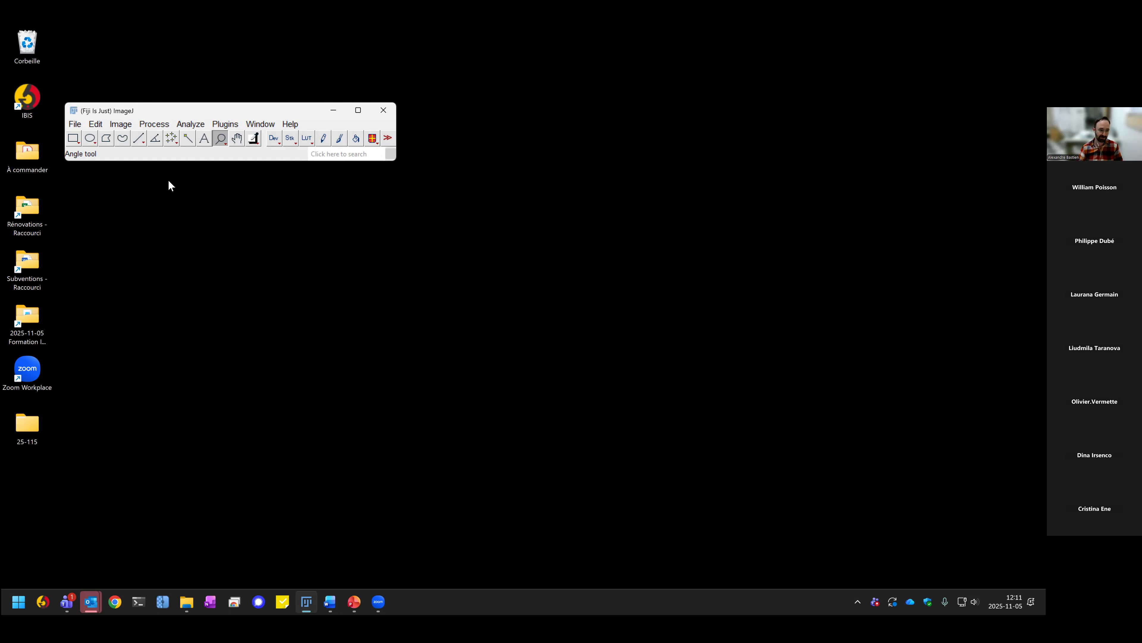
Step: Switch to Chrome, shrink its window to keep the ImageJ toolbar visible, and open the fiji.sc website
left_click(119, 601)
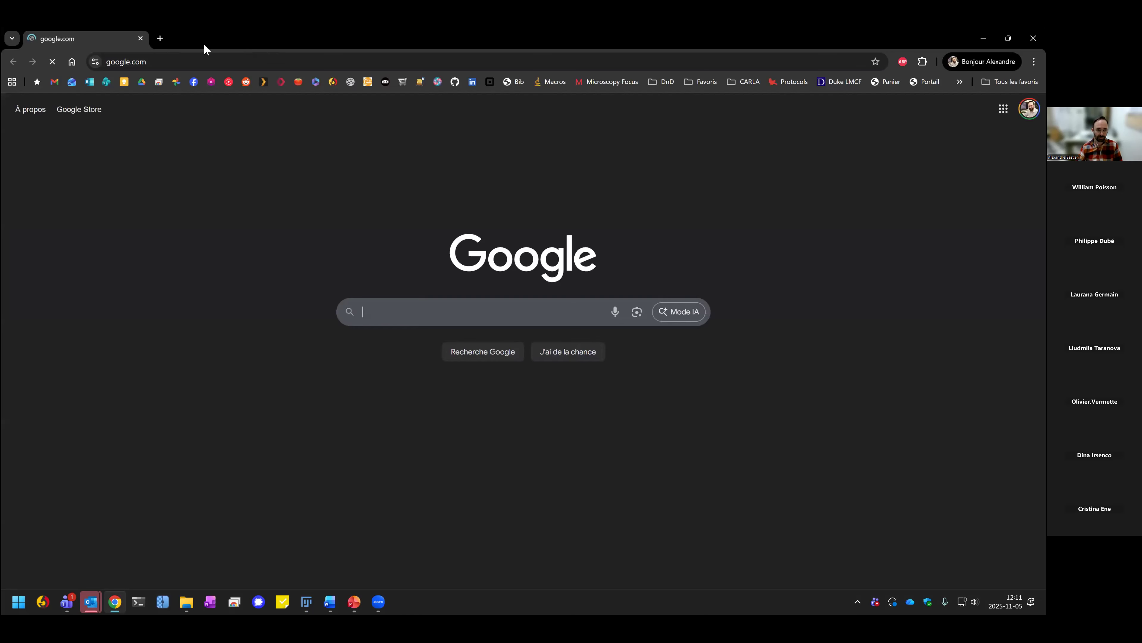
double_click(203, 43)
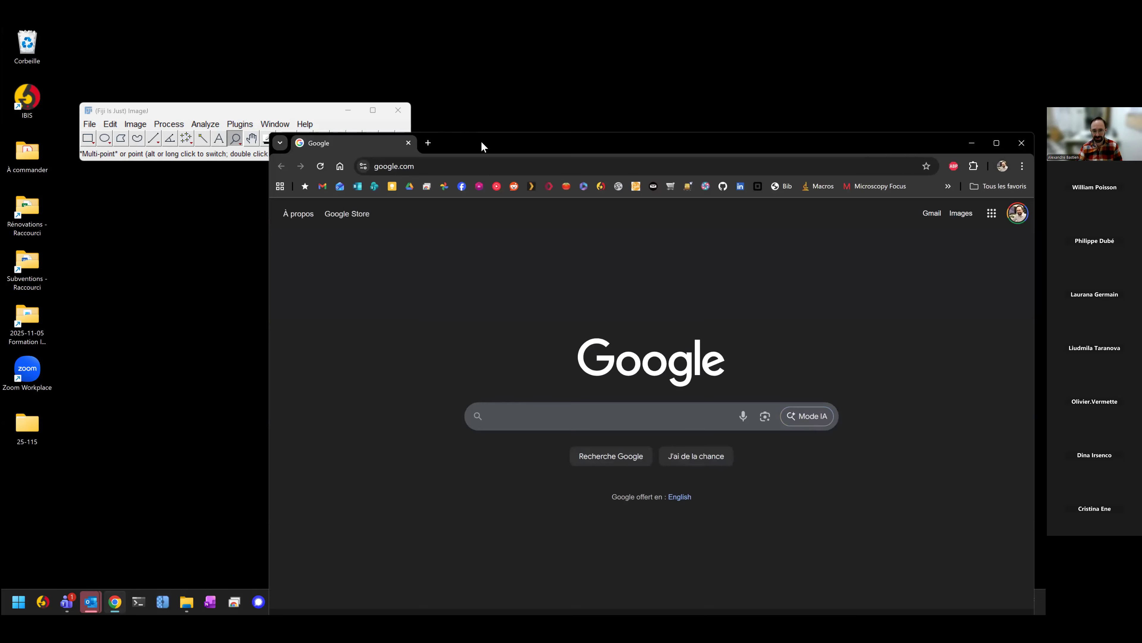
left_click_drag(481, 142, 600, 122)
left_click(556, 148)
type("fiji.sc")
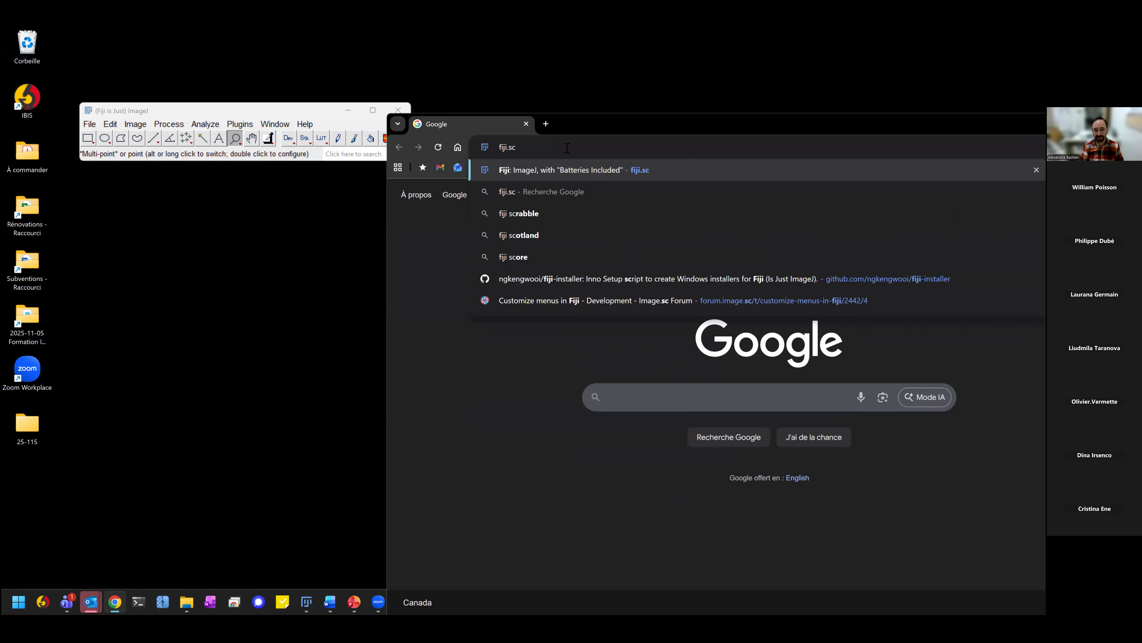
key("Return")
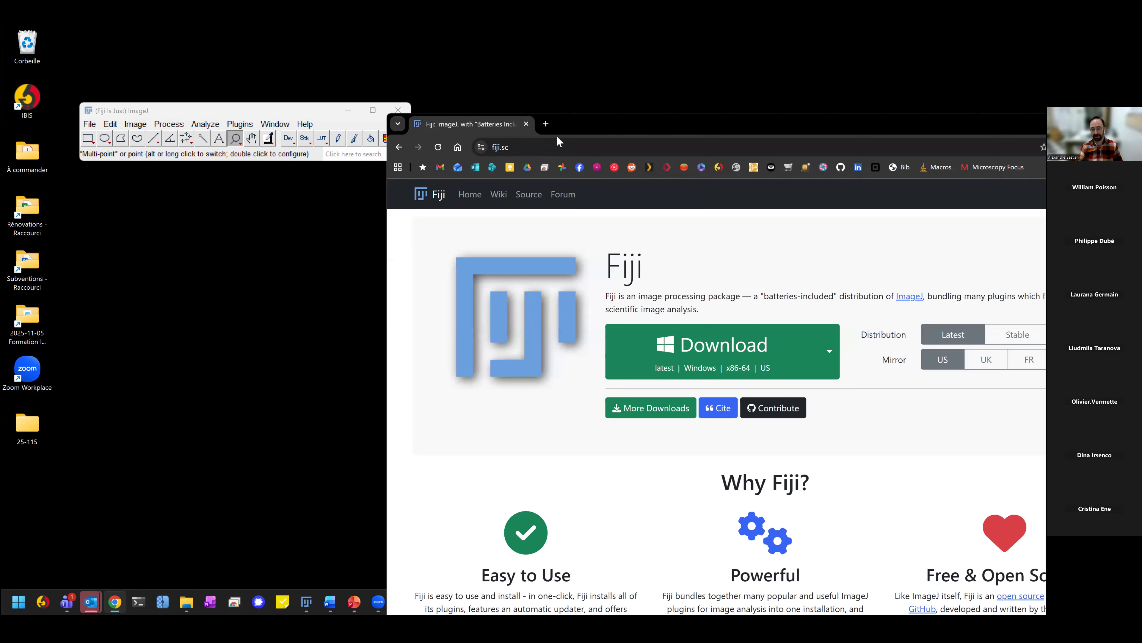
Step: Highlight "batteries-included" in the Fiji description, bring the whole download page into view, and close the browser
left_click_drag(756, 299, 834, 298)
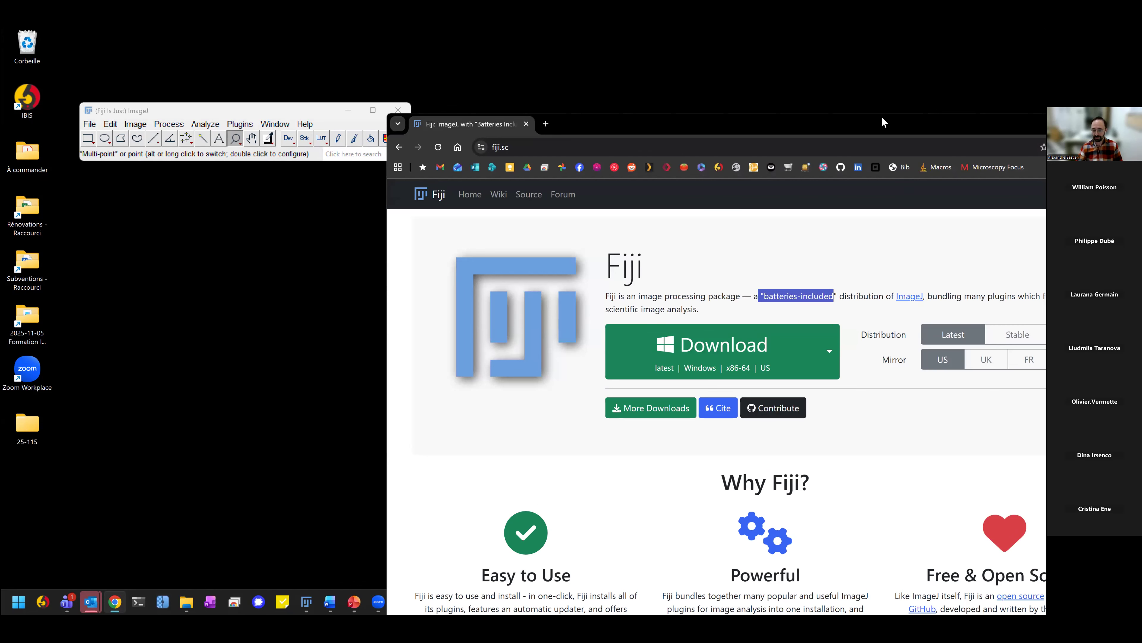
left_click_drag(883, 121, 729, 126)
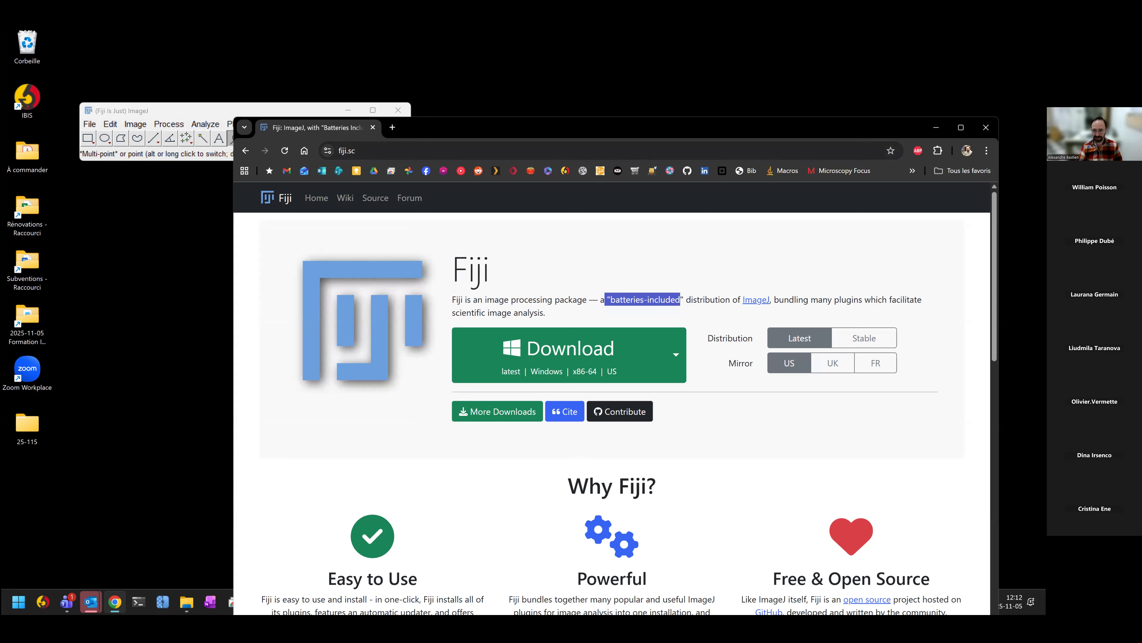
left_click(986, 128)
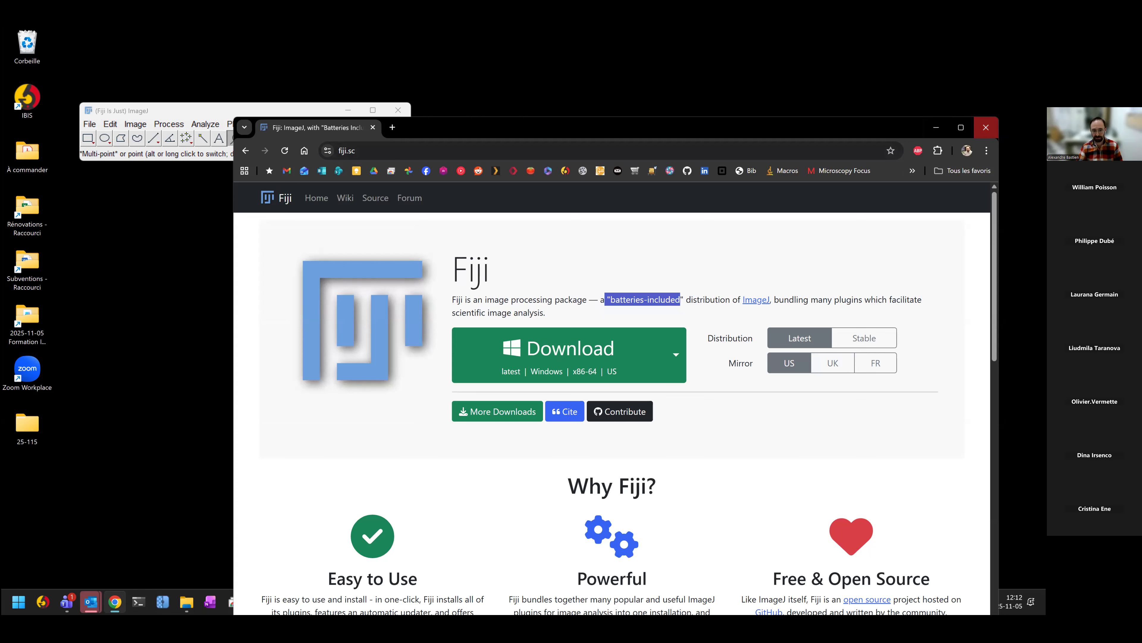
Step: Open the 2025-11-05 Formation ImageJ shortcut and inspect the Fiji folder inside the fiji-latest-win64-jdk archive, returning to the archive's root
double_click(29, 320)
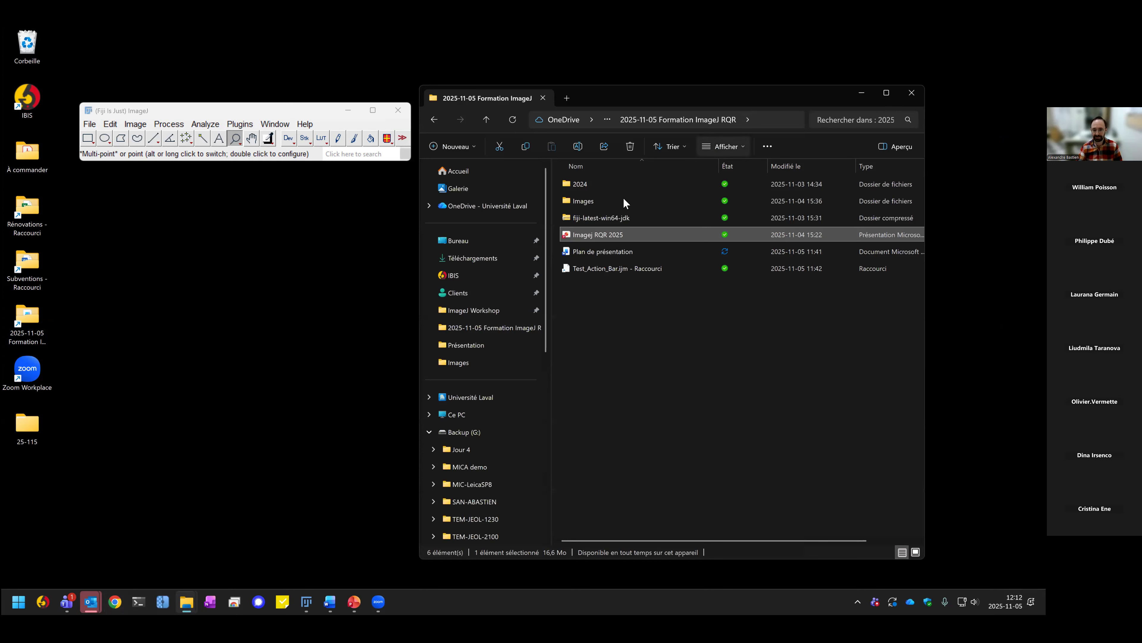
double_click(578, 217)
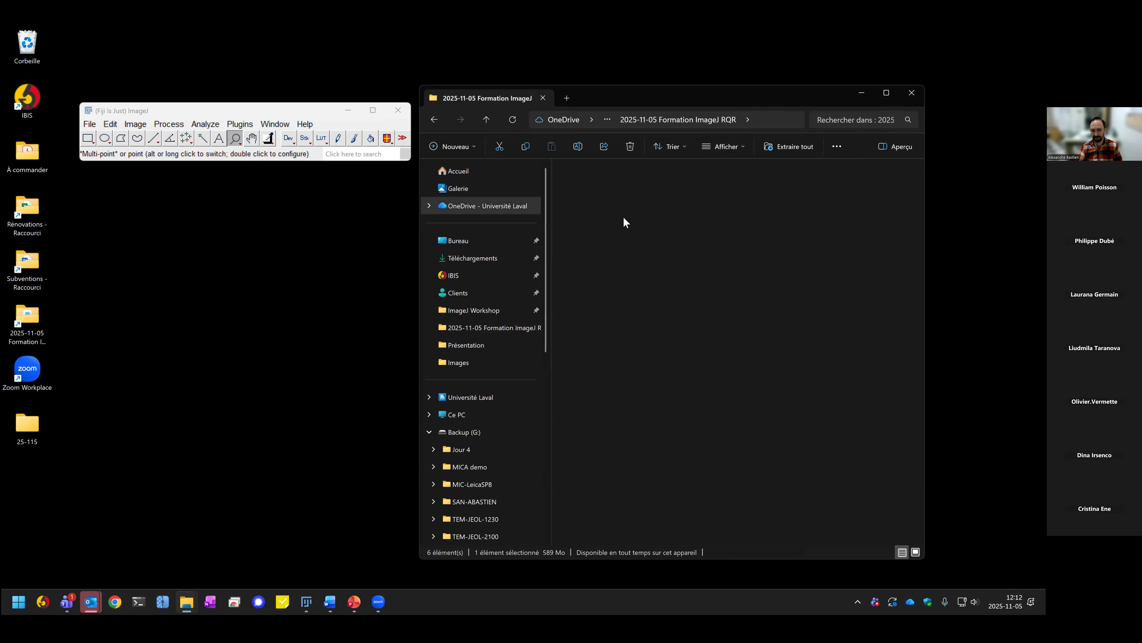
double_click(578, 185)
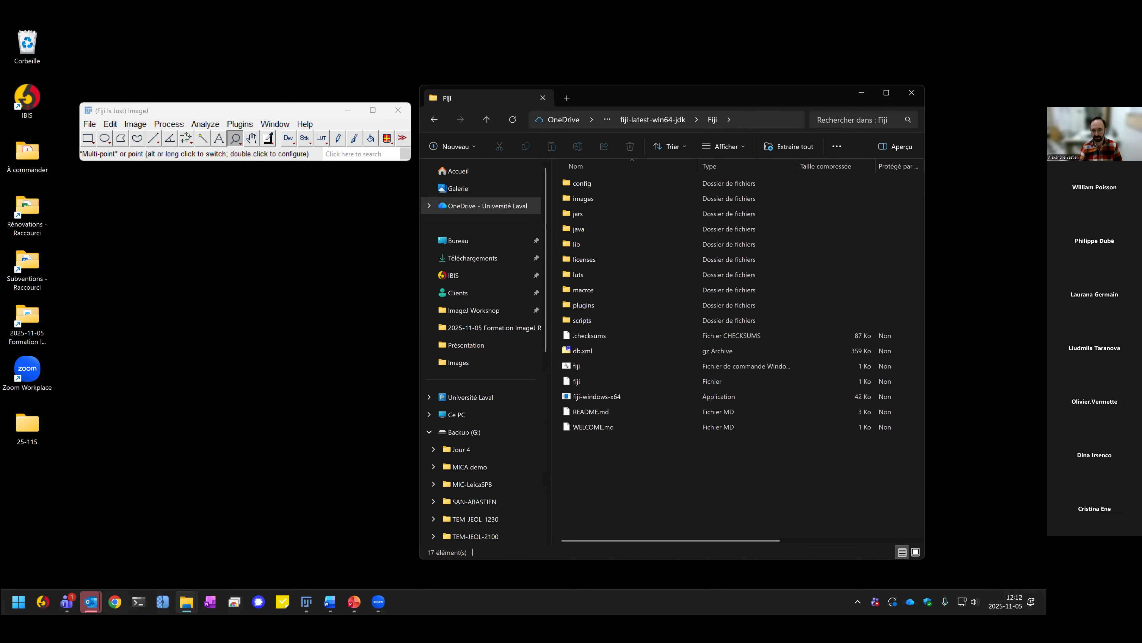
left_click(487, 121)
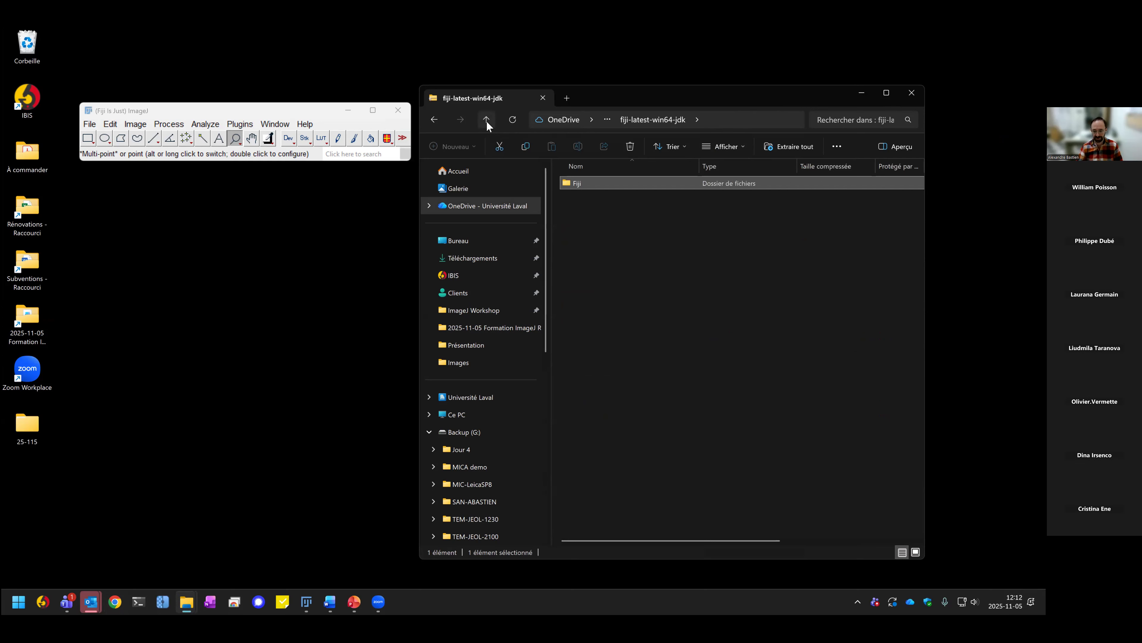
Step: Browse to the OS (C:) drive, select the Fiji folder at its root, and close the file explorer
left_click_drag(818, 87, 774, 115)
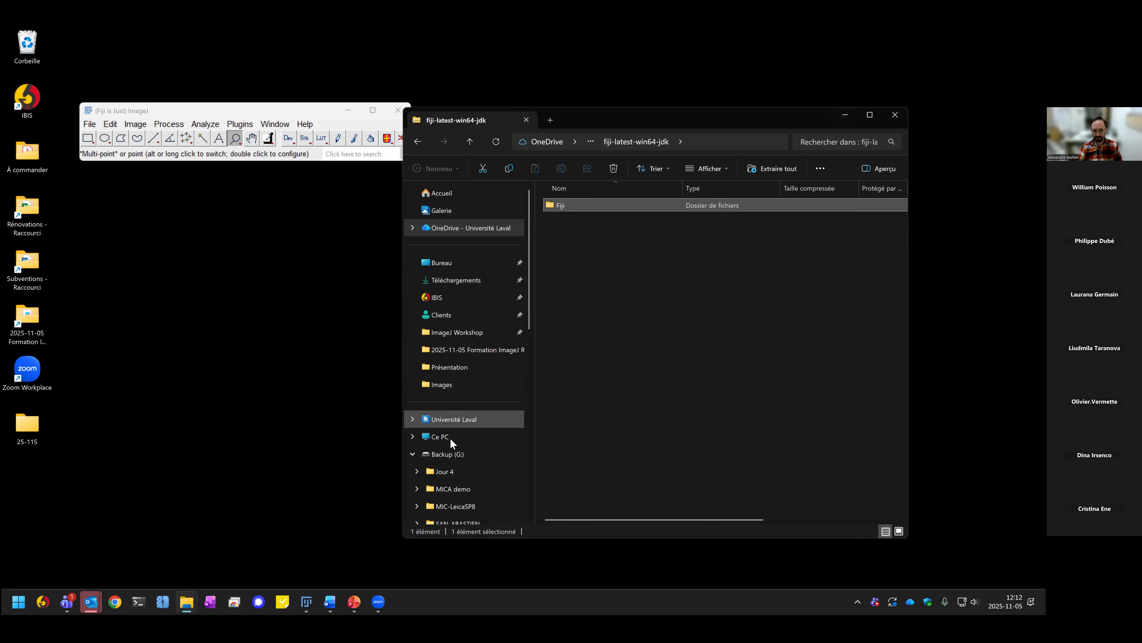
scroll(467, 441, "down", 5)
scroll(472, 446, "down", 3)
scroll(469, 434, "up", 5)
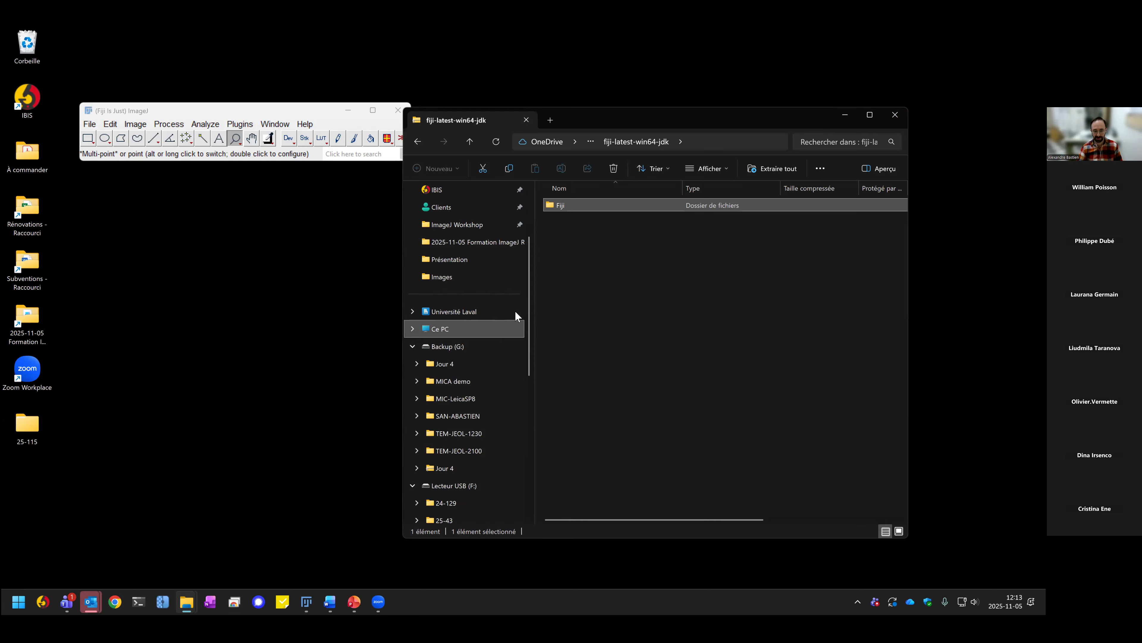
left_click(512, 329)
double_click(592, 208)
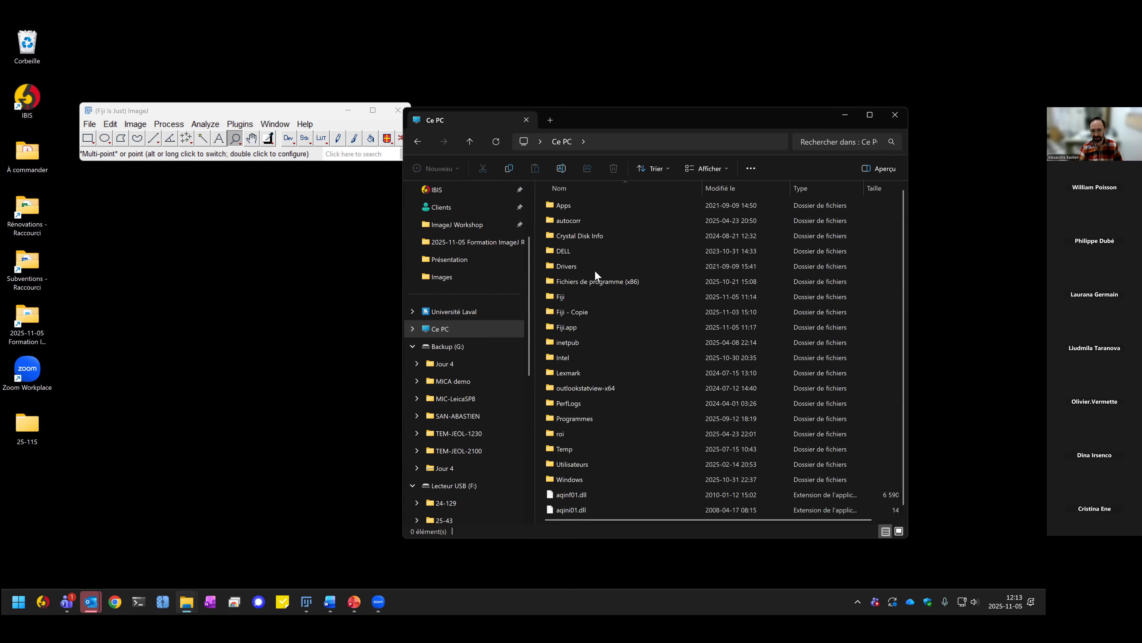
left_click(564, 297)
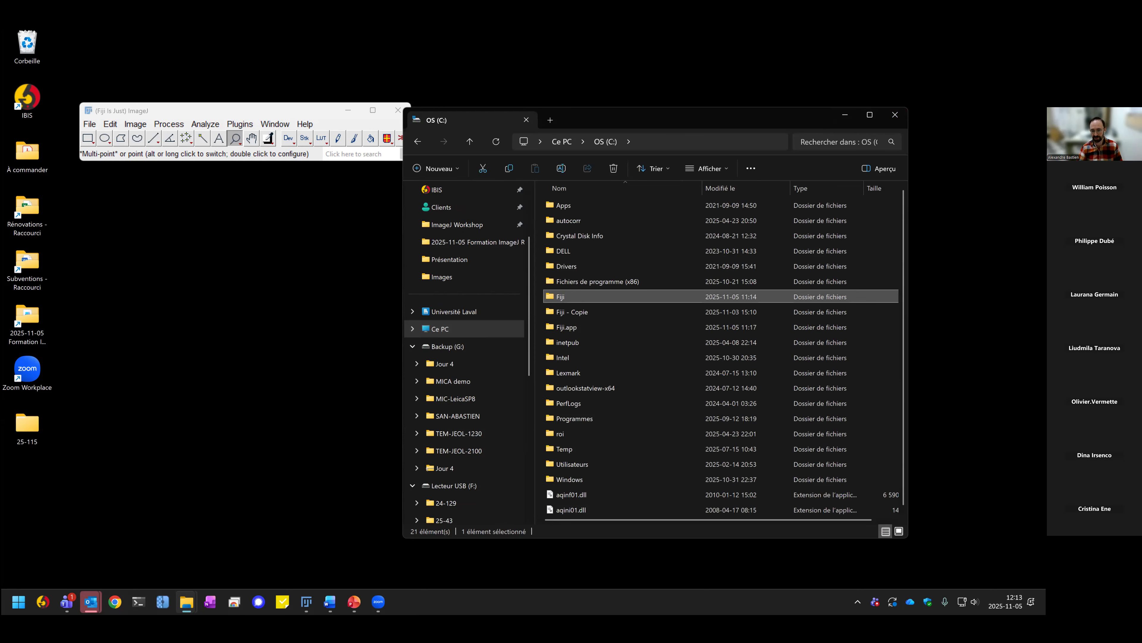
left_click(897, 116)
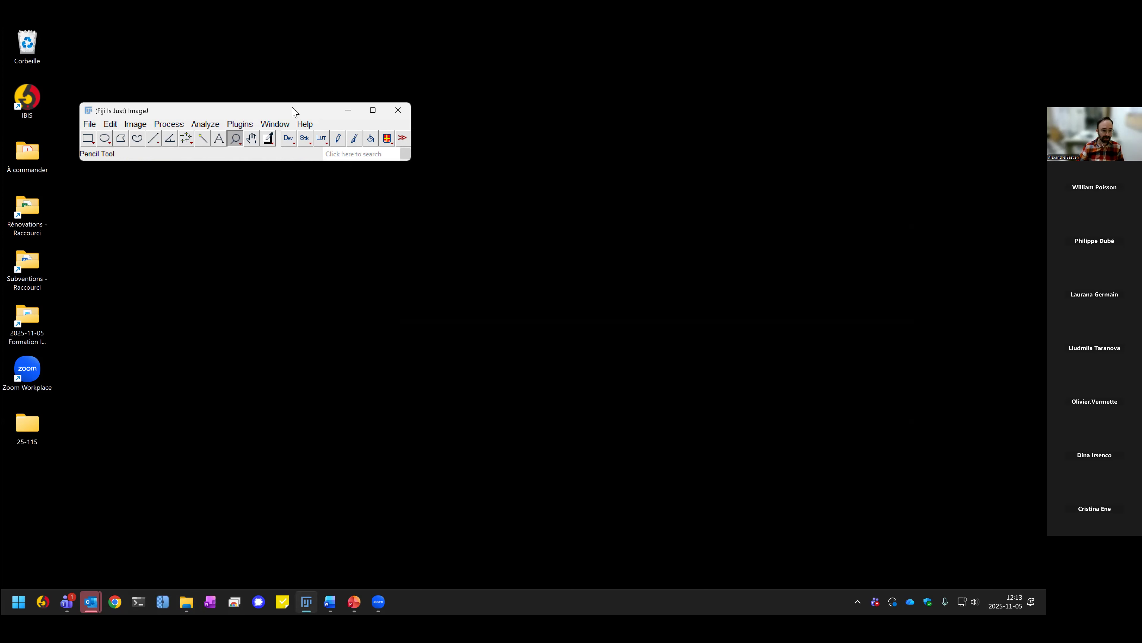
left_click_drag(294, 112, 282, 101)
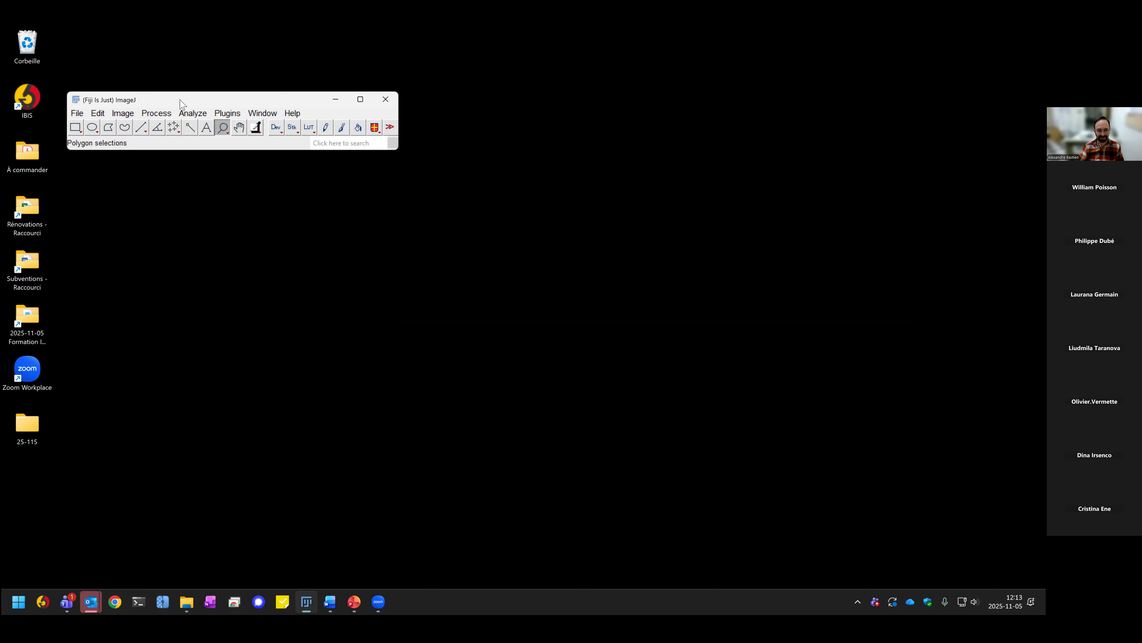
left_click_drag(166, 98, 167, 94)
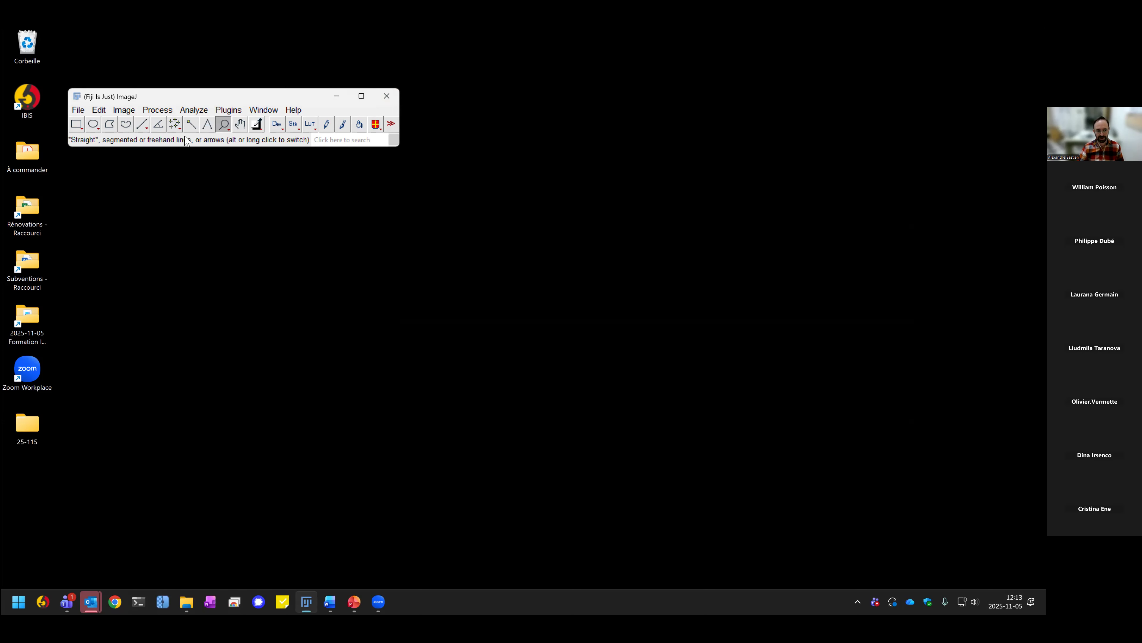
left_click(98, 109)
mouse_move(214, 112)
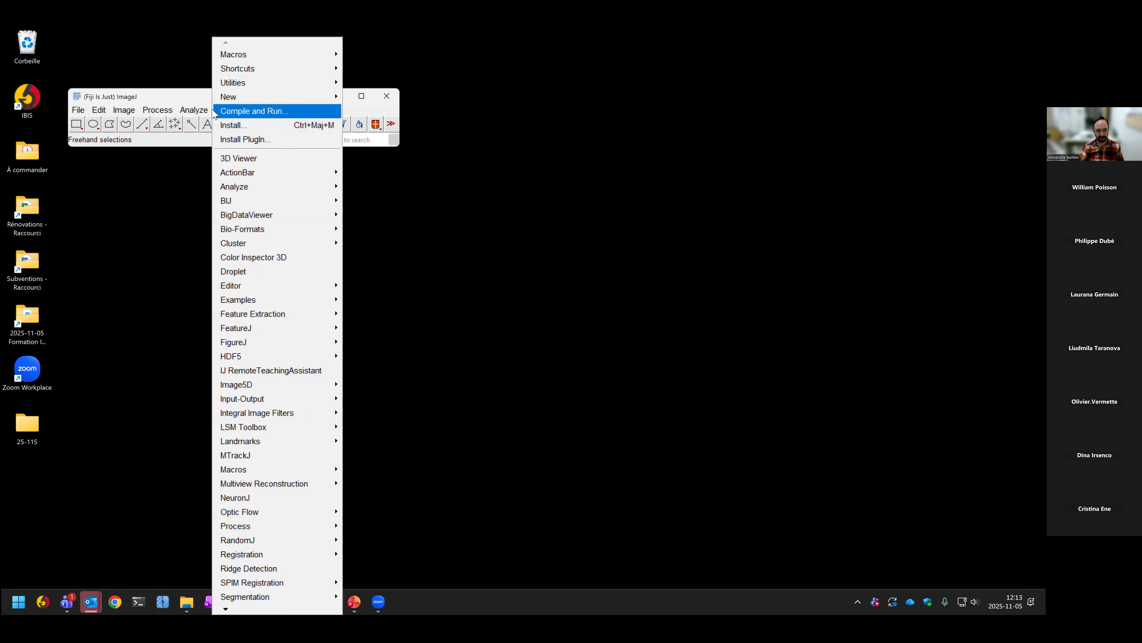
left_click(159, 111)
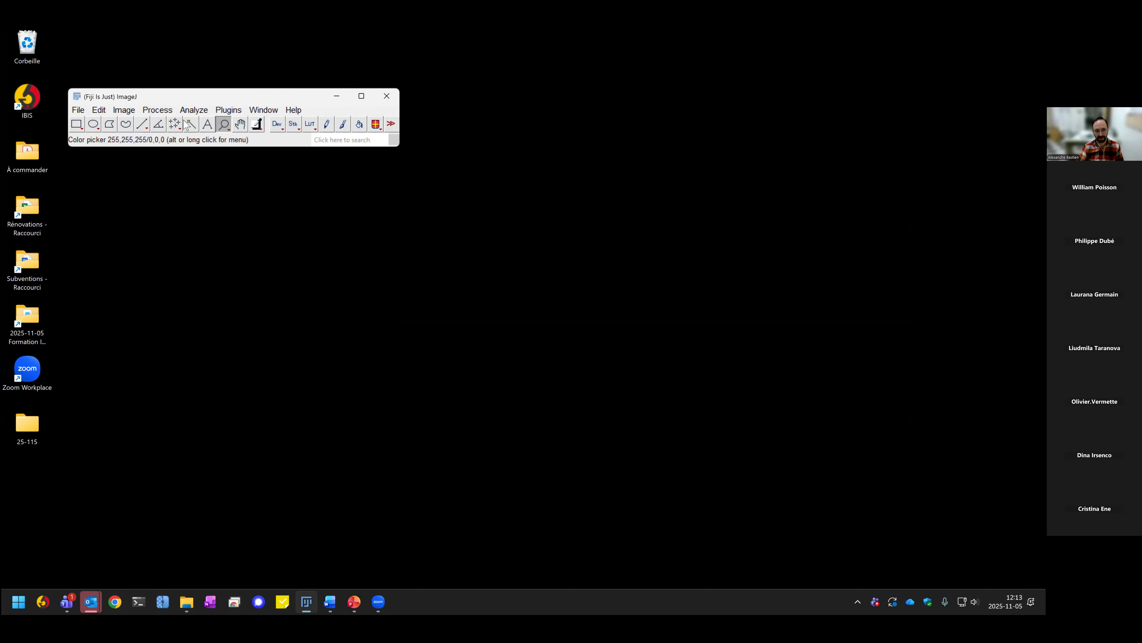
left_click(391, 123)
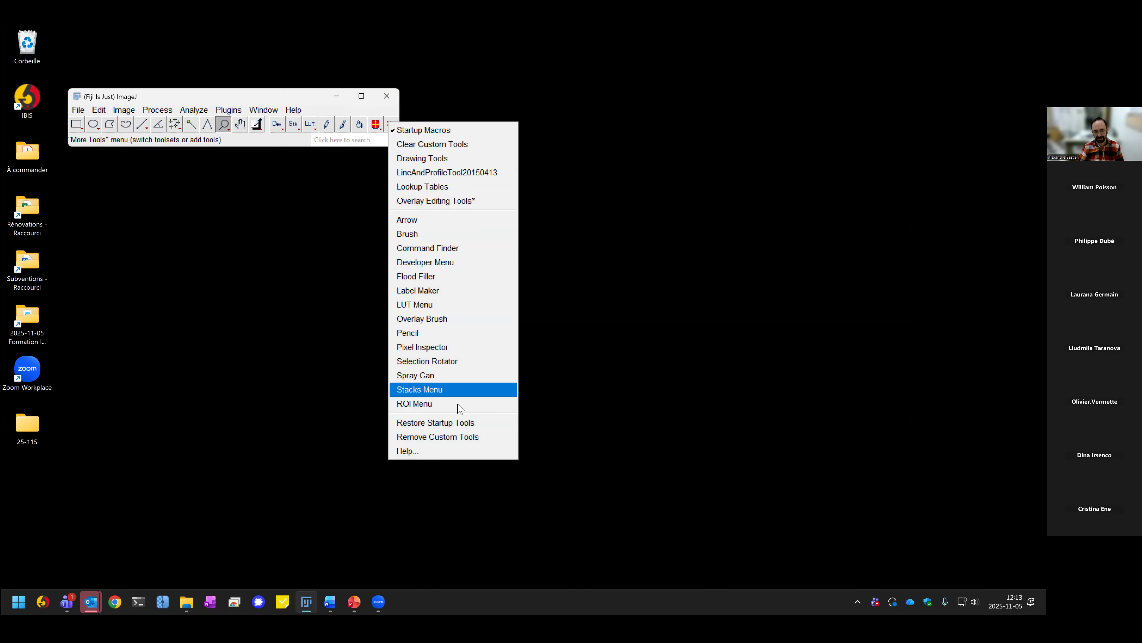
left_click(293, 230)
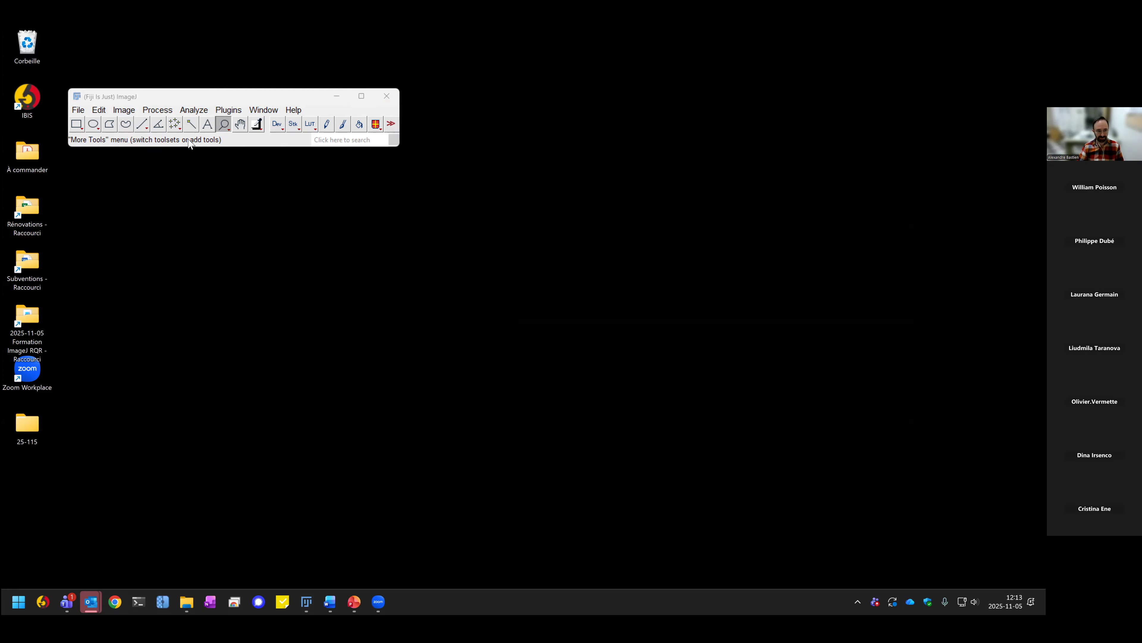
Step: Search the ImageJ commands for "th", run the Threshold command from the results, and close its dialog
left_click(355, 140)
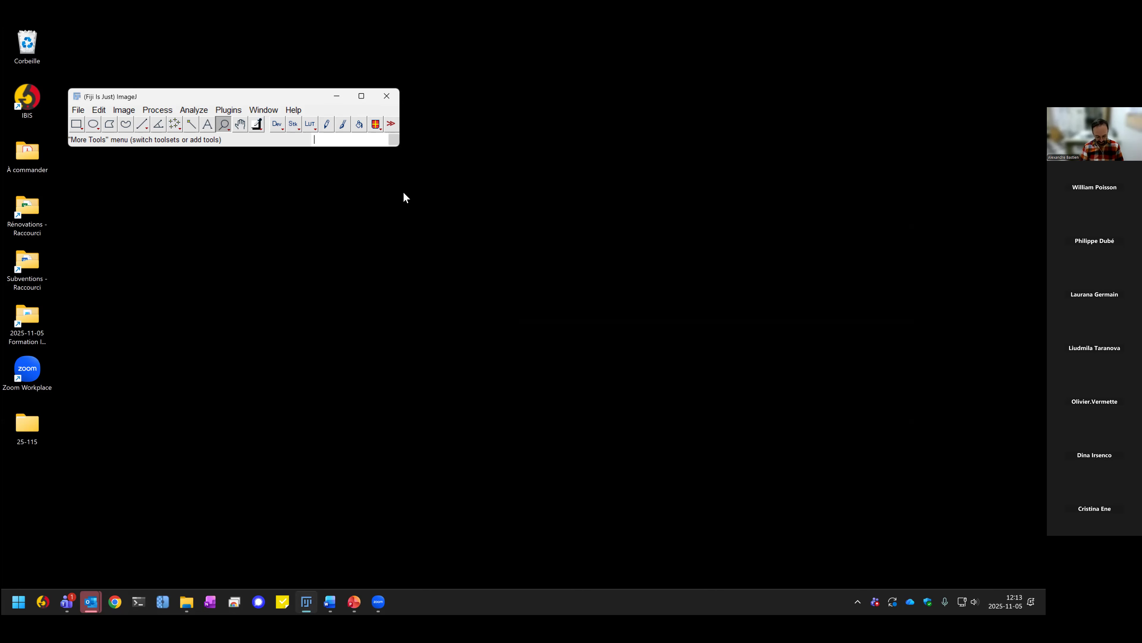
type("th")
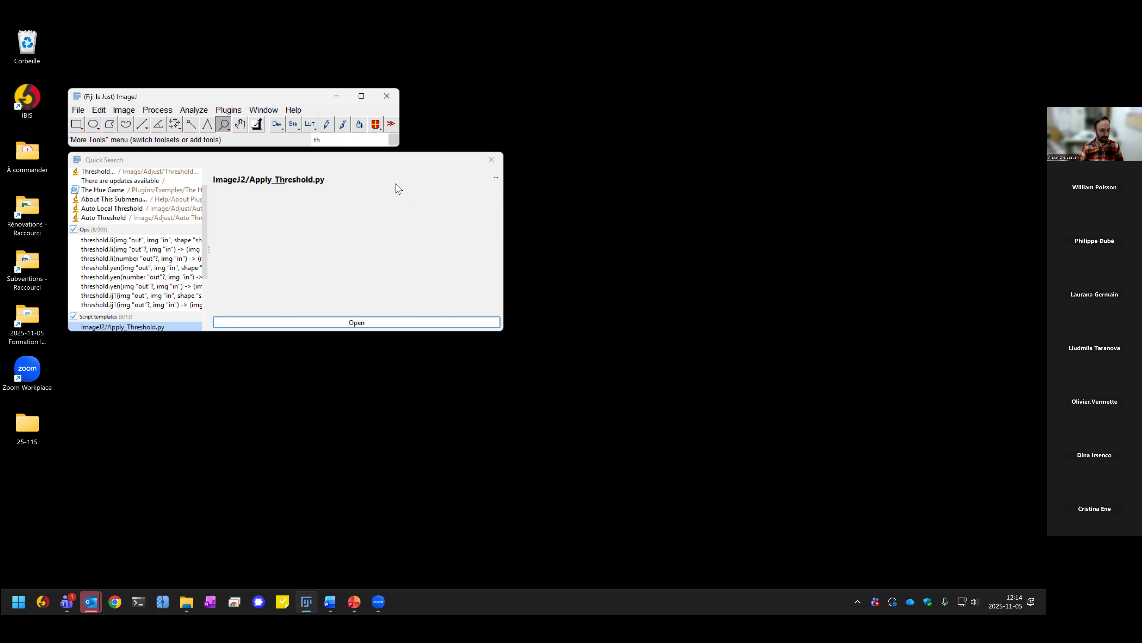
left_click(98, 175)
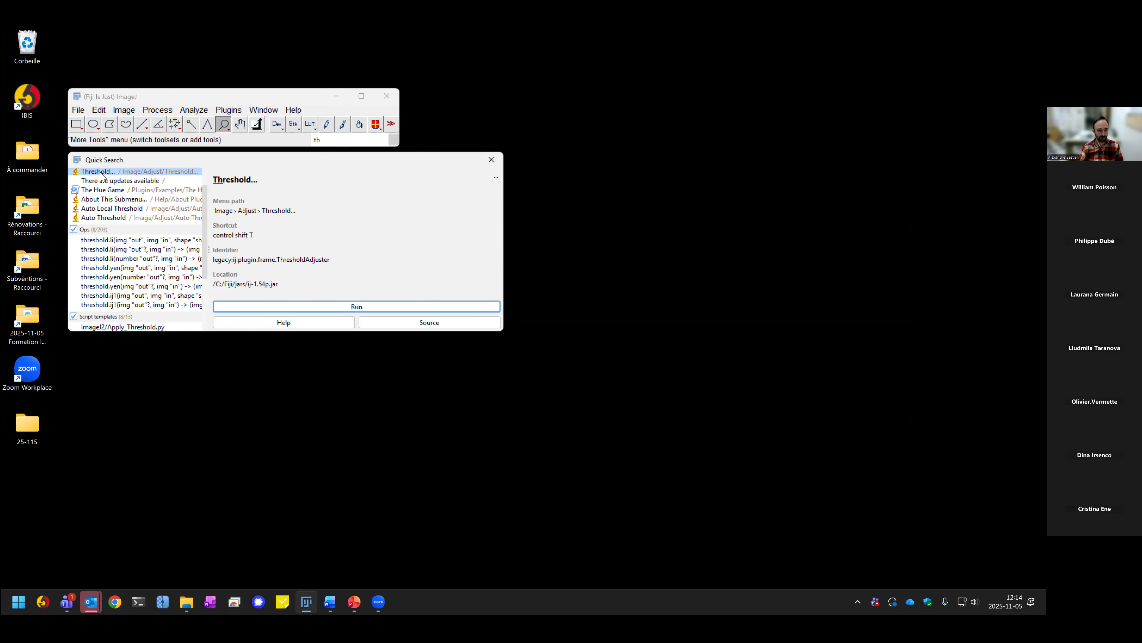
key("Return")
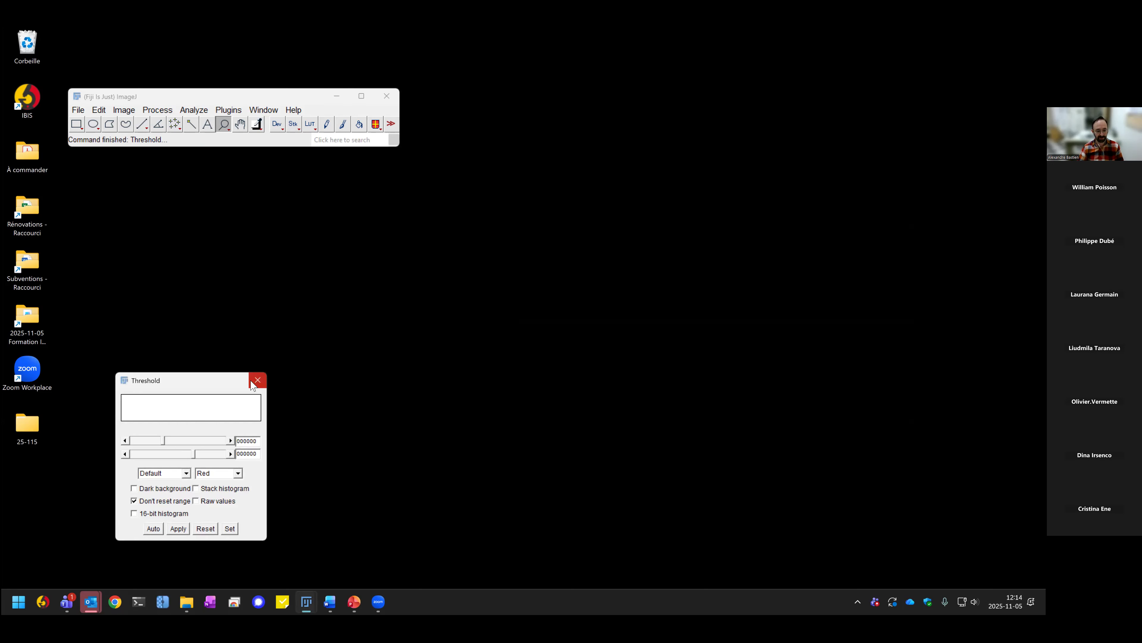
left_click(254, 383)
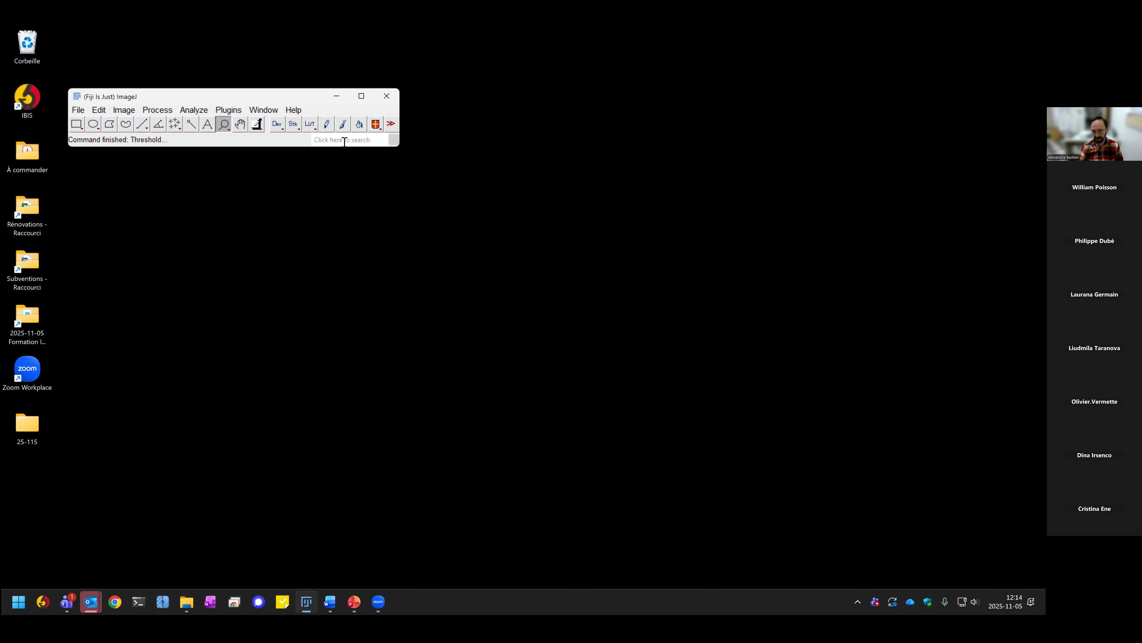
left_click(125, 111)
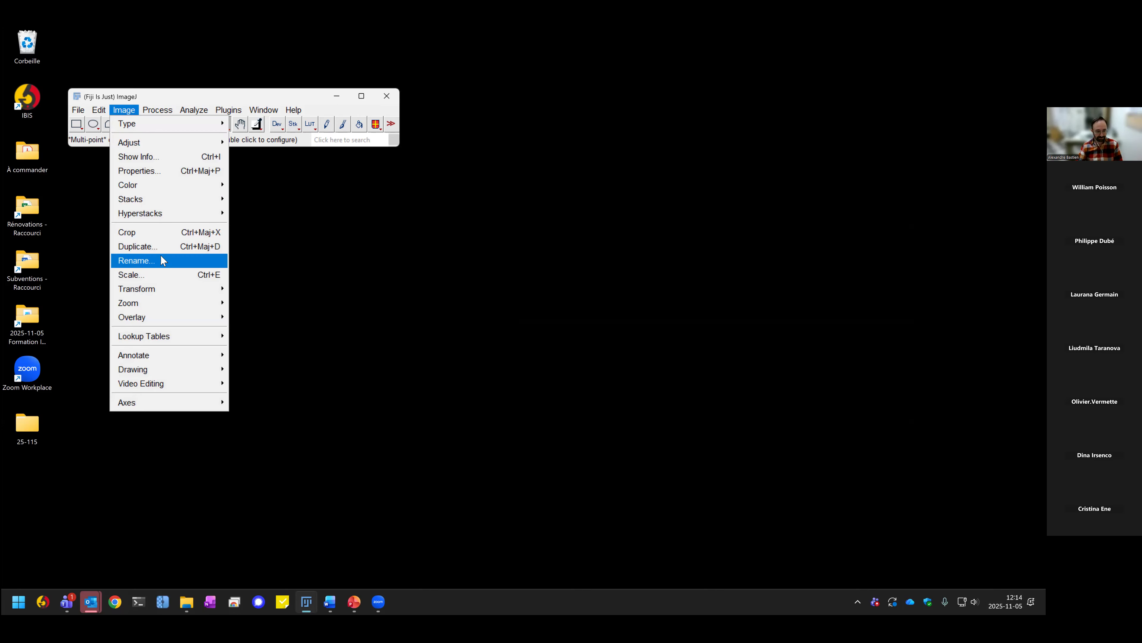
mouse_move(176, 291)
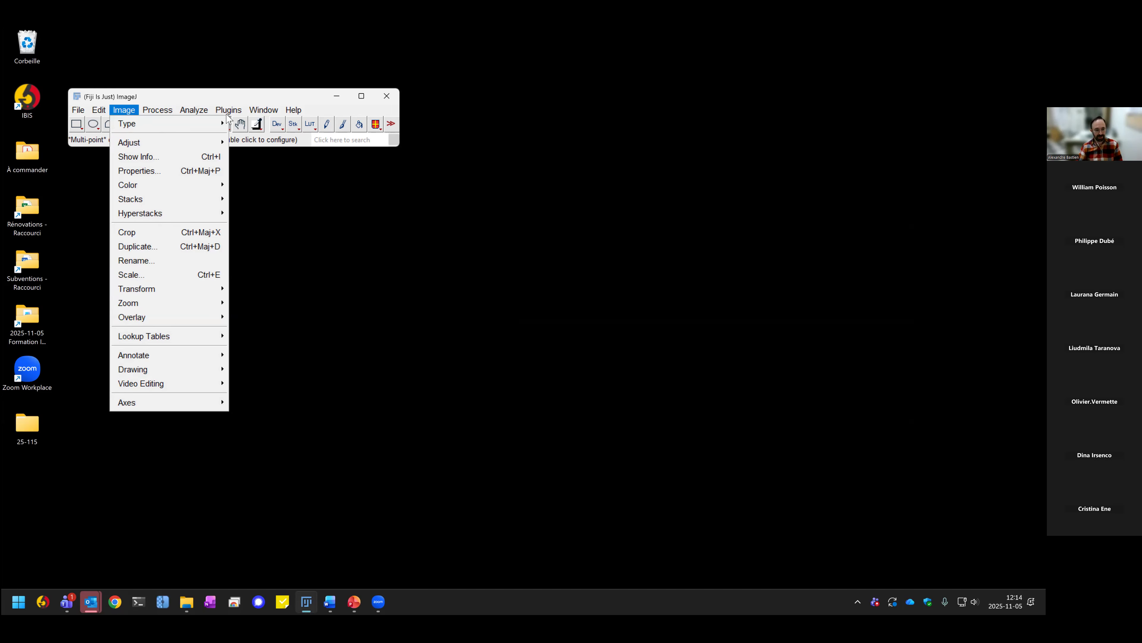
mouse_move(229, 110)
mouse_move(276, 185)
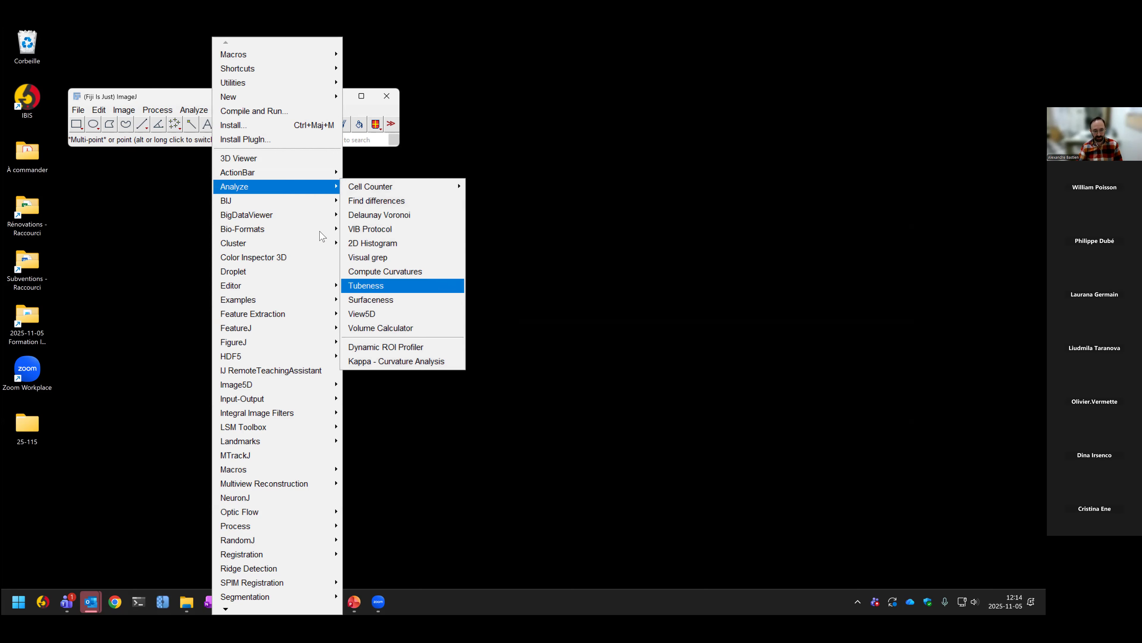
mouse_move(283, 419)
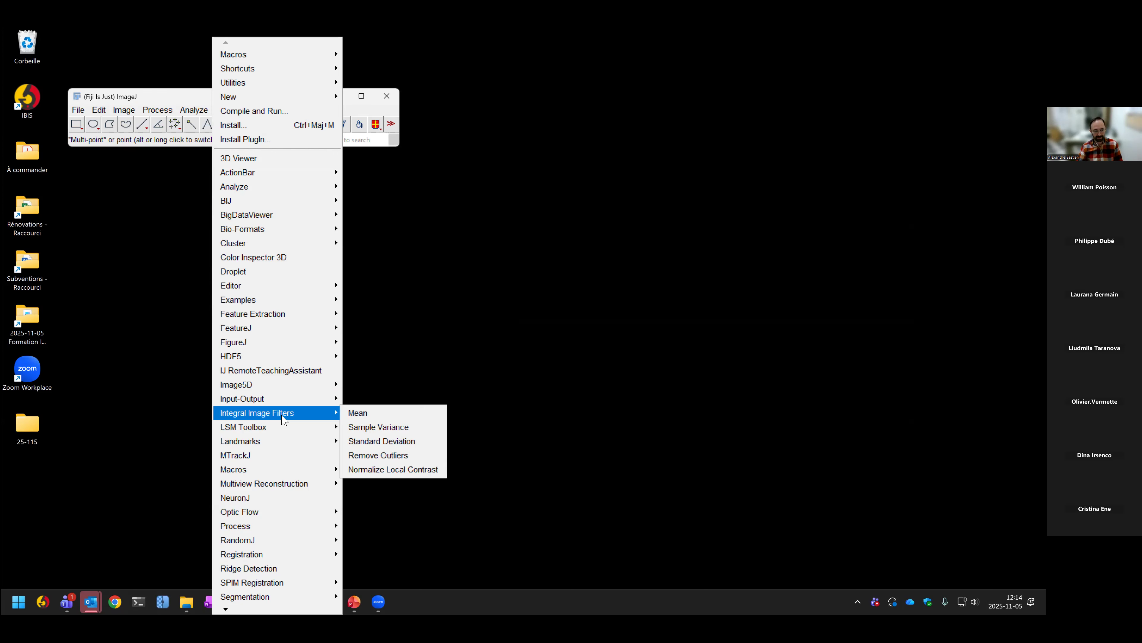
left_click(159, 201)
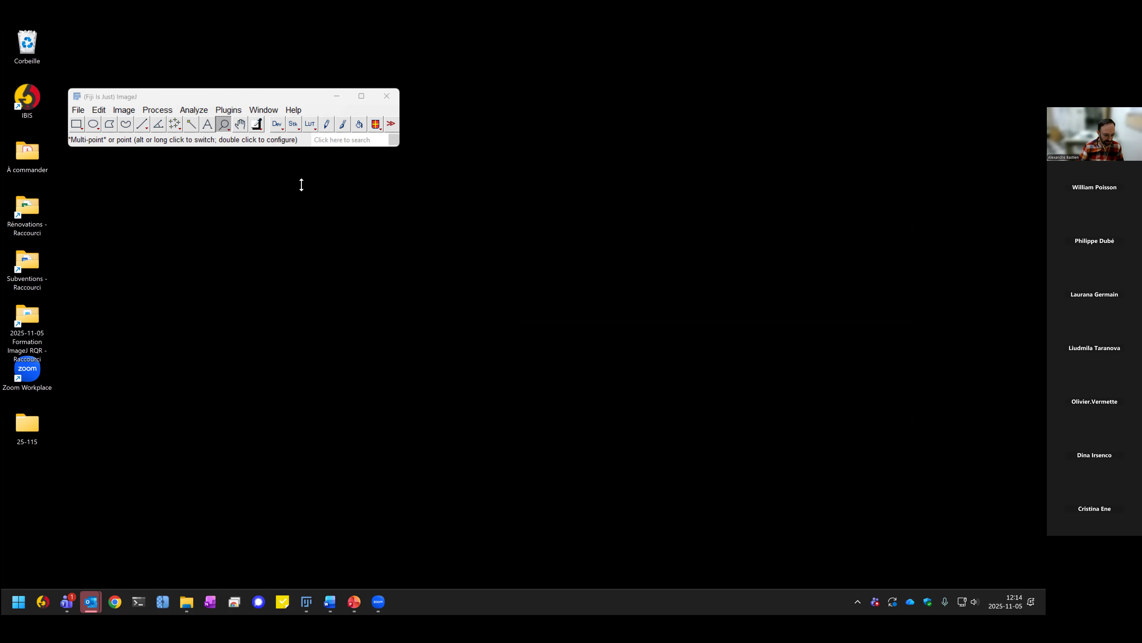
Step: Try to run the Measure command without opening an image
left_click(98, 110)
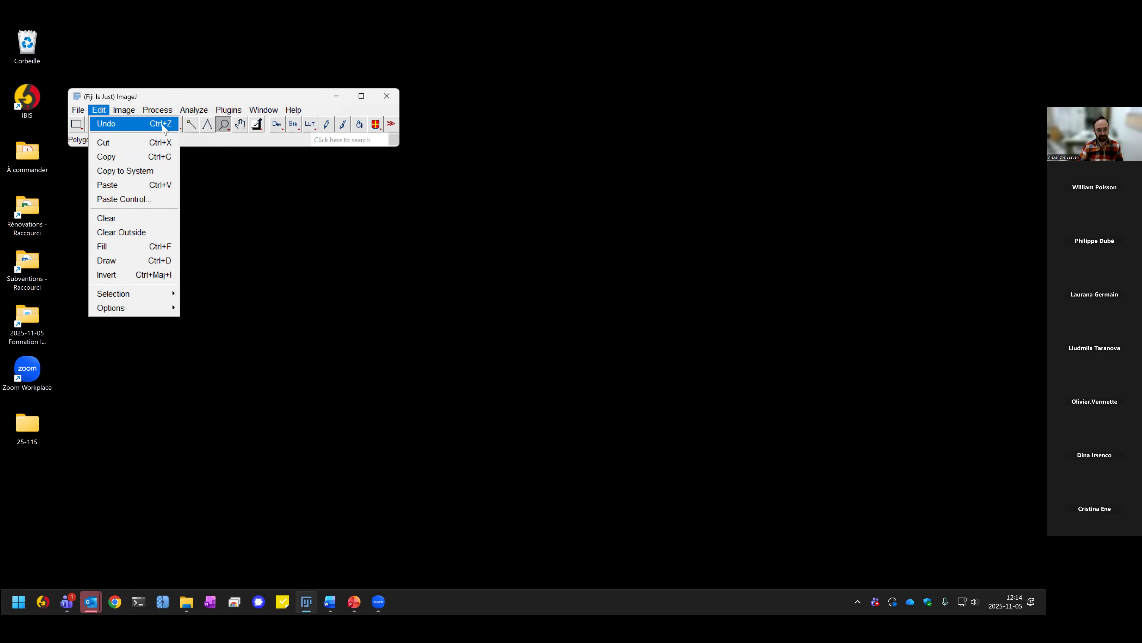
left_click(200, 110)
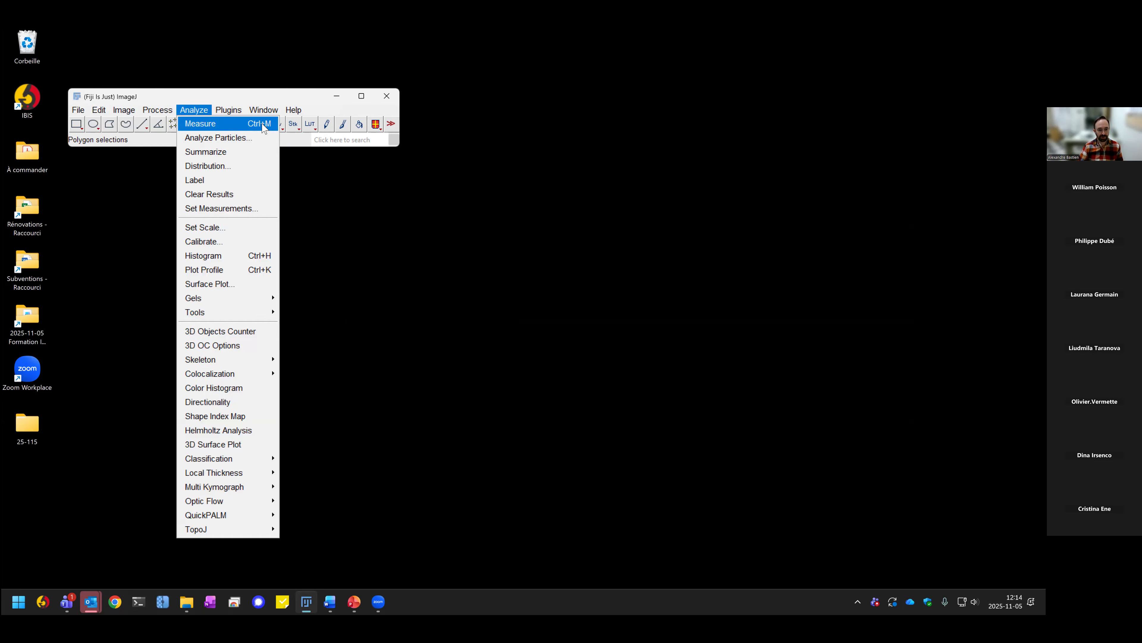
left_click(198, 115)
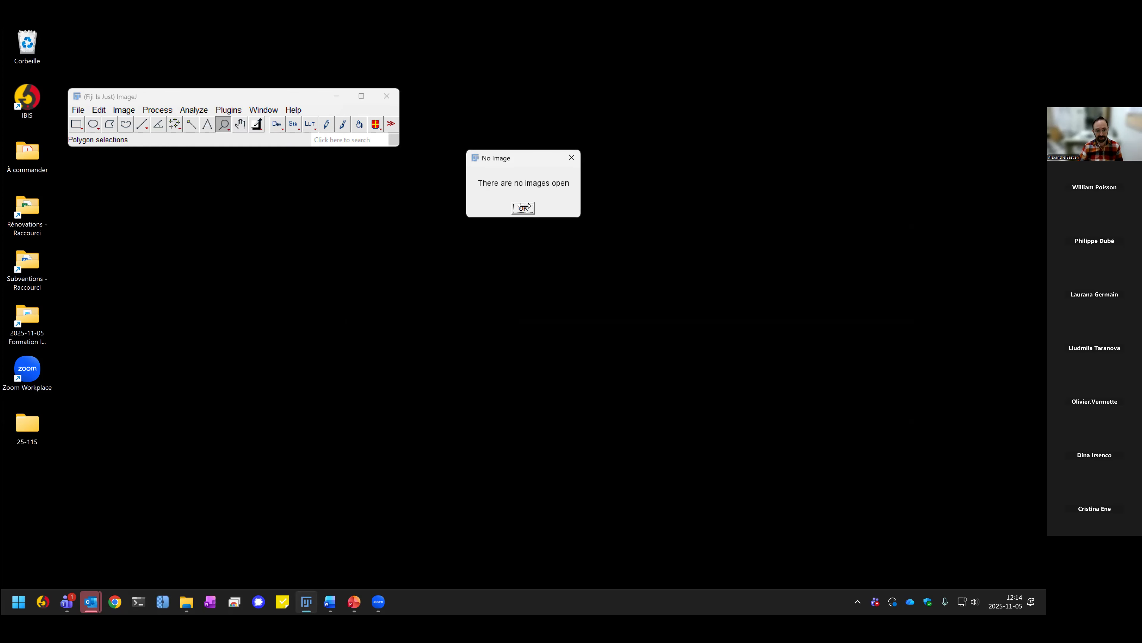
Step: Dismiss the No Image dialog, then examine the "Require control key for shortcuts" setting in Miscellaneous Options and close the options
left_click(523, 207)
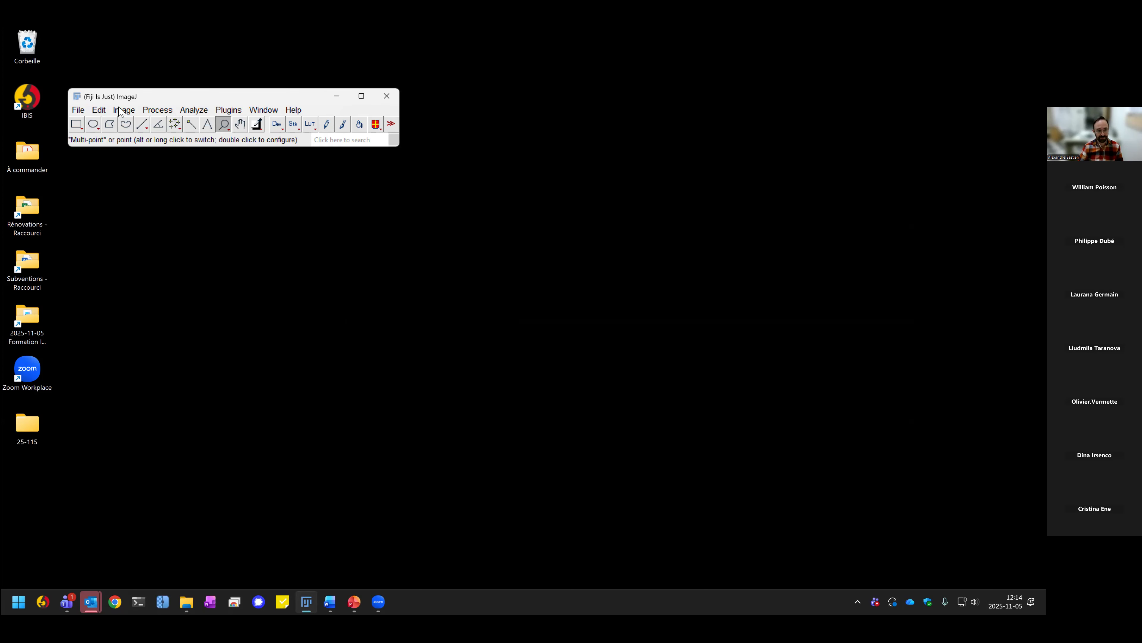
left_click(99, 110)
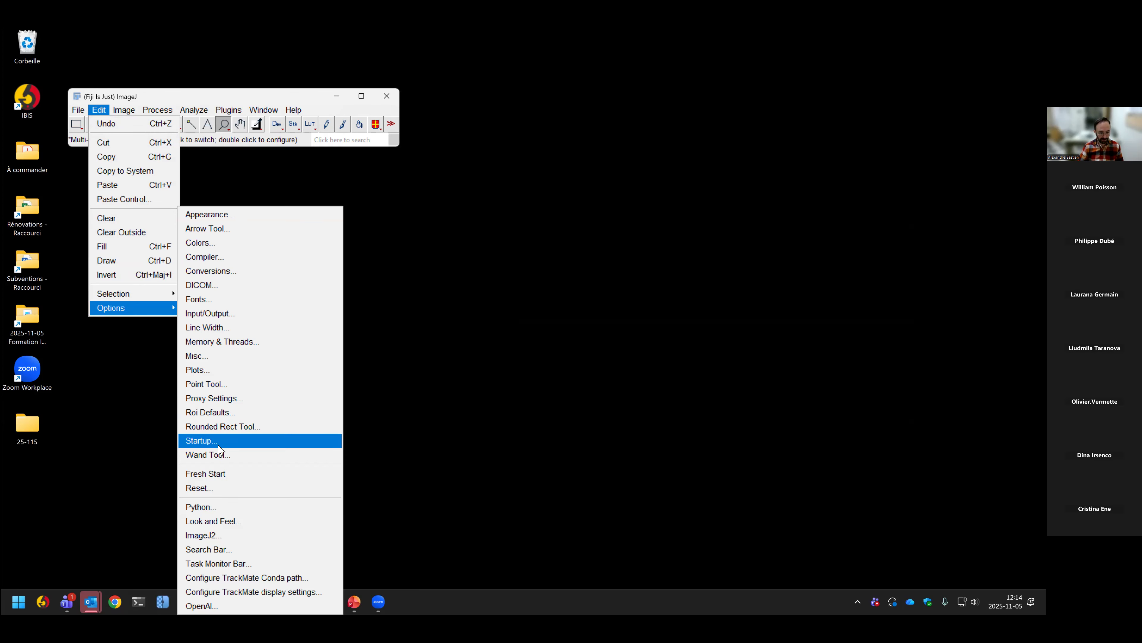
left_click(206, 355)
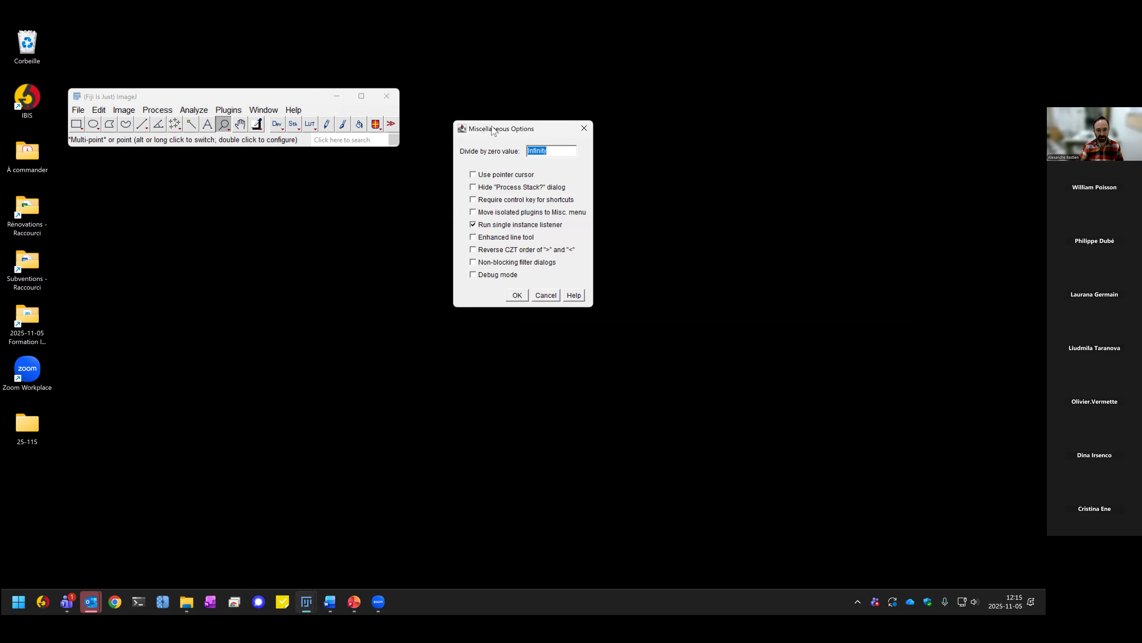
left_click_drag(498, 132, 473, 152)
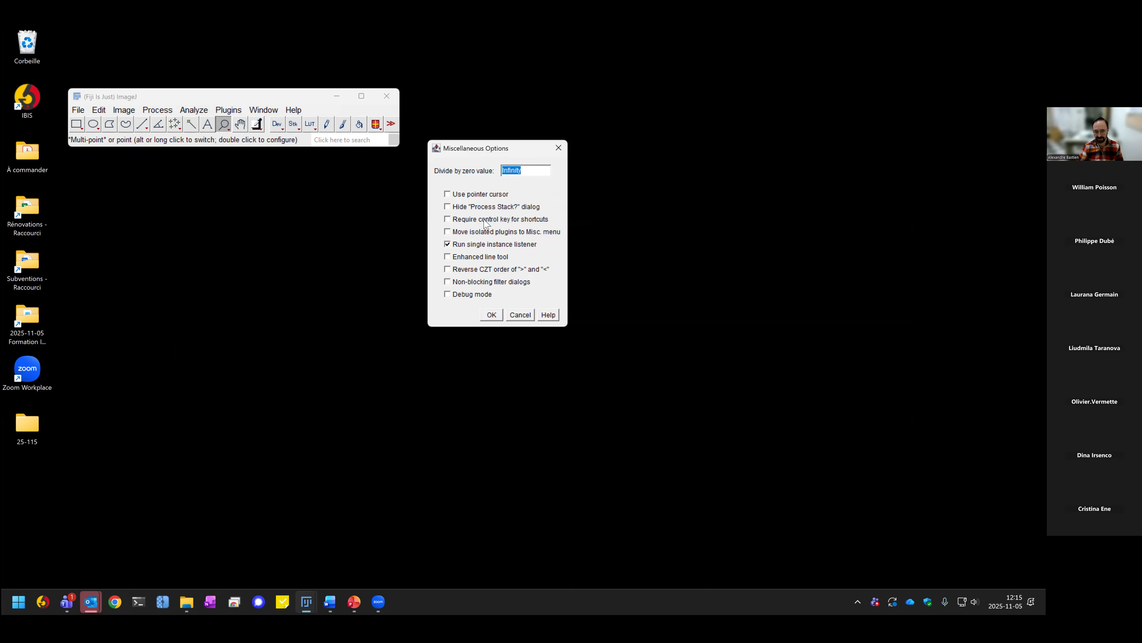
left_click(492, 313)
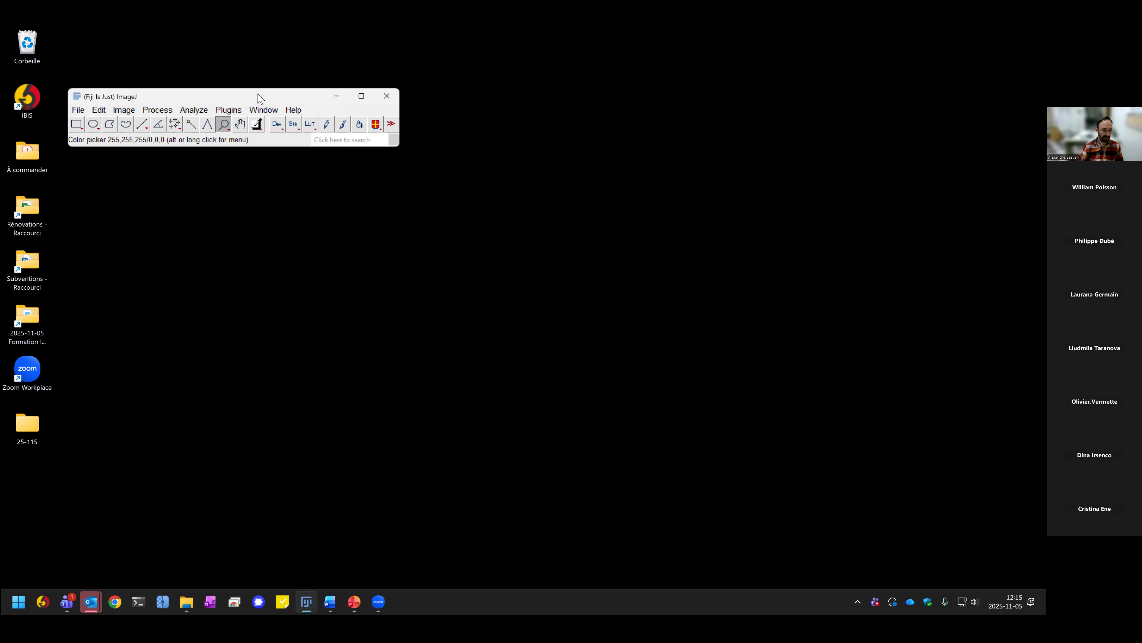
Step: Run the ImageJ updater, open its update sites manager in an enlarged window, and browse the list of available sites
left_click_drag(257, 94, 277, 98)
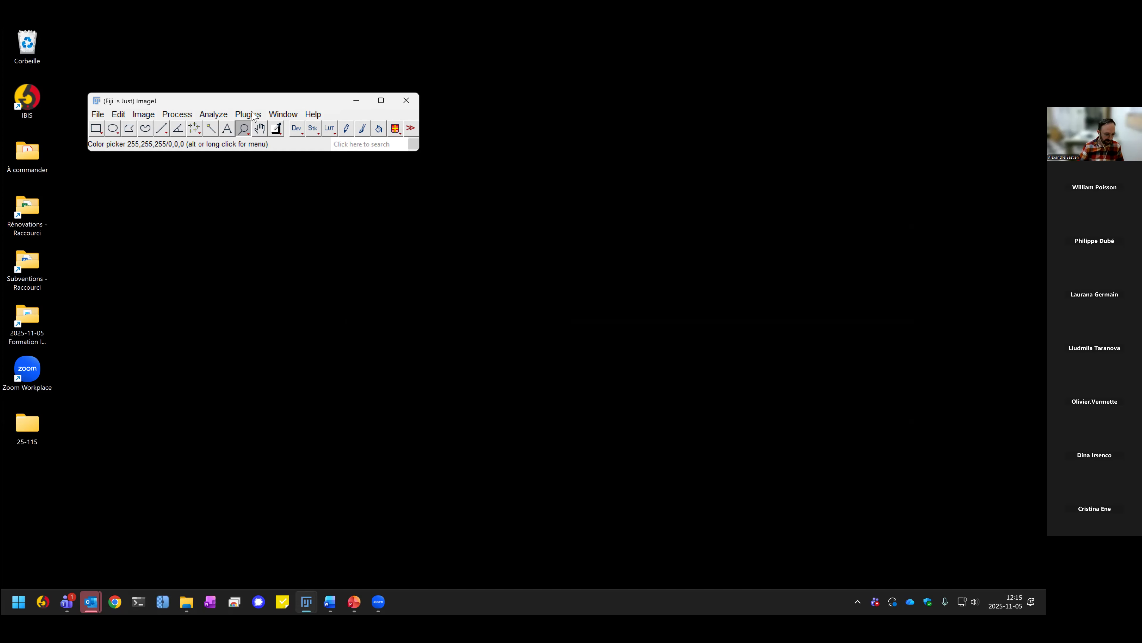
left_click(308, 116)
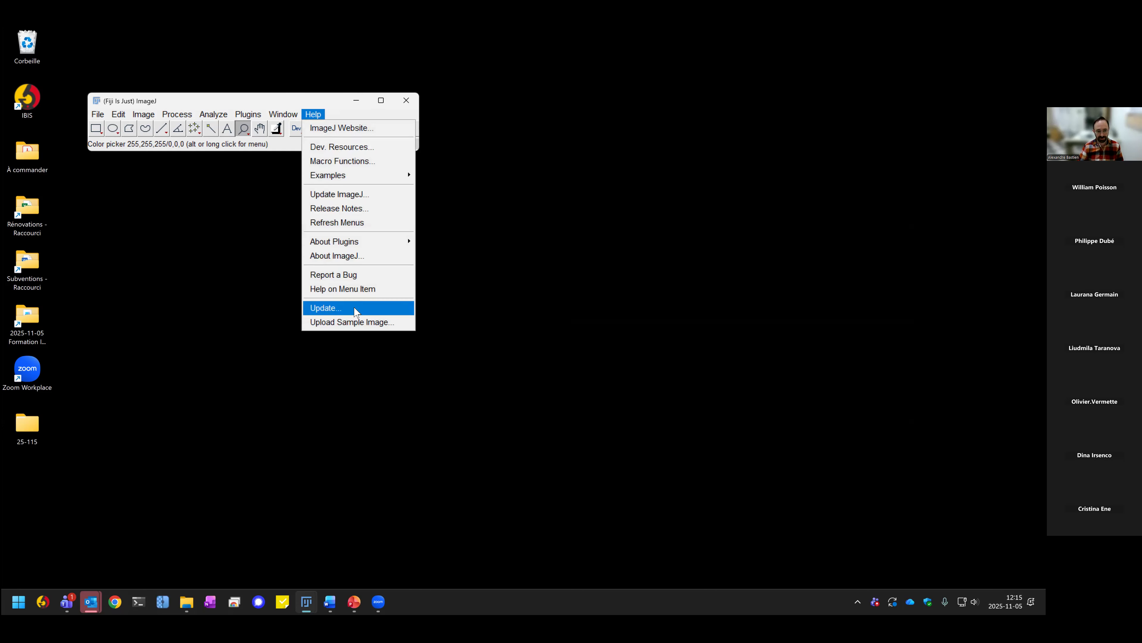
left_click(329, 313)
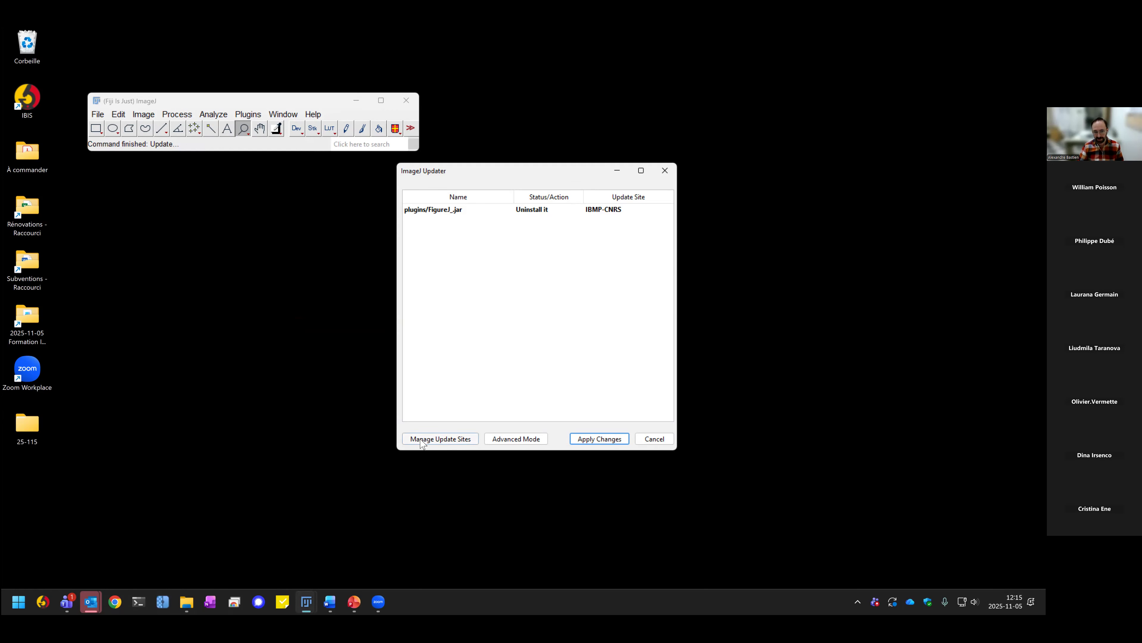
left_click(431, 439)
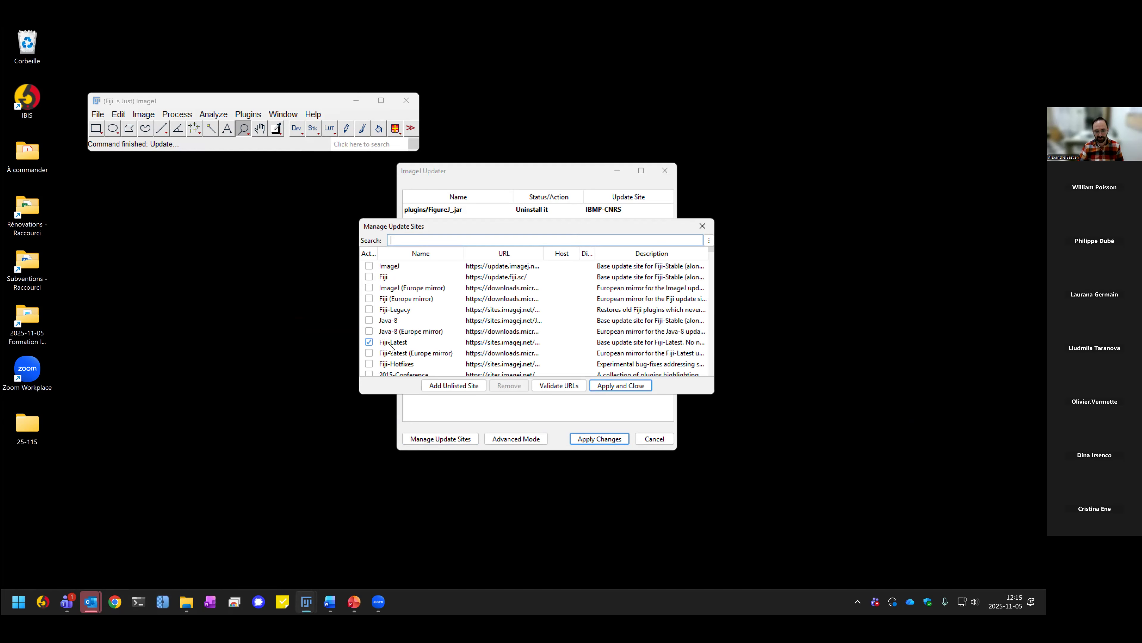
left_click_drag(600, 229, 481, 221)
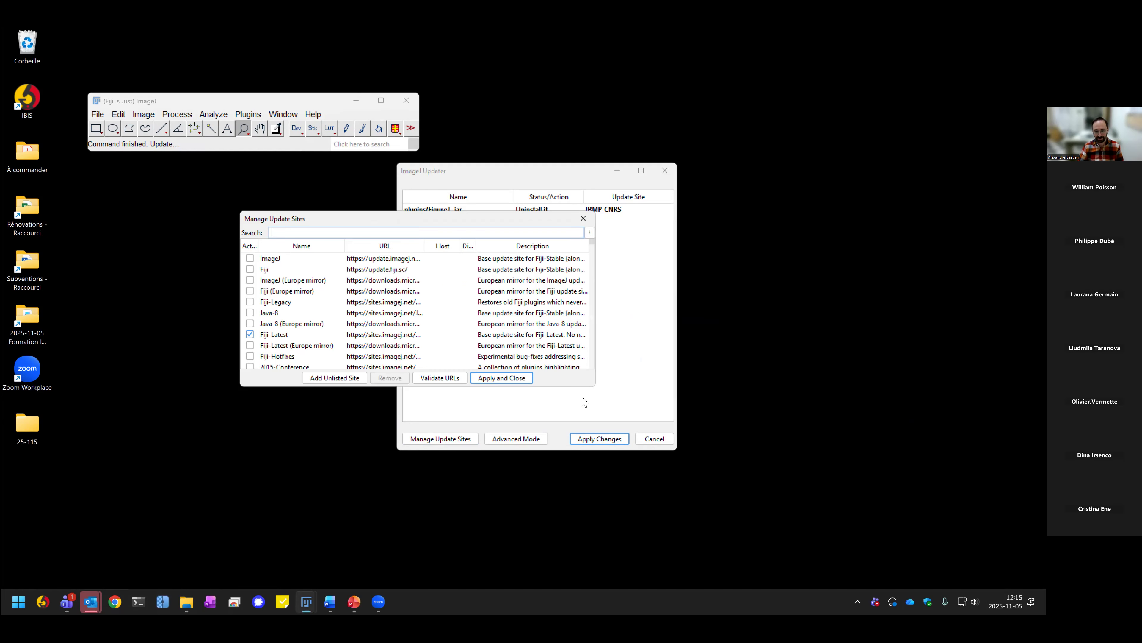
left_click_drag(592, 387, 680, 478)
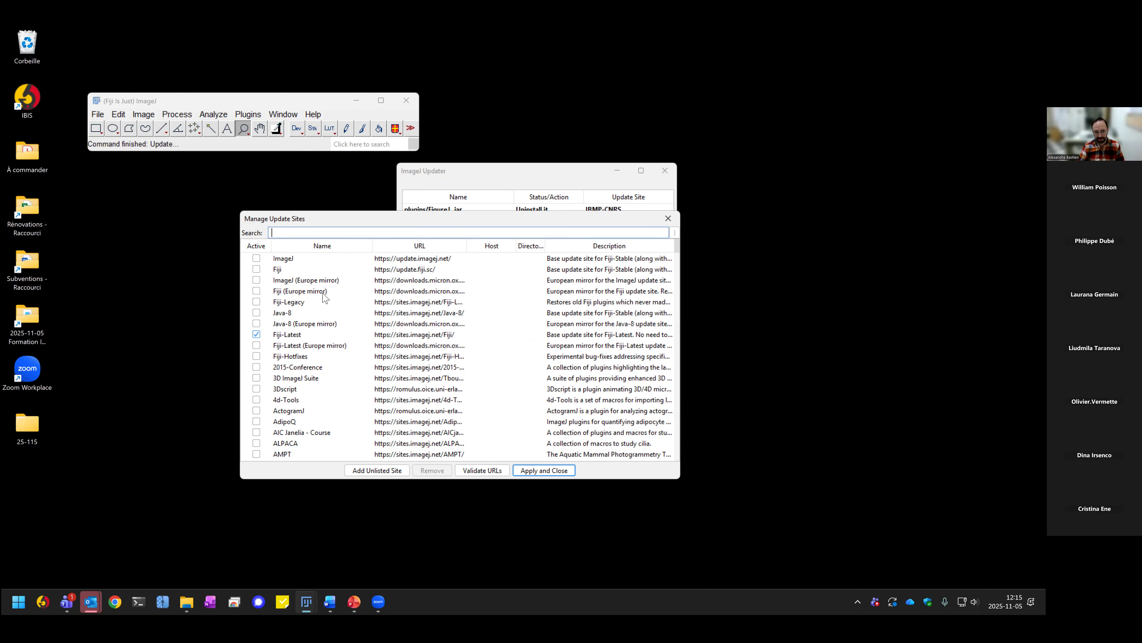
left_click_drag(676, 250, 676, 279)
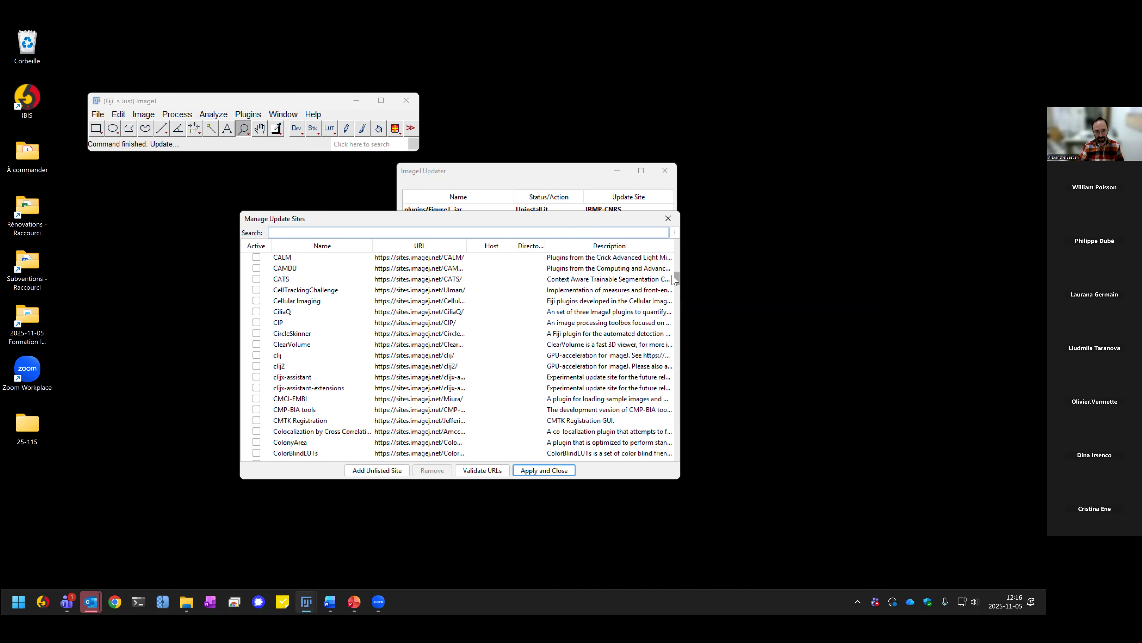
scroll(675, 280, "down", 20)
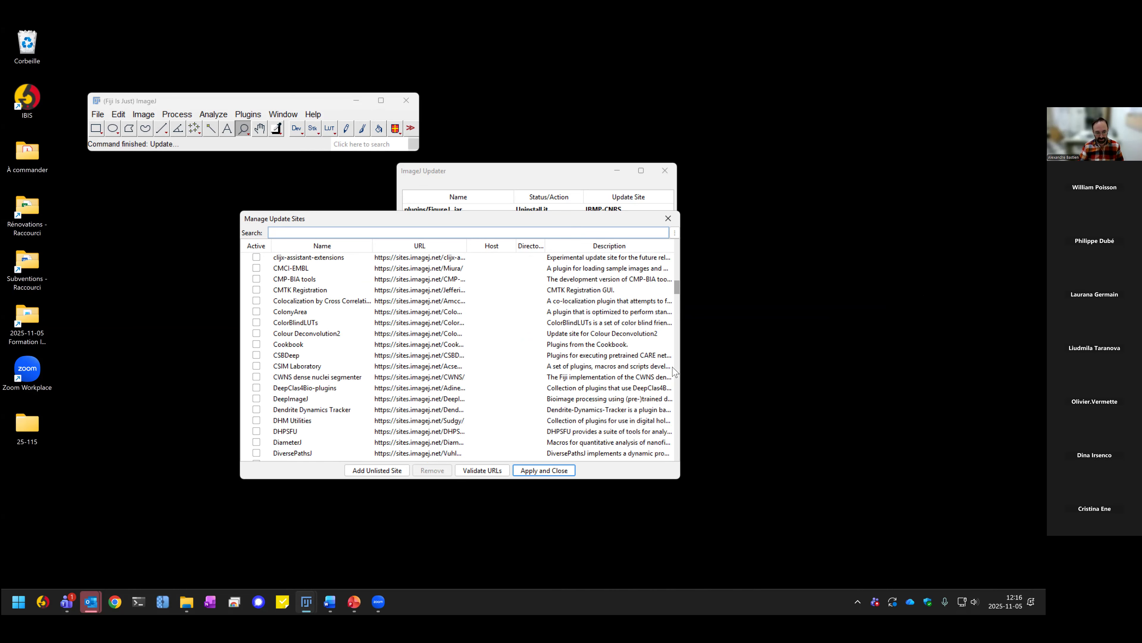
Step: Search the update sites for "ibis", "cnrs" and "imagesc", and quit the updater without applying changes
left_click(284, 233)
type("i")
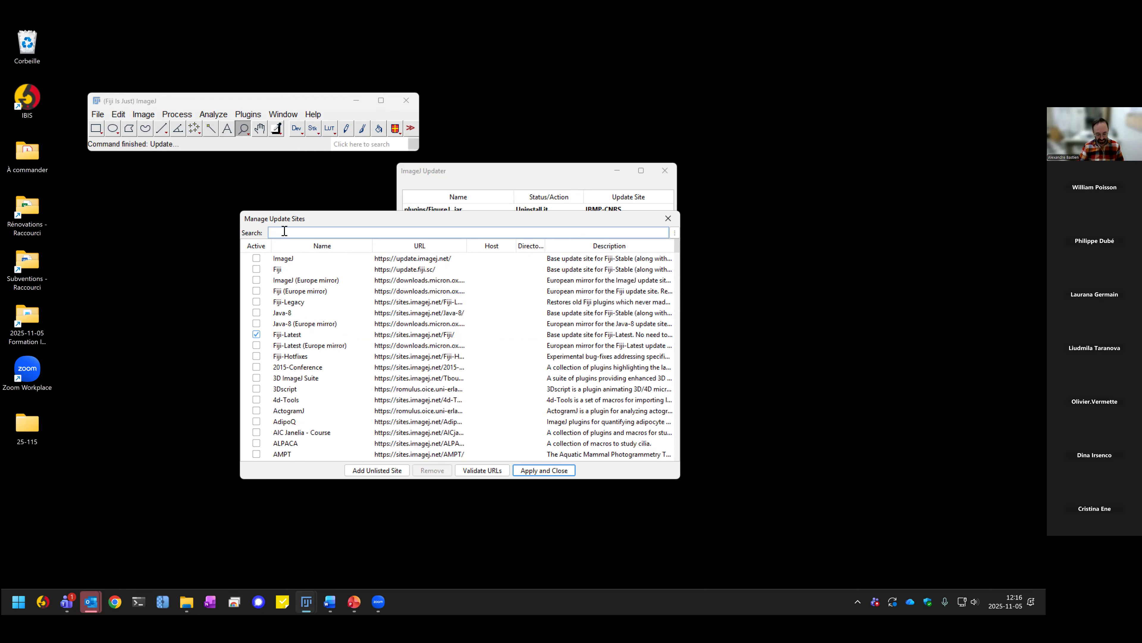
type("bis")
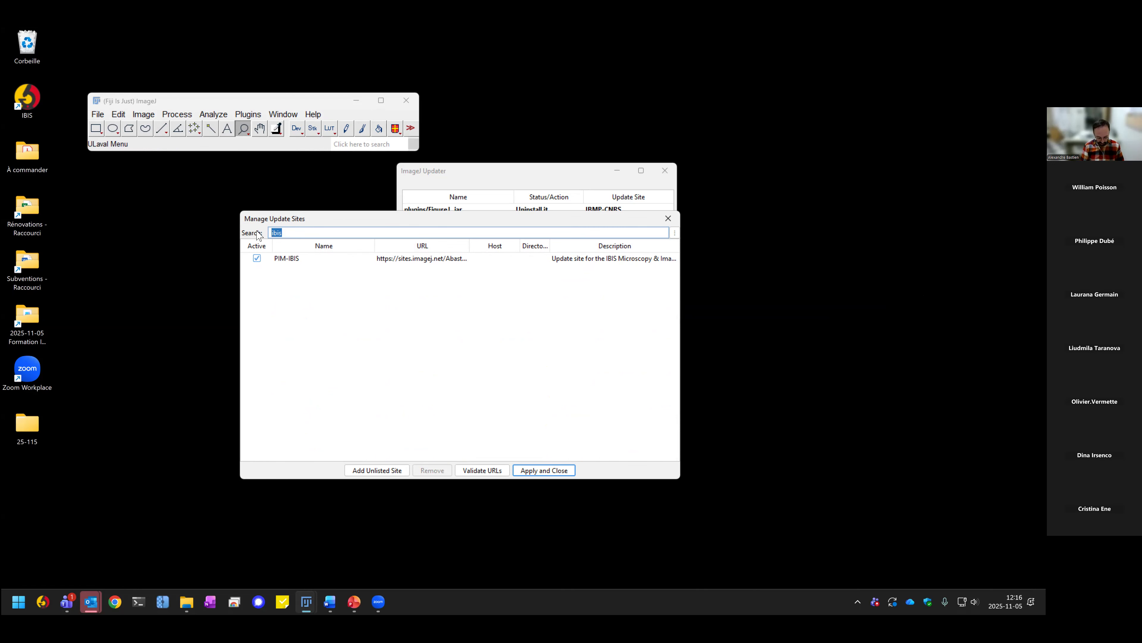
type("cnrs")
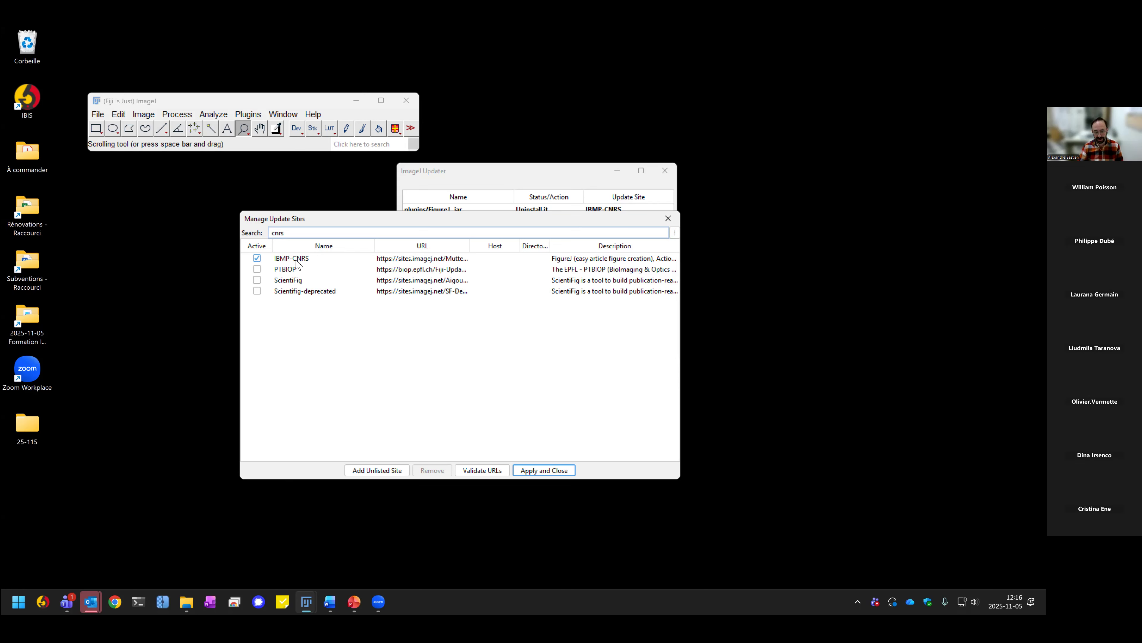
key("ctrl+a")
type("image")
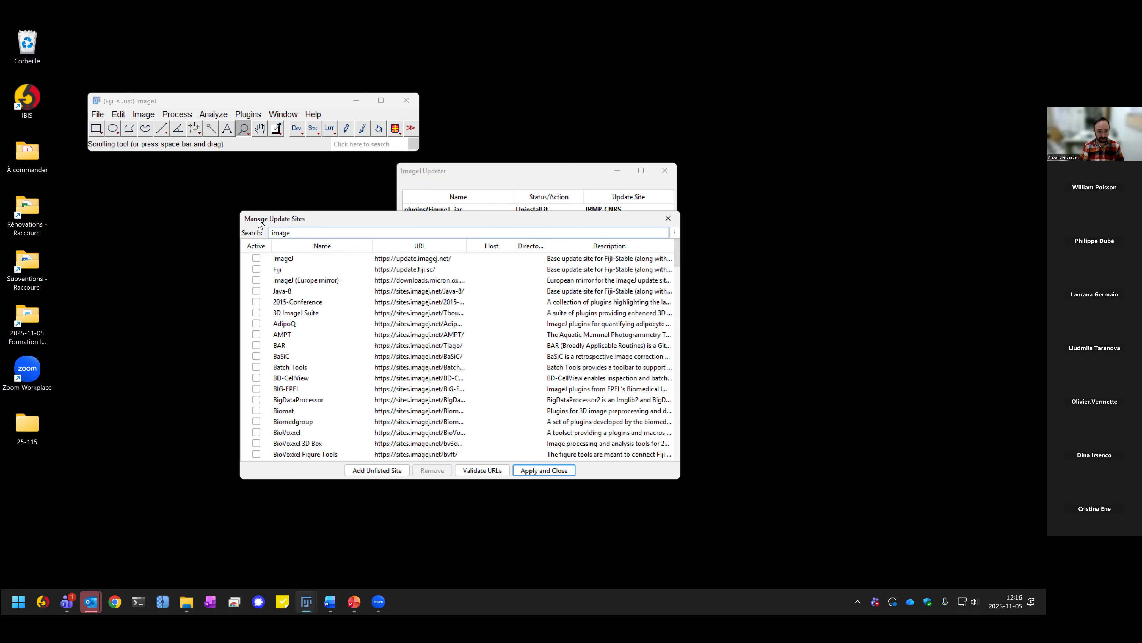
type("sc")
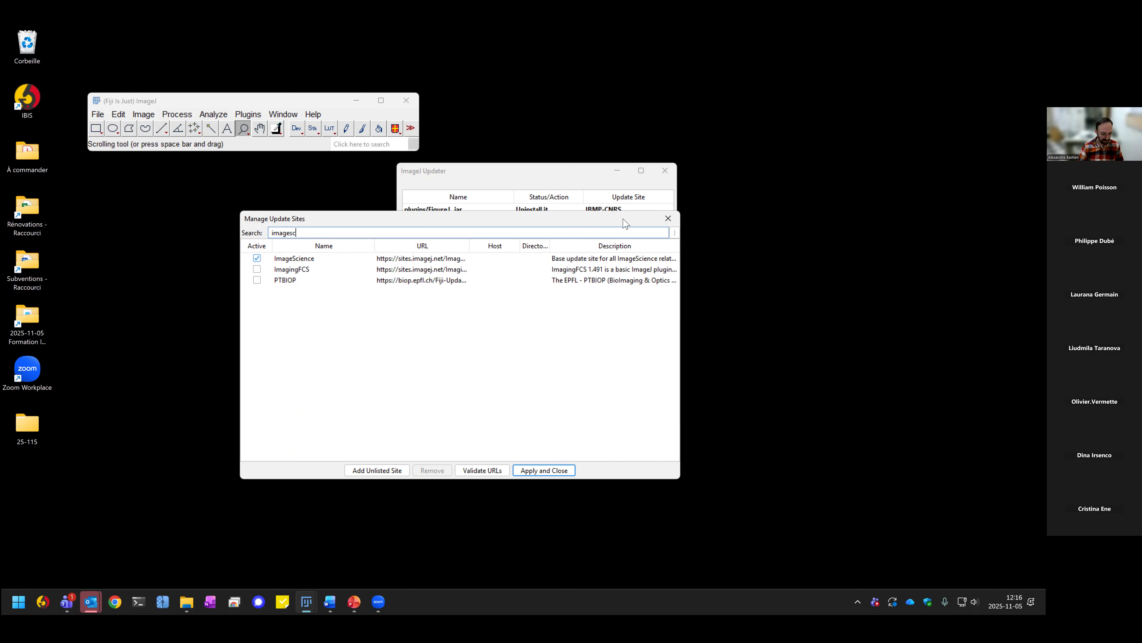
left_click(668, 221)
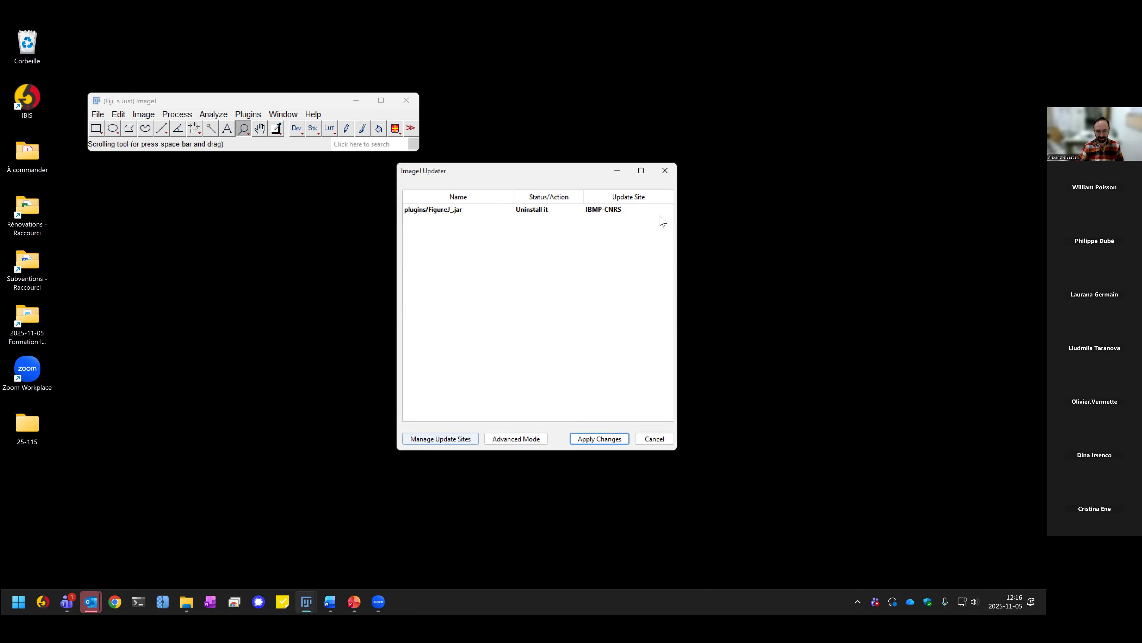
left_click(670, 171)
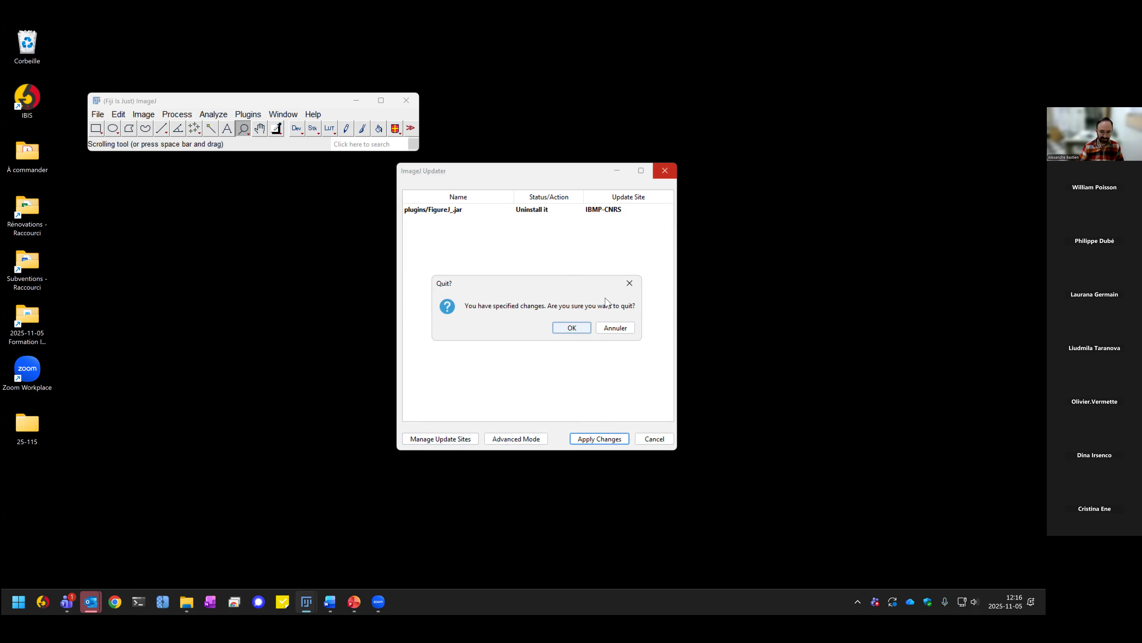
left_click(575, 329)
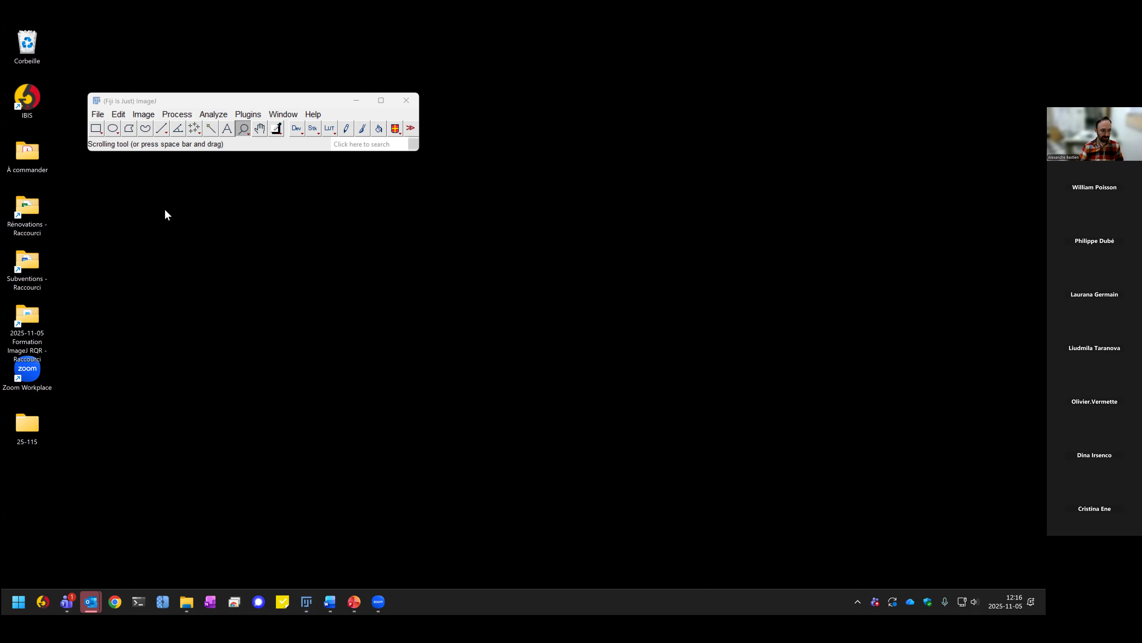
Step: Open the Images folder inside the 2025-11-05 Formation ImageJ RQR folder and place its window beside the ImageJ window
left_click(97, 114)
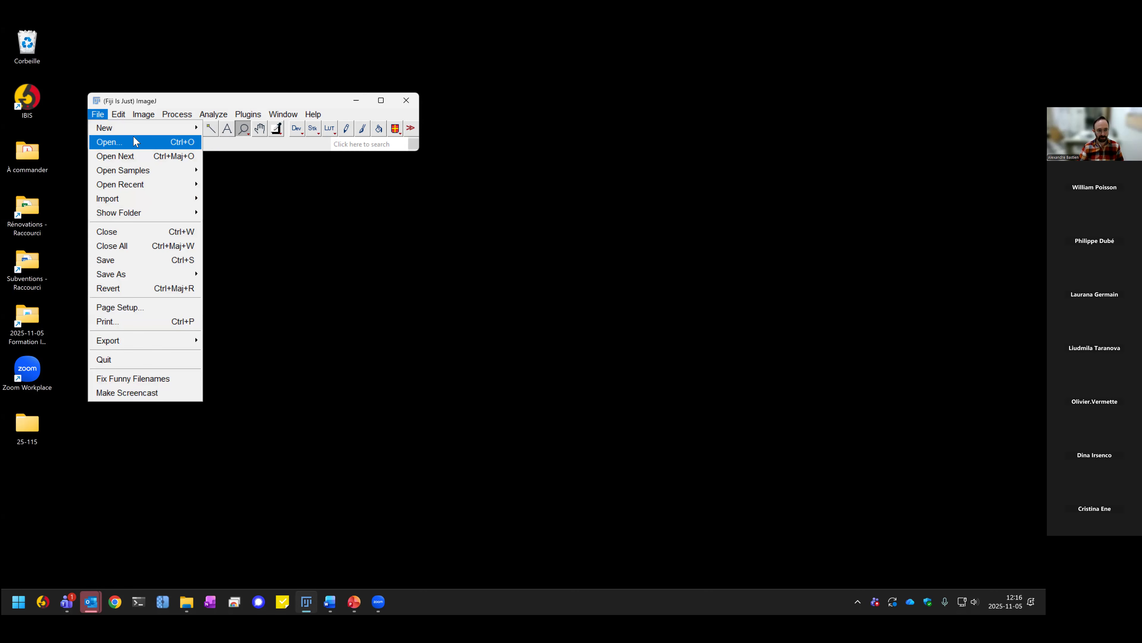
left_click(168, 323)
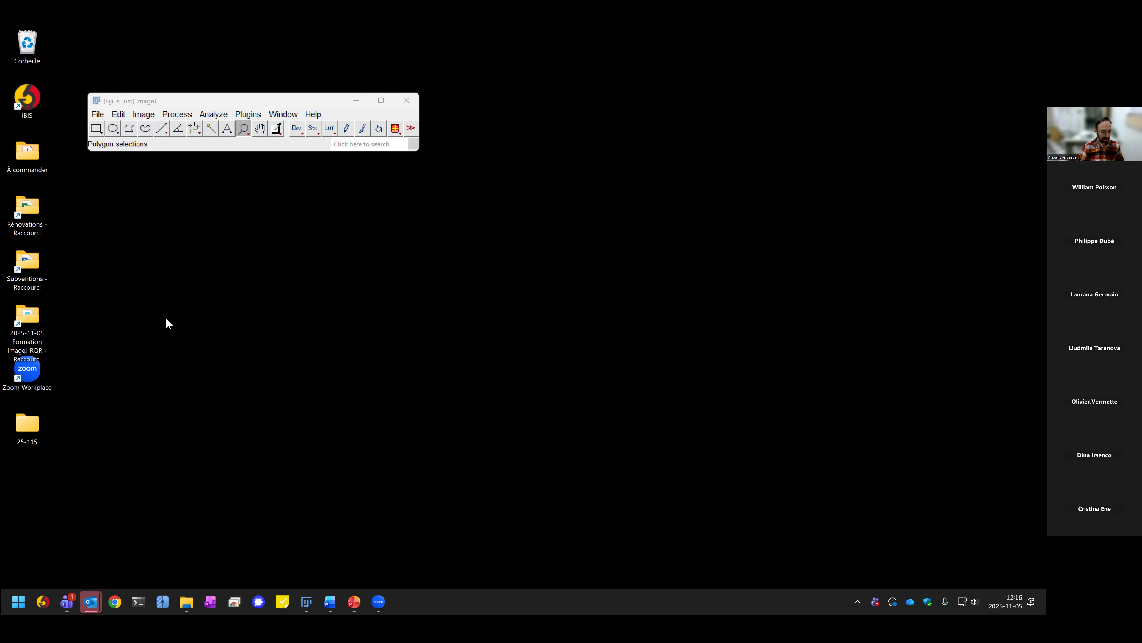
double_click(44, 327)
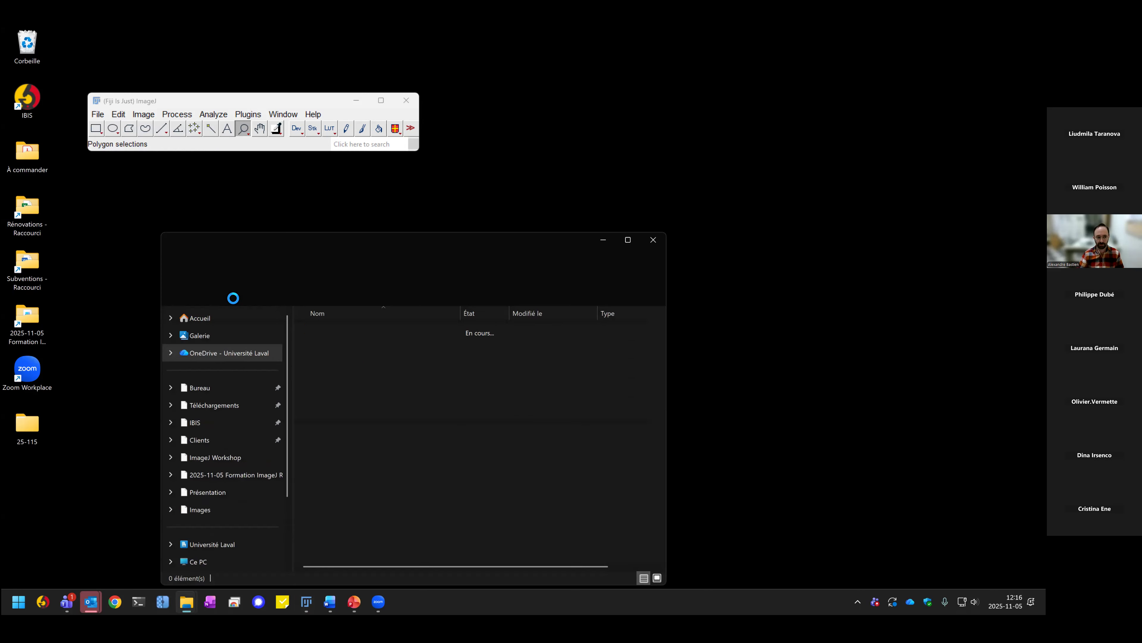
double_click(314, 347)
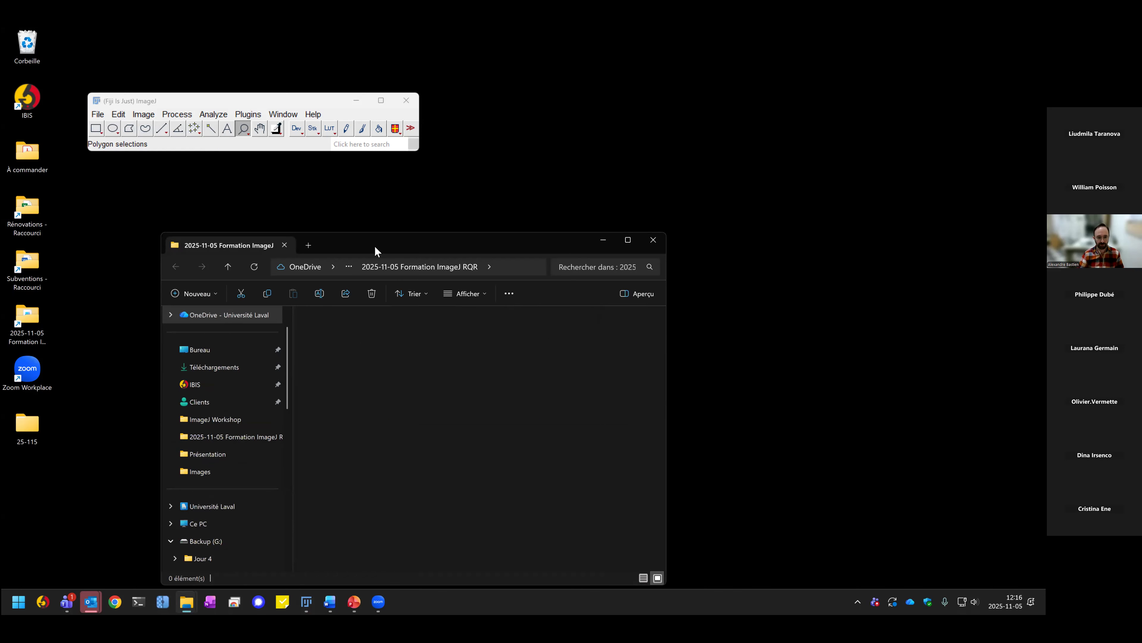
left_click_drag(372, 245, 616, 202)
Step: Load the Oocyte STED image from the Images folder into ImageJ, view it, and close it
left_click(753, 366)
left_click_drag(753, 367, 238, 148)
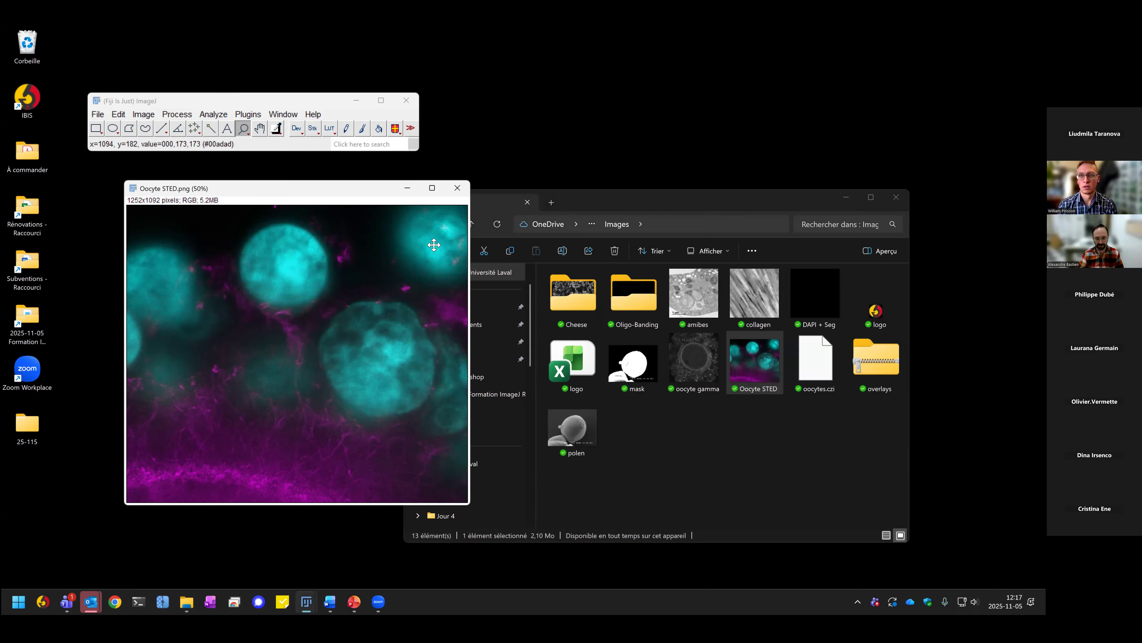
left_click_drag(338, 186, 290, 183)
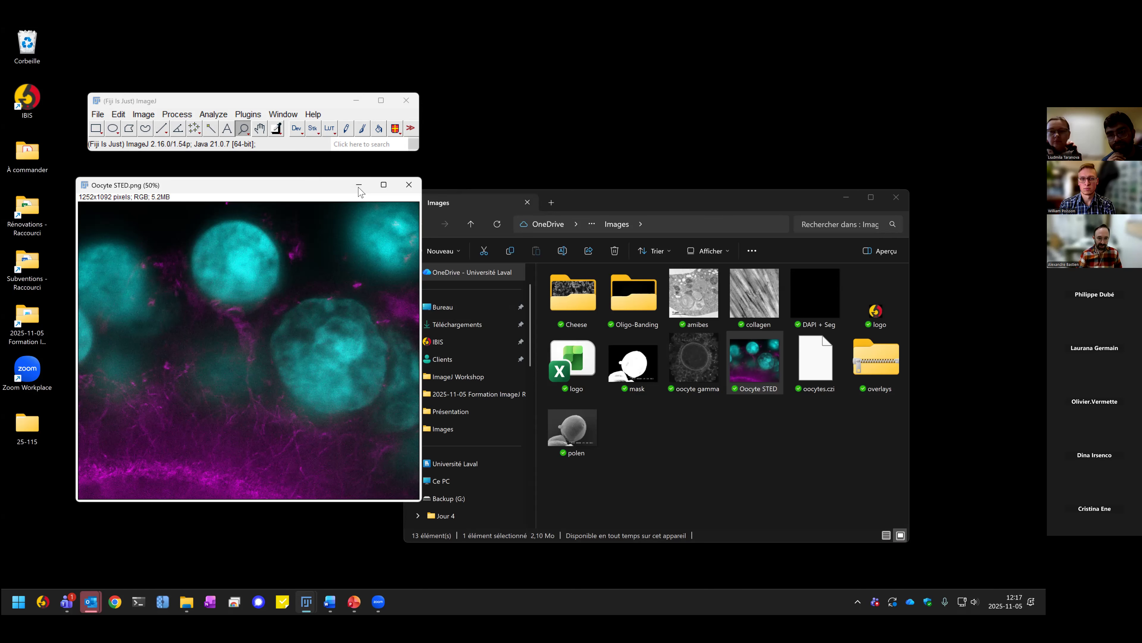
left_click_drag(314, 188, 282, 192)
left_click(377, 188)
Step: Run the ImageJ updater again and close the Console window
left_click(312, 114)
left_click(344, 308)
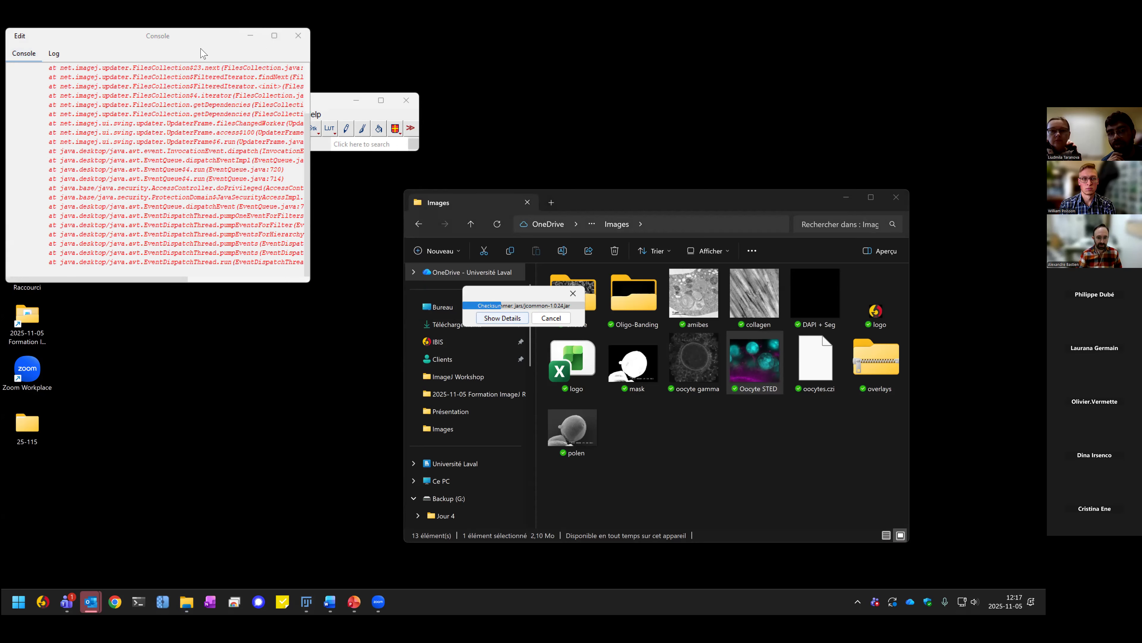
left_click_drag(202, 37, 274, 130)
left_click(370, 129)
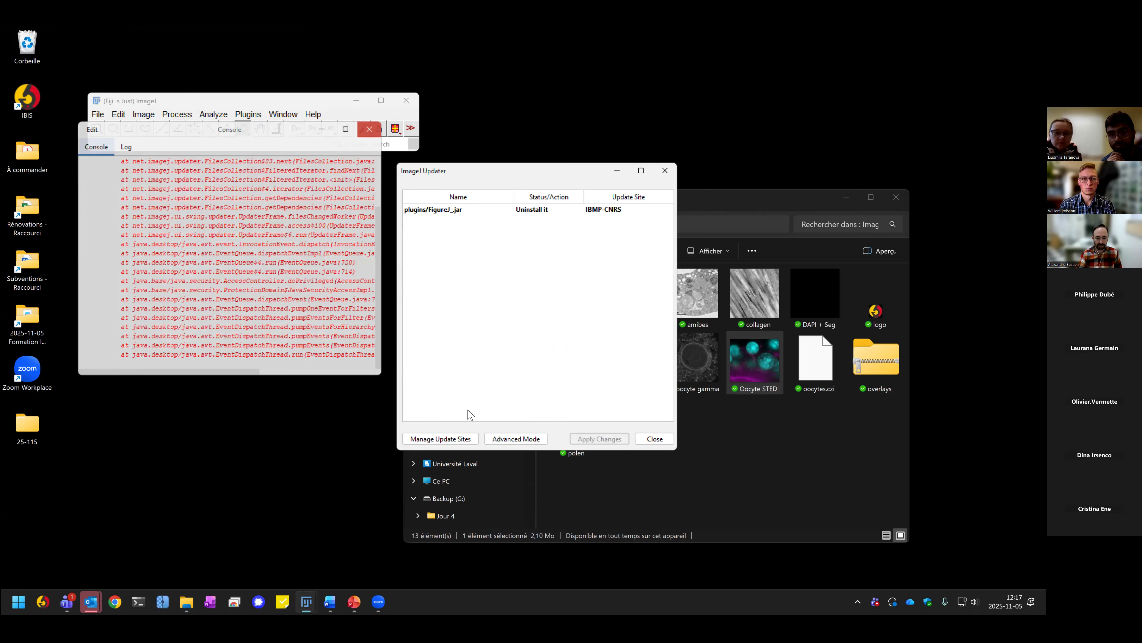
Step: Search the update sites for "cnr", close the site manager, and quit the updater without applying changes
left_click(454, 439)
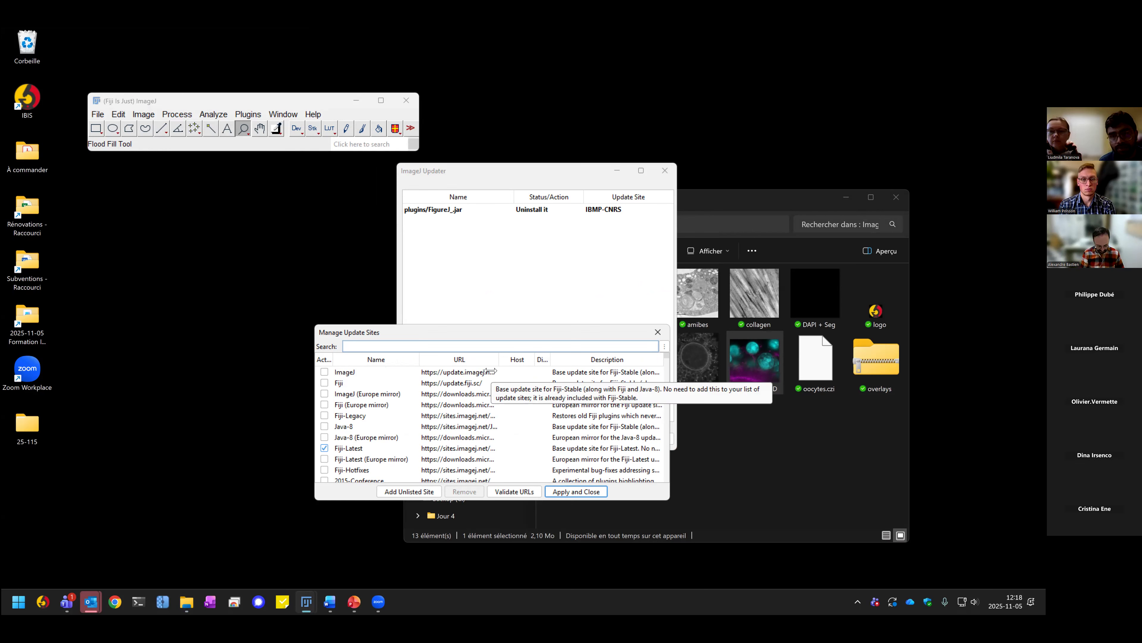
type("cnr")
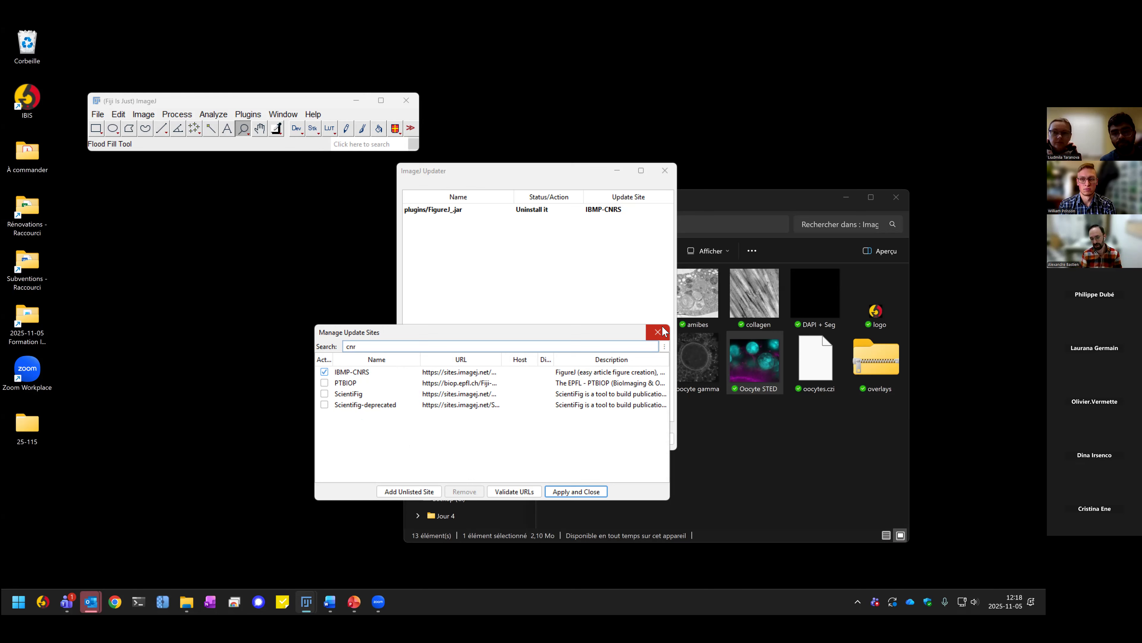
left_click(659, 332)
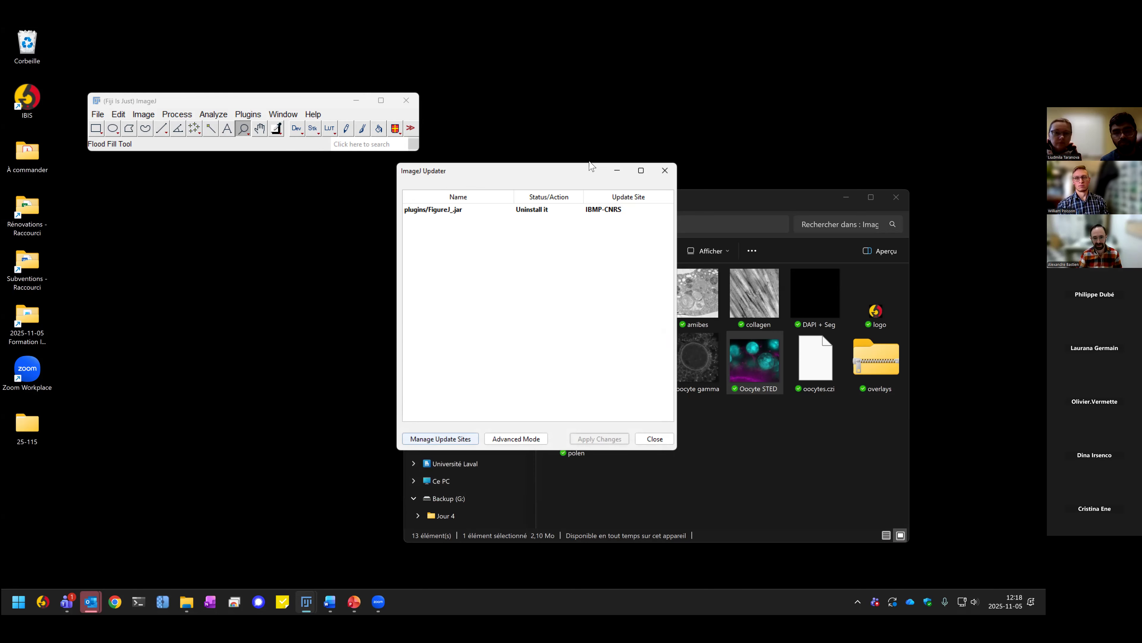
left_click_drag(590, 166, 547, 169)
left_click(622, 173)
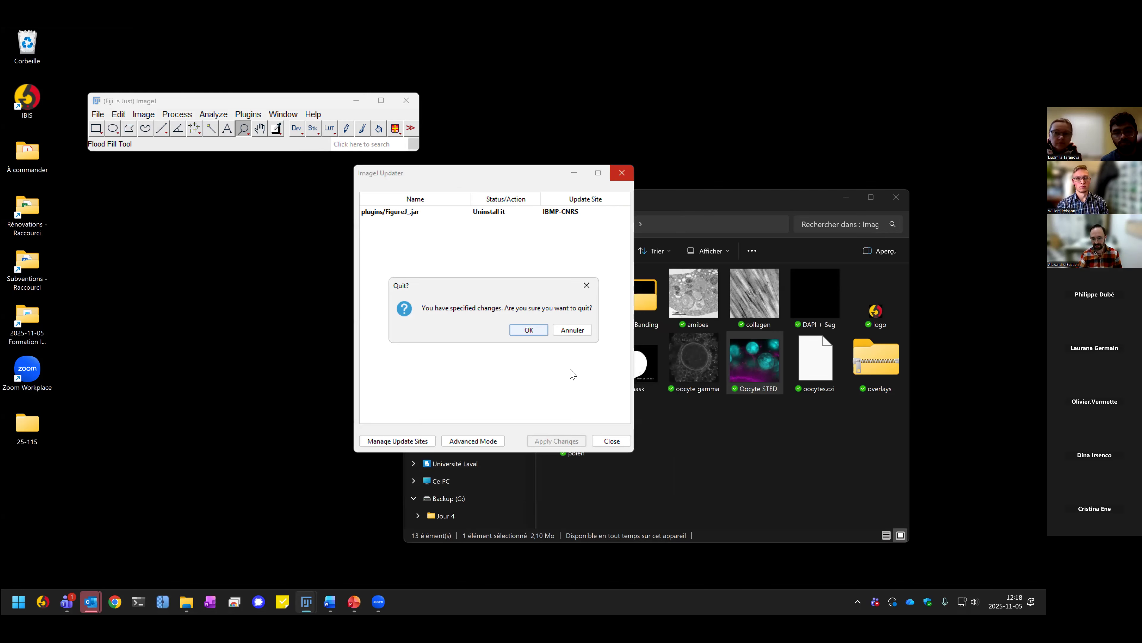
left_click(528, 330)
Step: Try to load the Test_Action_Bar.ijm shortcut from the 2025-11-05 Formation ImageJ RQR folder into ImageJ and dismiss the errors
left_click(759, 474)
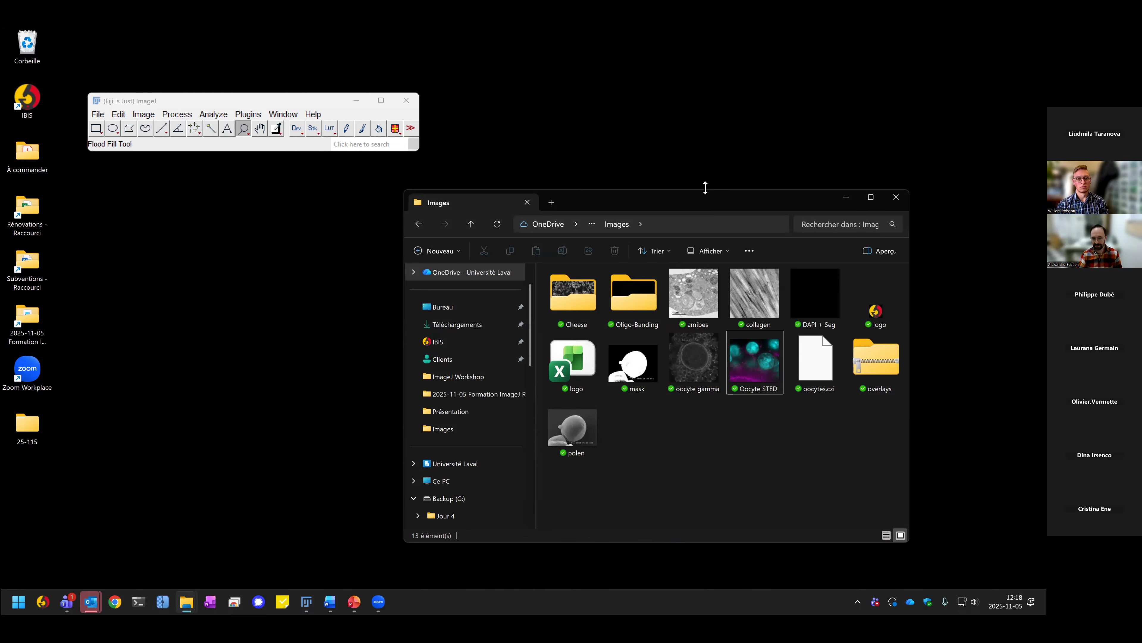
left_click_drag(675, 192, 690, 142)
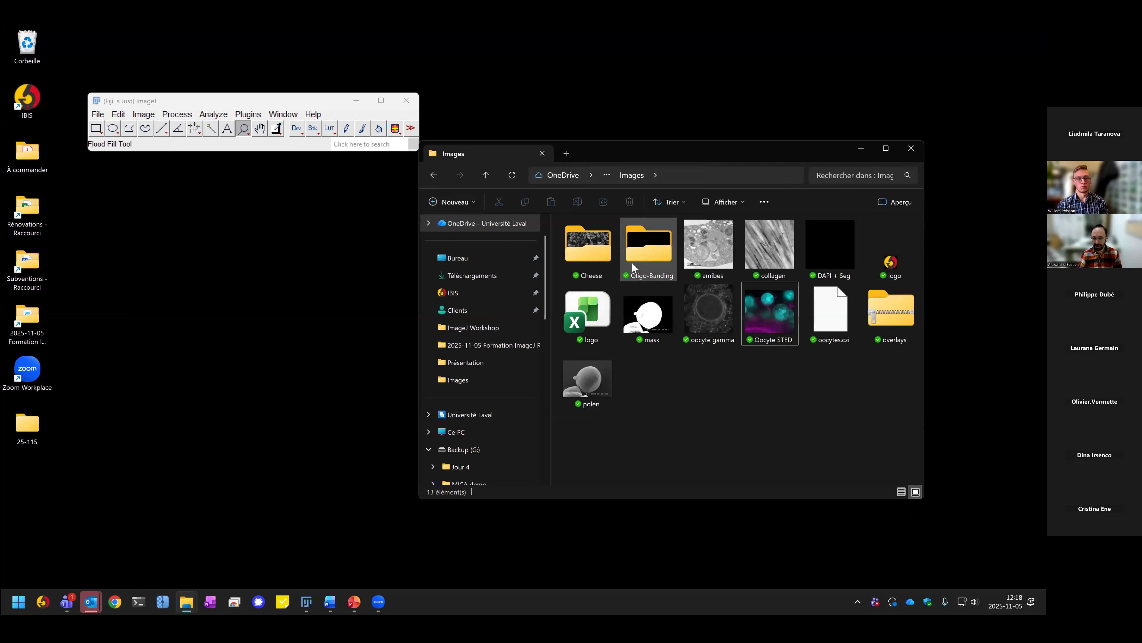
left_click(486, 175)
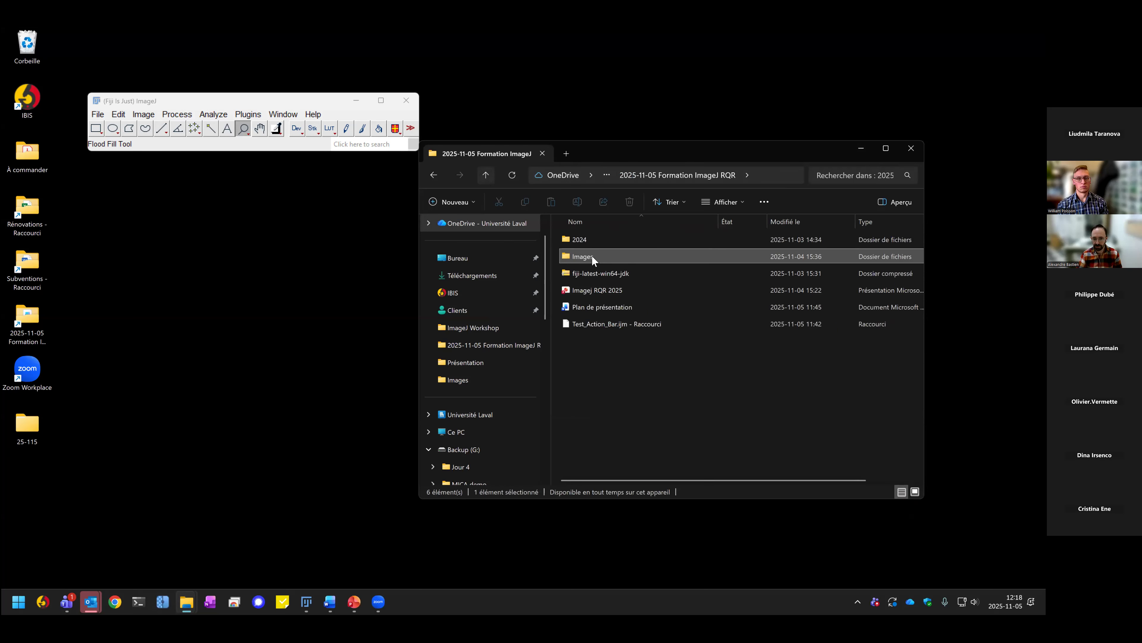
left_click_drag(606, 323, 291, 144)
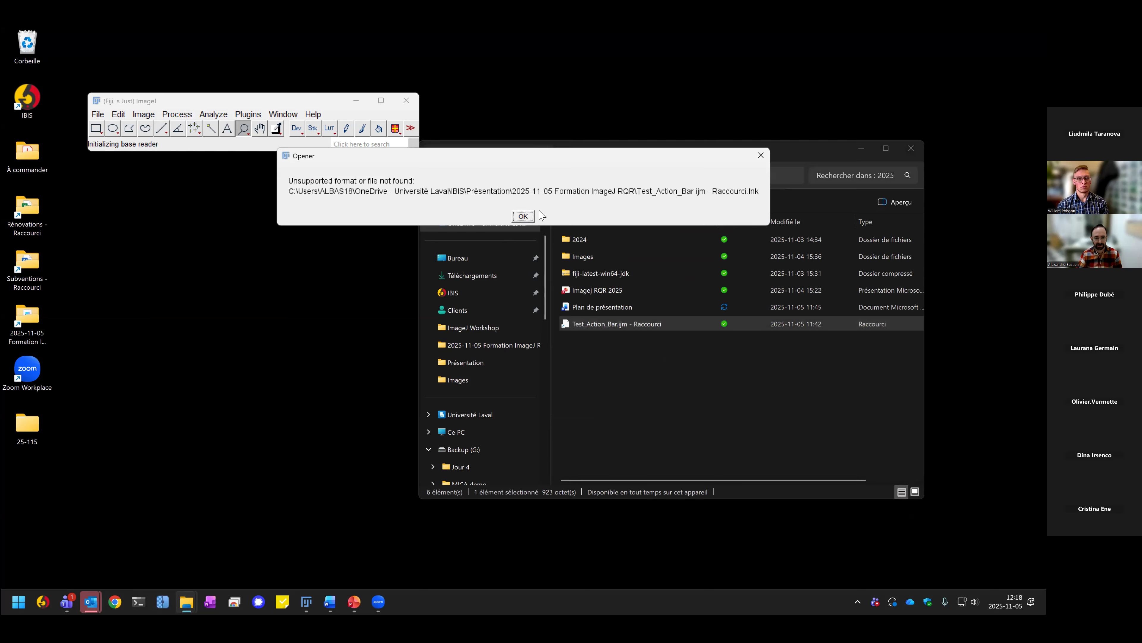
left_click(523, 216)
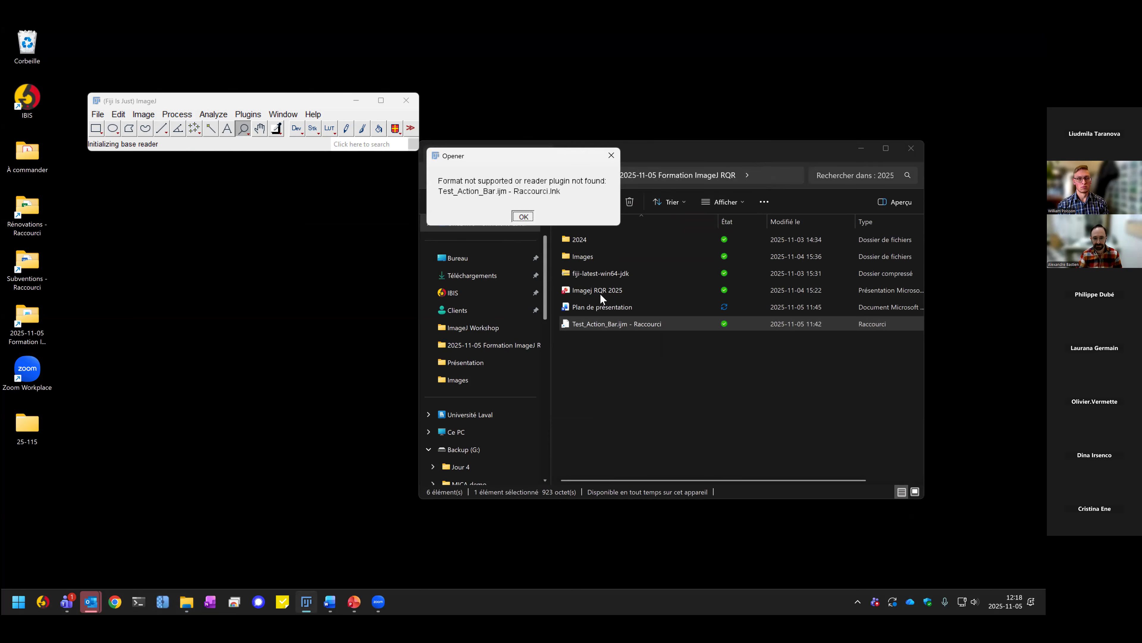
left_click(523, 215)
left_click(638, 341)
double_click(622, 323)
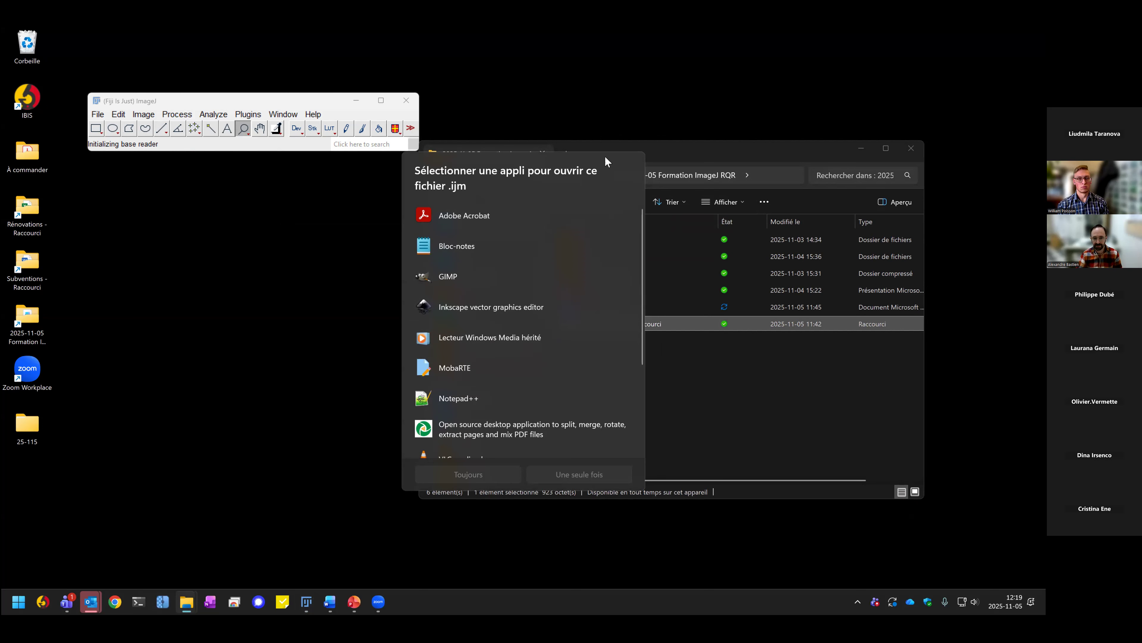
key("Escape")
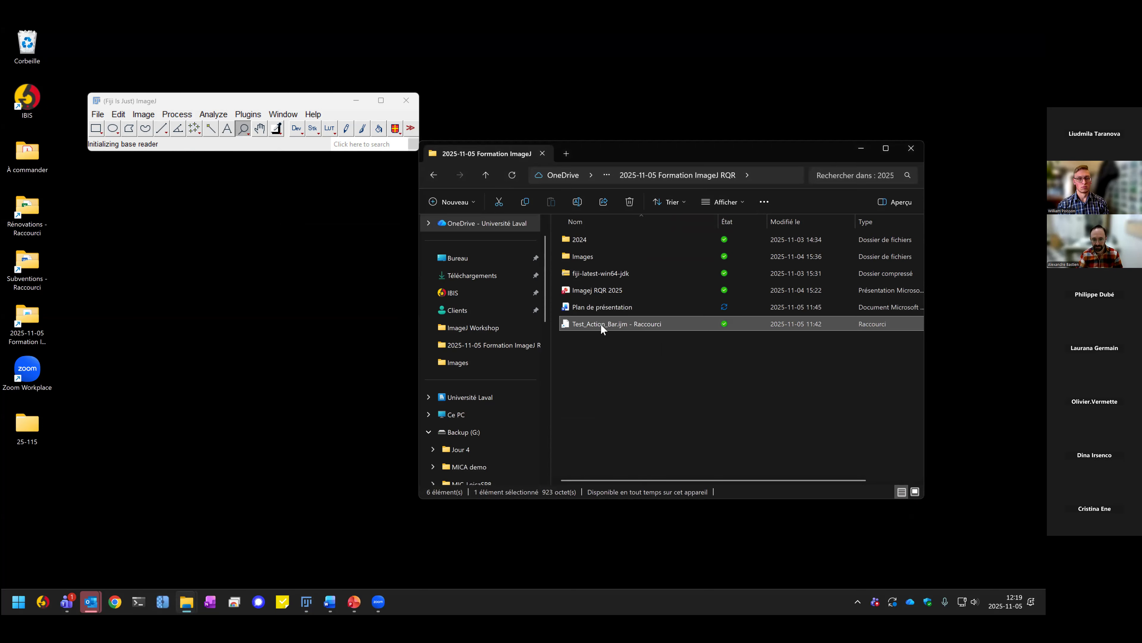
right_click(603, 328)
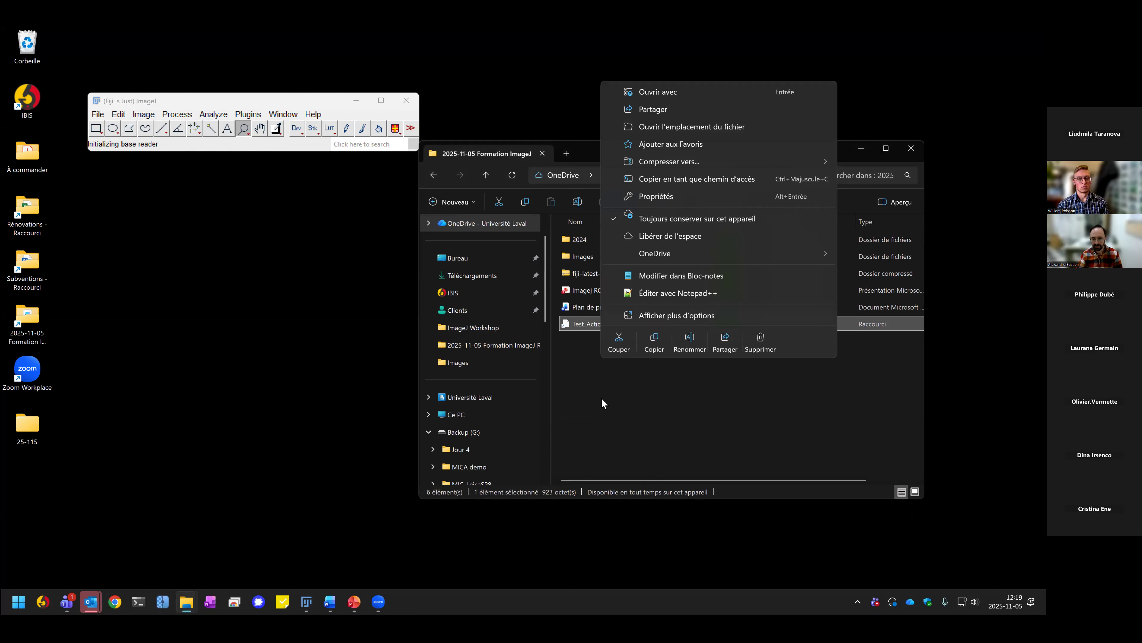
left_click(638, 413)
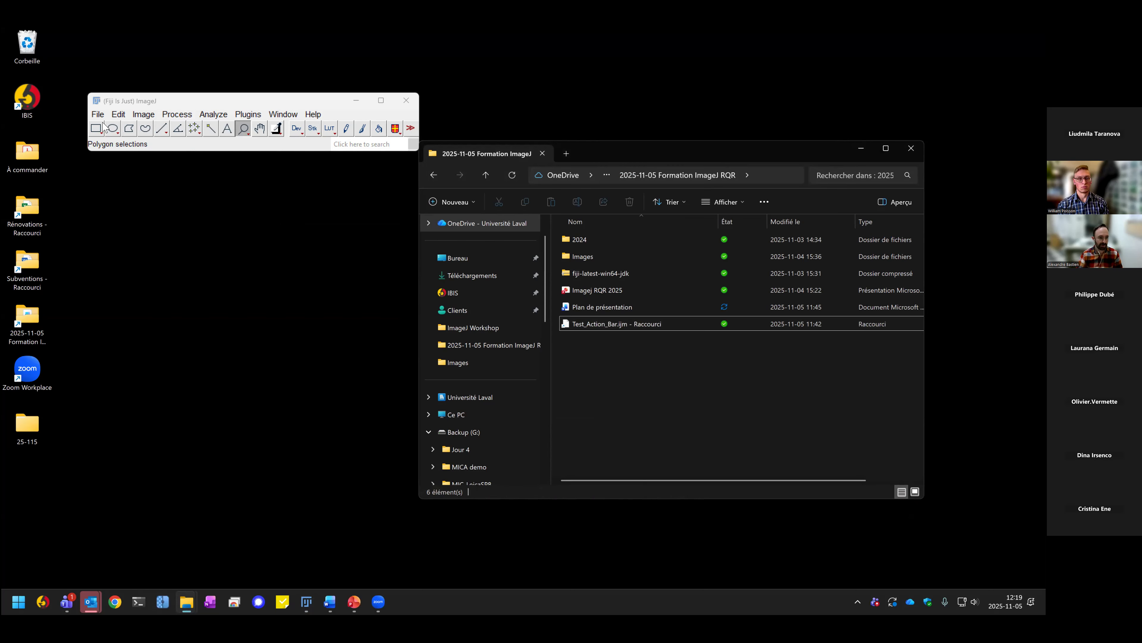
Step: Show Fiji's plugins folder, open its ULaval subfolder, and load Test_Action_Bar.ijm into ImageJ
left_click(97, 114)
mouse_move(180, 216)
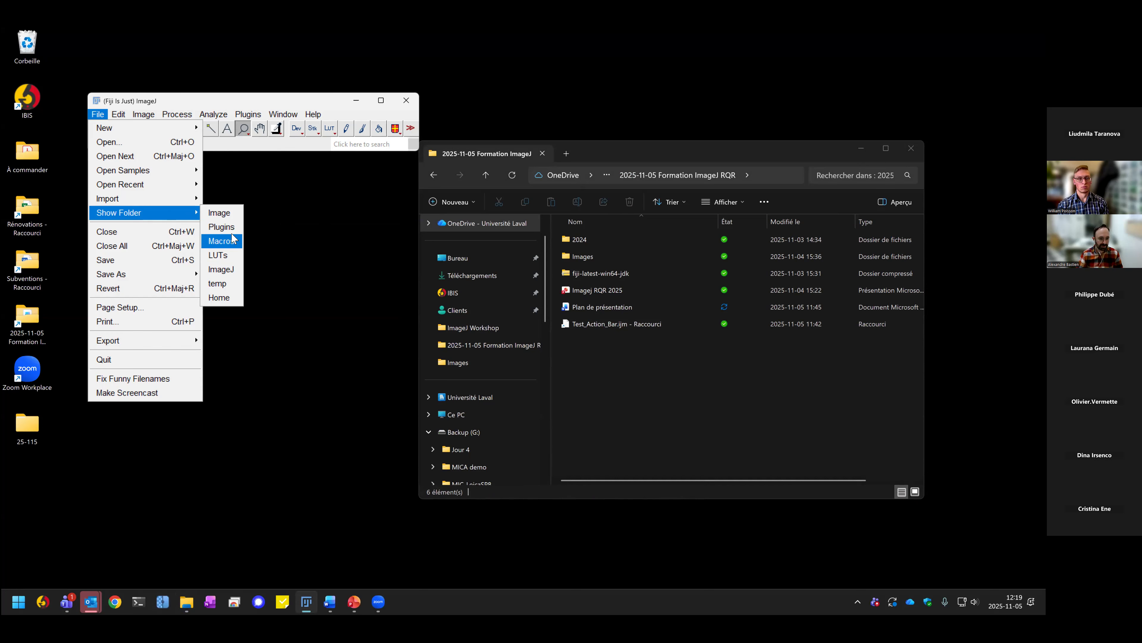
left_click(221, 226)
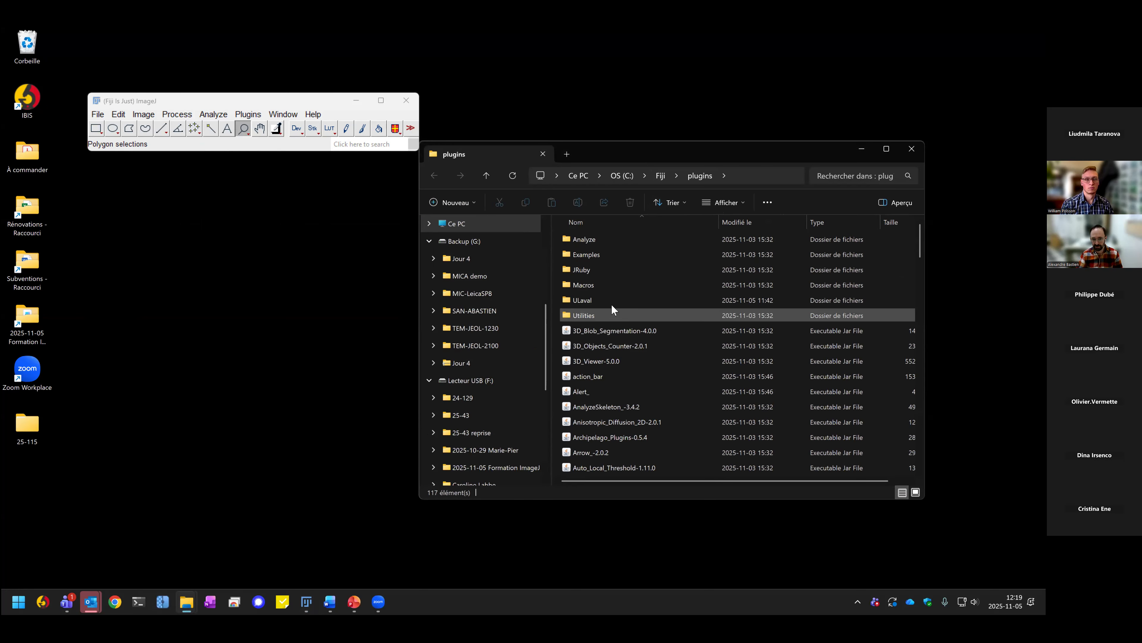
double_click(576, 299)
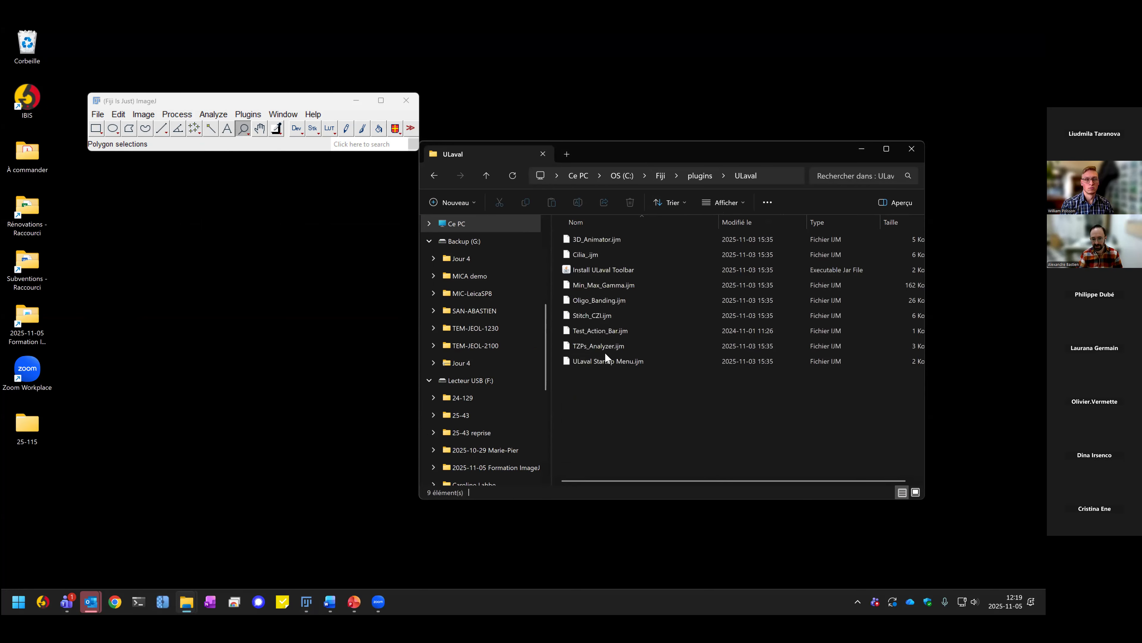
left_click(589, 331)
left_click_drag(596, 332, 244, 149)
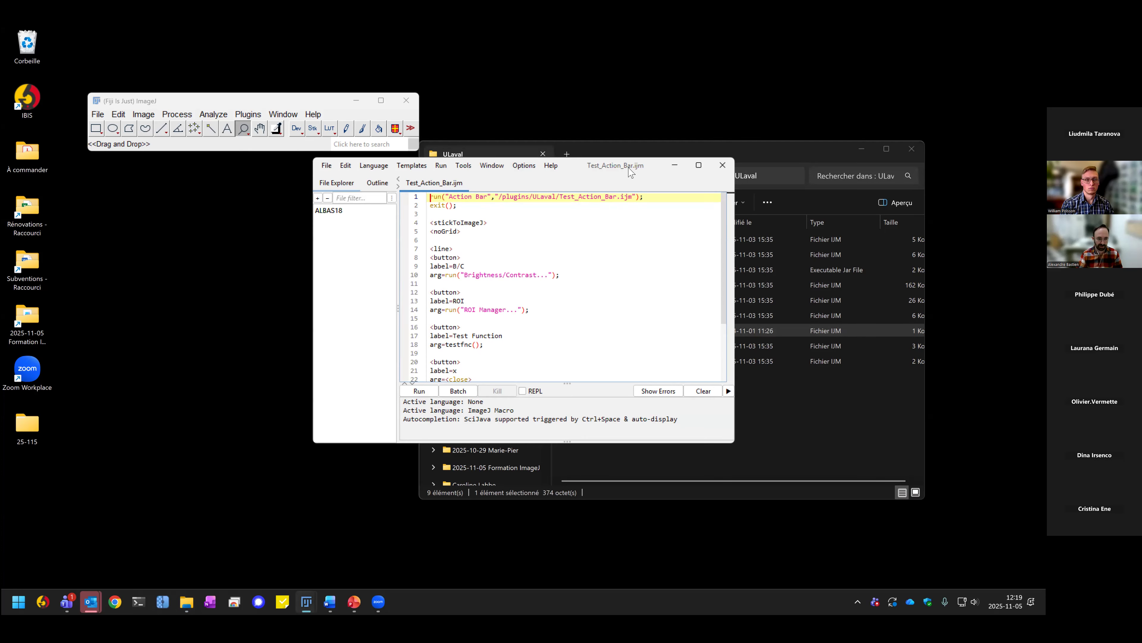
Step: Enlarge and reposition the script editor and examine the button definitions and code library in Test_Action_Bar.ijm
left_click_drag(630, 171, 391, 191)
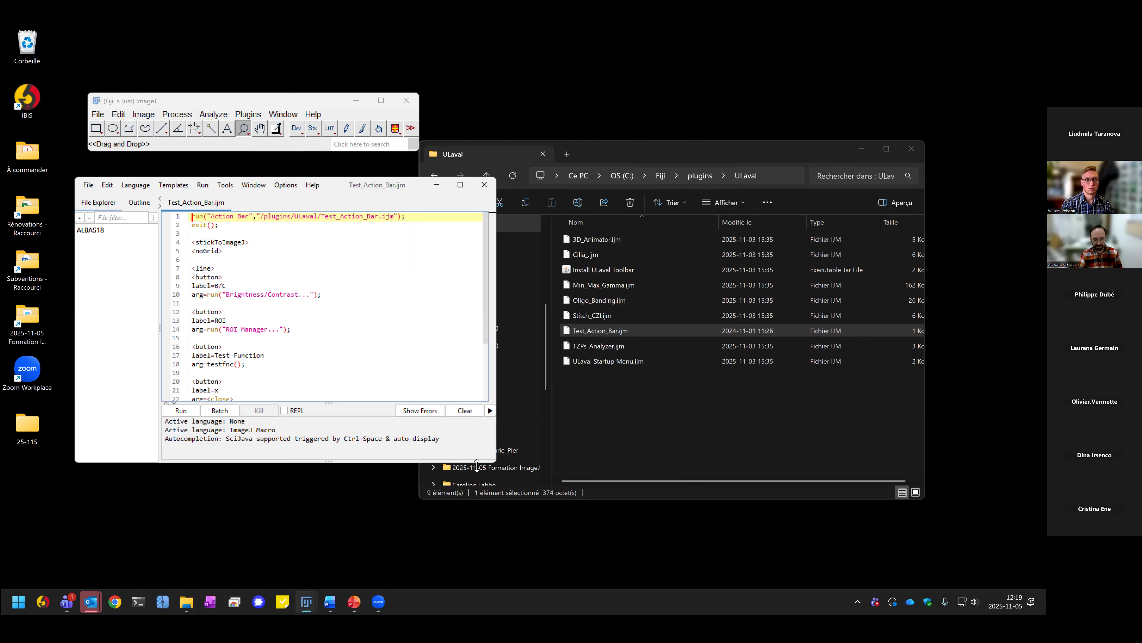
left_click_drag(477, 463, 477, 526)
left_click(195, 337)
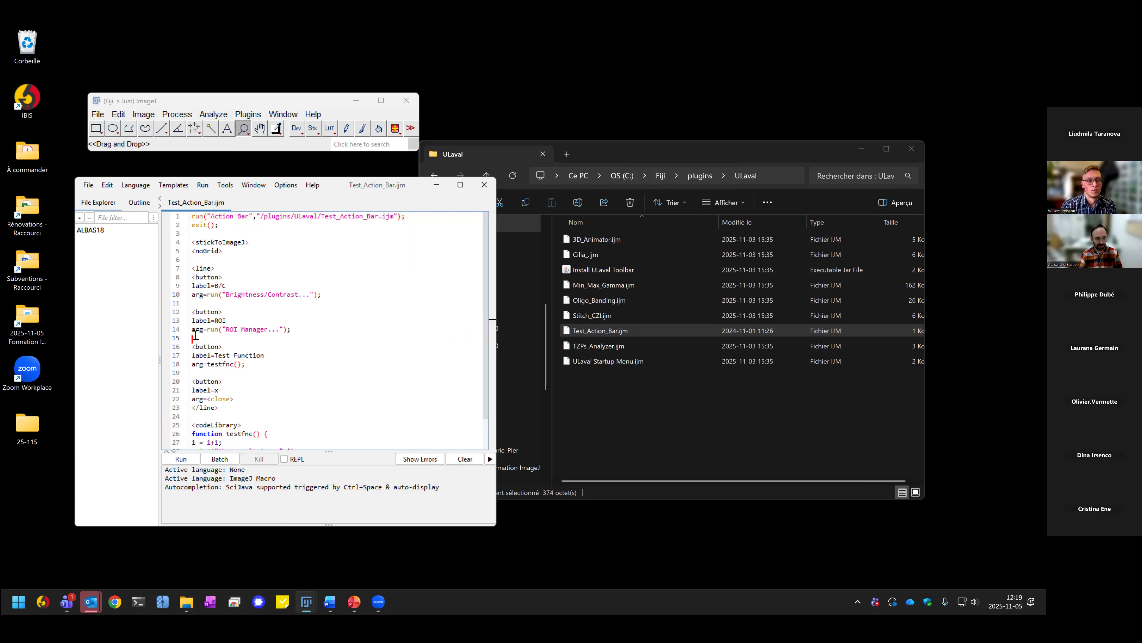
left_click_drag(195, 335, 192, 331)
left_click_drag(326, 296, 184, 296)
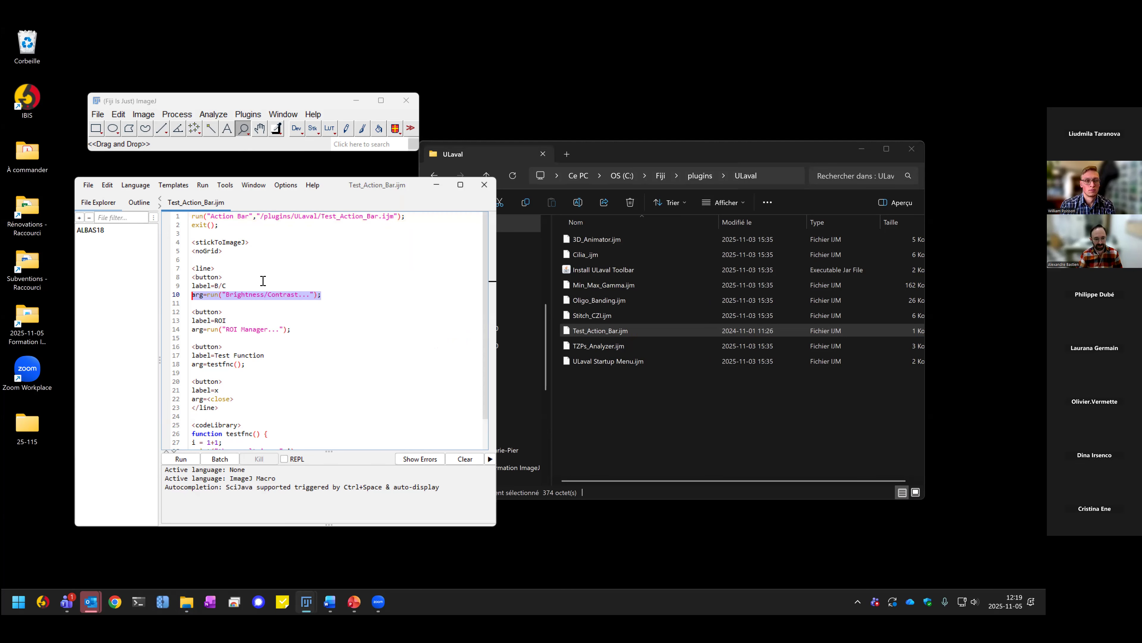
left_click_drag(351, 188, 390, 188)
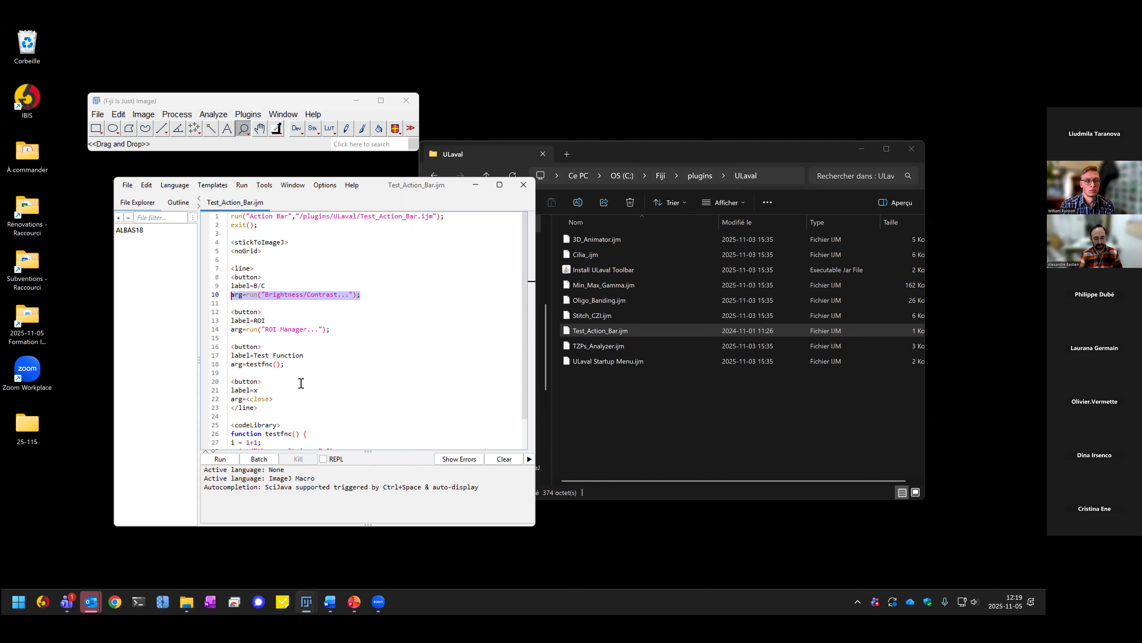
scroll(301, 383, "down", 1)
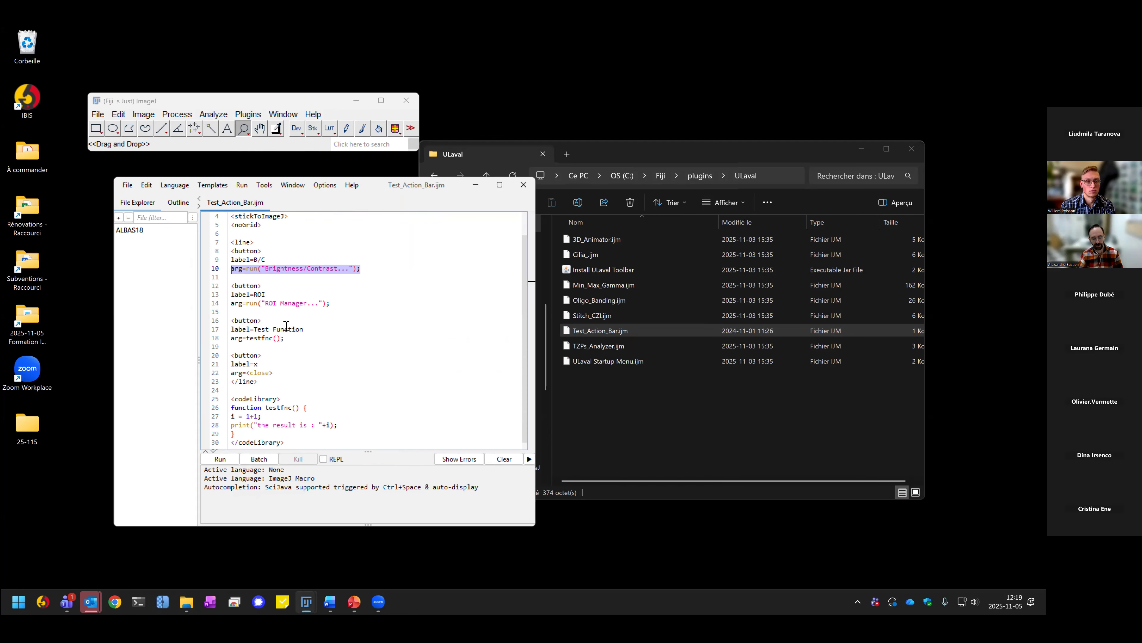
scroll(313, 373, "down", 1)
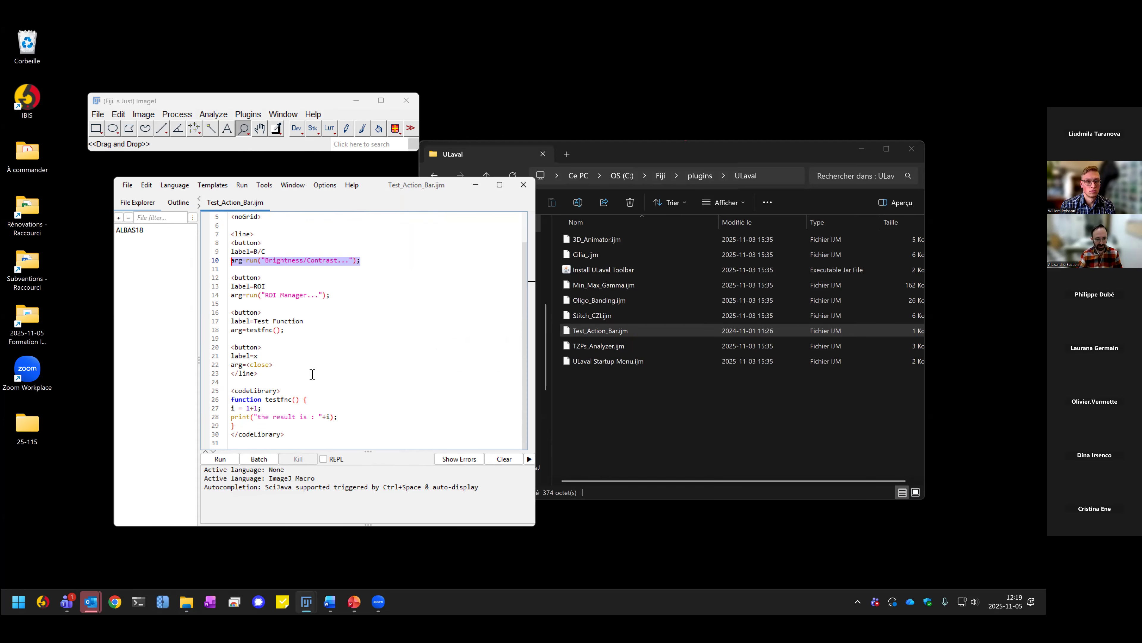
scroll(306, 385, "up", 2)
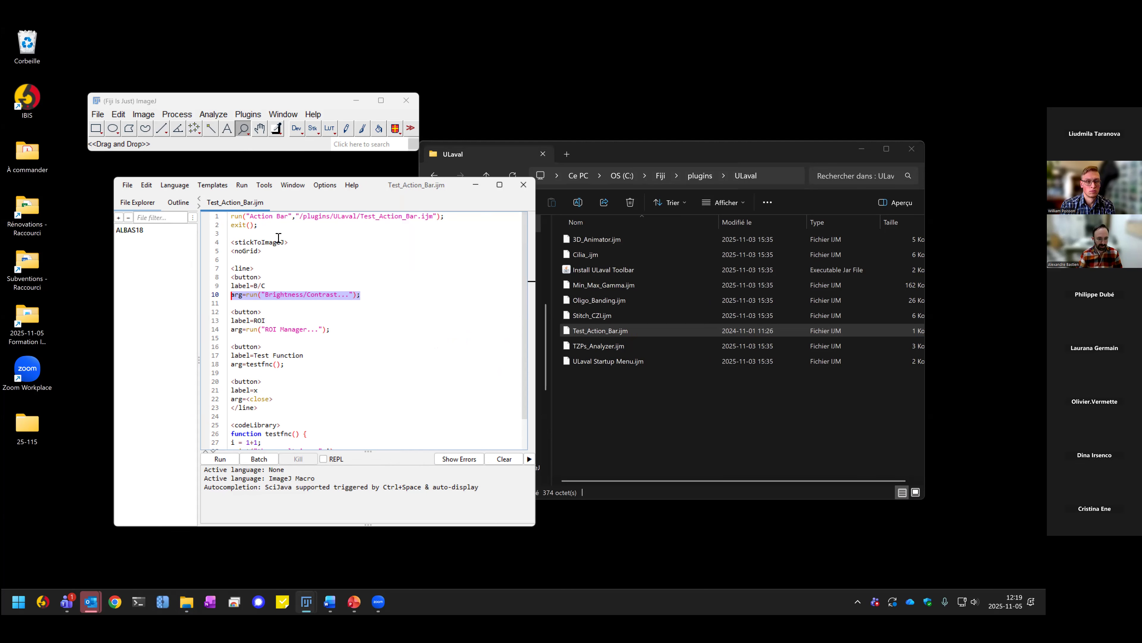
Step: Run the Test_Action_Bar.ijm macro, open the B/C tool from its action bar, and close the B&C window
left_click(238, 459)
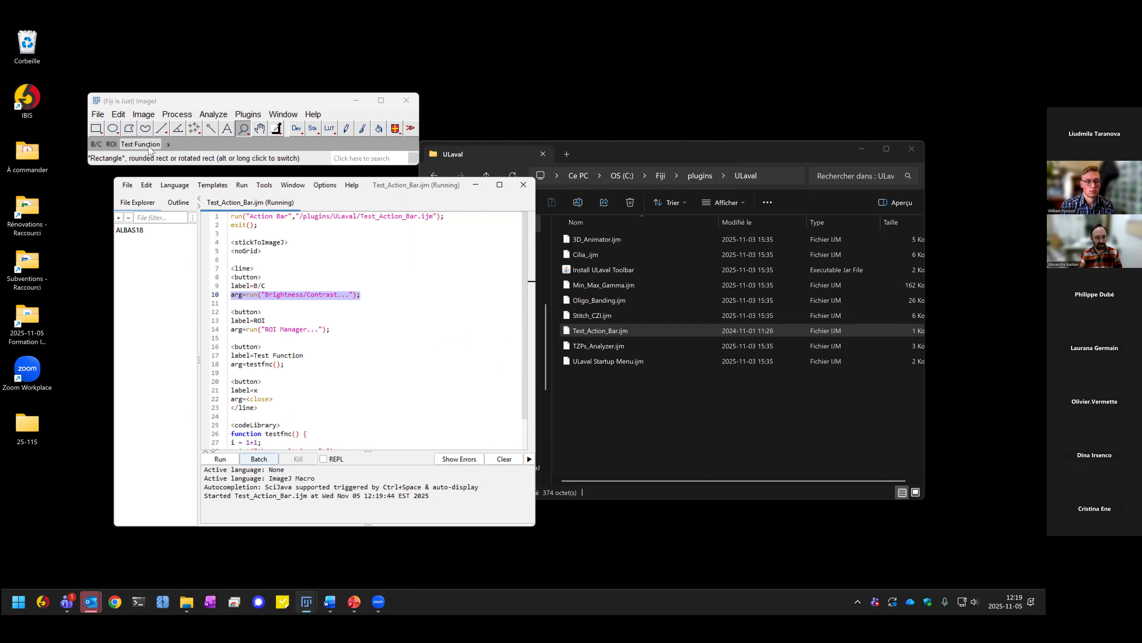
left_click(97, 144)
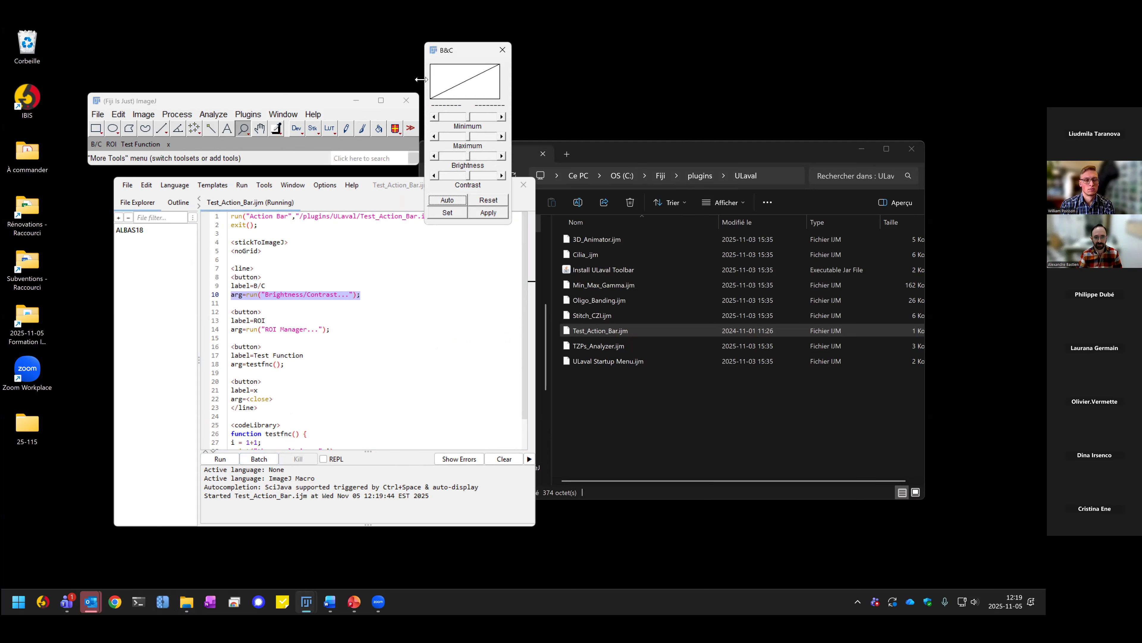
left_click_drag(422, 80, 421, 80)
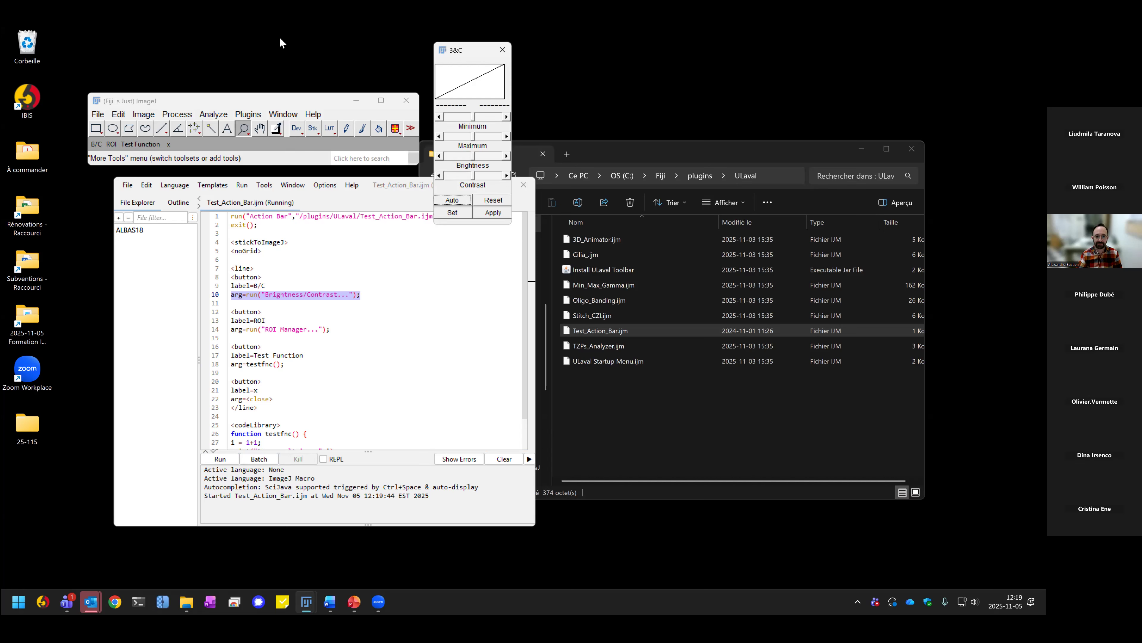
left_click_drag(468, 57, 496, 141)
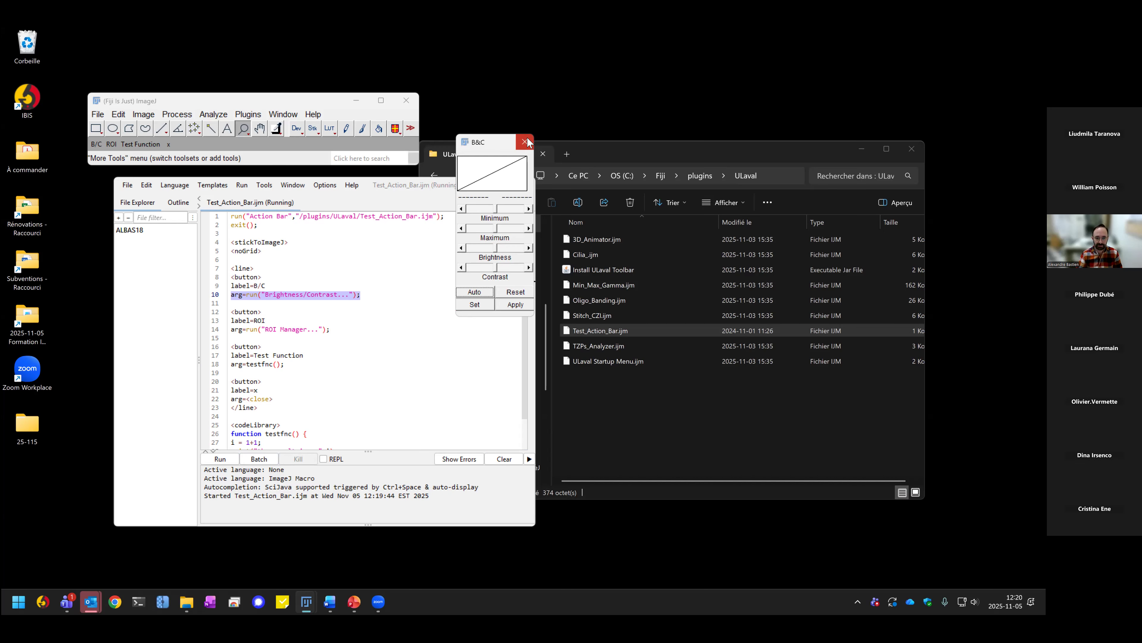
left_click(525, 142)
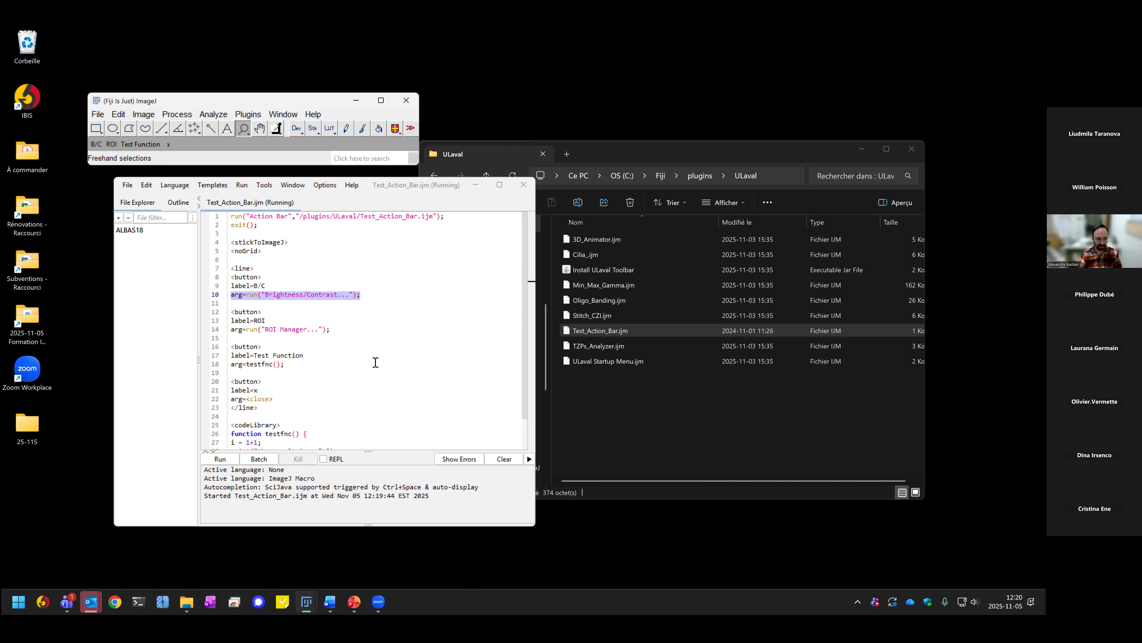
Step: Reposition and close the script editor window containing Test_Action_Bar.ijm
left_click_drag(391, 185, 412, 187)
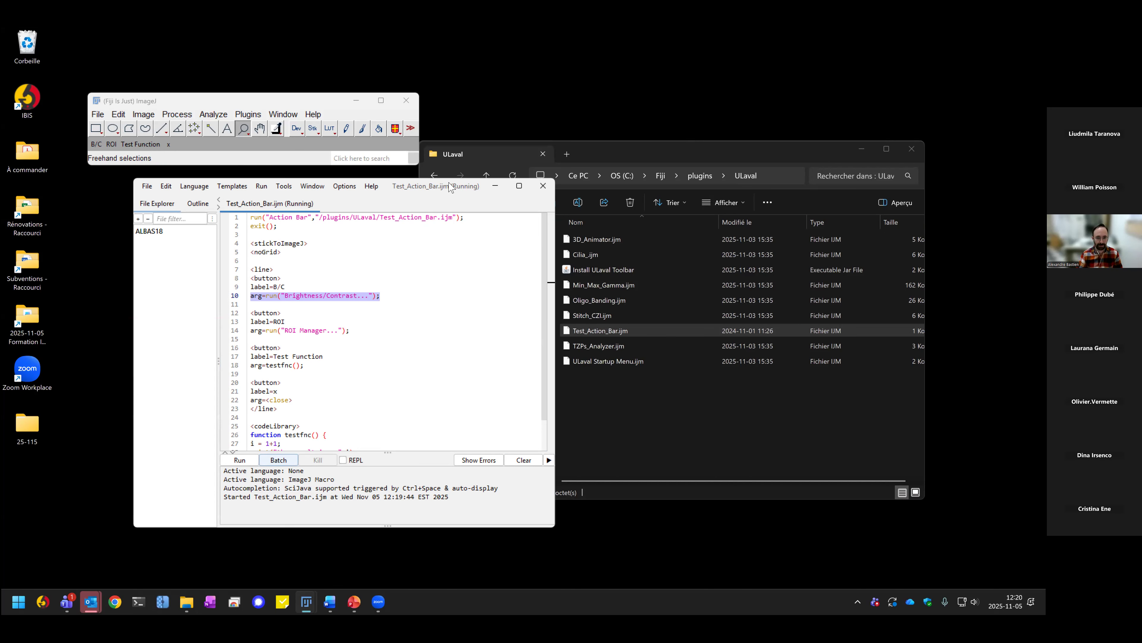
left_click_drag(453, 188, 435, 186)
left_click(524, 184)
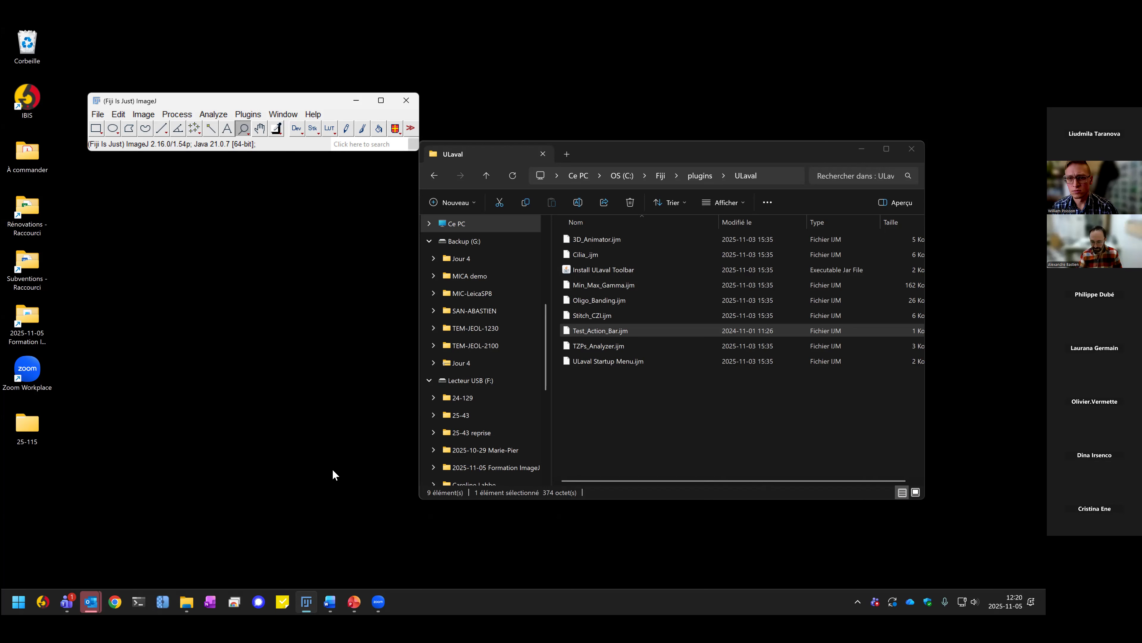
Step: Close the ULaval folder window and open the Images folder in the 2025-11-05 Formation ImageJ RQR window
left_click(303, 531)
left_click_drag(693, 151, 828, 170)
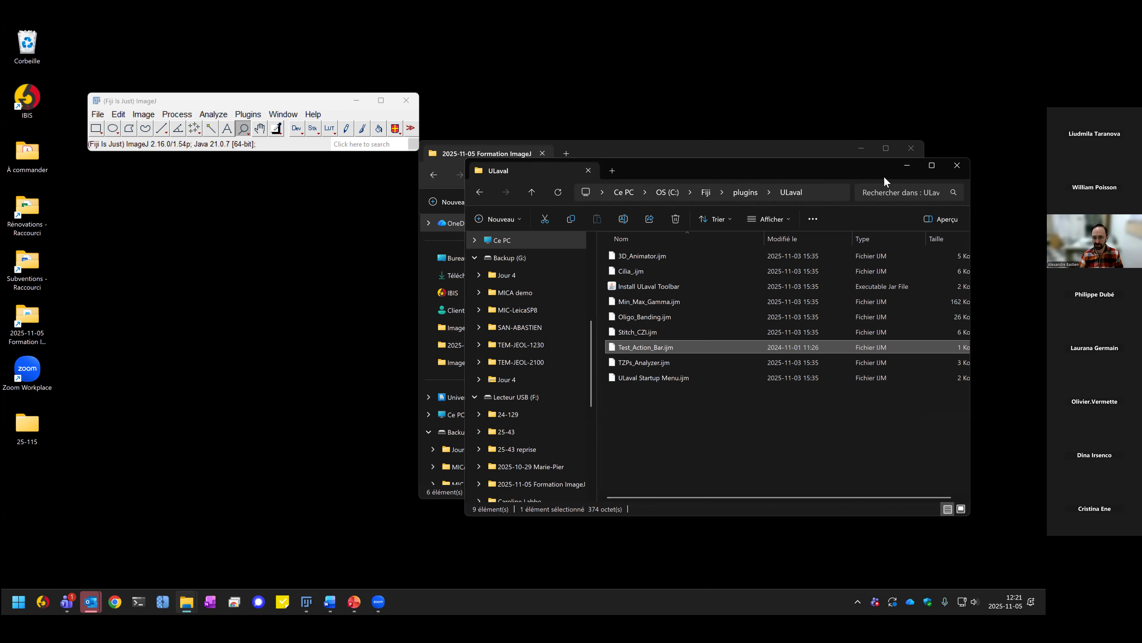
left_click_drag(884, 175, 841, 183)
left_click(914, 173)
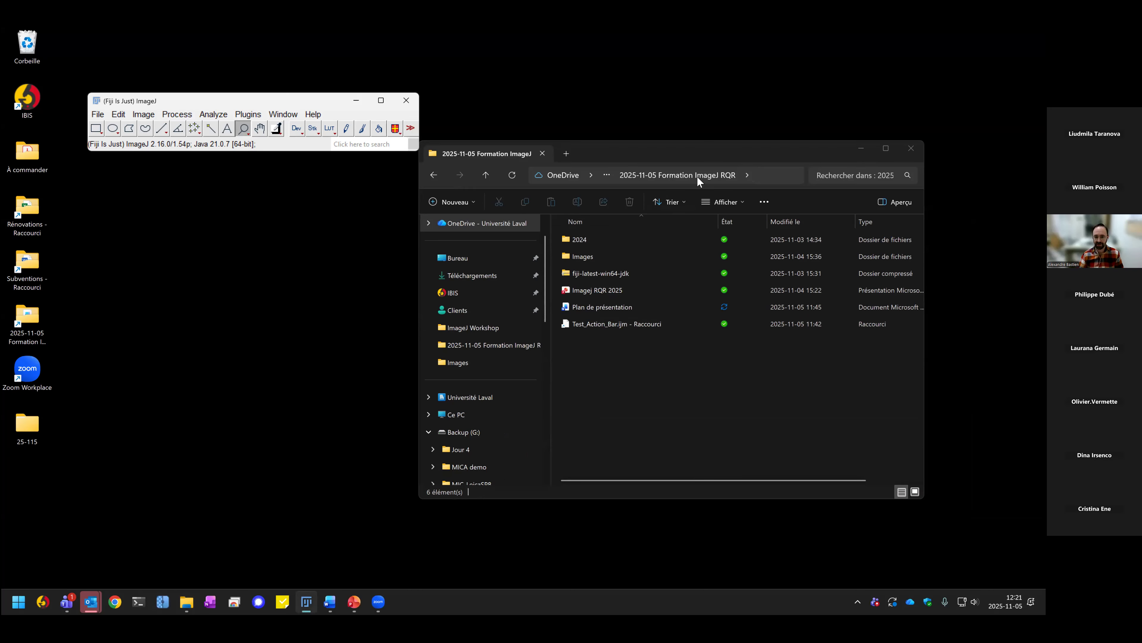
double_click(580, 256)
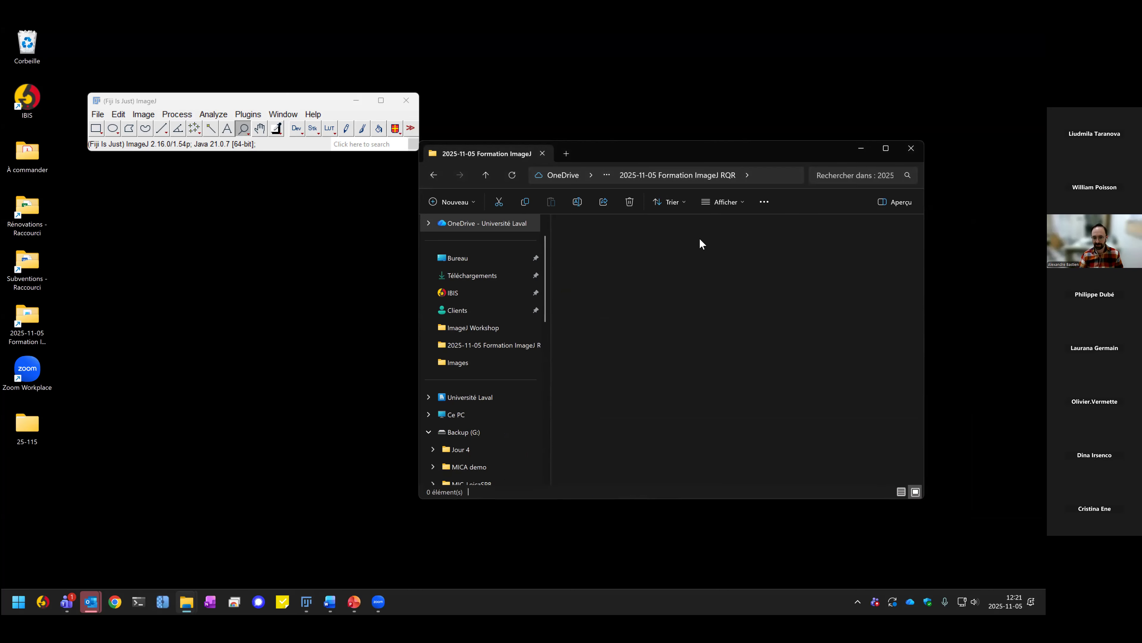
left_click_drag(711, 149, 730, 149)
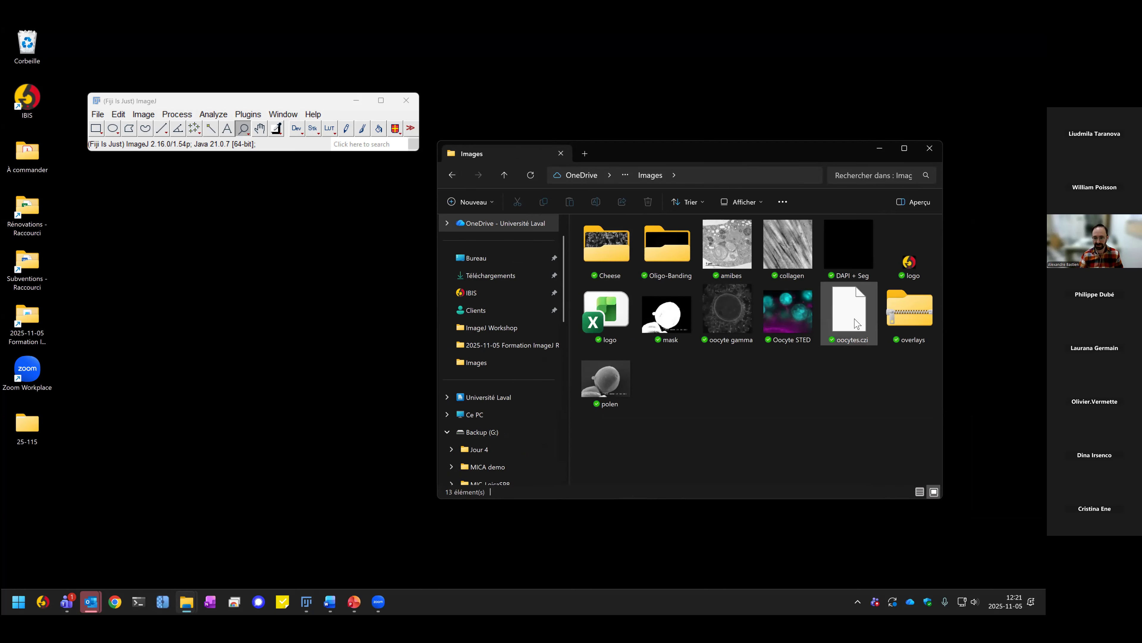
Step: Open oocytes.czi in Fiji through the Bio-Formats importer as a Hyperstack, with Composite color mode and Autoscale enabled
left_click_drag(857, 323, 219, 147)
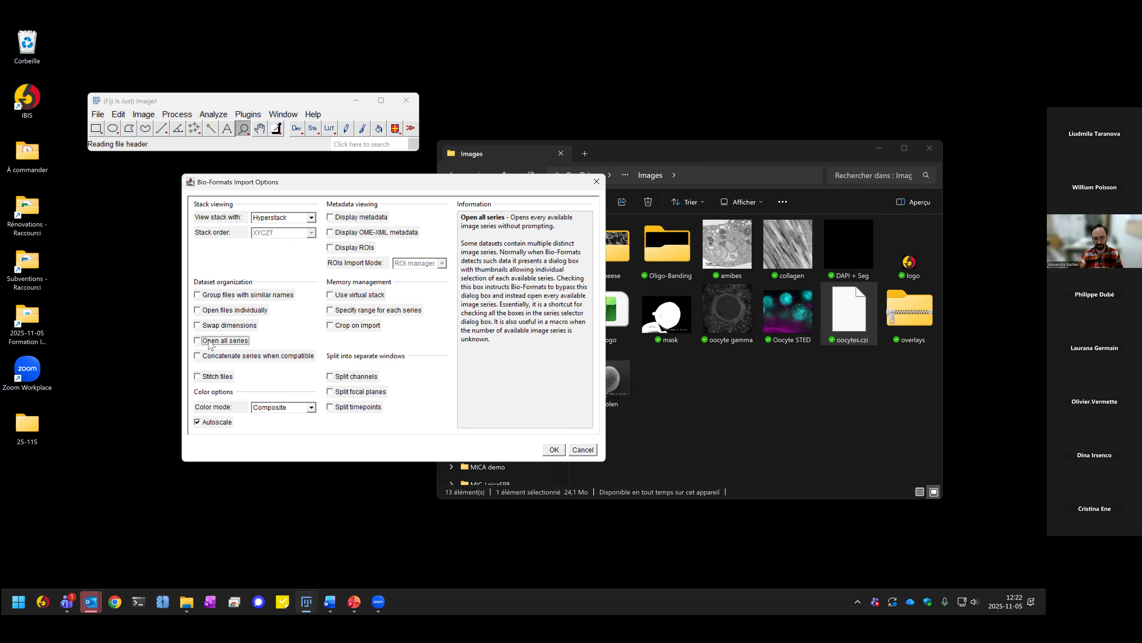
mouse_move(357, 379)
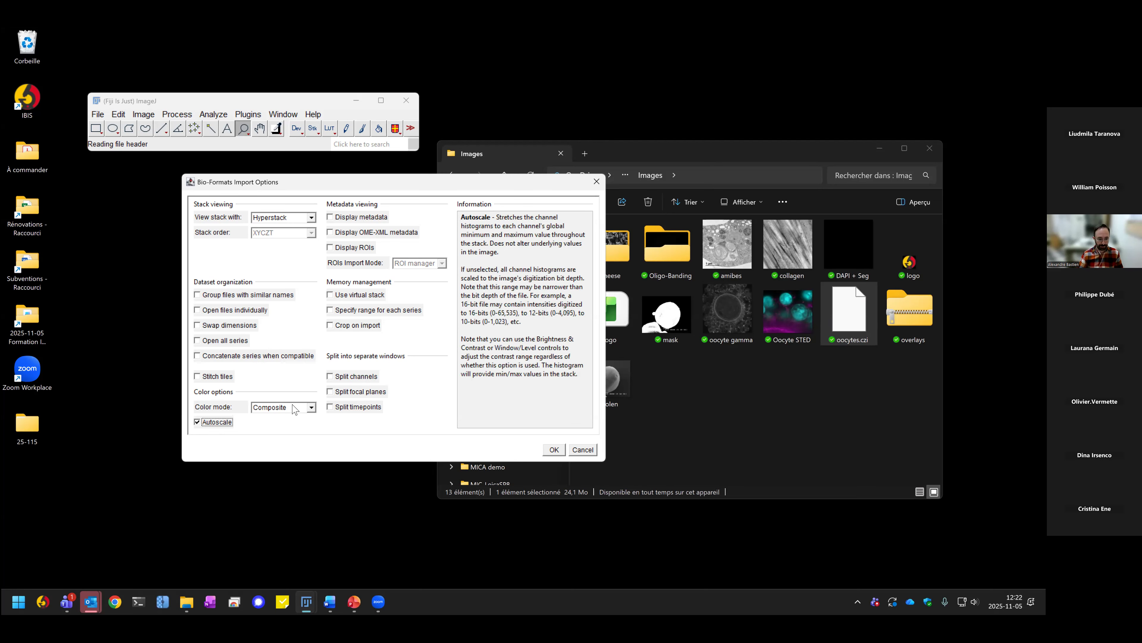
mouse_move(288, 413)
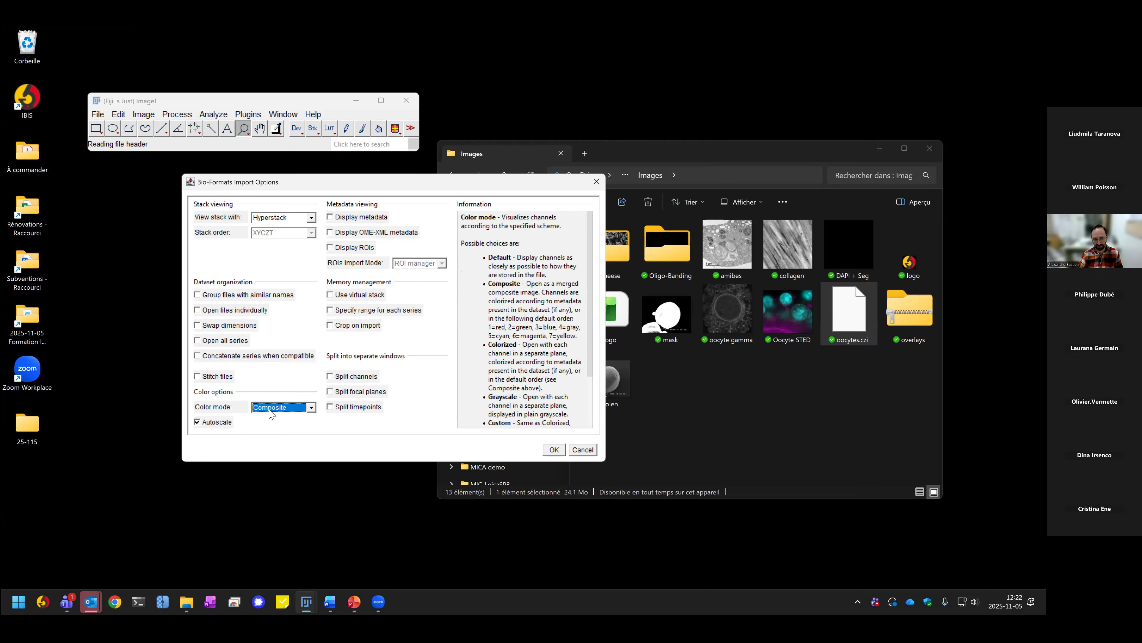
left_click(315, 409)
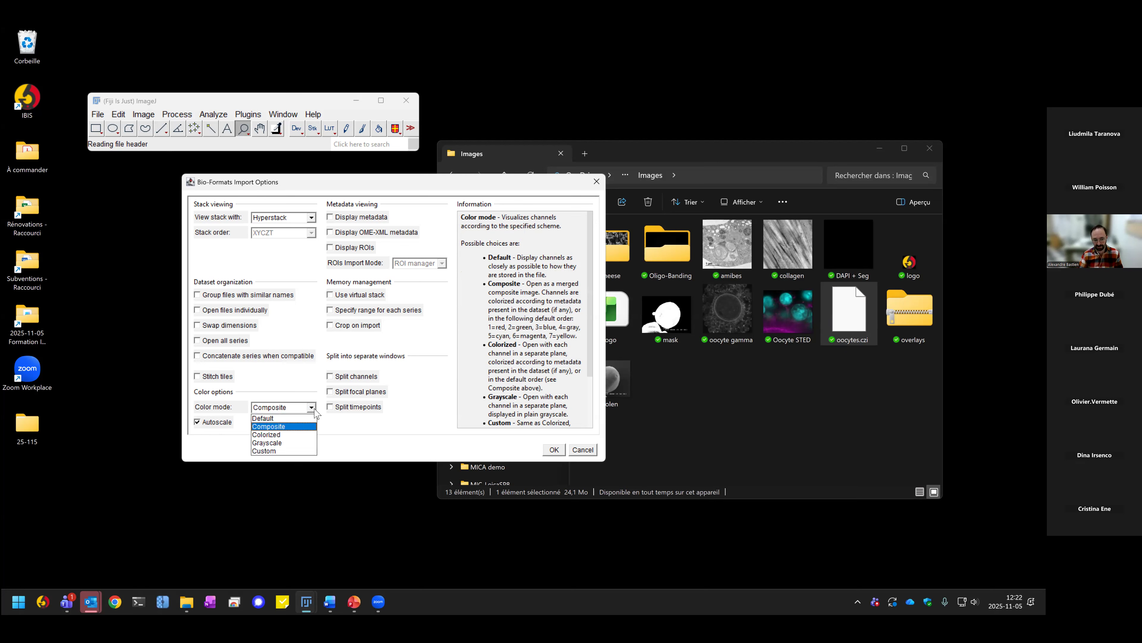
left_click(315, 410)
mouse_move(222, 426)
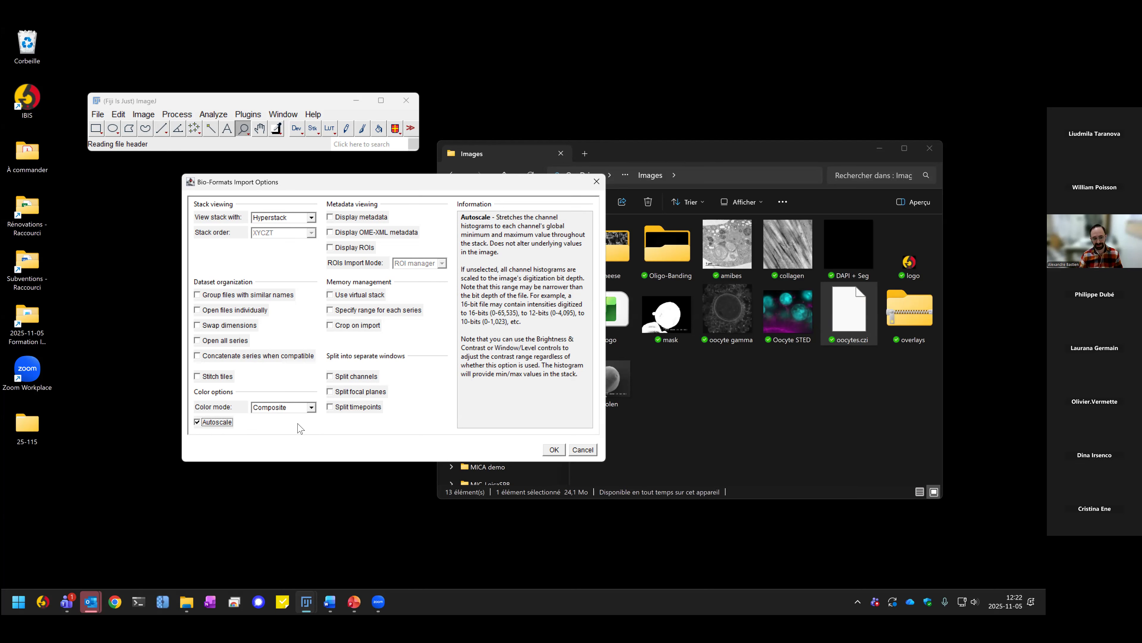
left_click(554, 448)
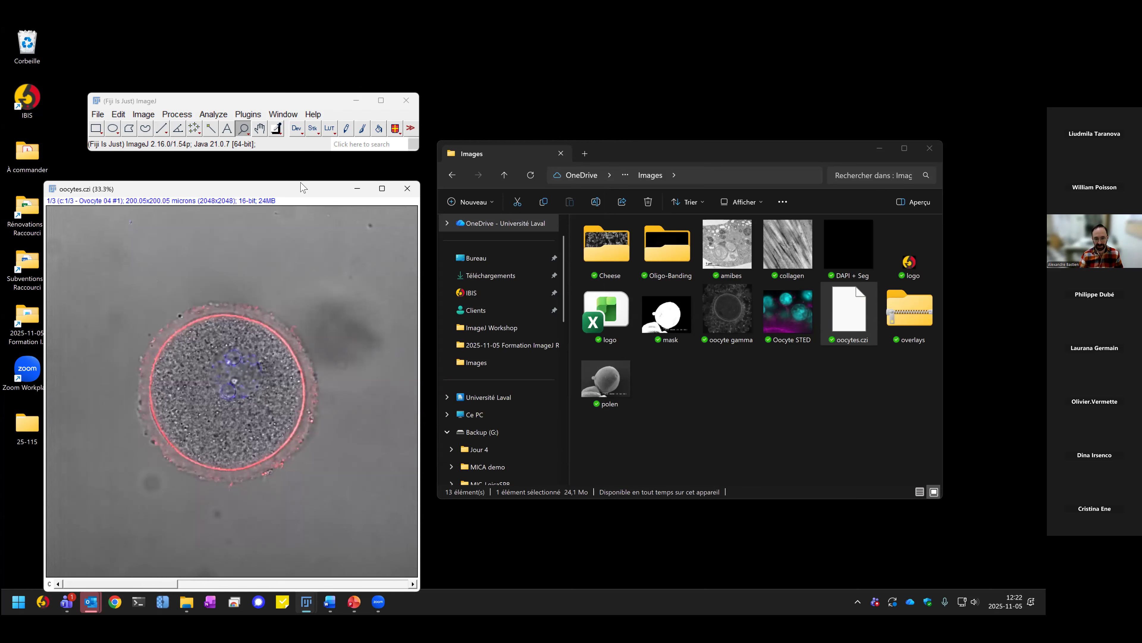
Step: Reposition the oocytes.czi image window beside the file browser and close it
left_click_drag(300, 186, 567, 168)
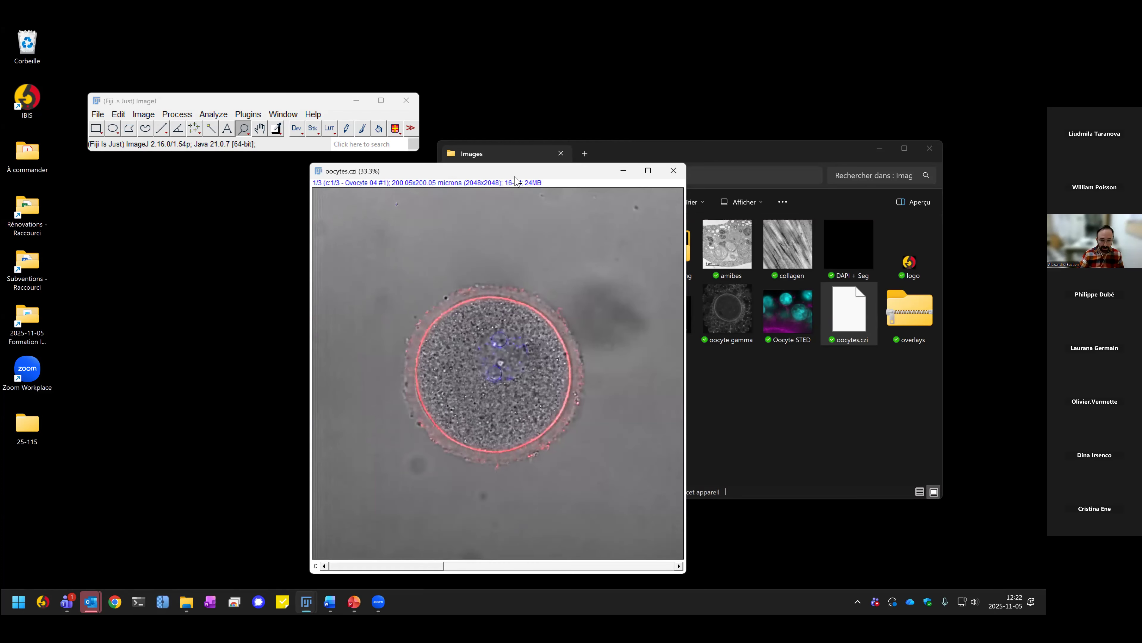
left_click_drag(516, 176, 369, 201)
left_click(515, 200)
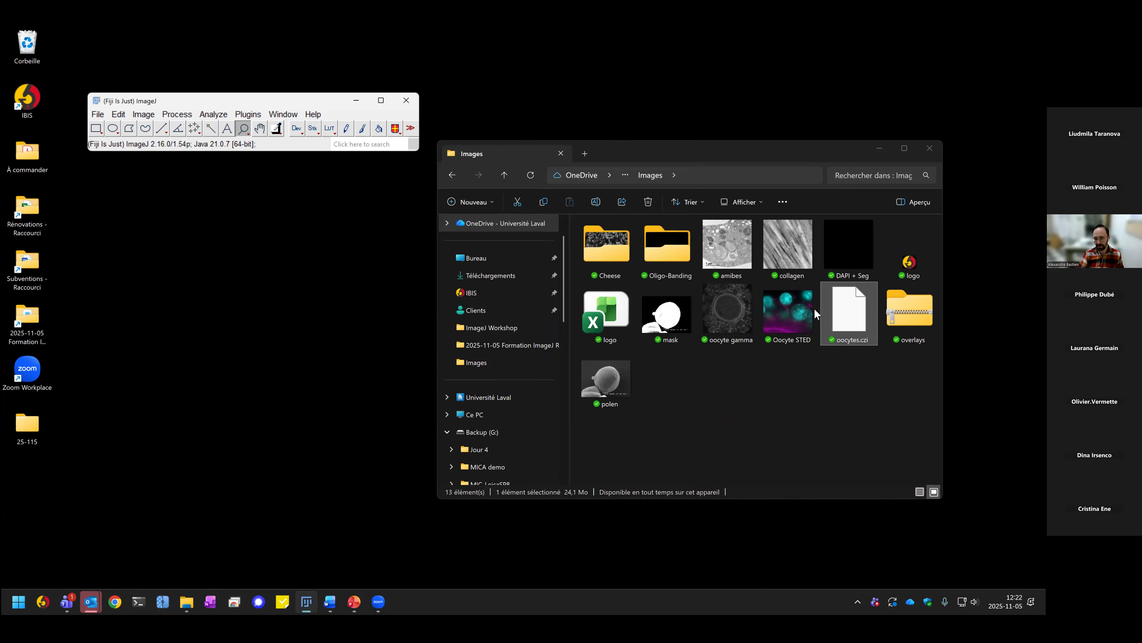
Step: Bring up the Bio-Formats import options for oocytes.czi again, reposition the dialog, and dismiss it without importing
left_click_drag(243, 173, 243, 145)
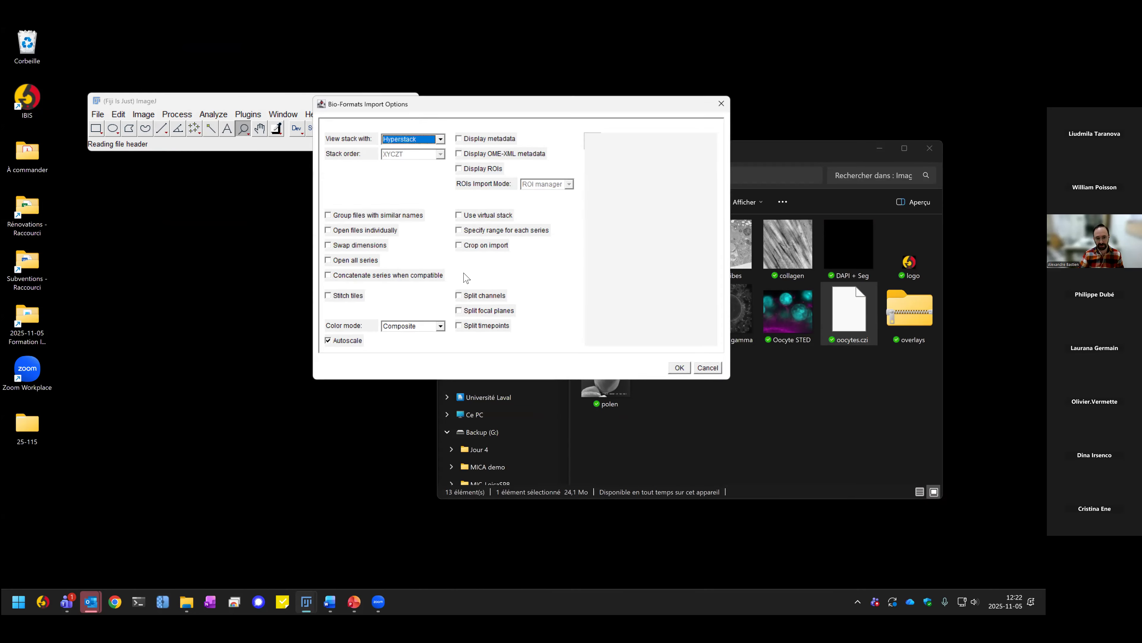
left_click_drag(372, 101, 303, 199)
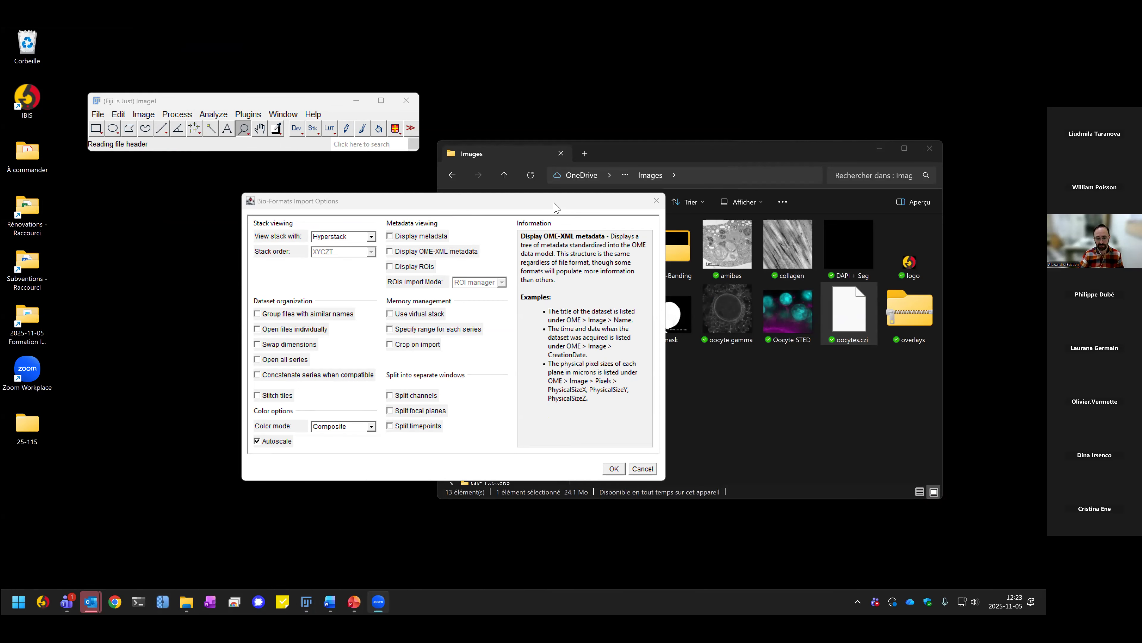
left_click_drag(358, 206, 214, 229)
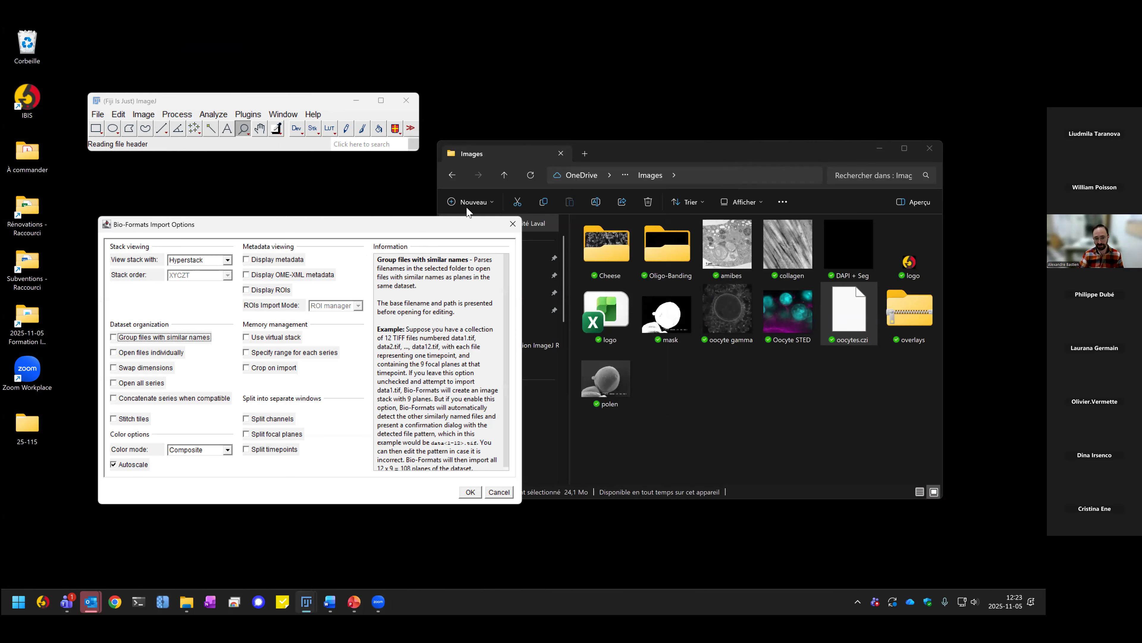
left_click(512, 224)
Step: Open the Bio-Formats Plugins Configuration and look through its Libraries, Log, General and Formats pages
left_click(244, 118)
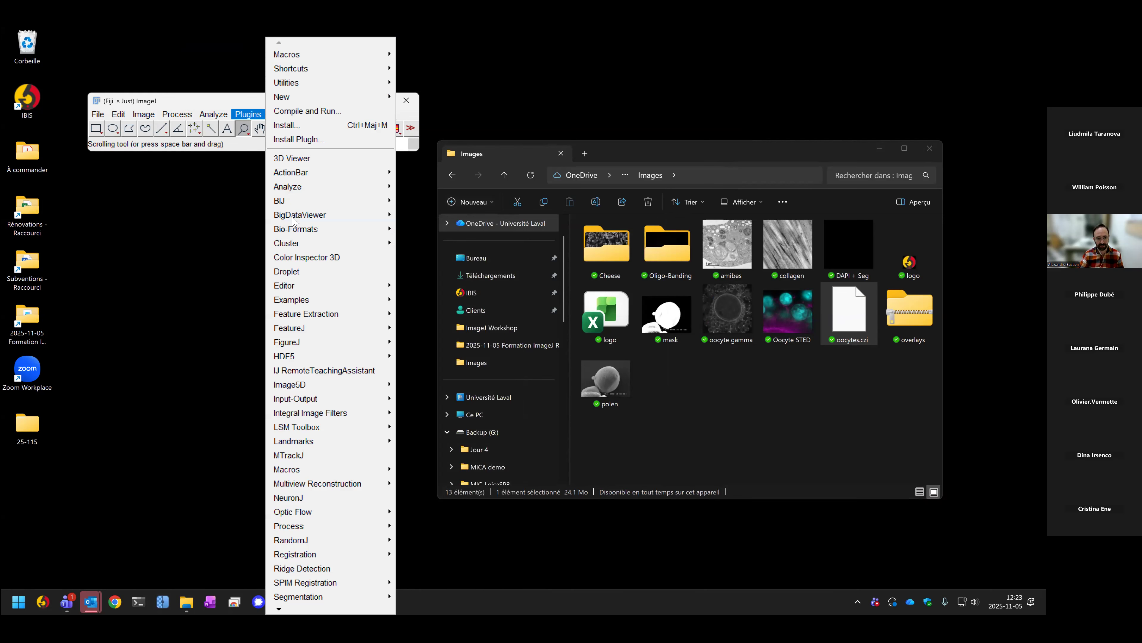
mouse_move(342, 229)
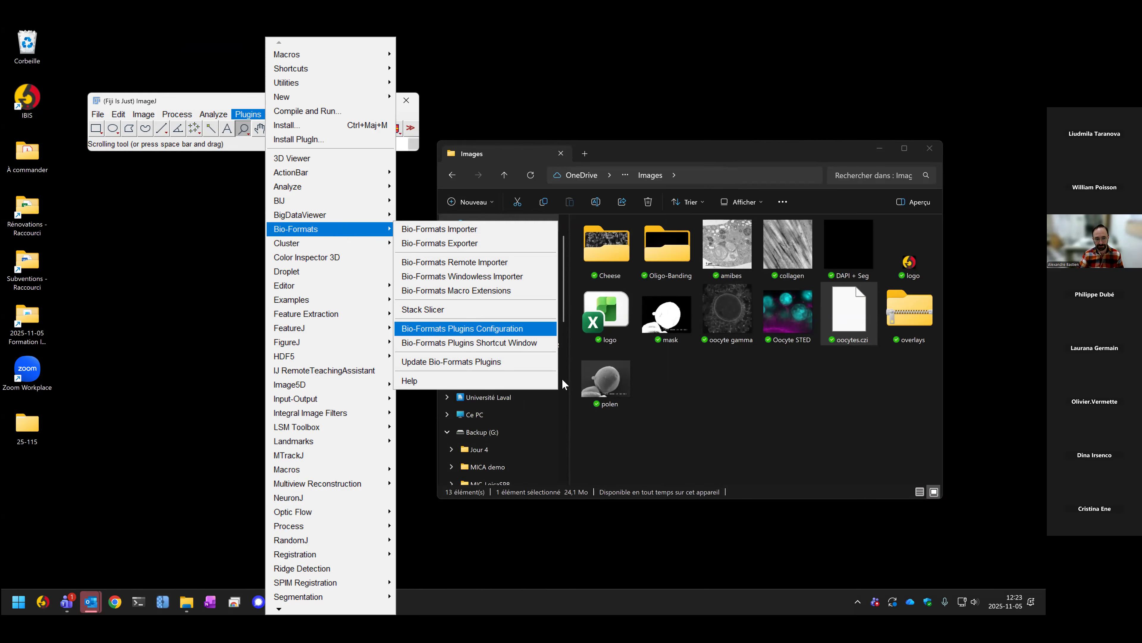
left_click(495, 328)
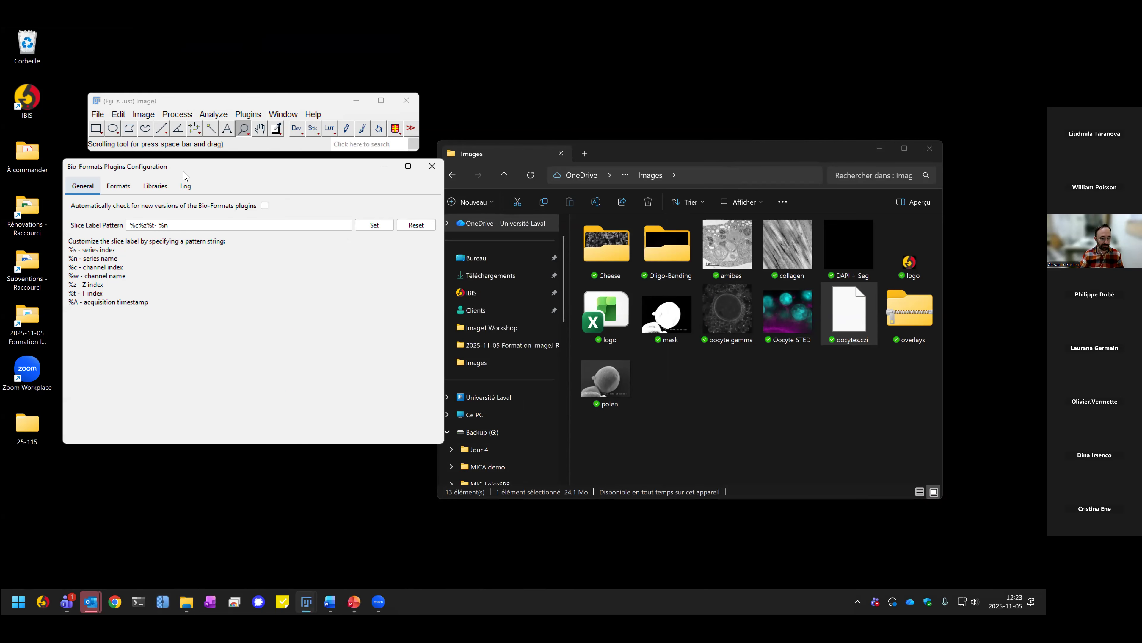
left_click_drag(184, 175, 233, 211)
left_click(204, 221)
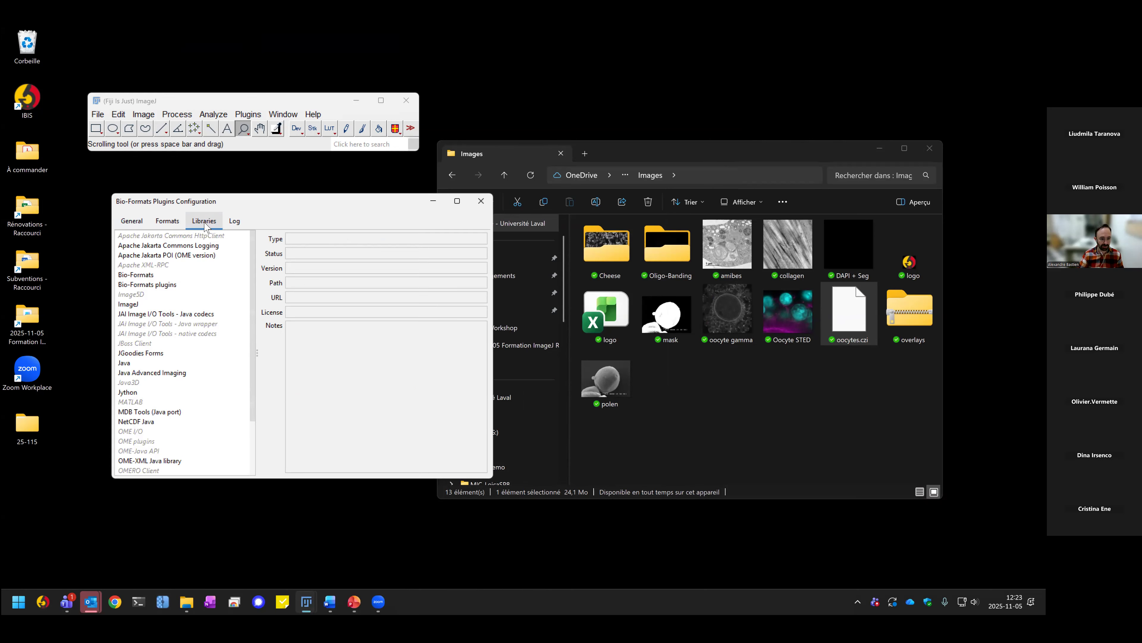
left_click(232, 224)
left_click(135, 221)
left_click(163, 222)
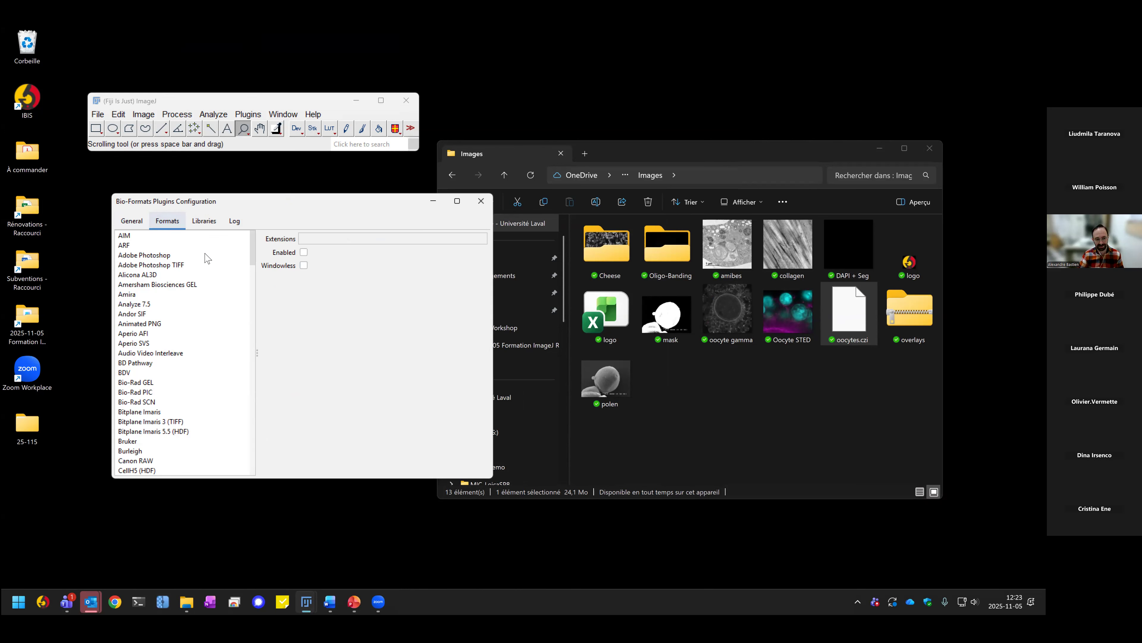
Step: Browse the supported Bio-Formats file formats, examine the Zeiss CZI options including Windowless, and close the configuration window
scroll(254, 256, "down", 3)
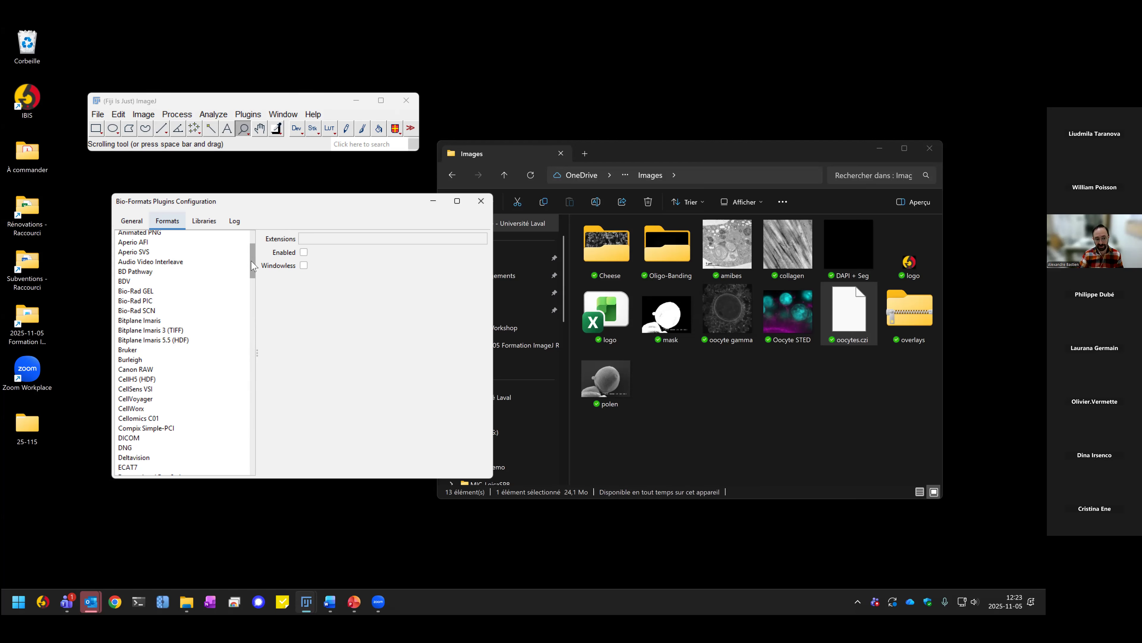
scroll(253, 265, "down", 10)
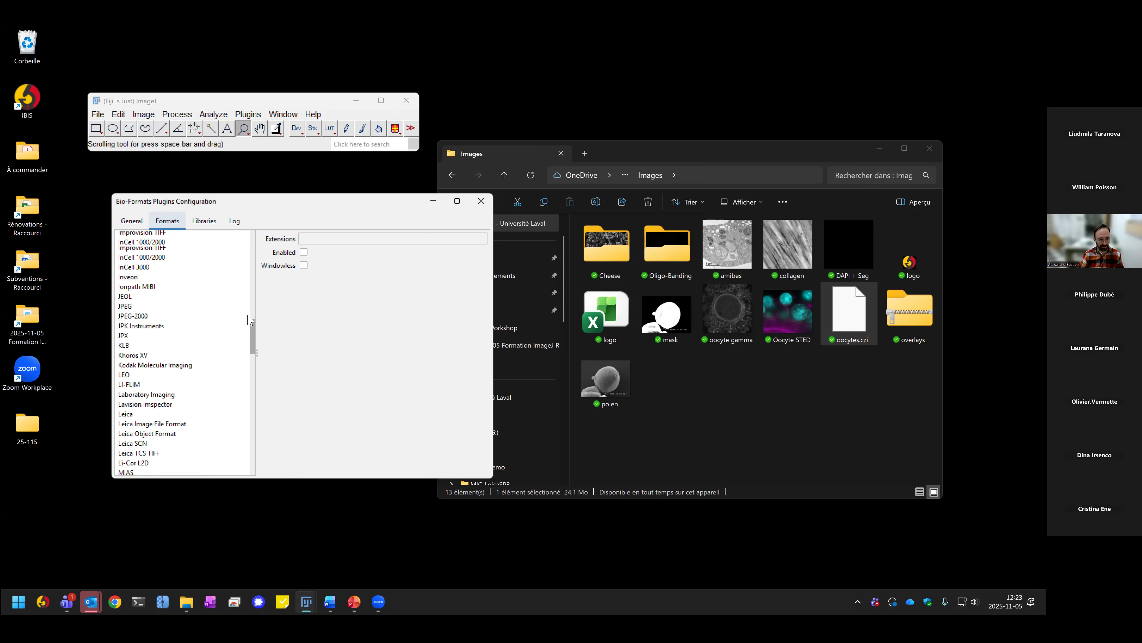
scroll(247, 304, "up", 8)
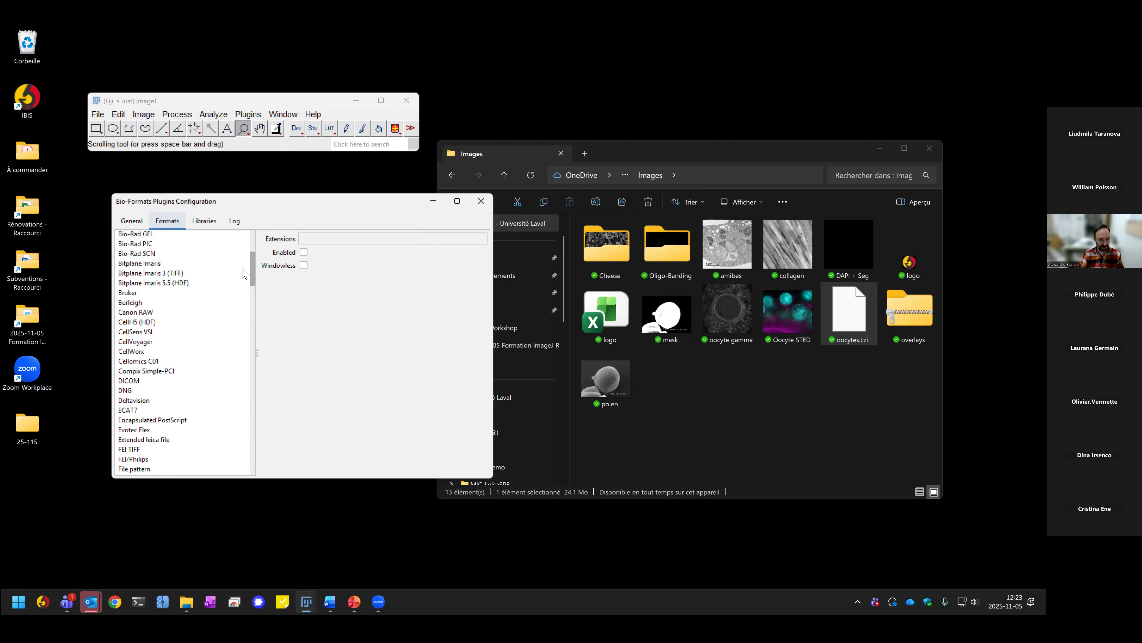
scroll(243, 273, "down", 20)
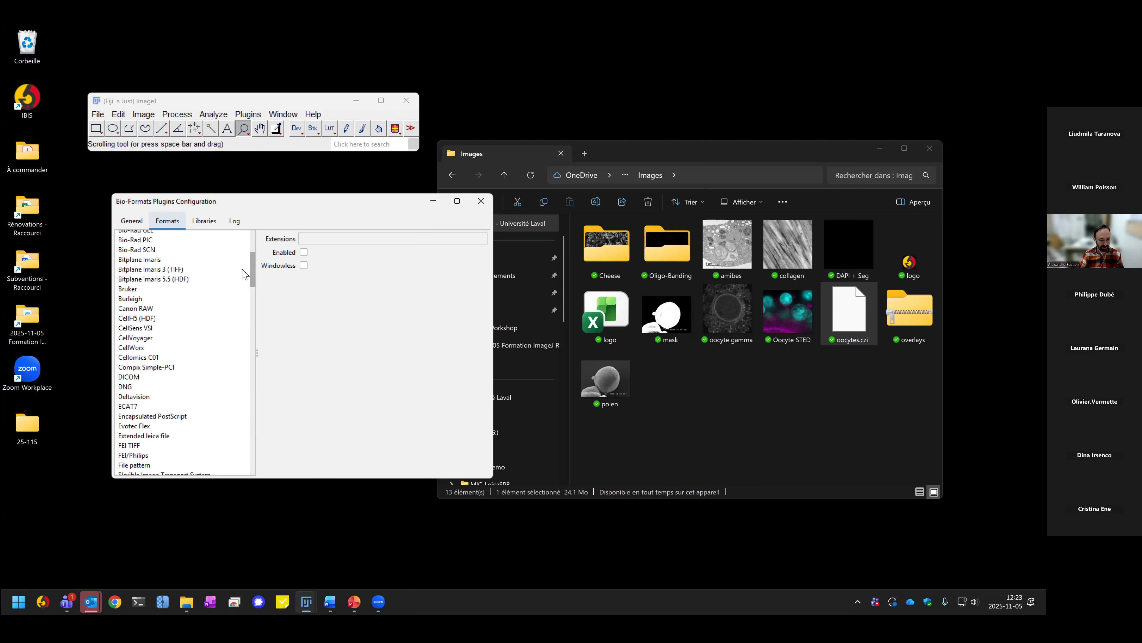
scroll(246, 434, "down", 15)
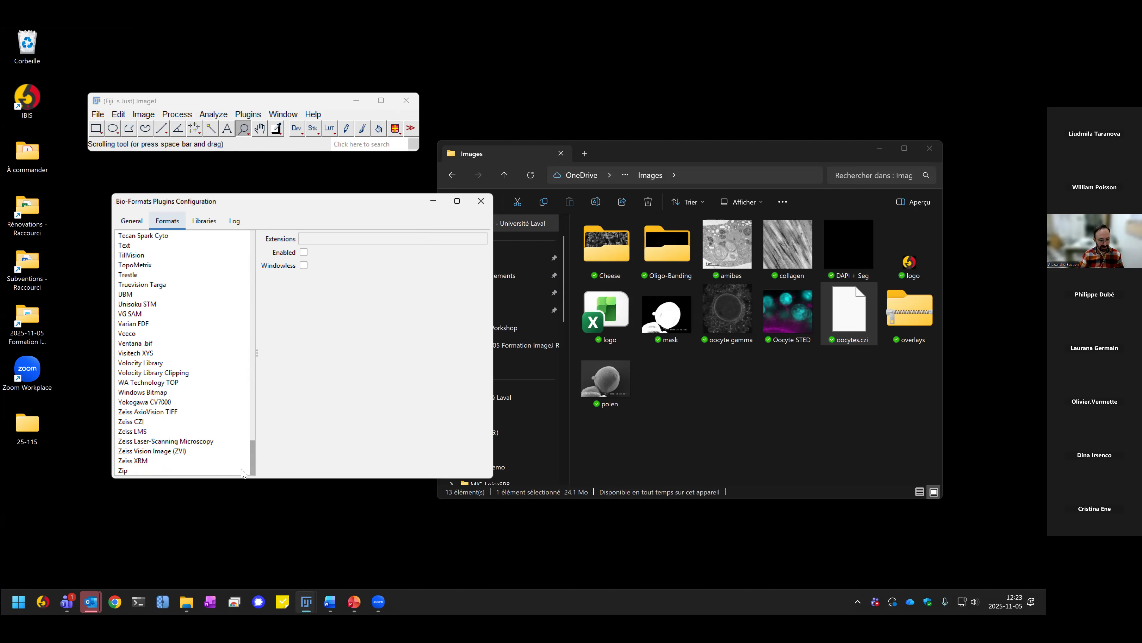
left_click(125, 422)
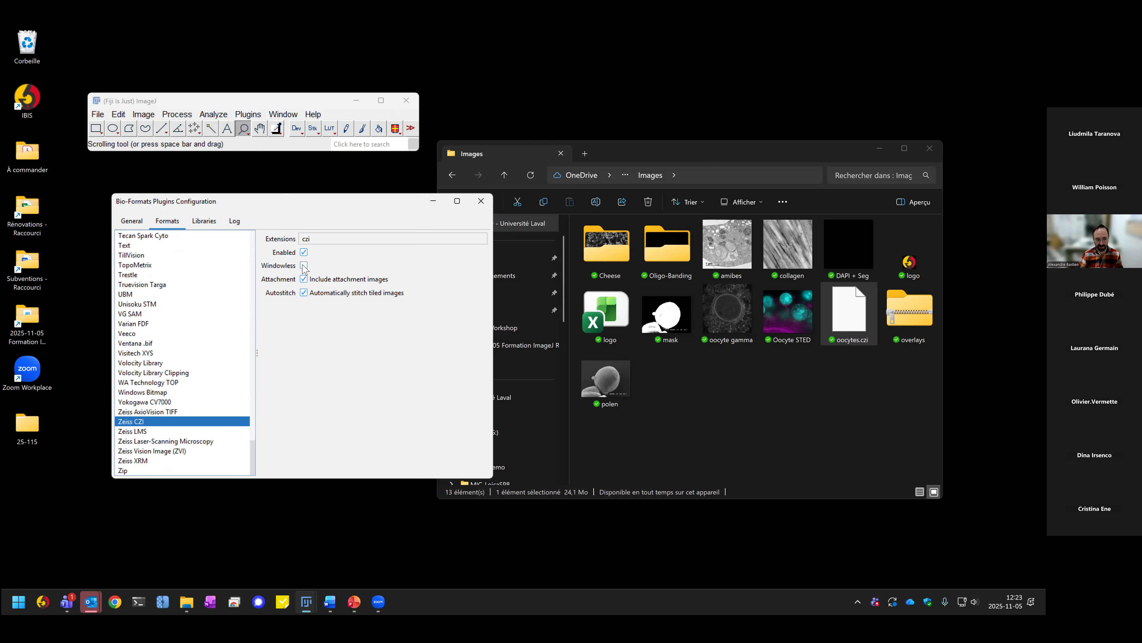
left_click_drag(252, 450, 238, 232)
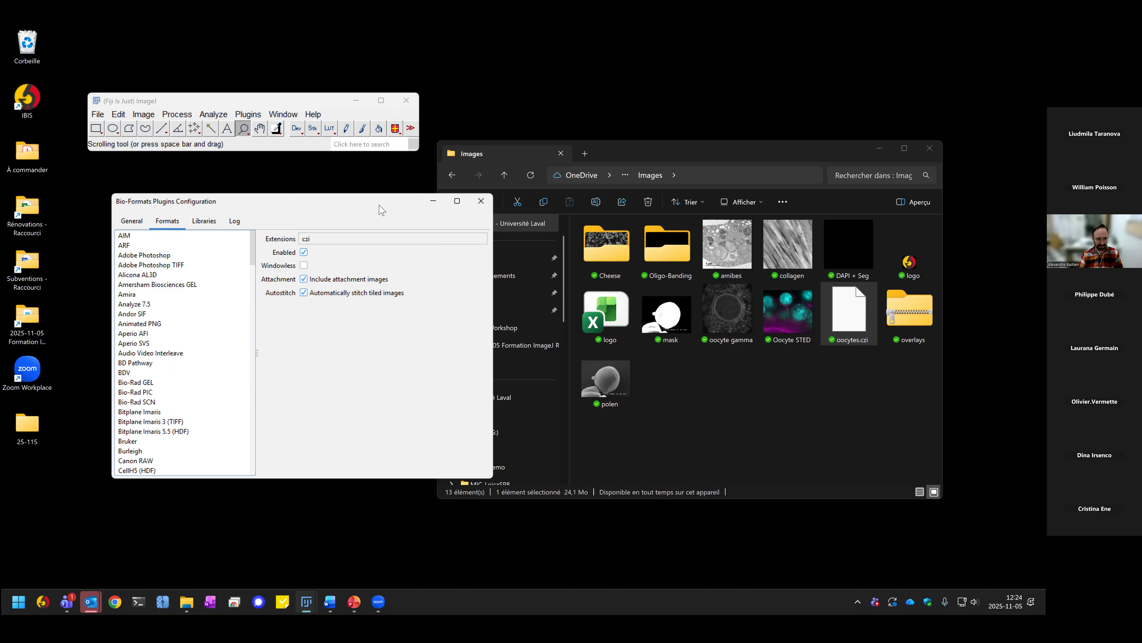
left_click_drag(380, 206, 370, 203)
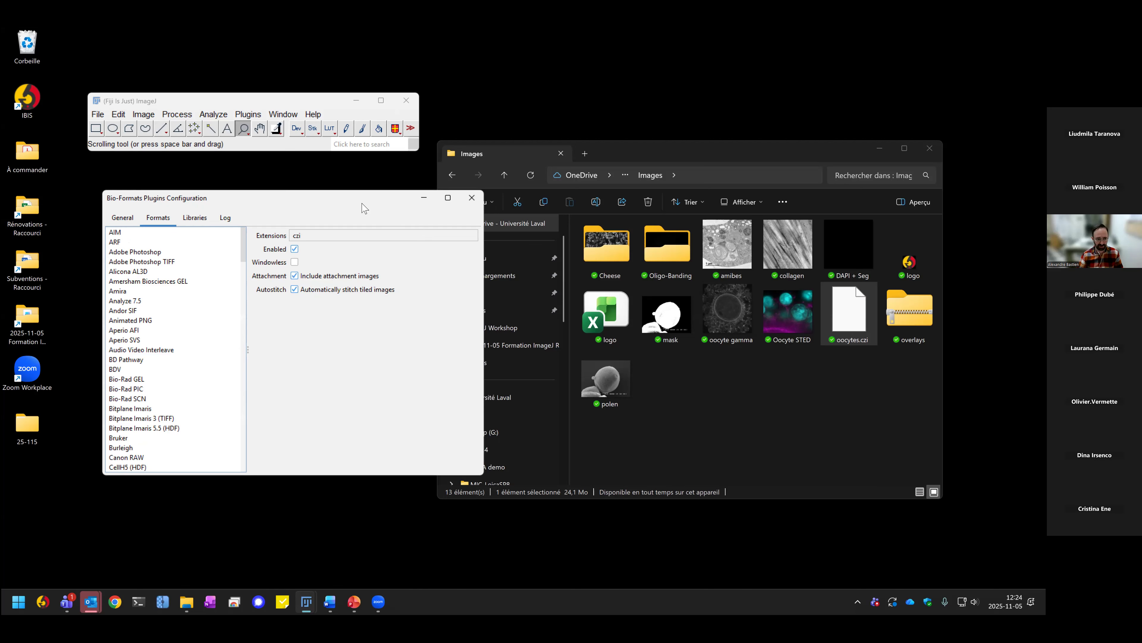
left_click(471, 199)
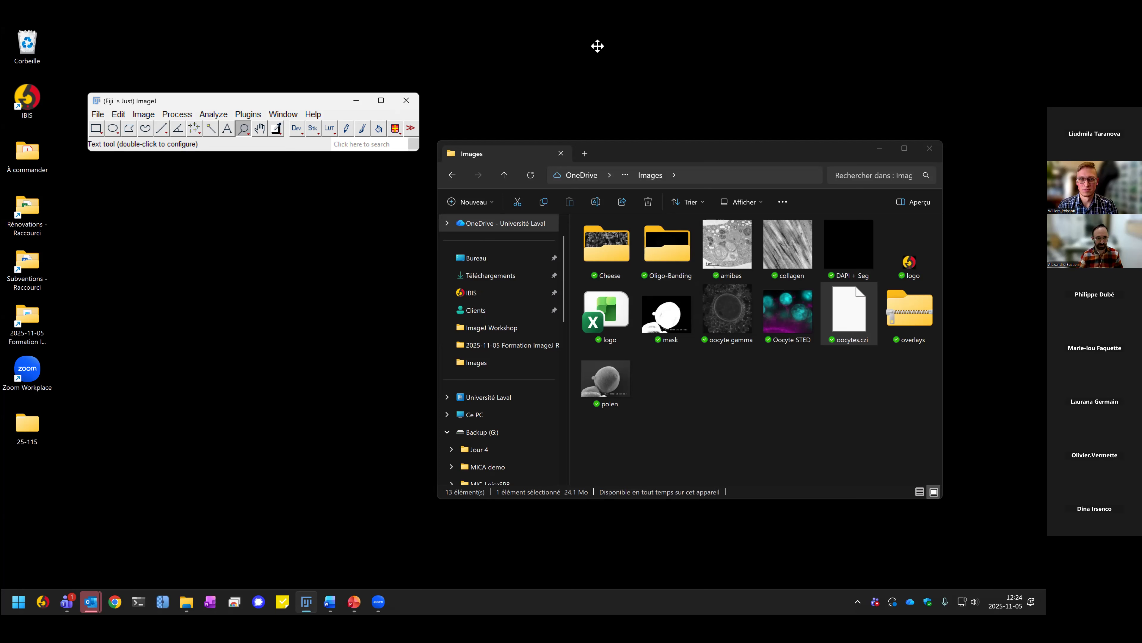
Step: Reopen the Bio-Formats Plugins Configuration, browse its supported formats down to the TIFF variants, and widen the format list
left_click(248, 114)
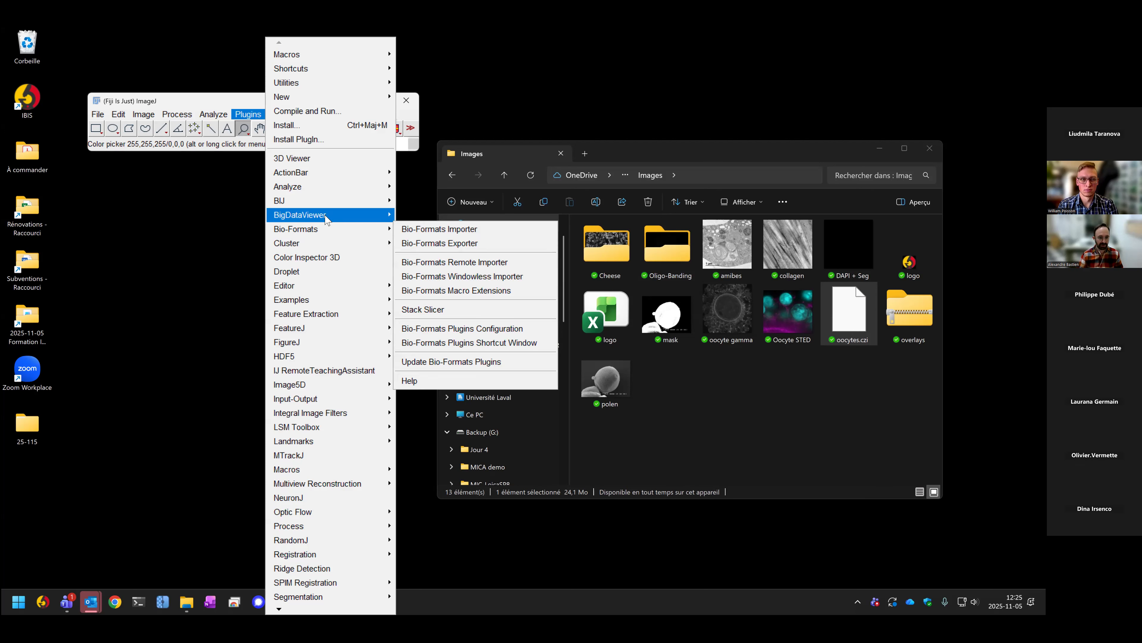
mouse_move(322, 219)
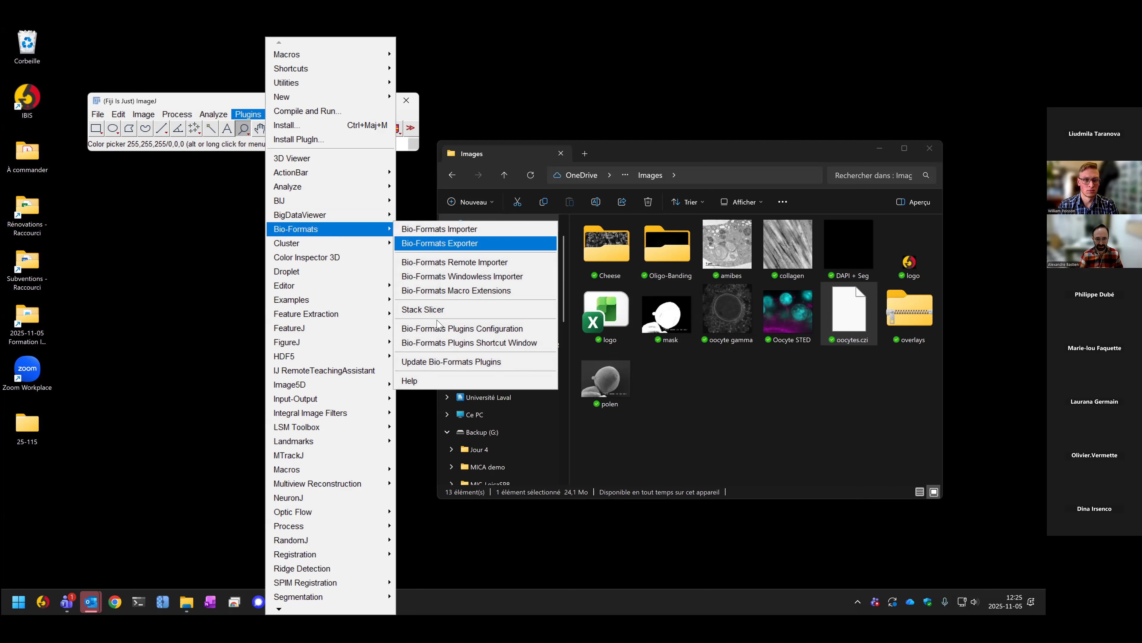
left_click(436, 335)
left_click(118, 186)
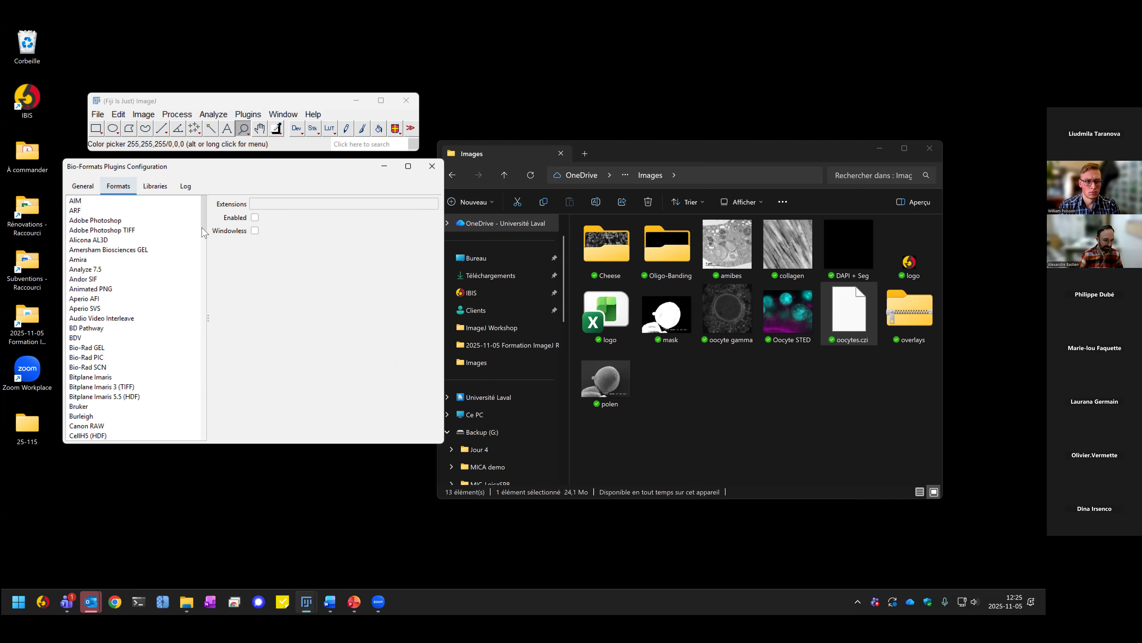
scroll(203, 234, "down", 1)
left_click_drag(203, 234, 191, 388)
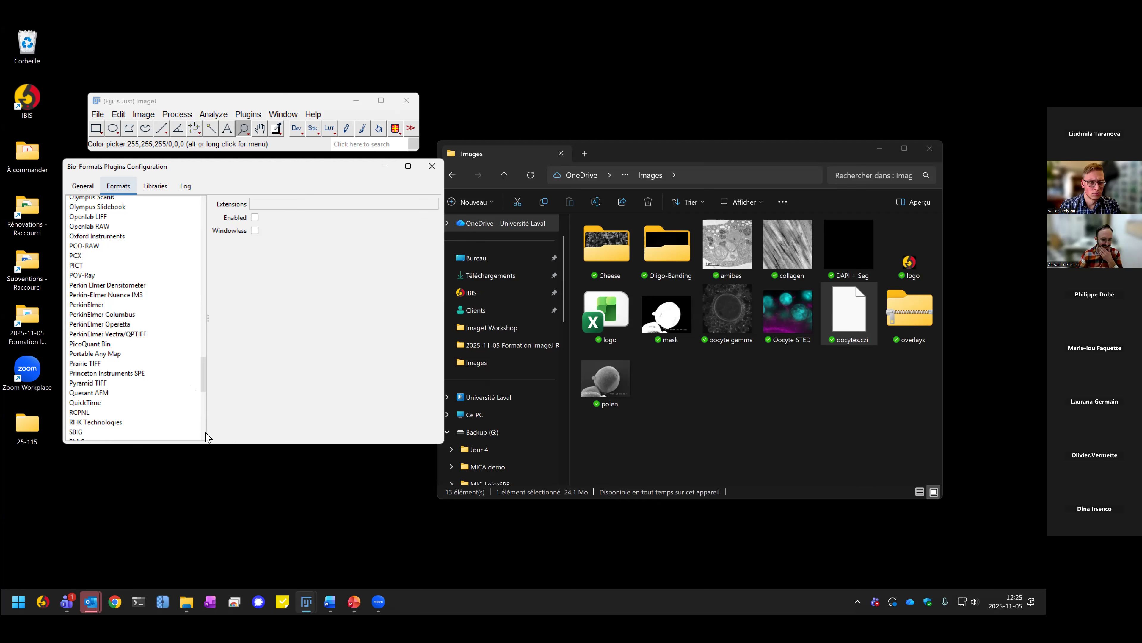
left_click_drag(207, 434, 233, 433)
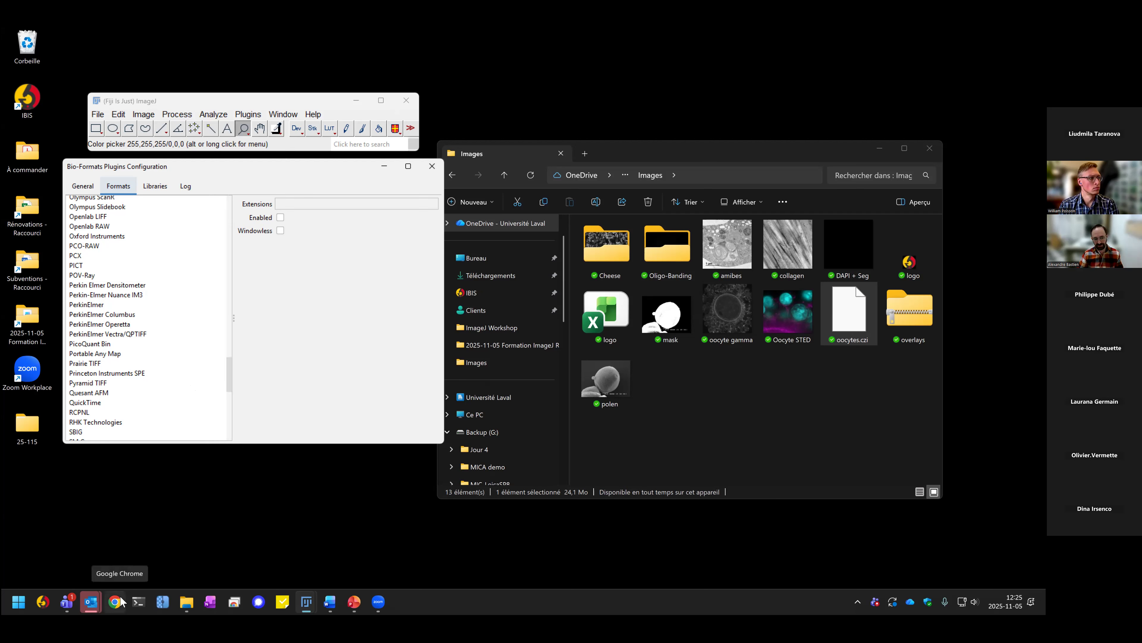
Step: Examine the Bio-Formats settings for the Pyramid TIFF and Aperio SVS formats
left_click(82, 385)
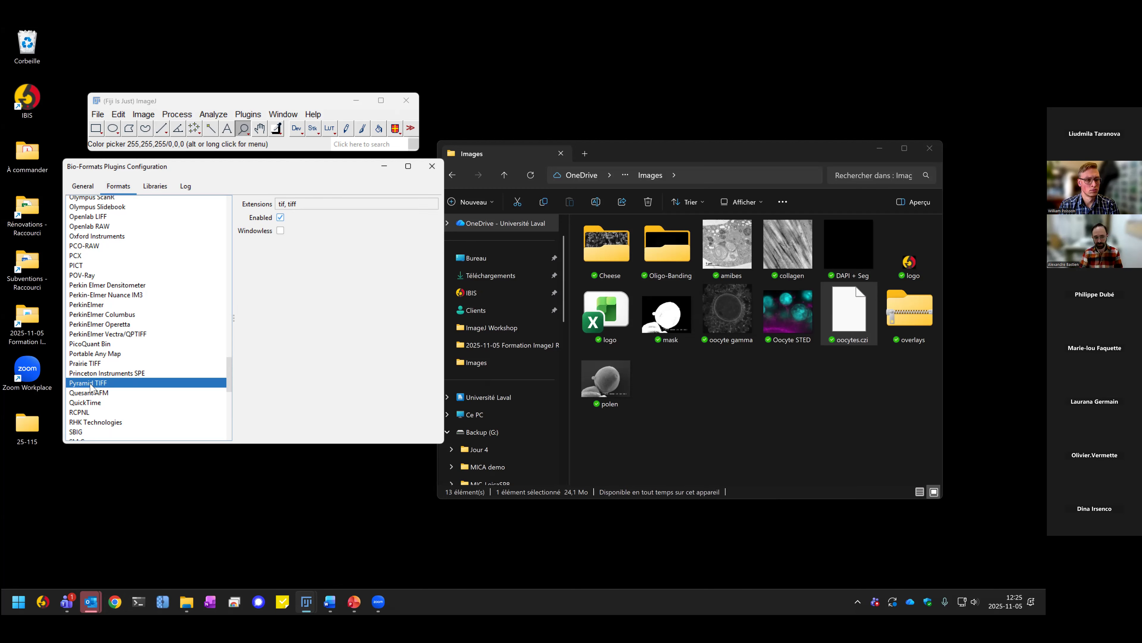
left_click_drag(227, 373, 197, 197)
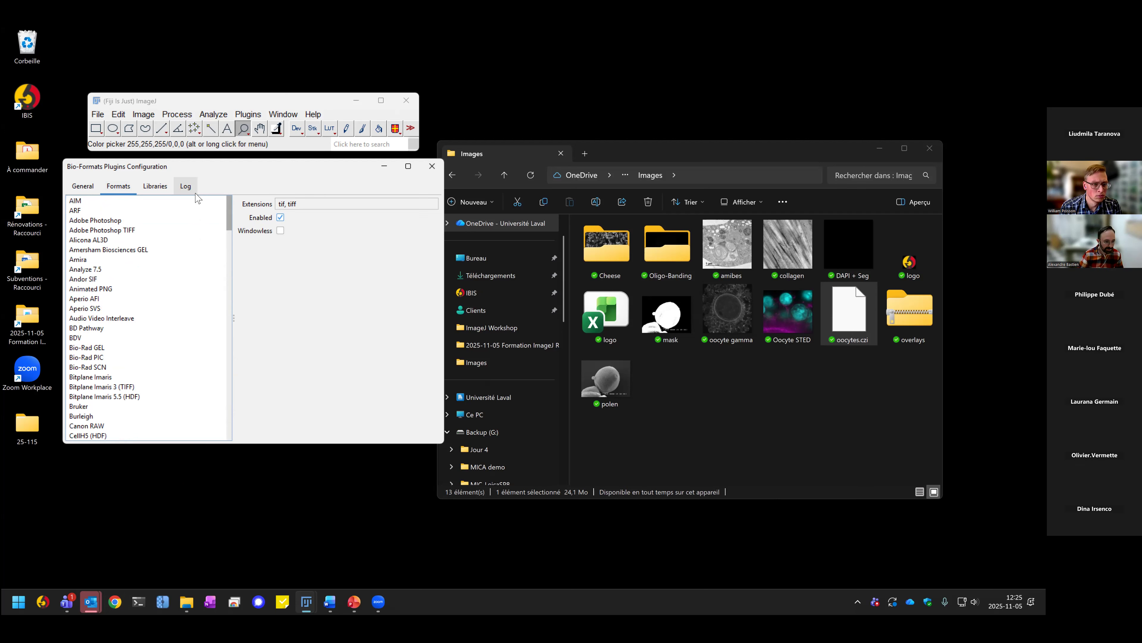
left_click(93, 308)
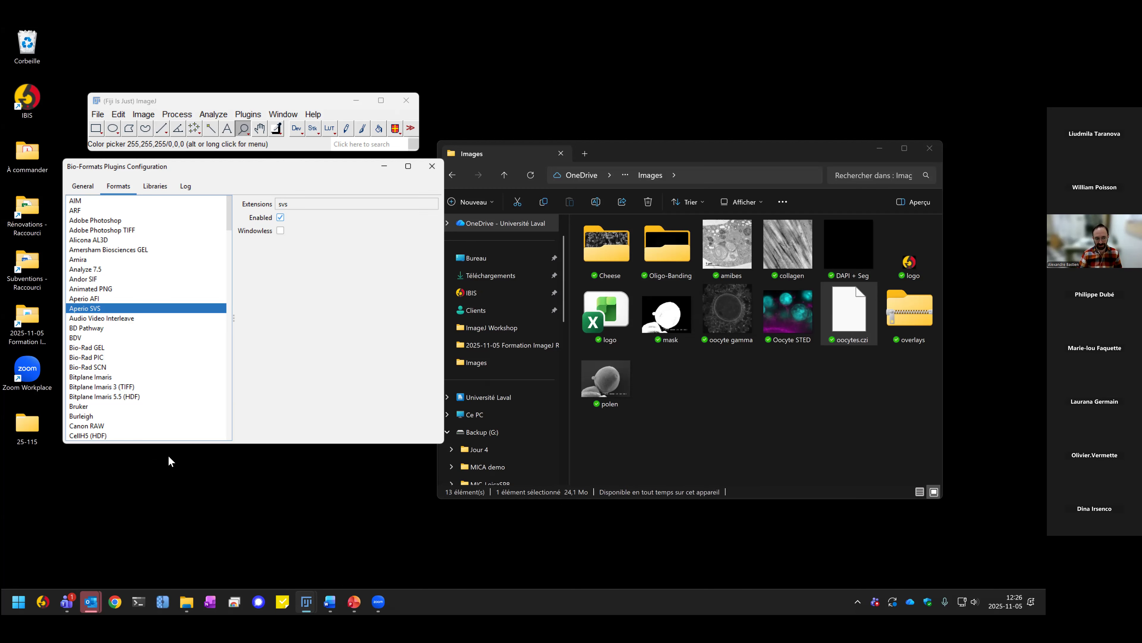
Step: Switch to Chrome, search Google for QuPath and open the project's home page
left_click(115, 603)
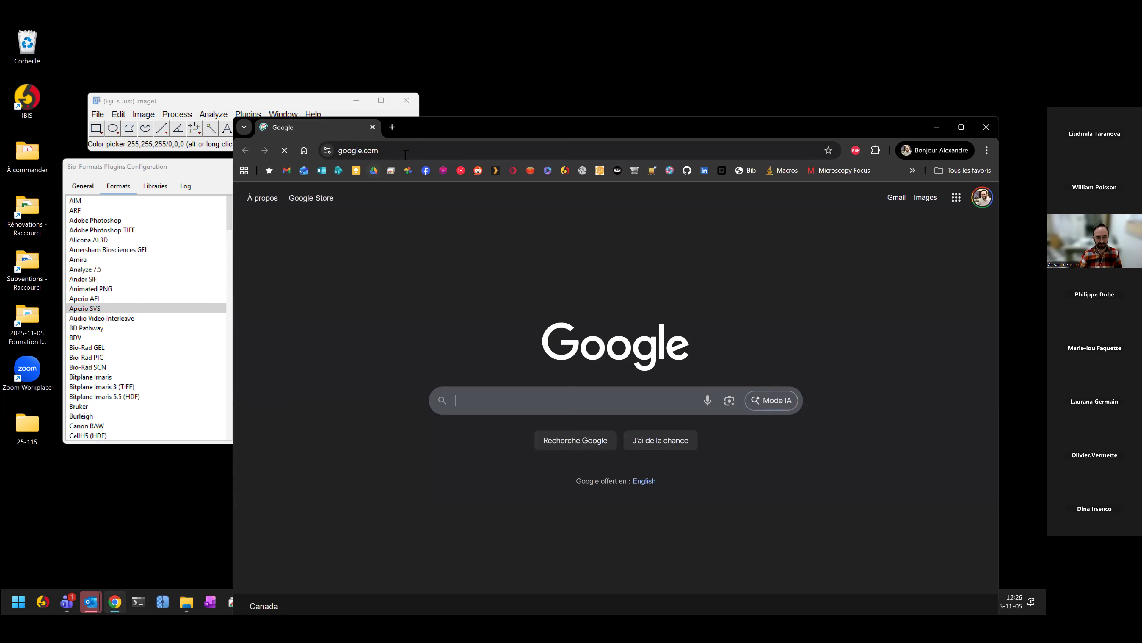
left_click(404, 153)
type("qupath")
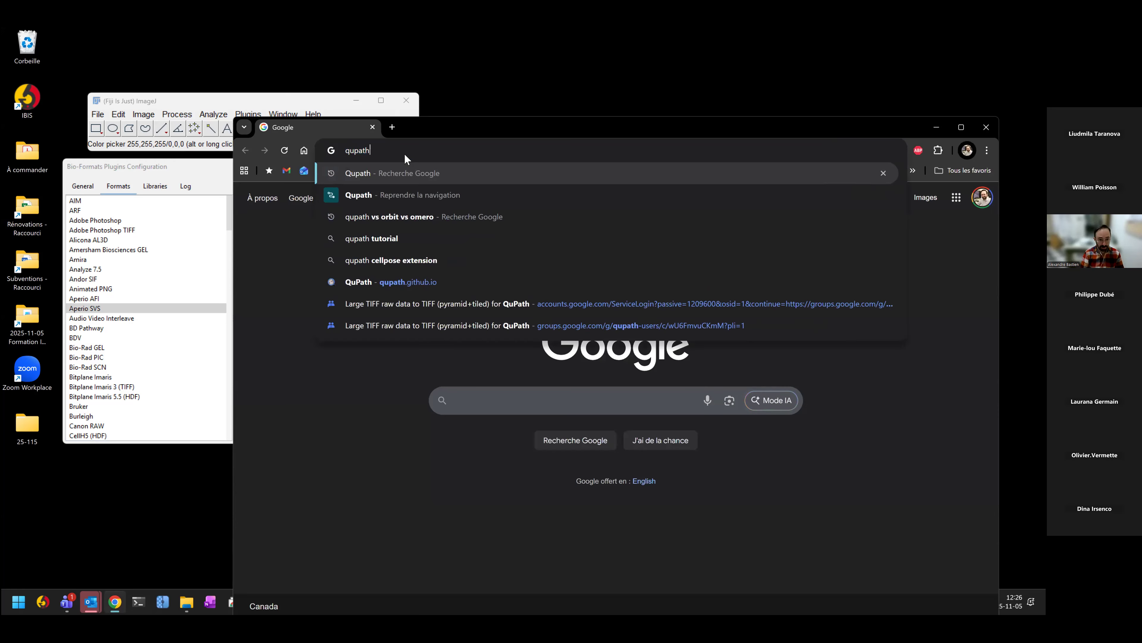
key("Return")
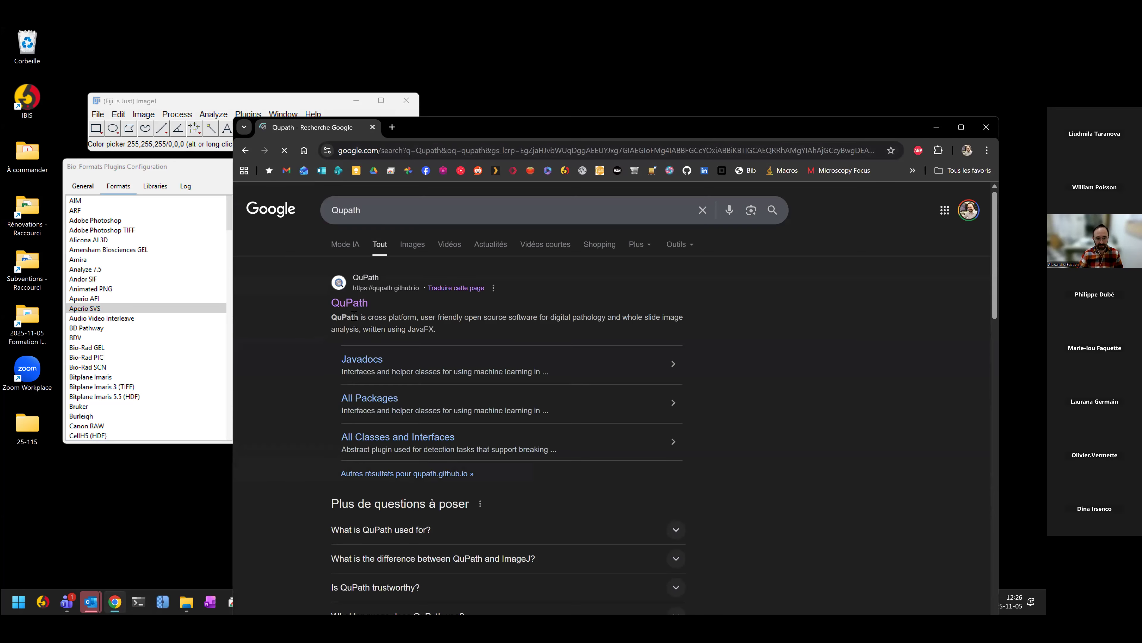
left_click(349, 310)
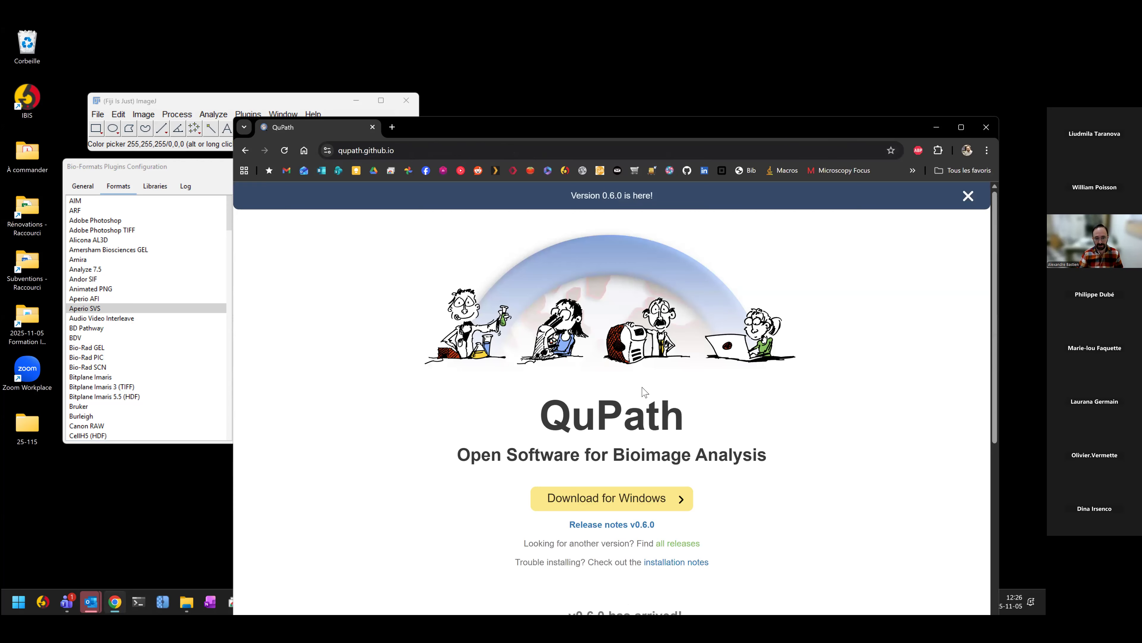
Step: Highlight the QuPath title on its home page, then close the browser and the Bio-Formats configuration window
left_click_drag(548, 410, 692, 422)
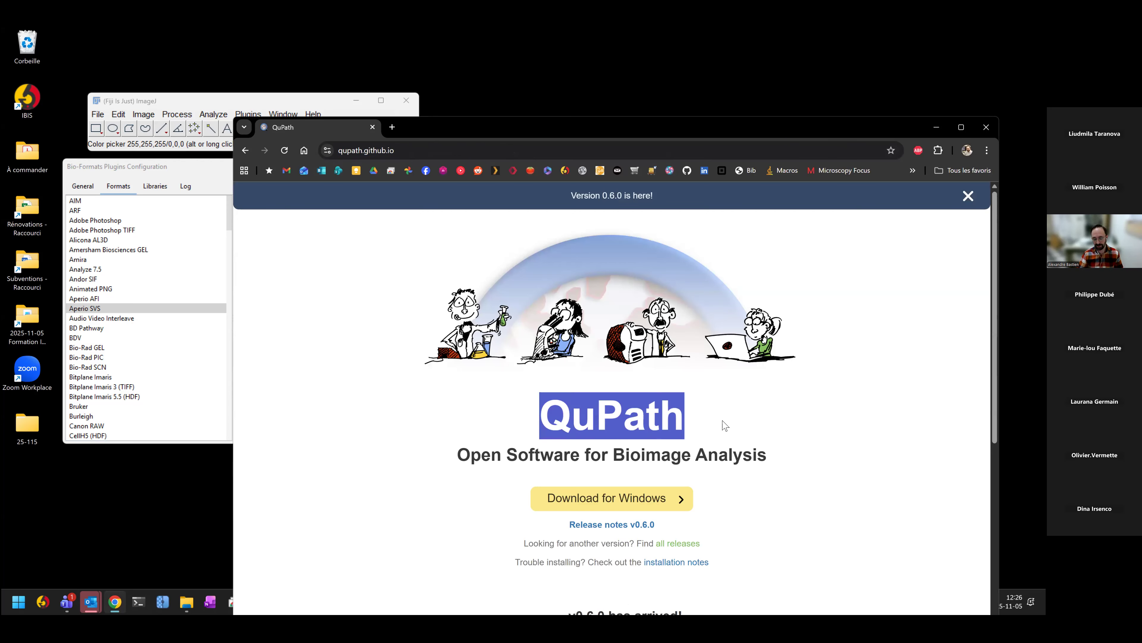
left_click_drag(861, 131, 824, 113)
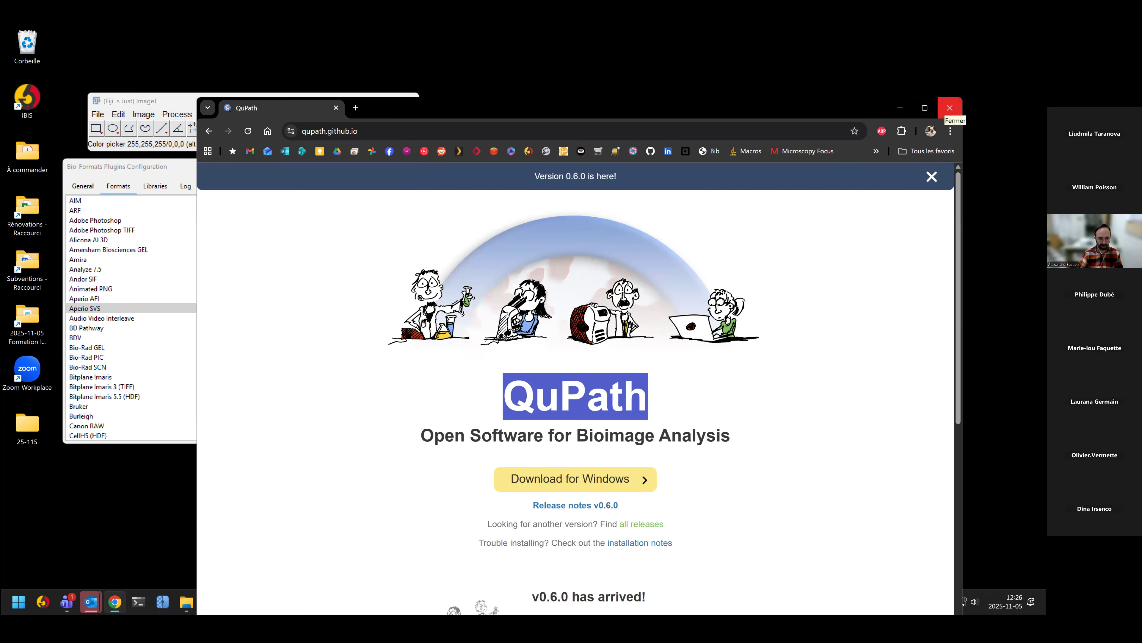
left_click(950, 108)
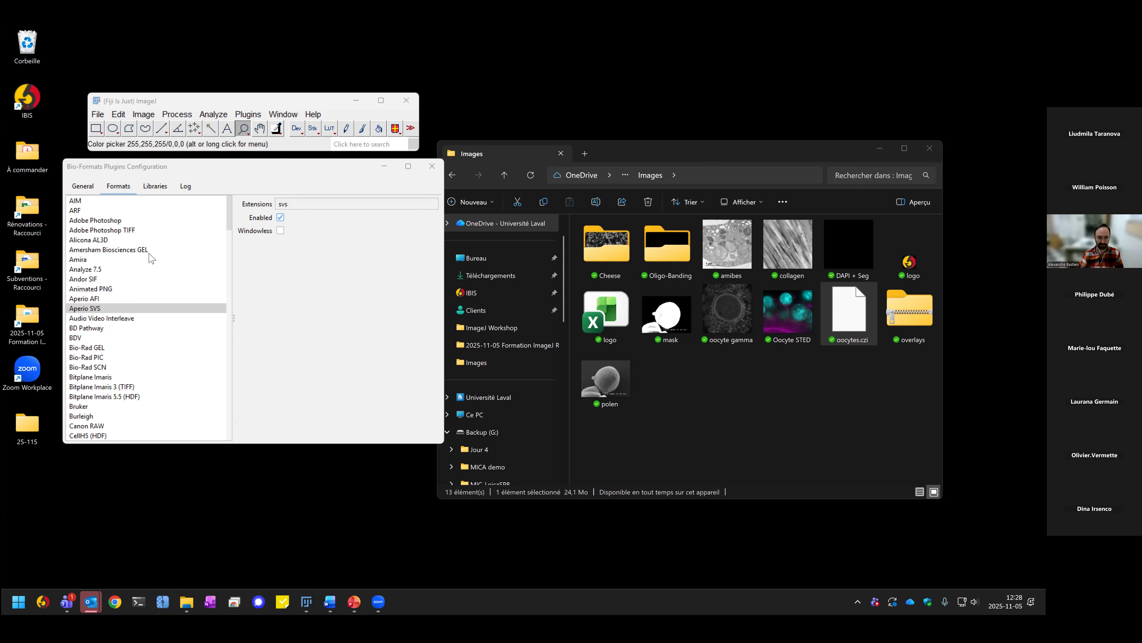
left_click(431, 168)
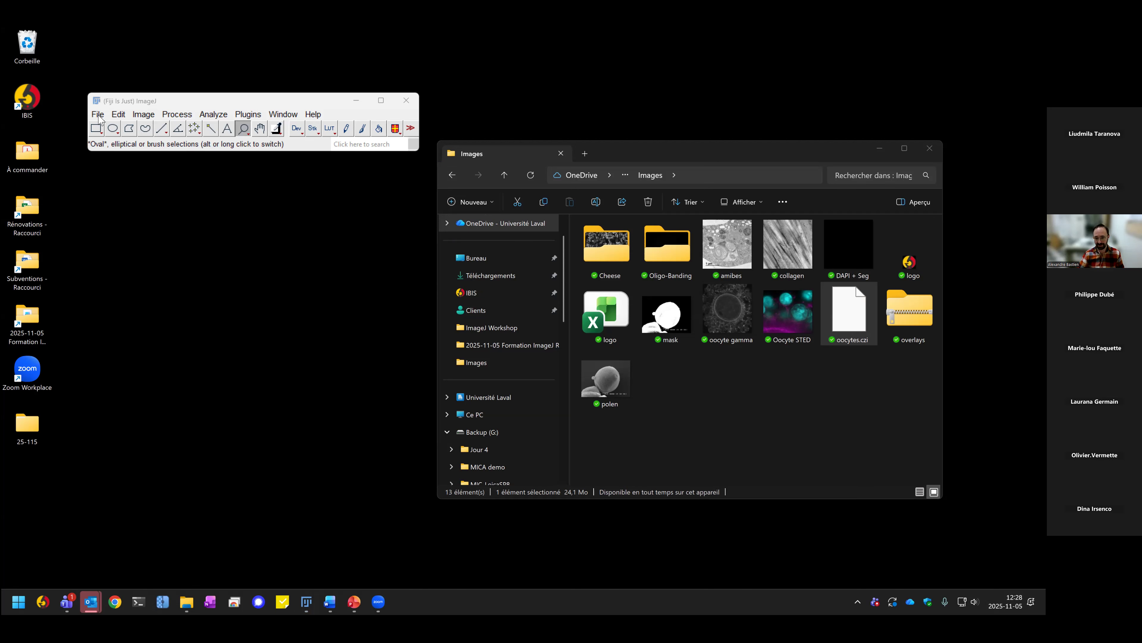
Step: Create a new folder named test inside the Images folder
right_click(696, 409)
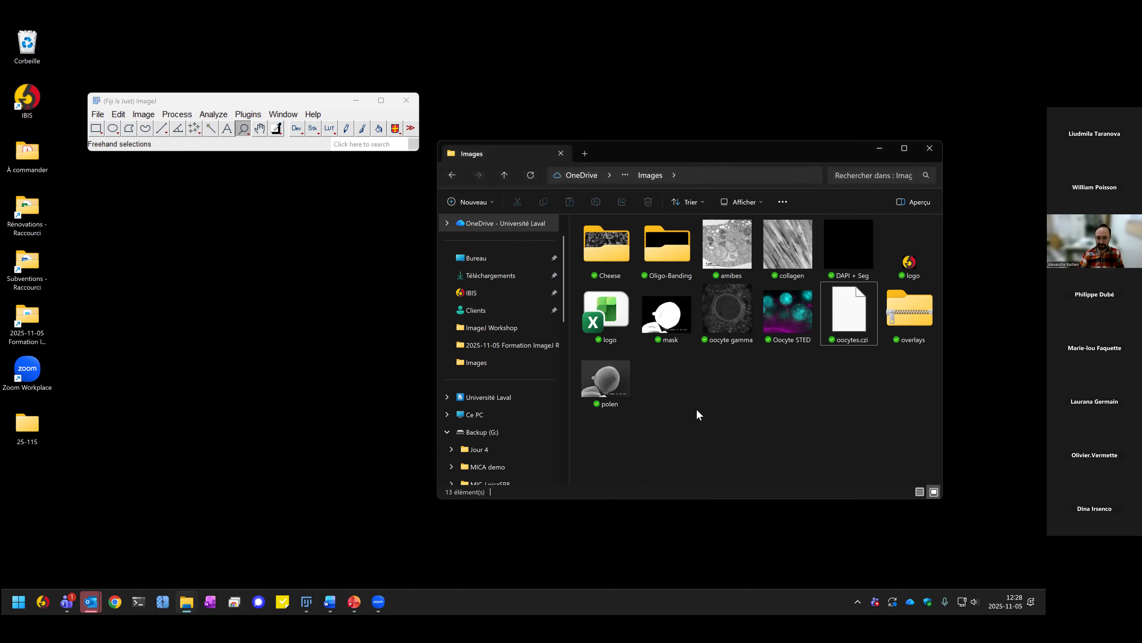
mouse_move(753, 312)
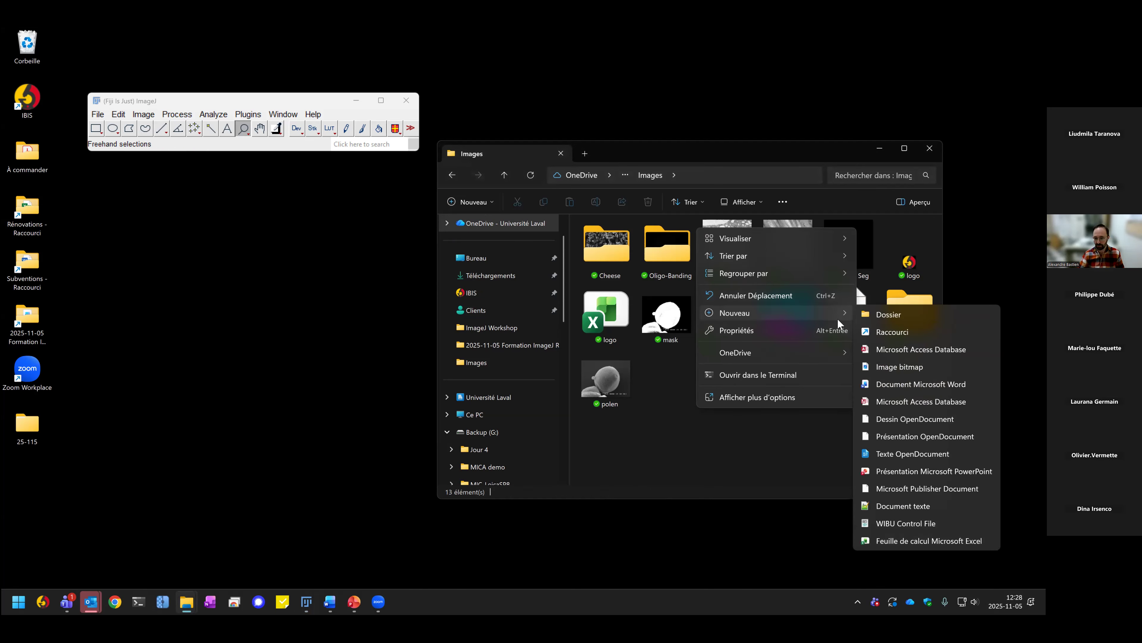
left_click(895, 314)
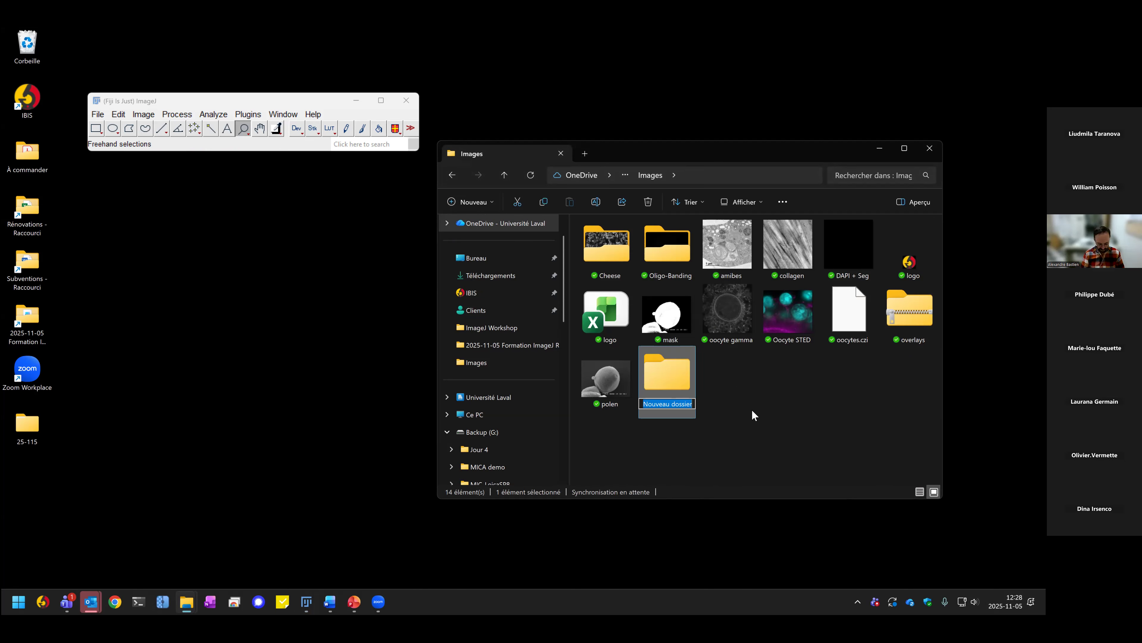
key("BackSpace")
key("BackSpace")
key("BackSpace")
key("BackSpace")
key("BackSpace")
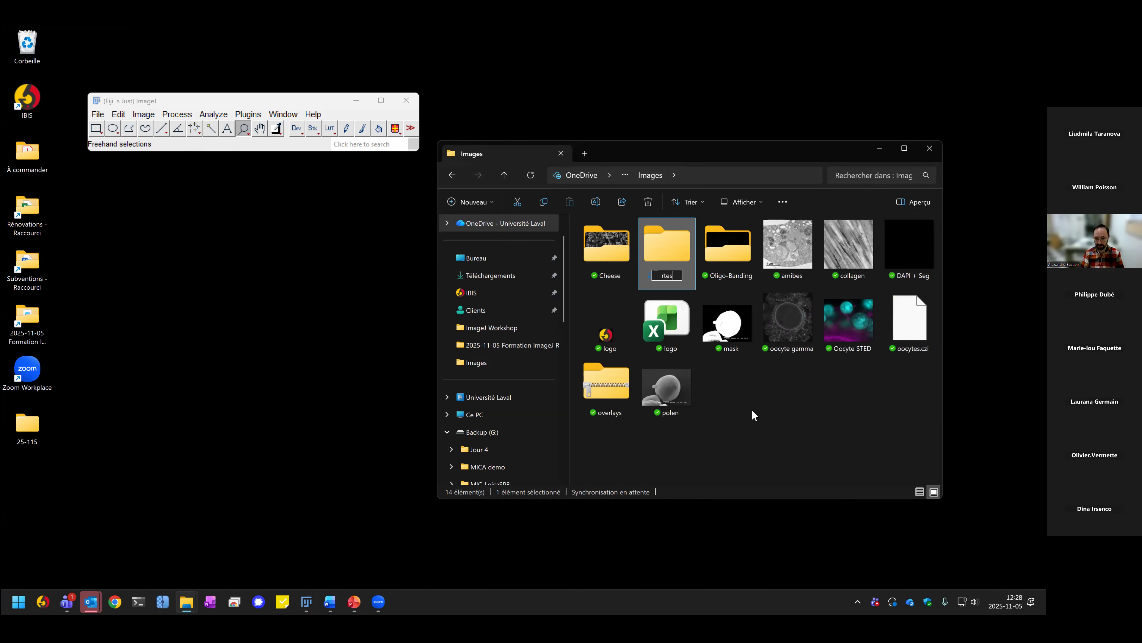
type("test")
key("Return")
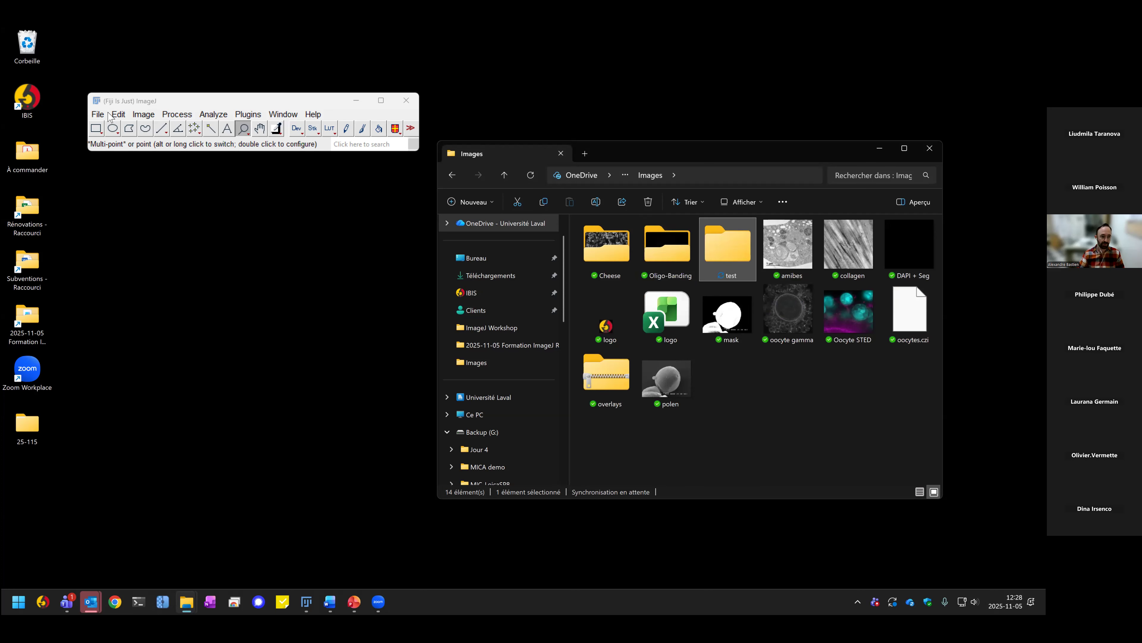
Step: Open the Confocal Series sample image in Fiji and move through its Z slices to slice 6
left_click(97, 115)
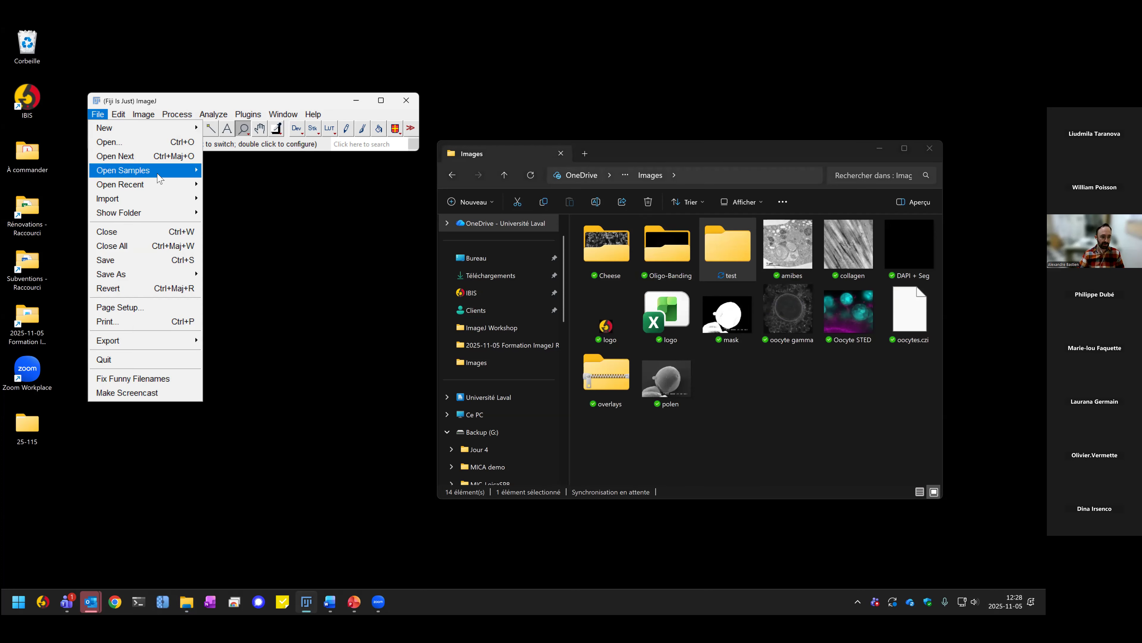
mouse_move(161, 178)
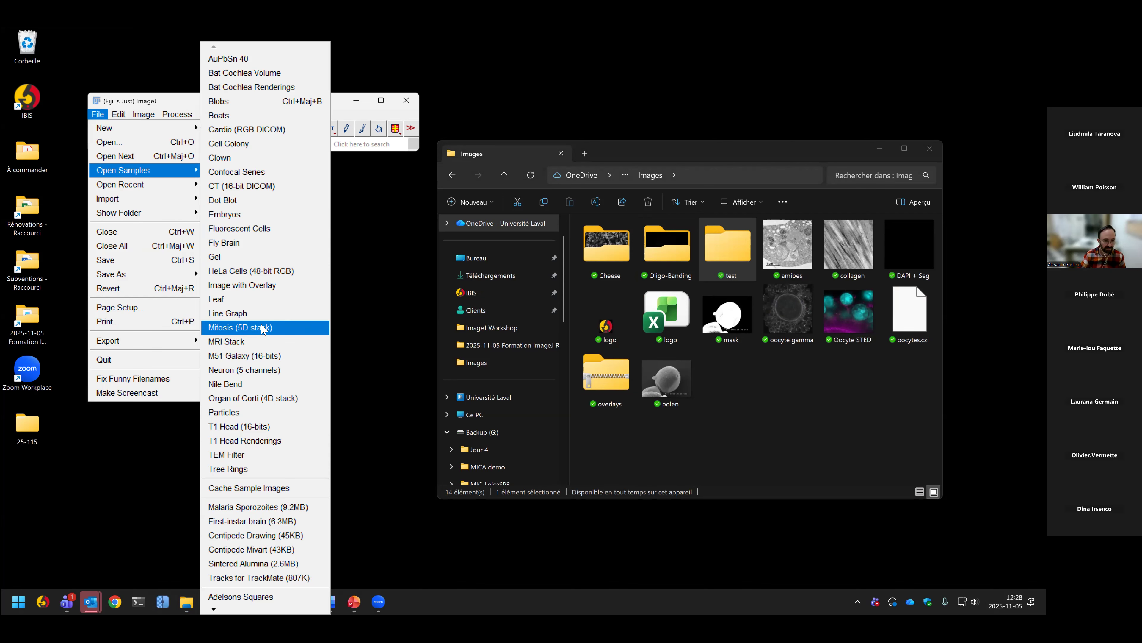
left_click(246, 172)
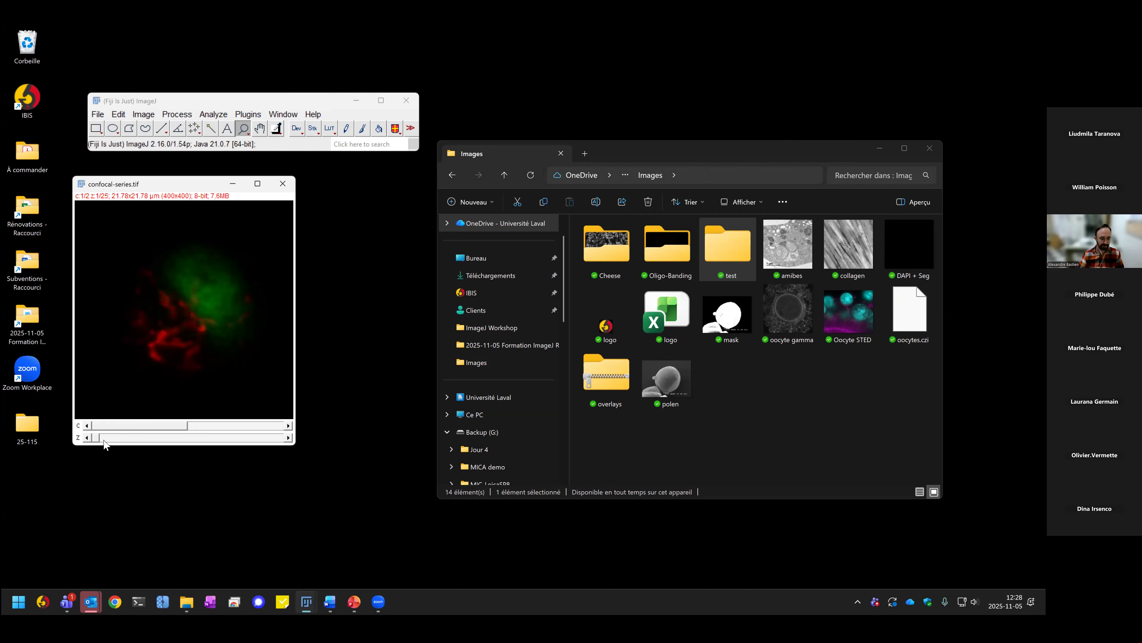
left_click_drag(107, 443, 135, 440)
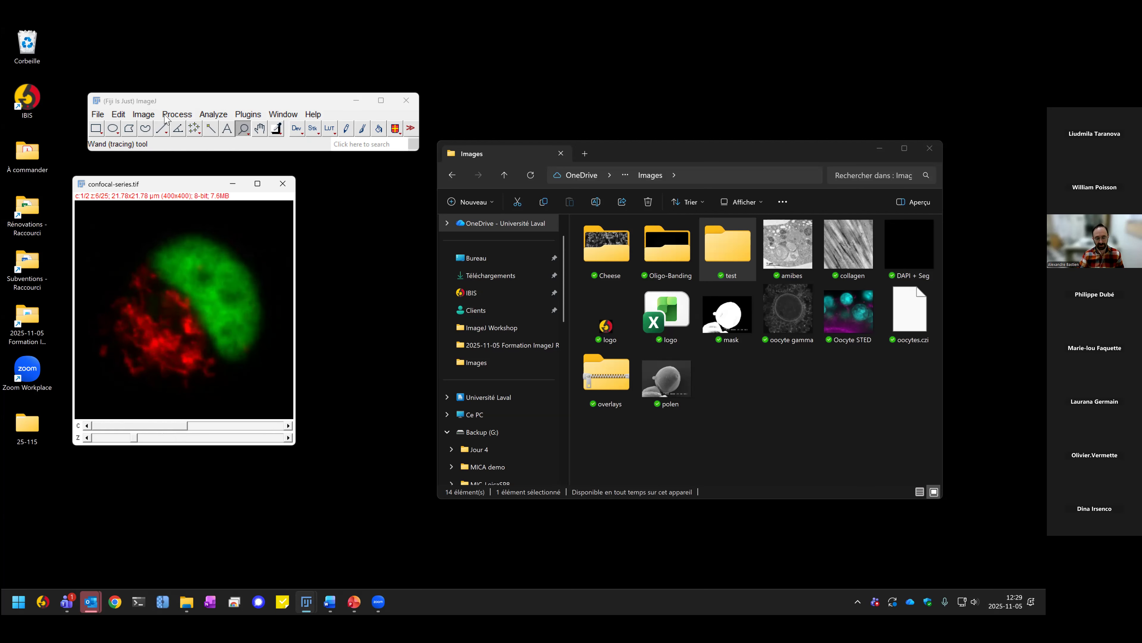
Step: Save the confocal stack as a TIFF image sequence named confocal-series with 3 digits in the test folder inside Images
left_click(98, 114)
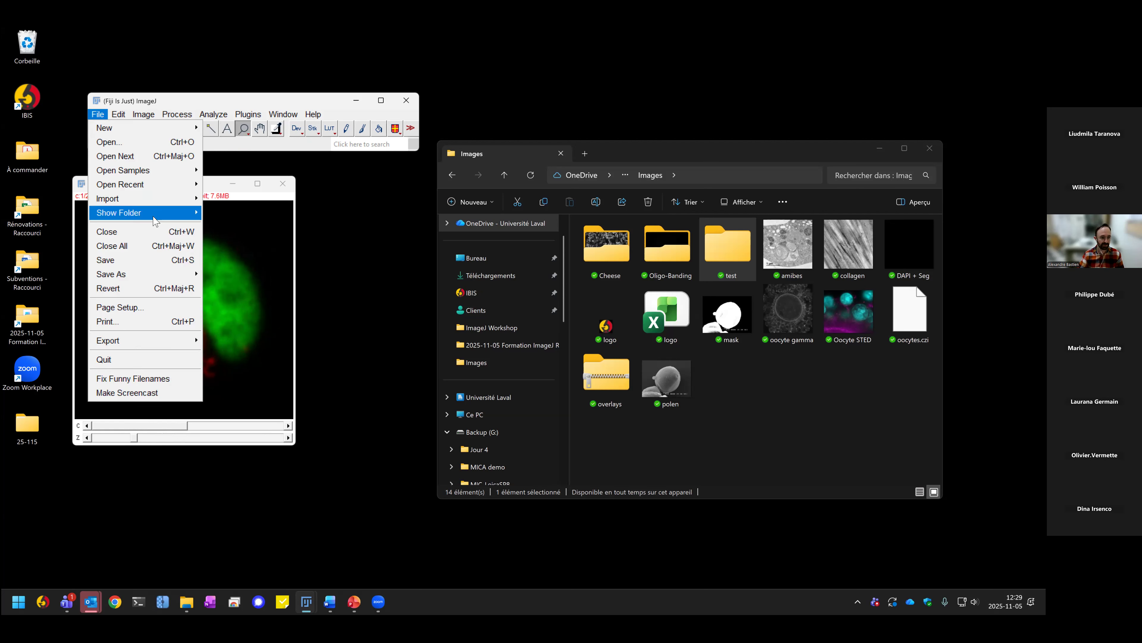
mouse_move(160, 280)
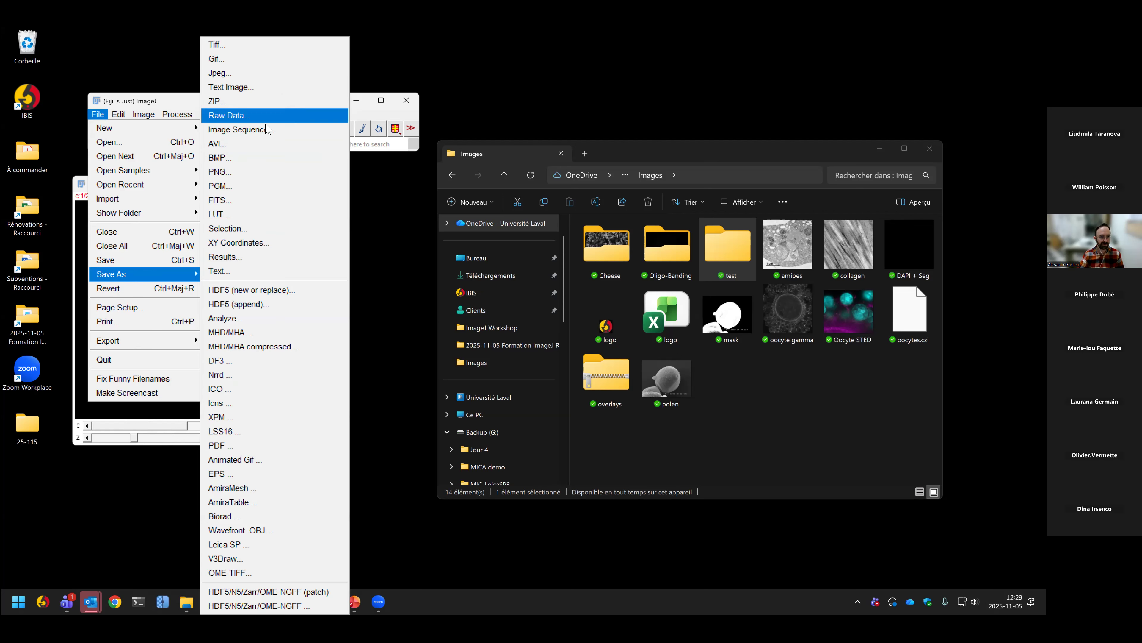
left_click(245, 130)
left_click(606, 167)
left_click(378, 277)
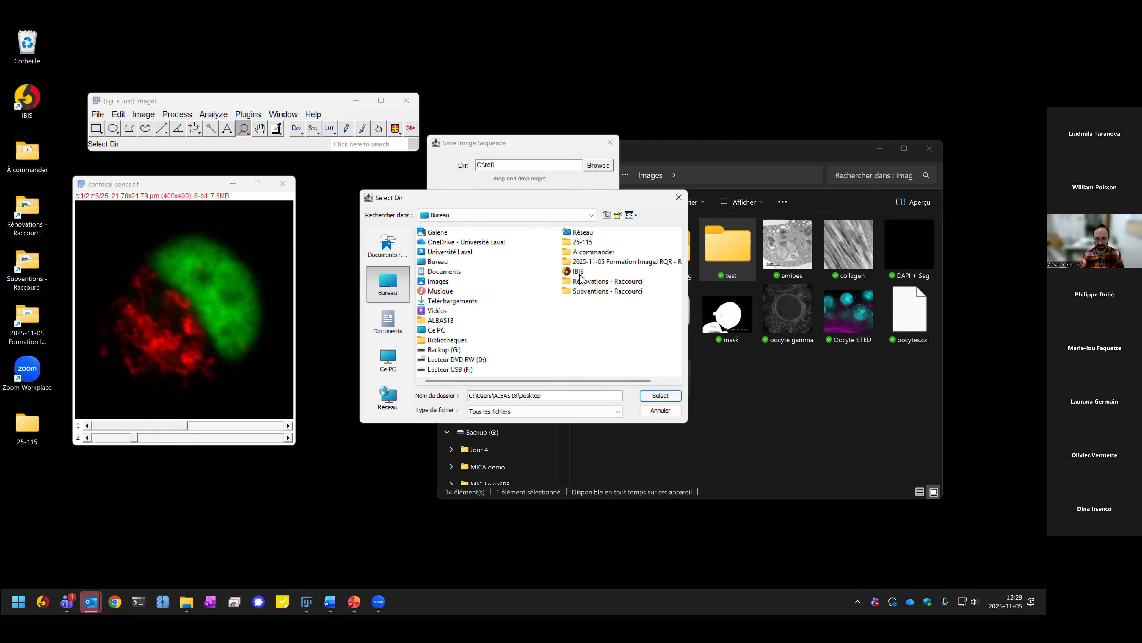
double_click(592, 264)
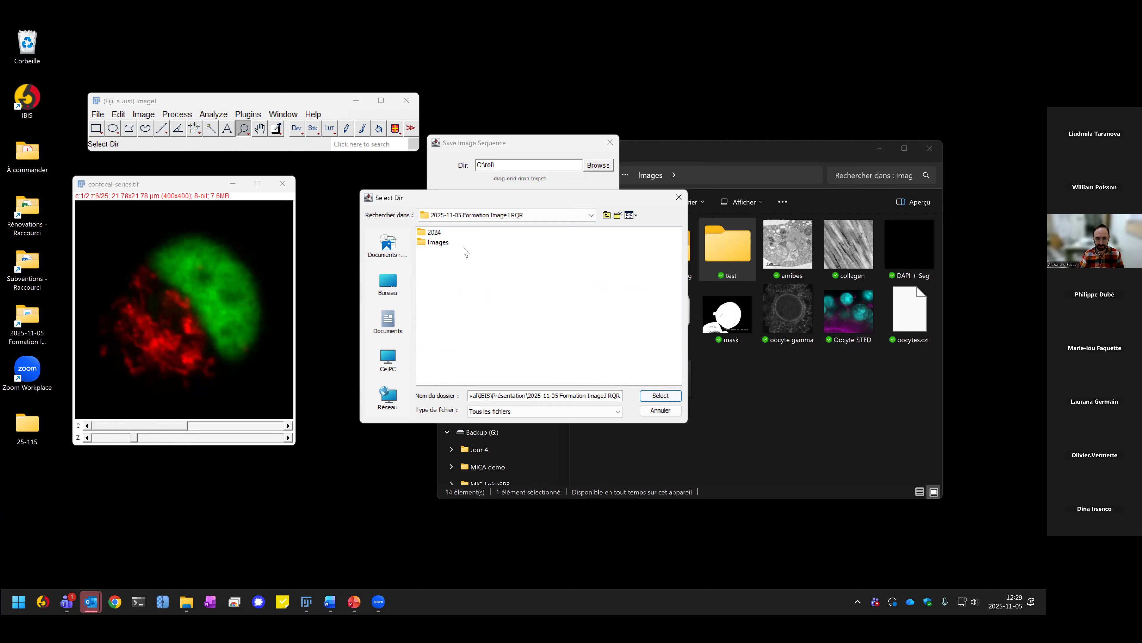
left_click(435, 243)
left_click(445, 242)
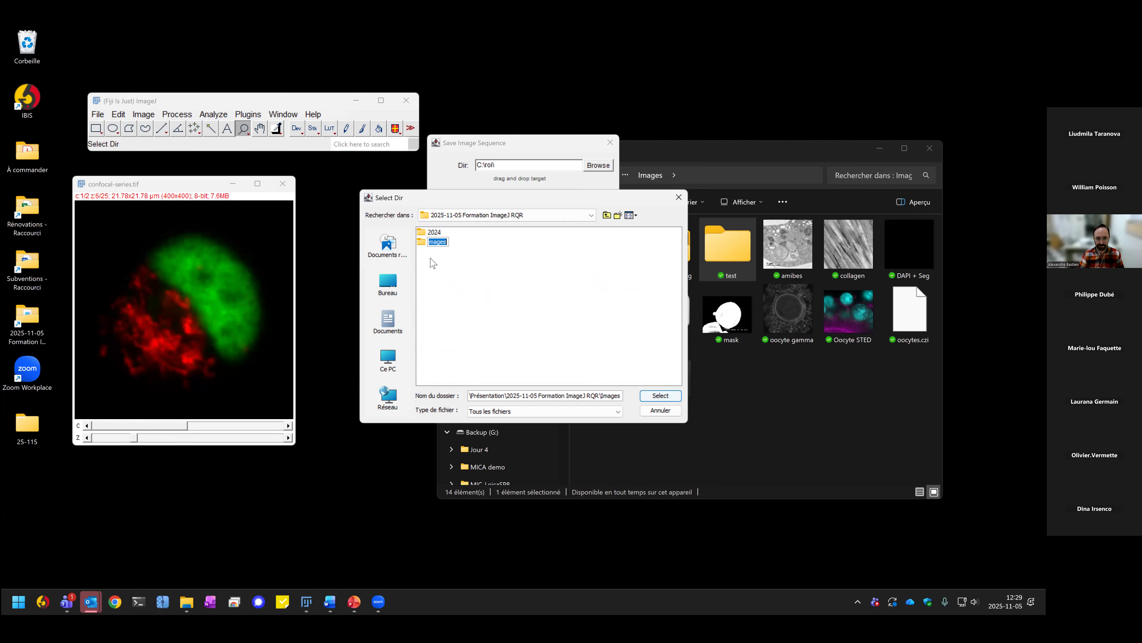
double_click(427, 242)
left_click(425, 252)
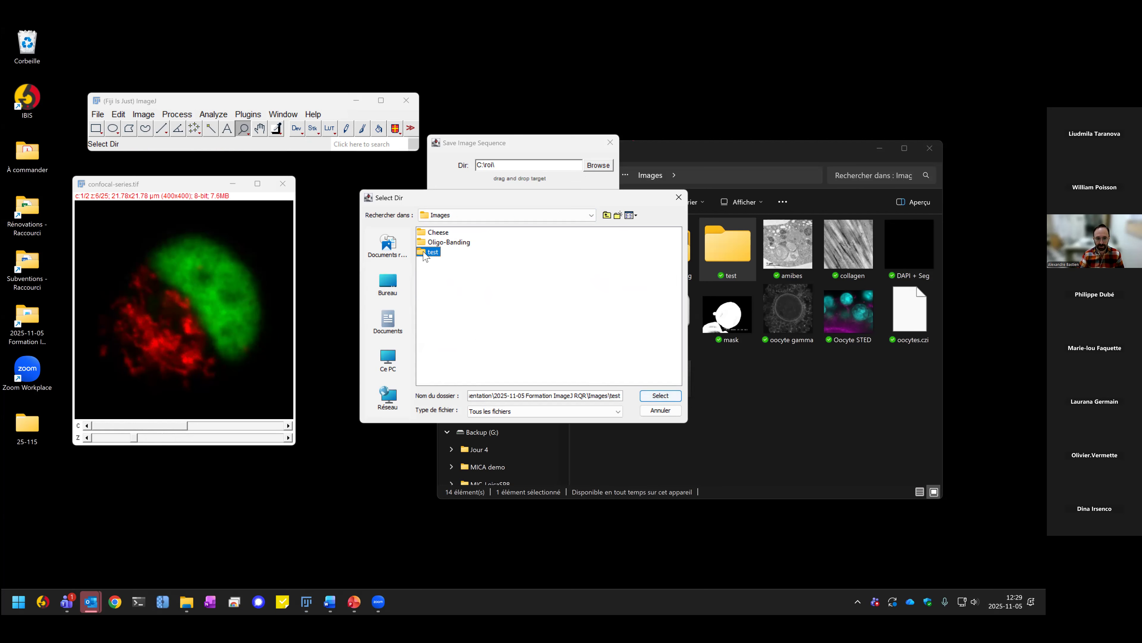
left_click(660, 395)
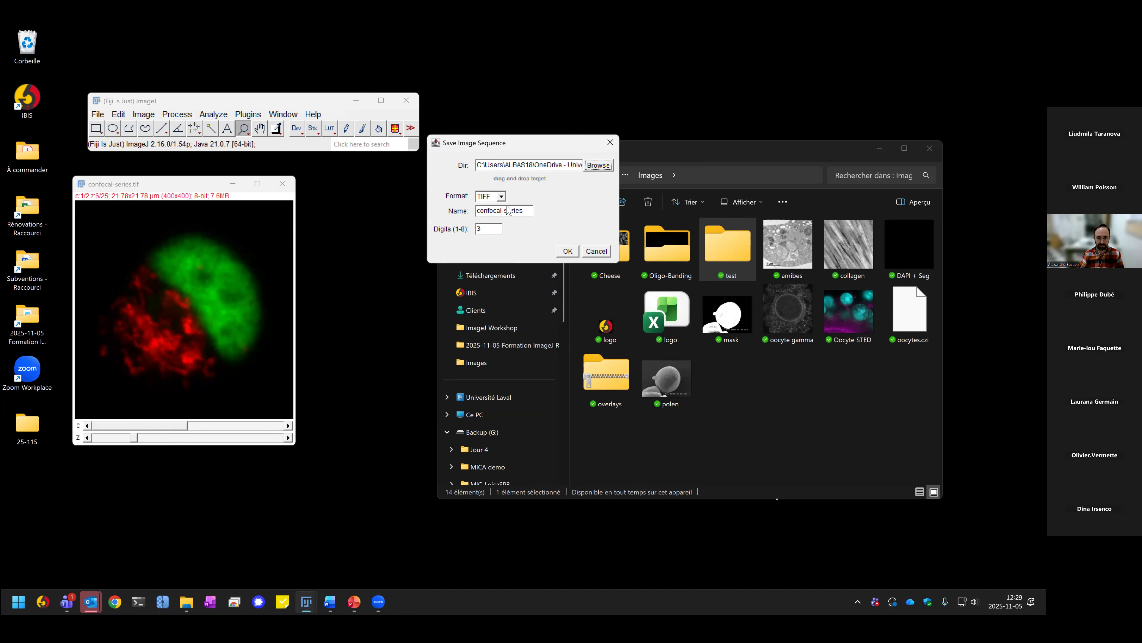
left_click(567, 251)
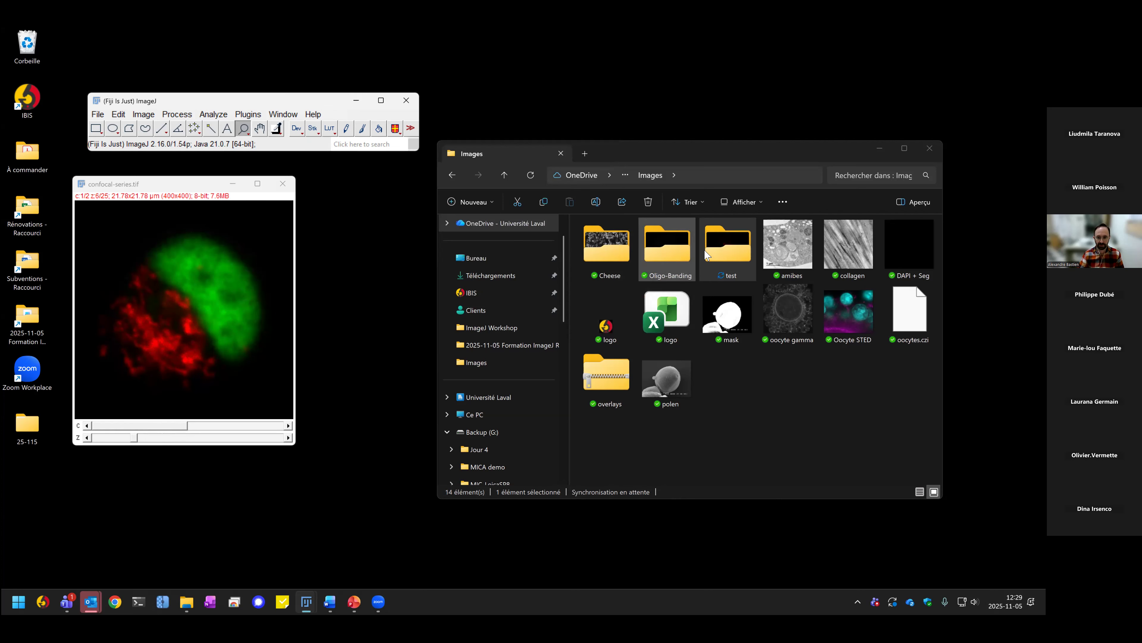
Step: Open the test folder and examine the exported confocal-series files, comparing their slice and channel numbering
double_click(736, 252)
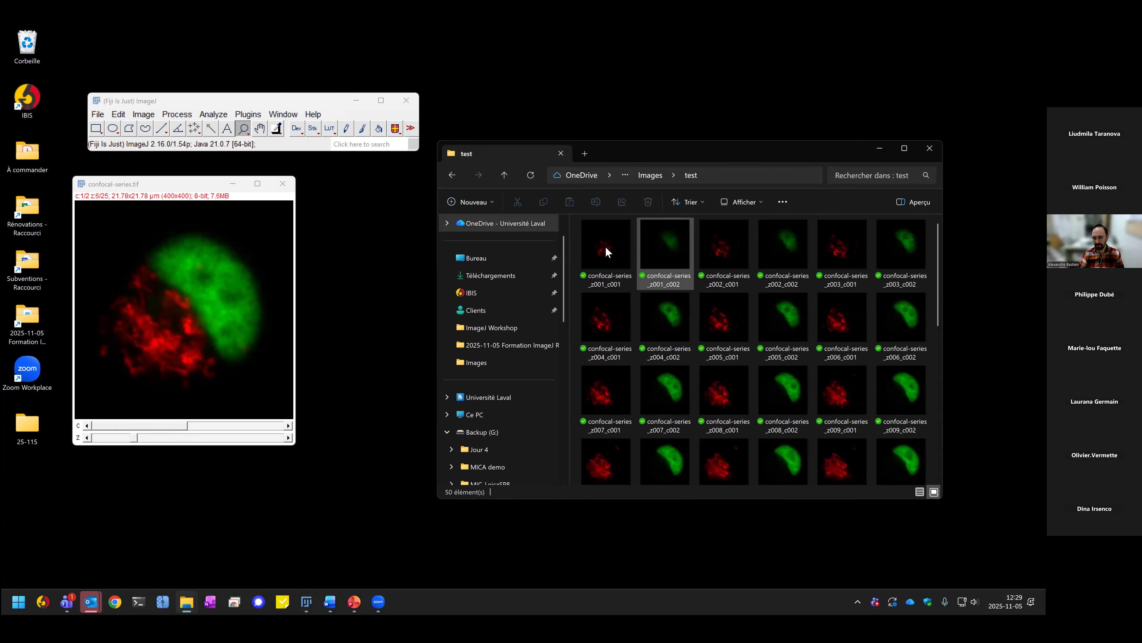
left_click(606, 251)
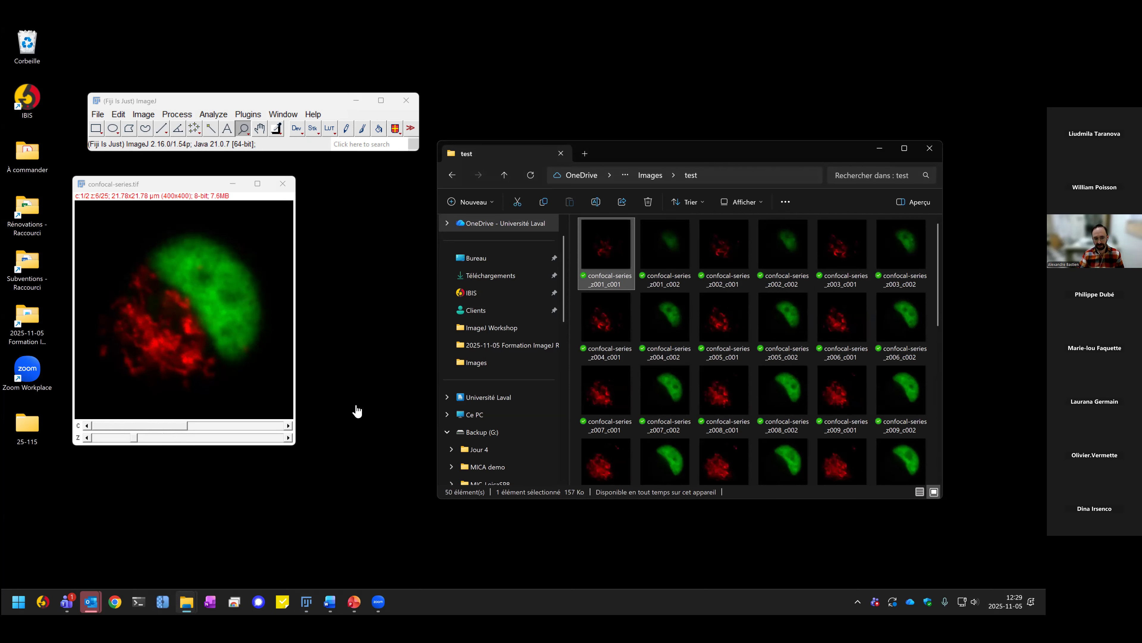
left_click(667, 253)
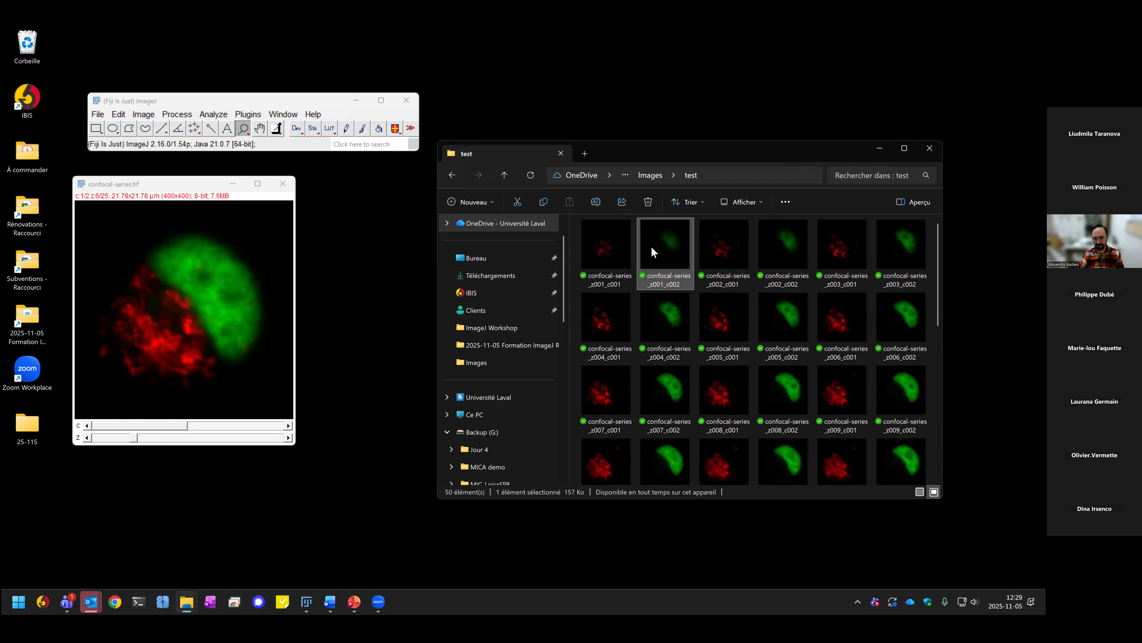
scroll(938, 271, "down", 8)
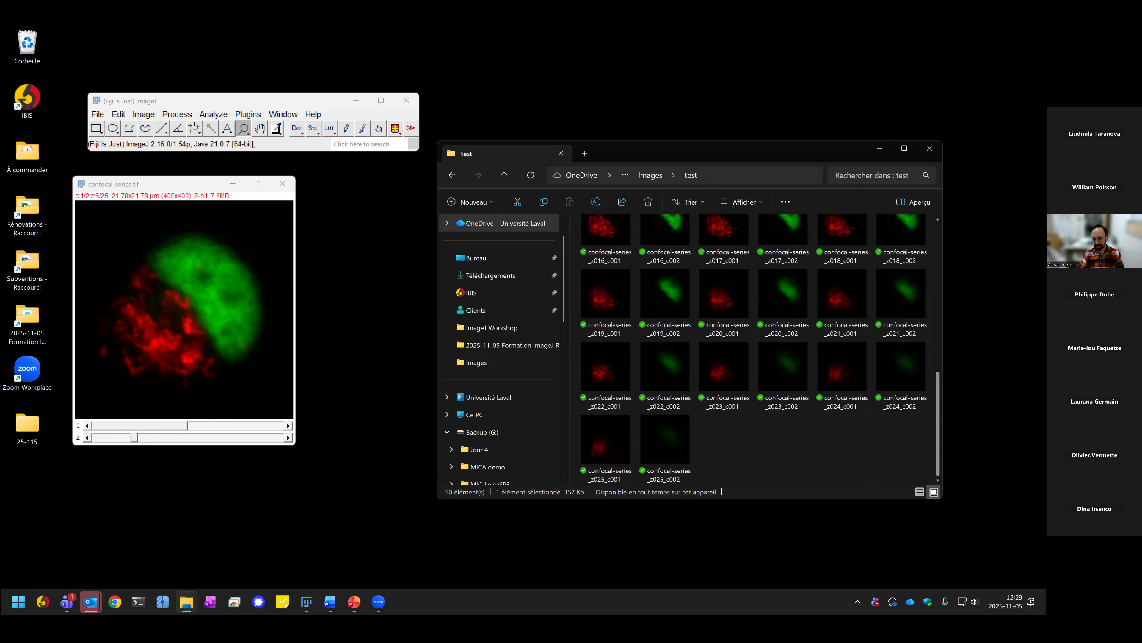
scroll(930, 242, "up", 8)
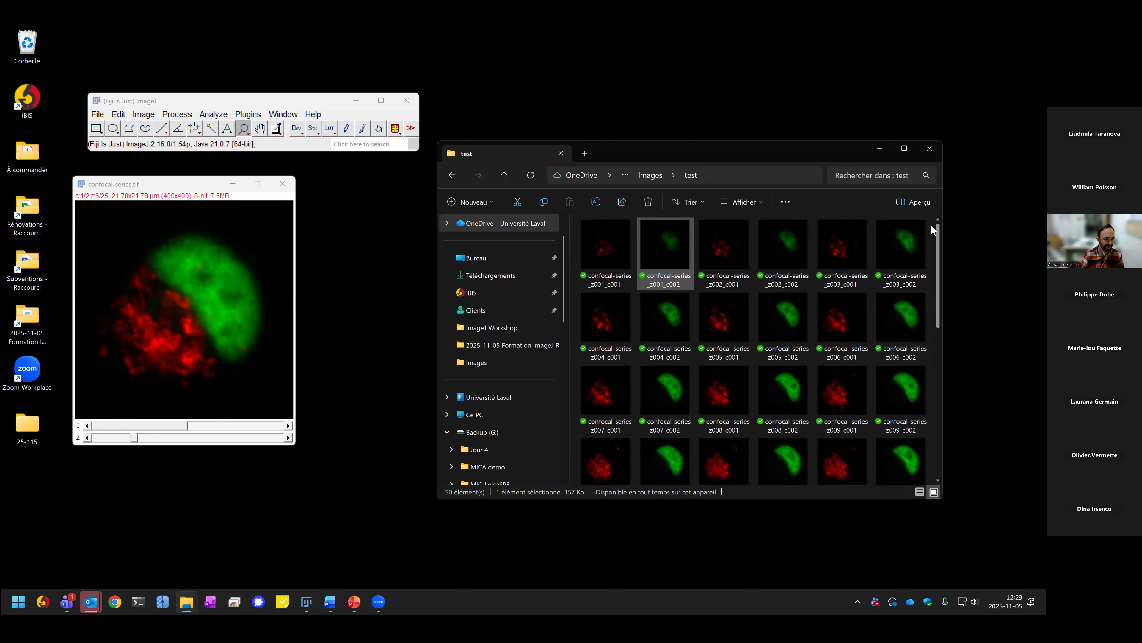
scroll(930, 224, "down", 8)
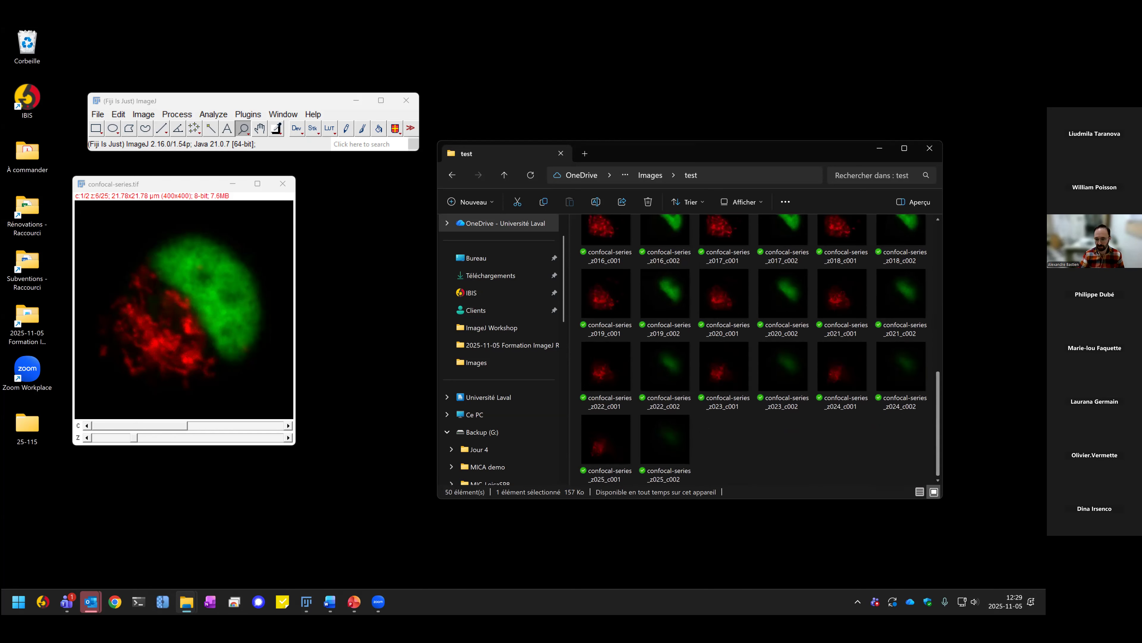
scroll(931, 225, "up", 8)
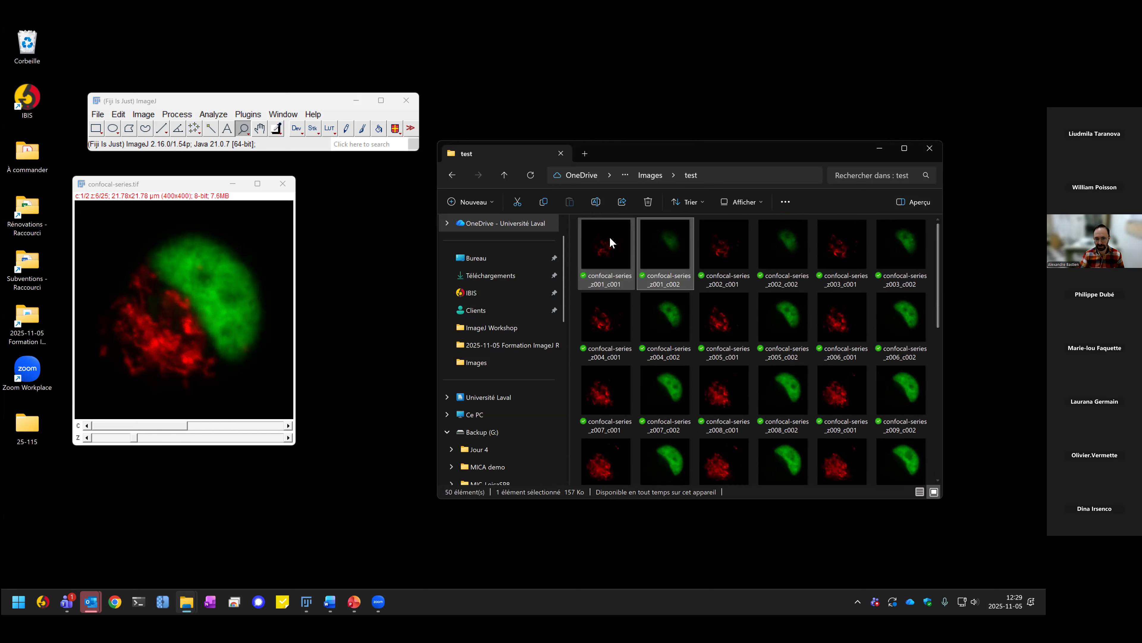
left_click(606, 263)
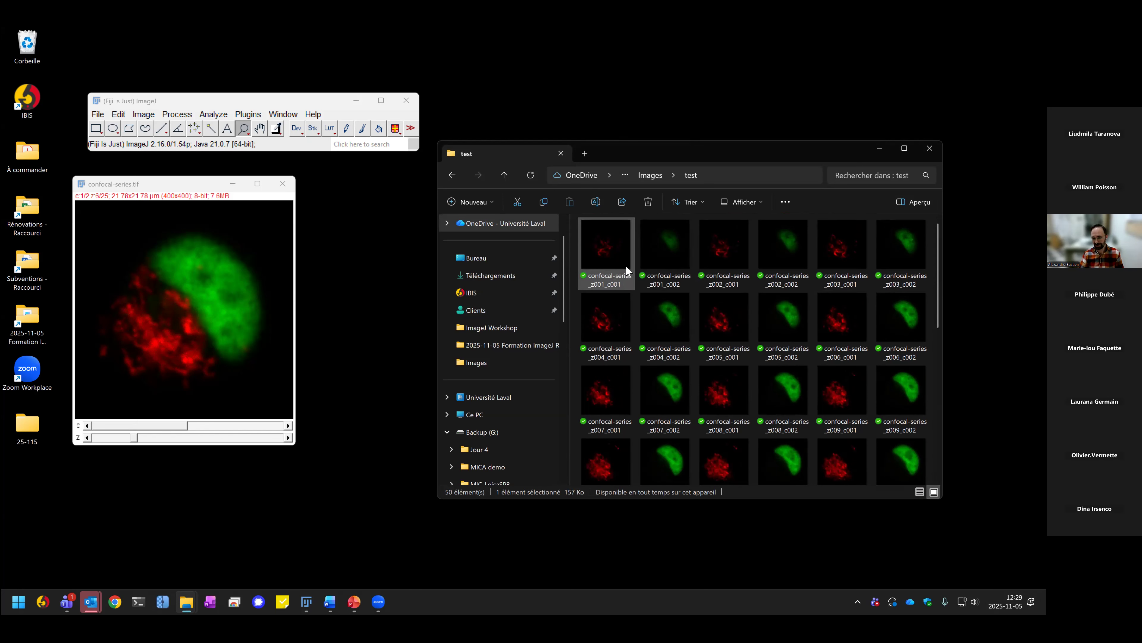
Step: Close the confocal stack and choose the test folder inside Images as the source for importing an image sequence
left_click(283, 184)
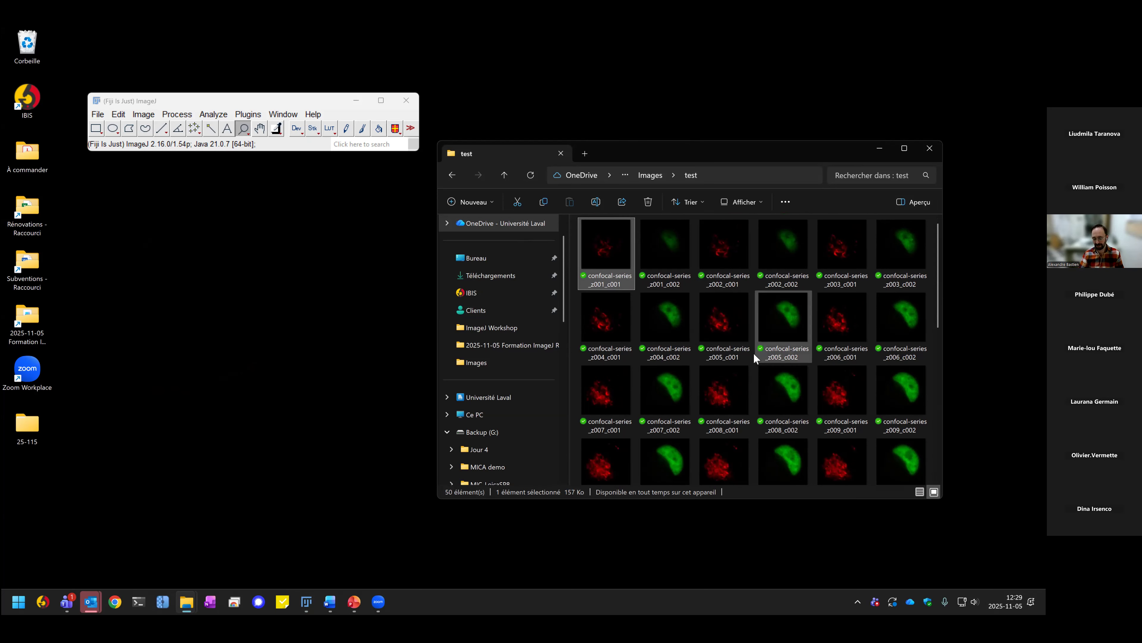
left_click(98, 114)
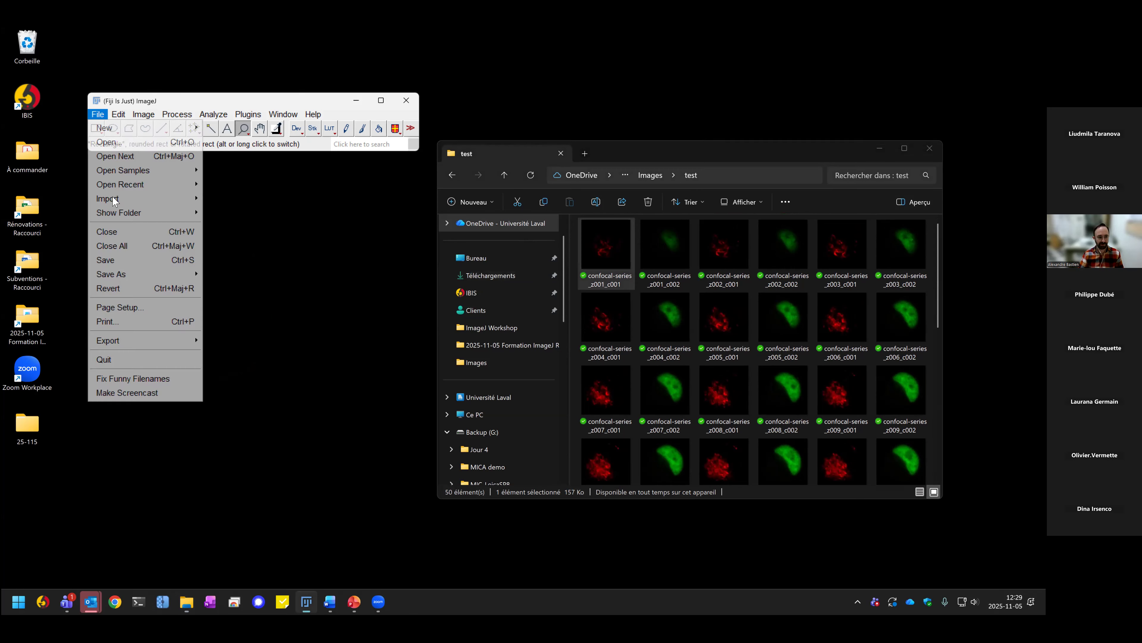
mouse_move(115, 203)
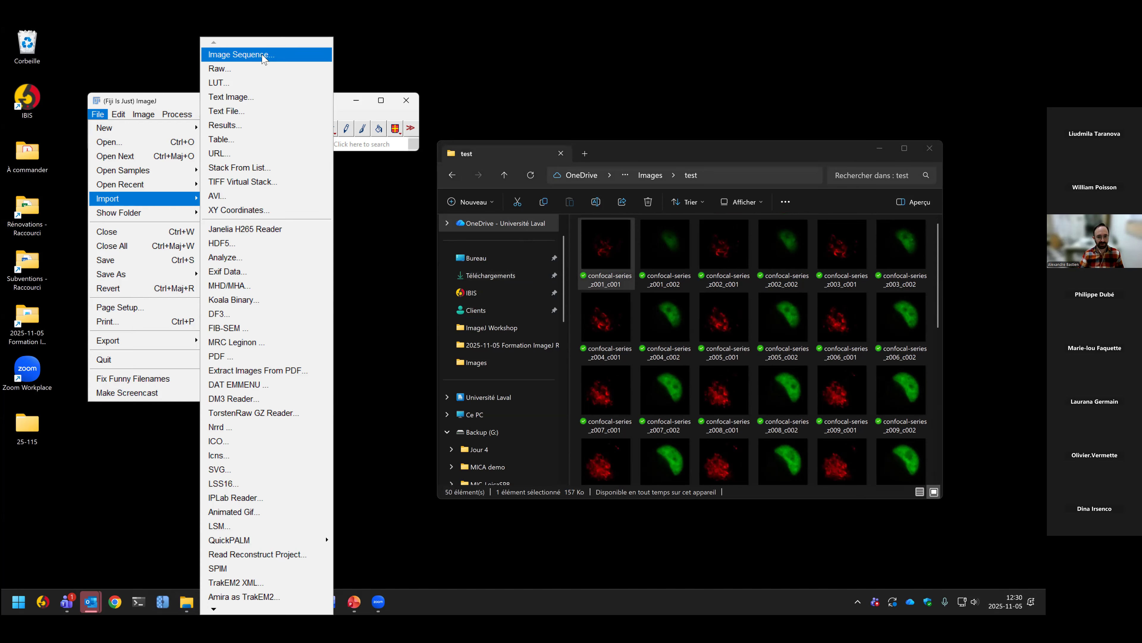
key("Return")
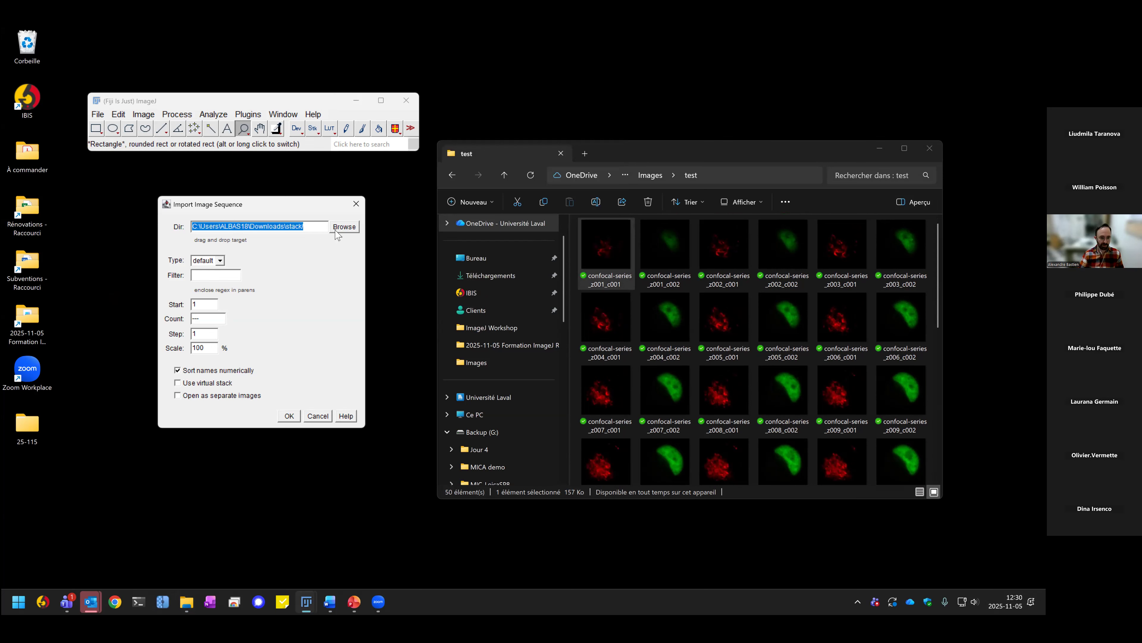
left_click(339, 229)
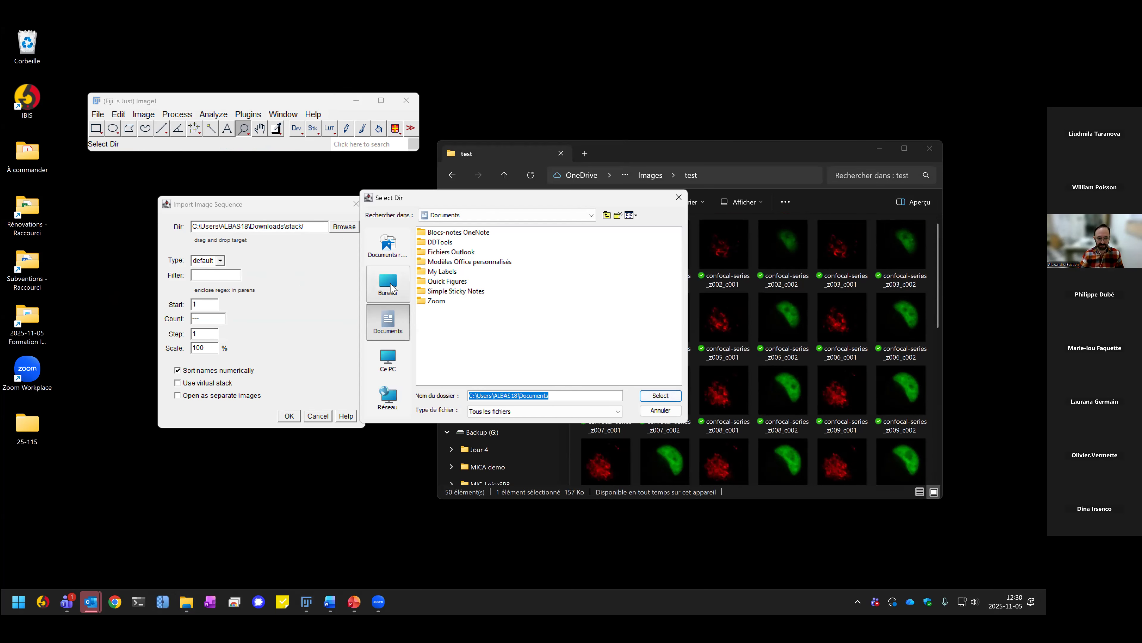
left_click(391, 288)
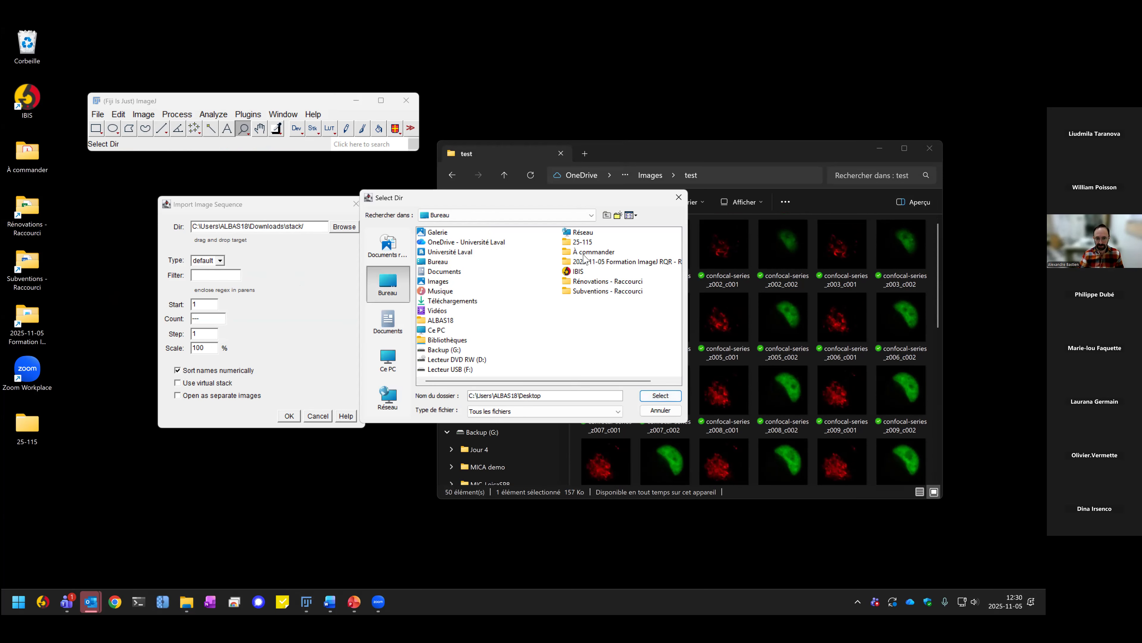
double_click(600, 262)
left_click(434, 244)
double_click(424, 245)
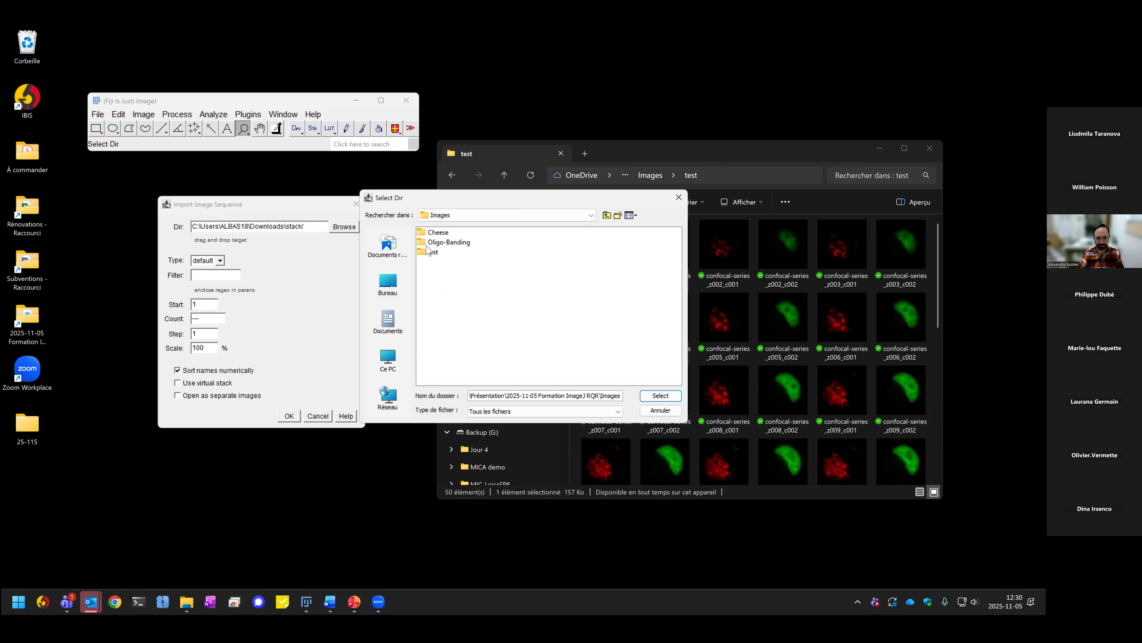
double_click(425, 253)
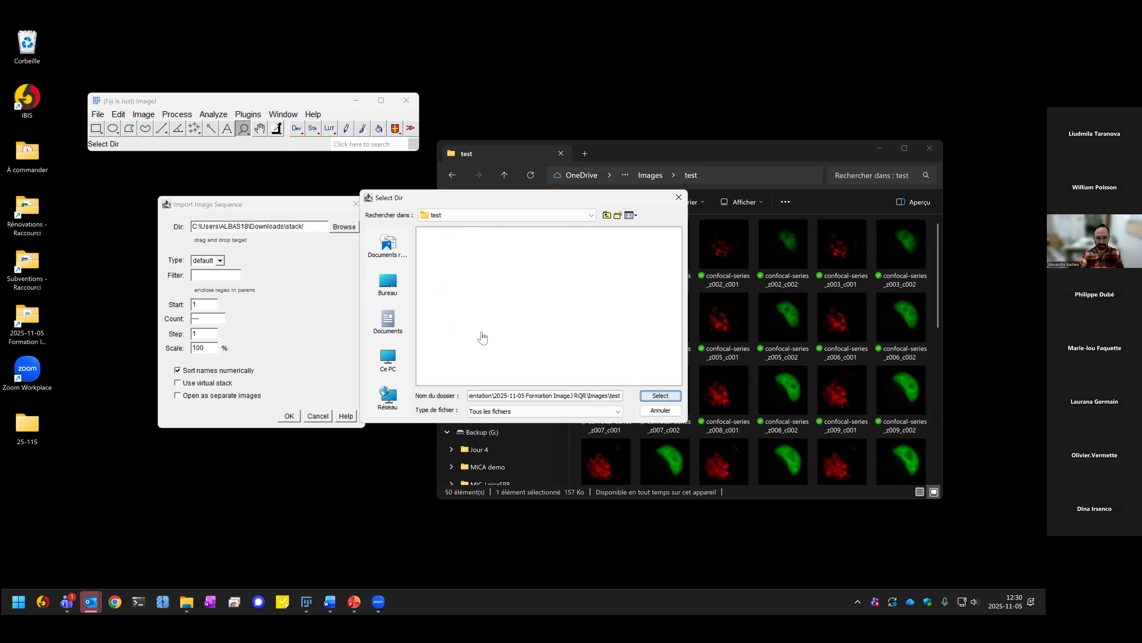
key("Return")
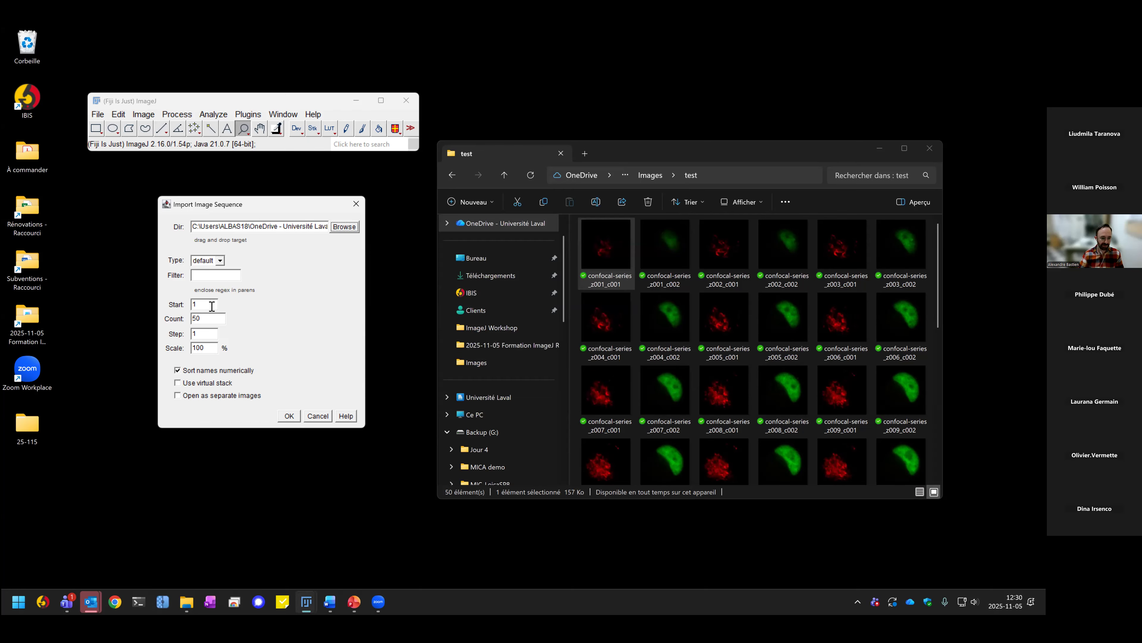
Step: Import all 50 images of the sequence with the virtual stack option off and reposition the stack window
left_click(191, 383)
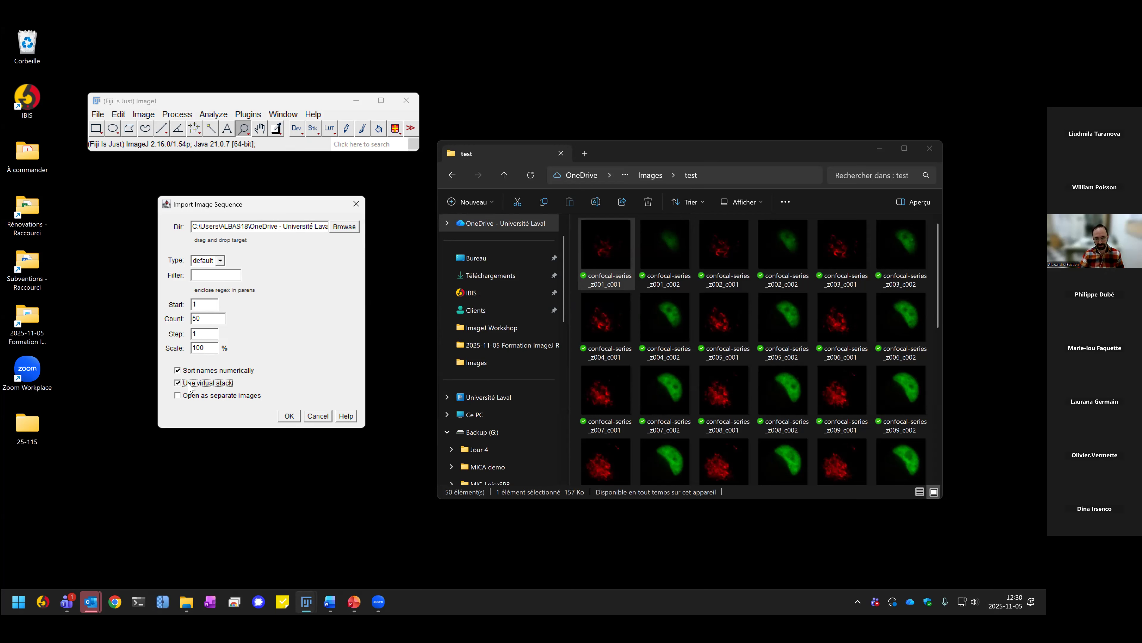
left_click(180, 382)
left_click(289, 416)
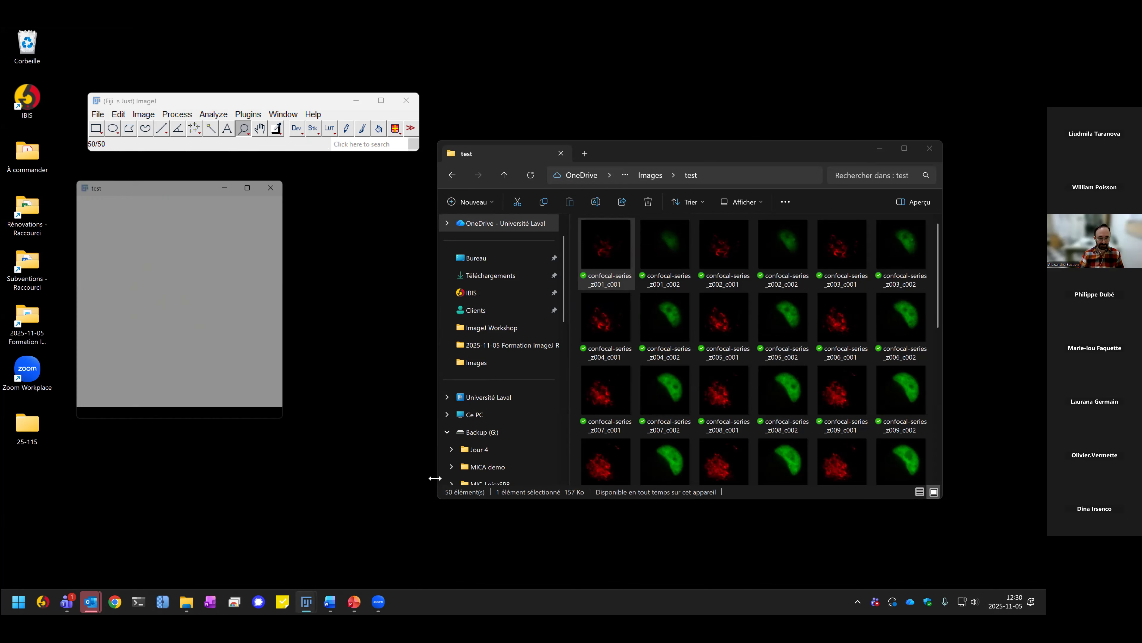
left_click_drag(166, 182, 210, 199)
Step: Step through the imported test stack to examine how its channels and slices alternate, and return to the first image
left_click(333, 443)
left_click(333, 444)
left_click(333, 444)
left_click(333, 444)
left_click(333, 443)
left_click(333, 444)
left_click(333, 444)
left_click(332, 443)
left_click(333, 444)
left_click(333, 444)
left_click(333, 444)
left_click(333, 443)
left_click(332, 444)
left_click(332, 445)
left_click(332, 445)
left_click(332, 445)
left_click(332, 444)
left_click(332, 445)
left_click(332, 444)
left_click(332, 444)
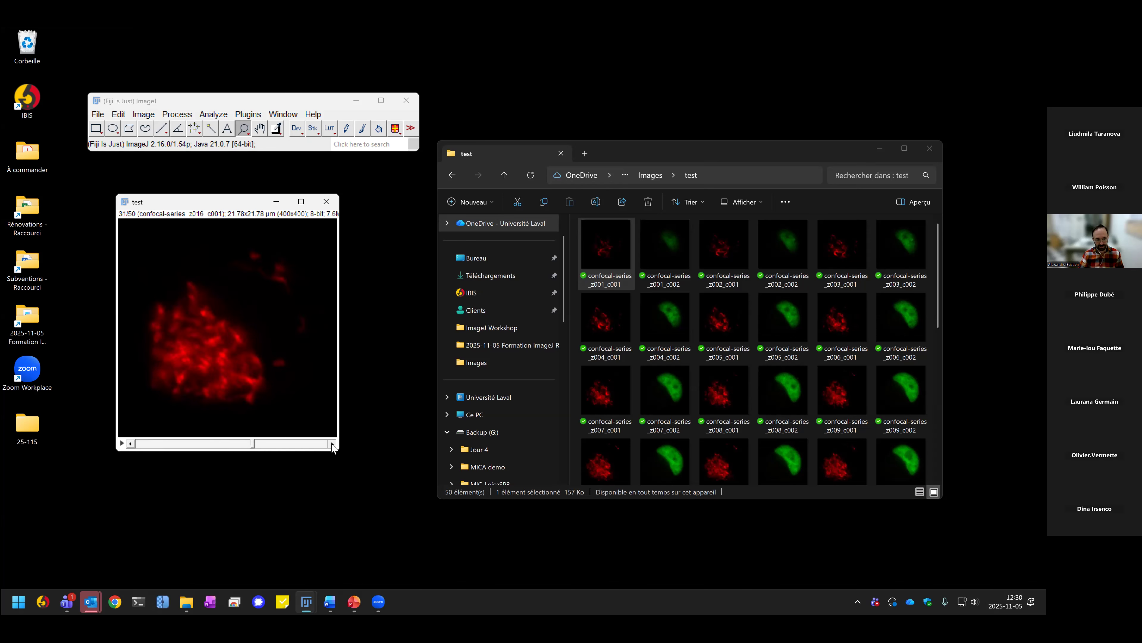
left_click(333, 444)
left_click(332, 444)
left_click(333, 443)
left_click(333, 443)
left_click(333, 444)
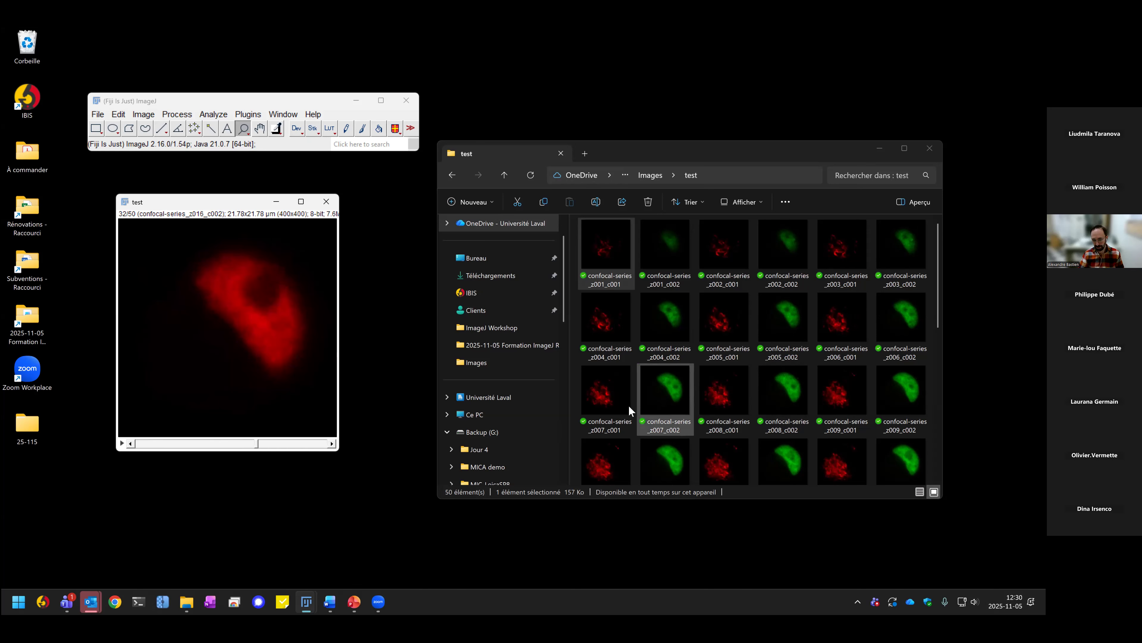
left_click_drag(257, 447, 131, 446)
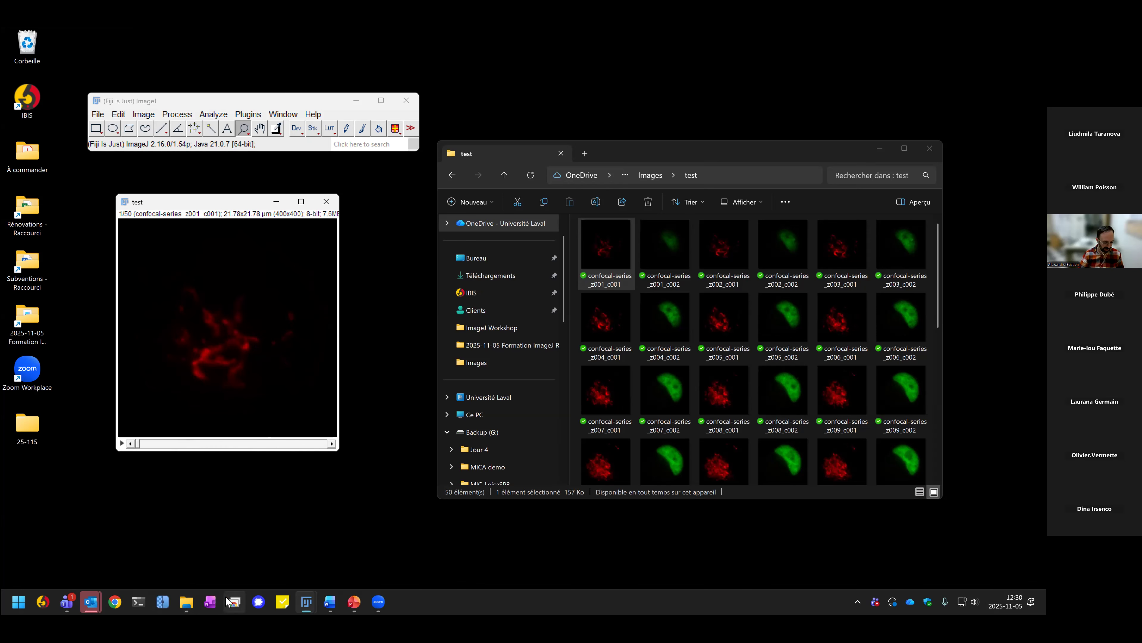
left_click(144, 115)
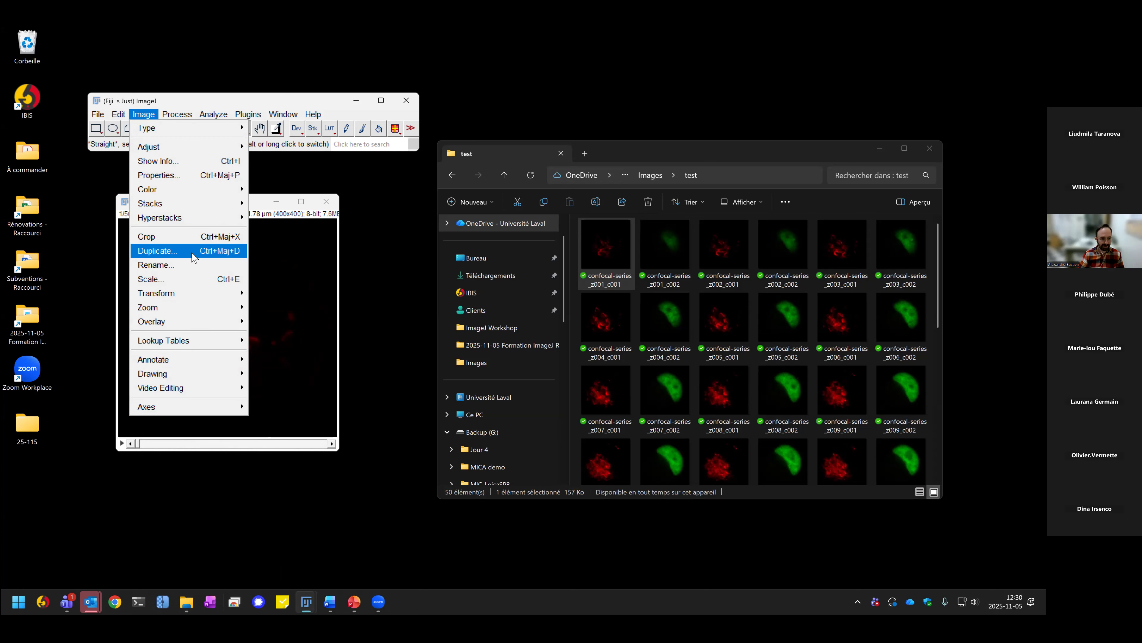
mouse_move(206, 219)
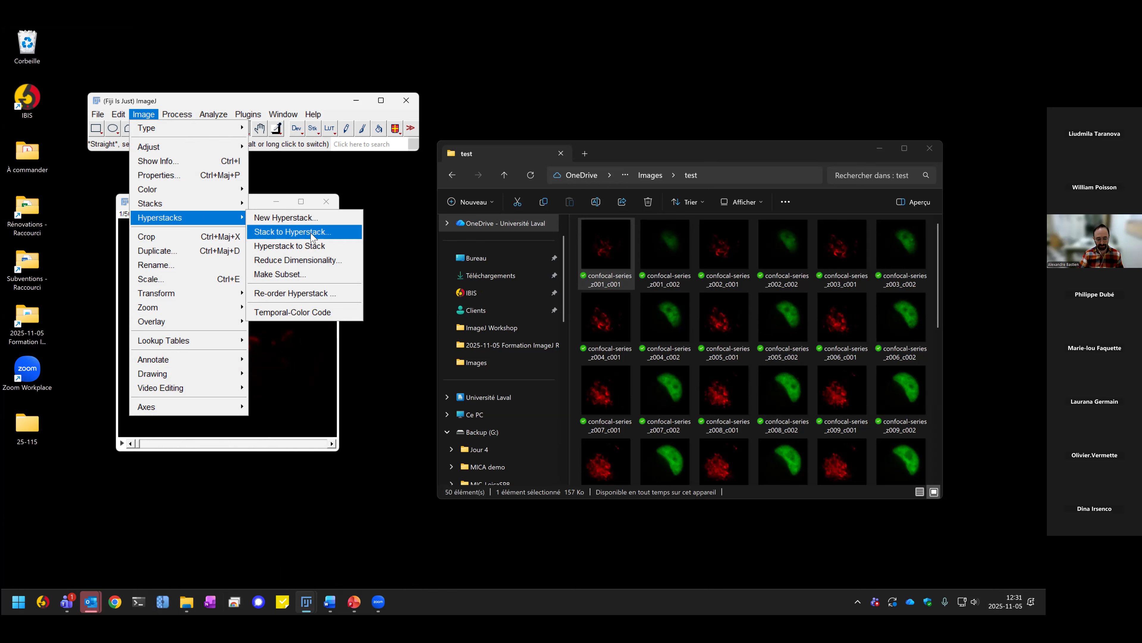
left_click(366, 387)
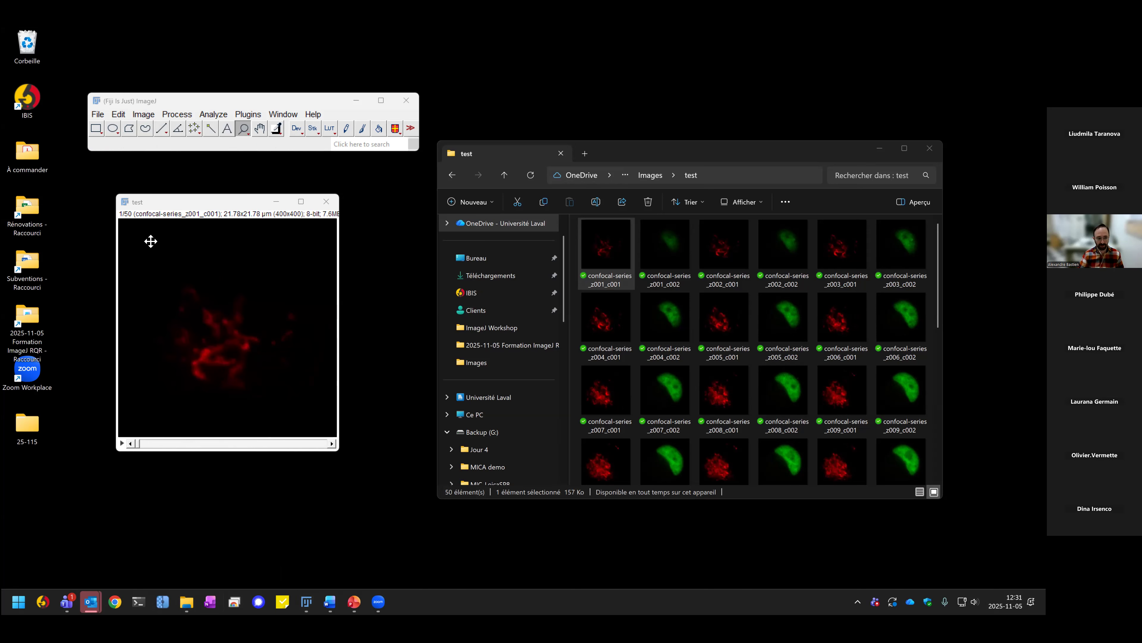
mouse_move(138, 444)
left_mouse_down()
mouse_move(174, 443)
mouse_move(131, 440)
left_mouse_up()
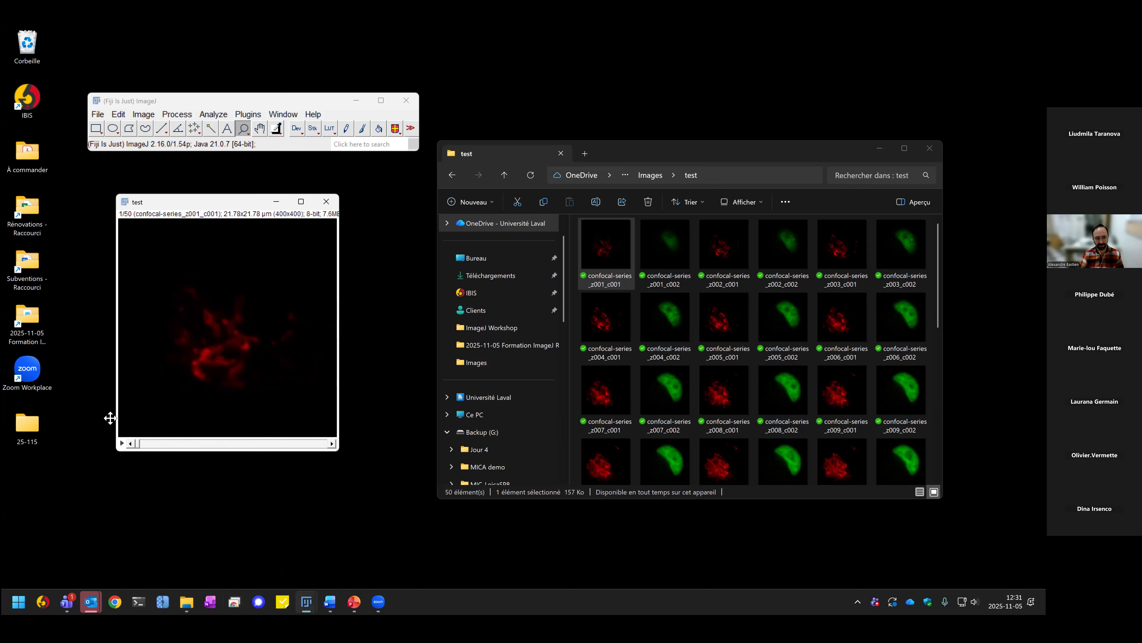
Step: Convert the test stack to a hyperstack with 2 channels and 25 slices, in the default xyczt order
left_click(137, 116)
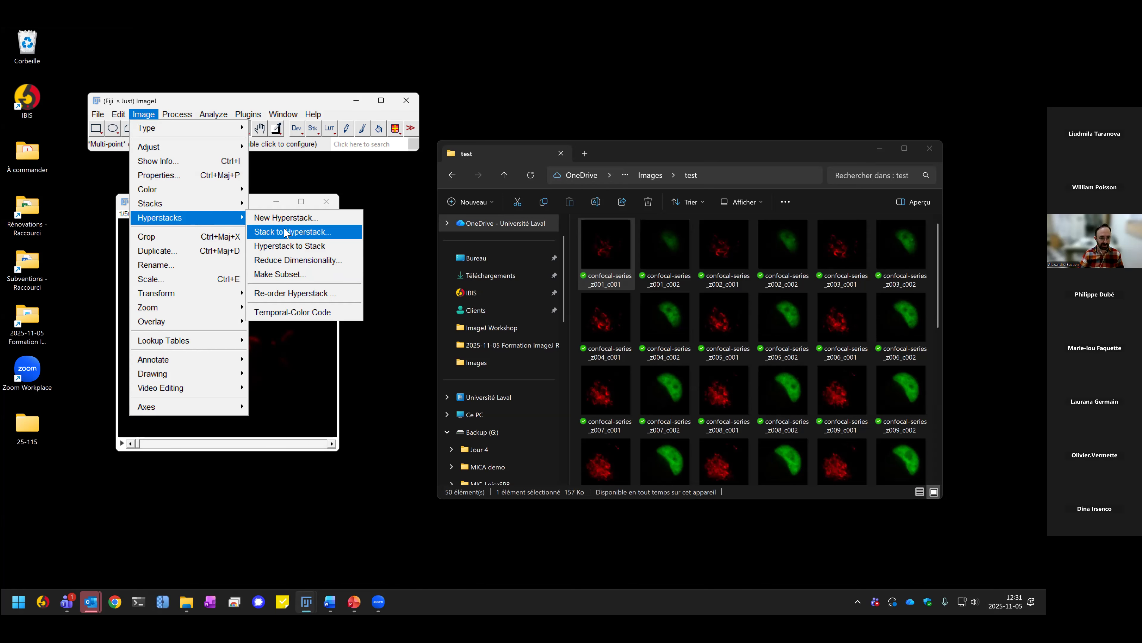
left_click(280, 231)
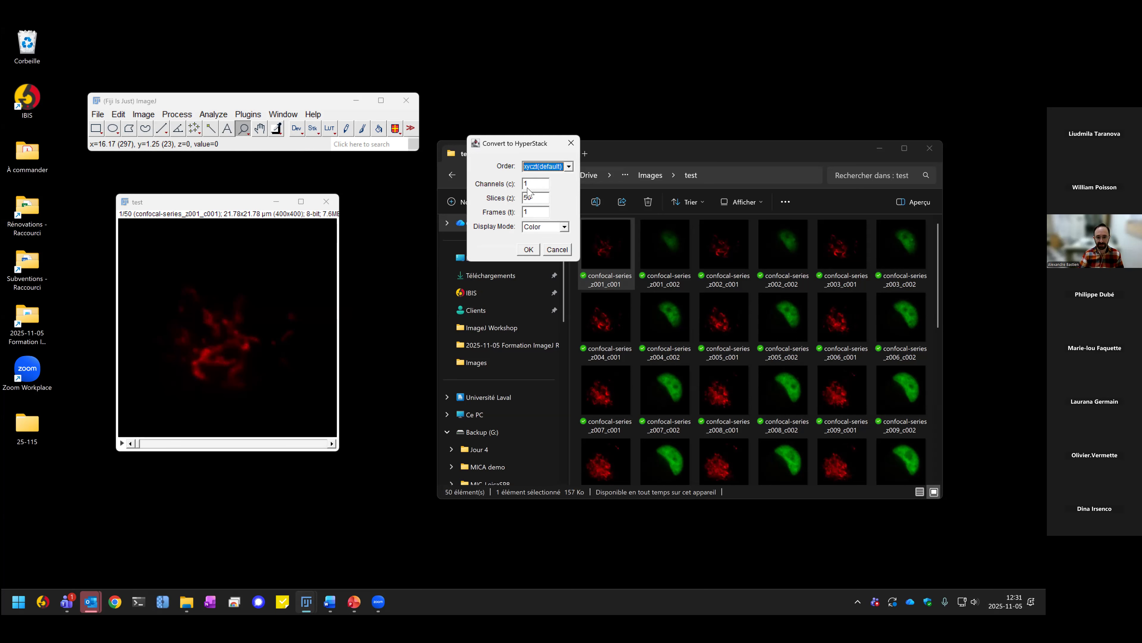
left_click(537, 187)
type("2")
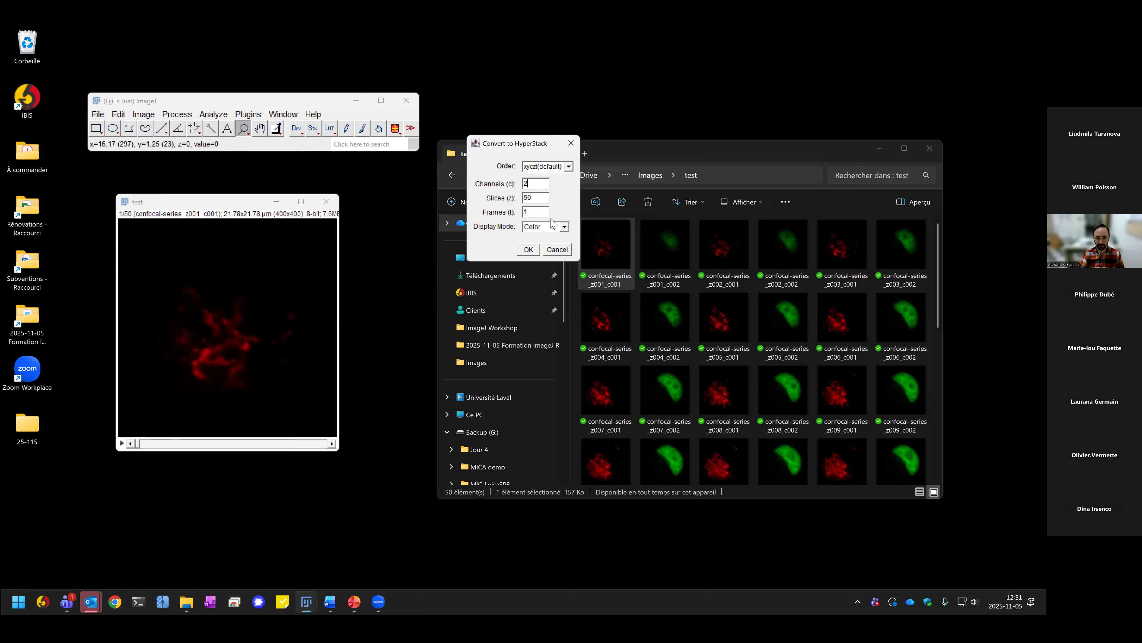
left_click_drag(541, 198, 509, 200)
type("25")
left_click(531, 250)
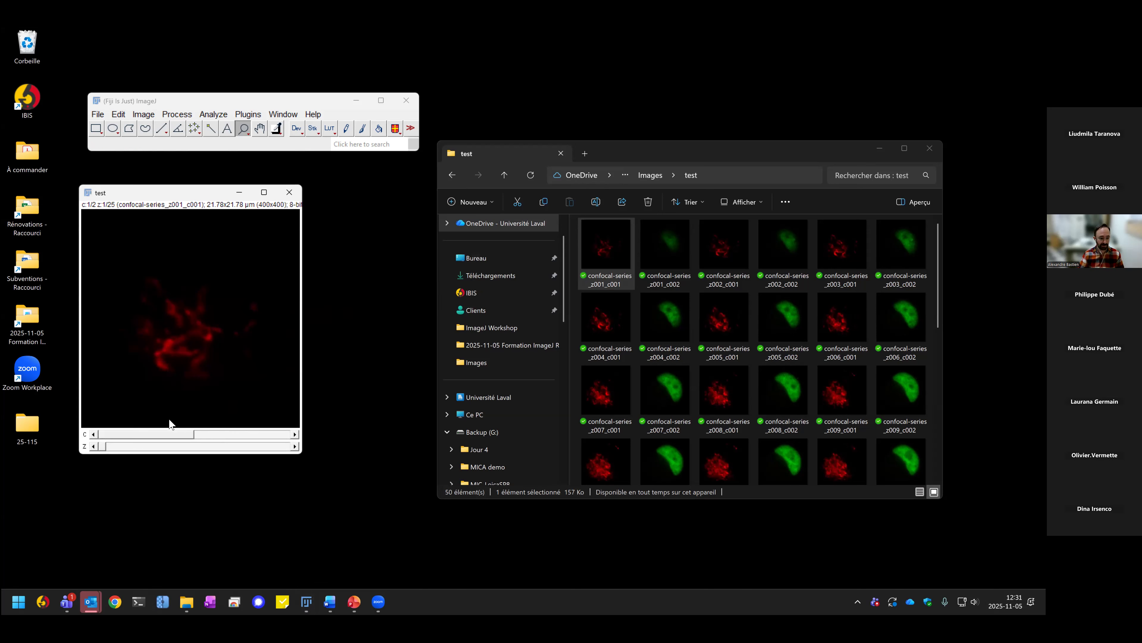
Step: Move through the Z slices of the test hyperstack and show slice 6 of channel 2
left_click_drag(102, 447, 149, 453)
left_click_drag(261, 446, 230, 441)
left_click_drag(112, 449, 144, 452)
left_click_drag(167, 200, 184, 194)
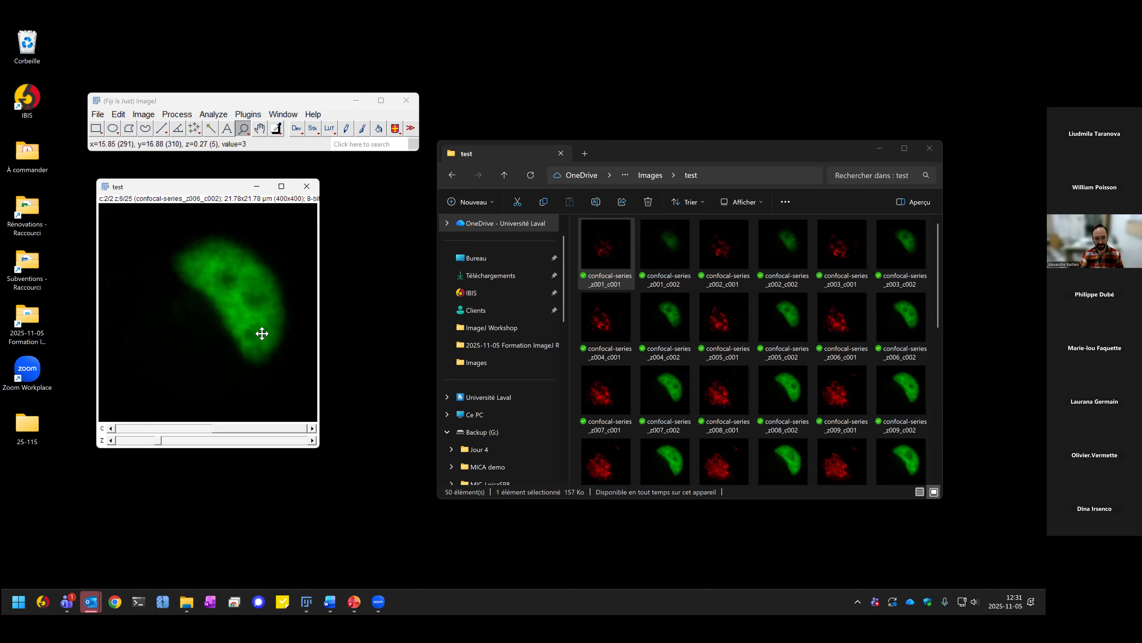
left_click(145, 115)
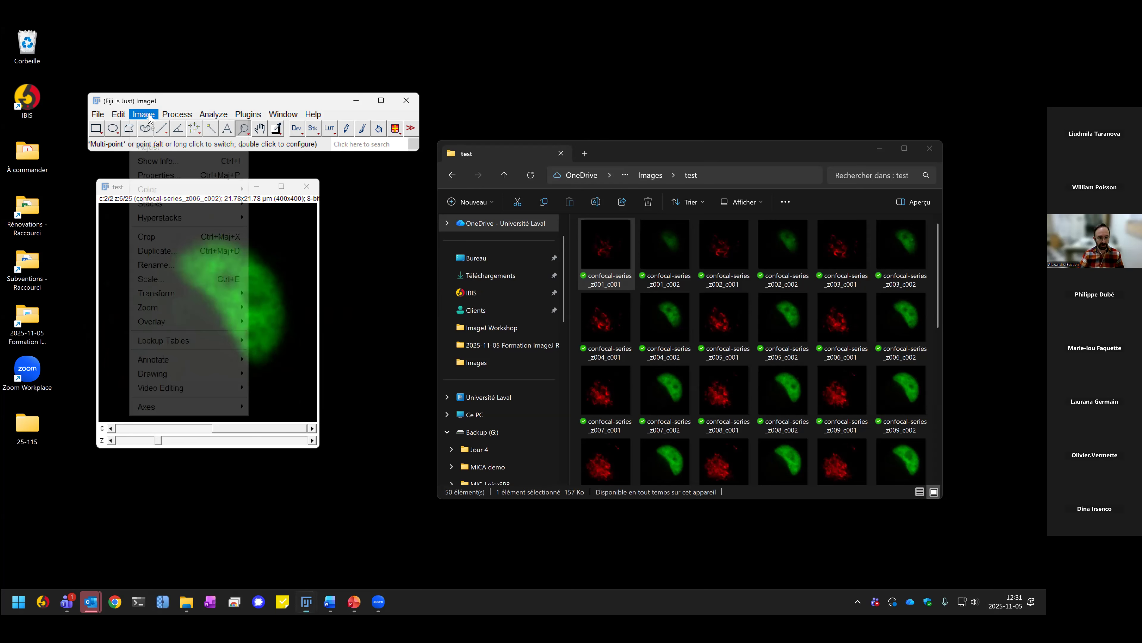
left_click(229, 323)
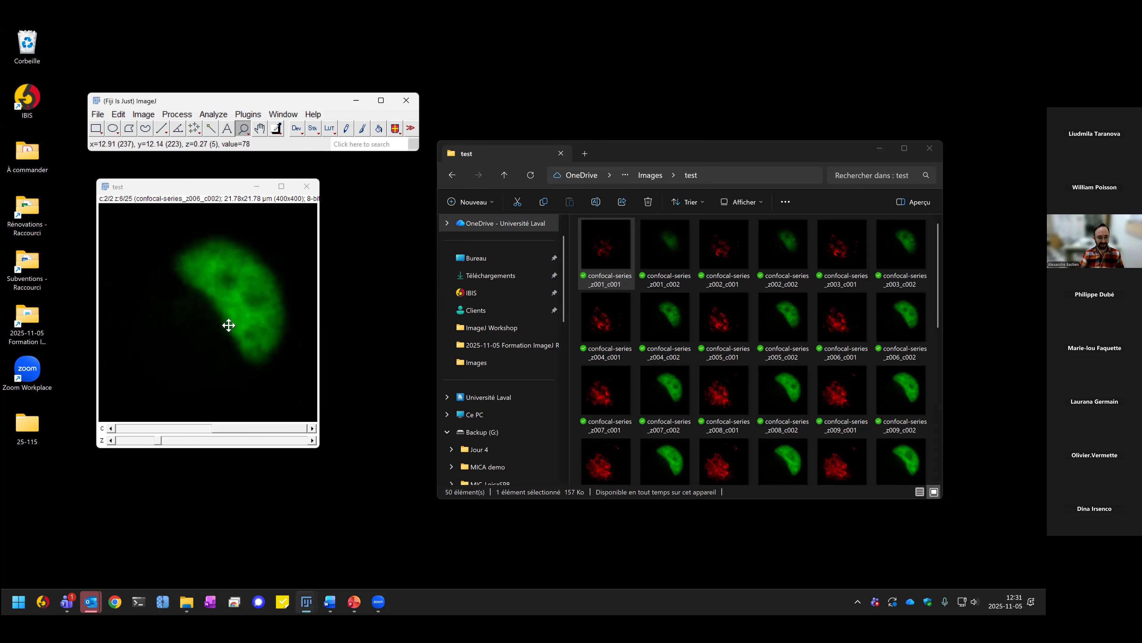
mouse_move(249, 431)
left_mouse_down()
mouse_move(155, 432)
mouse_move(229, 430)
left_mouse_up()
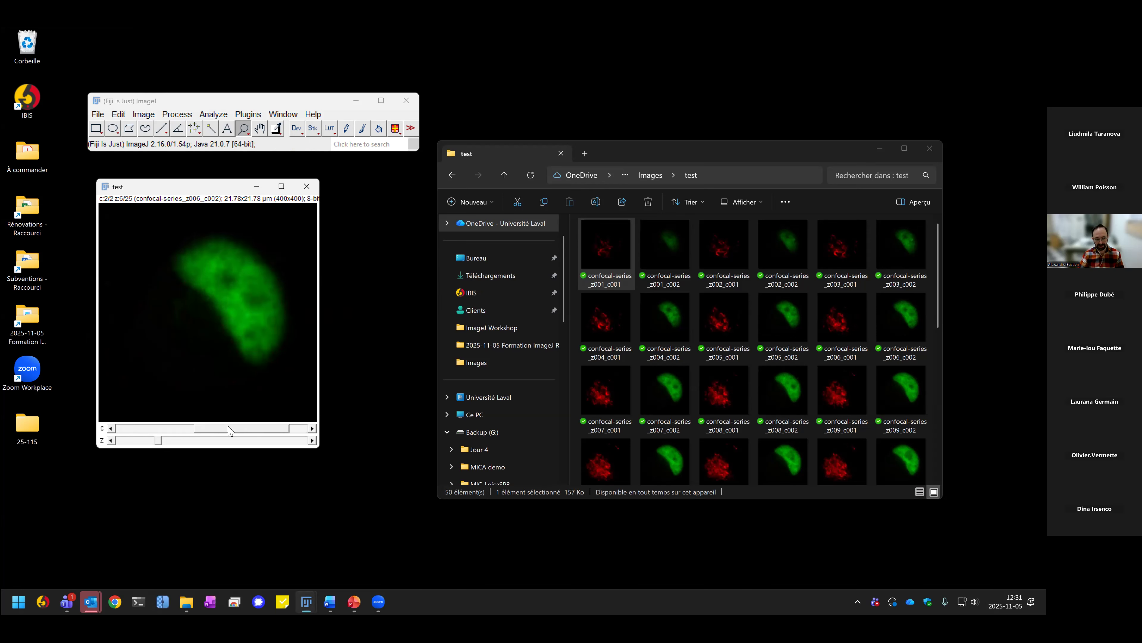
Step: Open the Channels Tool for the test hyperstack and arrange it beside the main window, clear of the file explorer
left_click(144, 114)
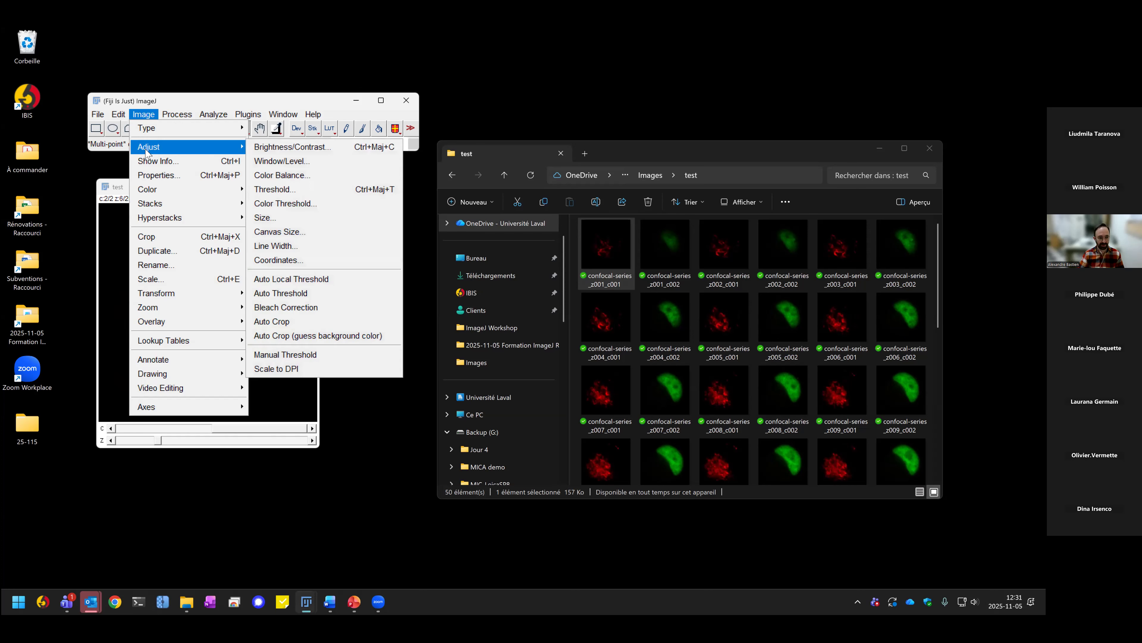
mouse_move(178, 194)
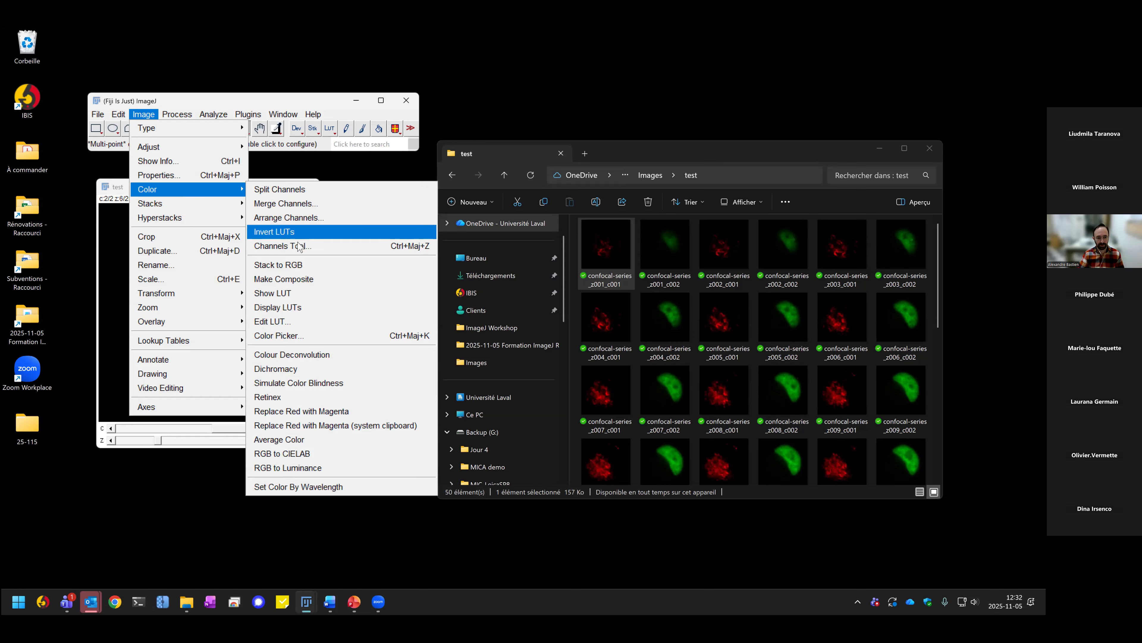
left_click(297, 246)
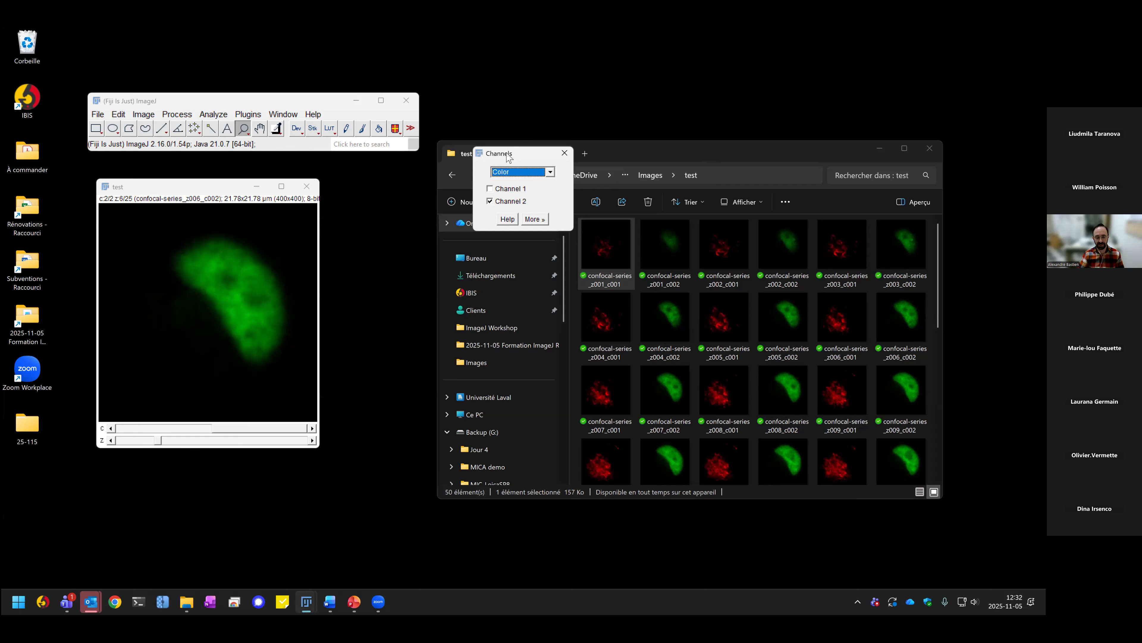
left_click_drag(506, 154, 467, 107)
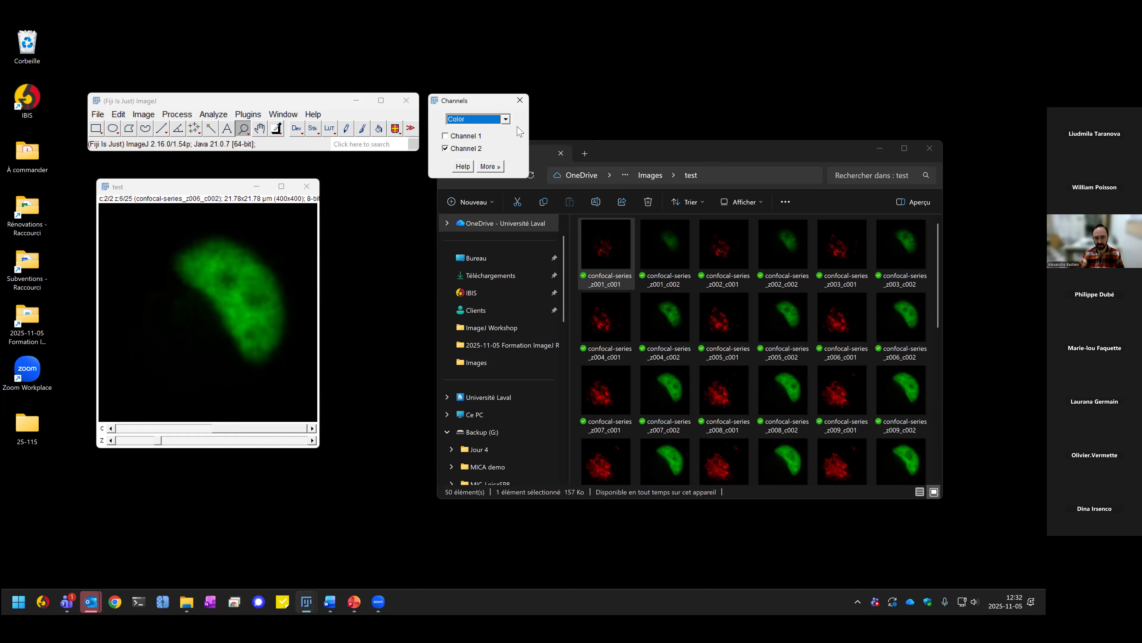
left_click_drag(613, 180, 622, 220)
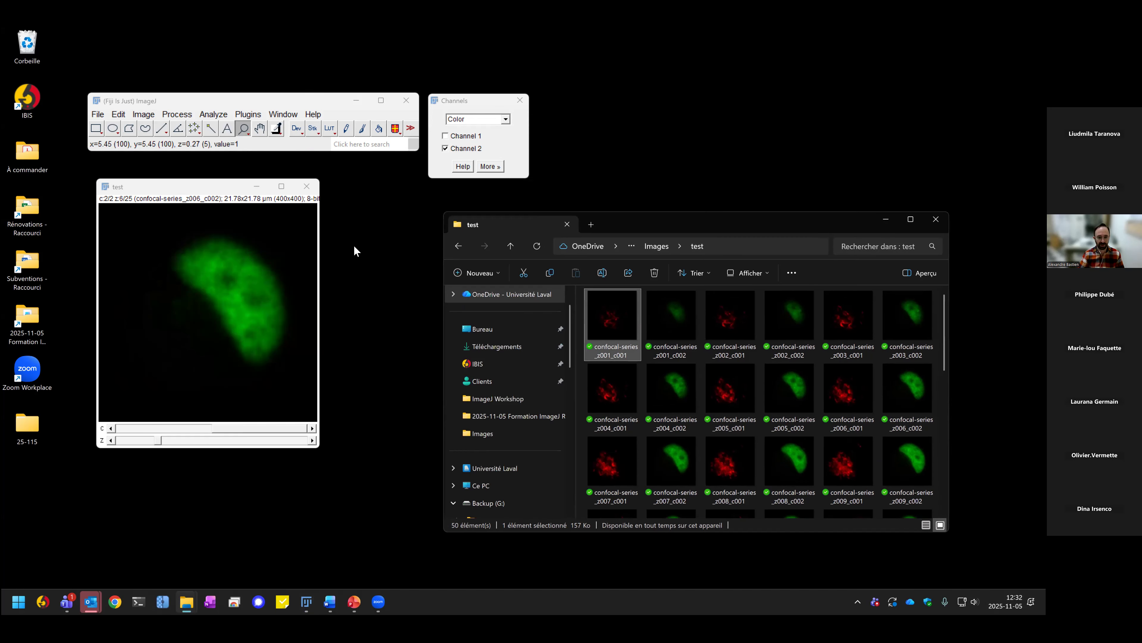
Step: Show channel 1 of the test hyperstack and set its display mode to Composite
left_click(446, 136)
left_click(445, 149)
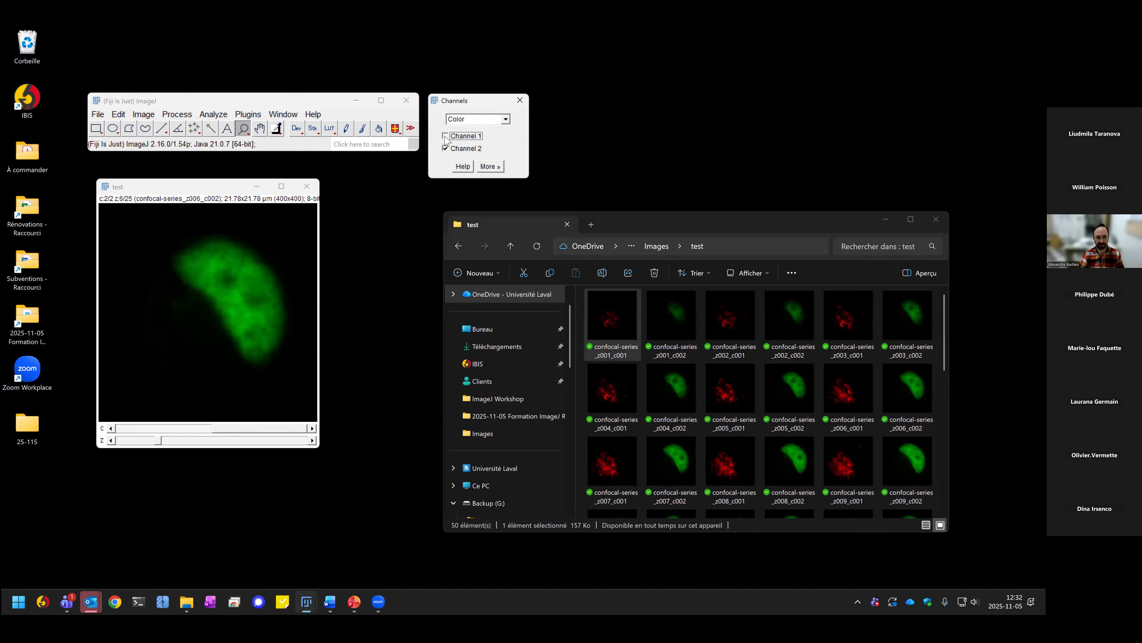
left_click(445, 136)
left_click(505, 120)
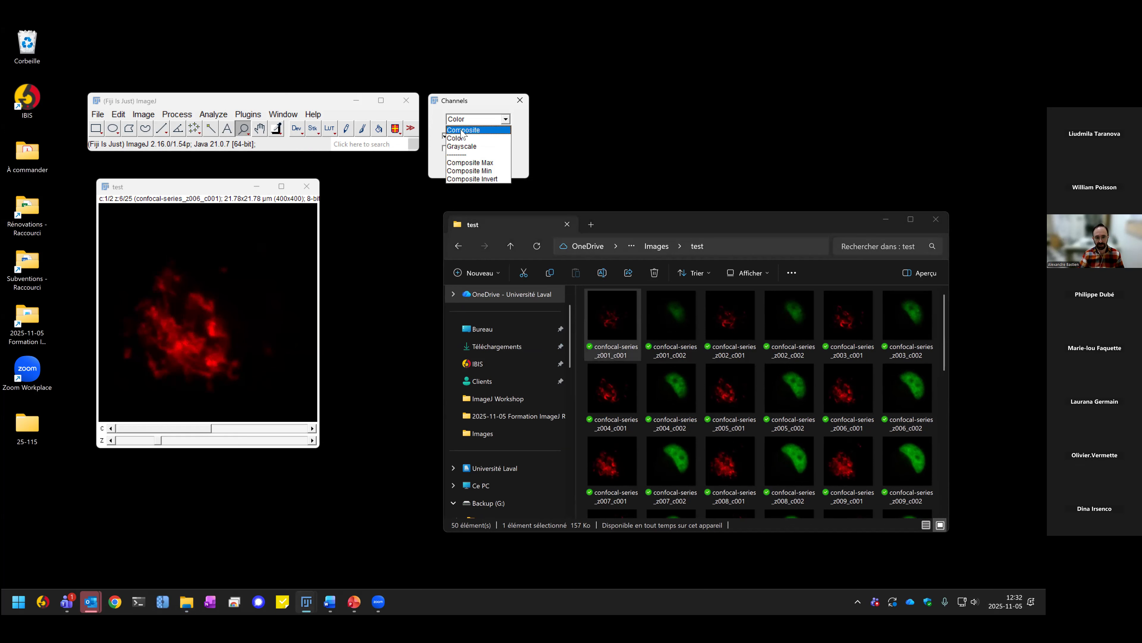
left_click(471, 131)
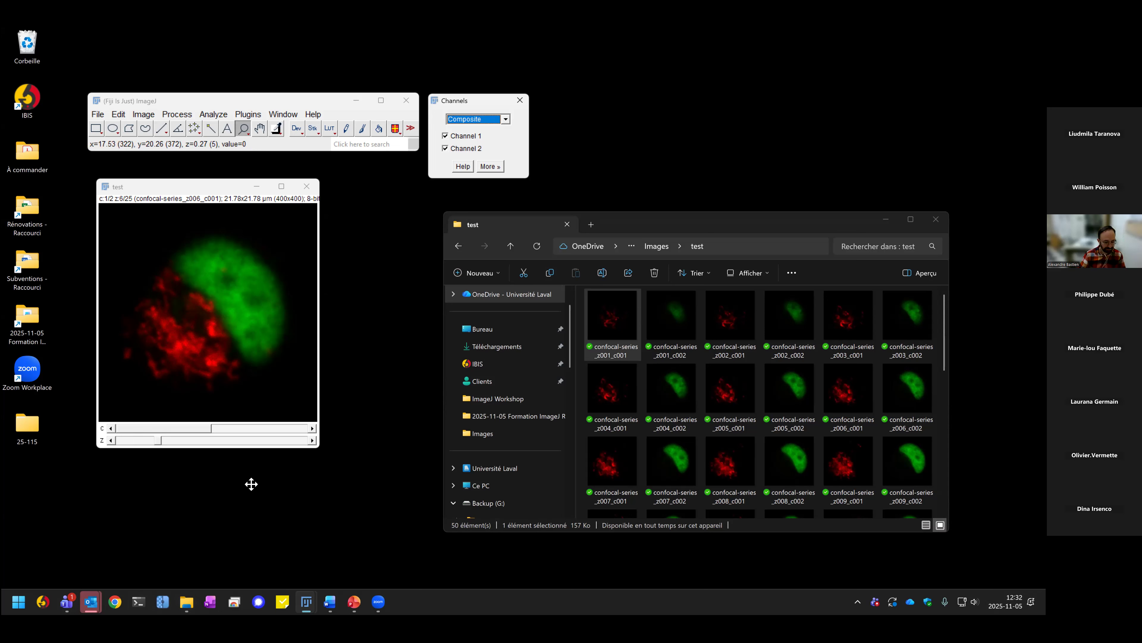
left_click(220, 198)
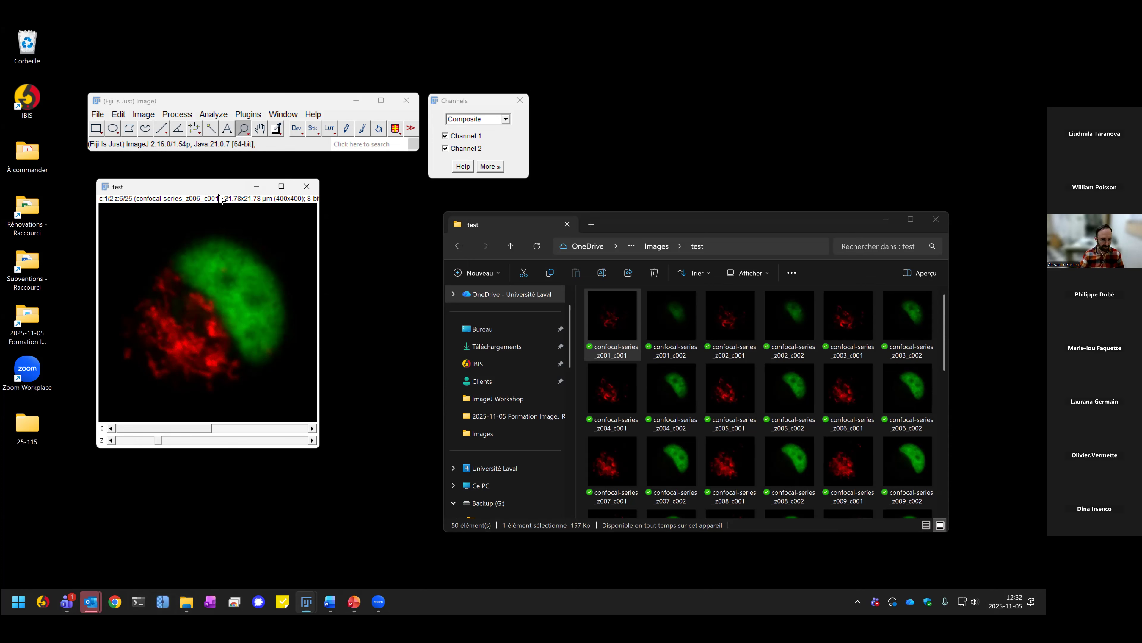
Step: Convert the test composite to an RGB stack with all 25 slices, without keeping the source, and show slice 11
left_click(140, 115)
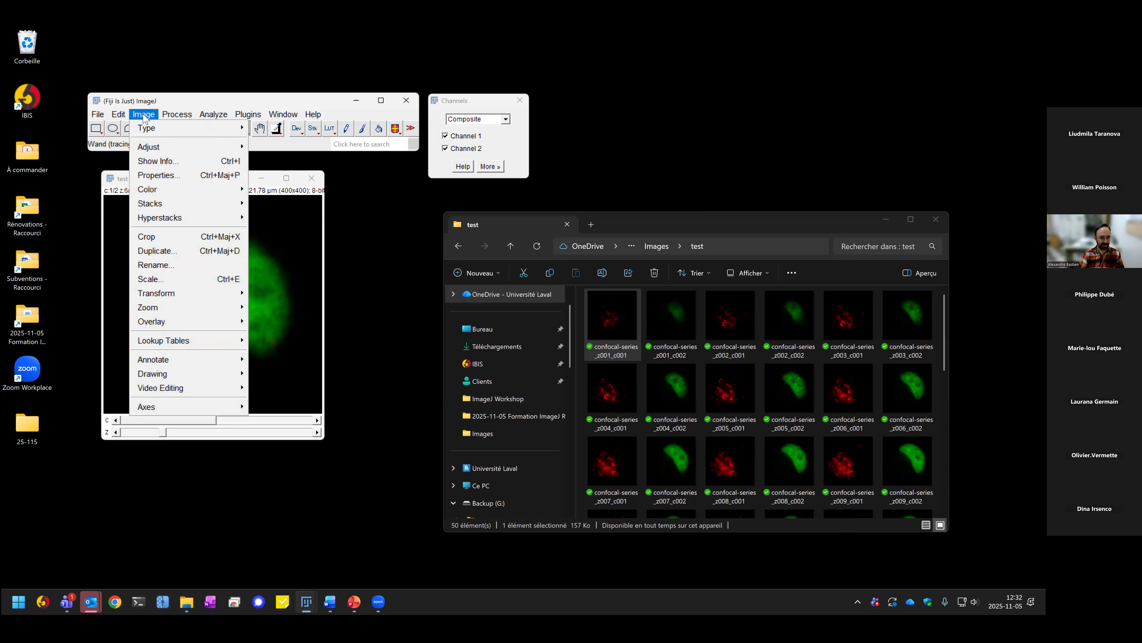
left_click(143, 116)
left_click(139, 116)
left_click(137, 116)
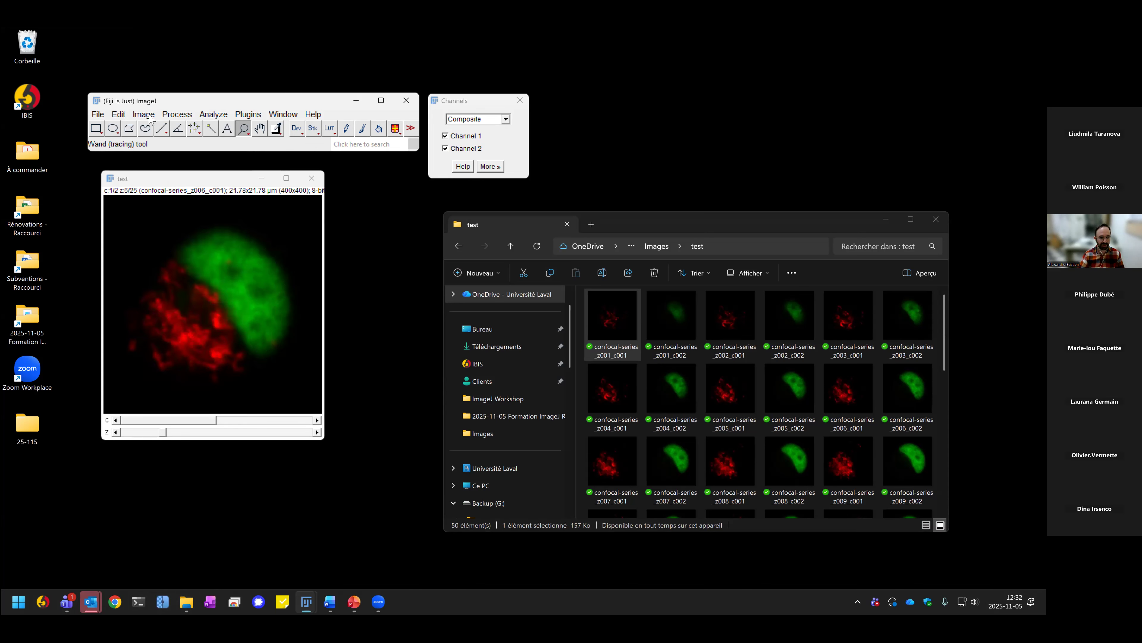
left_click(149, 116)
mouse_move(150, 130)
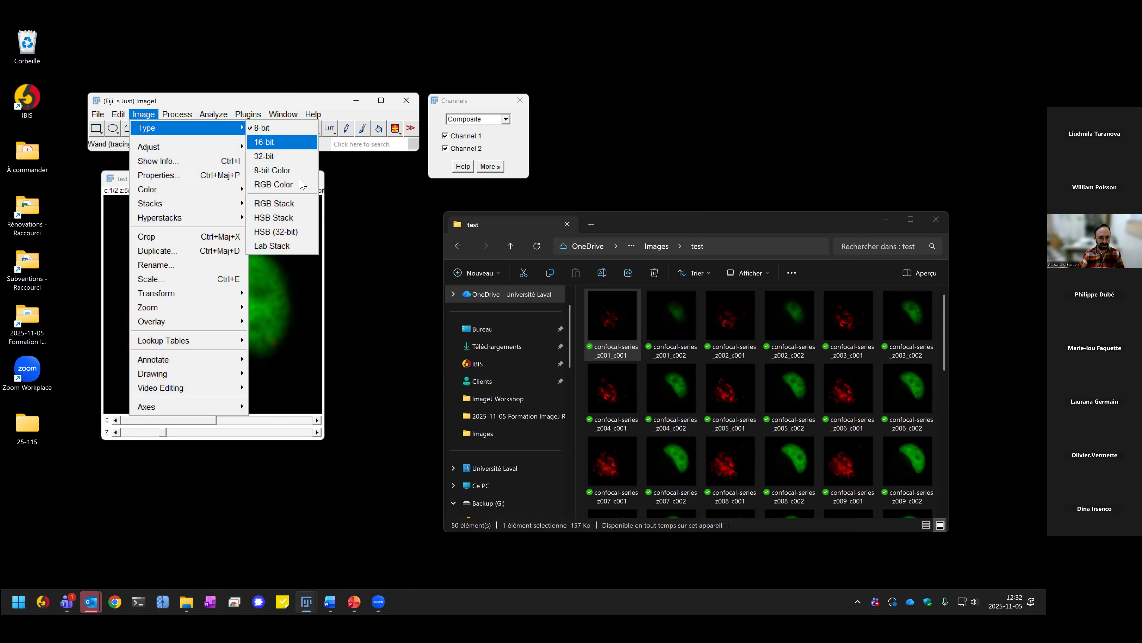
left_click(283, 186)
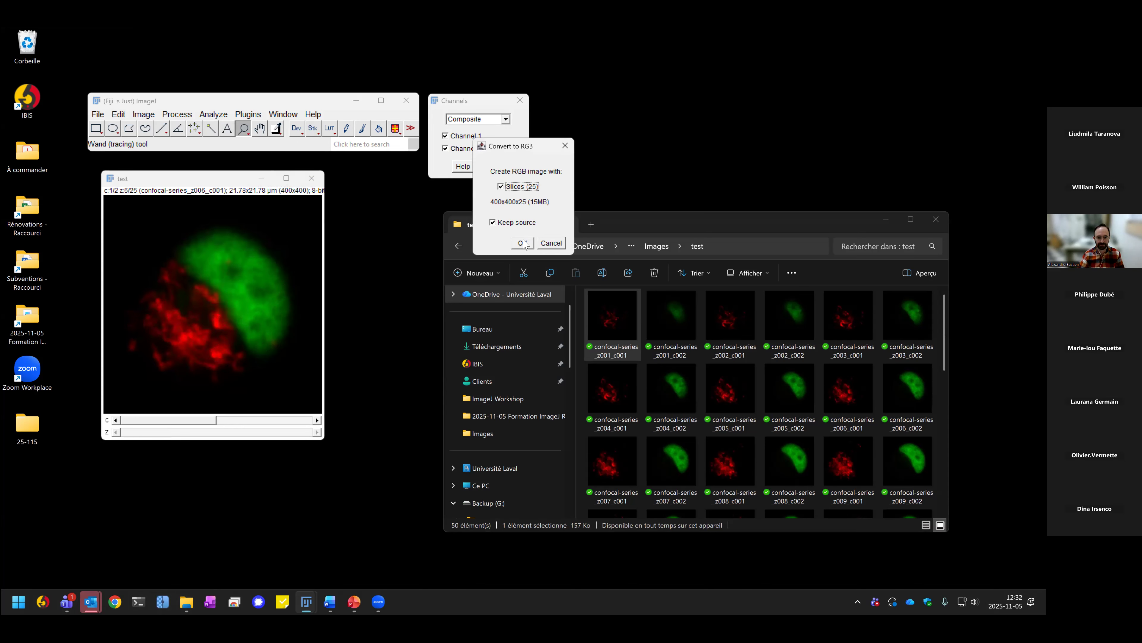
left_click(510, 225)
left_click(522, 243)
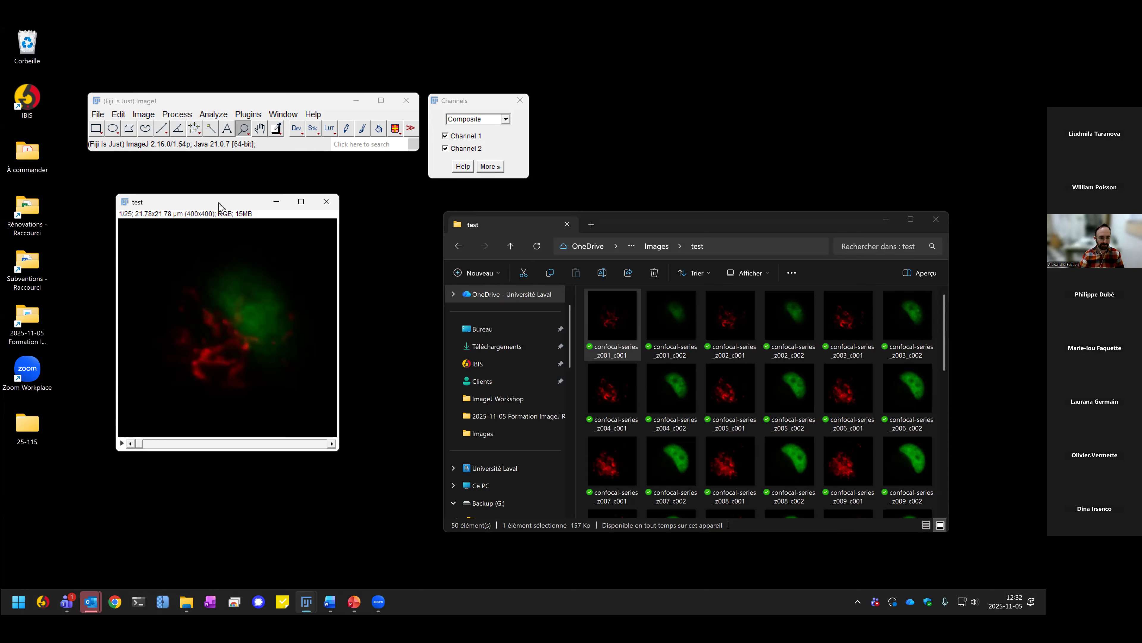
left_click_drag(120, 432, 205, 434)
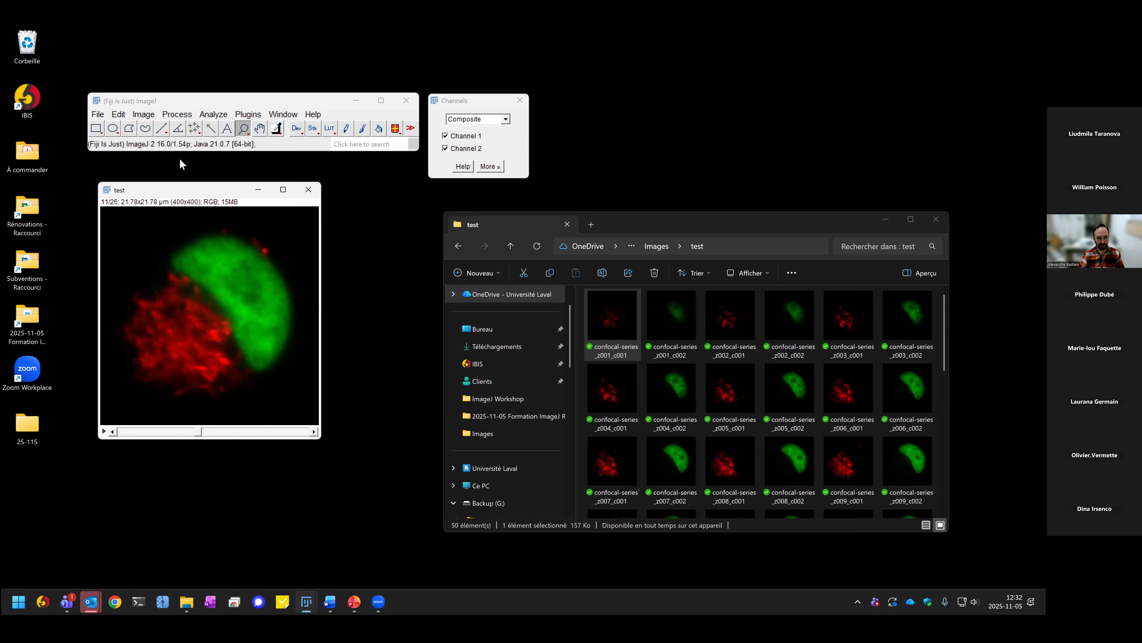
Step: Open the Confocal Series sample and place its window beside the RGB test stack for comparison
left_click(97, 114)
mouse_move(144, 185)
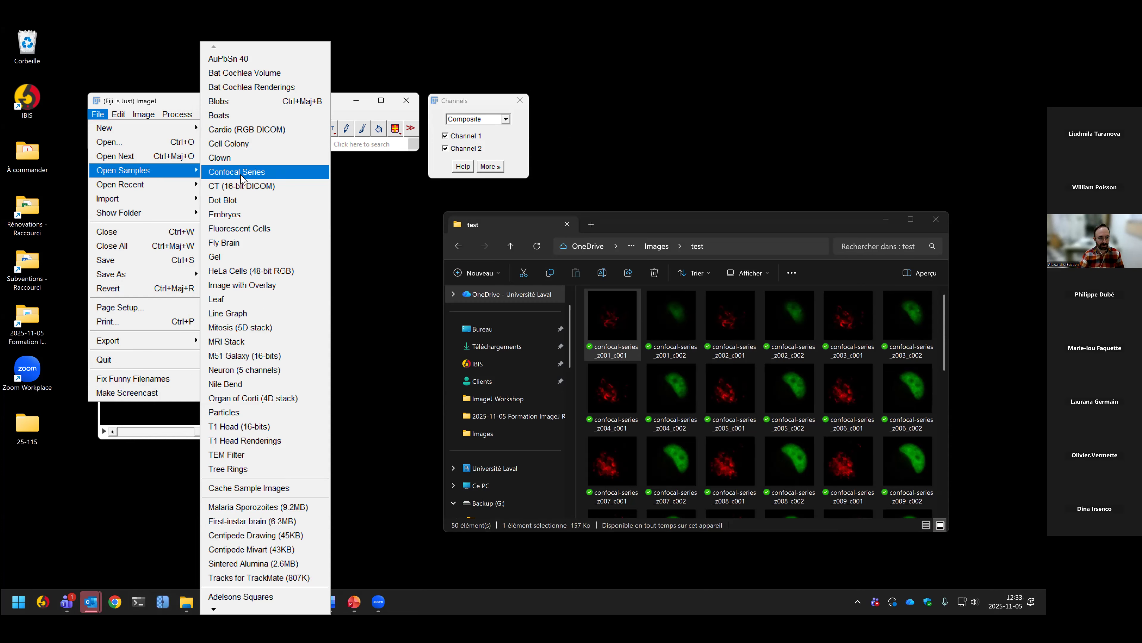
left_click(249, 181)
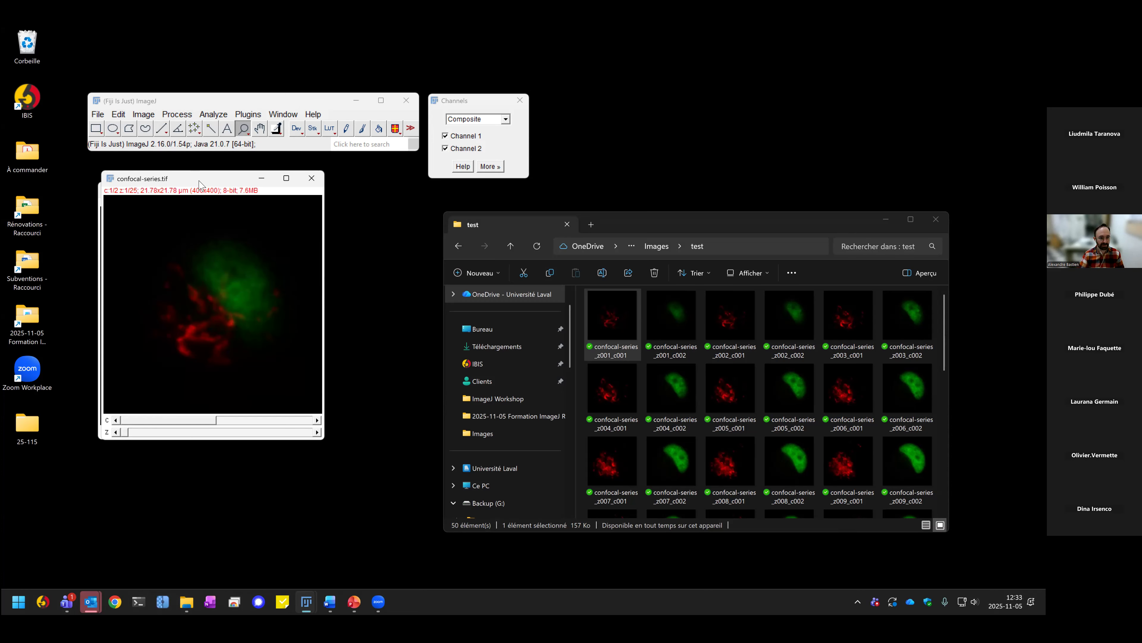
left_click_drag(200, 184, 433, 201)
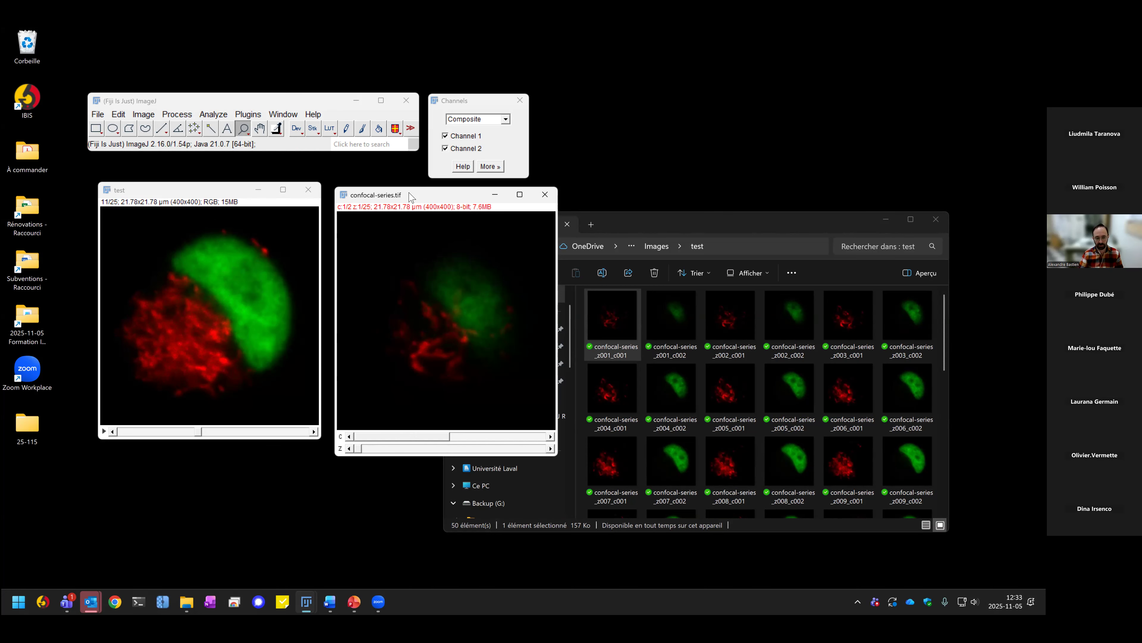
left_click_drag(411, 197, 402, 191)
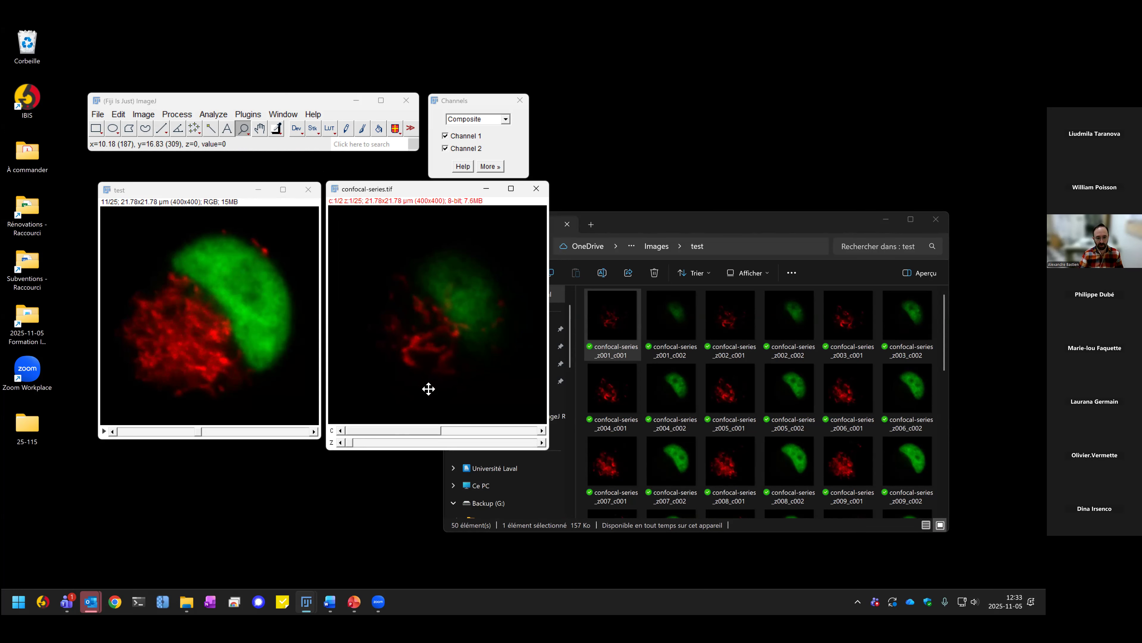
Step: Apply the Magenta LUT to channel 1 and the Cyan LUT to channel 2 of confocal-series.tif, and show slice 13
left_click(332, 130)
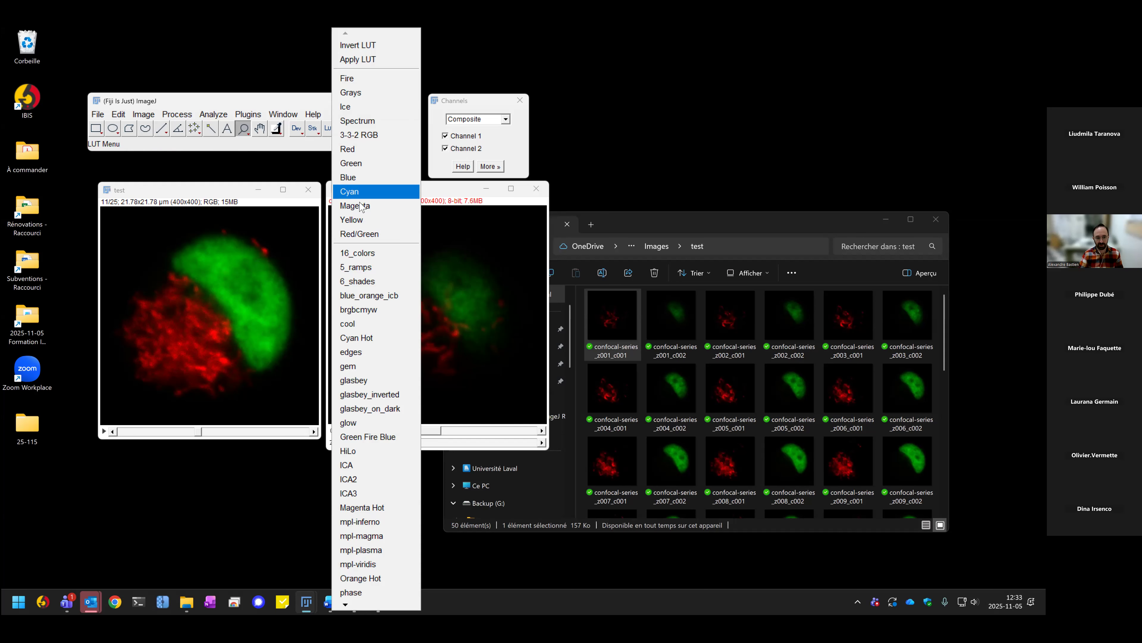
left_click(379, 207)
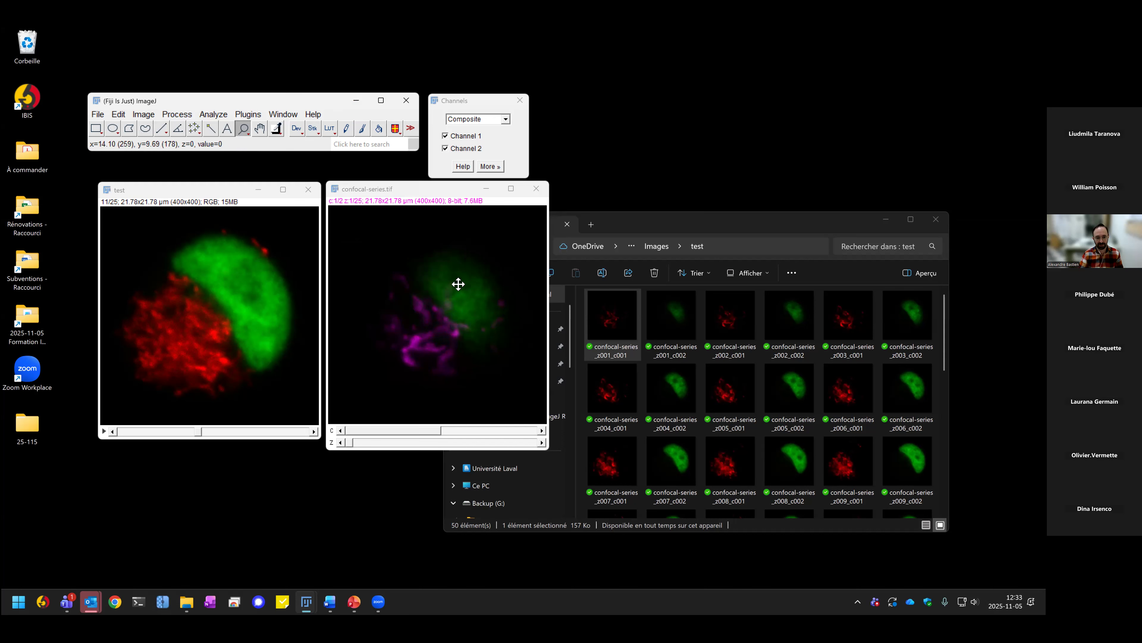
left_click(515, 431)
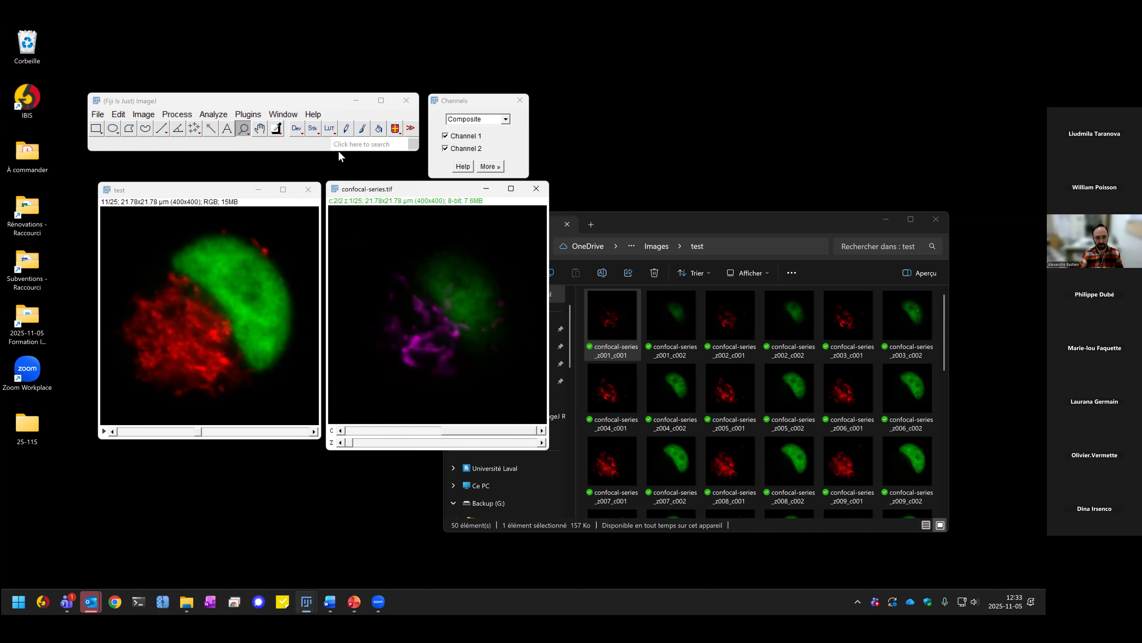
left_click(332, 129)
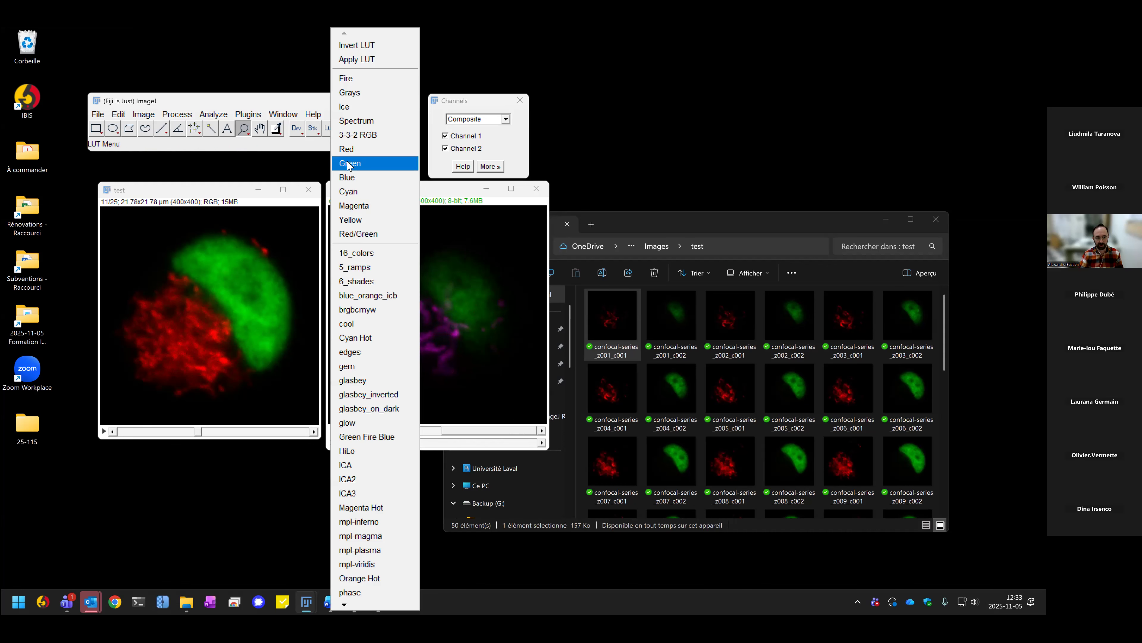
left_click(360, 191)
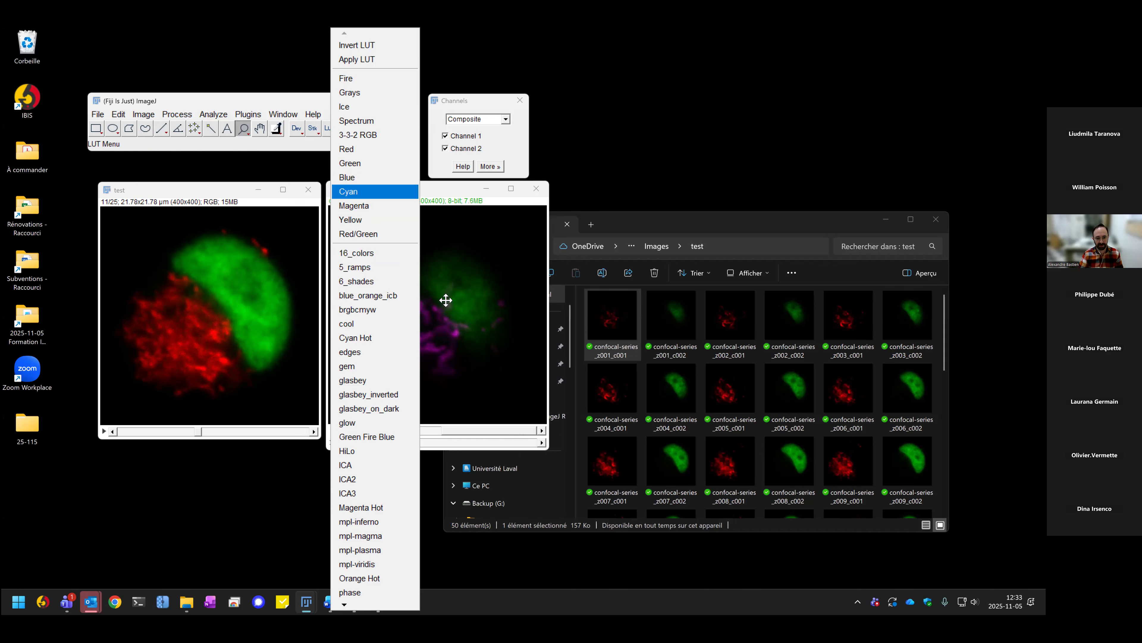
left_click_drag(352, 443, 442, 442)
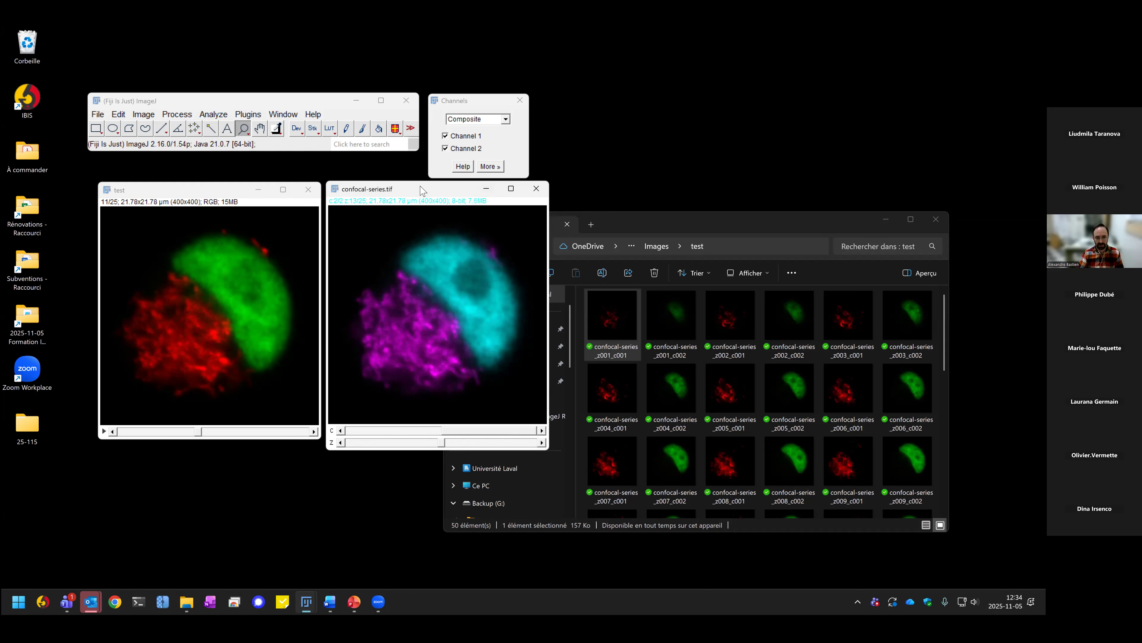
Step: Close confocal-series.tif and convert the RGB test stack into separate images
left_click_drag(423, 194, 431, 195)
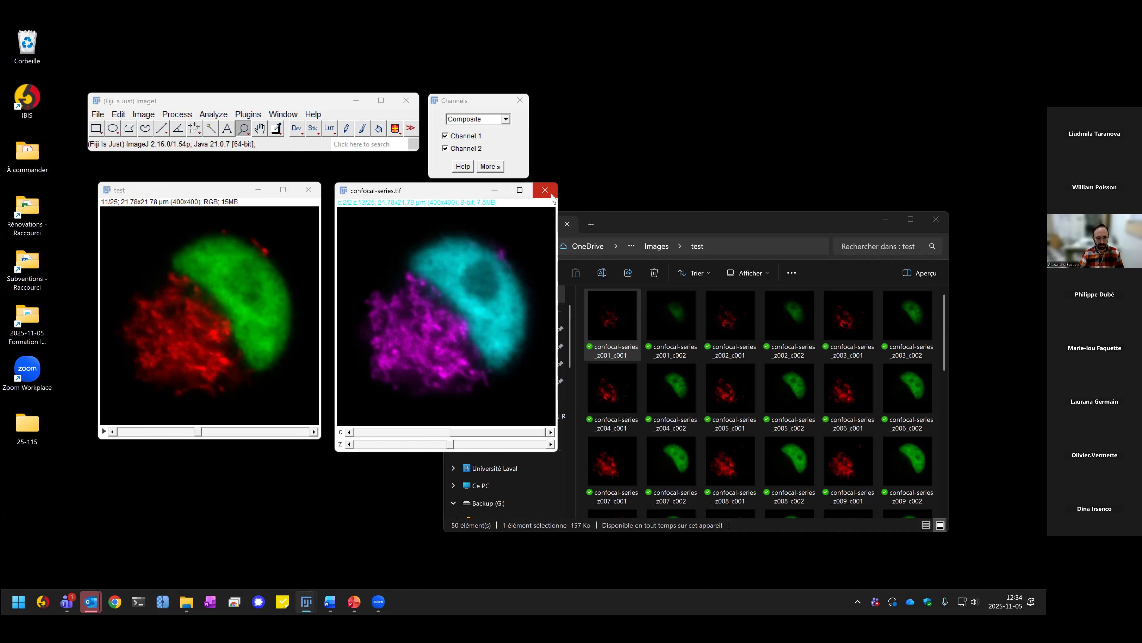
left_click_drag(184, 192, 157, 188)
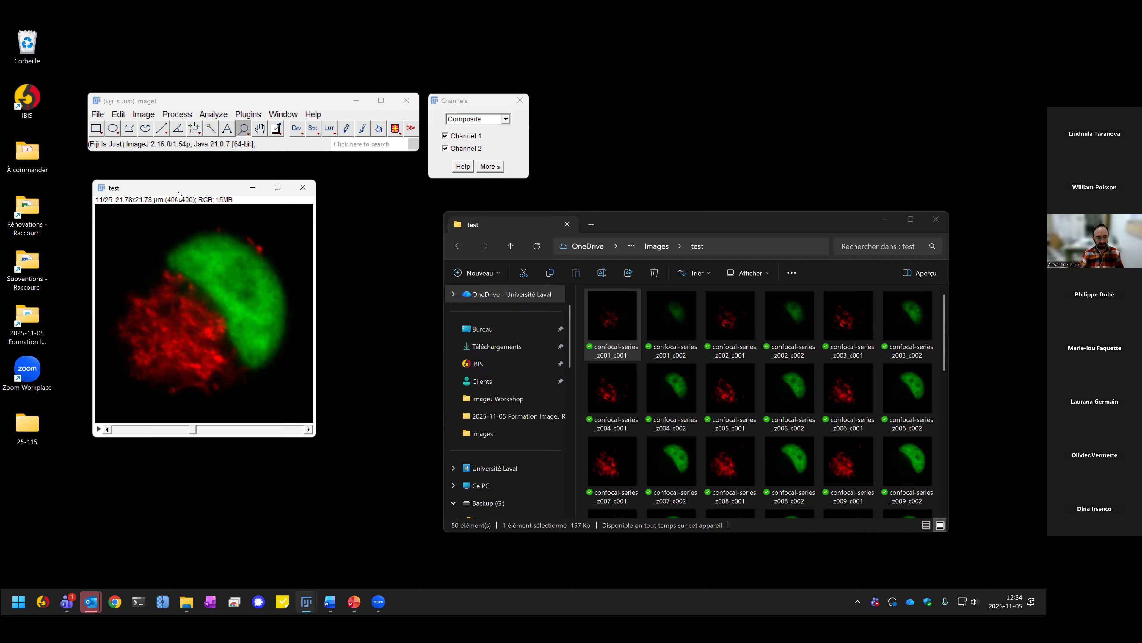
left_click(315, 131)
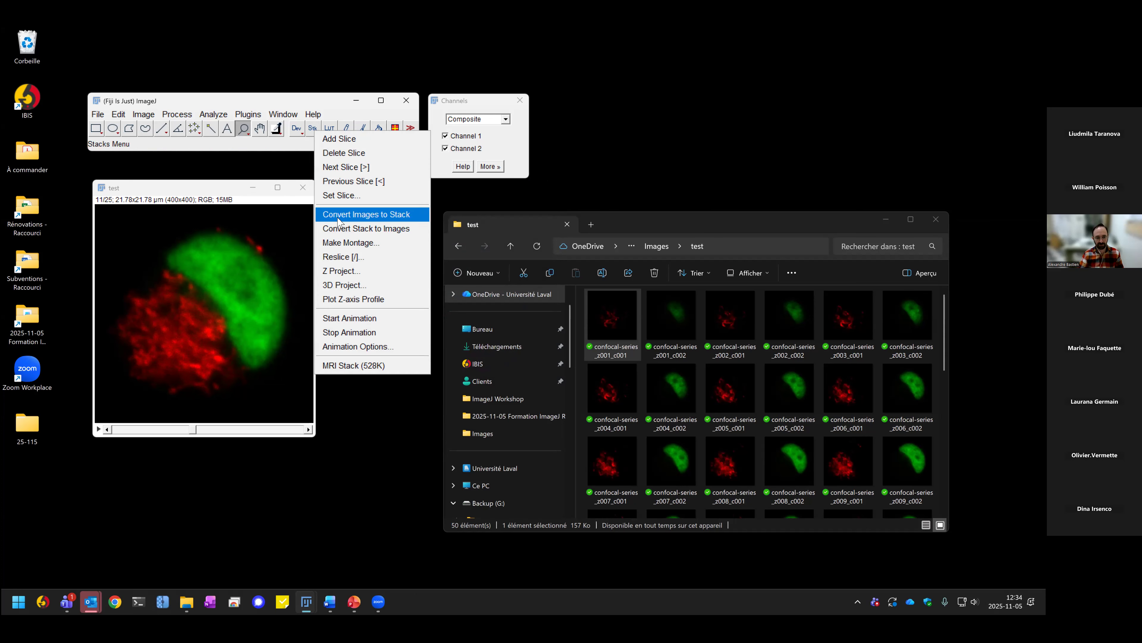
left_click(344, 228)
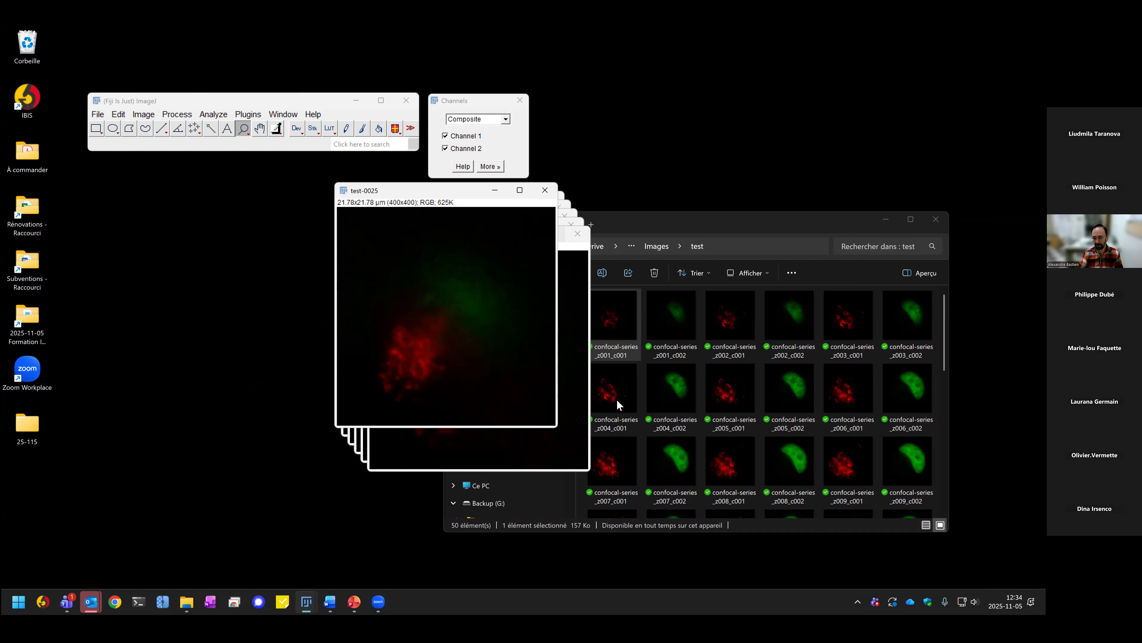
Step: Tile the separate test image windows across the screen and rearrange them in a cascade
left_click(283, 114)
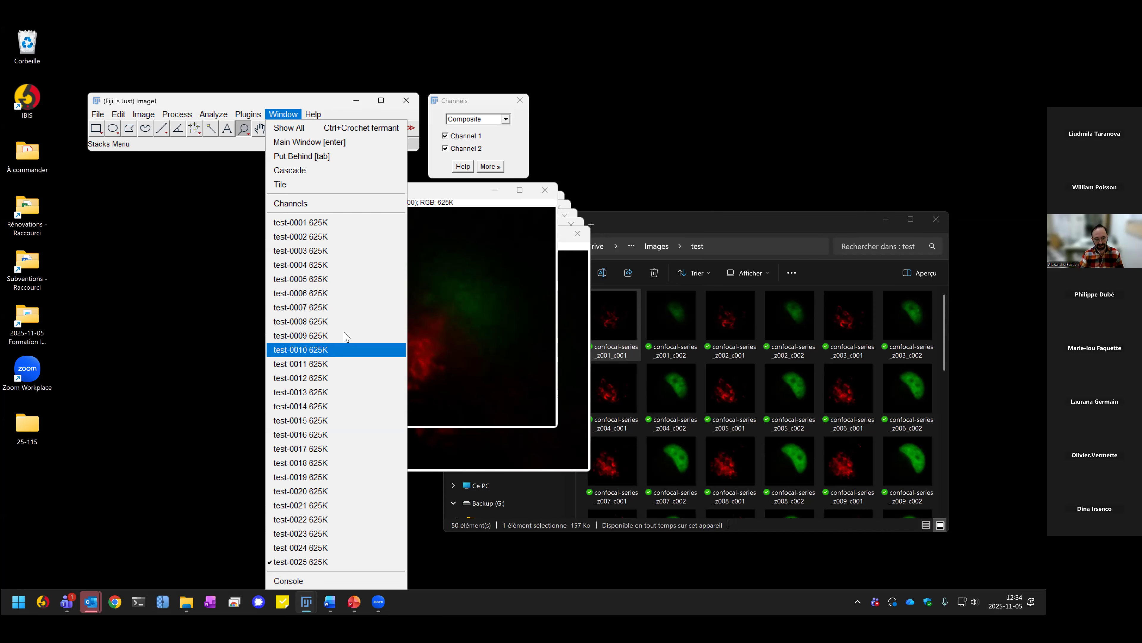
left_click(290, 185)
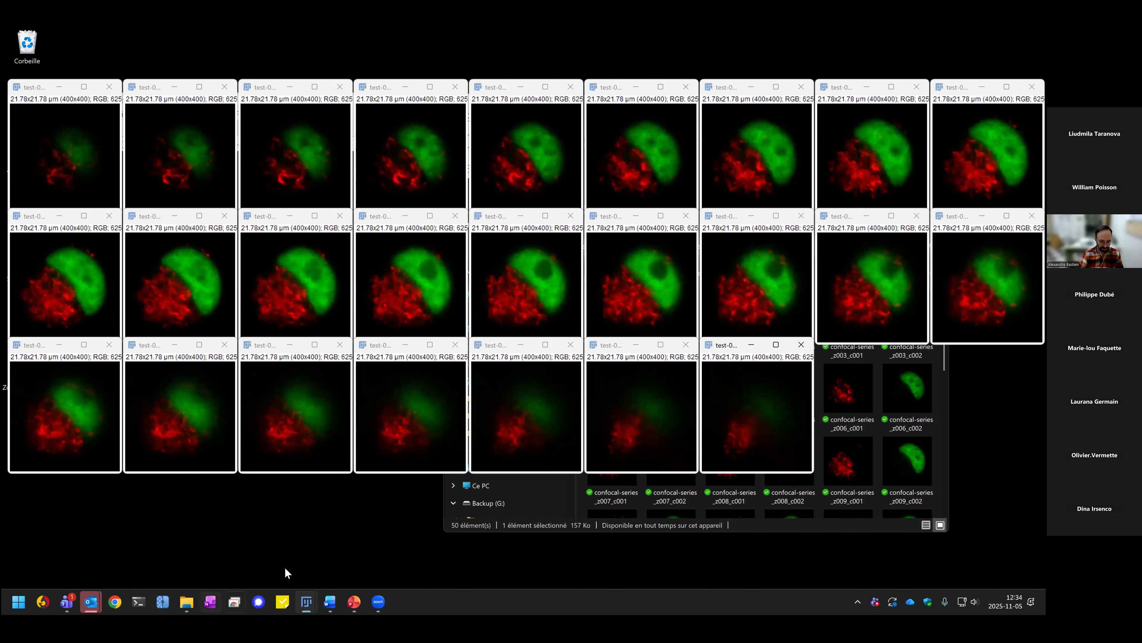
left_click(305, 601)
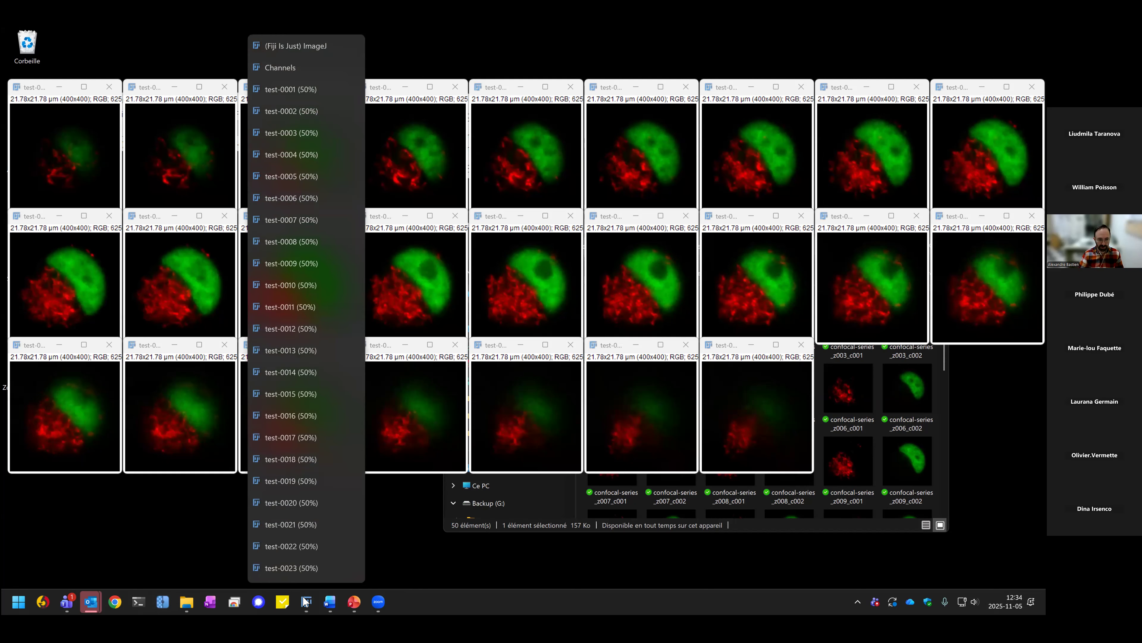
left_click(312, 45)
left_click(283, 116)
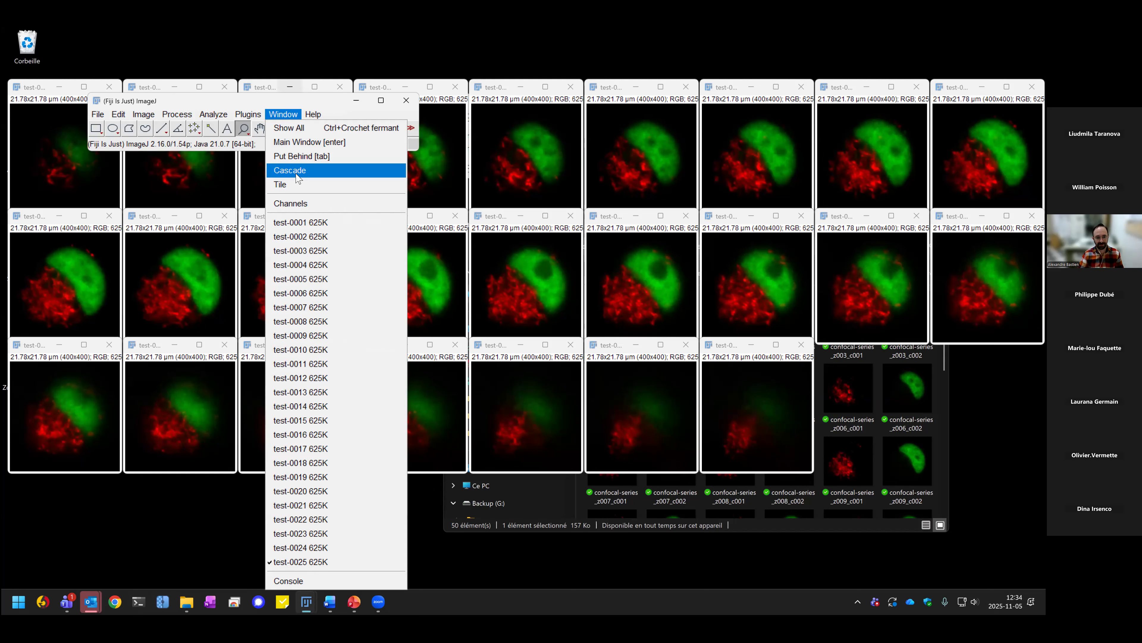
left_click(297, 173)
Step: Move the main window clear of the cascaded test images and close all of them
left_click(286, 104)
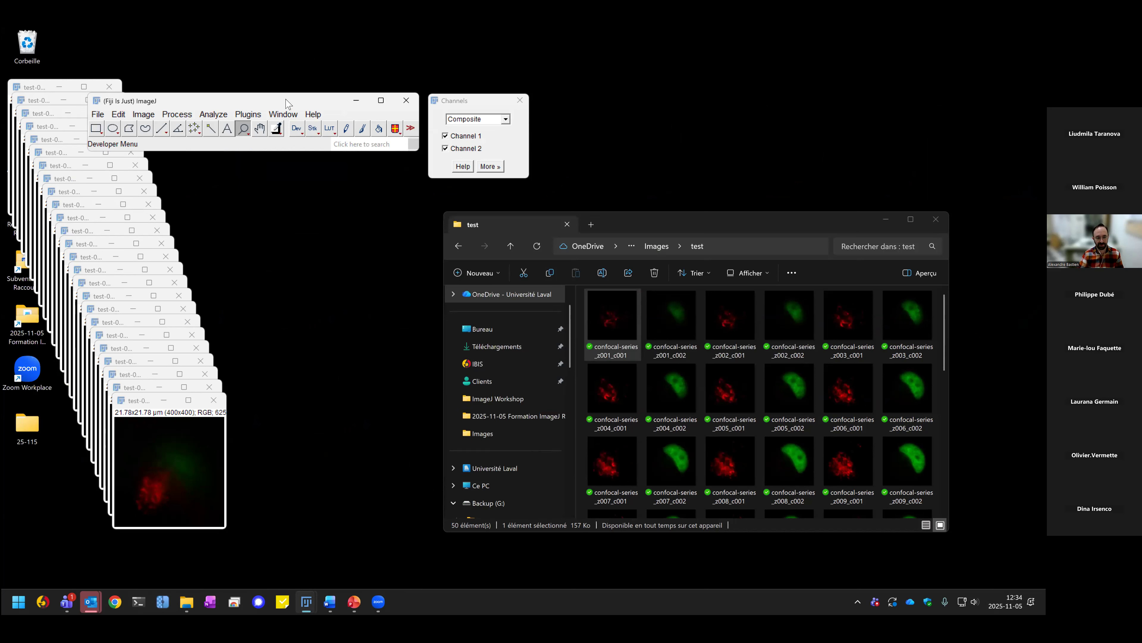
left_click_drag(286, 103, 371, 101)
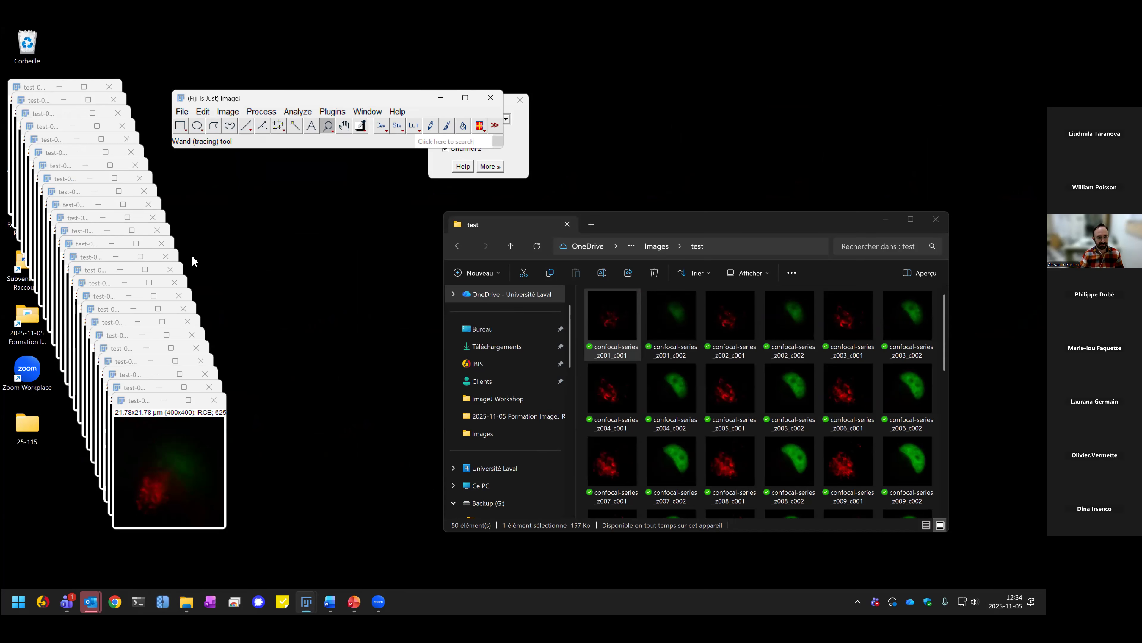
left_click(219, 402)
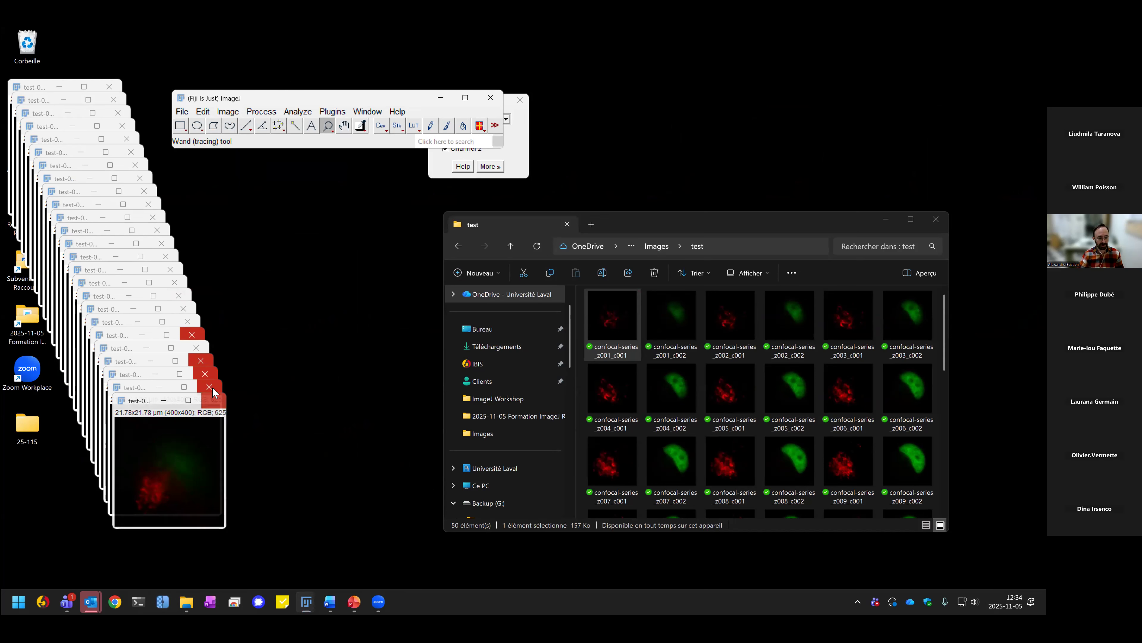
left_click(210, 388)
left_click(204, 375)
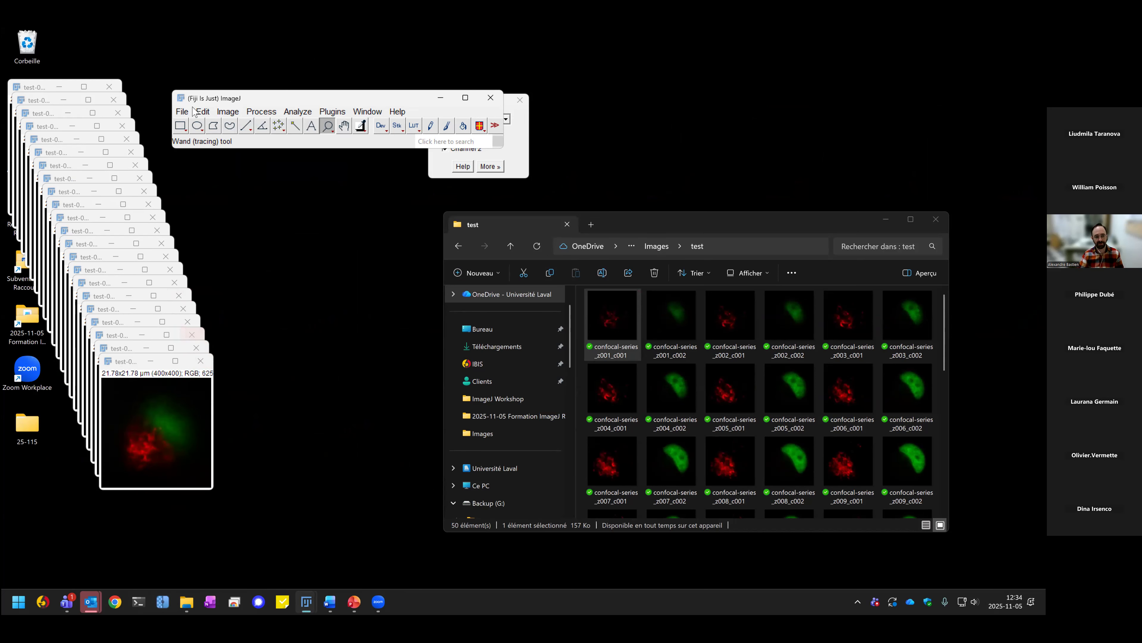
left_click(161, 103)
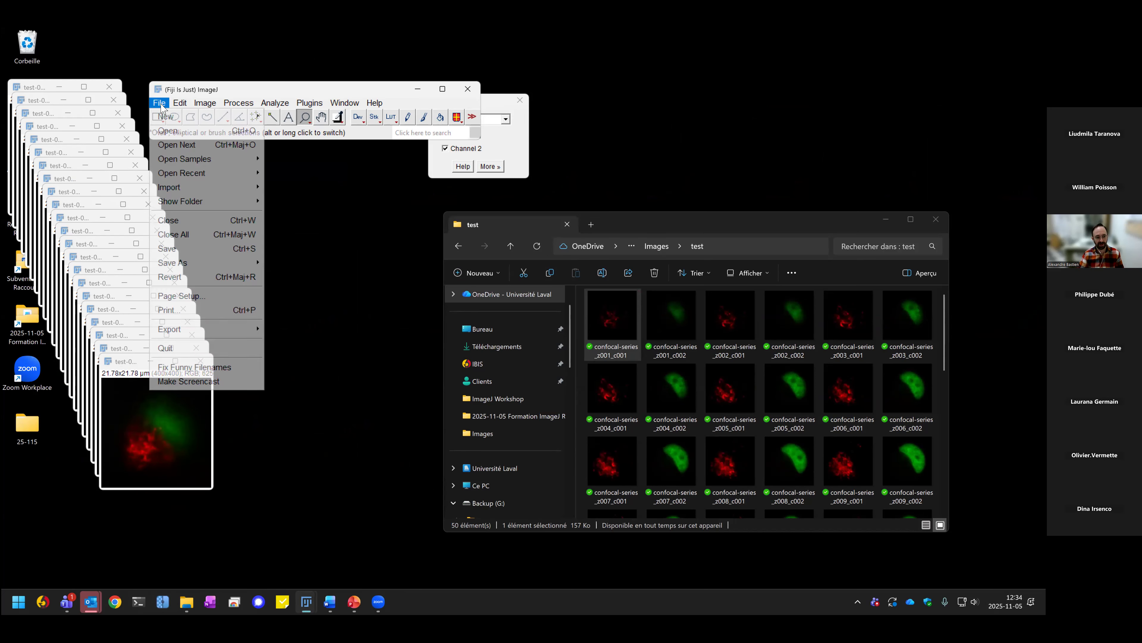
left_click(196, 238)
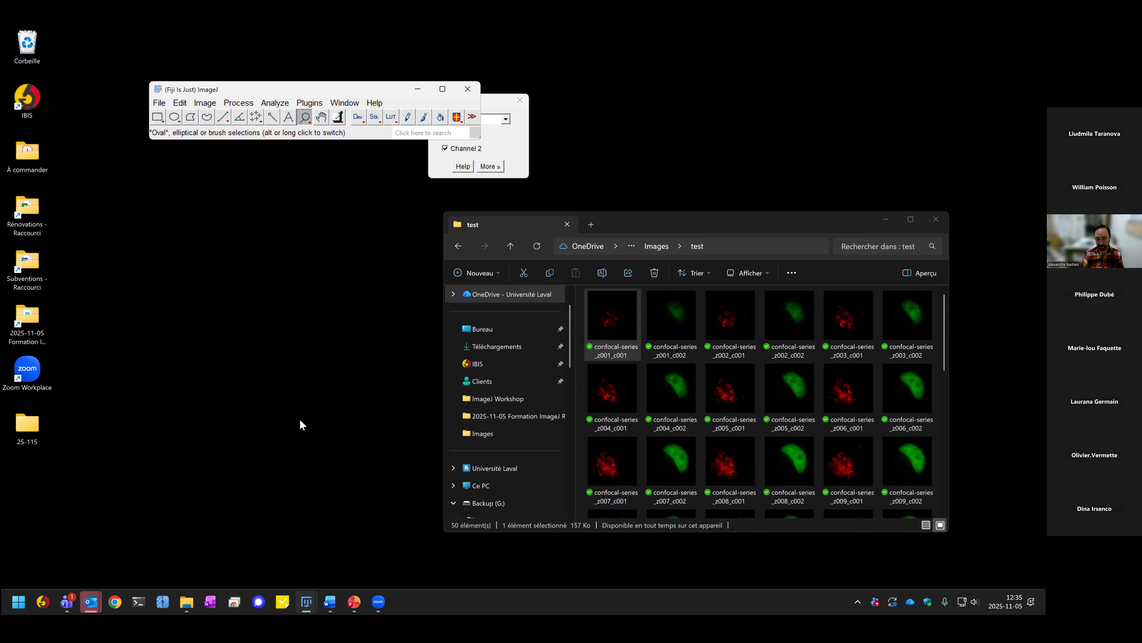
Step: Return the file explorer to the Images folder and open the Mitosis (5D stack) sample, enlarged to 150%
left_click(657, 245)
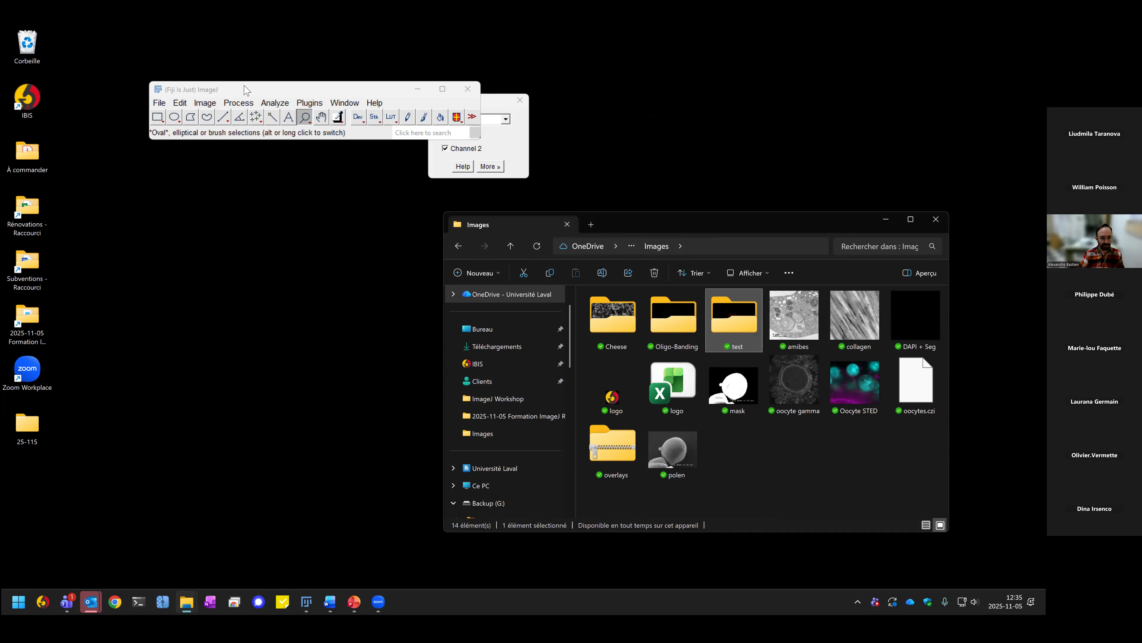
left_click(92, 103)
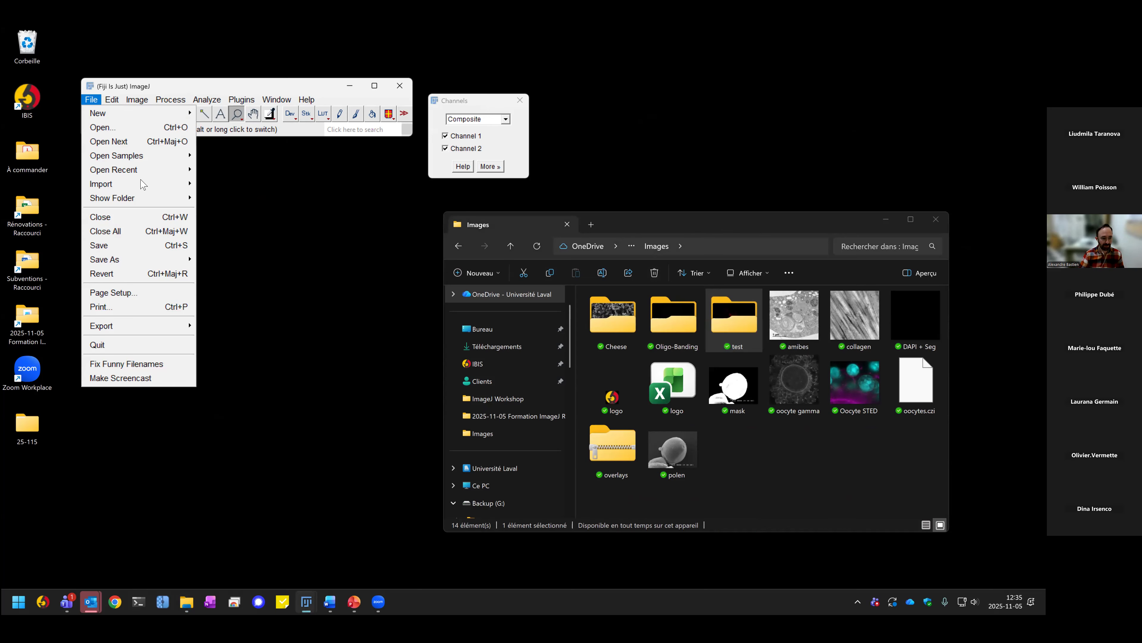
mouse_move(146, 156)
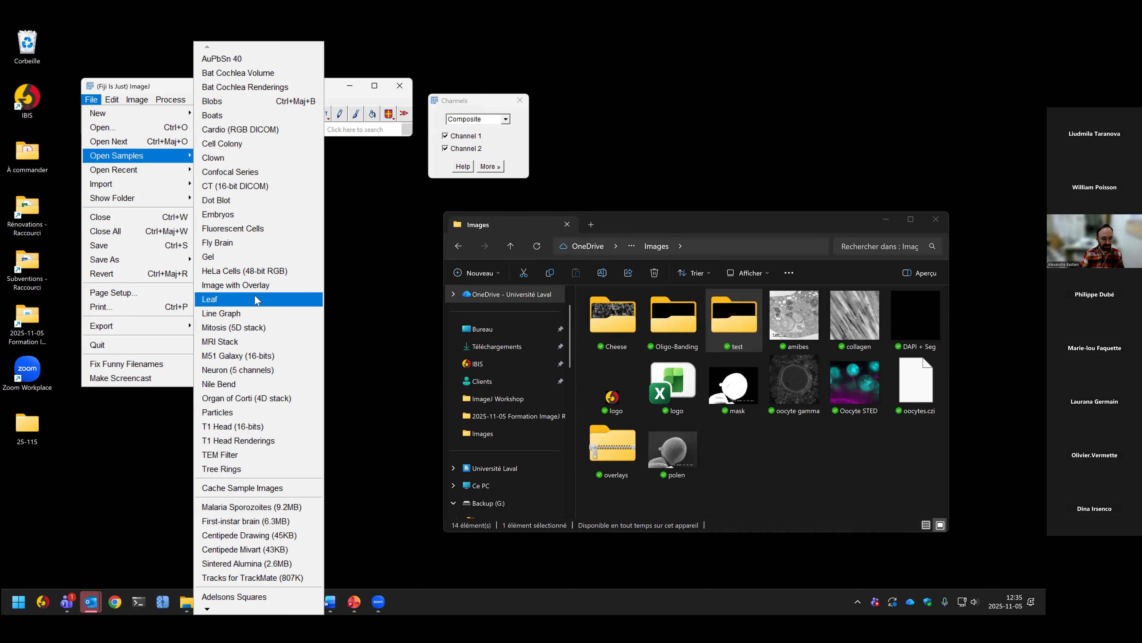
left_click(243, 329)
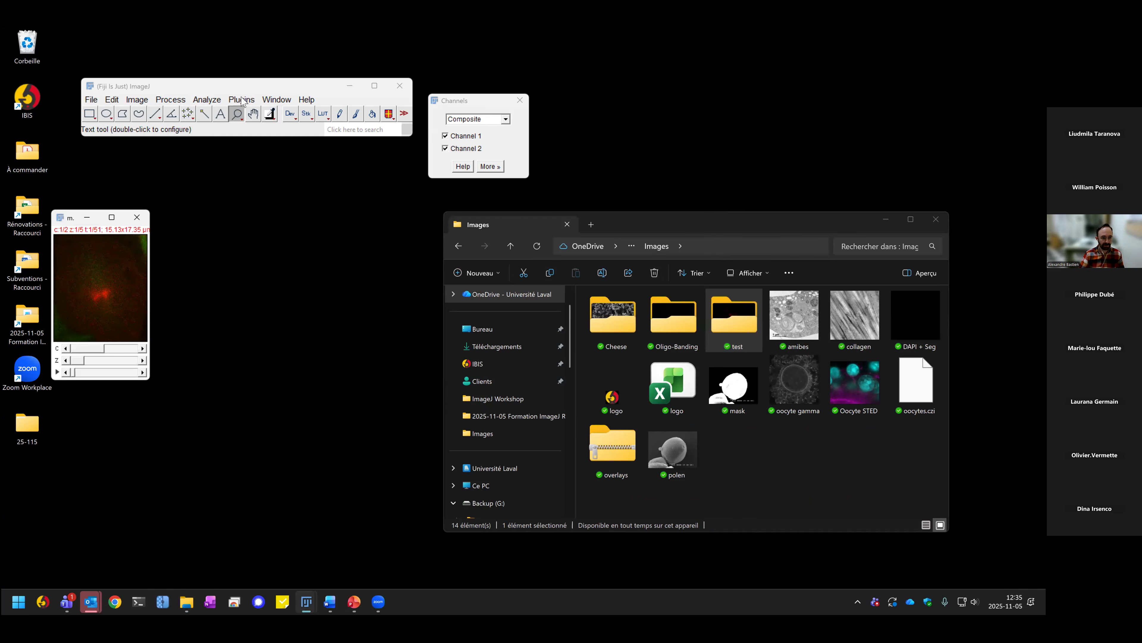
left_click(103, 301)
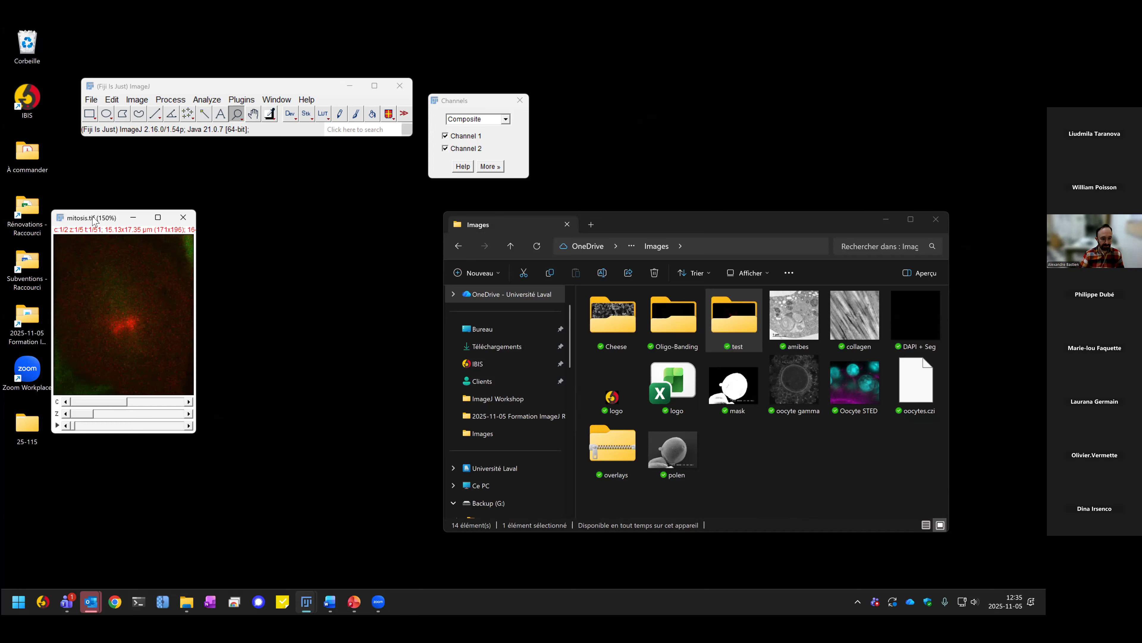
Step: Enlarge the mitosis image to 200% and browse its Z slices and time frames, stopping at slice 3, frame 9
left_click(139, 309)
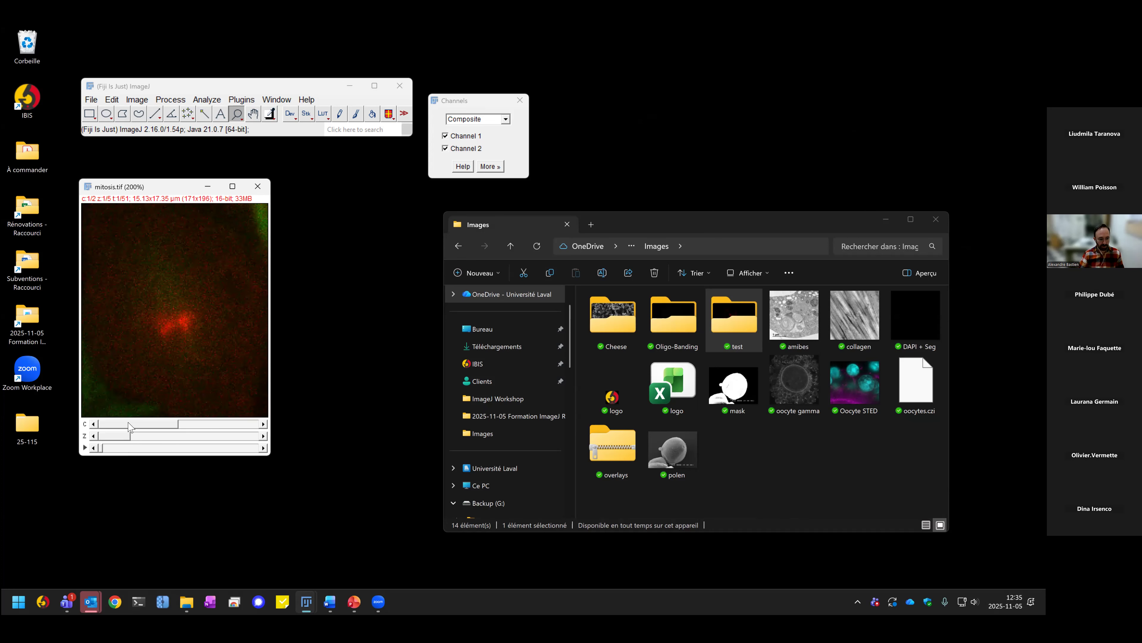
left_click_drag(133, 427, 193, 441)
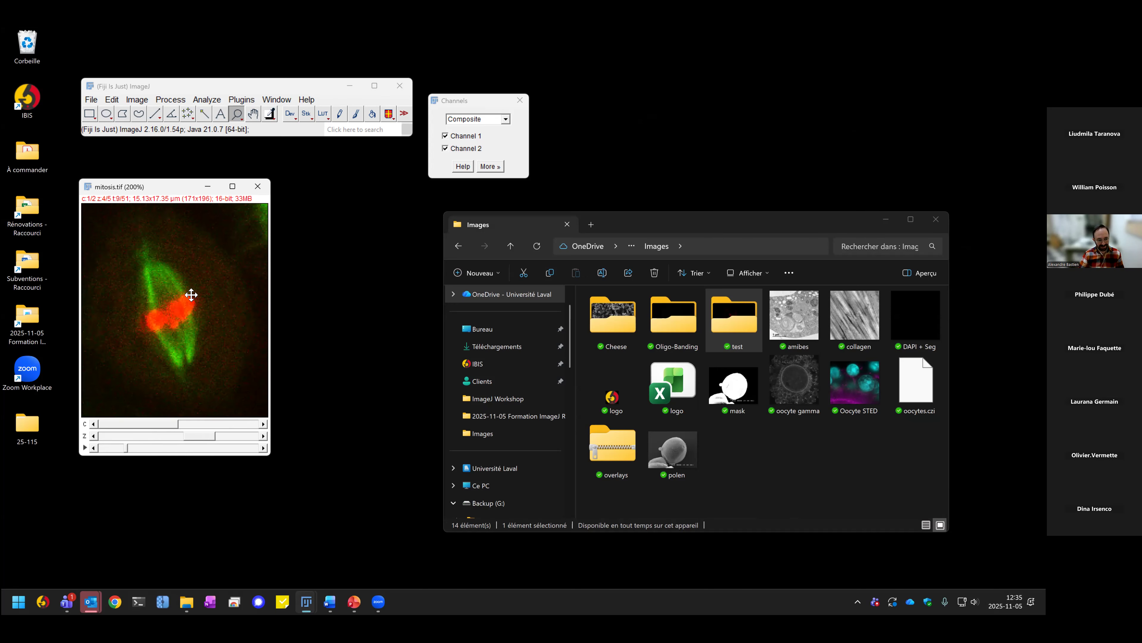
scroll(191, 295, "up", 1)
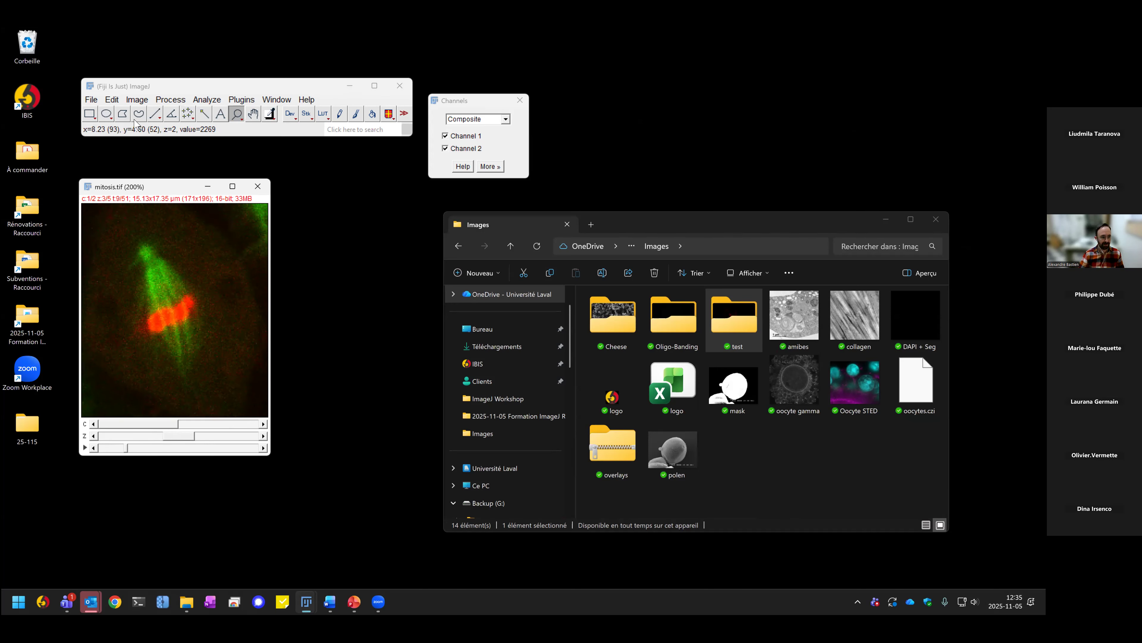
Step: Open the Brightness/Contrast adjustment, try automatic contrast on both mitosis channels, and reset each channel's display range
left_click(137, 99)
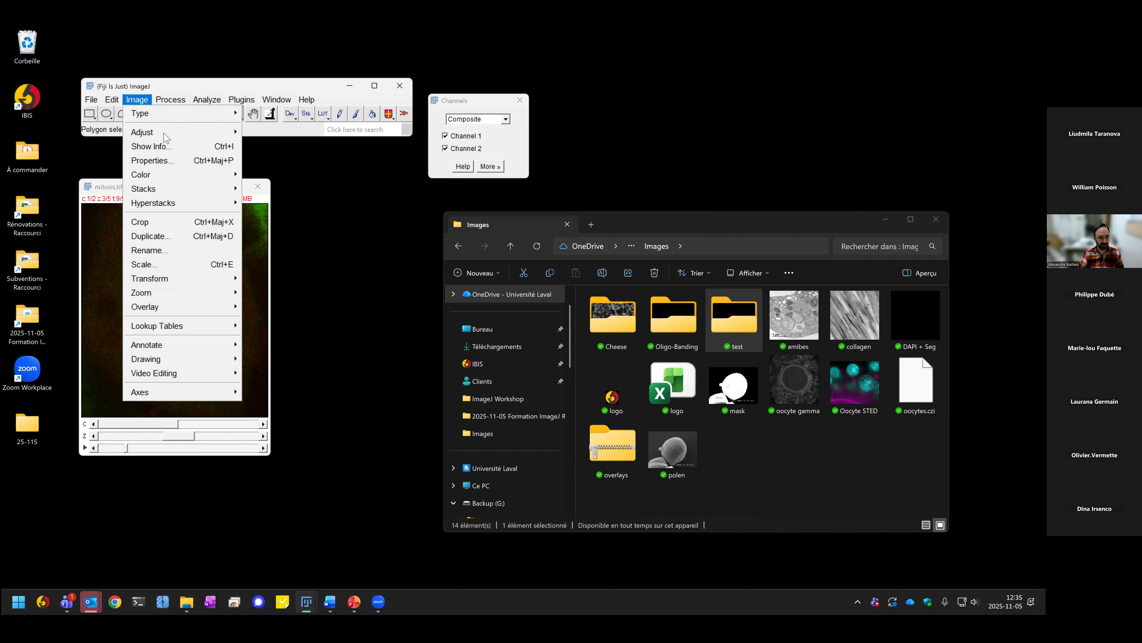
mouse_move(166, 132)
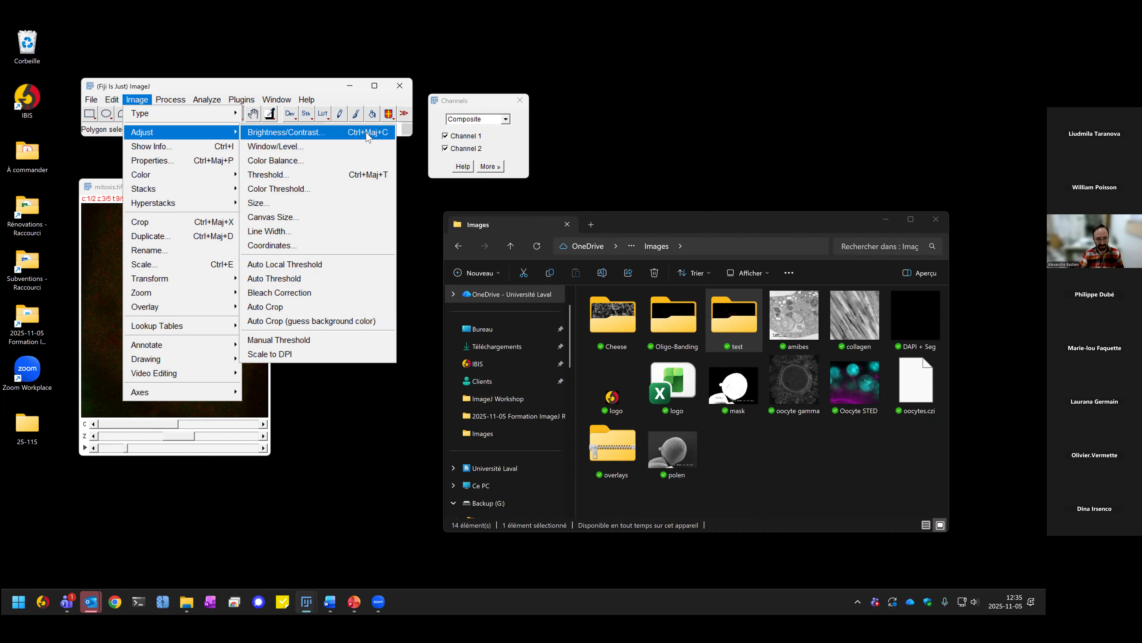
left_click(373, 132)
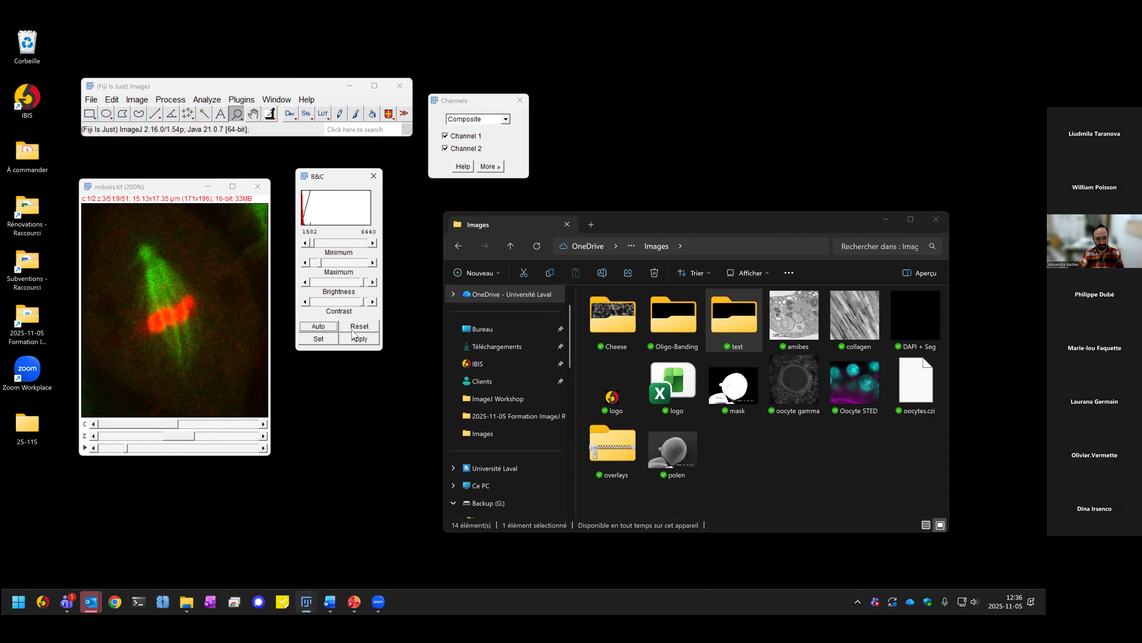
left_click(319, 327)
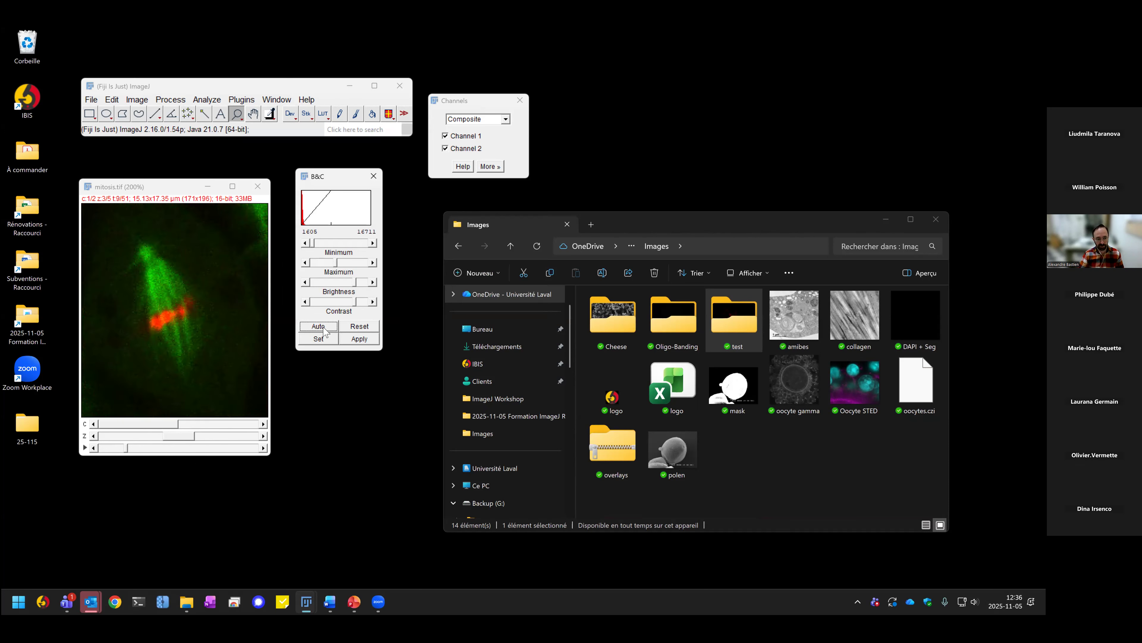
left_click(360, 327)
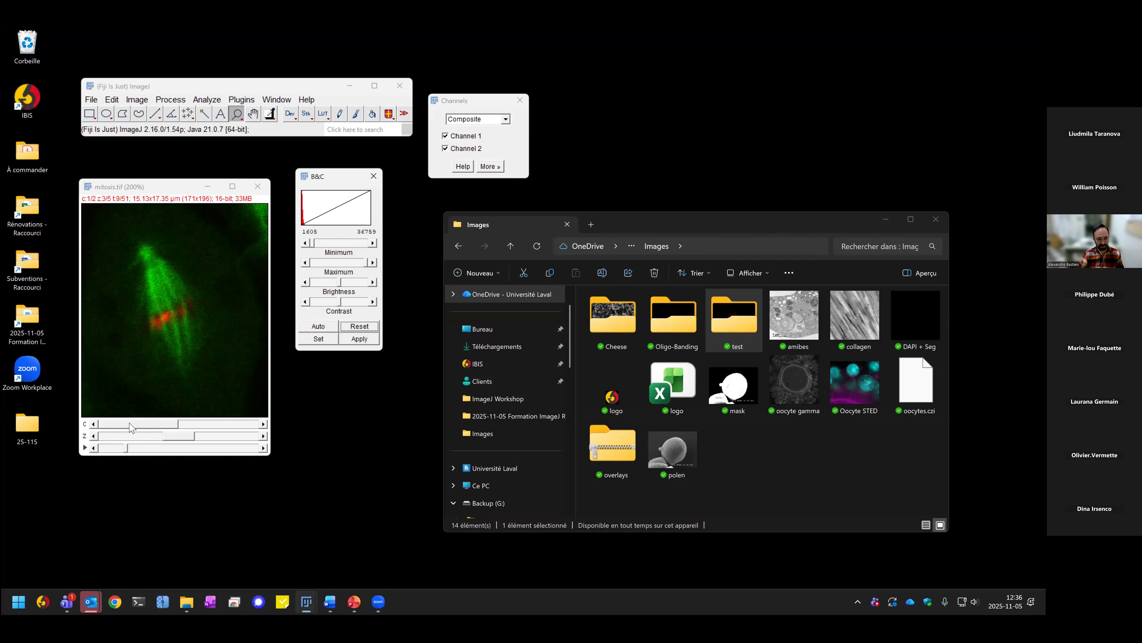
left_click(196, 427)
left_click(318, 326)
left_click(363, 331)
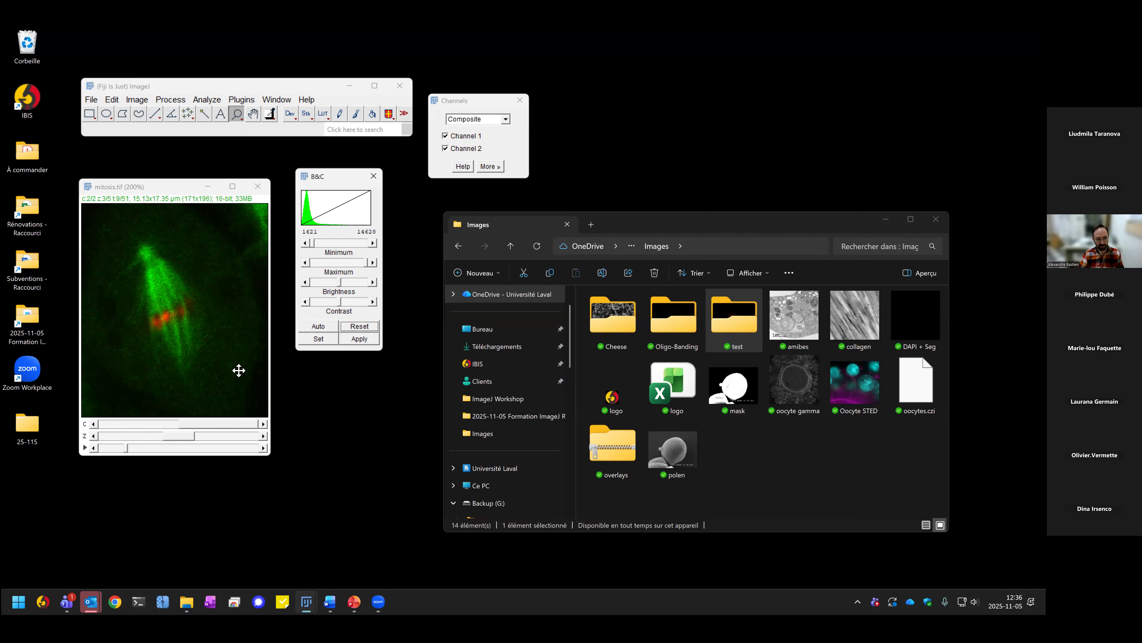
Step: Place the mitosis image and B&C windows side by side and browse time and depth, ending at slice 3, frame 1
left_click_drag(127, 448, 136, 450)
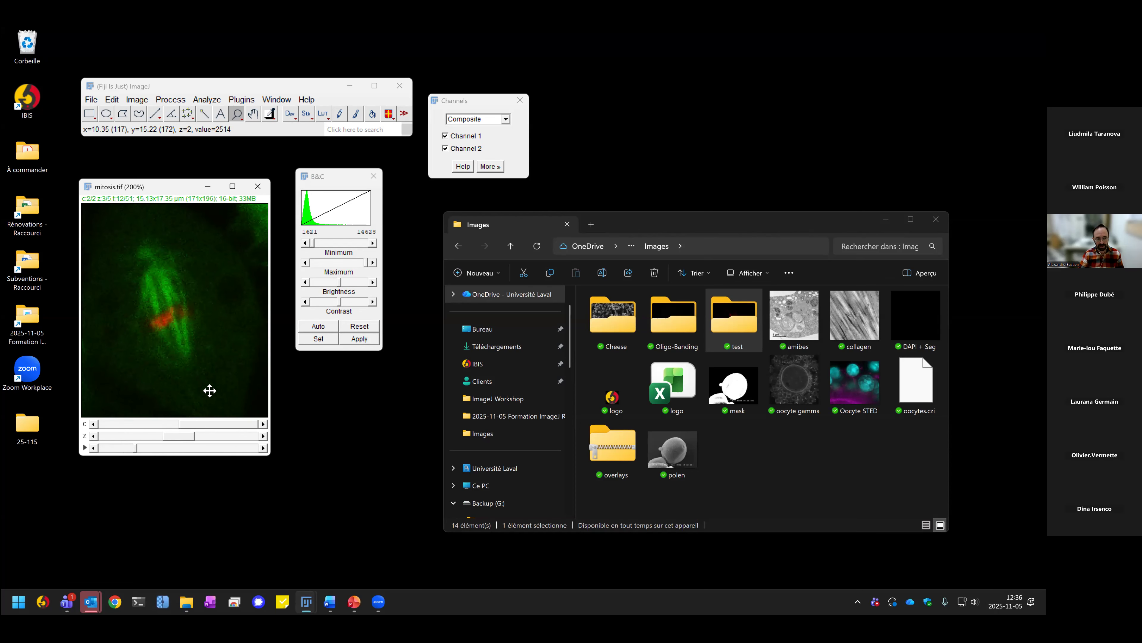
left_click_drag(163, 191, 167, 177)
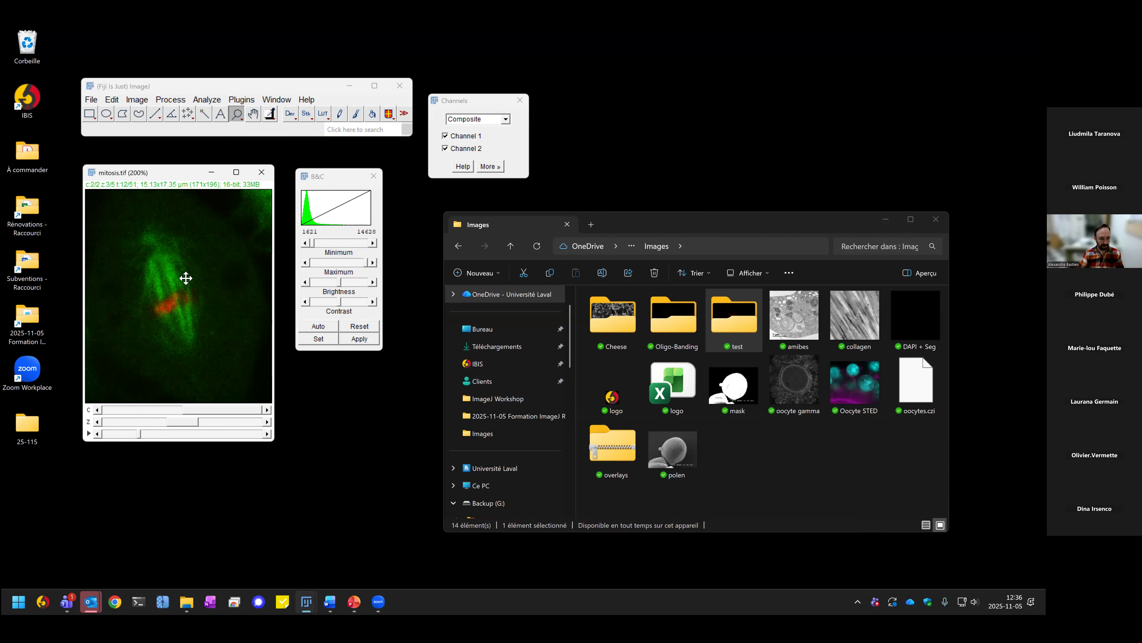
left_click_drag(323, 183, 320, 181)
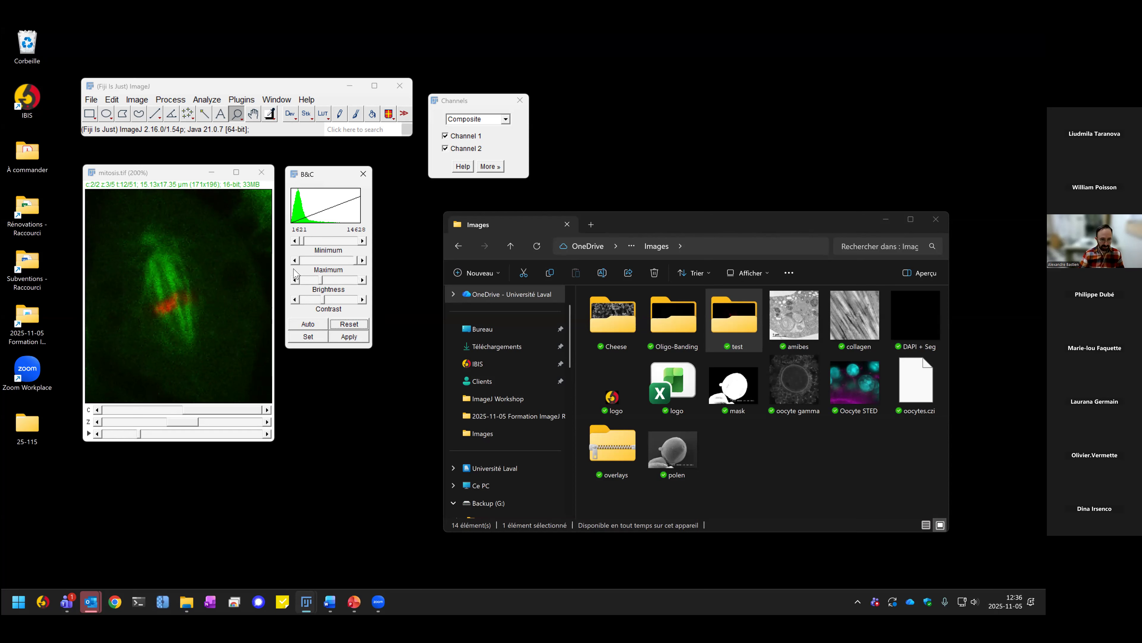
left_click(199, 422)
left_click(184, 422)
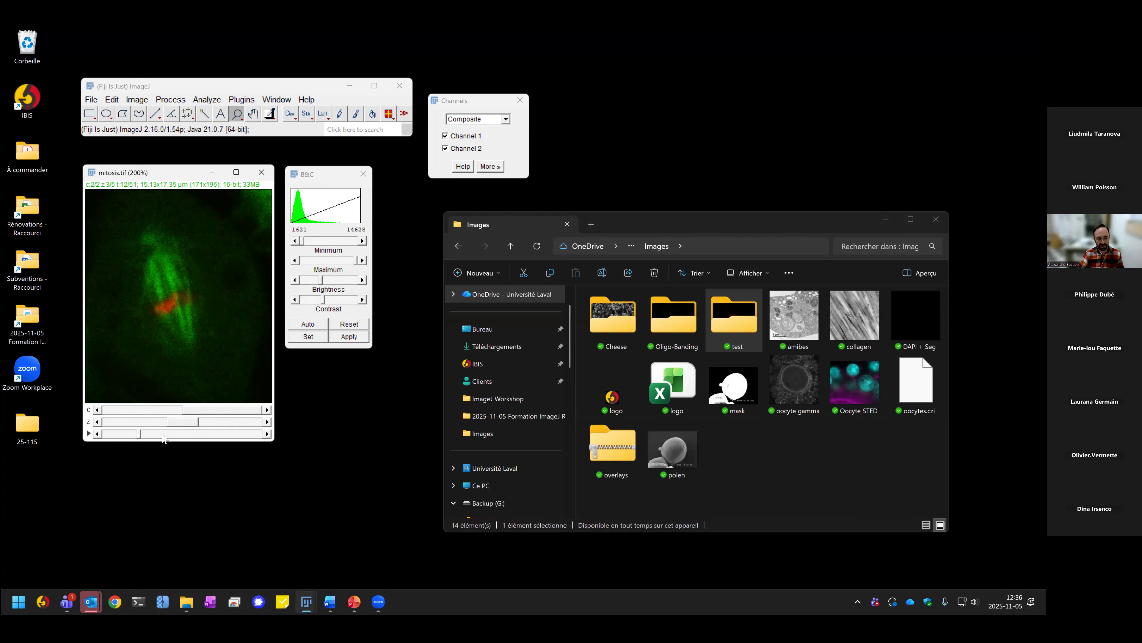
left_click_drag(139, 435, 89, 443)
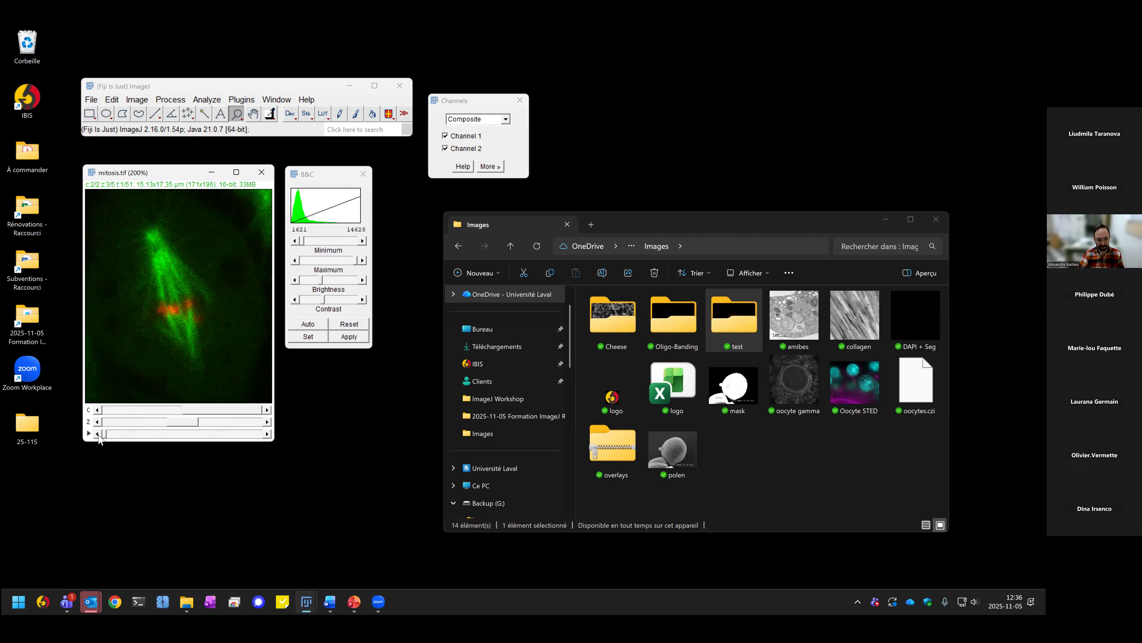
mouse_move(108, 439)
left_mouse_down()
mouse_move(212, 441)
mouse_move(104, 432)
mouse_move(225, 428)
mouse_move(104, 435)
left_mouse_up()
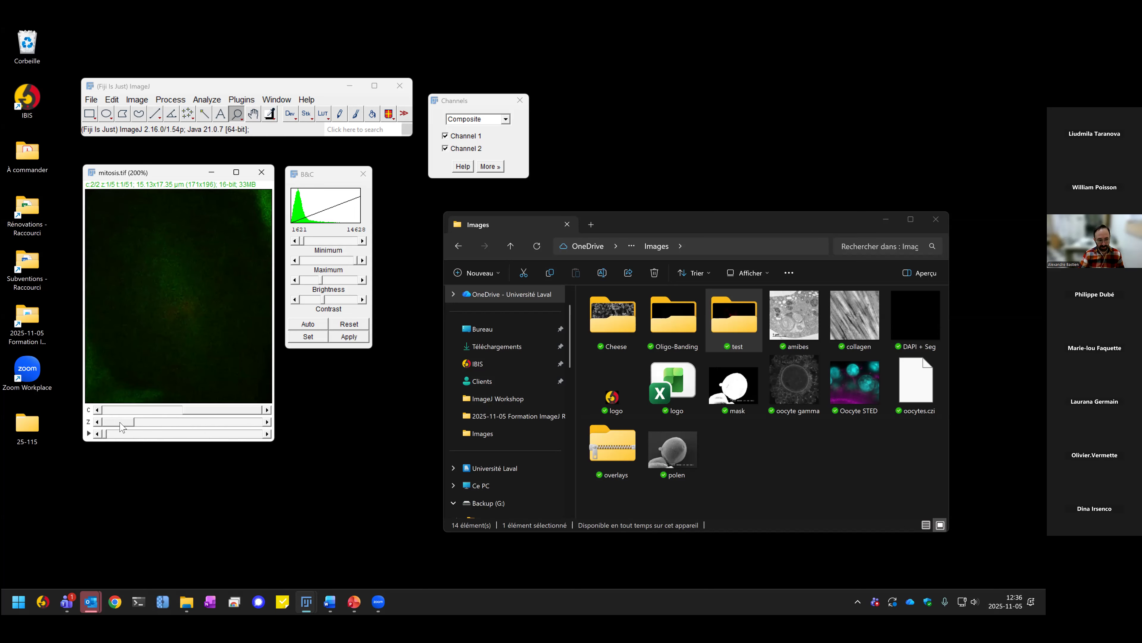
mouse_move(190, 424)
left_mouse_down()
mouse_move(243, 425)
mouse_move(196, 426)
mouse_move(210, 426)
left_mouse_up()
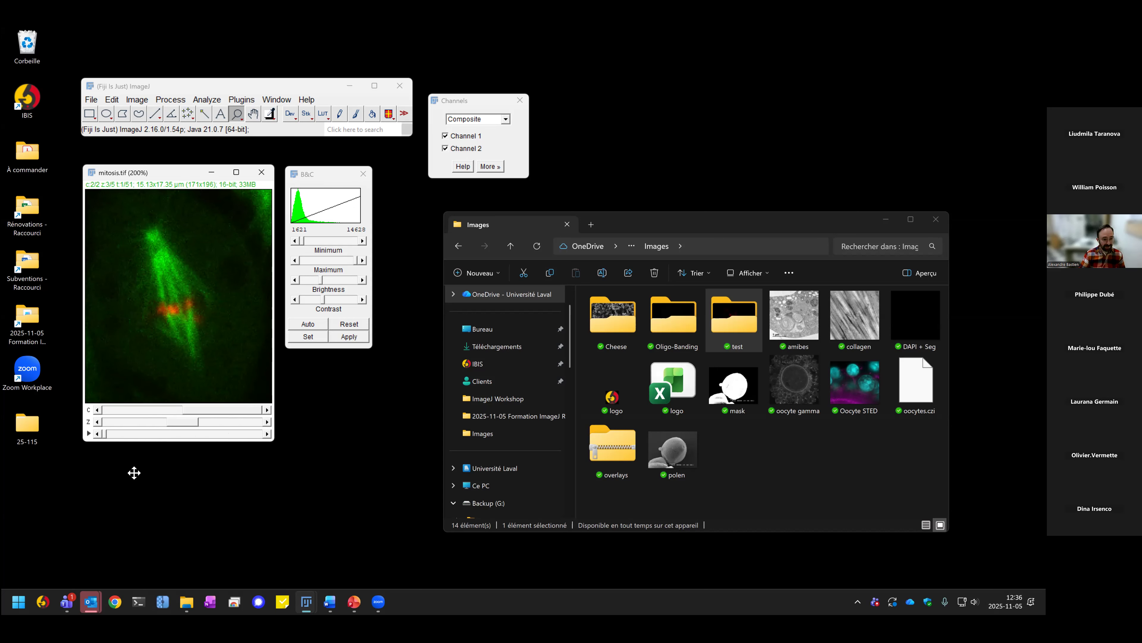
Step: Enlarge the mitosis image to 300% and display channel 1 at slice 2, frame 17
left_click(237, 114)
left_click(235, 222)
left_click_drag(235, 176, 164, 176)
key("ctrl+shift+c")
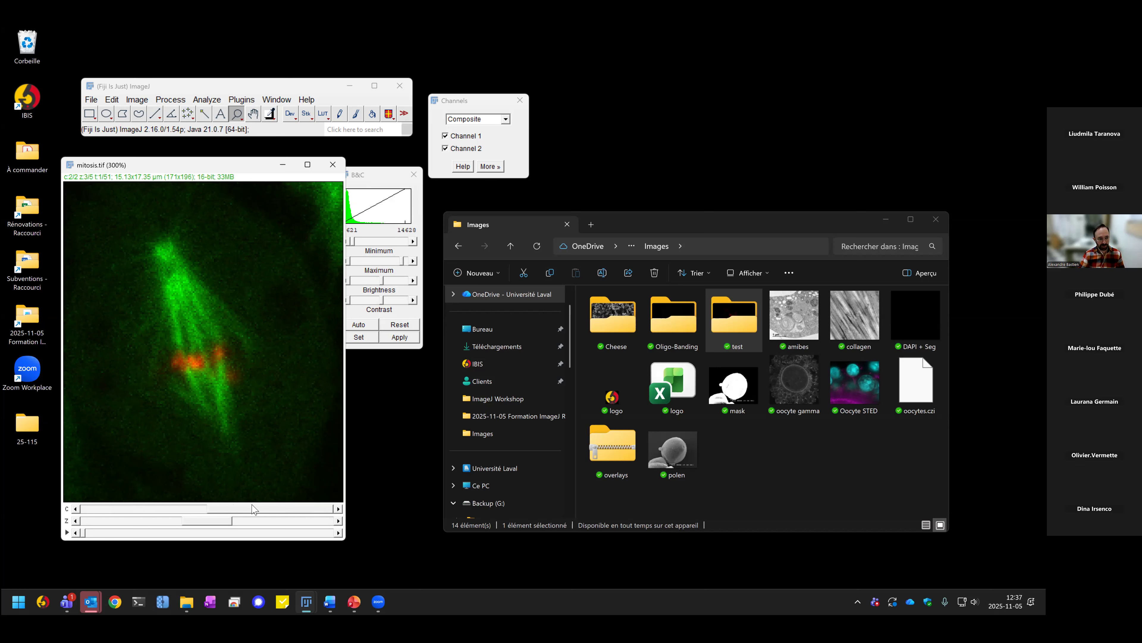
left_click_drag(254, 509, 193, 513)
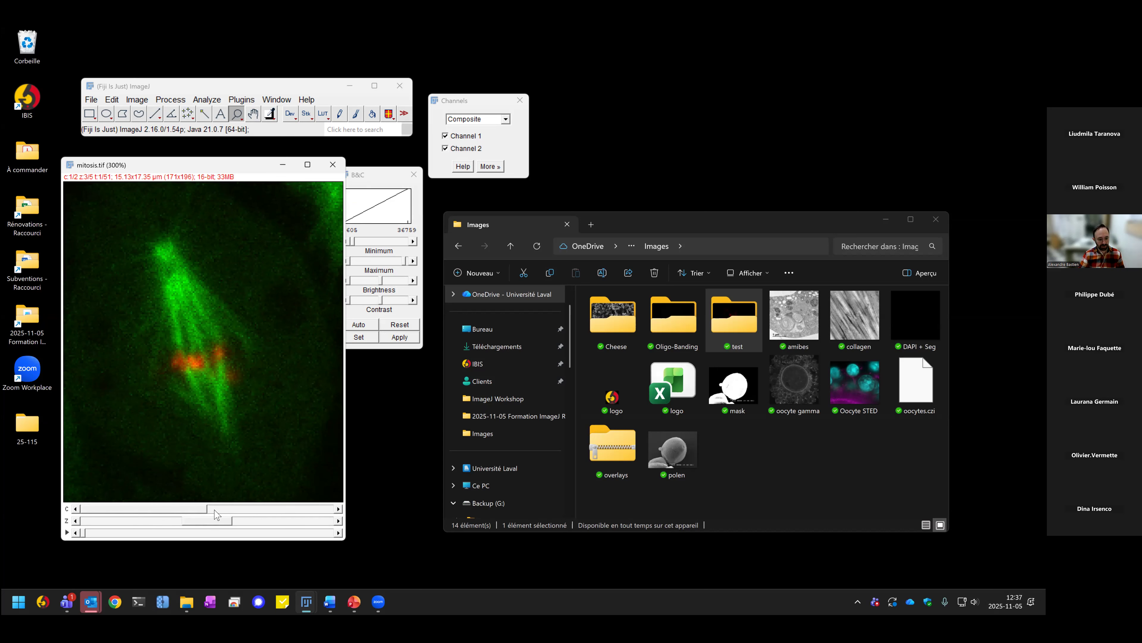
left_click_drag(279, 526, 166, 540)
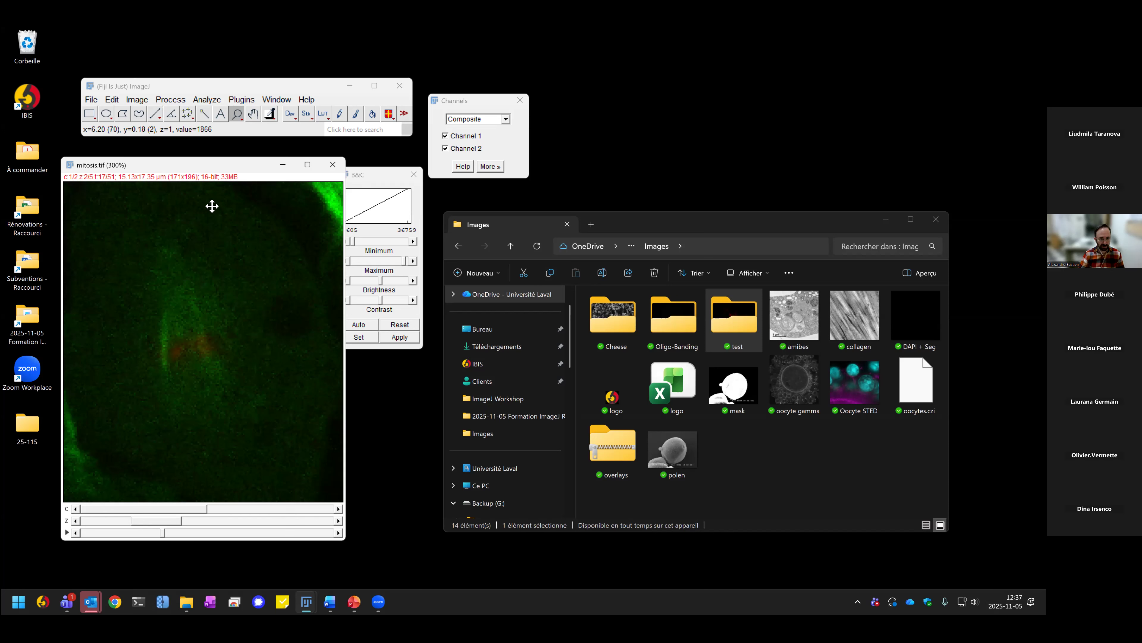
Step: Move the B&C window clear of the mitosis image and Channels window, and set the channel display mode to Grayscale
left_click(380, 176)
left_click_drag(380, 176, 405, 167)
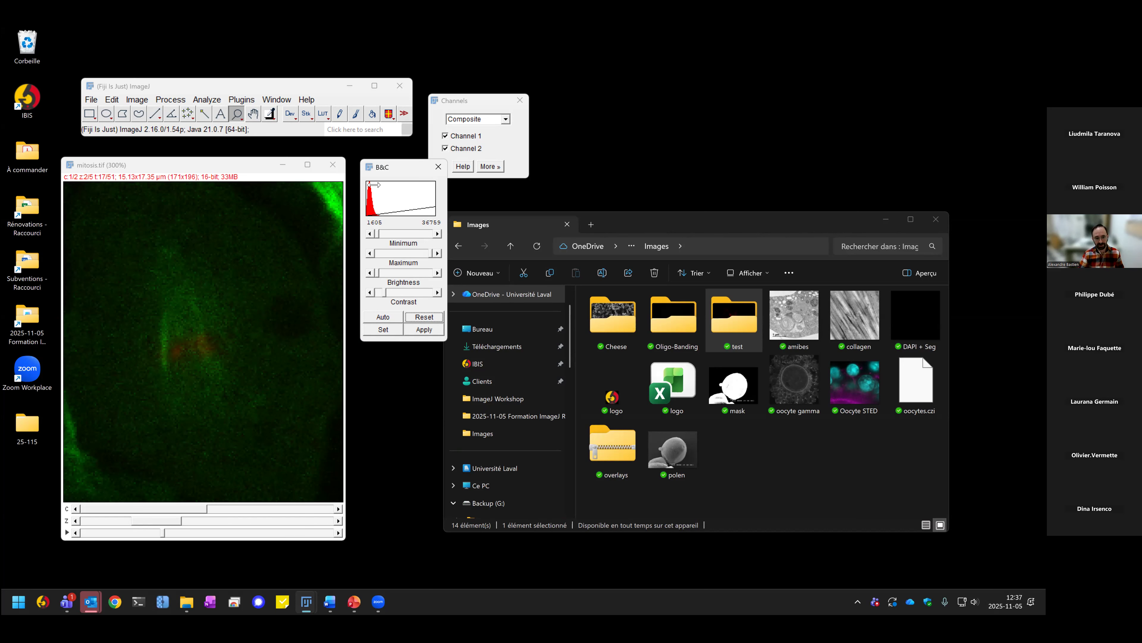
left_click_drag(394, 167, 394, 214)
left_click(471, 116)
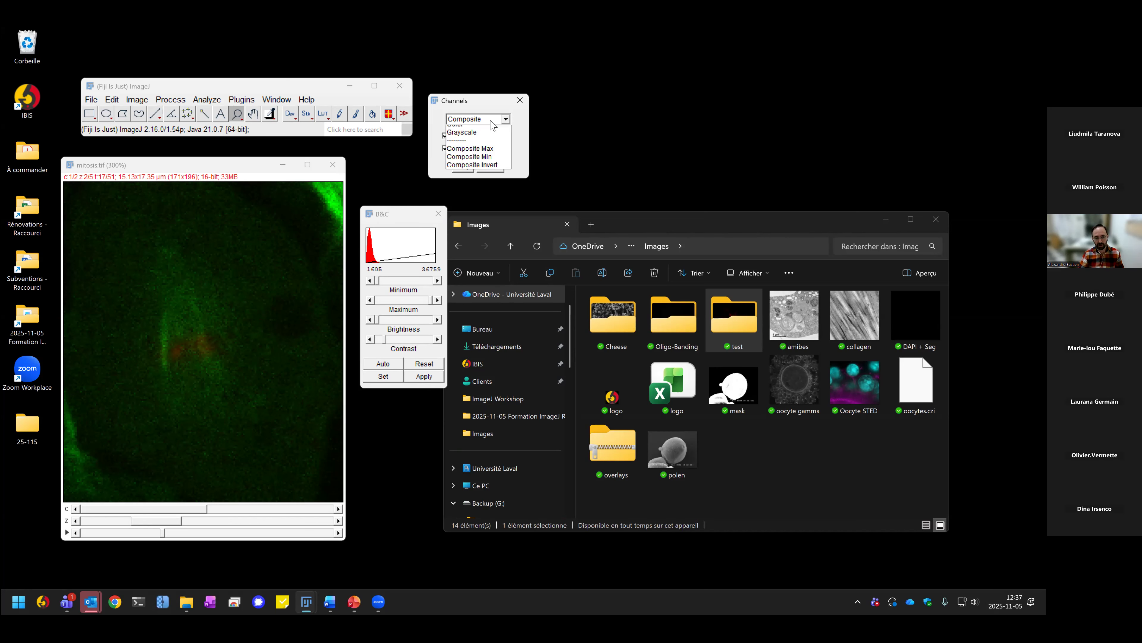
left_click(468, 145)
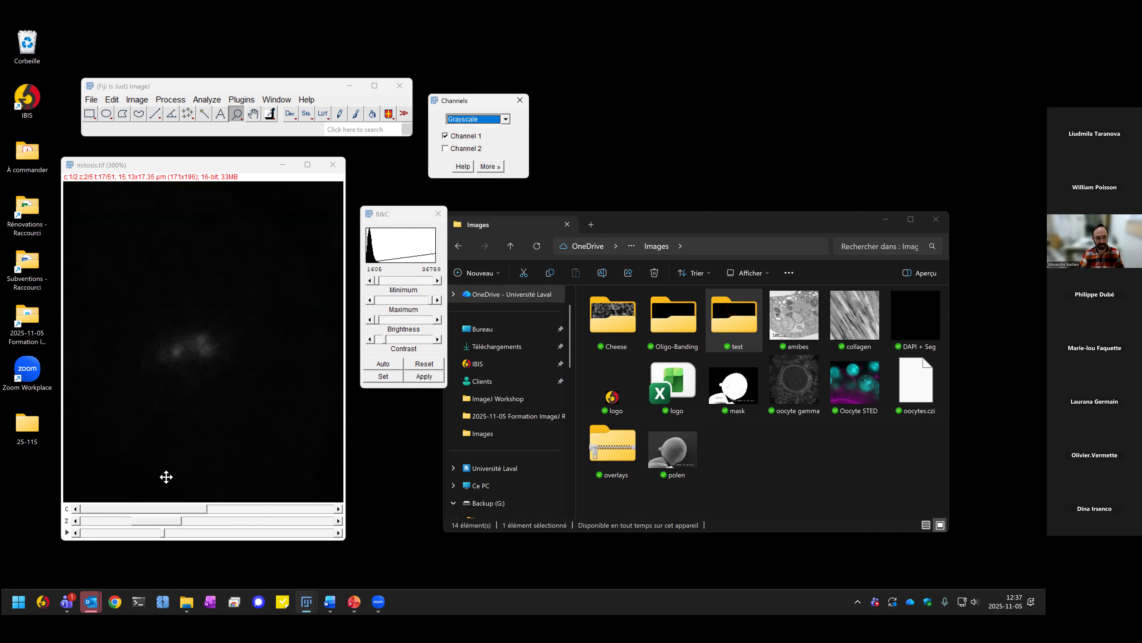
Step: Browse the grayscale mitosis stack at slice 3, frame 25, and review the available image types without converting it
left_click_drag(164, 522, 201, 533)
left_click(193, 523)
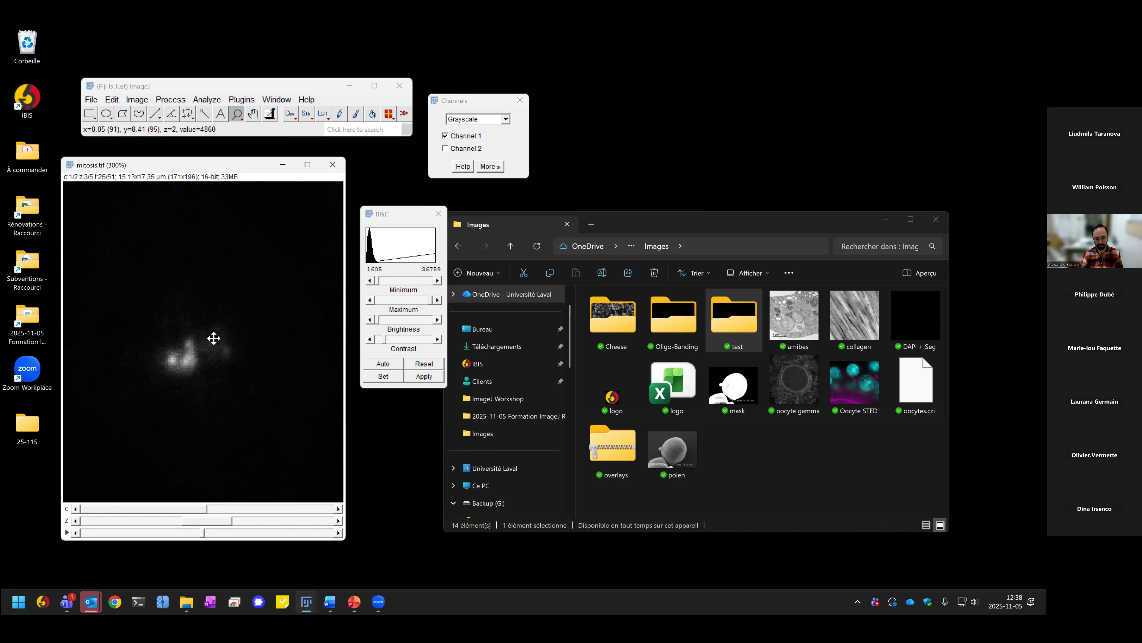
left_click(137, 99)
mouse_move(158, 119)
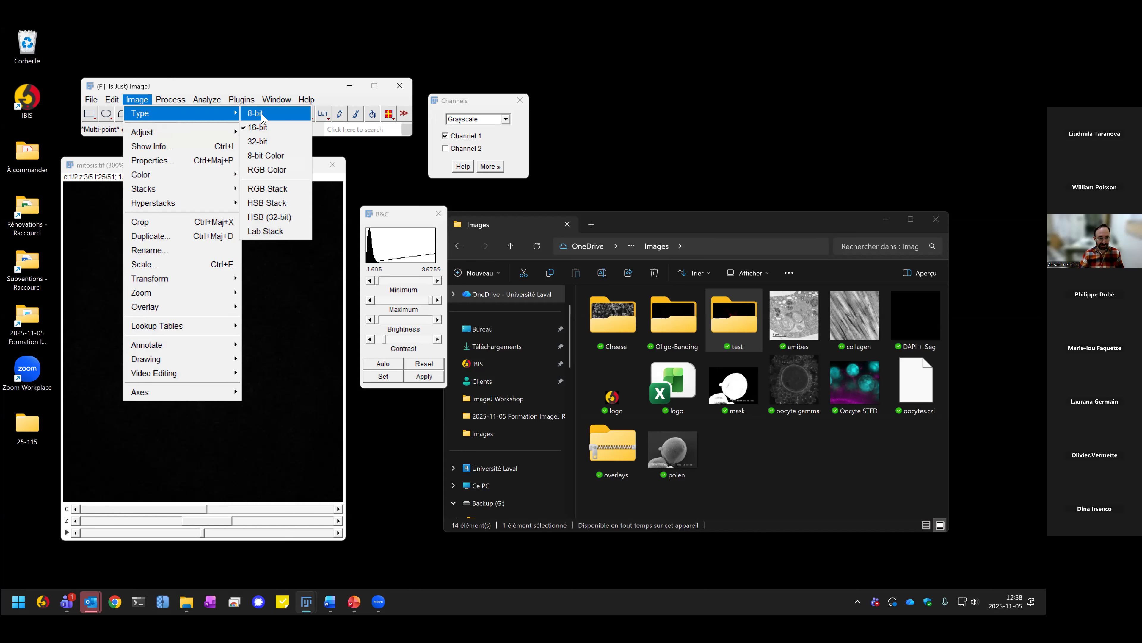
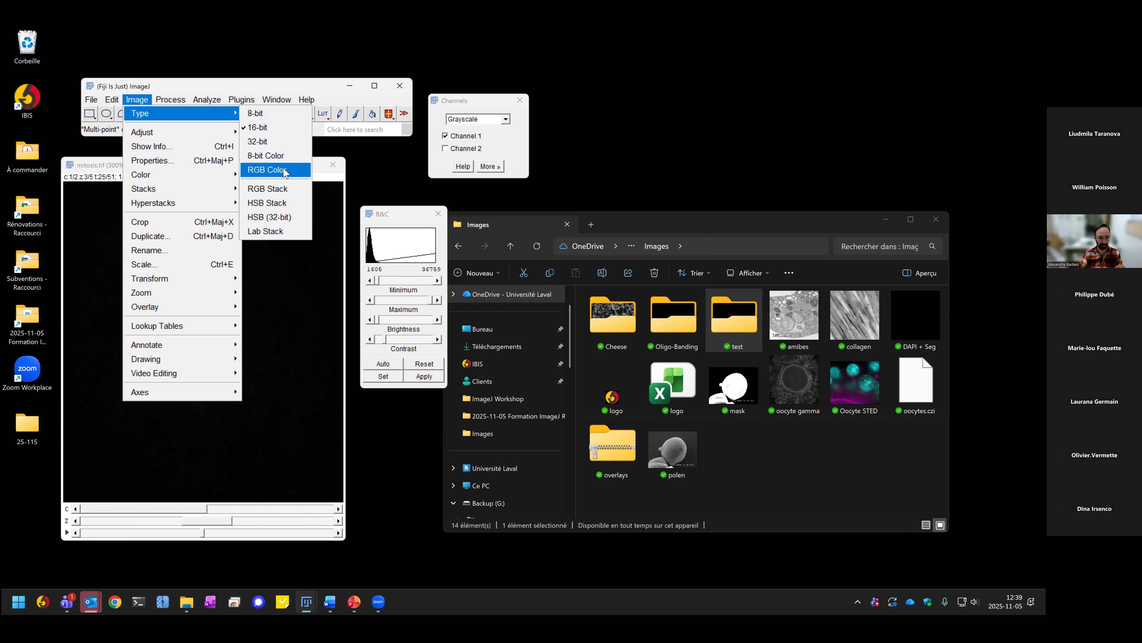
left_click(107, 158)
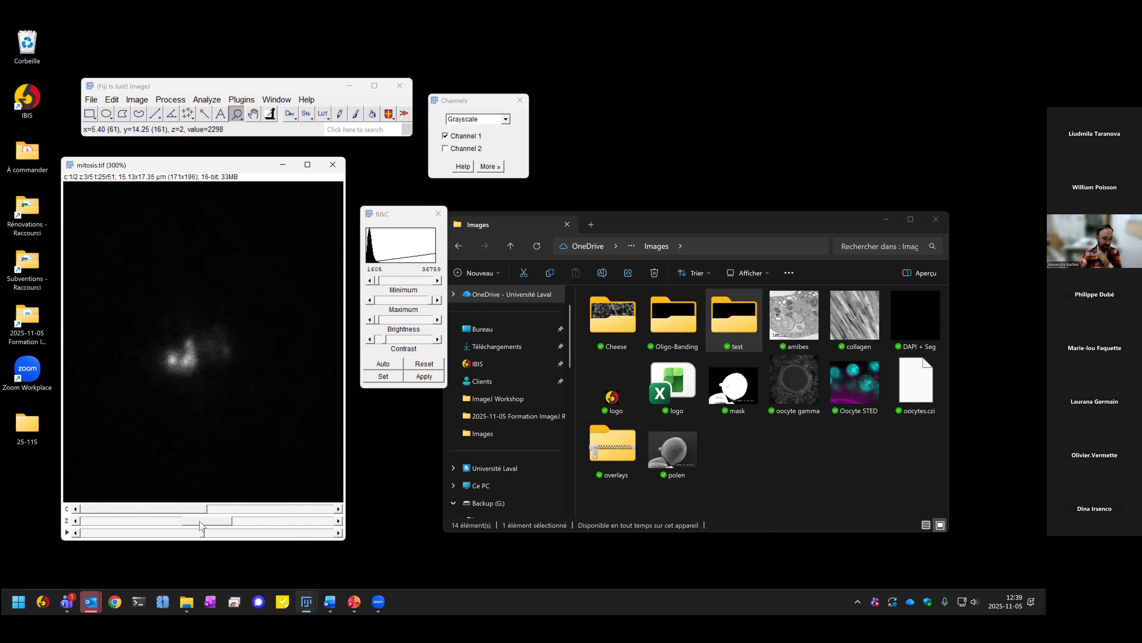
left_click(160, 521)
left_click(189, 520)
Step: Return the channel display mode to Composite and close the mitosis image
left_click(502, 119)
left_click(484, 131)
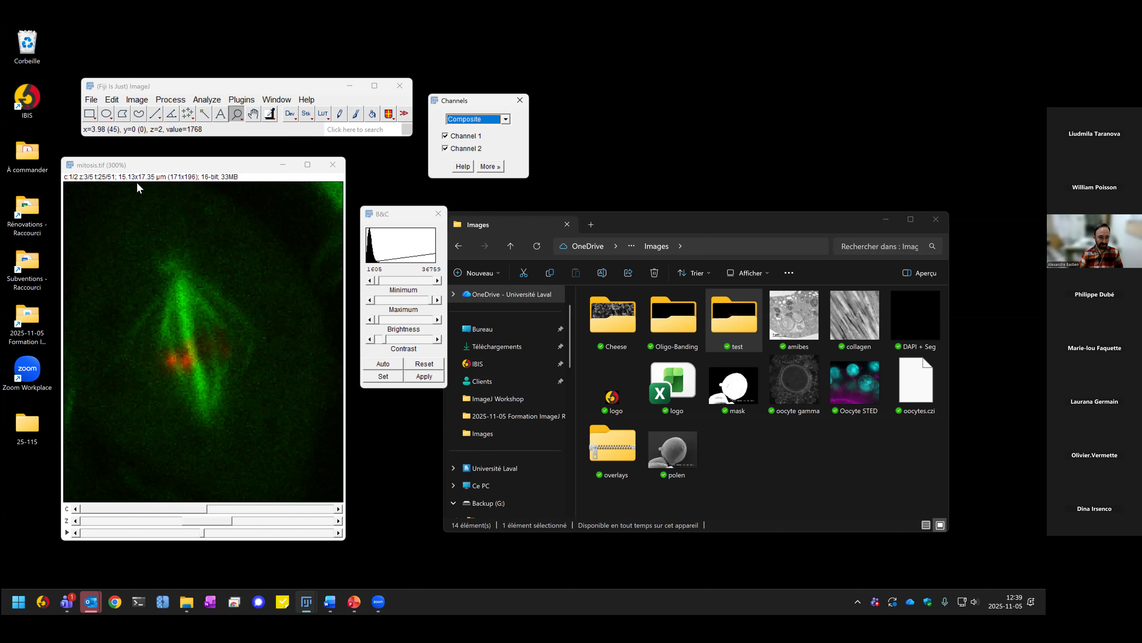
left_click(333, 165)
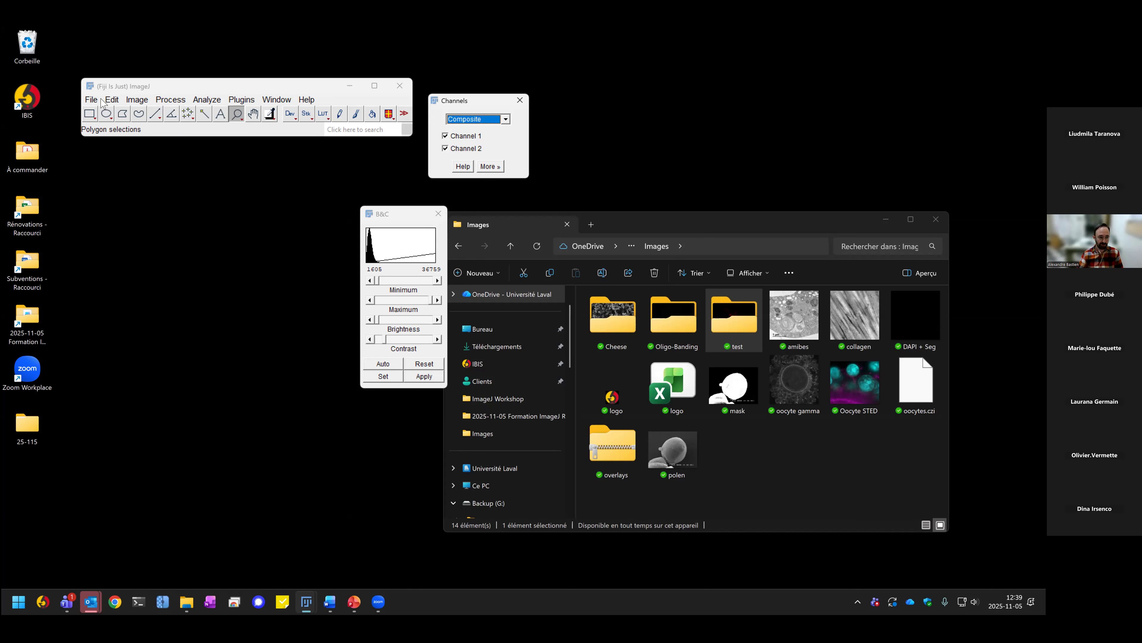
Step: Open the Leaf sample, place its window below the main window, and display the whole image at 100%
left_click(92, 99)
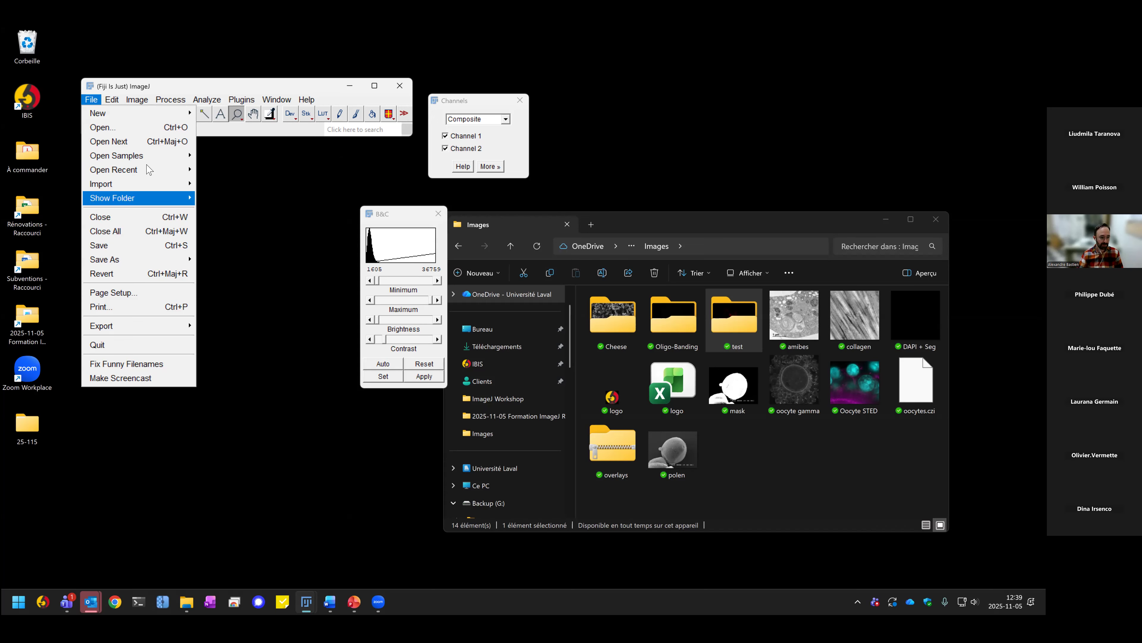
mouse_move(135, 170)
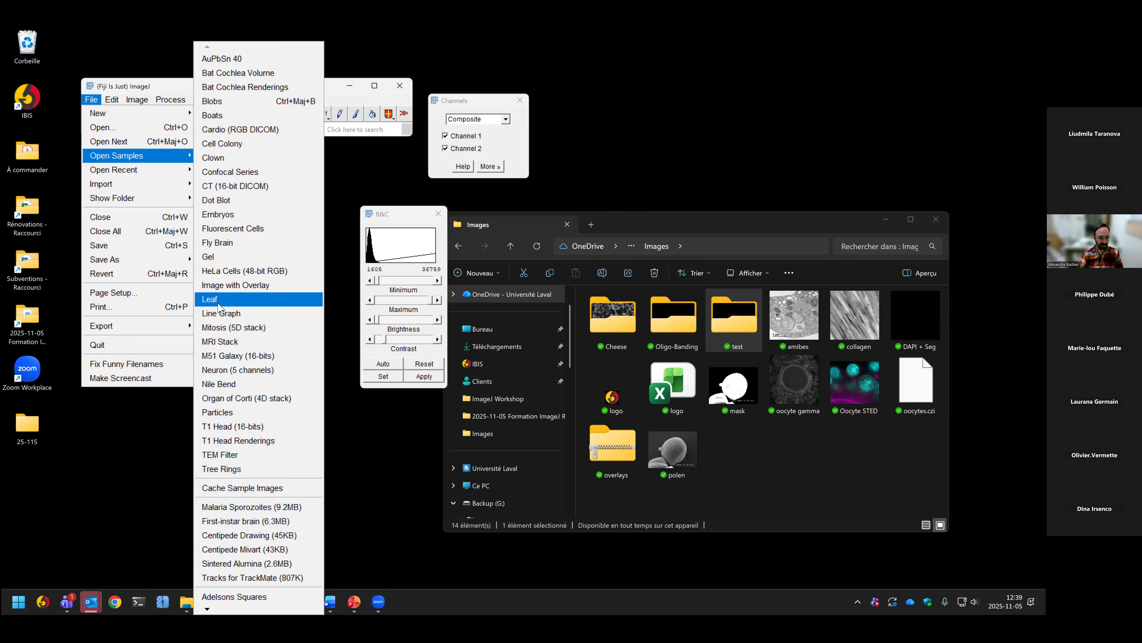
left_click(221, 304)
left_click_drag(199, 157, 230, 233)
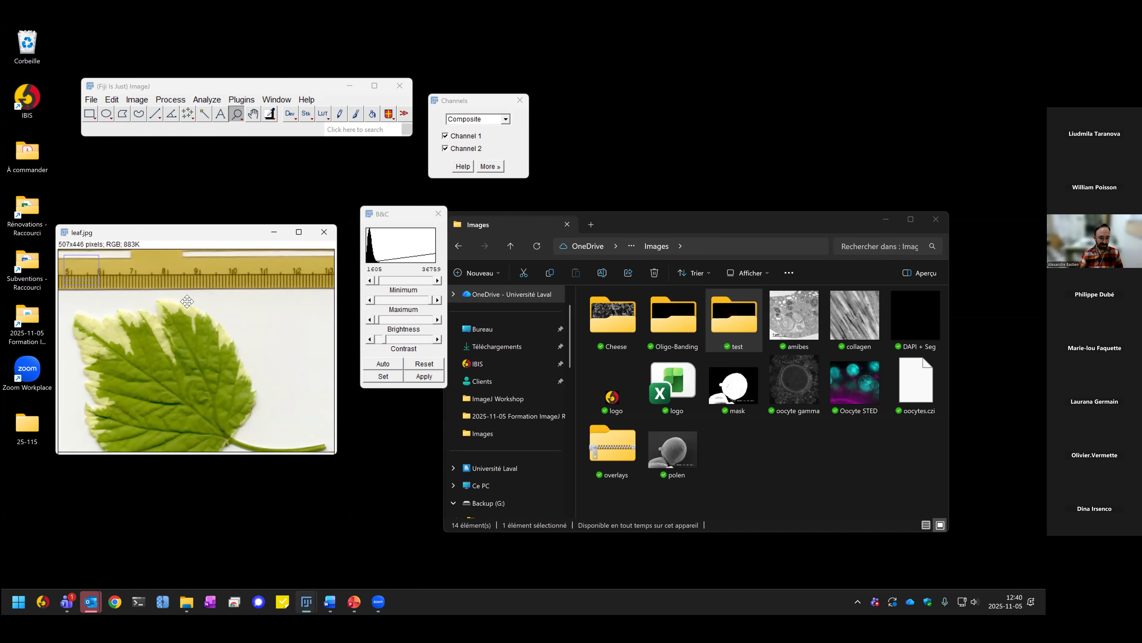
right_click(189, 335)
left_click_drag(182, 232, 218, 234)
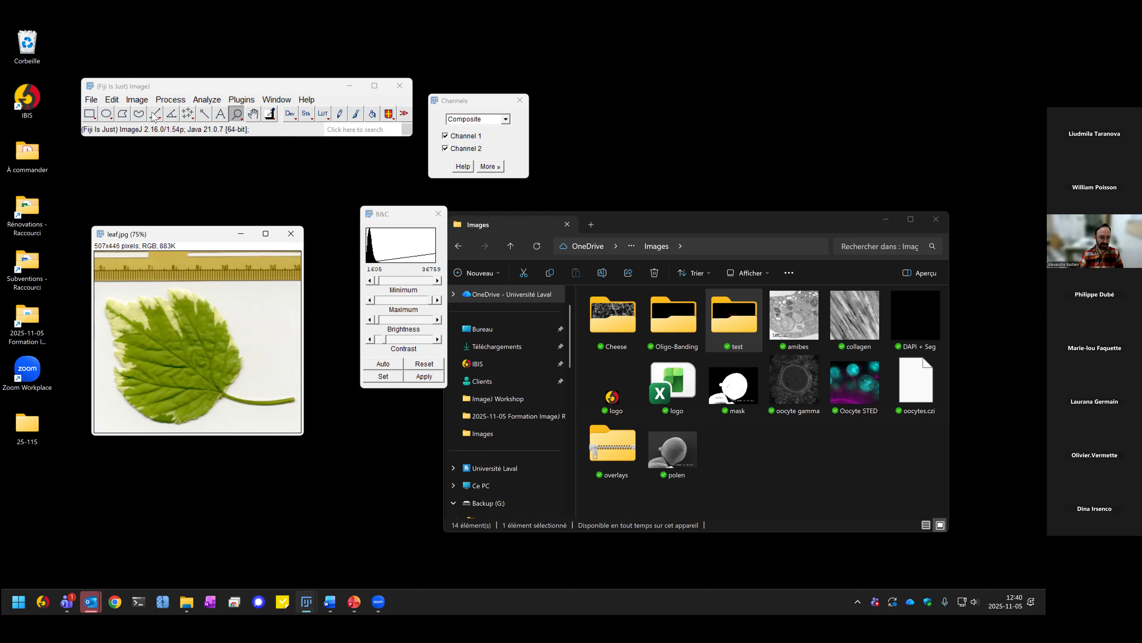
left_click(194, 303)
Step: Draw a straight line selection about 296 pixels long along the ruler, from the 6 mark to the 11 mark
left_click(155, 114)
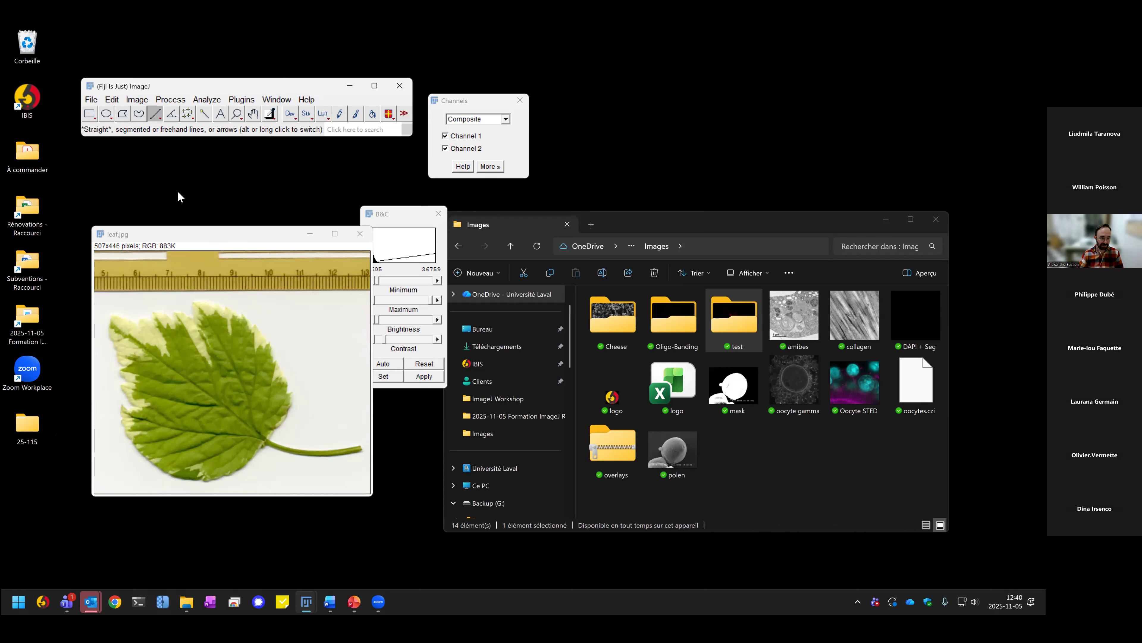
left_click(141, 296)
left_click_drag(139, 291, 303, 295)
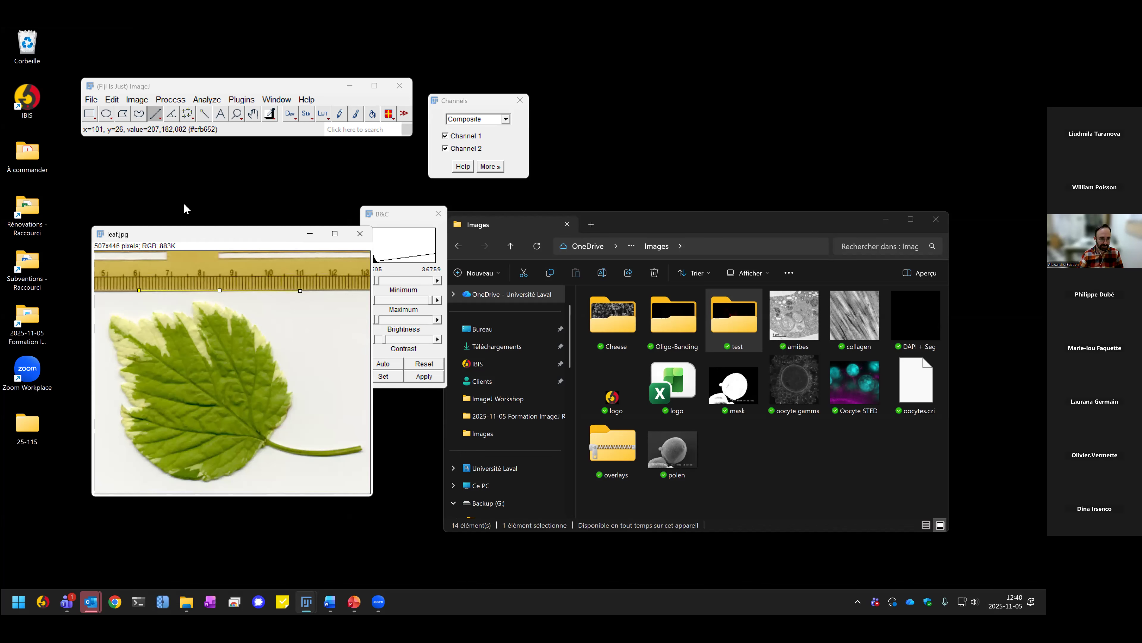
Step: Set the leaf image's scale from the ruler line to a known distance of 5 cm, and clear the line
left_click(206, 100)
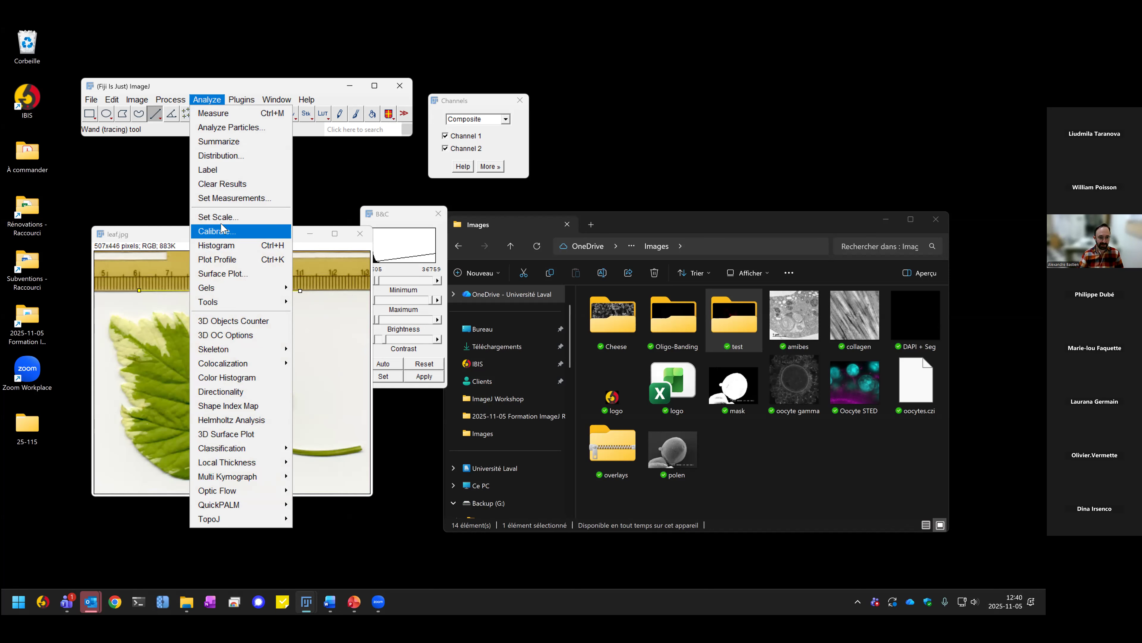
left_click(216, 218)
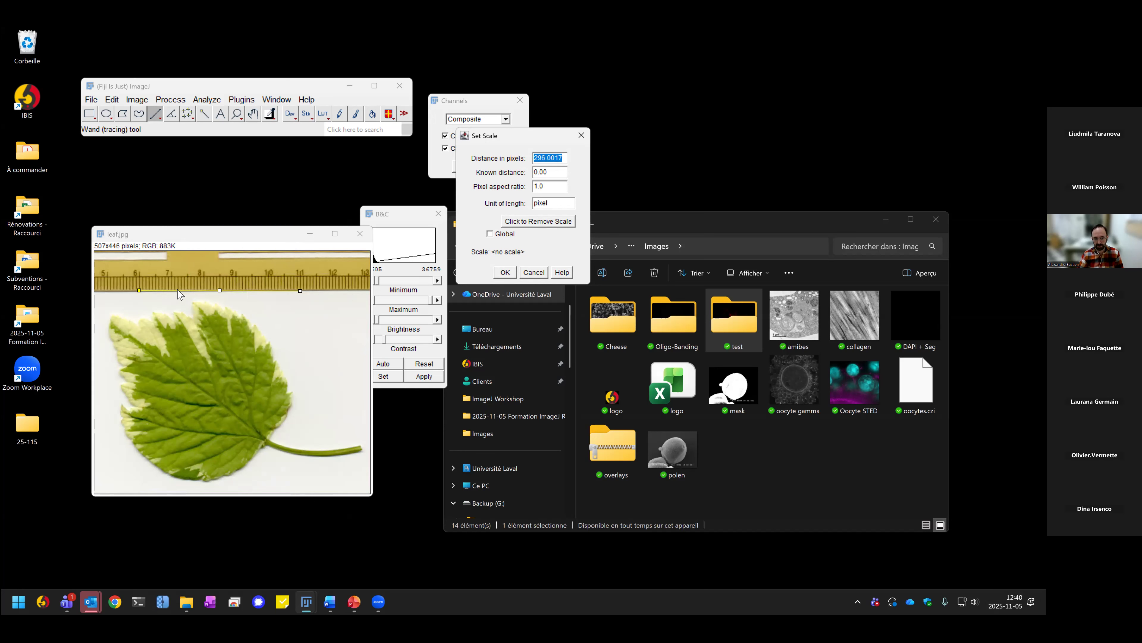
key("Tab")
type("5")
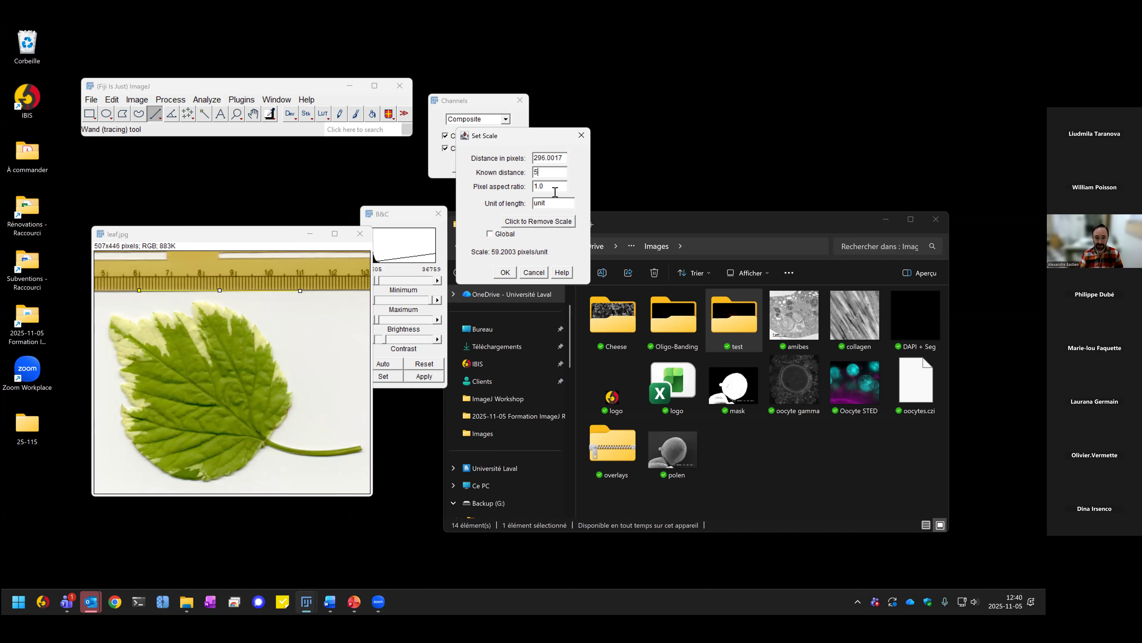
key("Tab")
key("Tab")
type("cm")
left_click(504, 276)
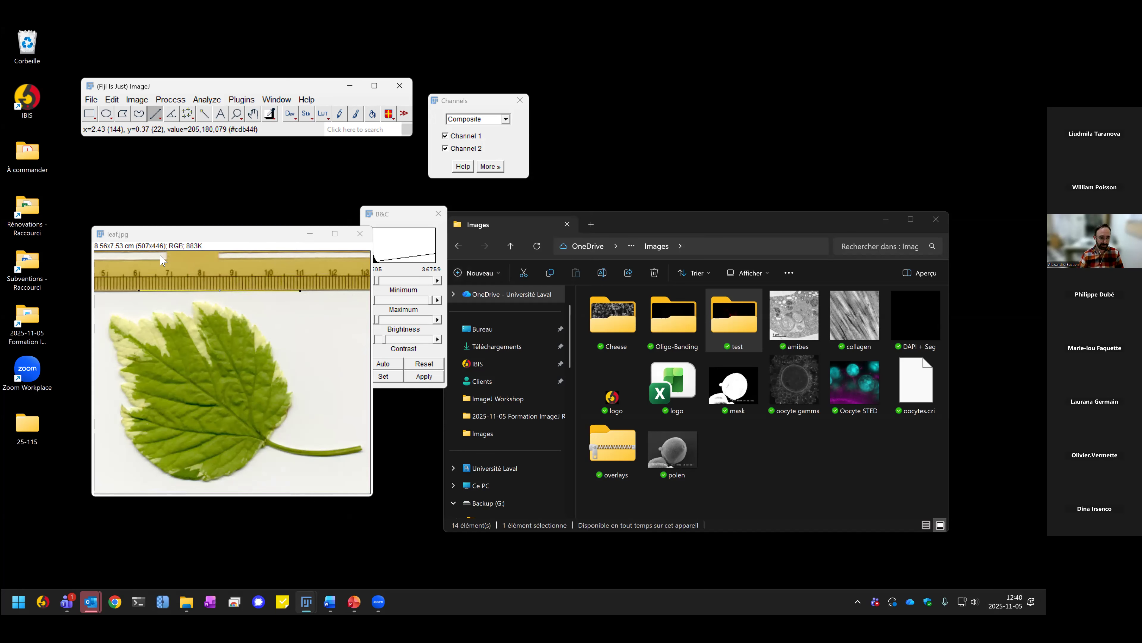
left_click(174, 329)
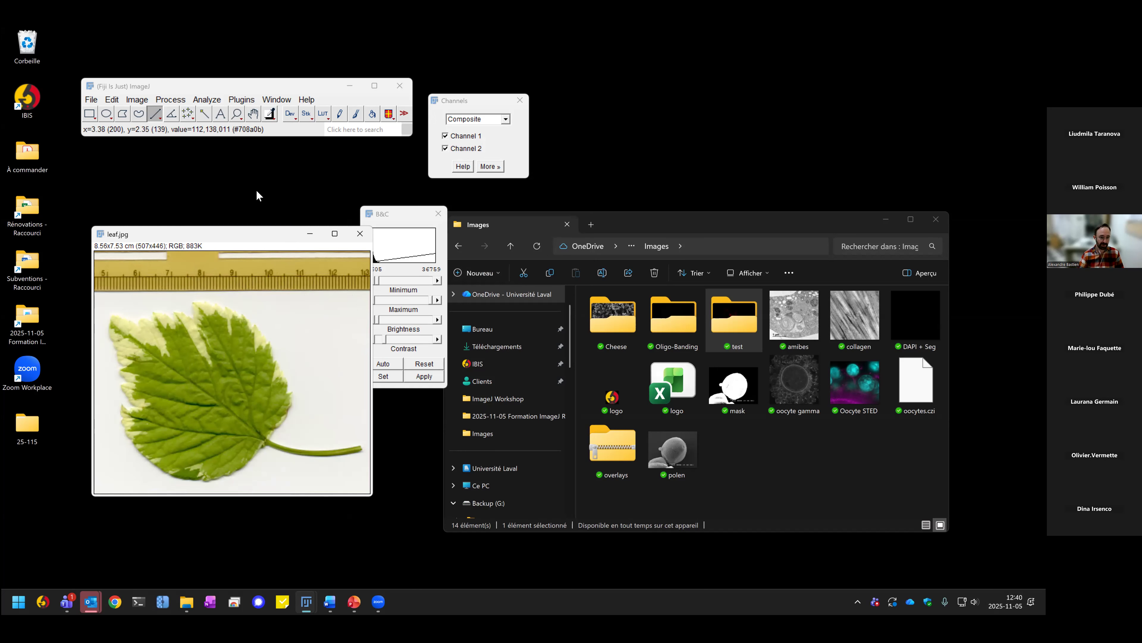
Step: Draw a straight line about 0.16 cm long across the stem where it meets the leaf, and measure it
left_click(236, 114)
left_click(259, 388)
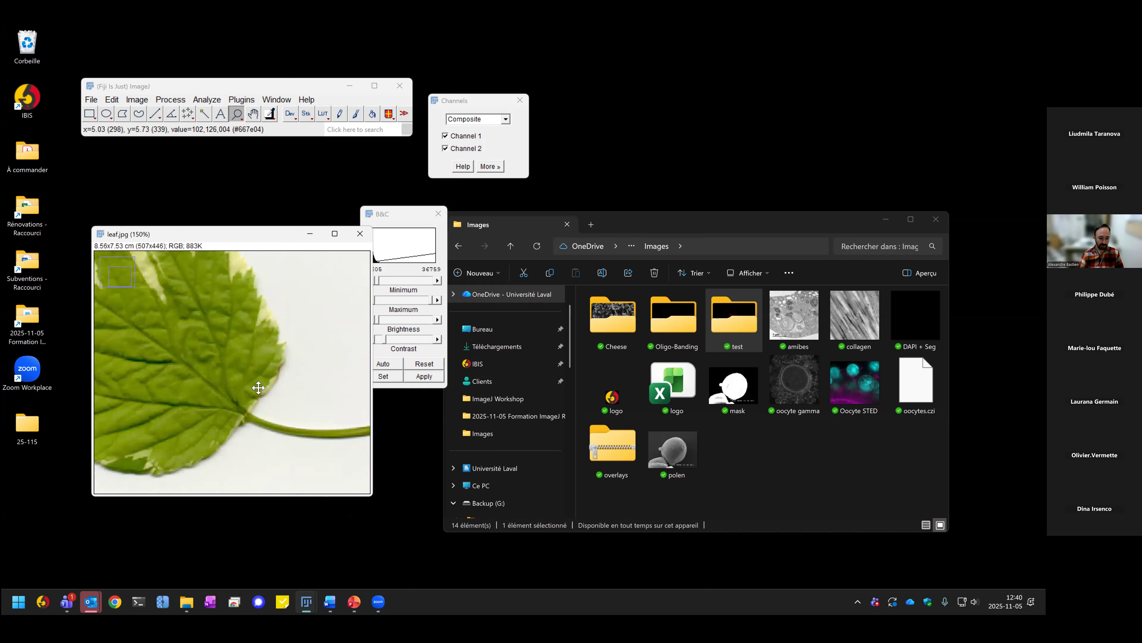
left_click(258, 387)
left_click(259, 388)
left_click(155, 115)
left_click_drag(241, 395, 248, 381)
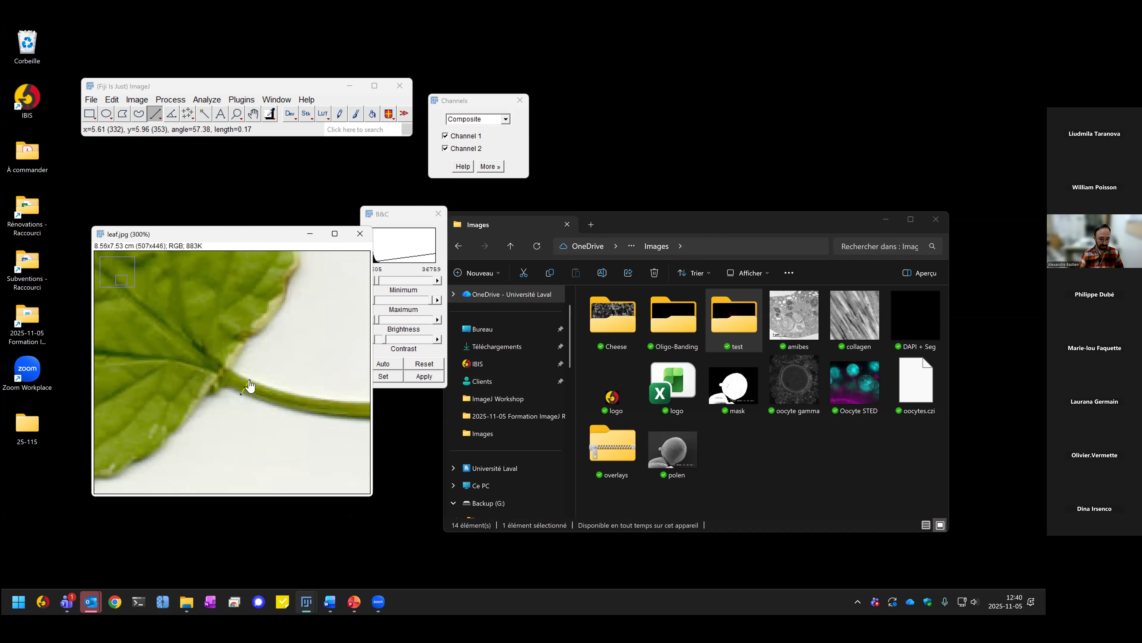
key("ctrl+m")
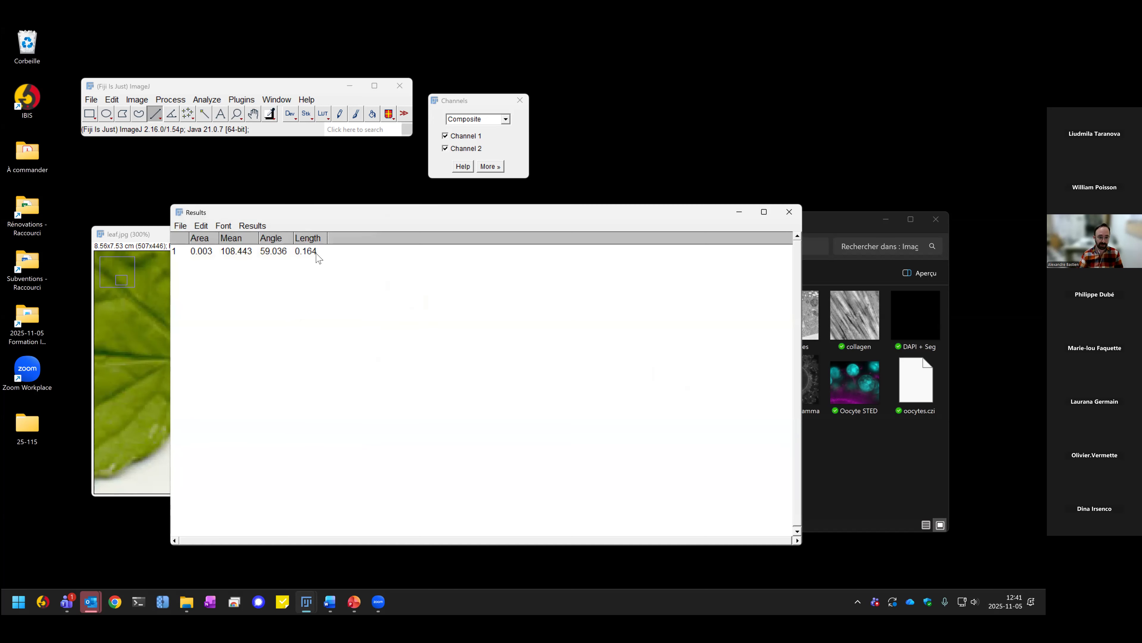
Step: Close the measurement results without saving, and place the leaf image and B&C windows side by side without overlap
left_click_drag(327, 217, 484, 224)
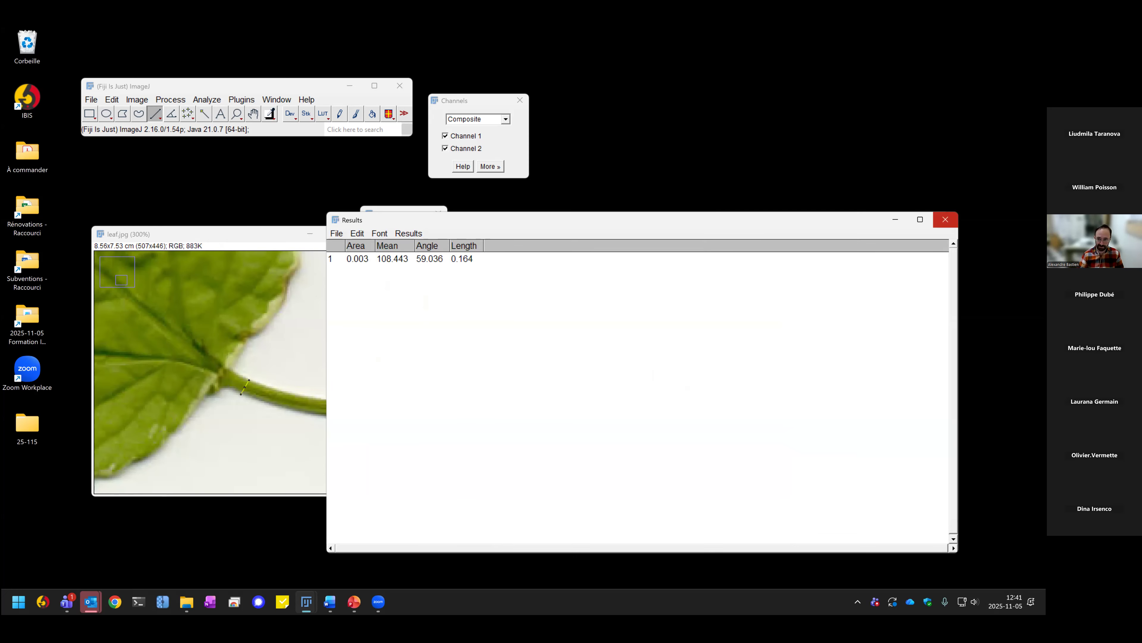
left_click(946, 219)
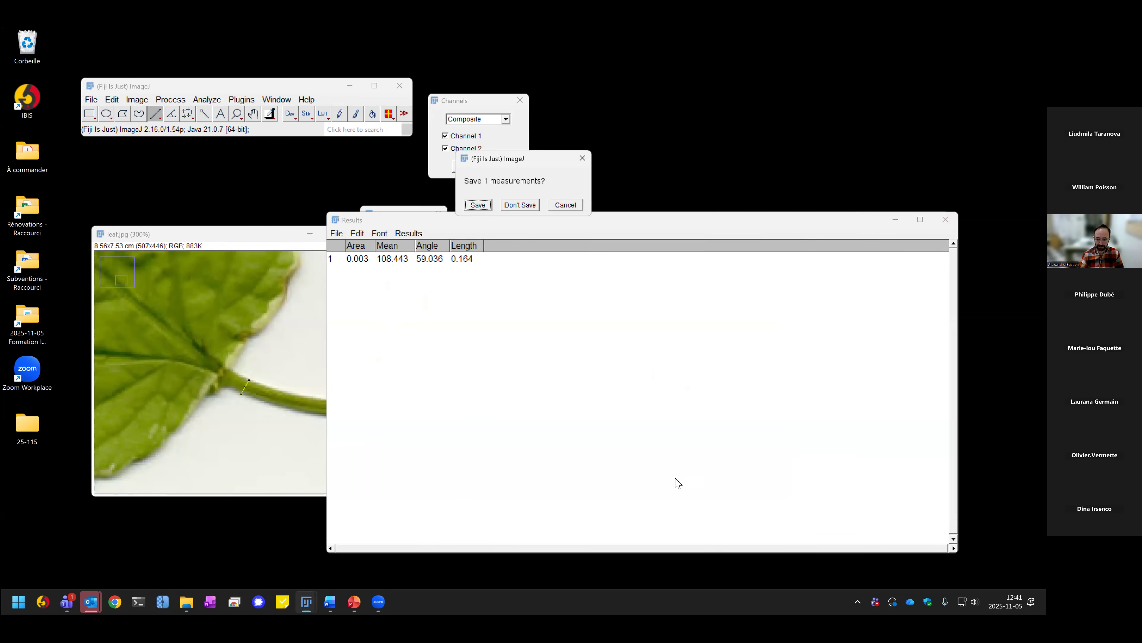
left_click(523, 206)
left_click_drag(249, 227, 241, 213)
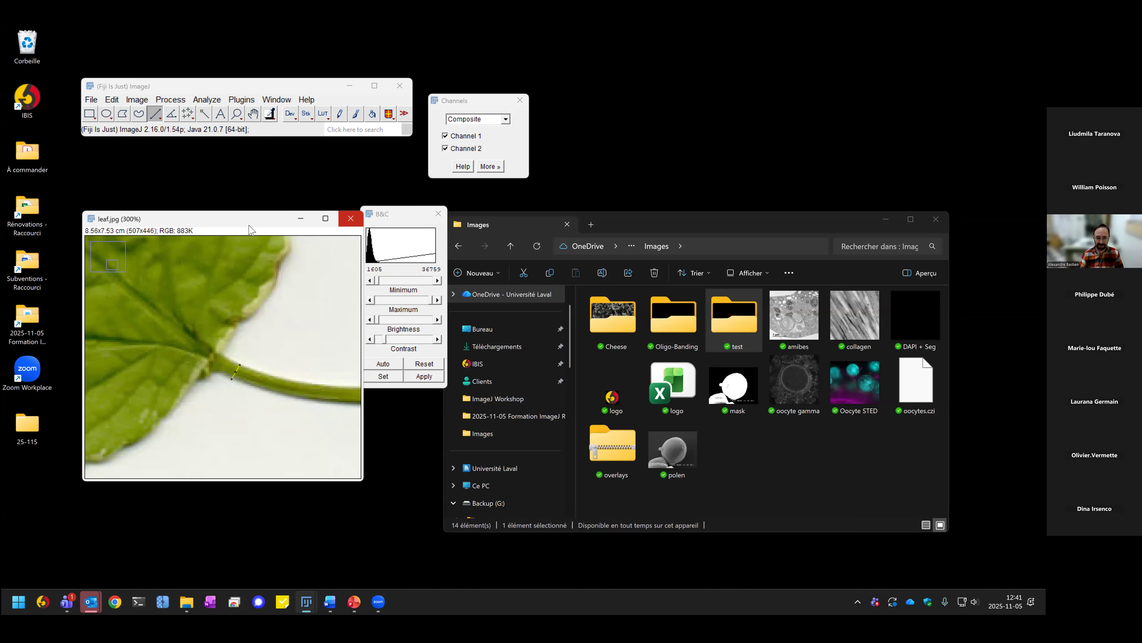
left_click_drag(403, 219, 418, 224)
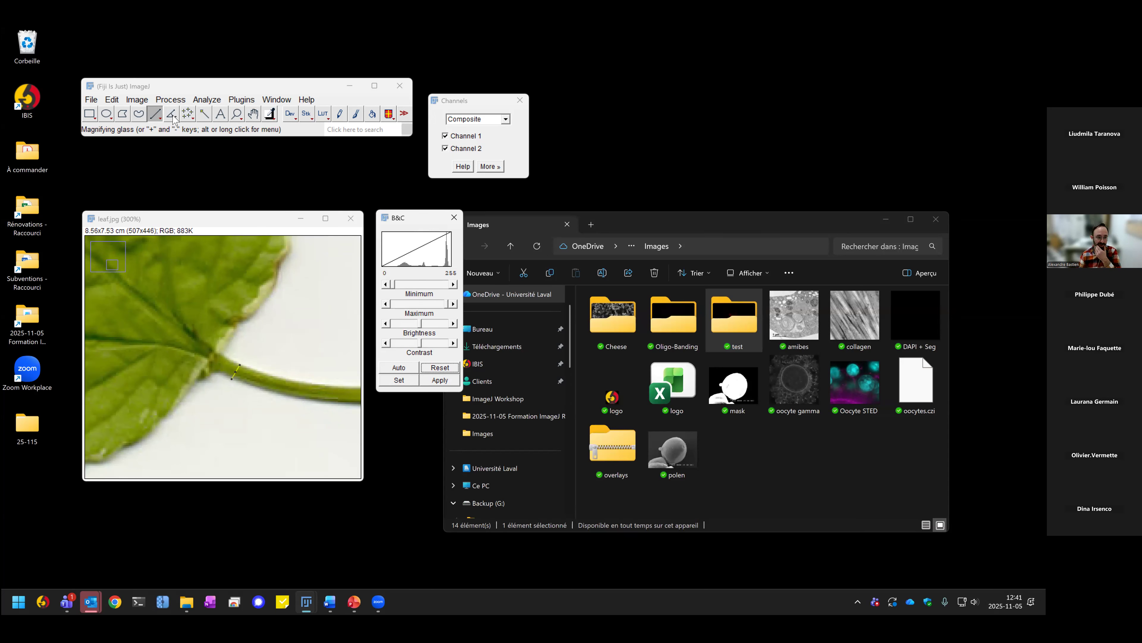
Step: Clear the stem line with the whole leaf shown at 100%, and close the leaf image without saving changes
left_click(236, 113)
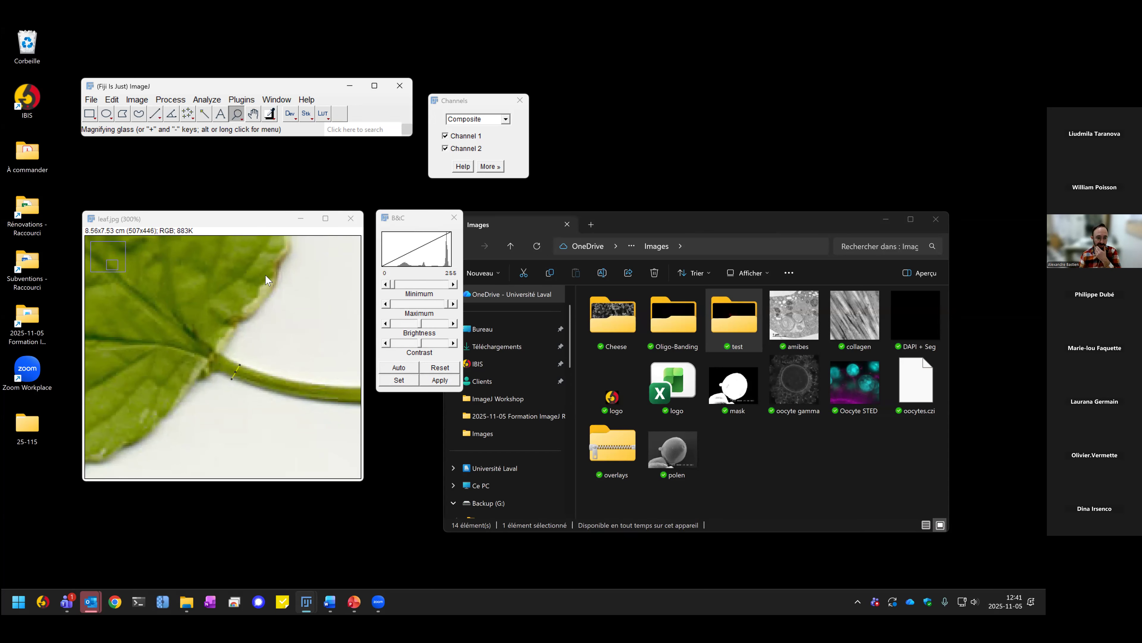
right_click(224, 333)
right_click(222, 348)
right_click(234, 346)
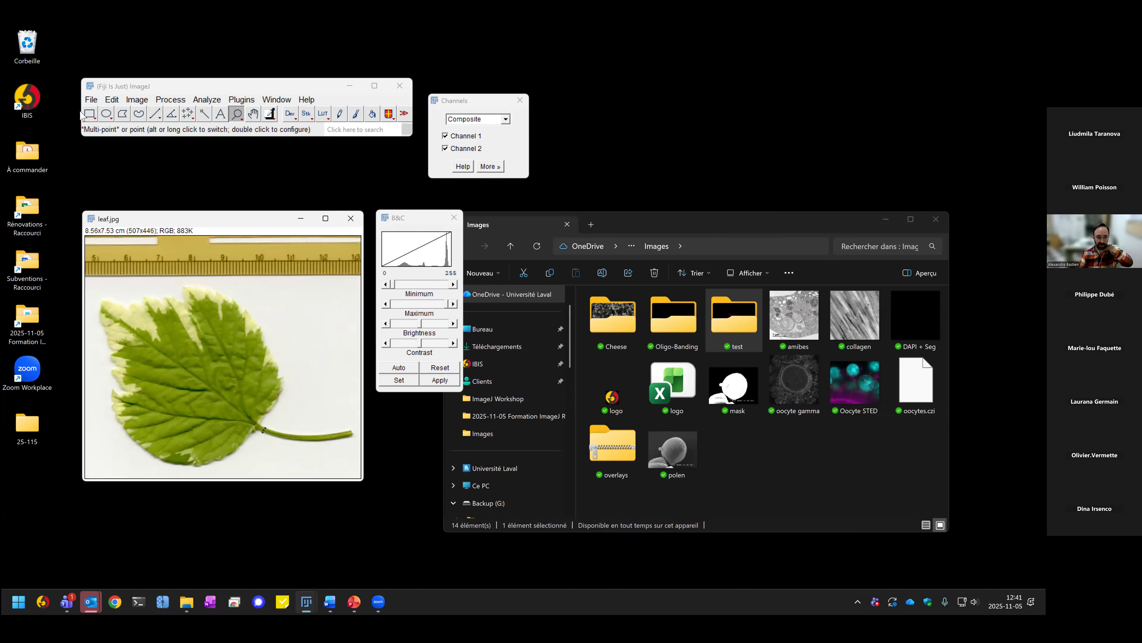
left_click(90, 113)
left_click(210, 378)
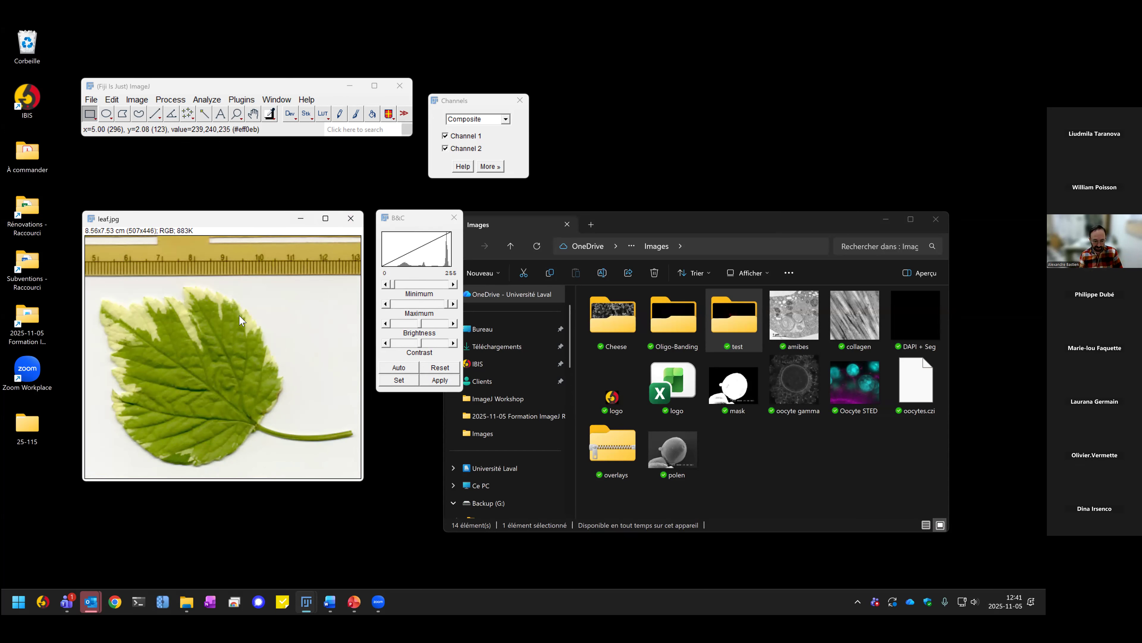
left_click(351, 218)
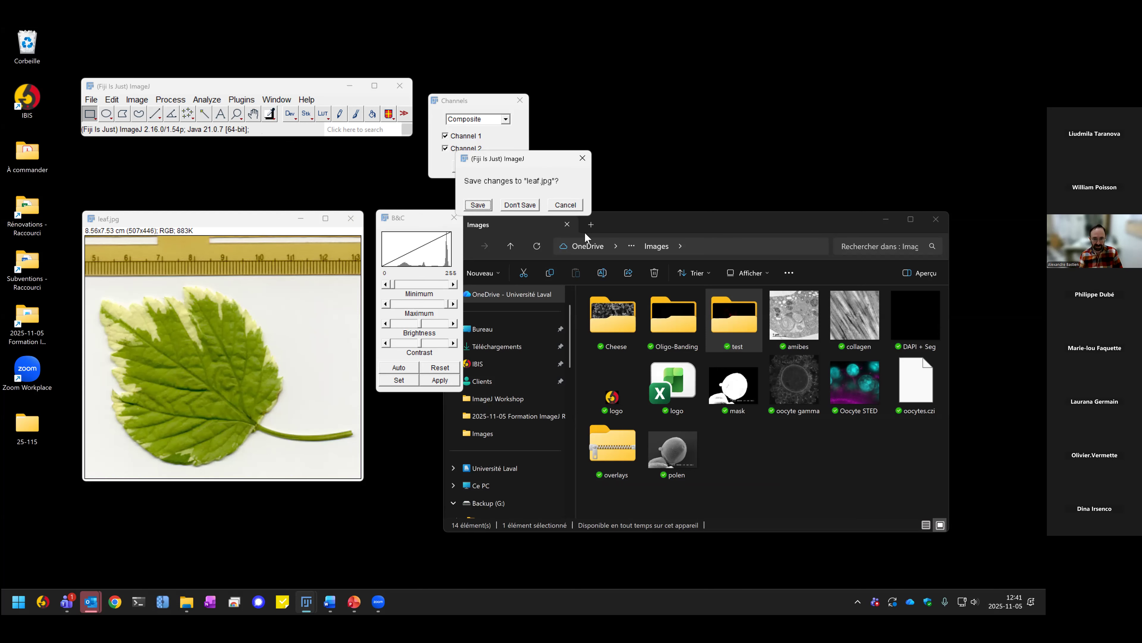
left_click(529, 206)
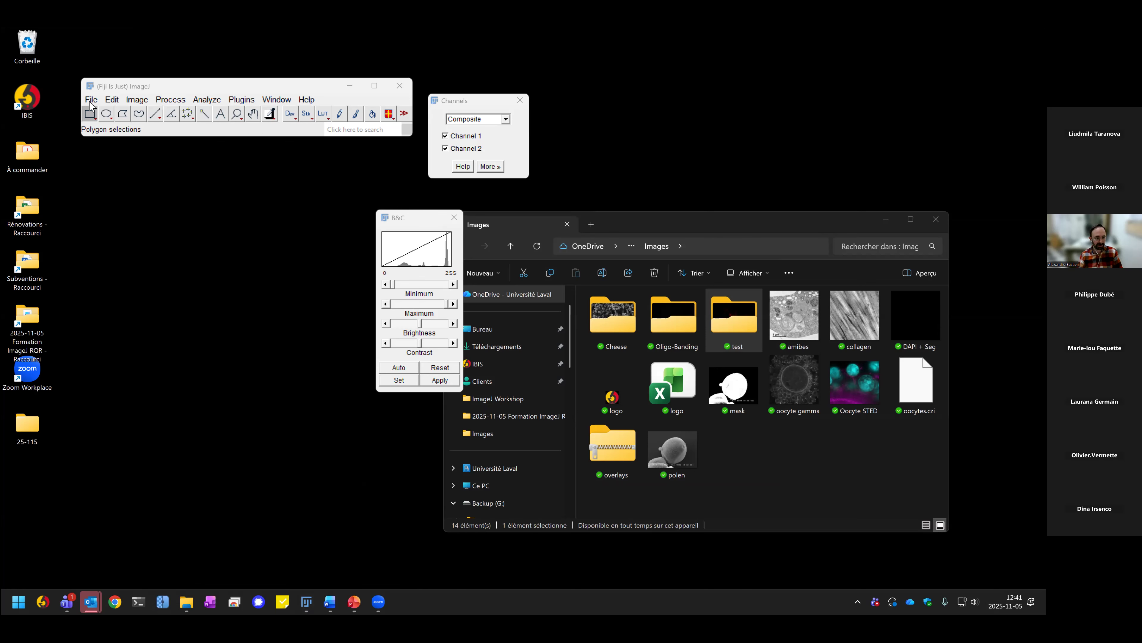
Step: Open the Neuron (5 channels) sample and set its channel display mode to Composite, with its window just below the main window
left_click(92, 100)
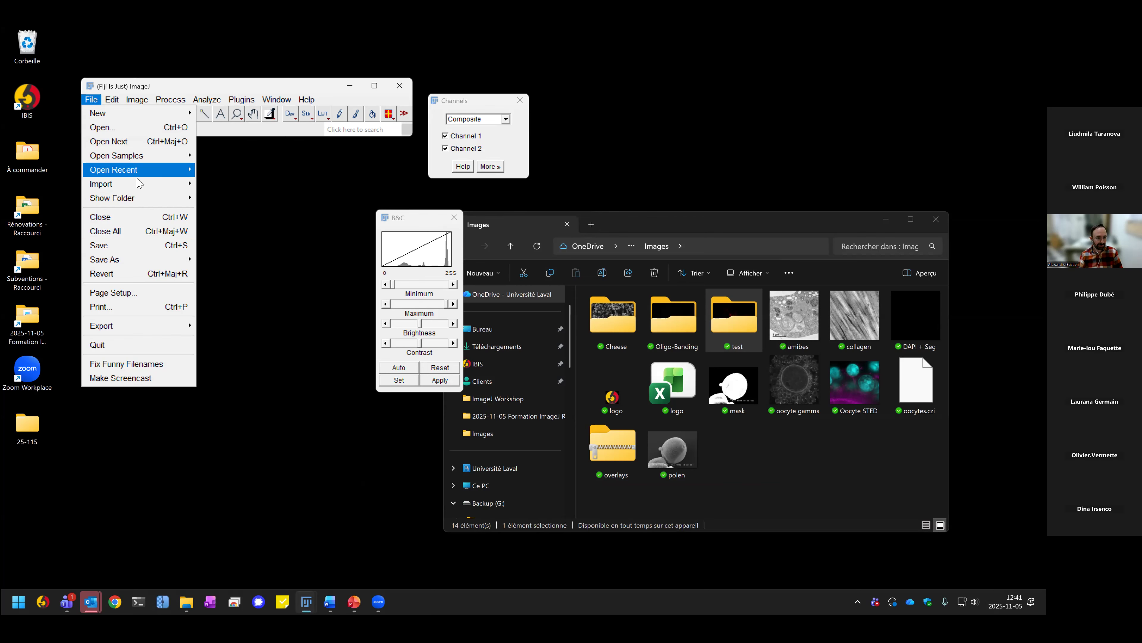
mouse_move(135, 156)
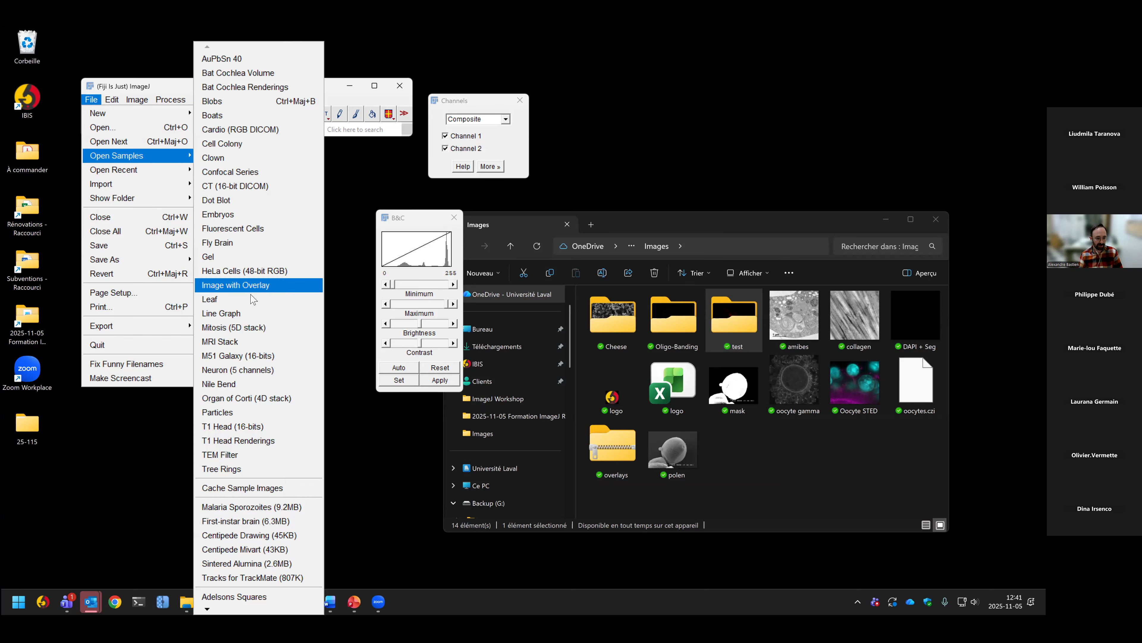
left_click(222, 374)
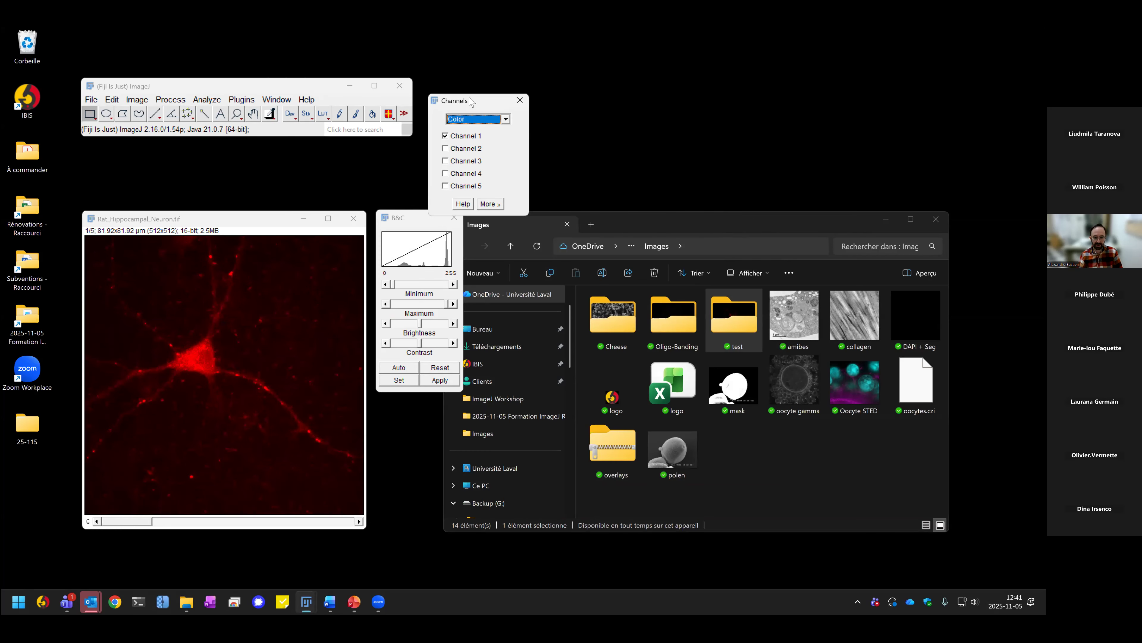
left_click_drag(470, 100, 483, 92)
left_click(490, 110)
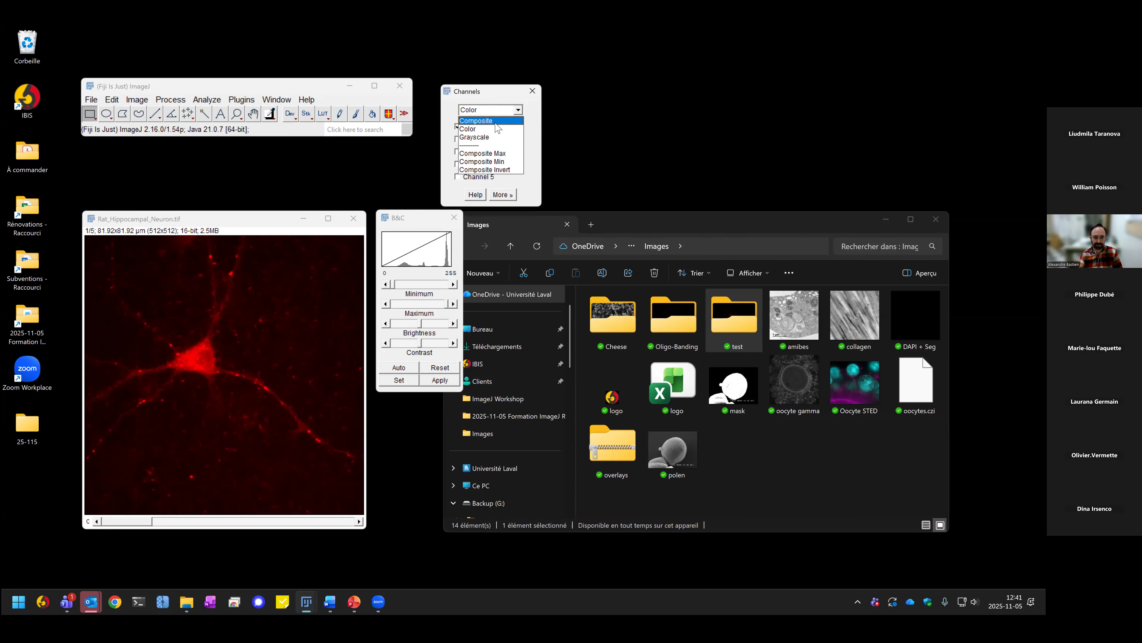
left_click(490, 121)
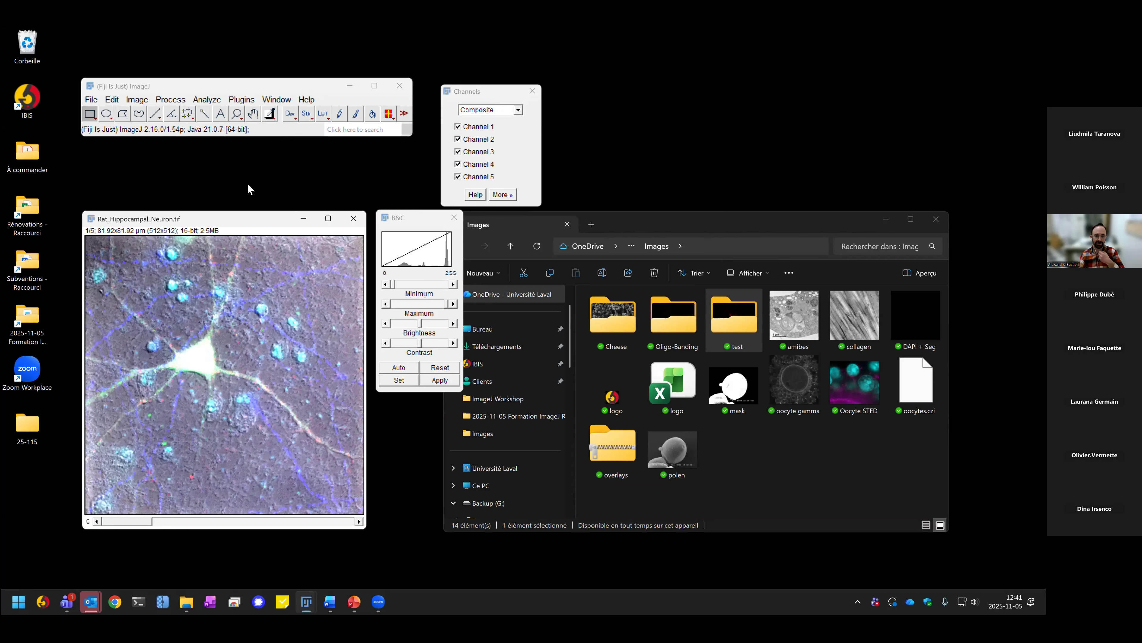
left_click_drag(306, 216, 297, 189)
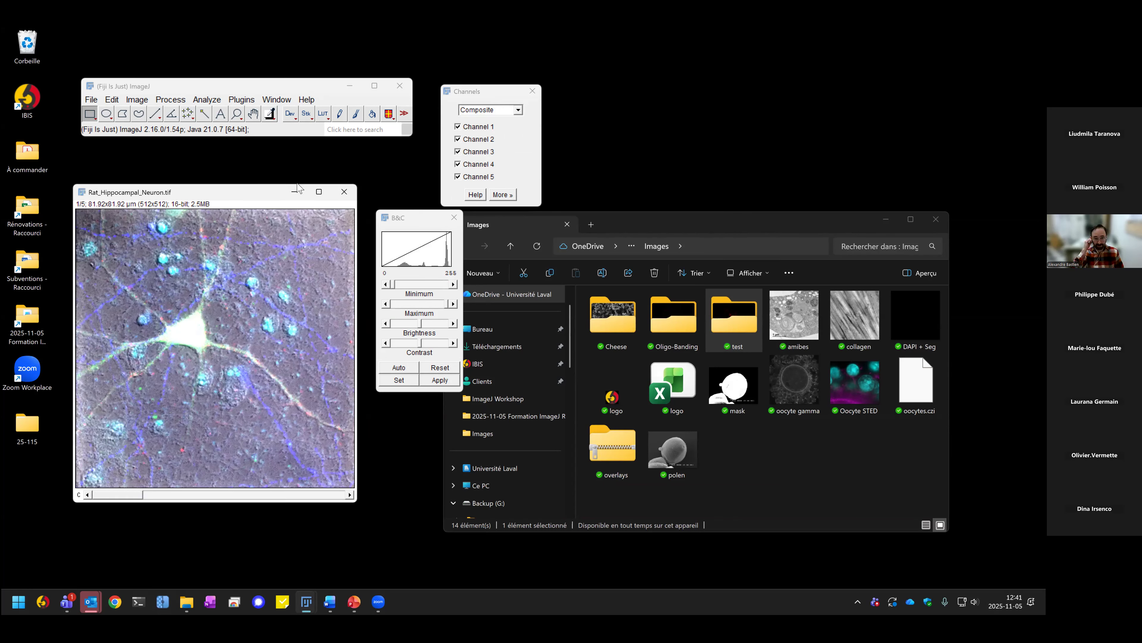
Step: Hide channel 5 of the neuron image and set the channel display mode to Composite Max
left_click(459, 178)
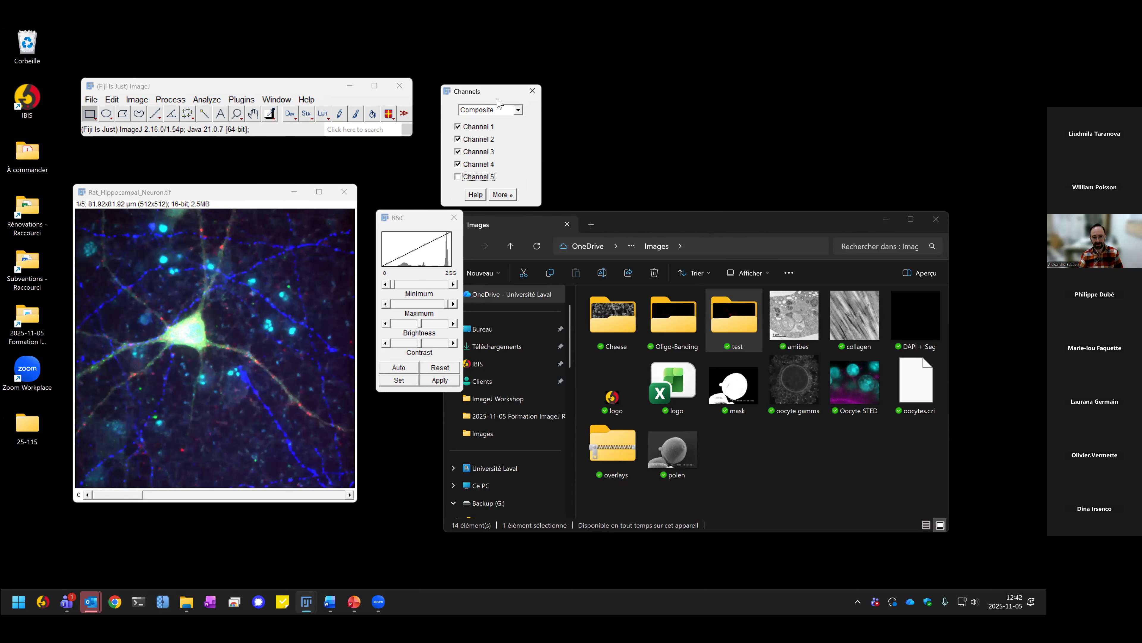
left_click_drag(479, 91, 468, 84)
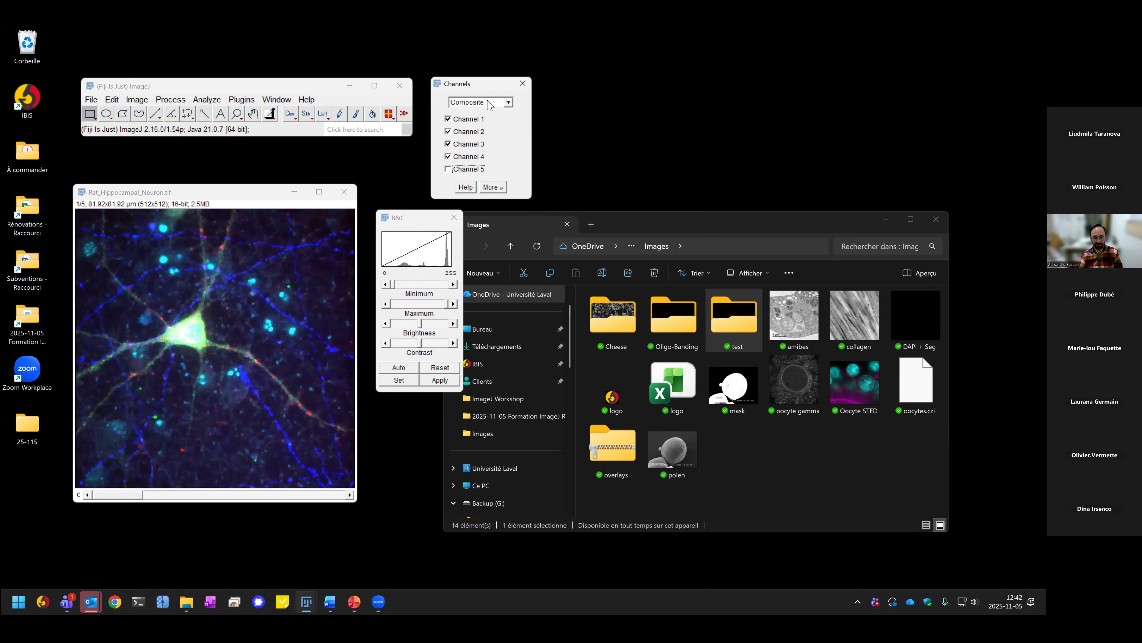
left_click(474, 105)
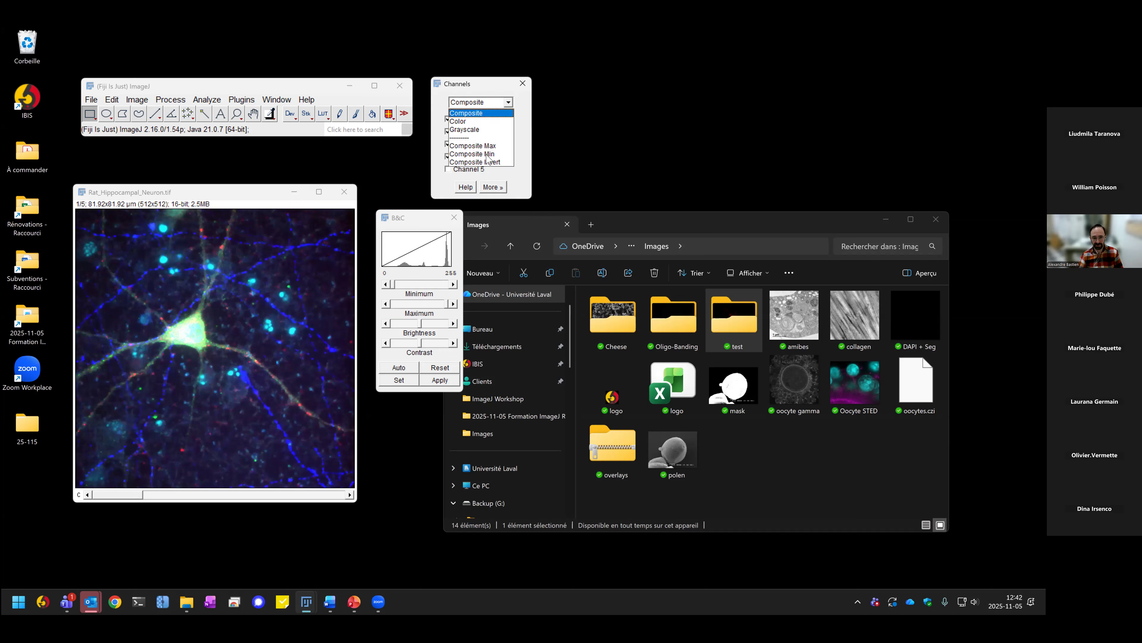
left_click(468, 146)
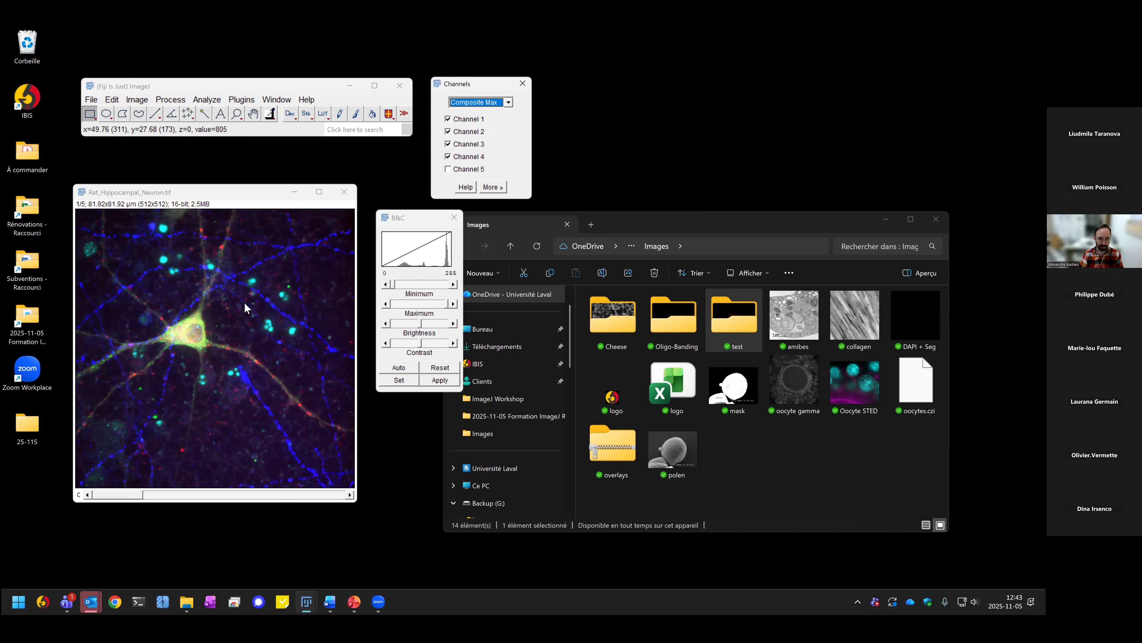
Step: Set the neuron image's display mode to Color, and assign the Cyan LUT to channel 3
left_click(323, 116)
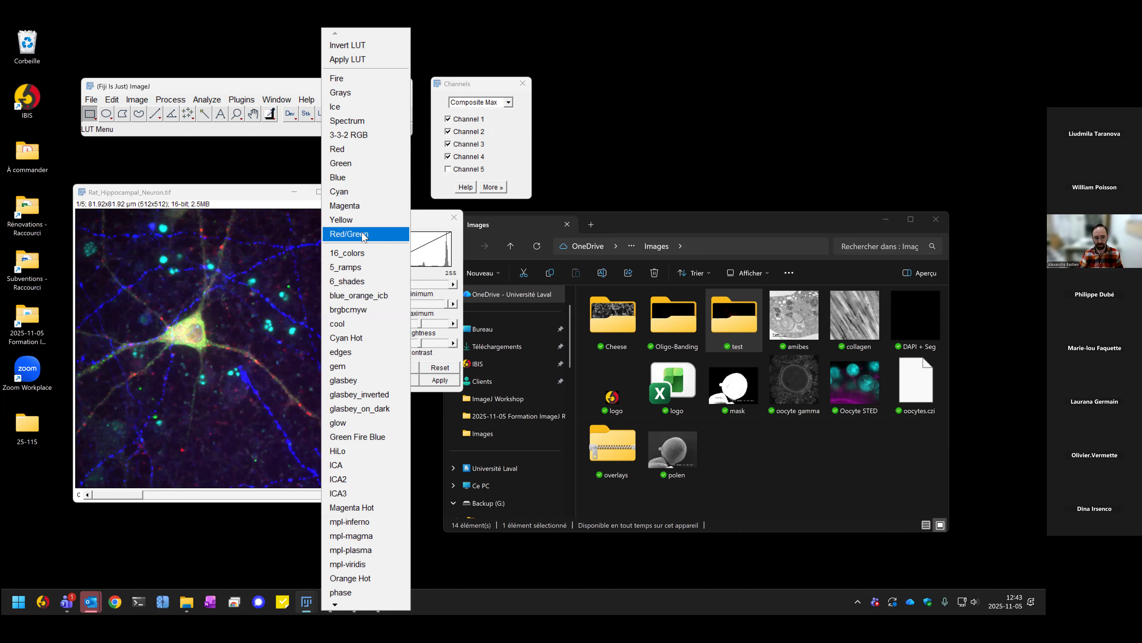
left_click(253, 191)
left_click(507, 103)
left_click(472, 146)
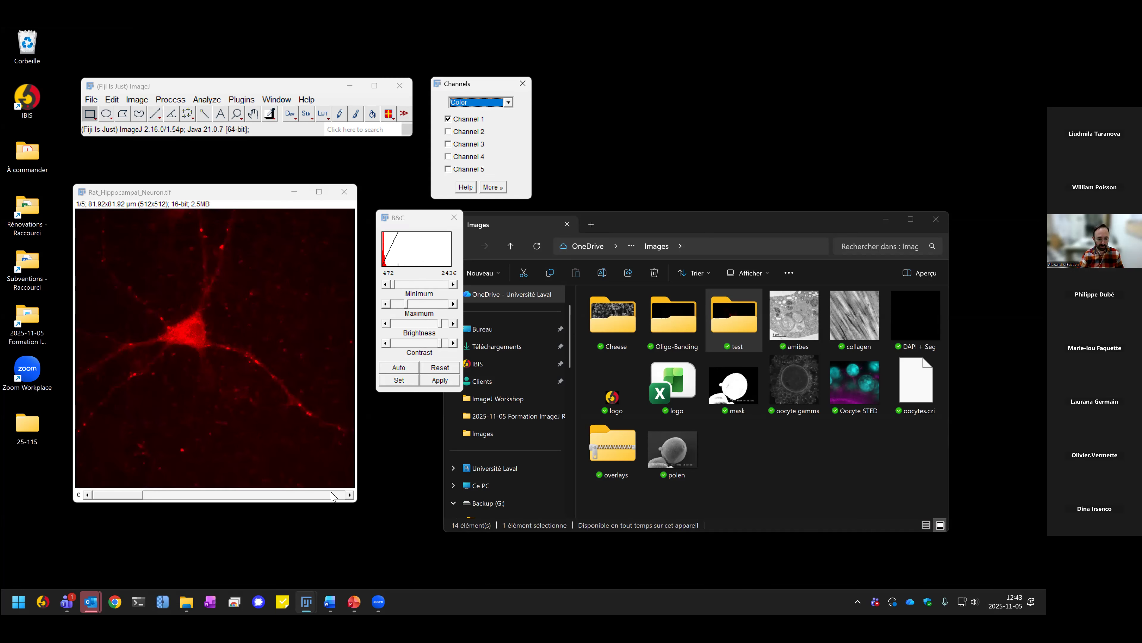
left_click(349, 495)
left_click(339, 492)
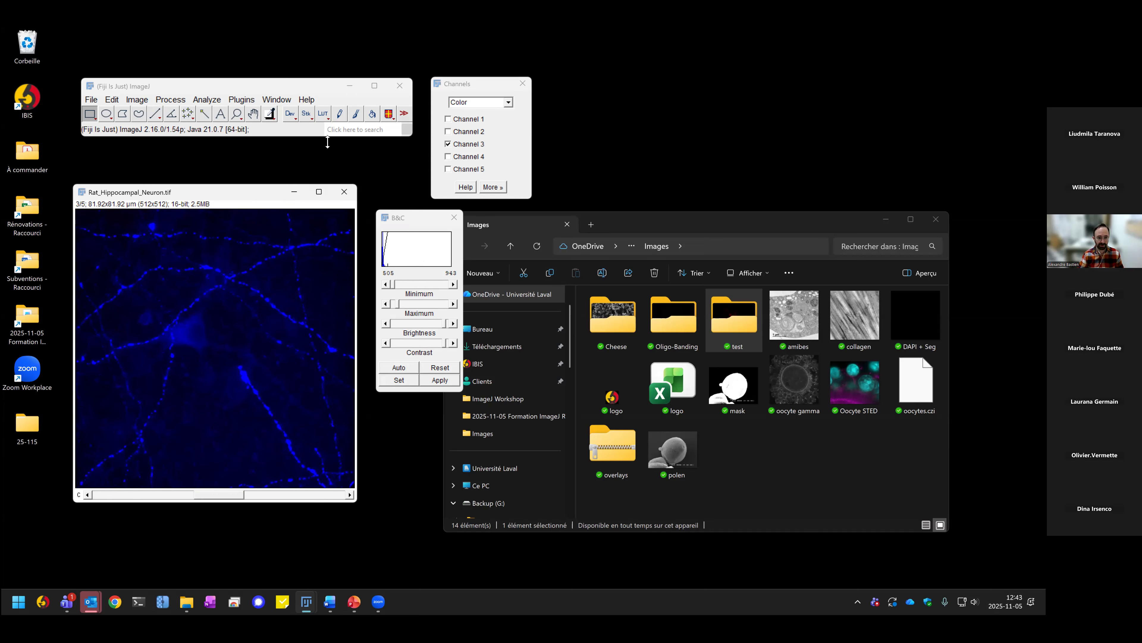
left_click(323, 114)
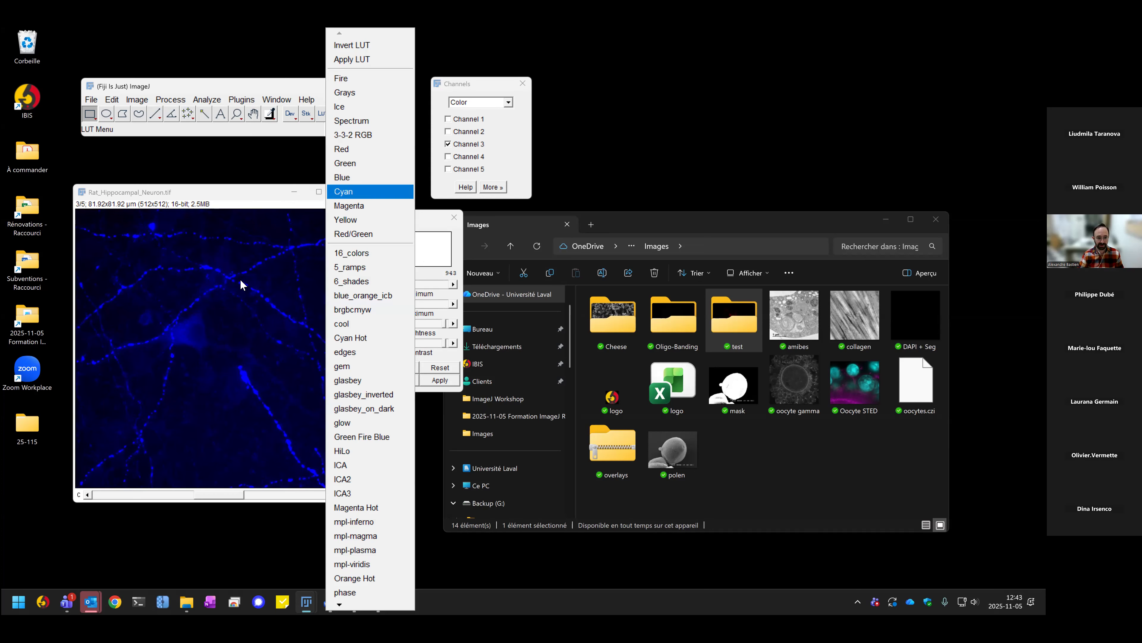
left_click(355, 191)
Step: Switch the neuron image's channel display mode to Composite, and finally to Composite Max with all five channels shown
left_click(493, 105)
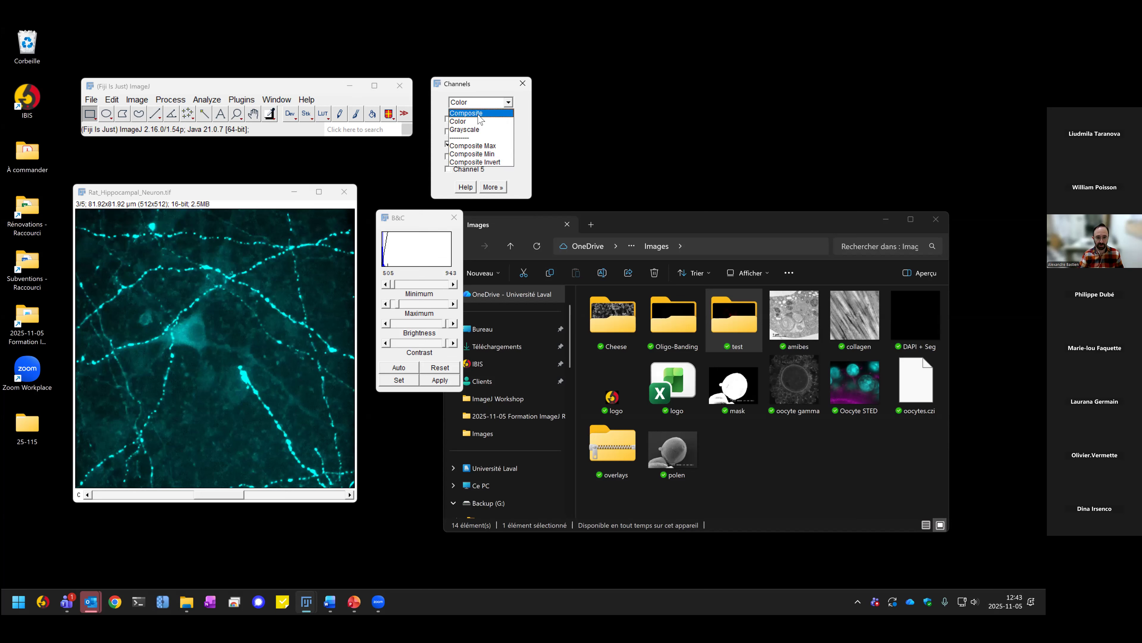
left_click(466, 113)
left_click(481, 102)
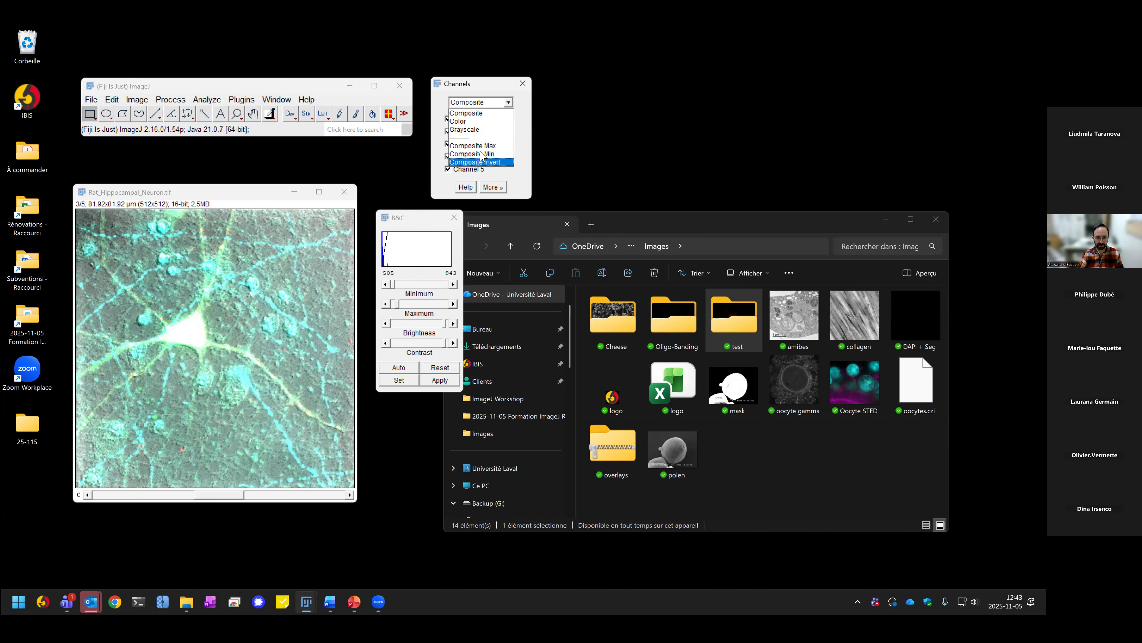
left_click(473, 145)
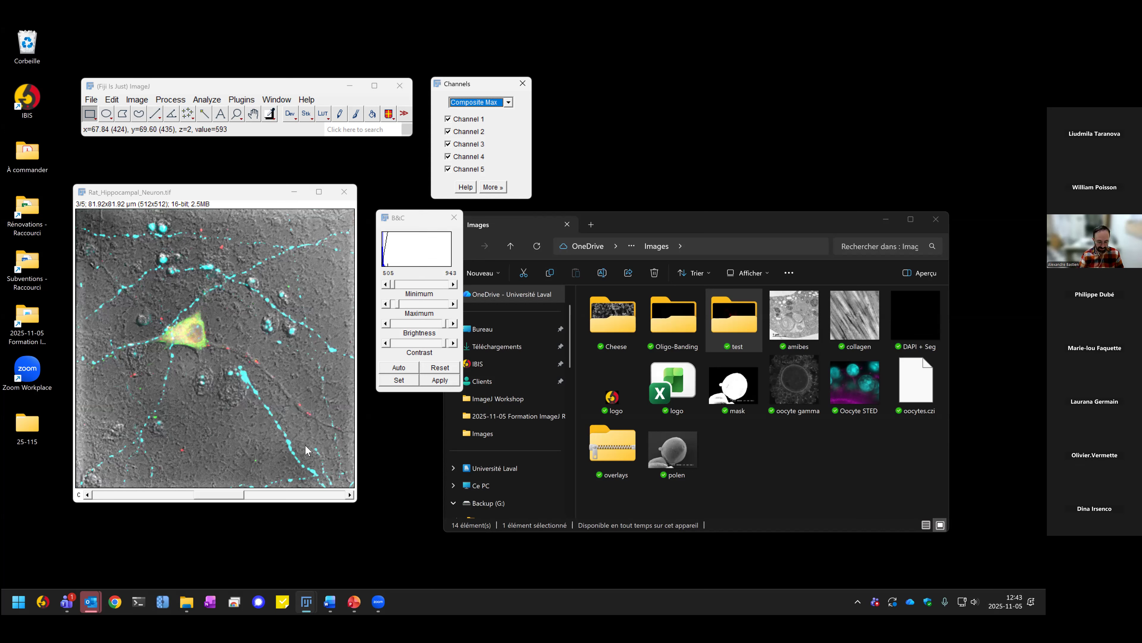
Step: Convert the Composite Max neuron image to RGB Color and place the resulting RGB copy beside the original image
left_click(185, 198)
left_click_drag(185, 195, 176, 195)
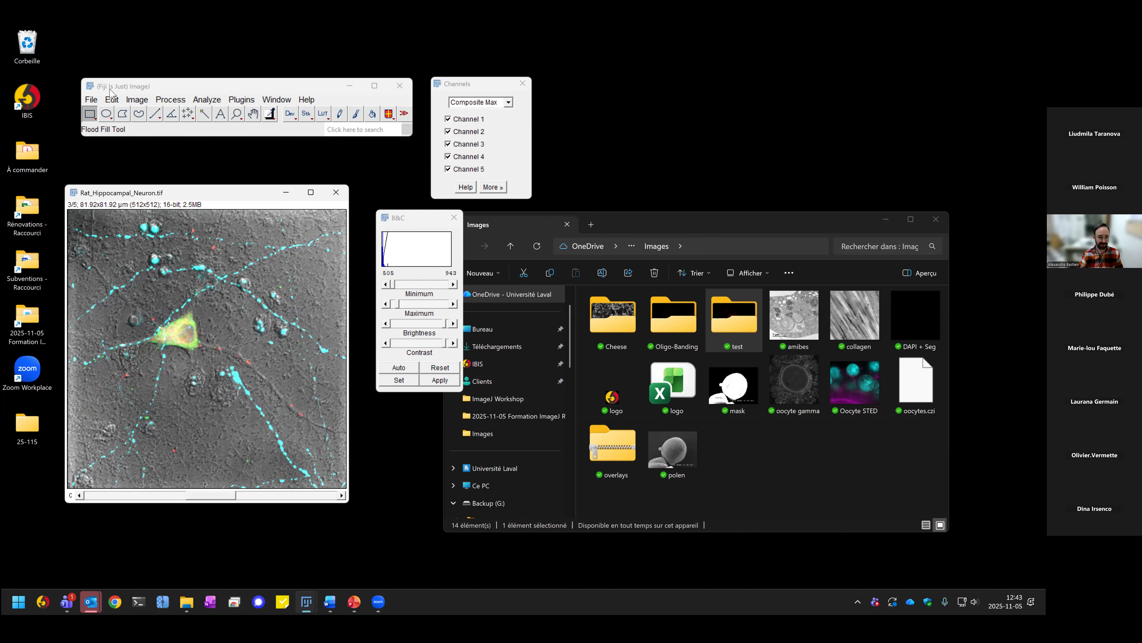
left_click(139, 102)
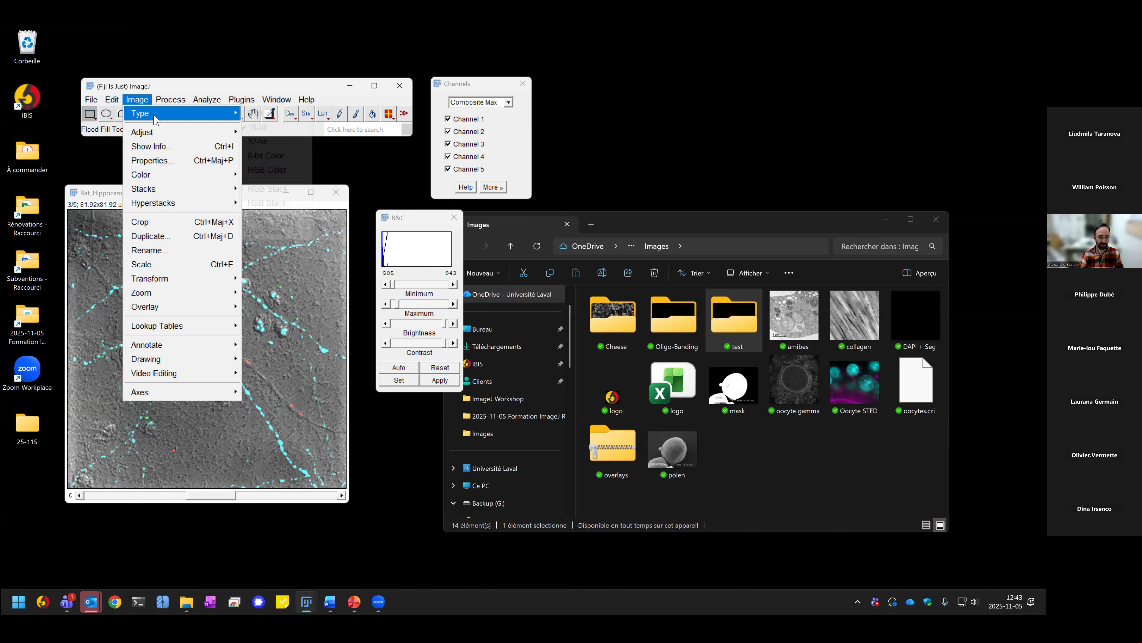
mouse_move(158, 114)
left_click(266, 170)
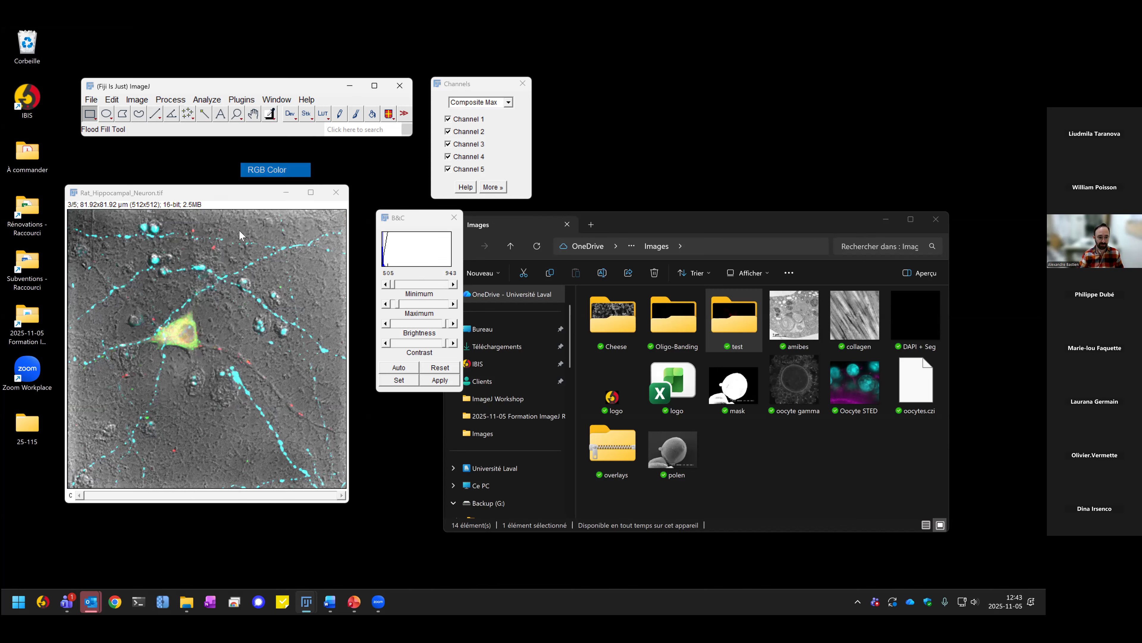
left_click_drag(282, 228, 557, 200)
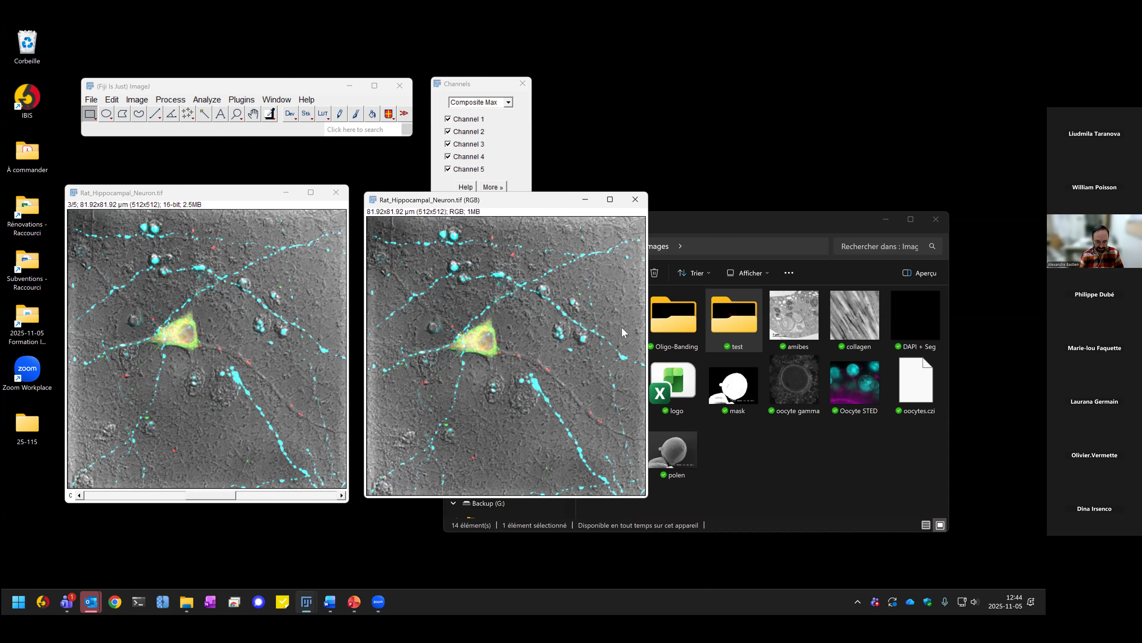
Step: Close the RGB copy and the original five-channel neuron image
left_click(636, 199)
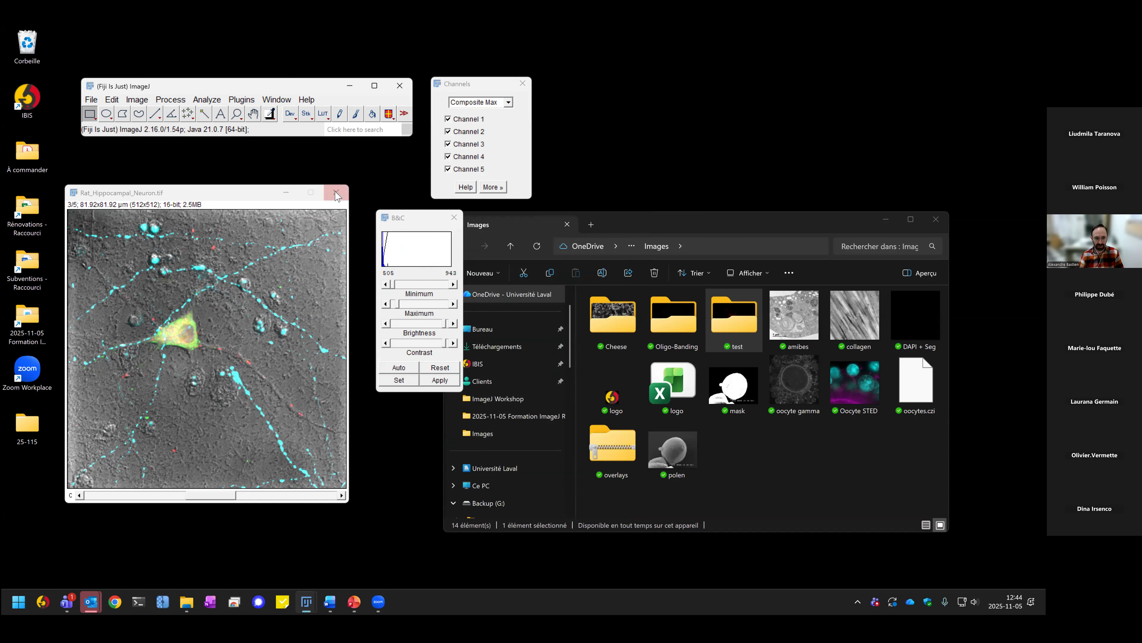
left_click(336, 195)
left_click(388, 113)
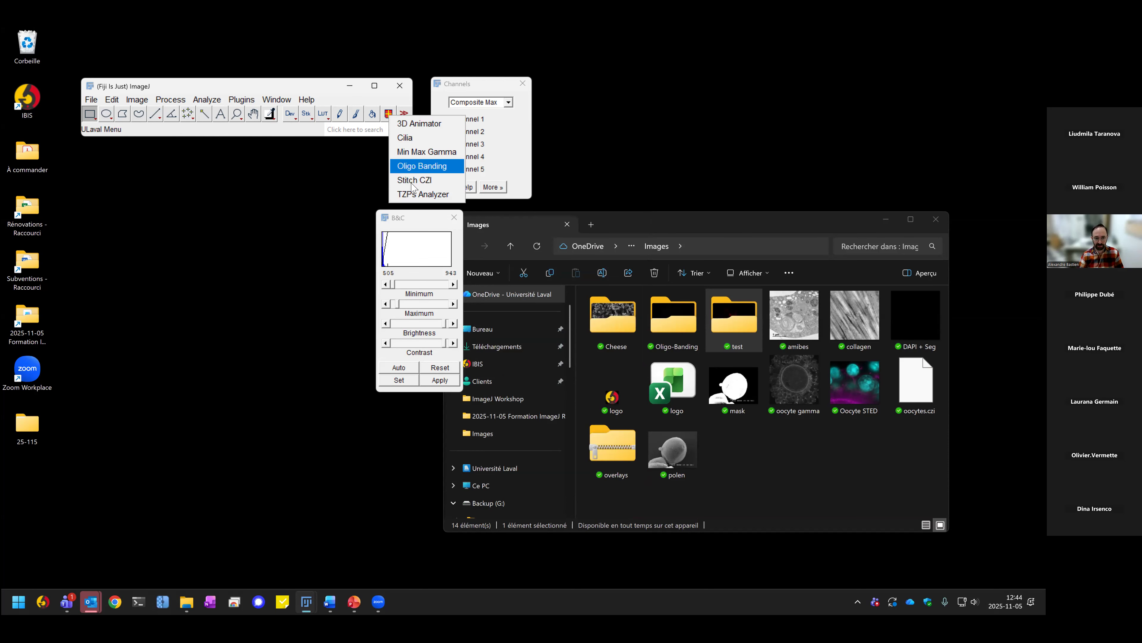
left_click(327, 92)
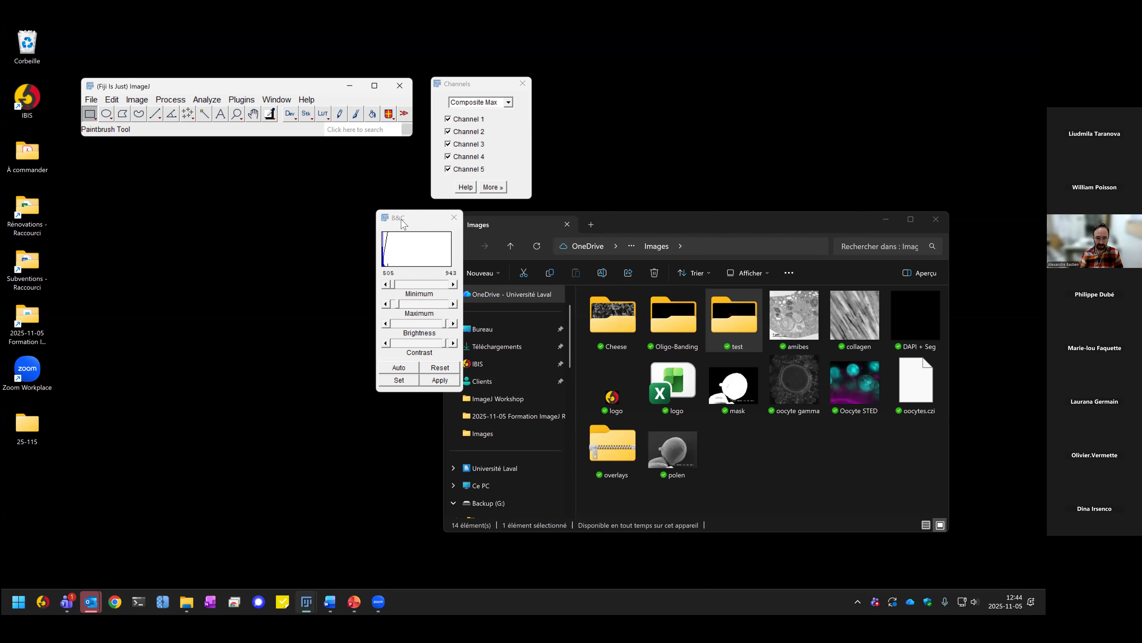
Step: Place the B&C window beside the Channels window and open the M51 Galaxy (16-bits) sample image
left_click_drag(401, 222, 566, 113)
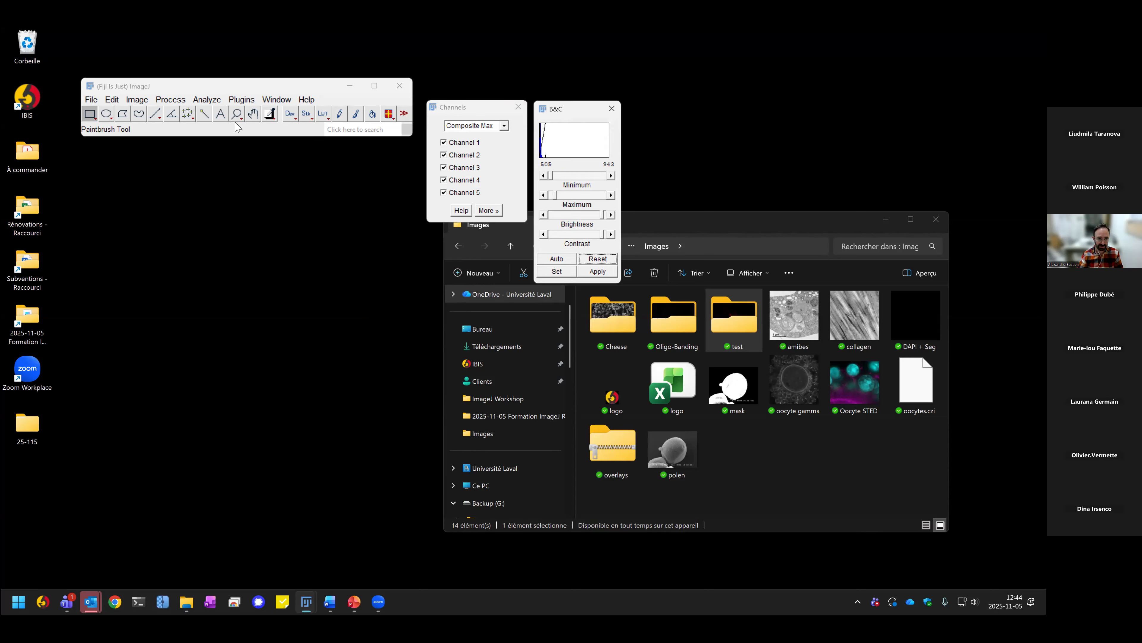
left_click(92, 99)
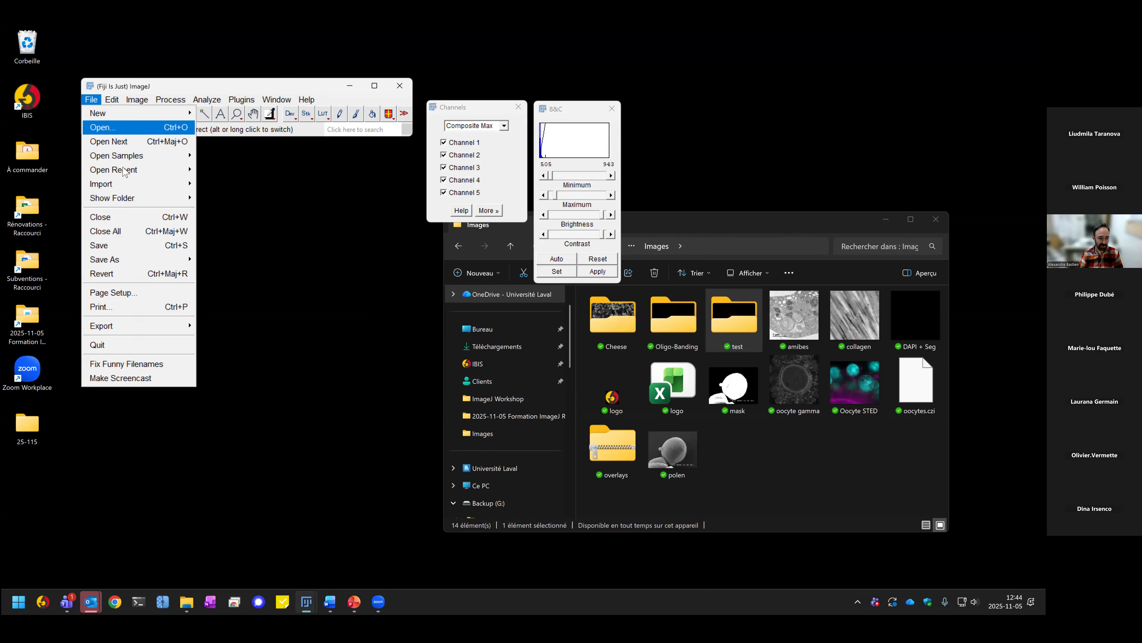
mouse_move(149, 156)
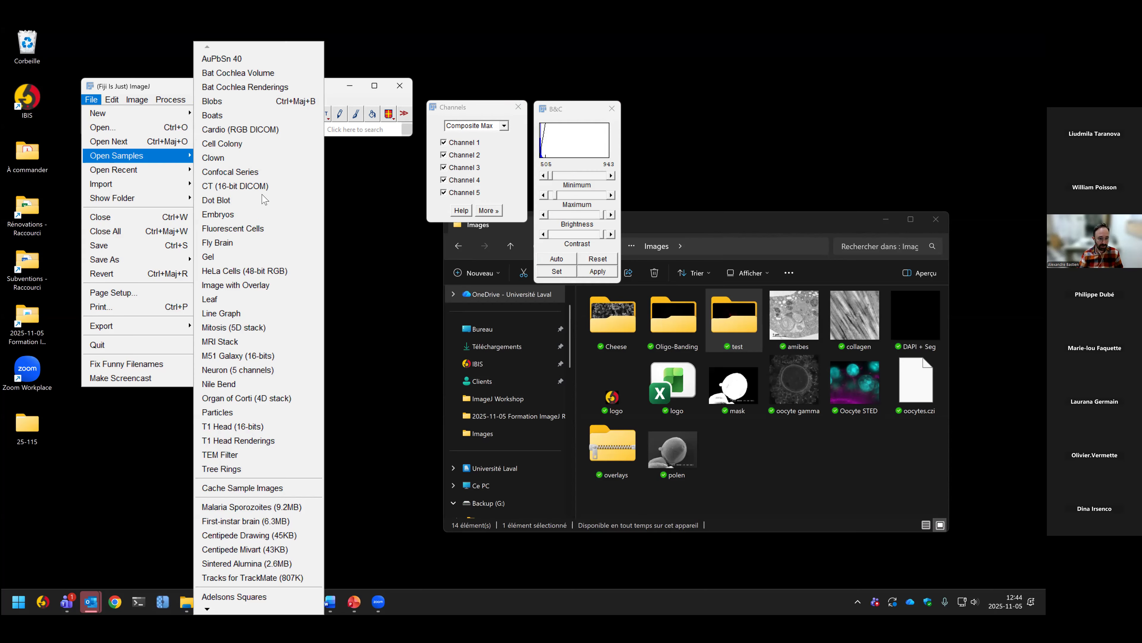
left_click(239, 356)
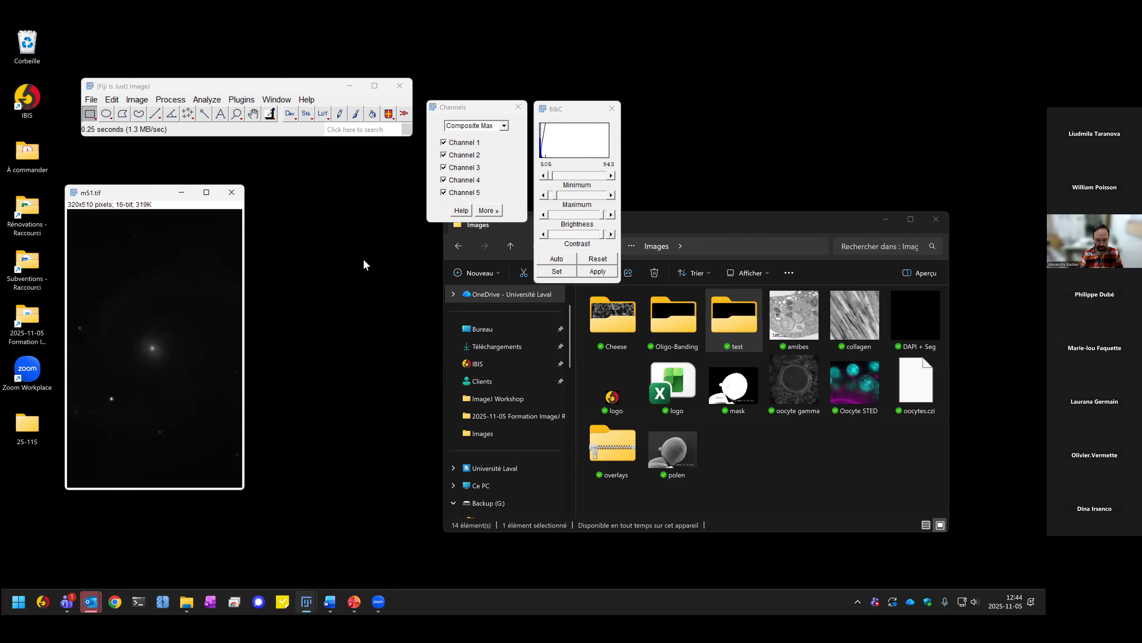
Step: Narrow the Images folder window and move it and the m51.tif window aside to free space for more images
left_click_drag(810, 222, 868, 219)
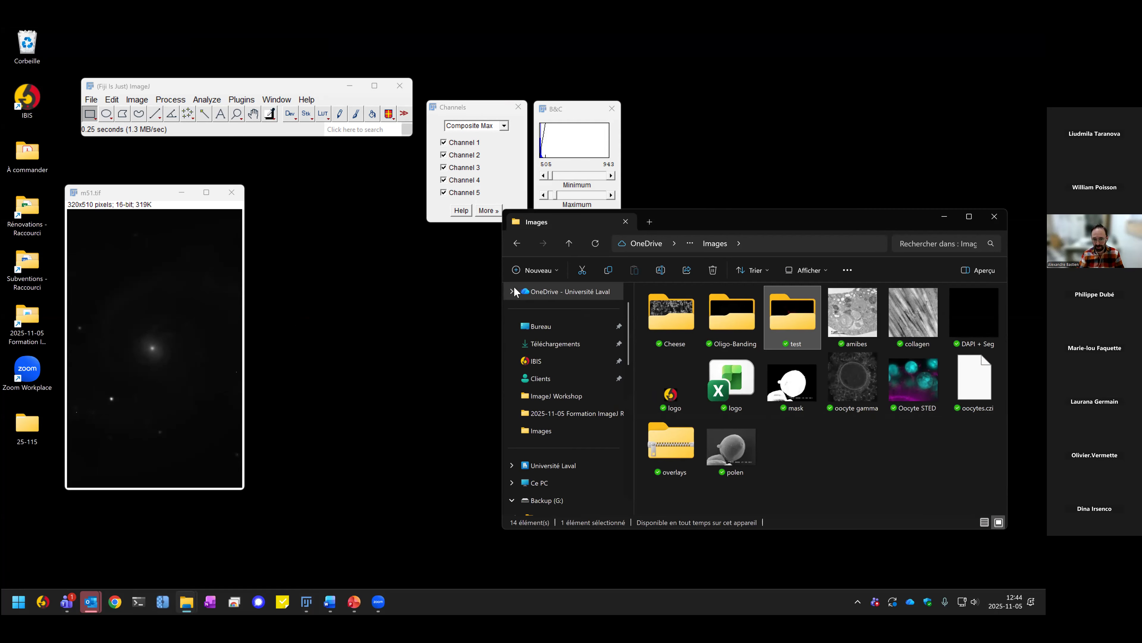
left_click_drag(502, 304, 722, 303)
left_click_drag(892, 221, 901, 130)
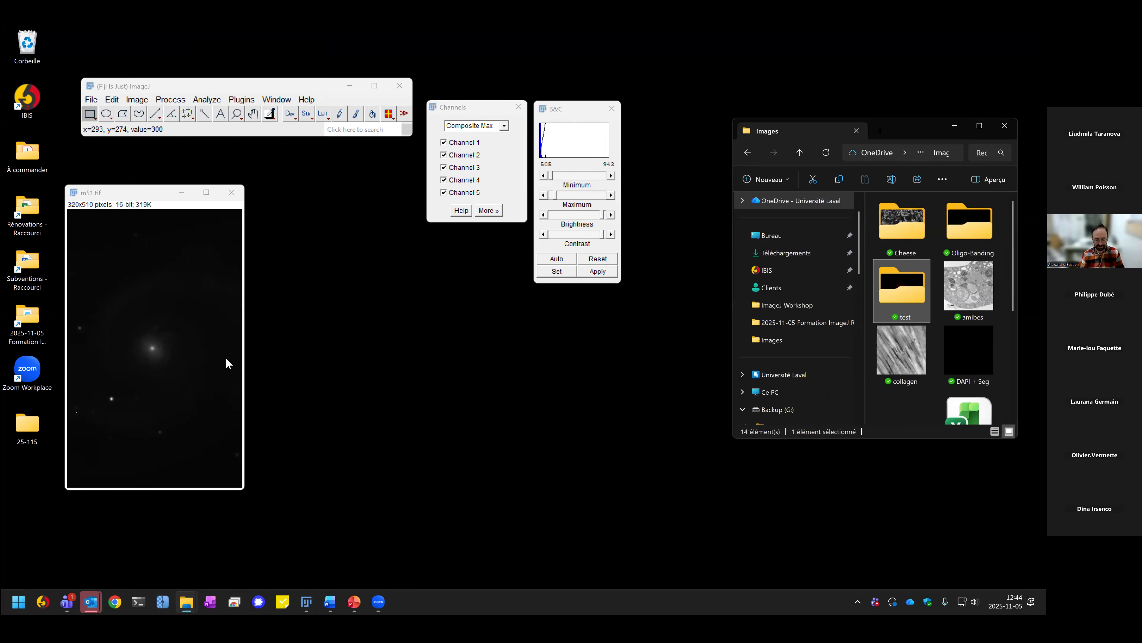
left_click_drag(131, 196, 70, 200)
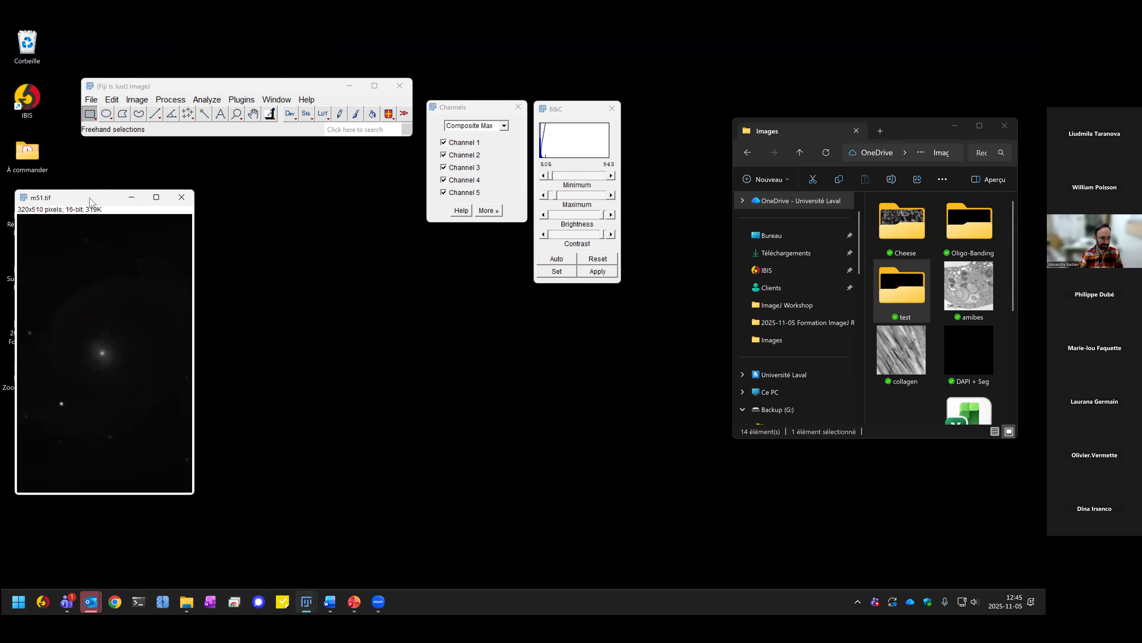
left_click_drag(89, 202, 84, 207)
Step: Duplicate the galaxy image three times as m51-1.tif, m51-2.tif and m51-3.tif, arranging the copies side by side
left_click(110, 100)
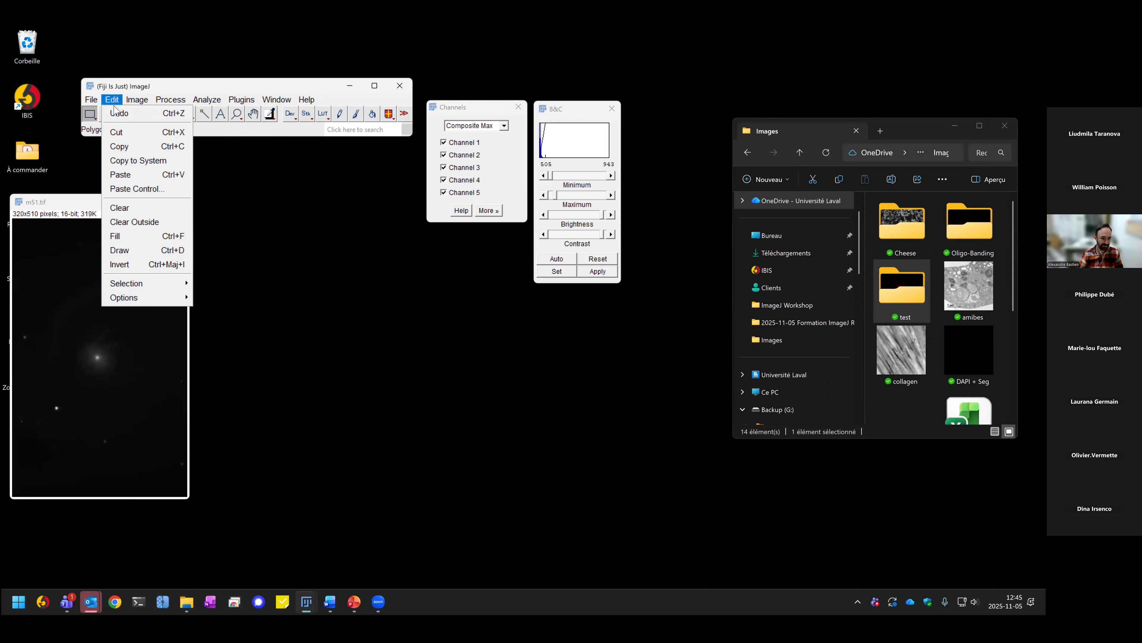
mouse_move(137, 100)
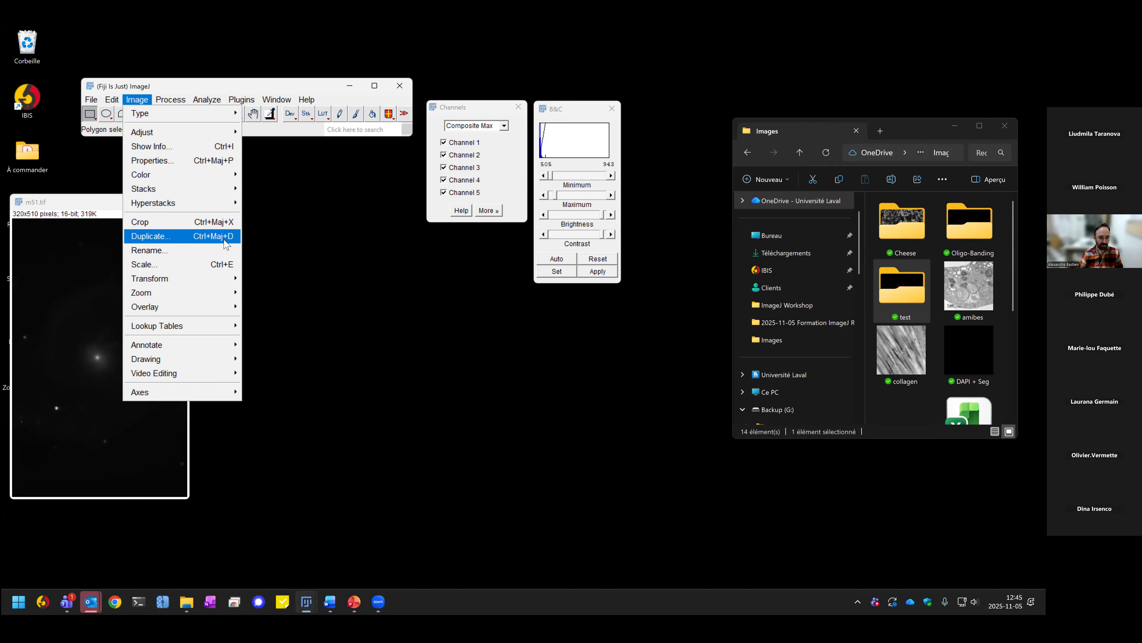
left_click(102, 204)
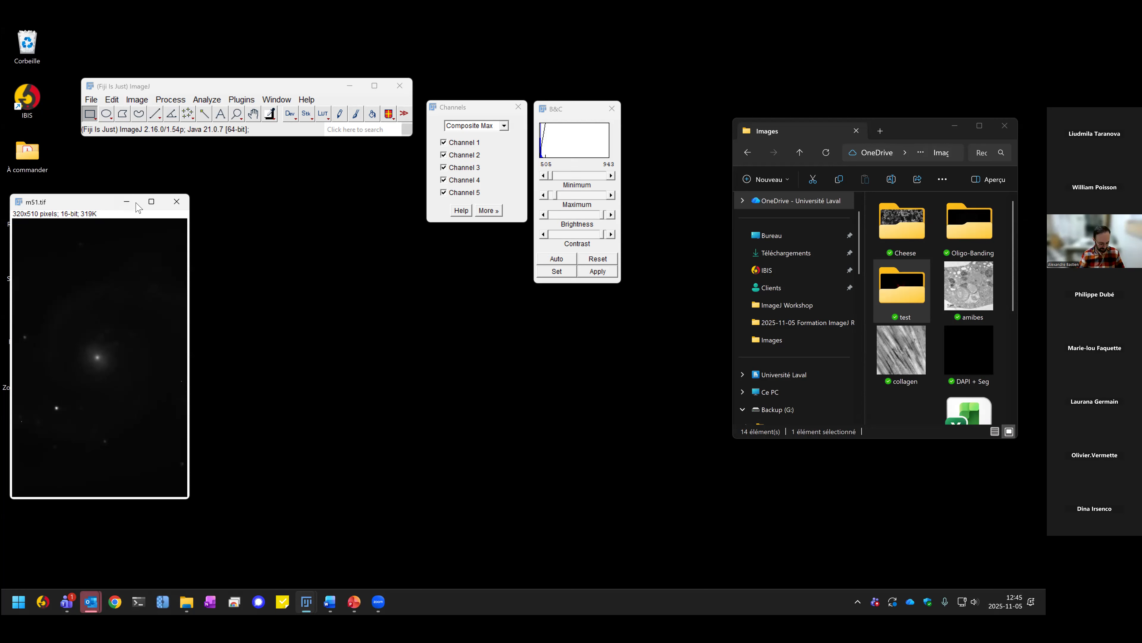
key("ctrl+shift+d")
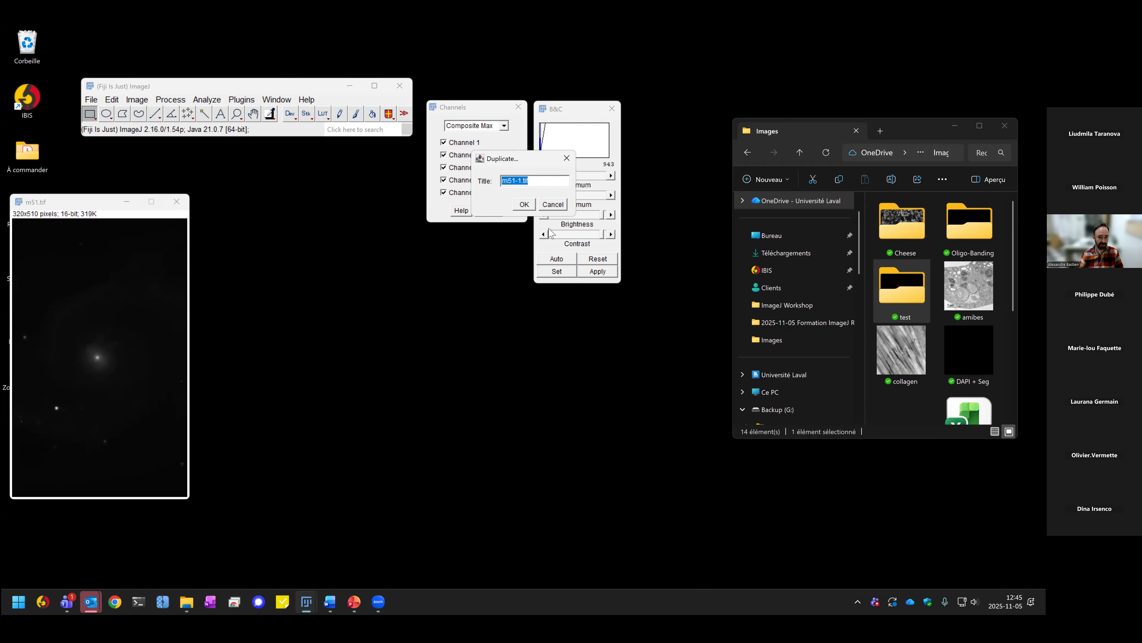
left_click(534, 203)
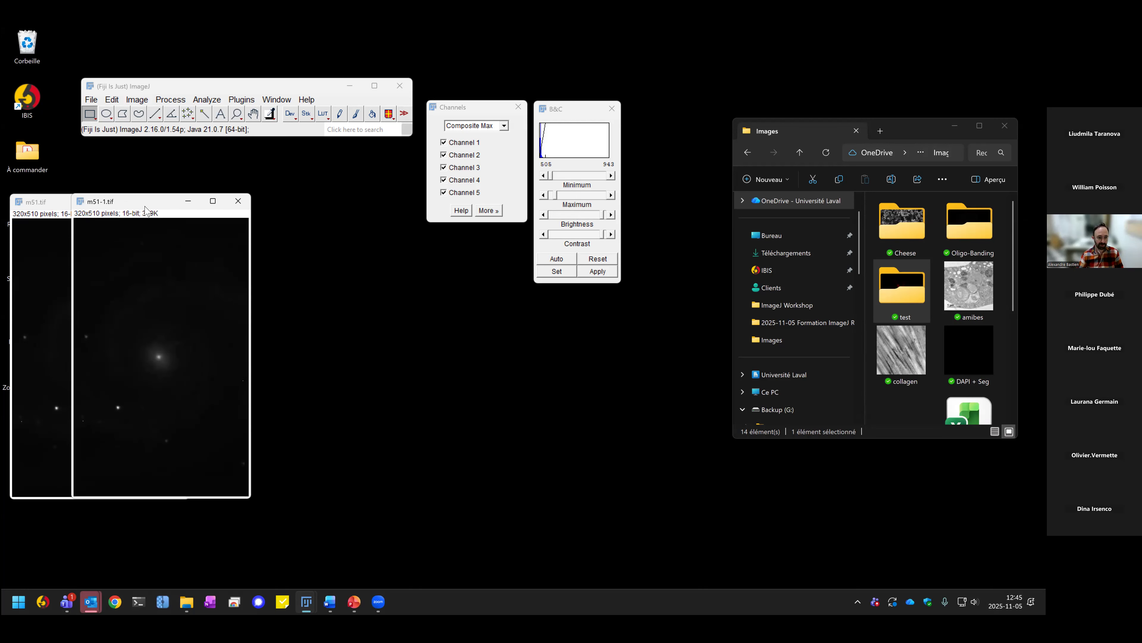
key("ctrl+shift+d")
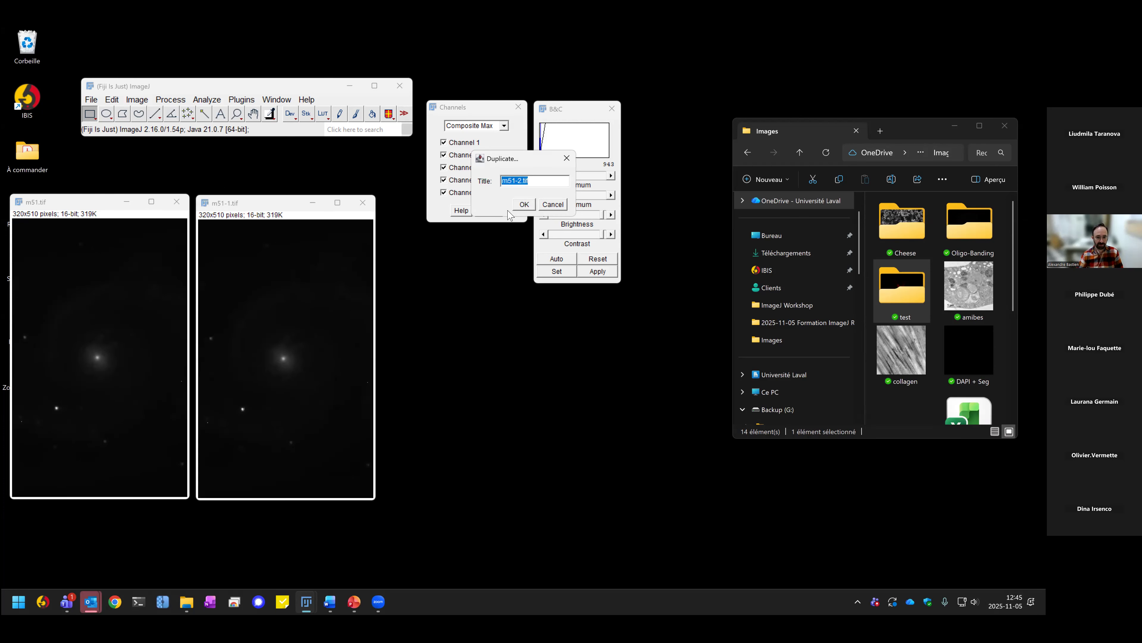
left_click(524, 205)
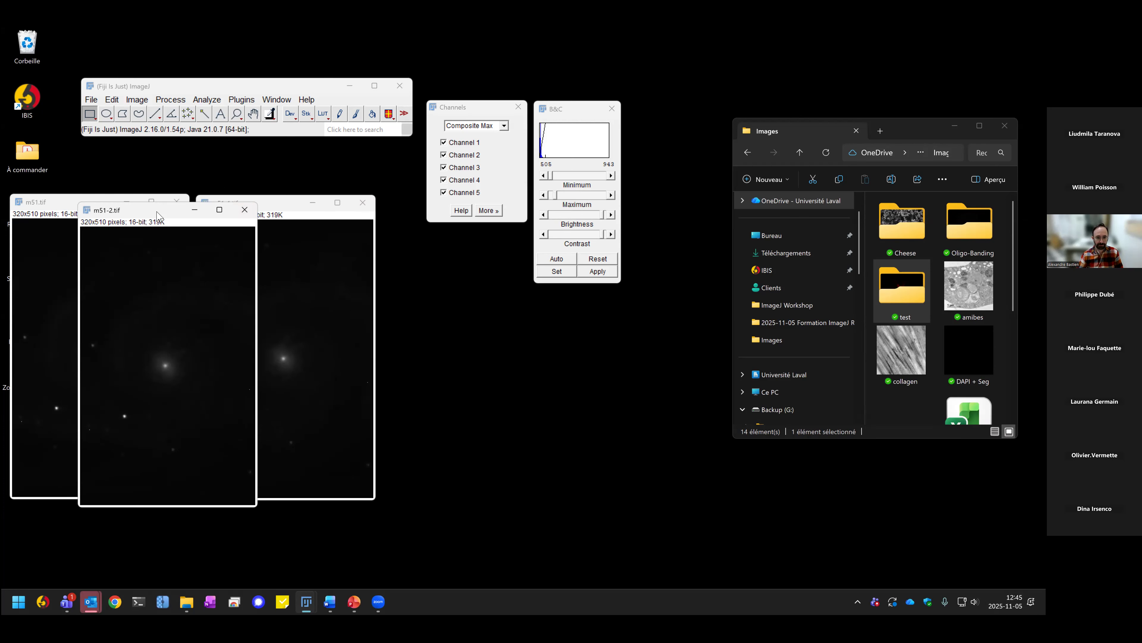
key("ctrl+shift+d")
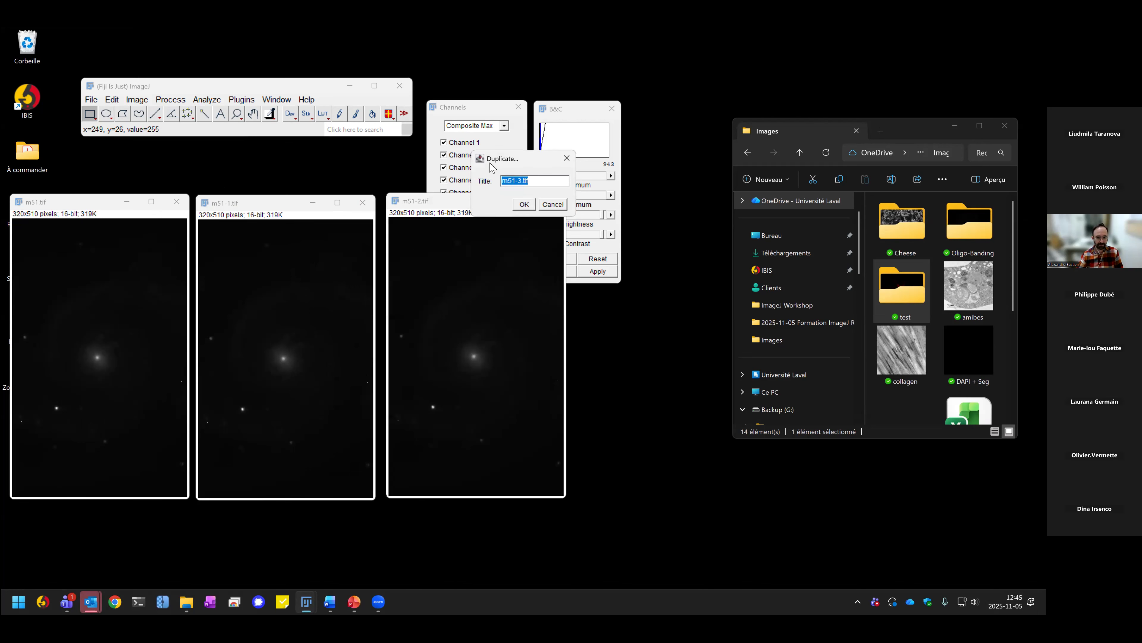
left_click(525, 205)
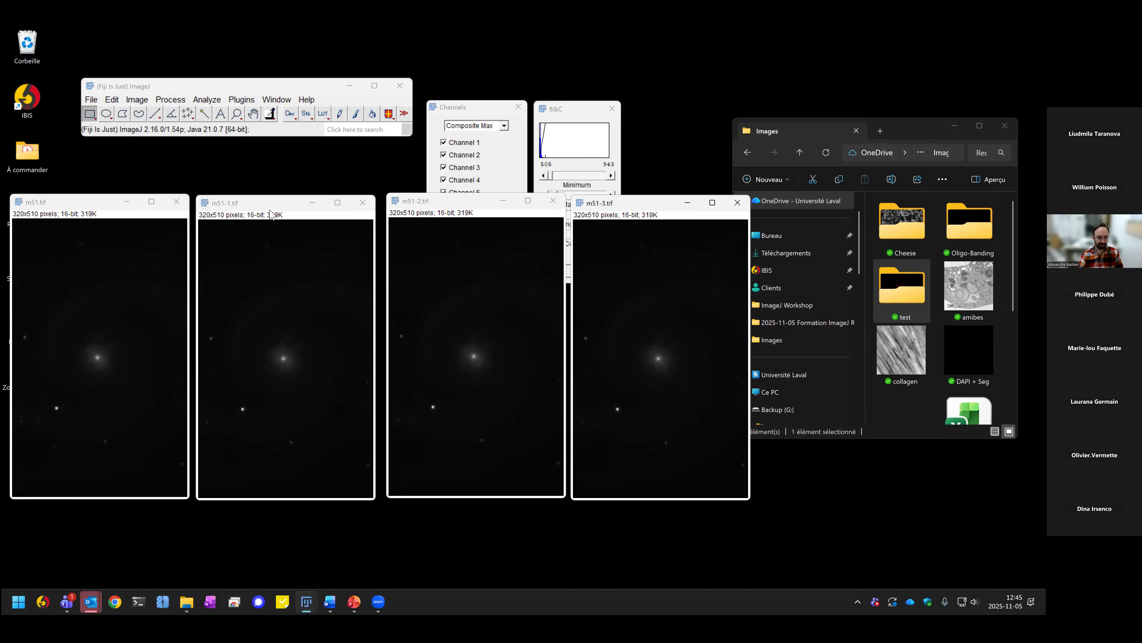
Step: Lower the display maximum of m51-1.tif to 1551 in the brightness and contrast settings
left_click(576, 109)
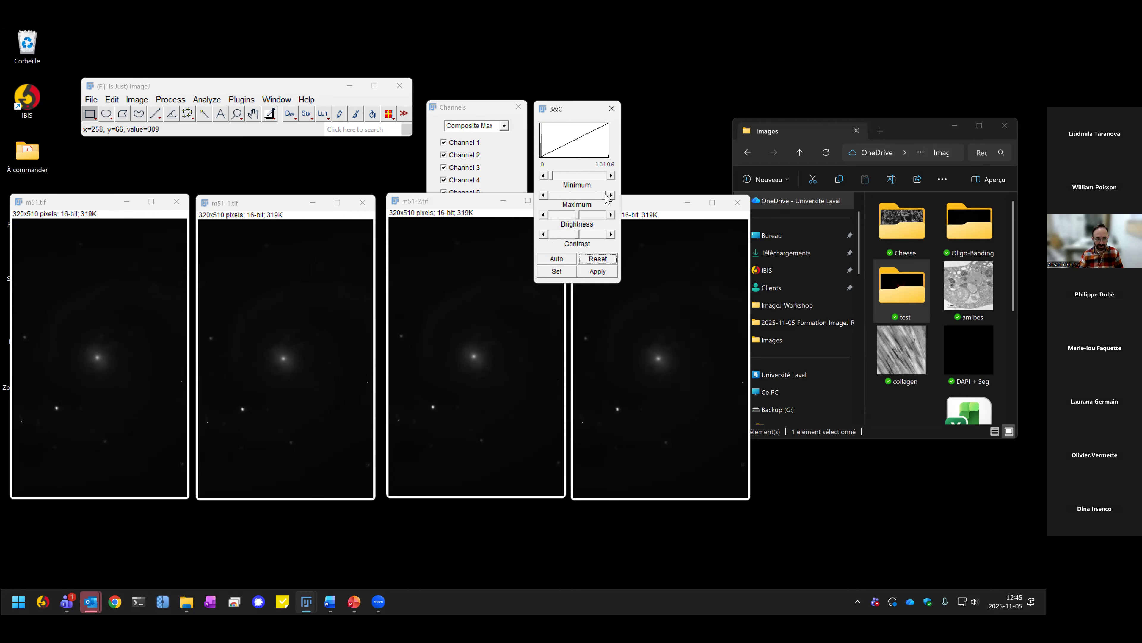
left_click_drag(605, 198, 562, 205)
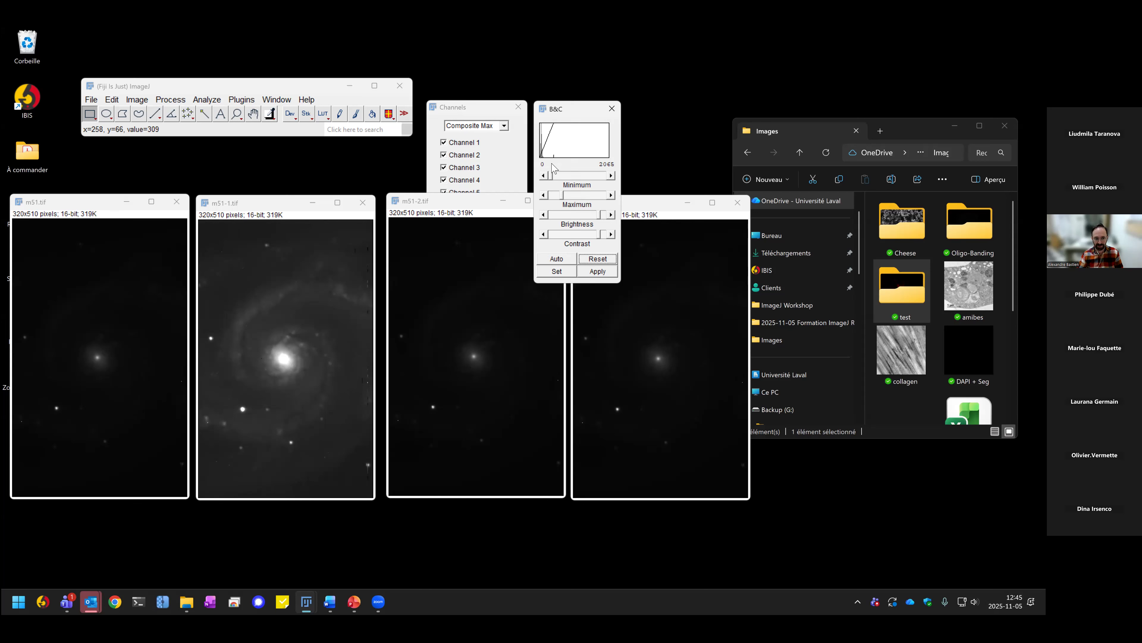
left_click(543, 195)
left_click_drag(563, 198, 560, 199)
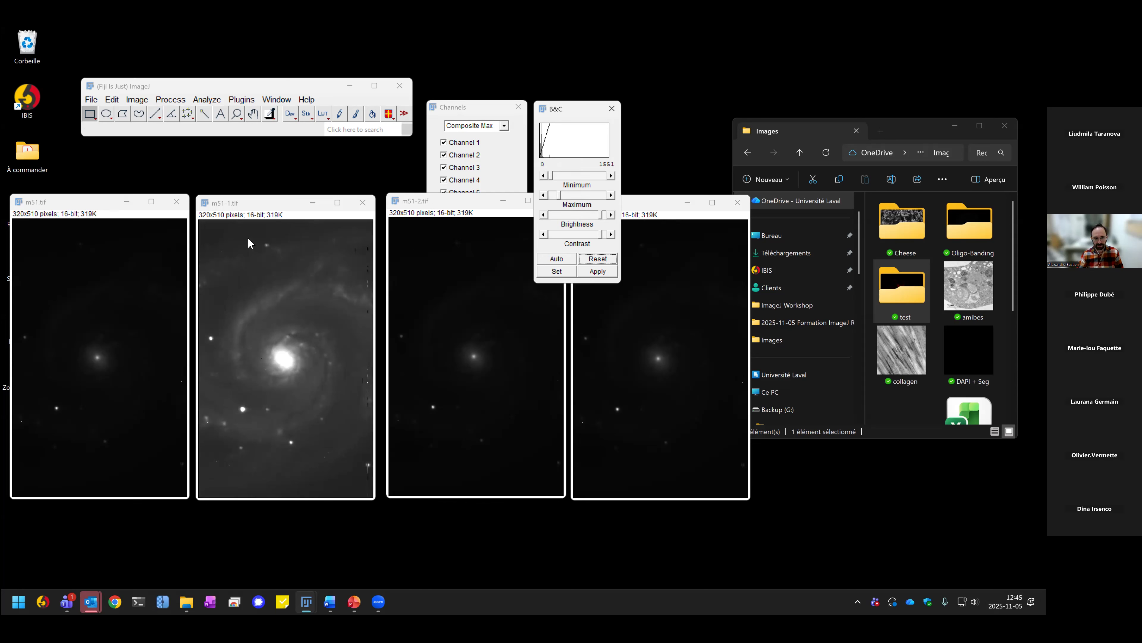
Step: Try a display minimum of 119 on m51-1.tif and bring it back to 0
left_click(610, 175)
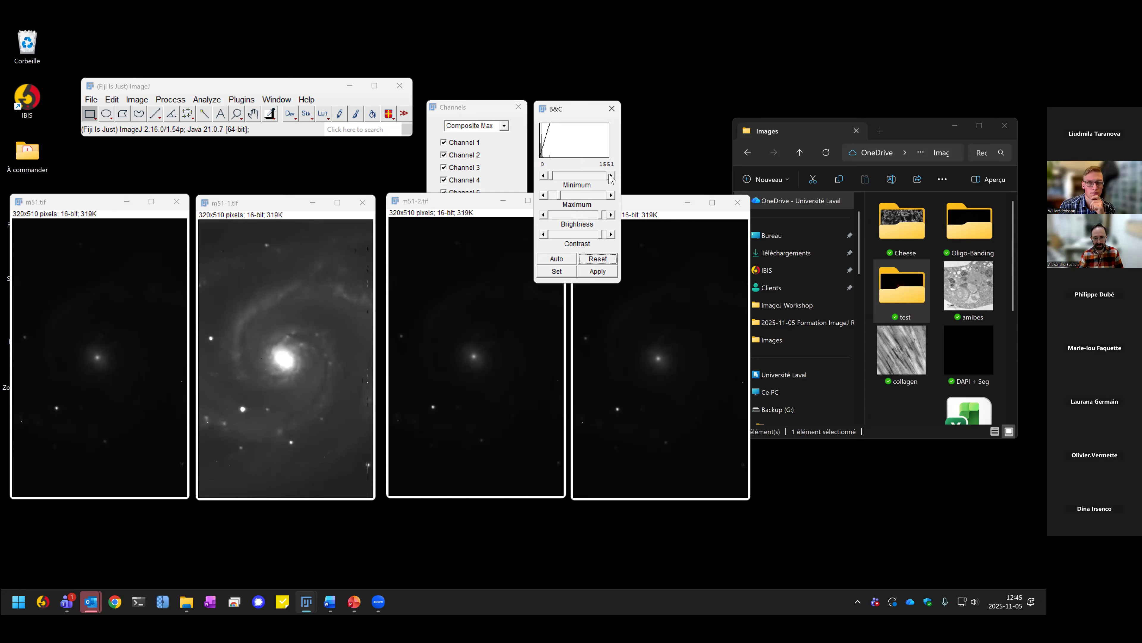
left_click(610, 175)
left_click(611, 175)
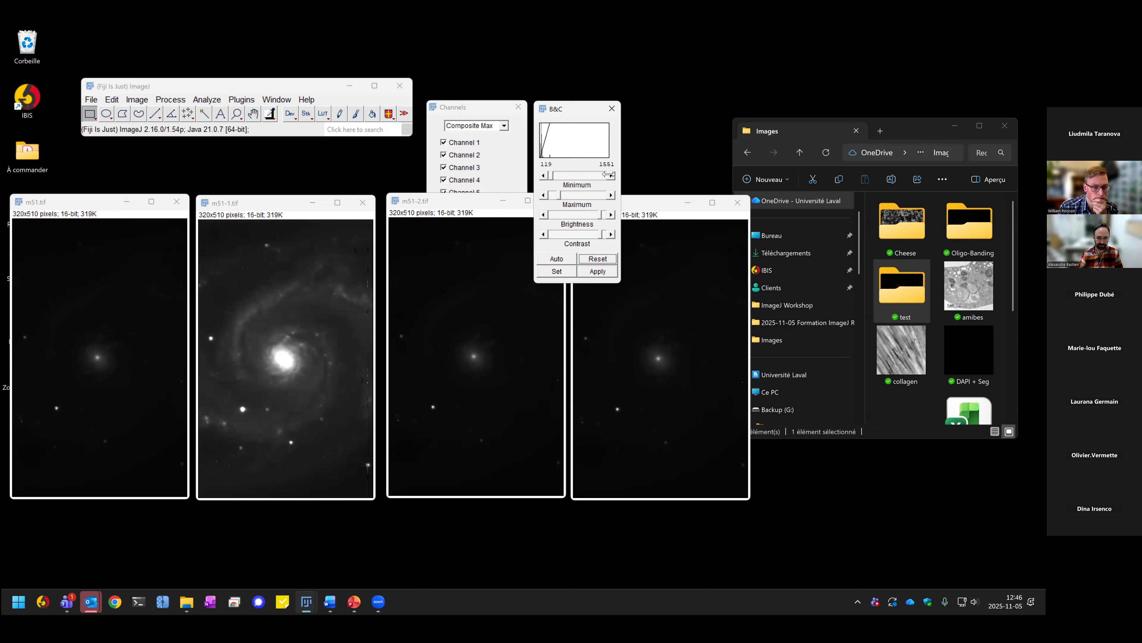
left_click(544, 176)
left_click(544, 175)
left_click(544, 175)
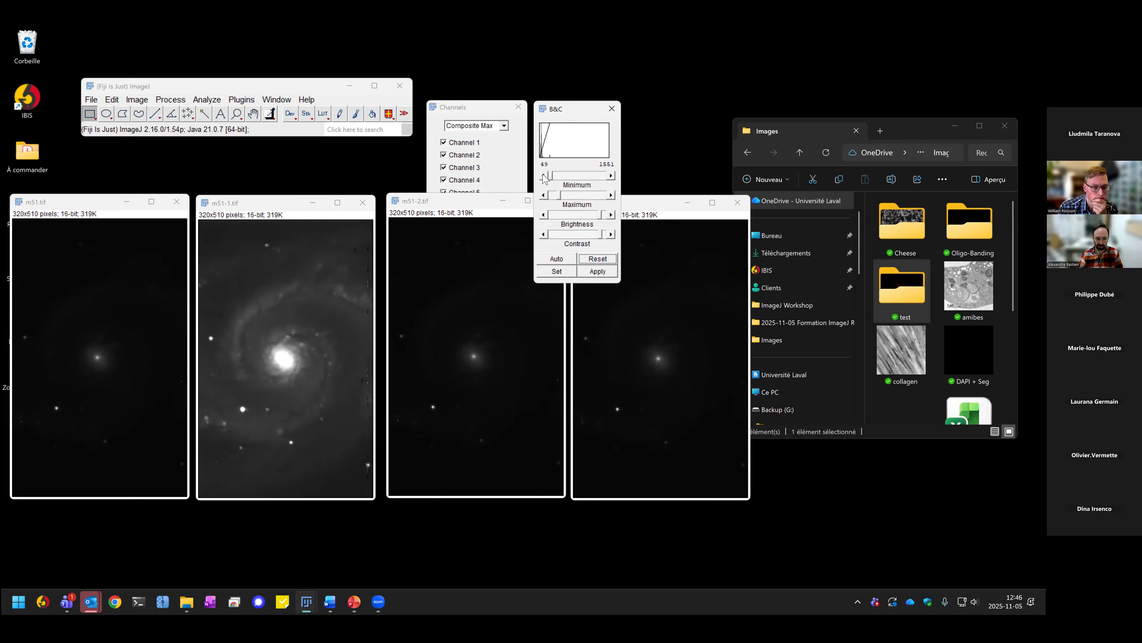
left_click(544, 175)
left_click(543, 176)
left_click(544, 175)
left_click(544, 176)
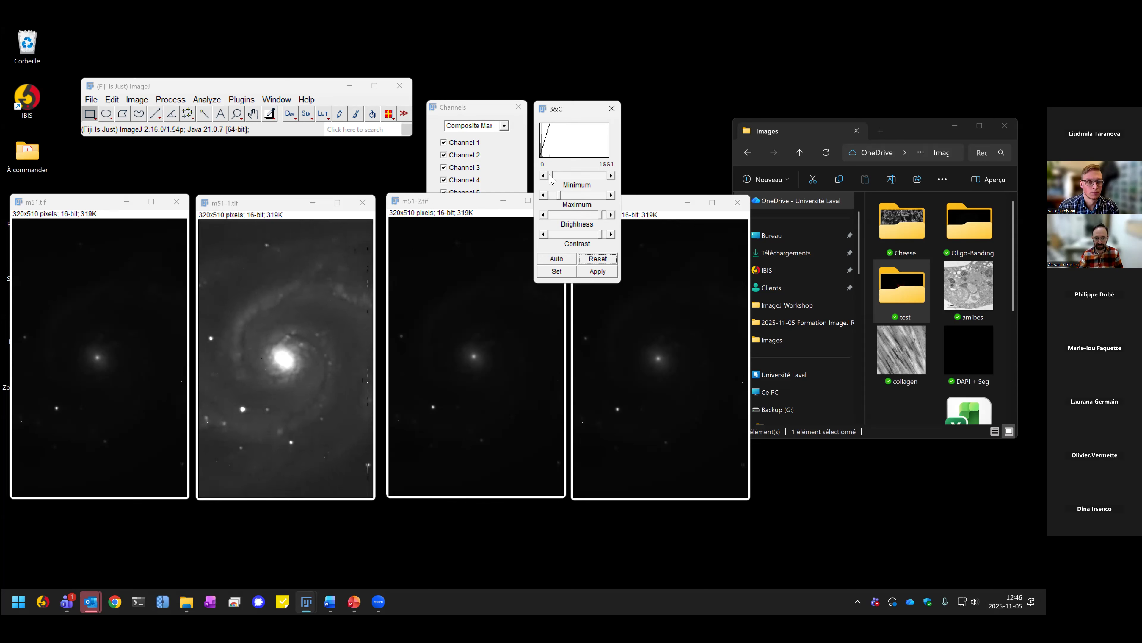
Step: Examine the galaxy's bright core in m51-1.tif at up to 600% zoom and return to the full view
left_click(440, 203)
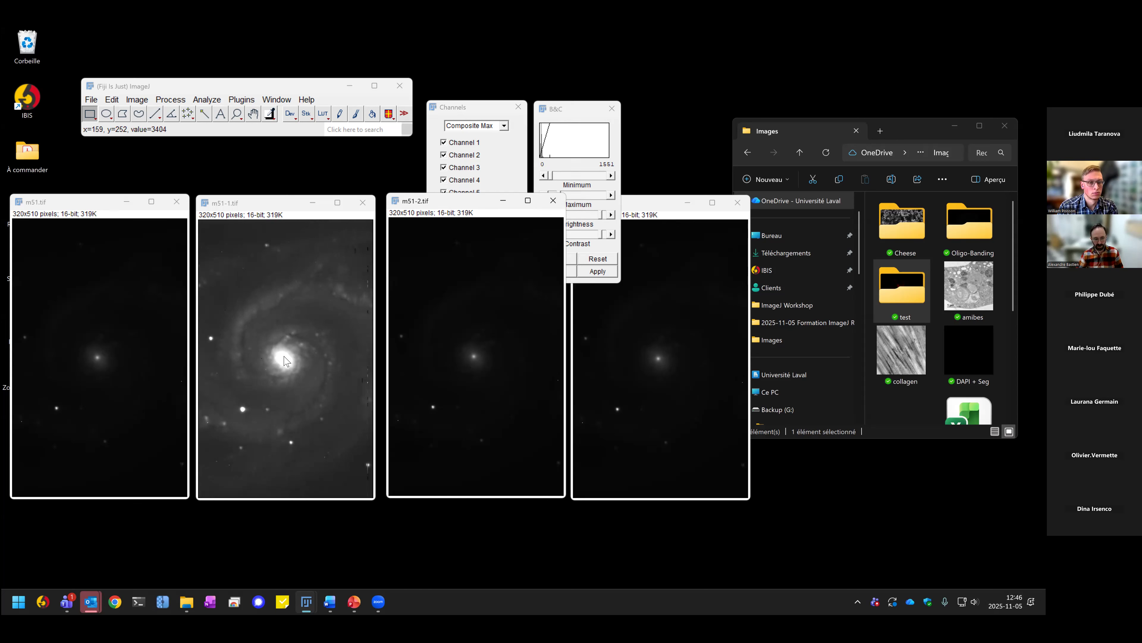
left_click(236, 114)
left_click(281, 363)
left_click(351, 378)
left_click(351, 378)
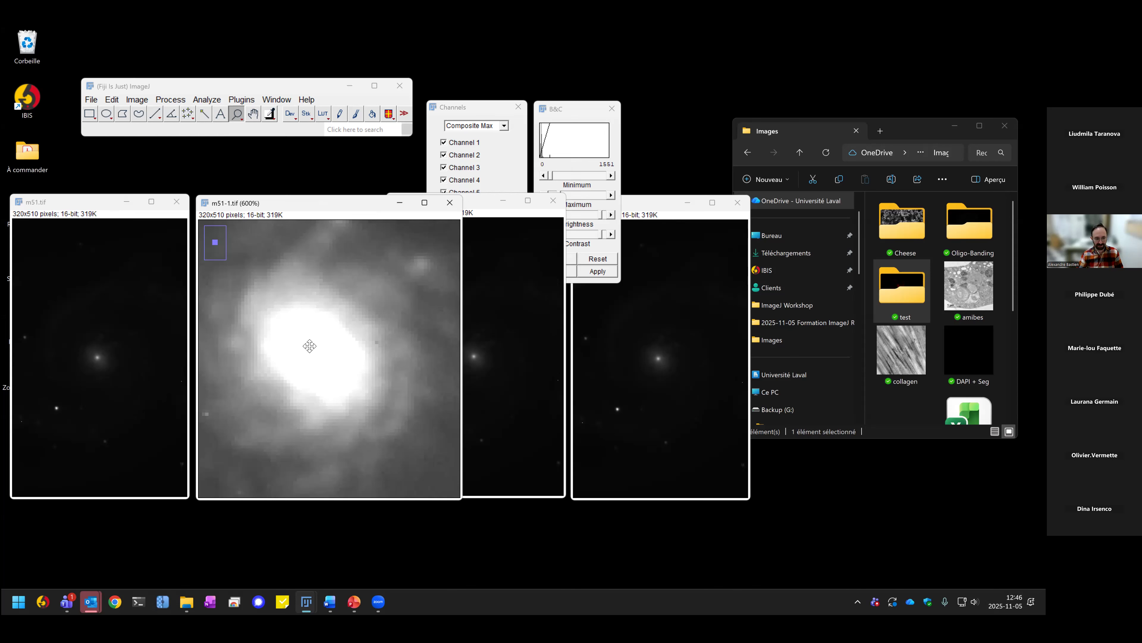
right_click(300, 338)
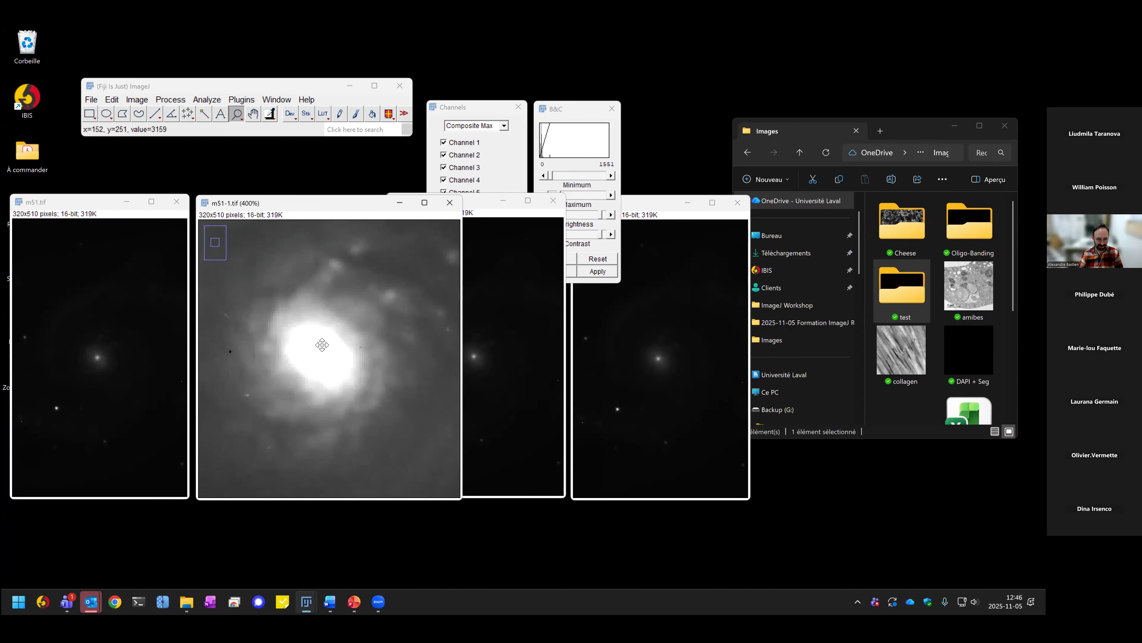
right_click(326, 346)
right_click(329, 349)
right_click(326, 346)
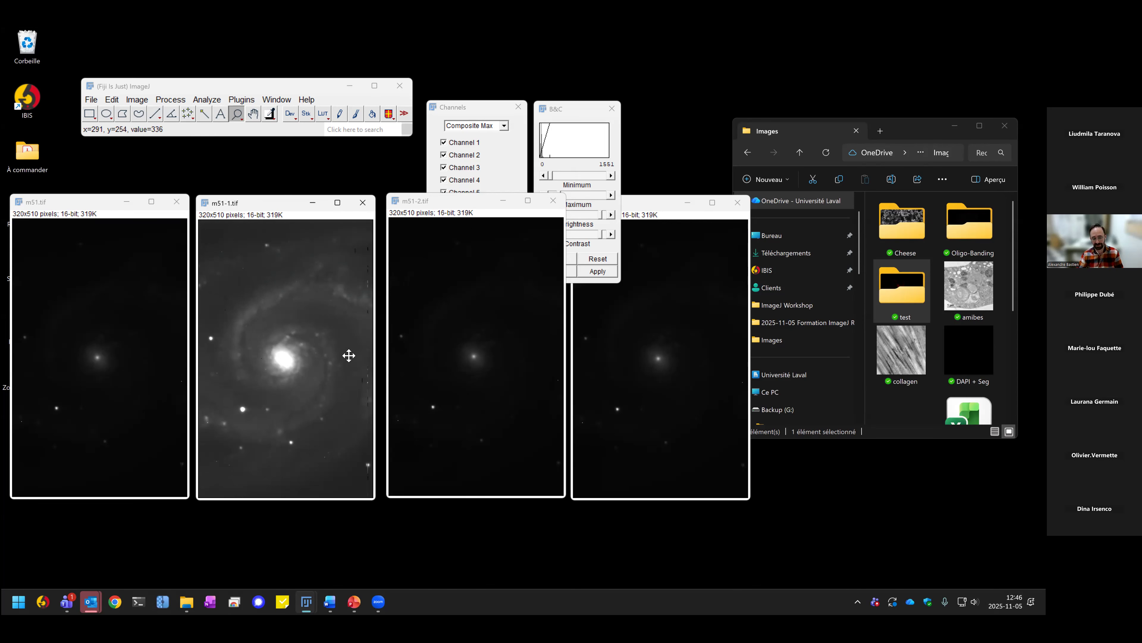
left_click(453, 206)
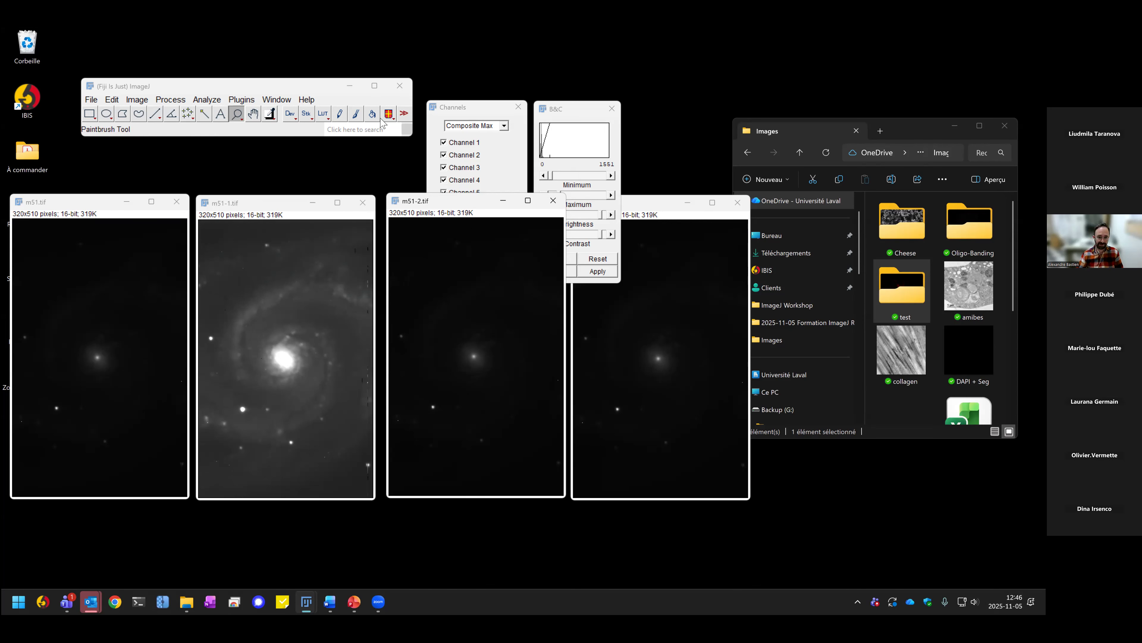
left_click(171, 100)
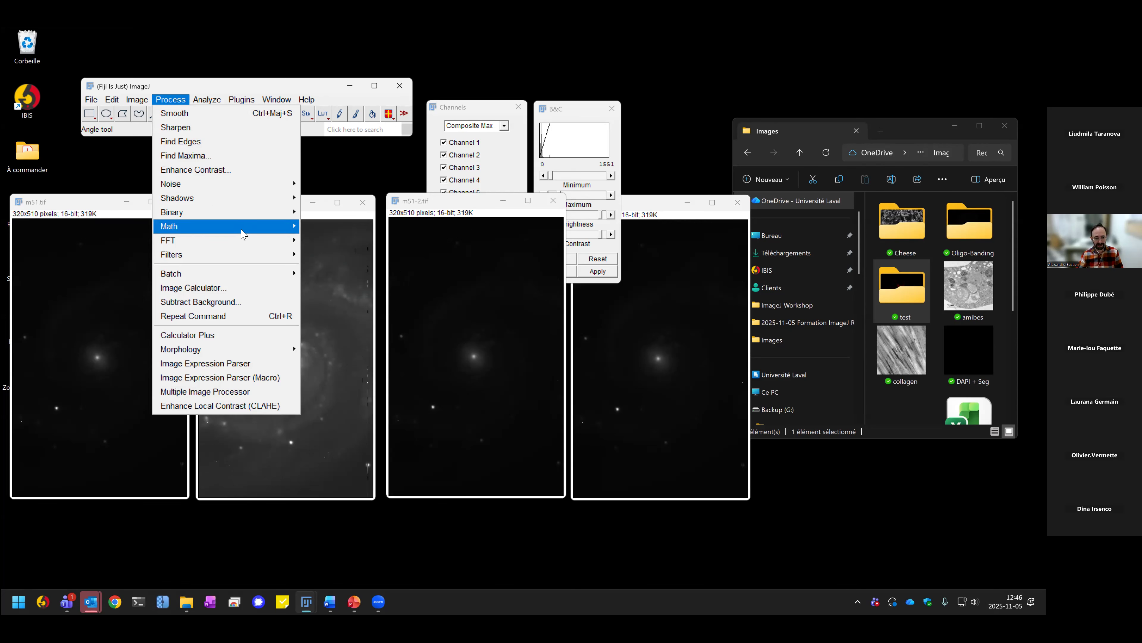
mouse_move(245, 232)
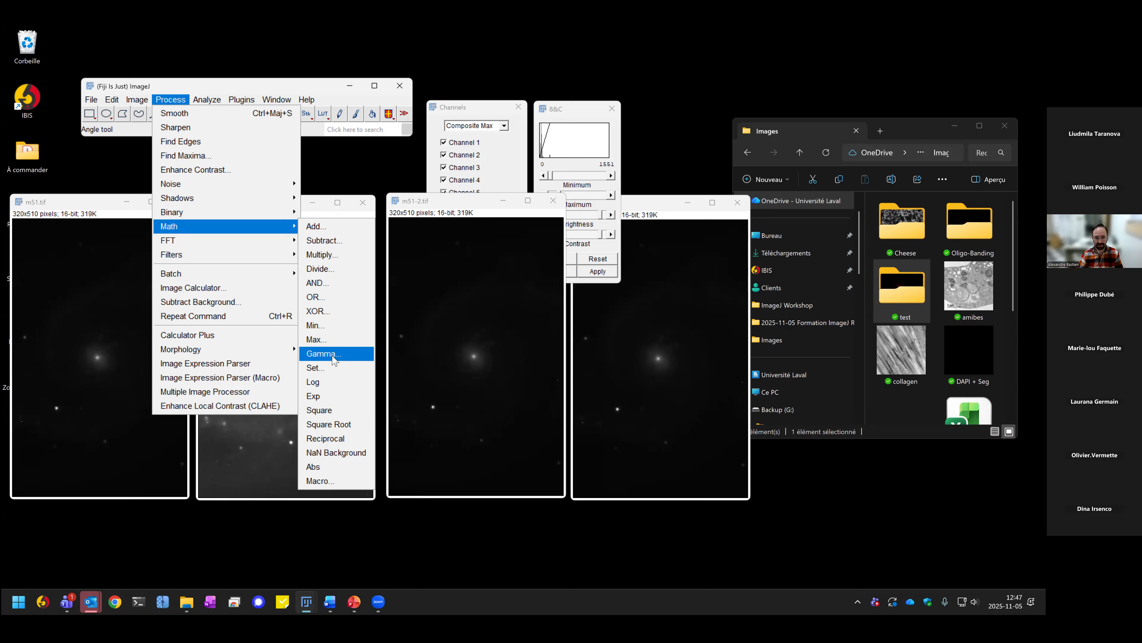
left_click(362, 154)
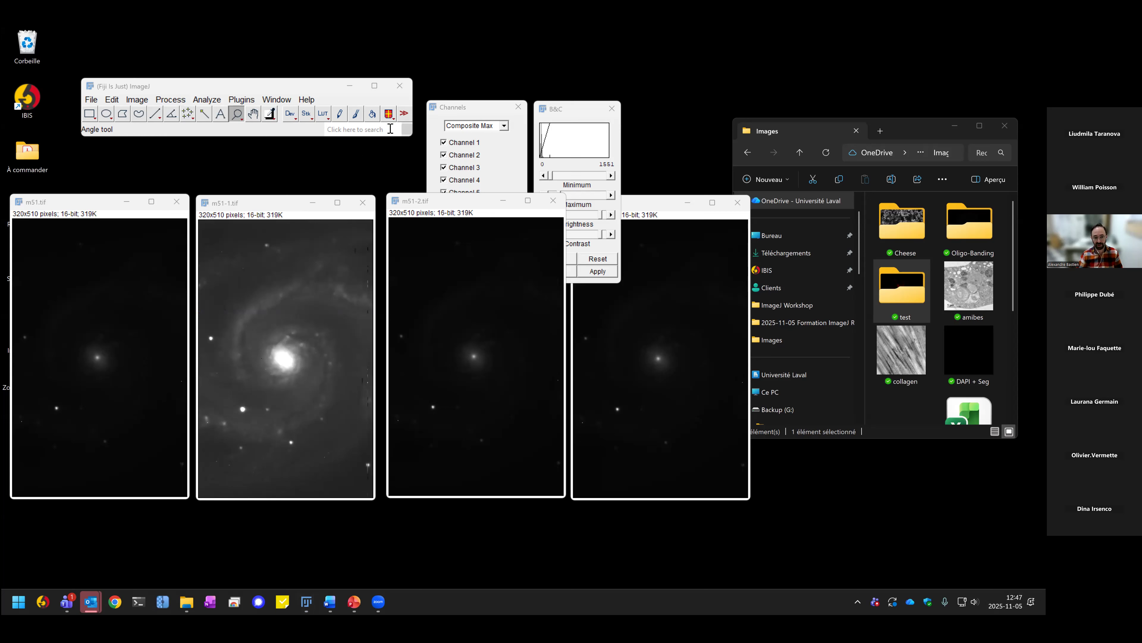
Step: Load the Min Max Gamma tool and adjust the gamma of m51-2.tif to brighten the faint spiral arms
left_click(389, 115)
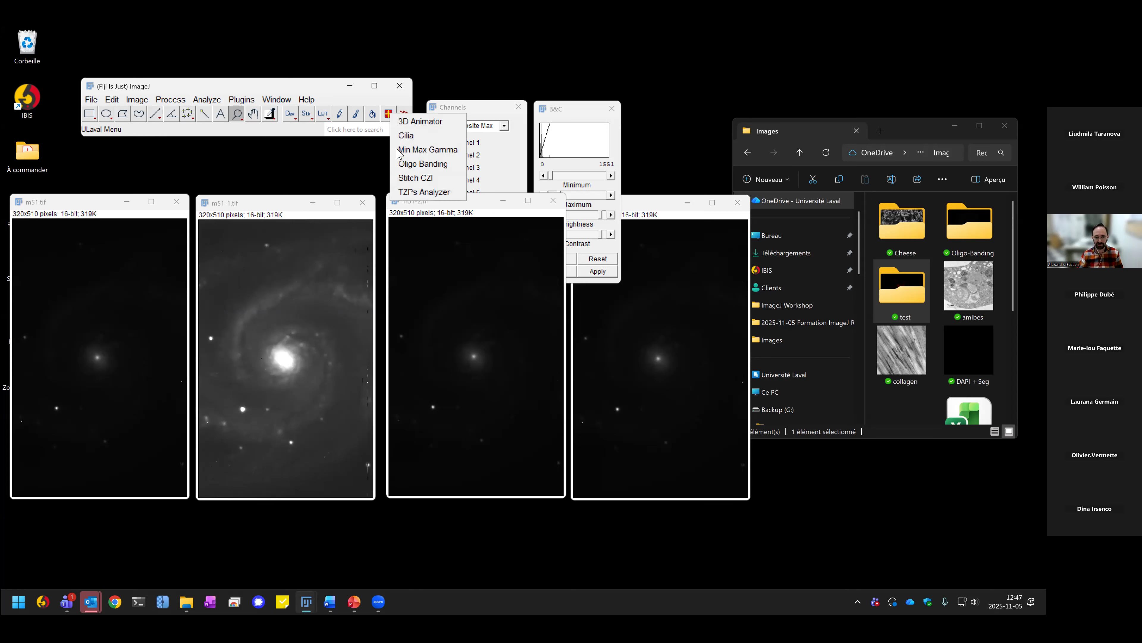
left_click(414, 150)
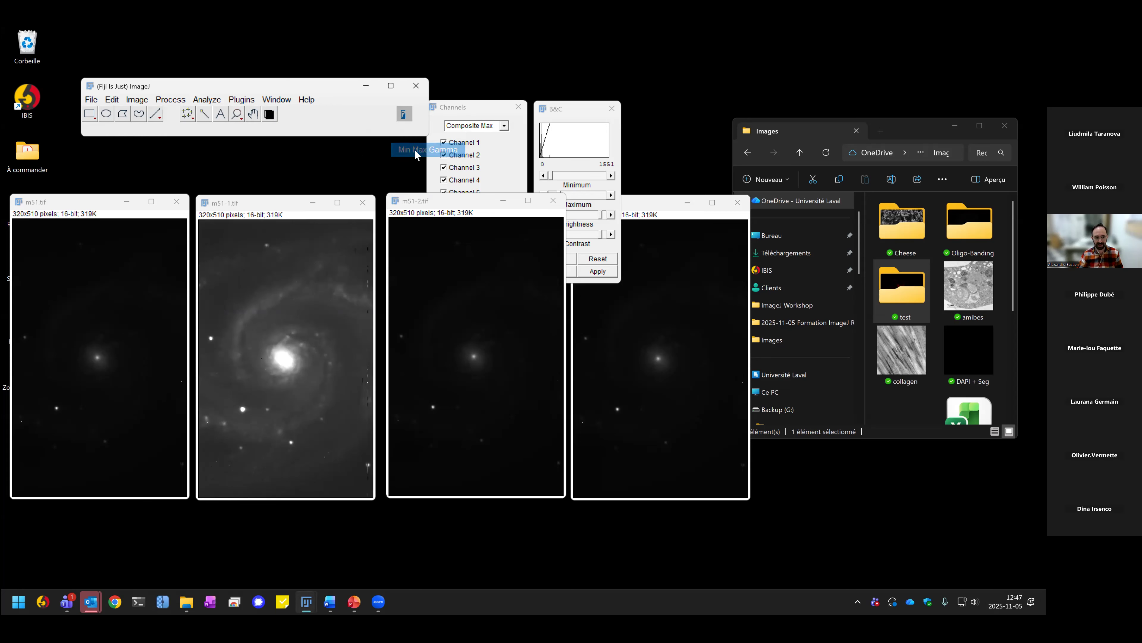
left_click(405, 115)
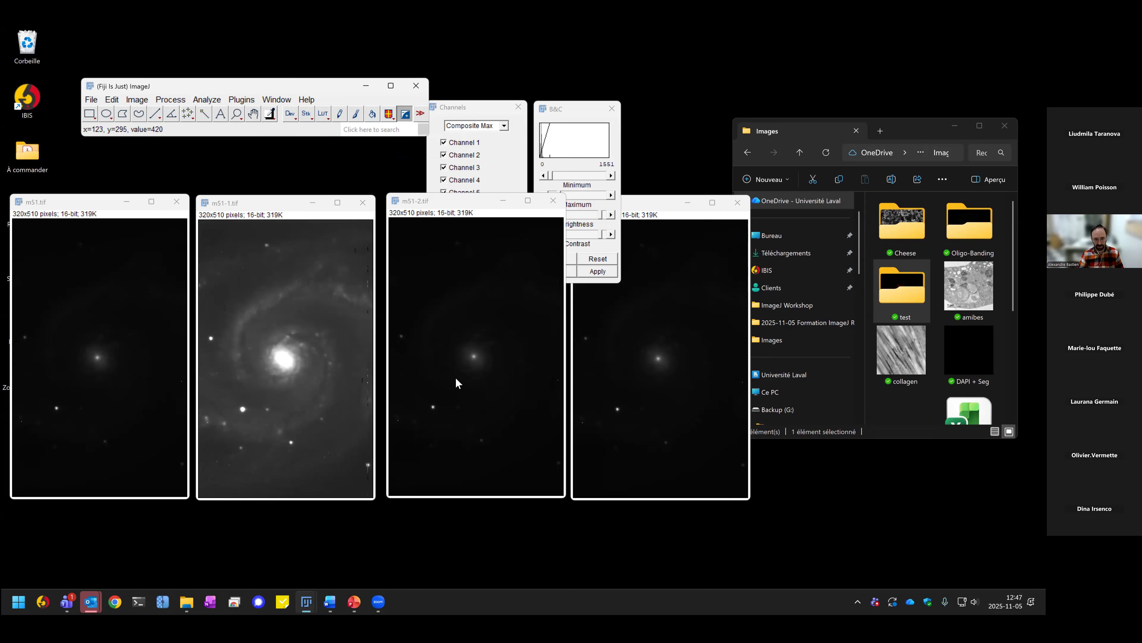
left_click_drag(452, 380, 452, 308)
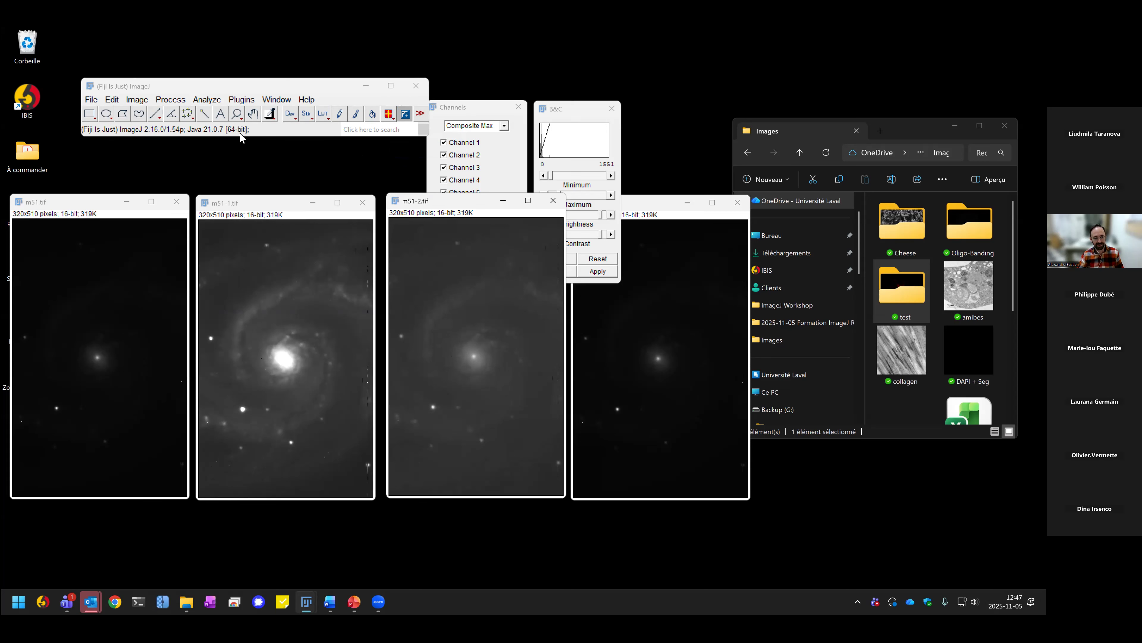
Step: Fine-tune the gamma of m51-2.tif with the Min Max Gamma tool to adjust the faint spiral arms
mouse_move(456, 354)
left_mouse_down()
mouse_move(454, 381)
mouse_move(453, 340)
mouse_move(453, 351)
left_mouse_up()
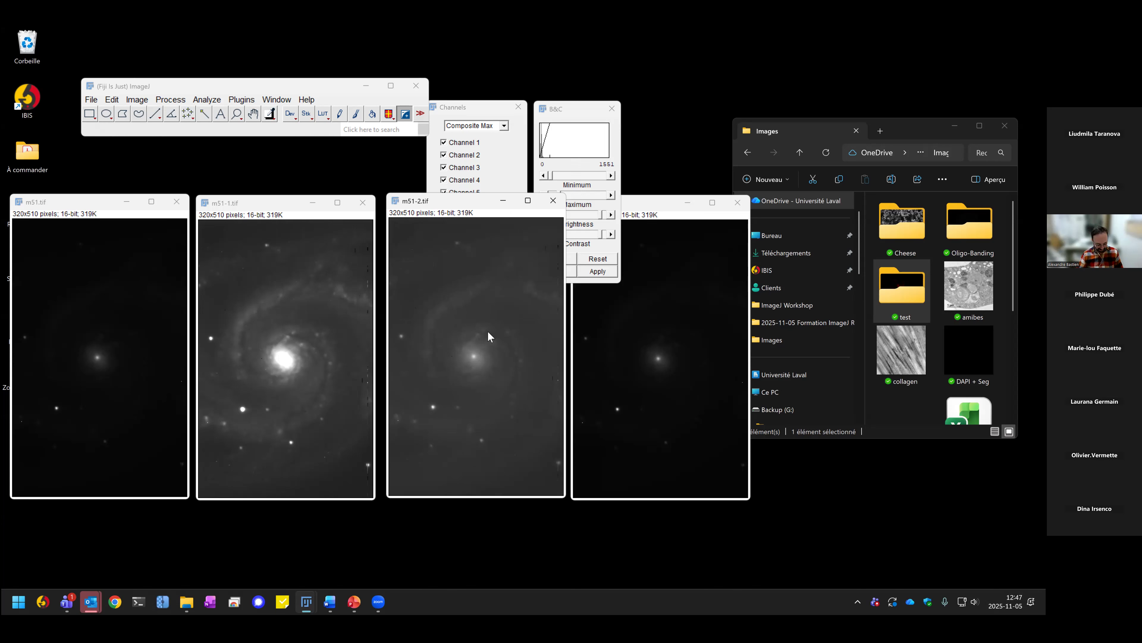
left_click_drag(461, 353, 483, 399)
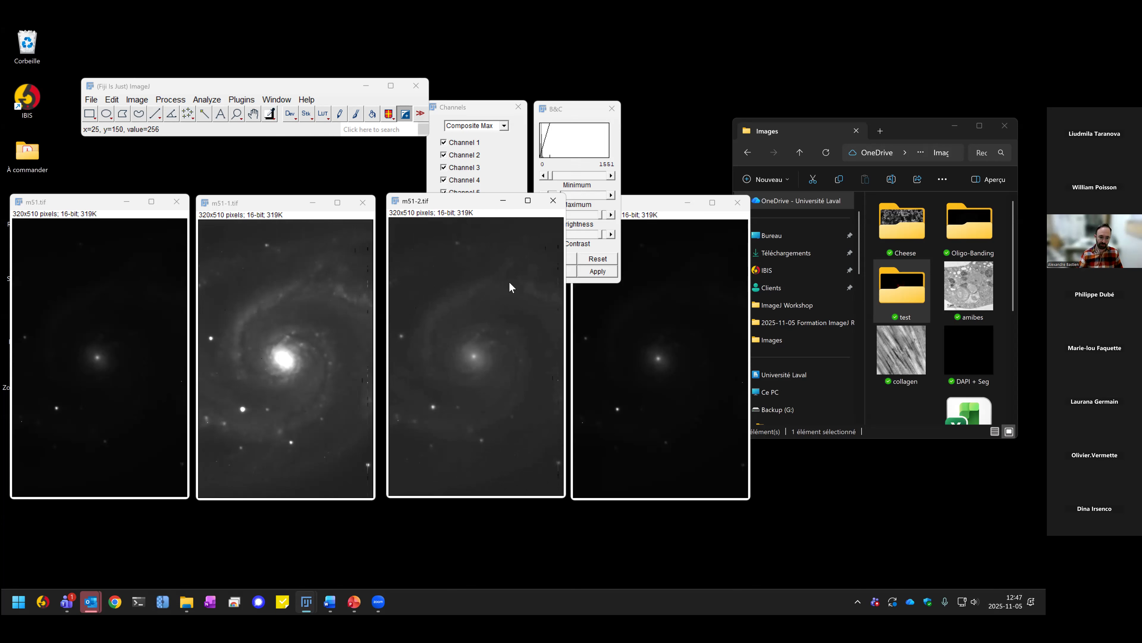
Step: Move the Channels and B&C windows clear of the images and bring m51-3.tif to the front
left_click(649, 206)
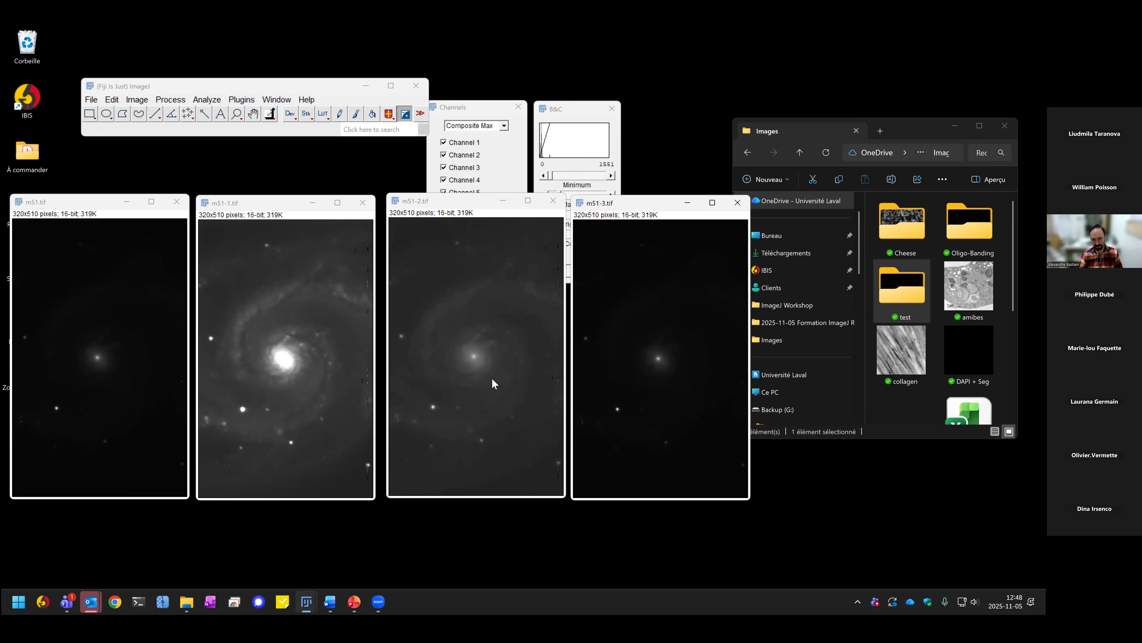
left_click_drag(472, 107, 491, 84)
left_click_drag(574, 111, 591, 91)
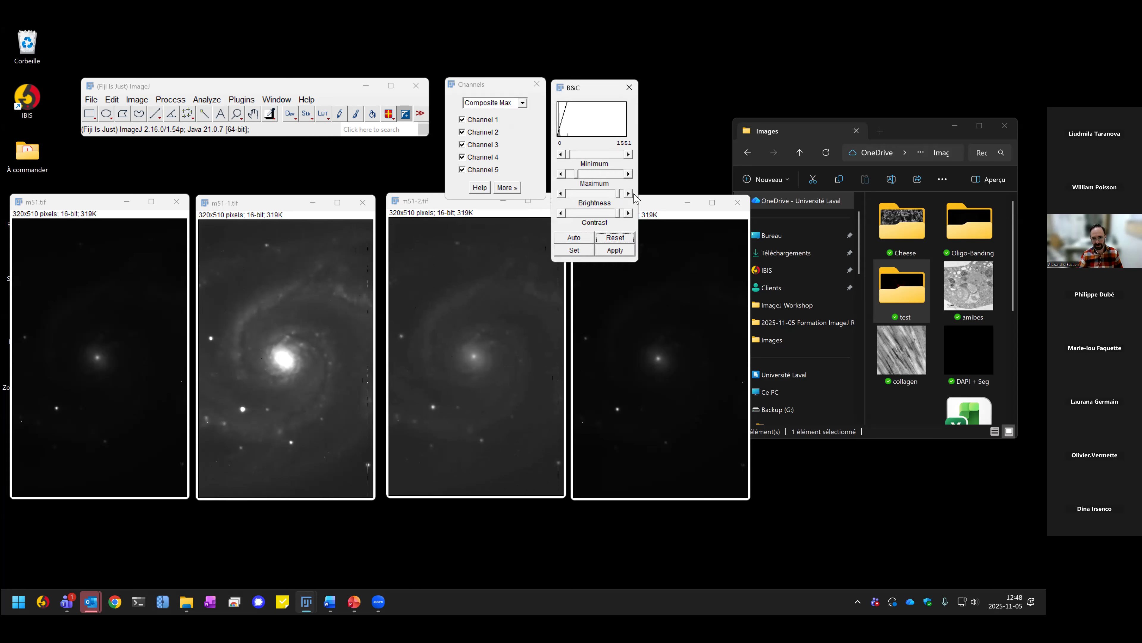
left_click(673, 389)
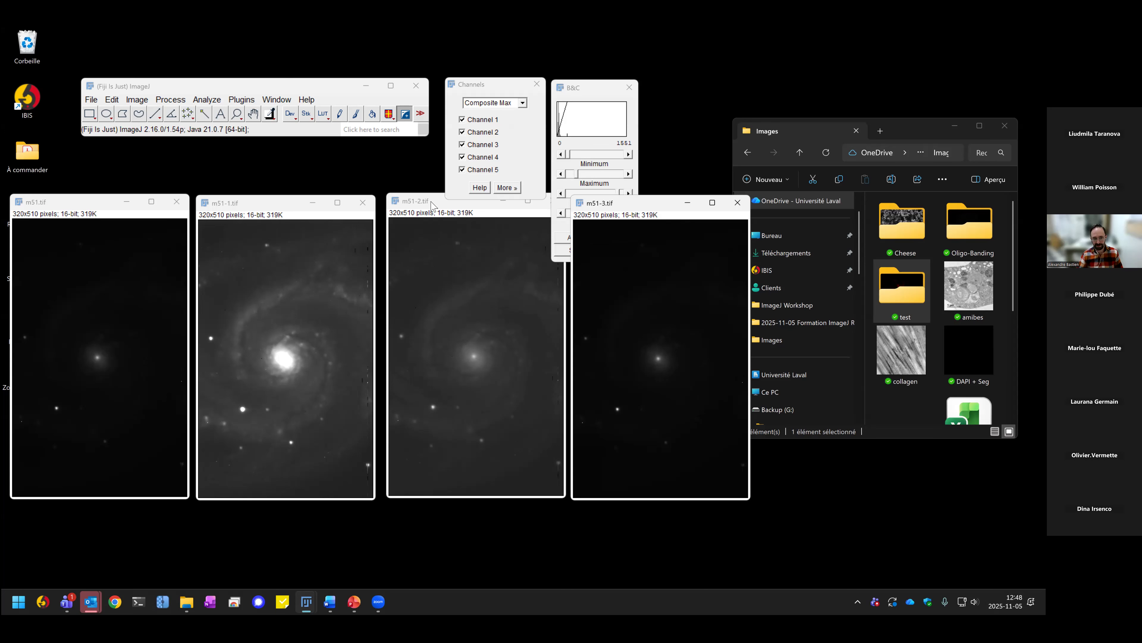
Step: Apply Enhance Local Contrast (CLAHE) to m51-2.tif with blocksize 49, maximum slope 15 and the fast option off
left_click(534, 242)
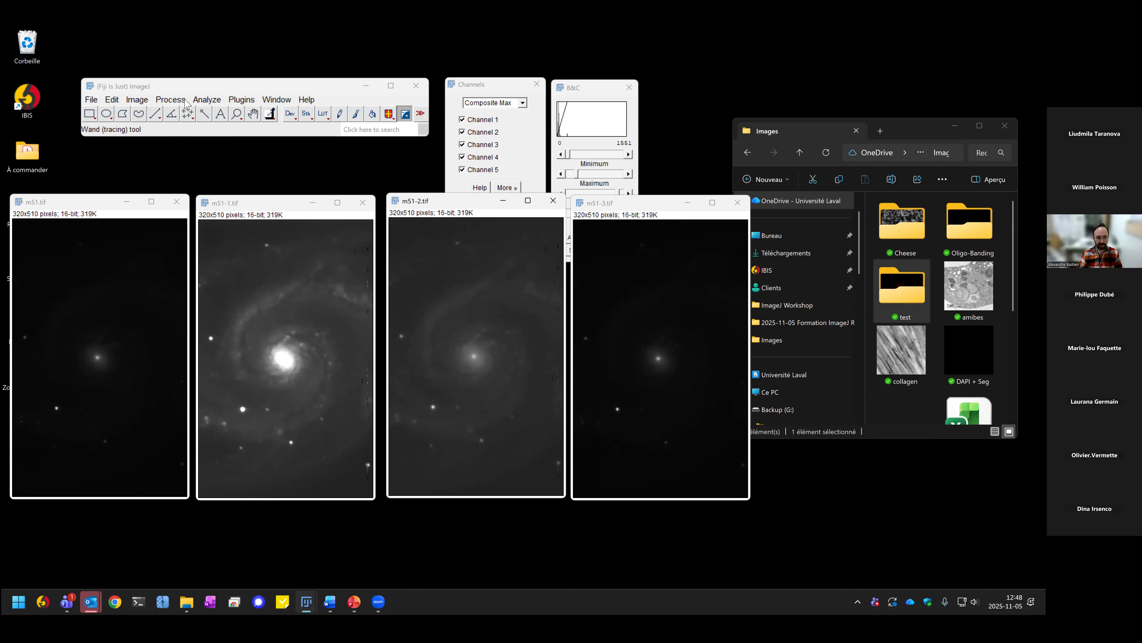
left_click(173, 101)
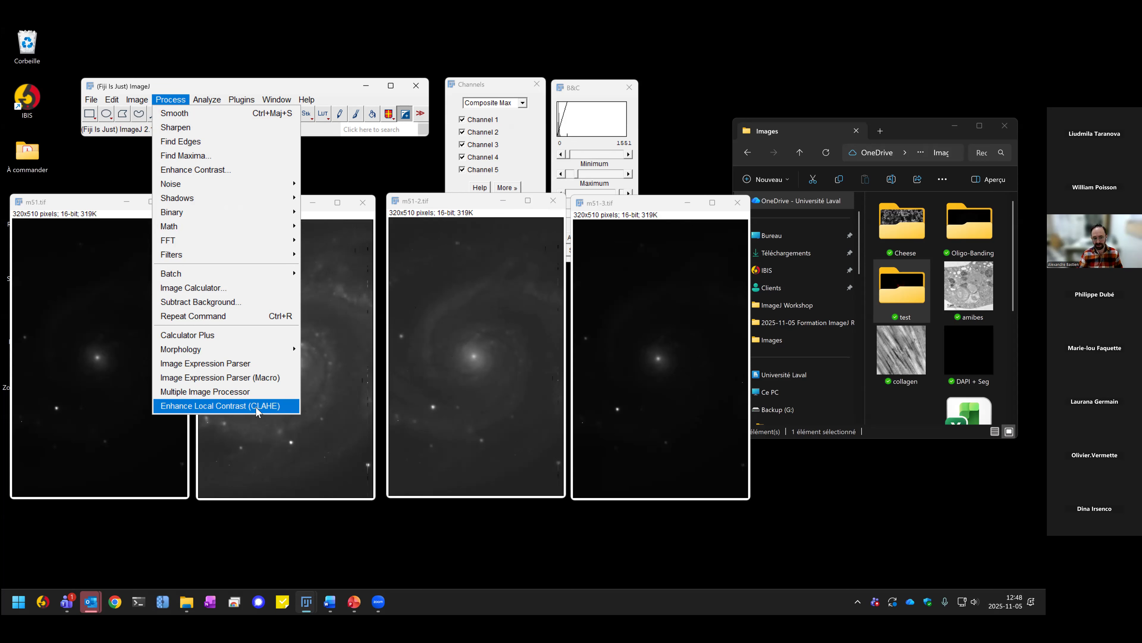
left_click(237, 407)
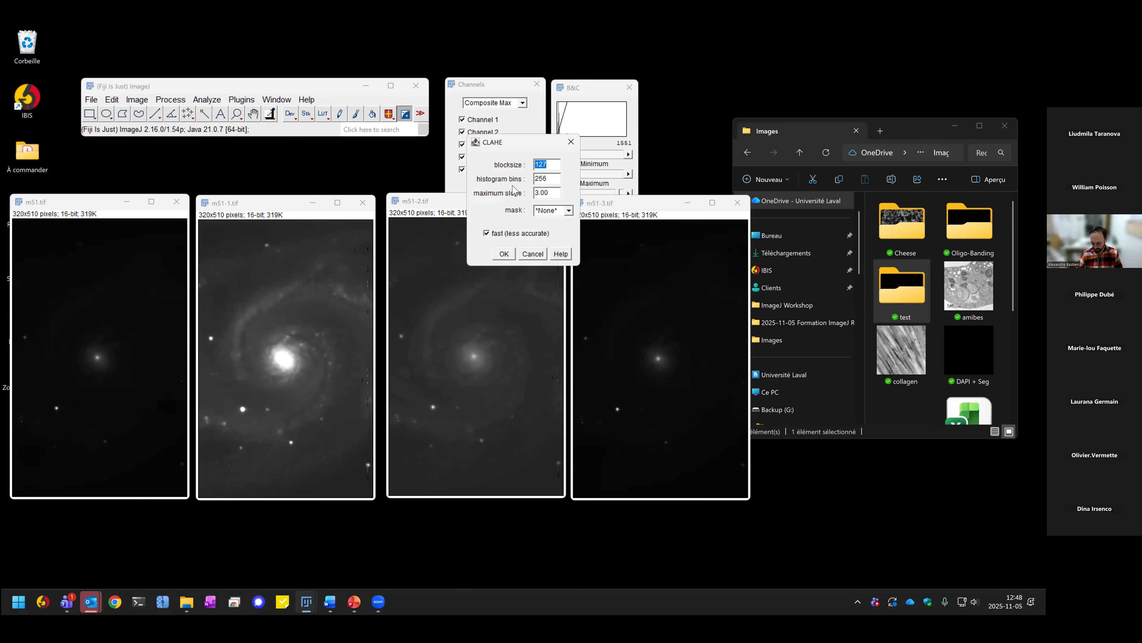
type("49")
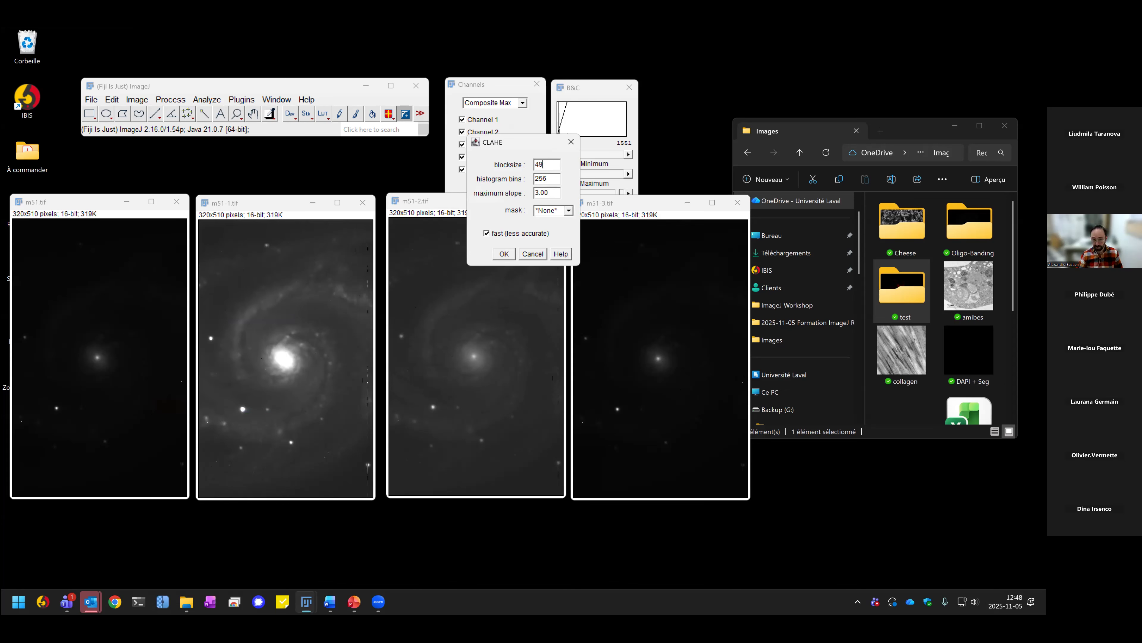
left_click_drag(539, 193, 530, 193)
double_click(546, 197)
type("15")
left_click_drag(530, 148, 516, 153)
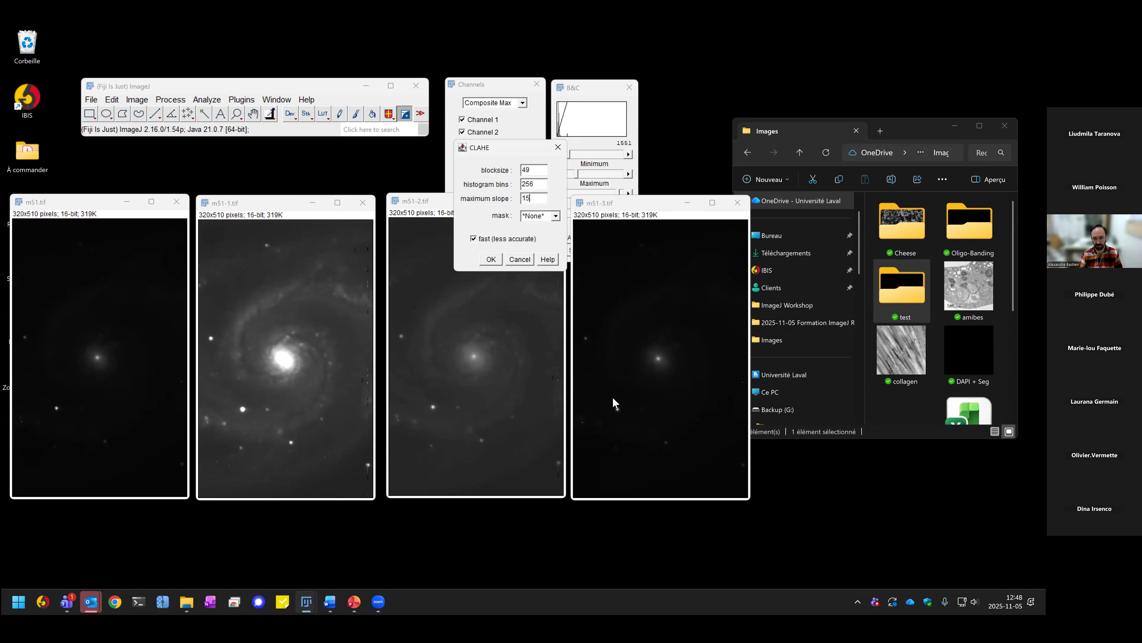
left_click(479, 240)
left_click(491, 259)
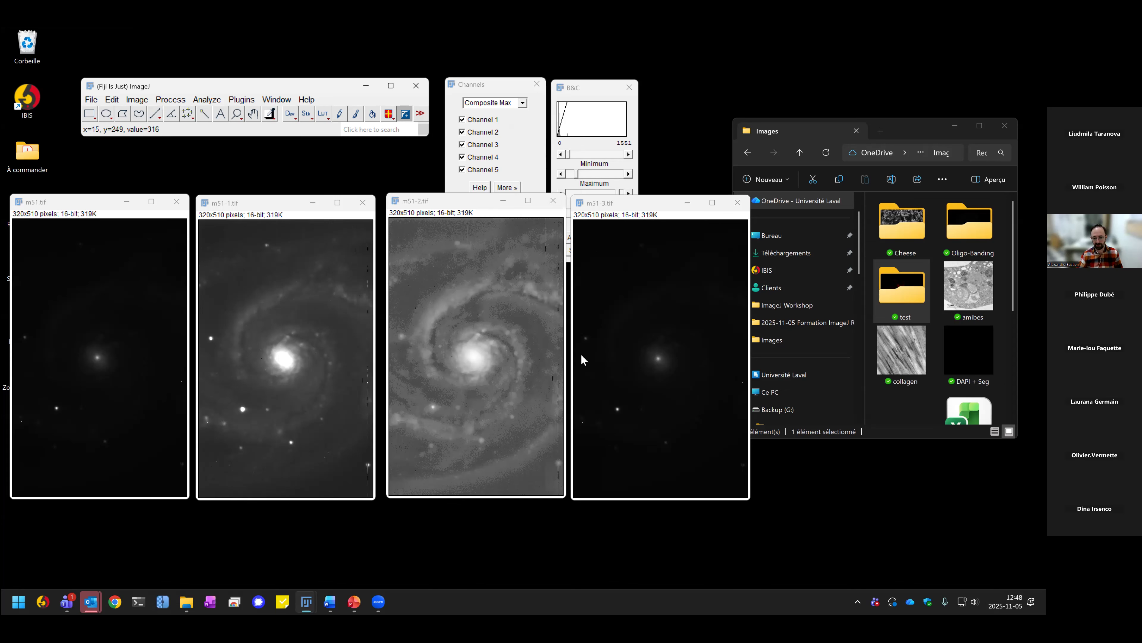
Step: Close m51-2.tif and apply CLAHE to m51-3.tif with blocksize 49, maximum slope 15 and the fast option off
left_click(554, 201)
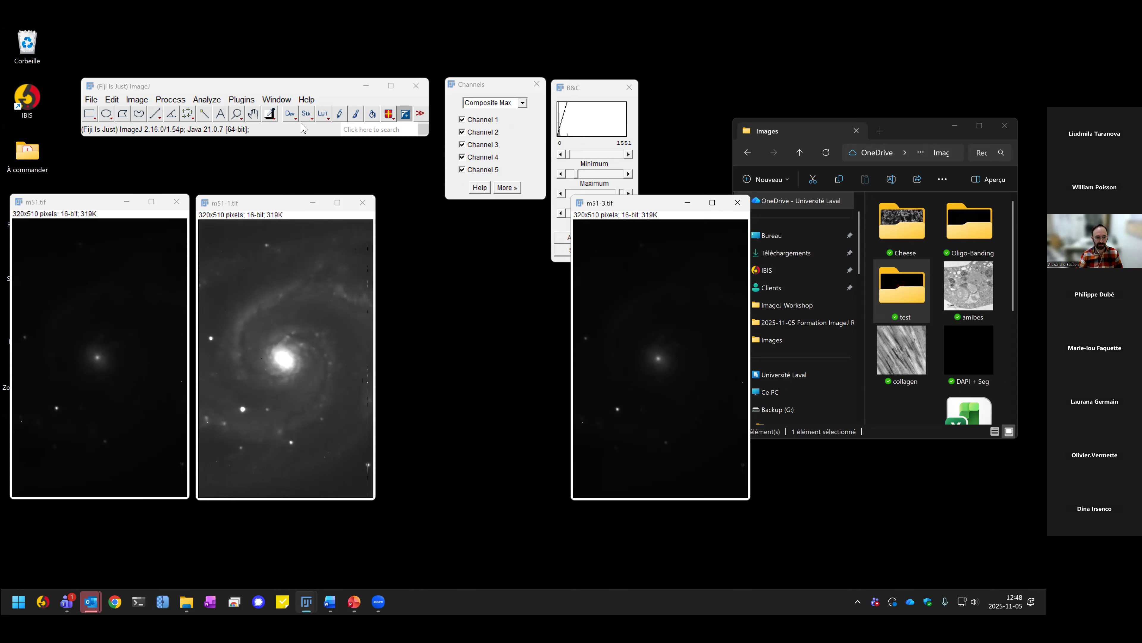
left_click_drag(595, 206, 406, 207)
left_click(206, 99)
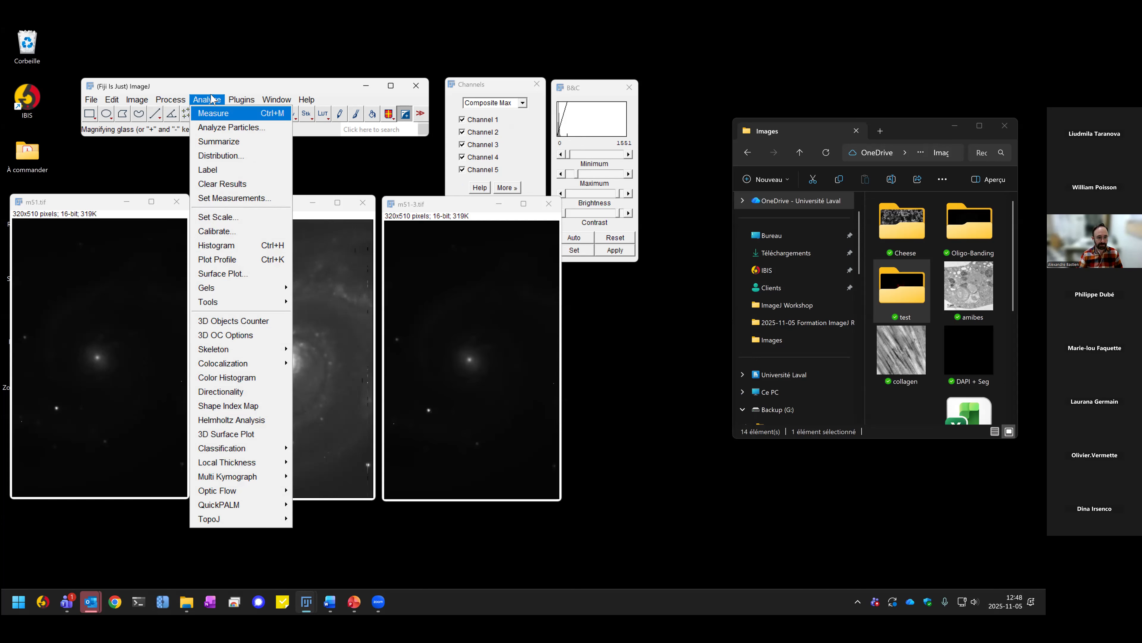
mouse_move(171, 99)
left_click(245, 407)
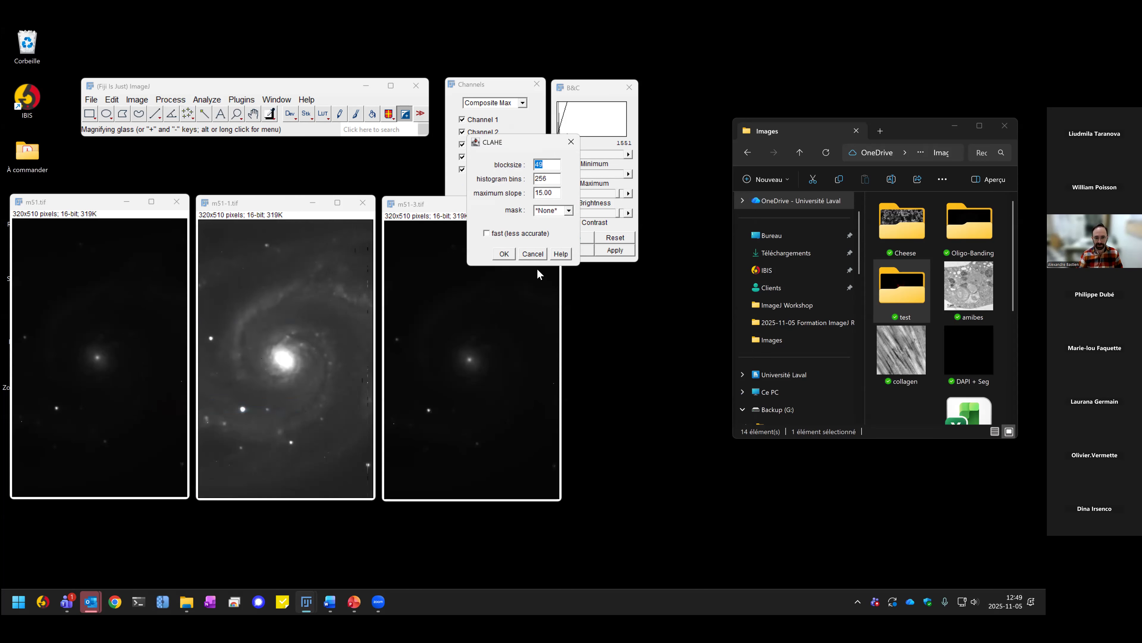
left_click(504, 253)
left_click_drag(545, 207, 751, 208)
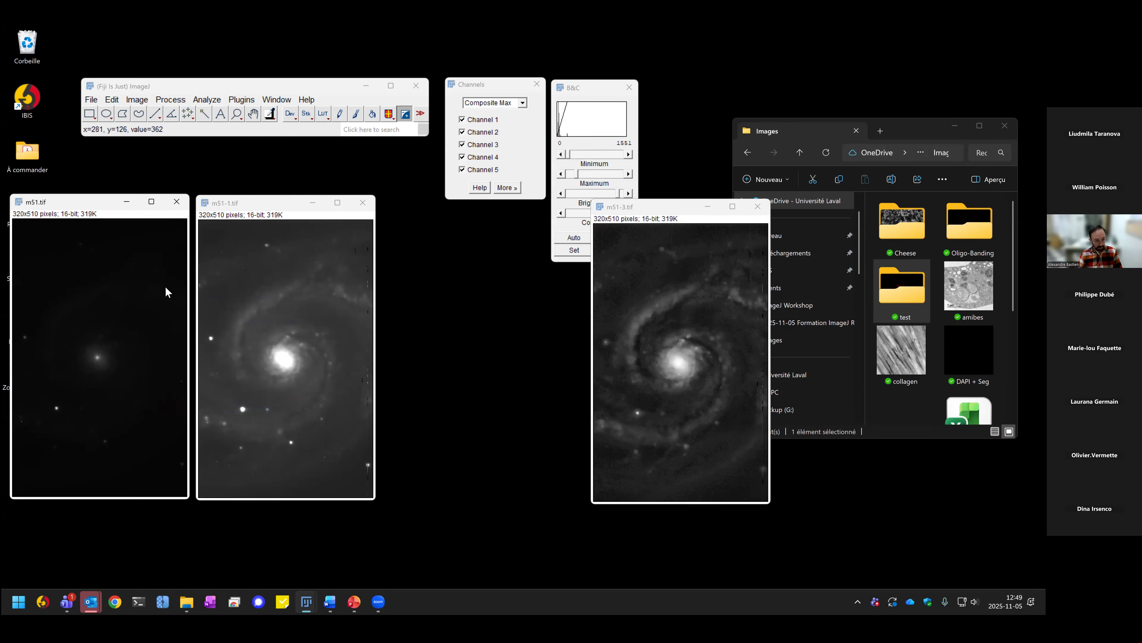
Step: Duplicate m51.tif as m51-2.tif and lower the duplicate's gamma to about 0.39
key("ctrl+shift+d")
key("Return")
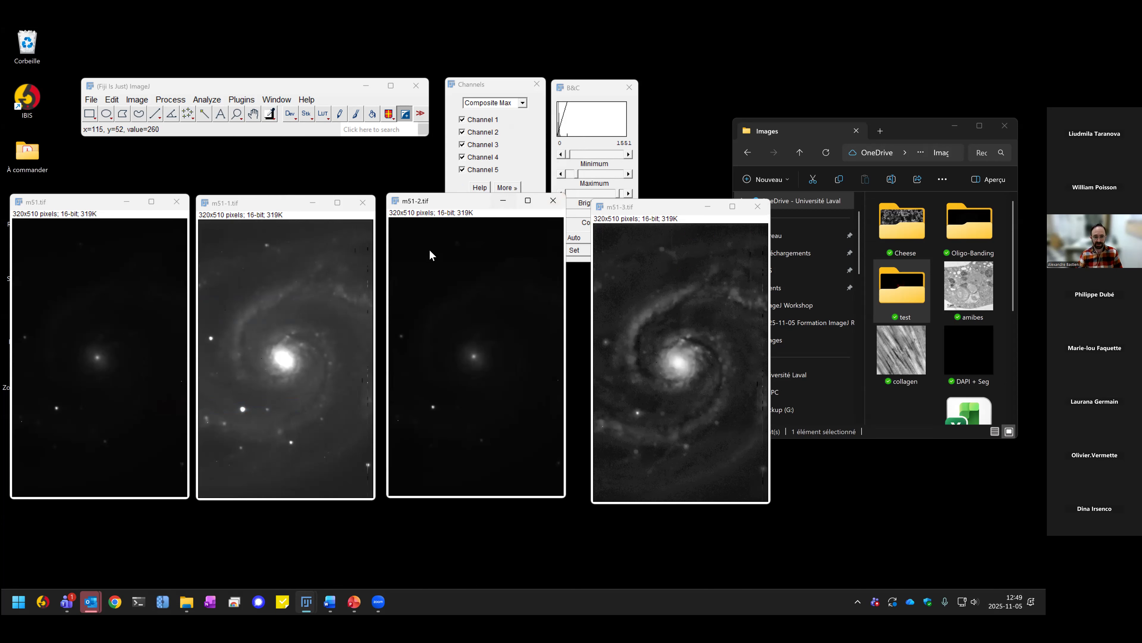
left_click_drag(474, 363, 473, 307)
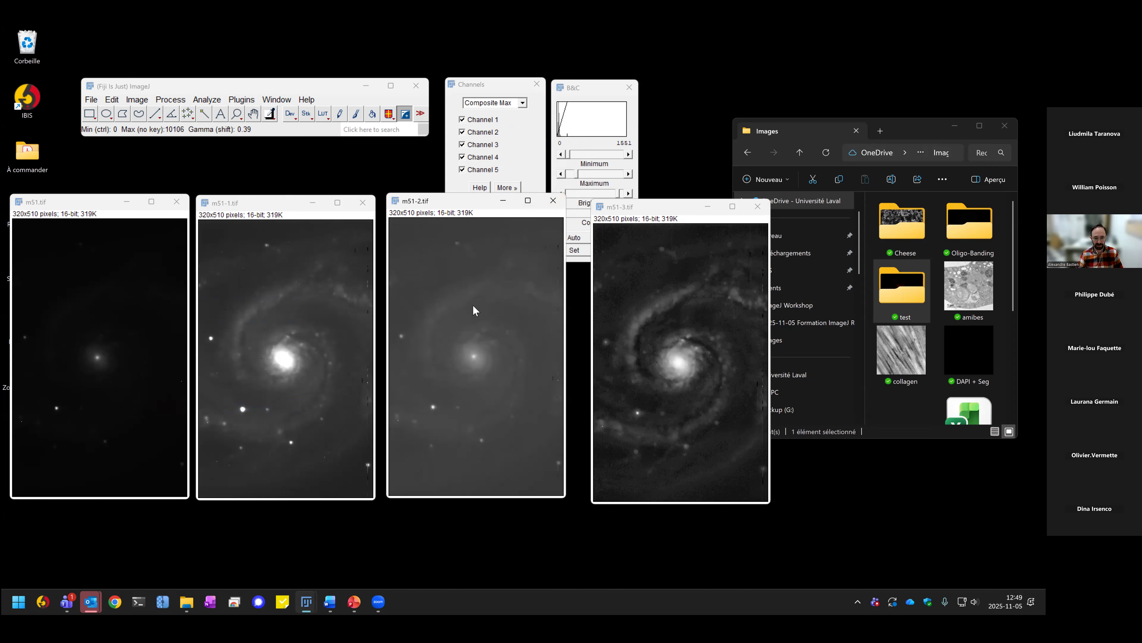
Step: Arrange m51-2.tif and m51-3.tif side by side with the Channels and B&C windows above them
left_click(646, 207)
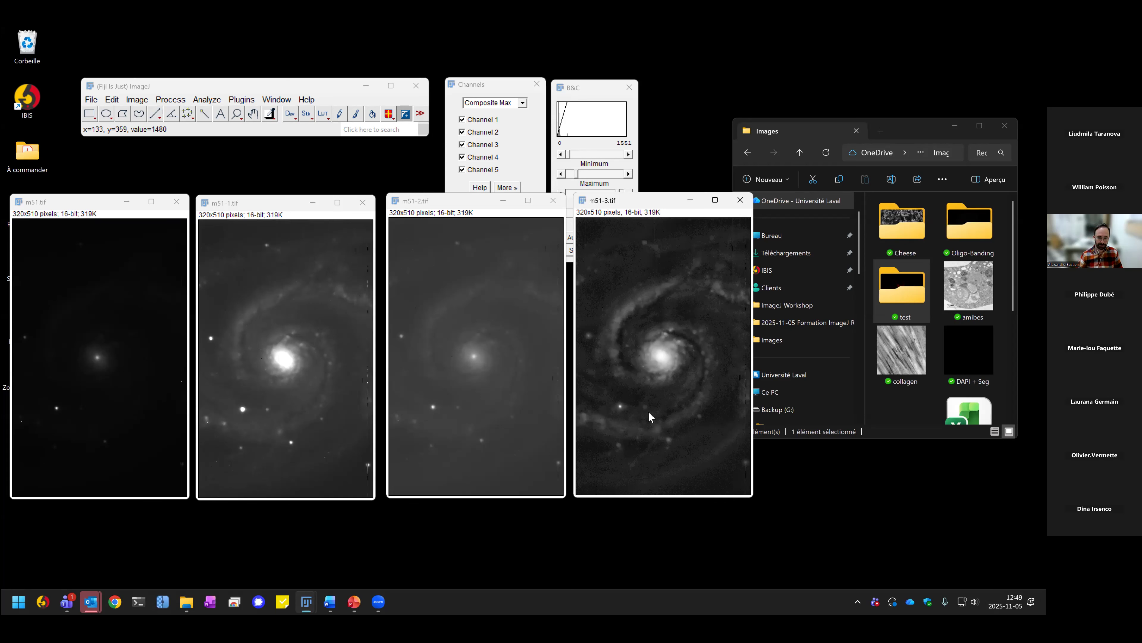
left_click_drag(585, 80, 592, 79)
left_click_drag(485, 88, 486, 88)
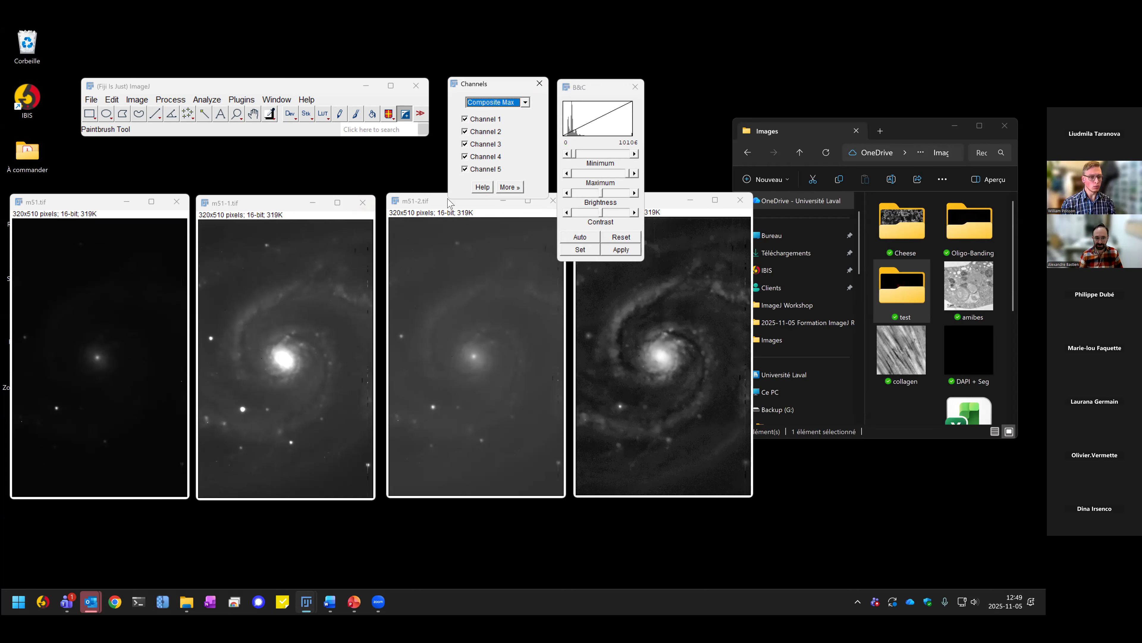
left_click_drag(450, 202, 445, 214)
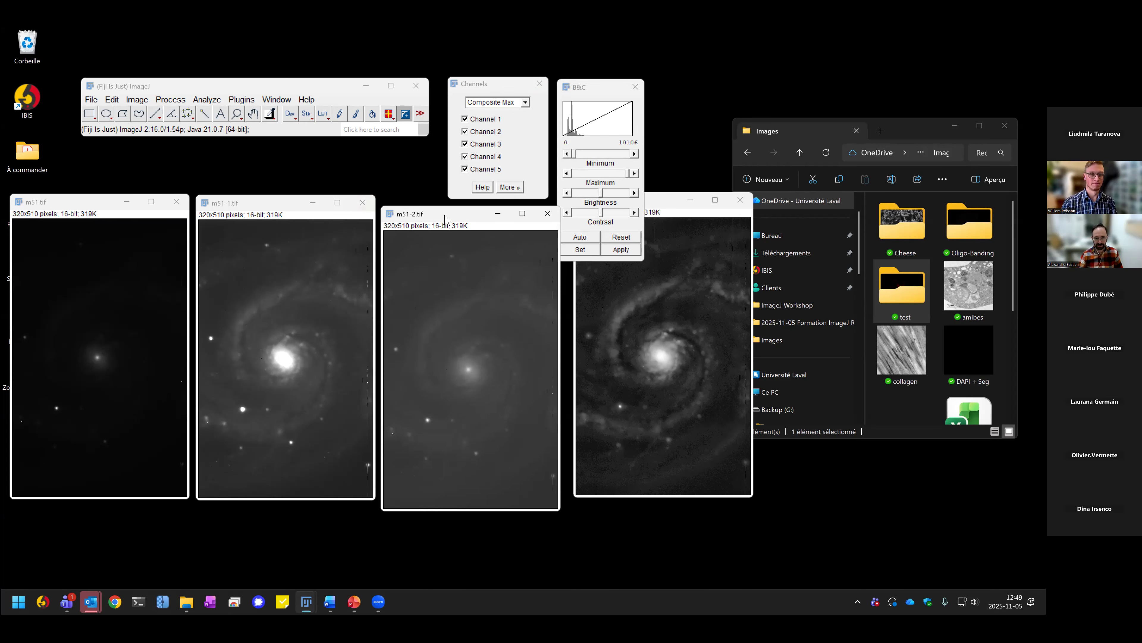
left_click_drag(441, 212, 447, 207)
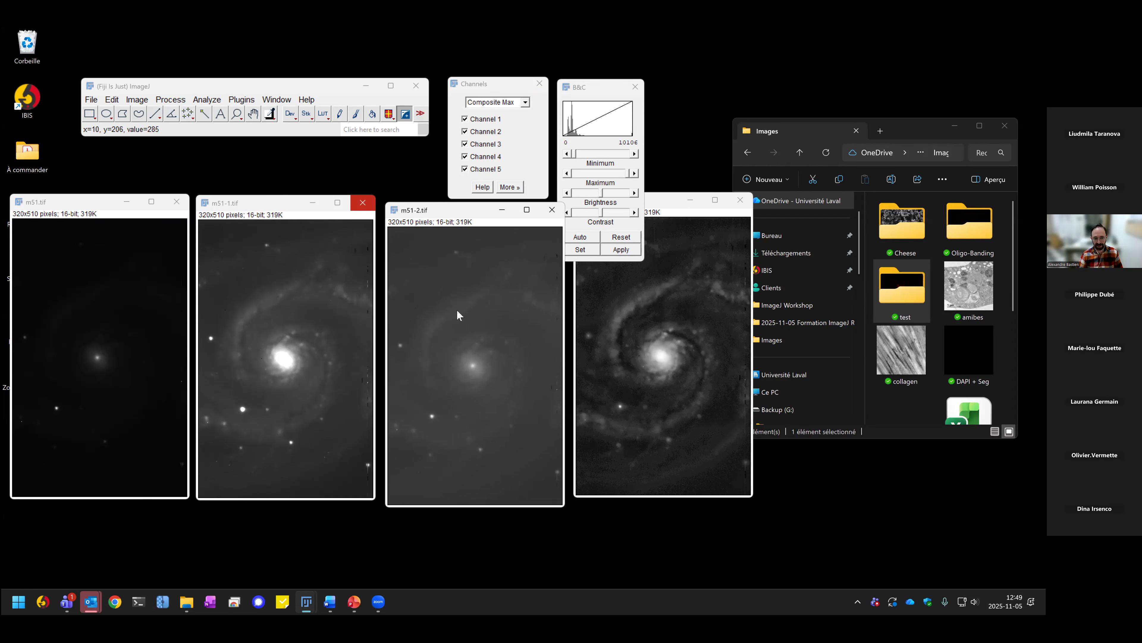
Step: Generate the histogram of m51-2.tif and move its window off the image
left_click(208, 100)
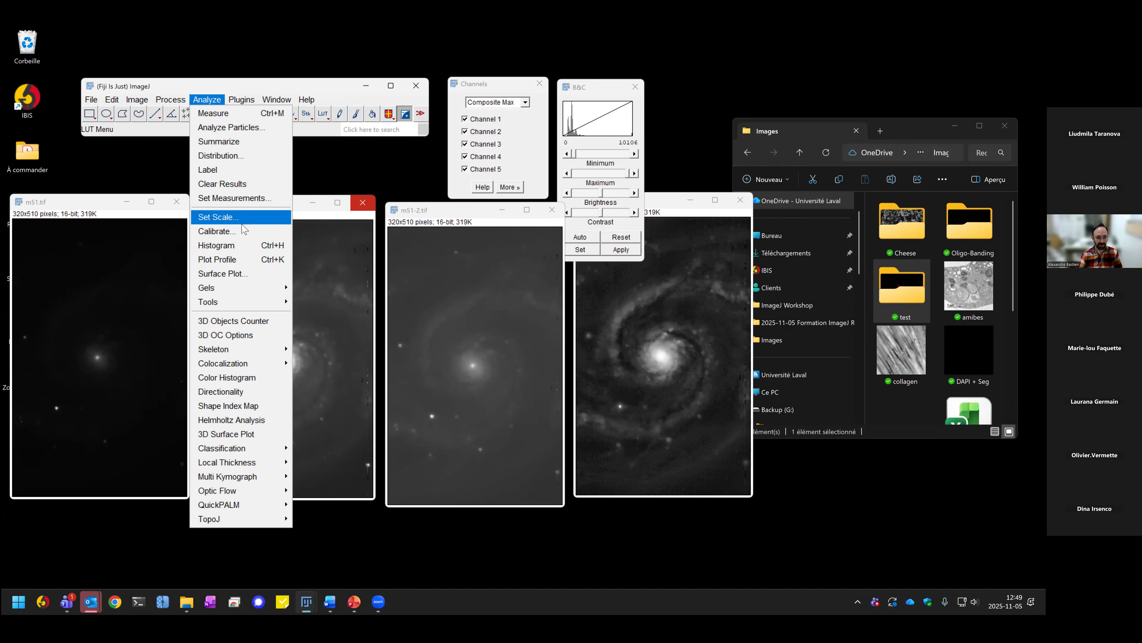
left_click(249, 251)
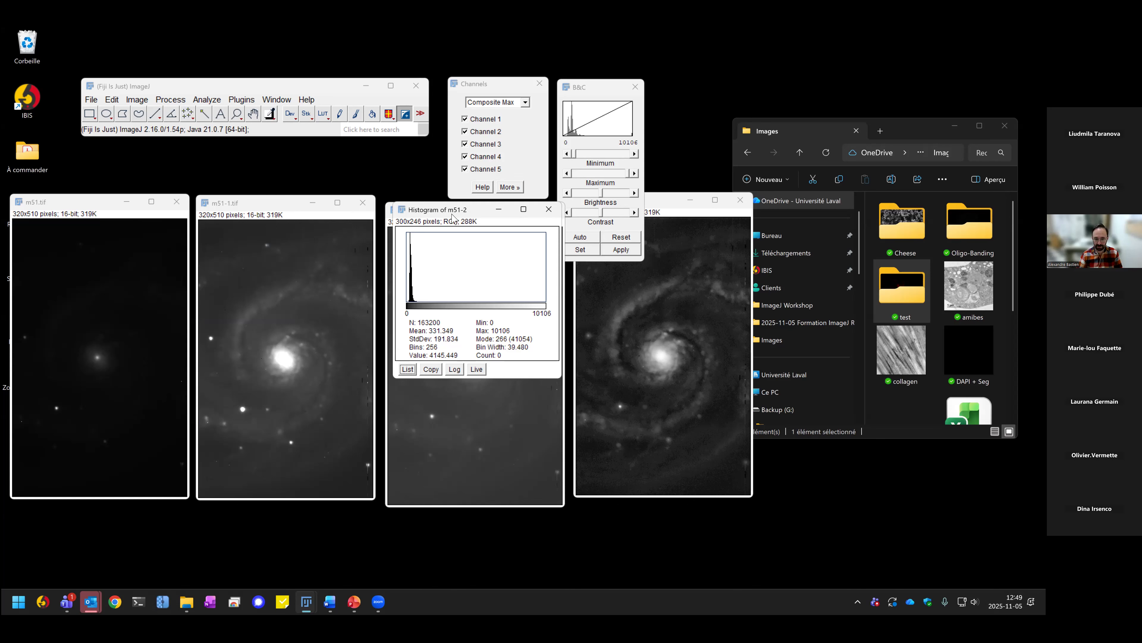
left_click_drag(453, 217, 691, 297)
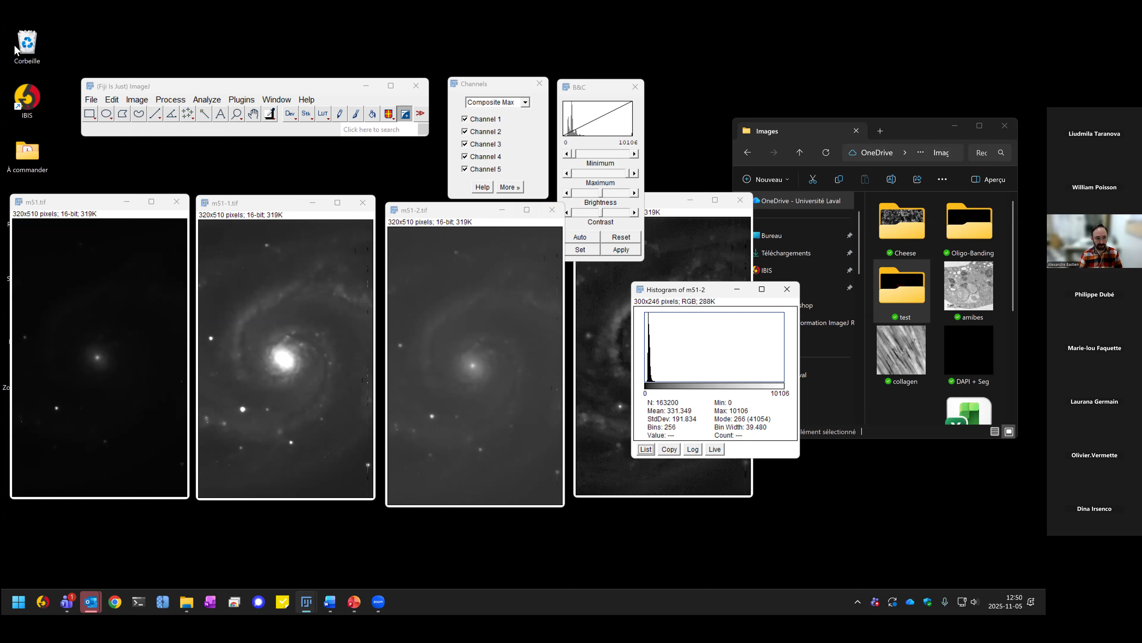
Step: Draw a straight line about 254 pixels long along the histogram's grayscale bar and plot its intensity profile
left_click(155, 113)
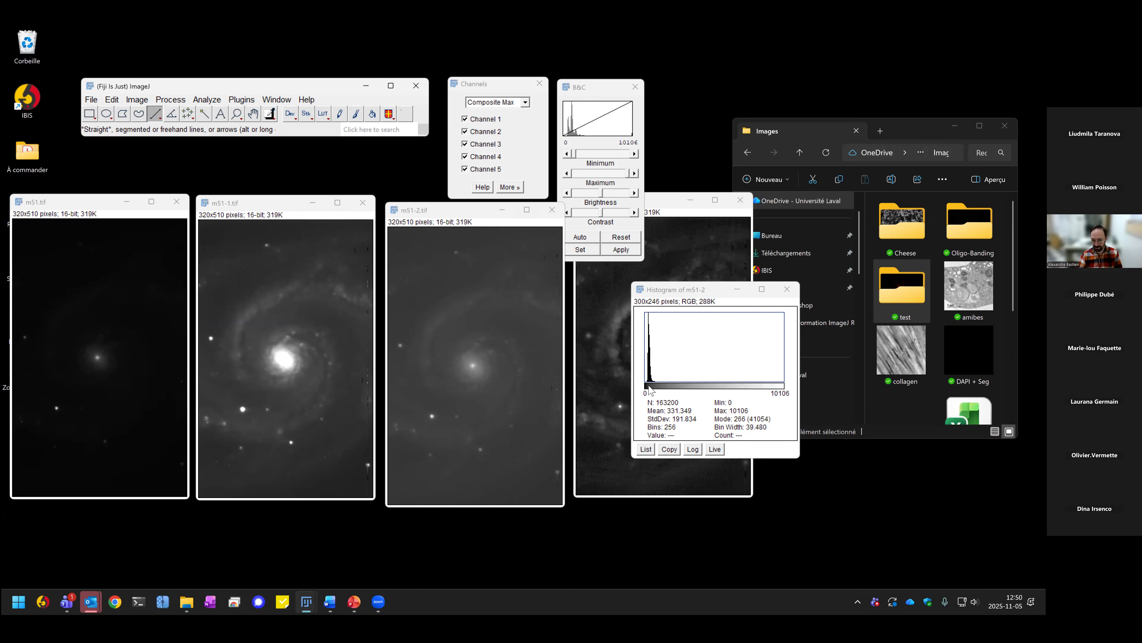
left_click_drag(645, 387, 781, 386)
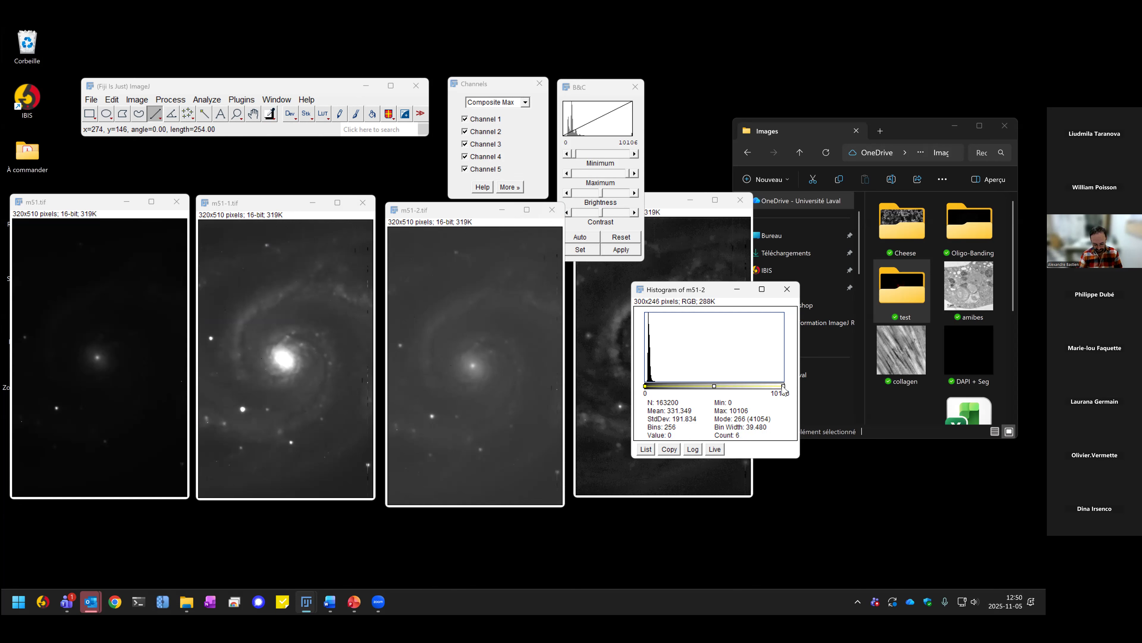
left_click(201, 100)
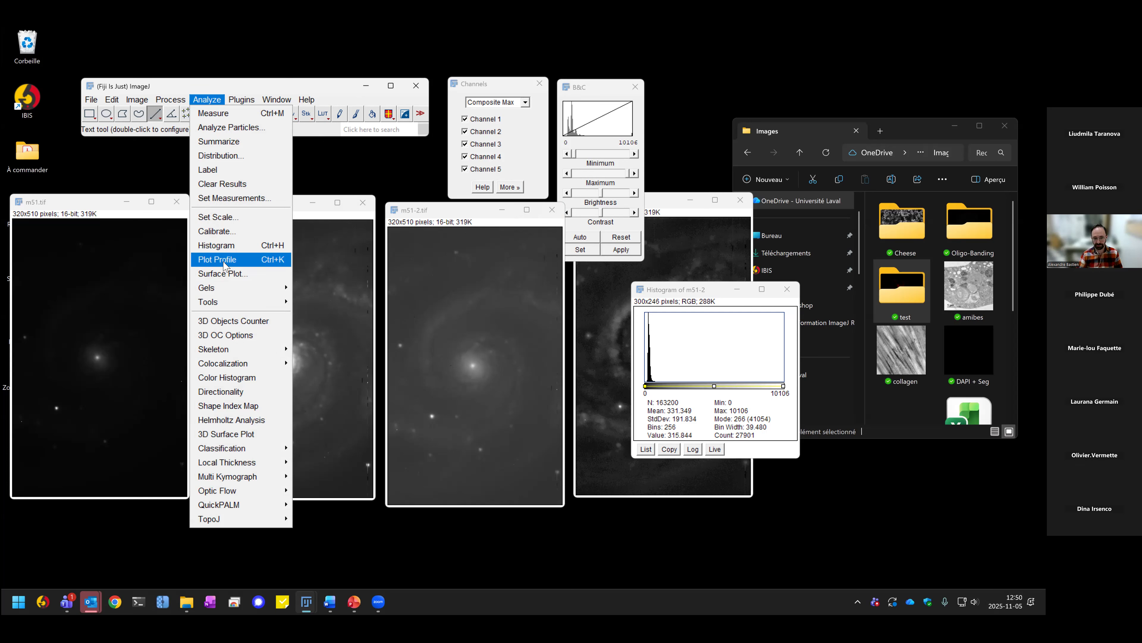
left_click(225, 265)
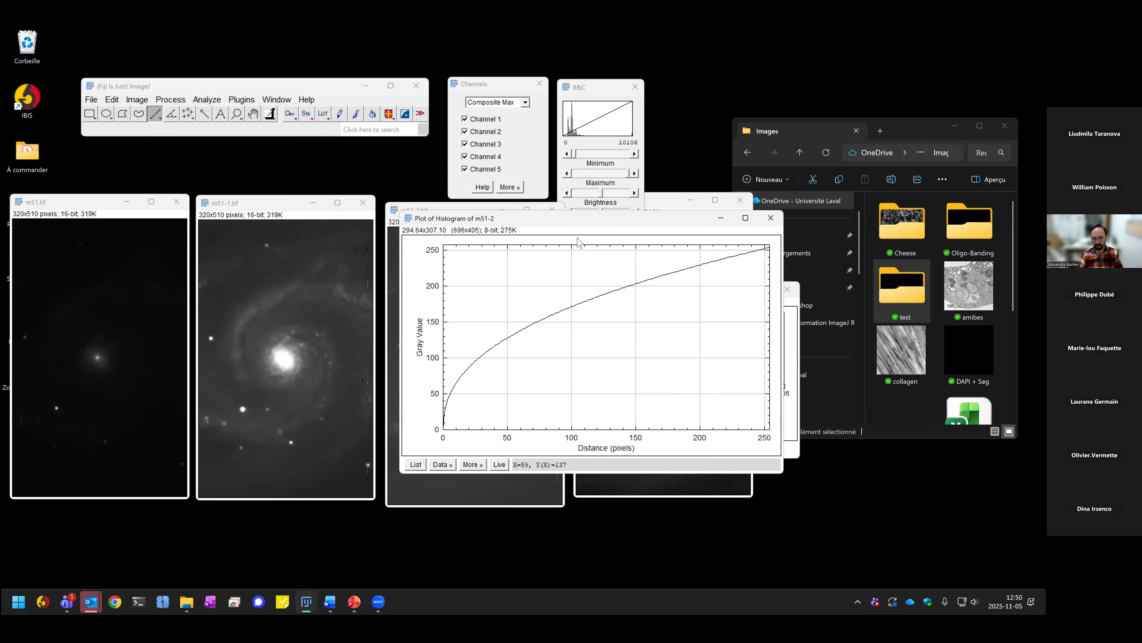
left_click_drag(604, 228, 805, 347)
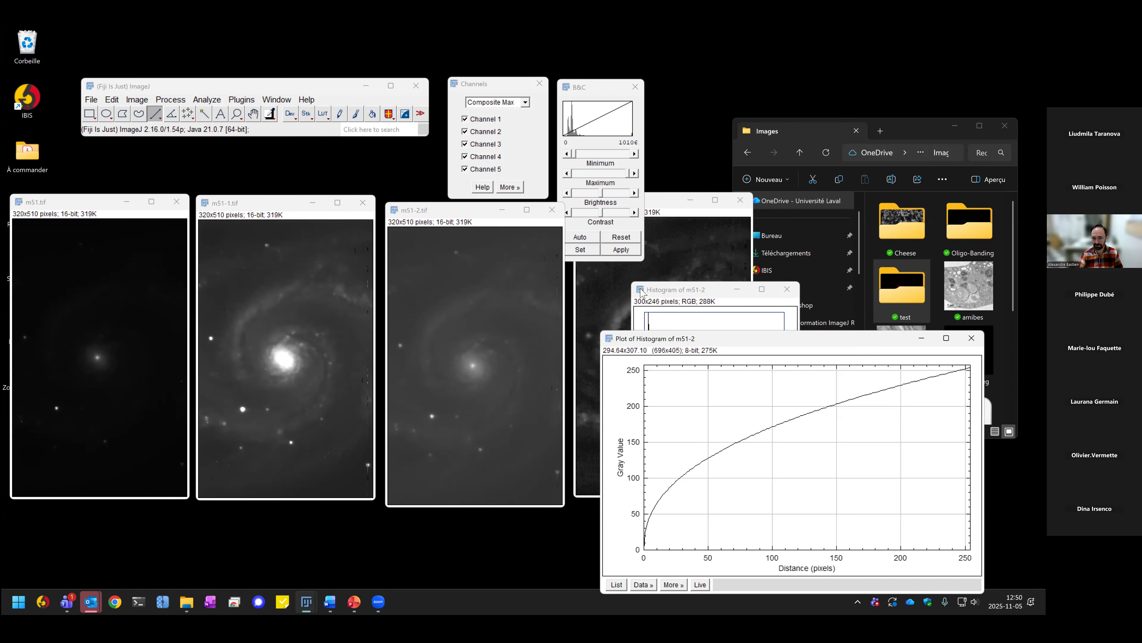
Step: Turn on live updating for the m51-2 histogram and its profile plot, placing the two windows one above the other
left_click(688, 283)
left_click_drag(689, 282, 725, 101)
left_click(752, 267)
left_click_drag(763, 333, 788, 279)
left_click(721, 531)
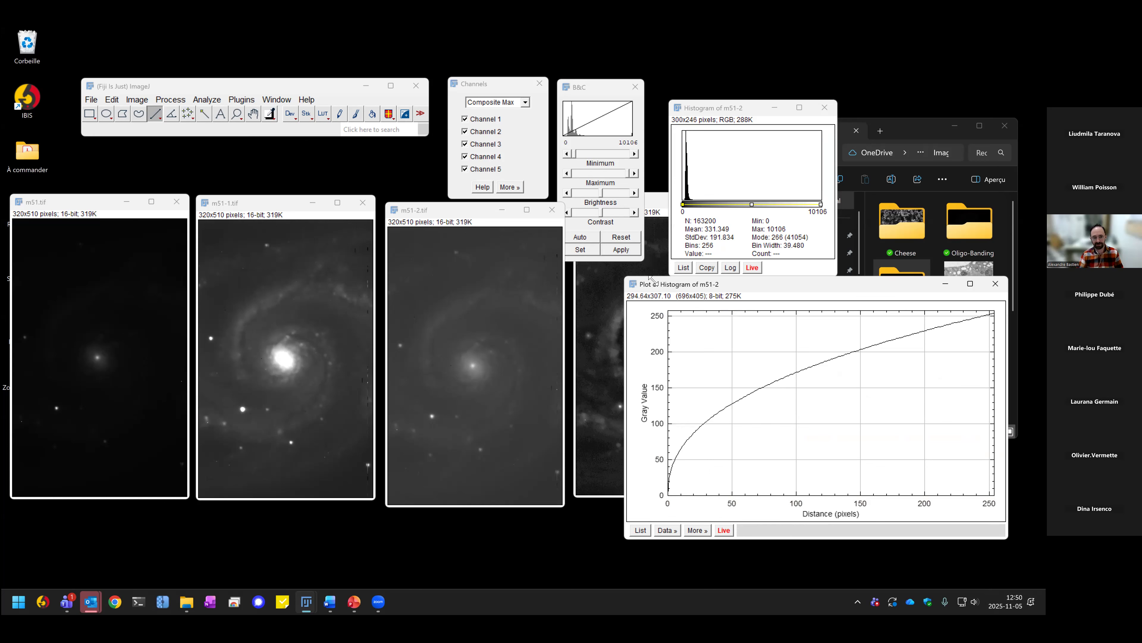
Step: Reset the gamma of m51-2.tif through the Min Max Gamma tool options
double_click(405, 114)
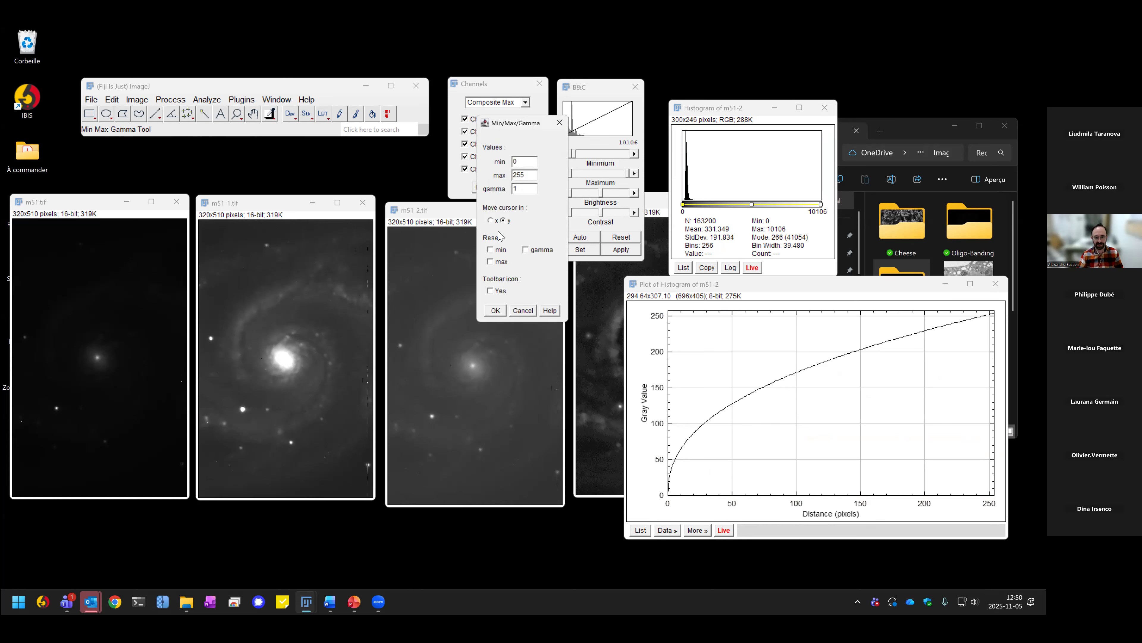
left_click(527, 252)
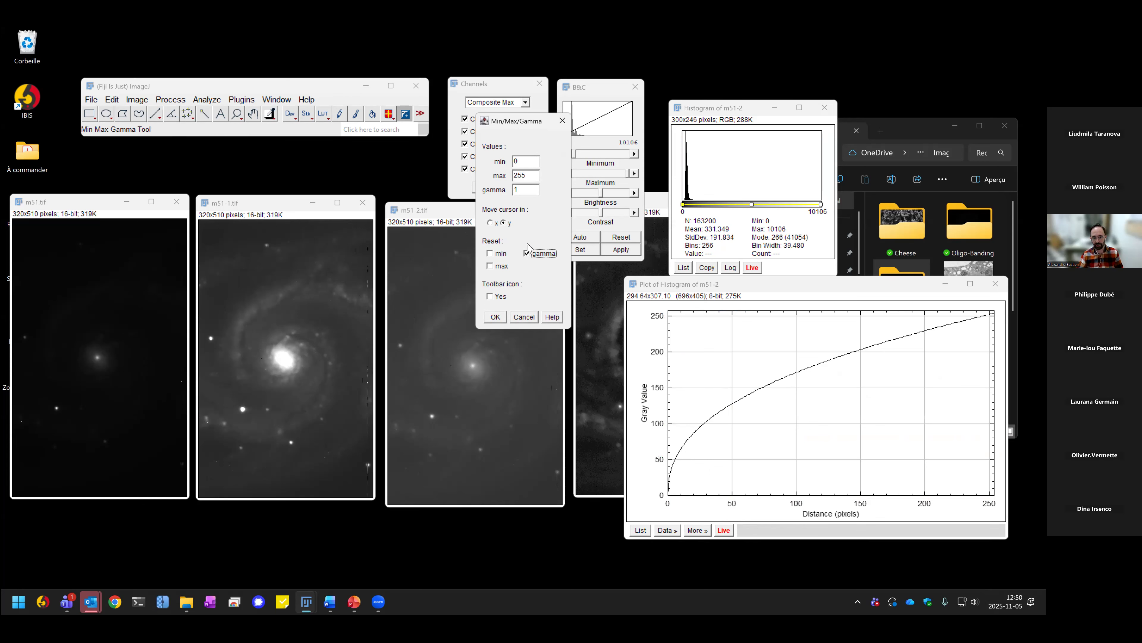
left_click(494, 317)
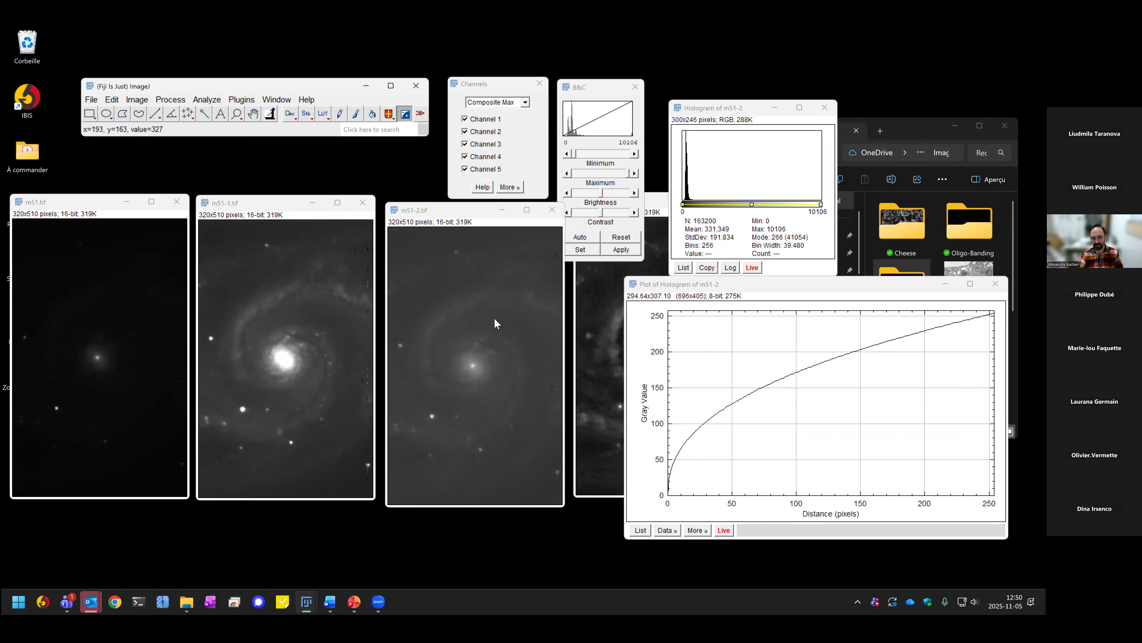
left_click(405, 117)
left_click(535, 256)
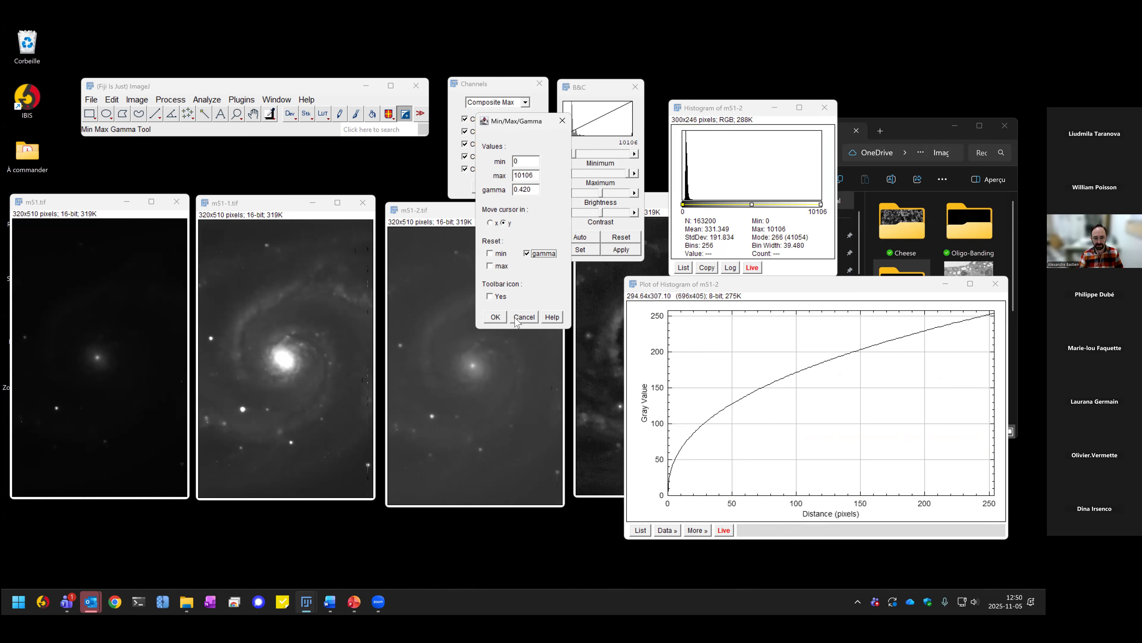
left_click(486, 317)
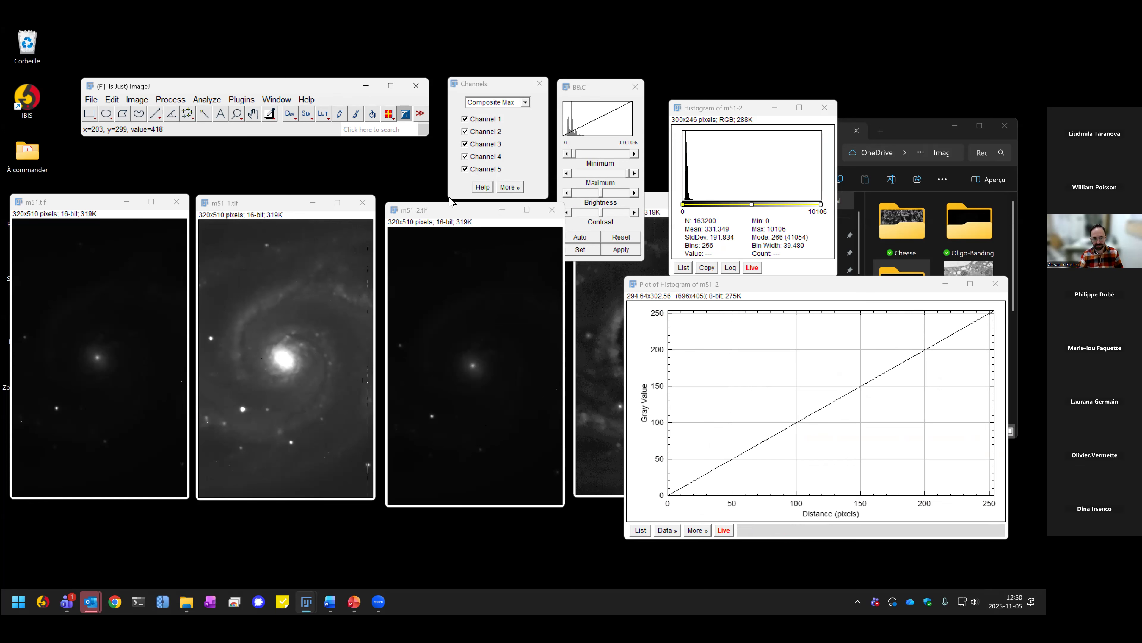
Step: Brighten m51-2.tif with the Min Max Gamma tool by bending its gamma curve upward, and narrow its display range to about 416–5977
left_click(507, 425)
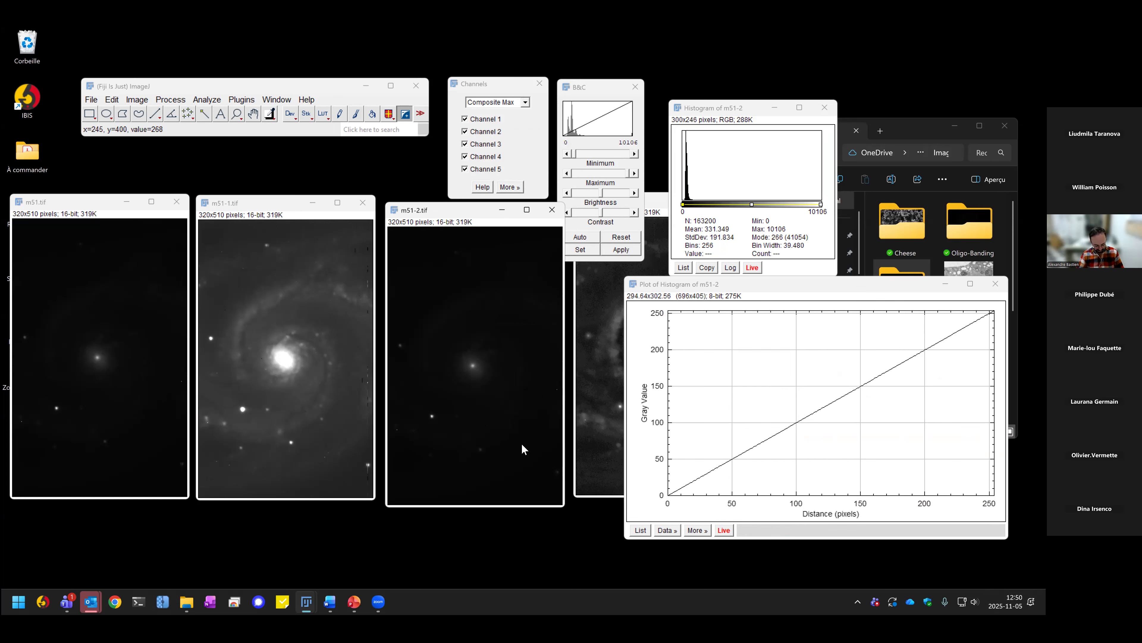
left_click_drag(515, 480, 484, 383)
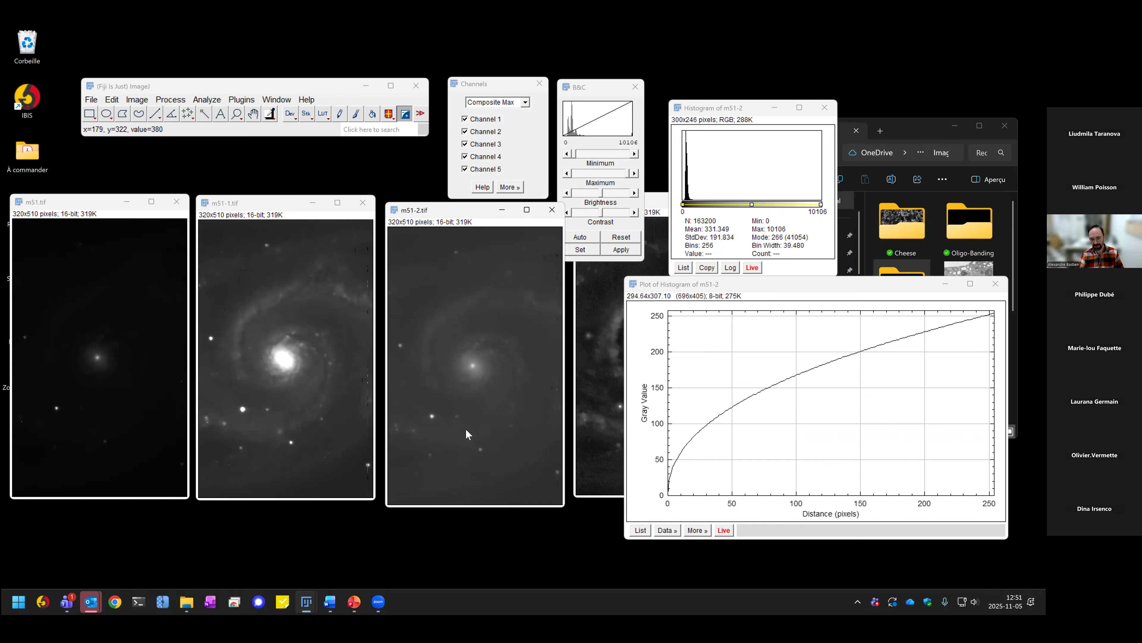
left_click_drag(498, 331, 478, 315)
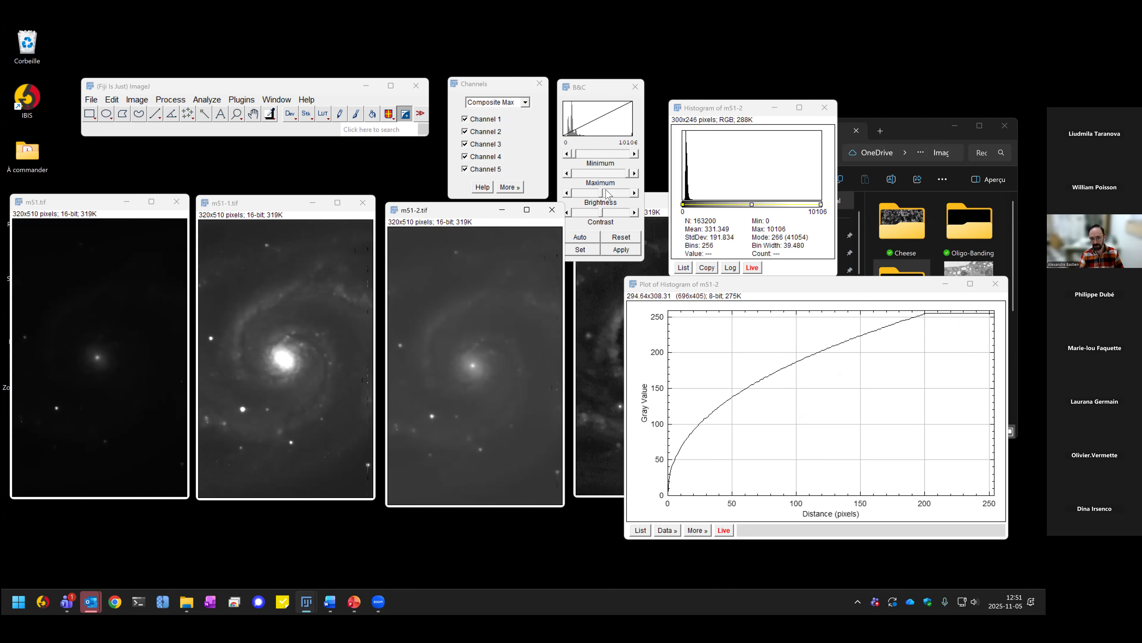
left_click(628, 178)
left_click_drag(626, 176, 577, 151)
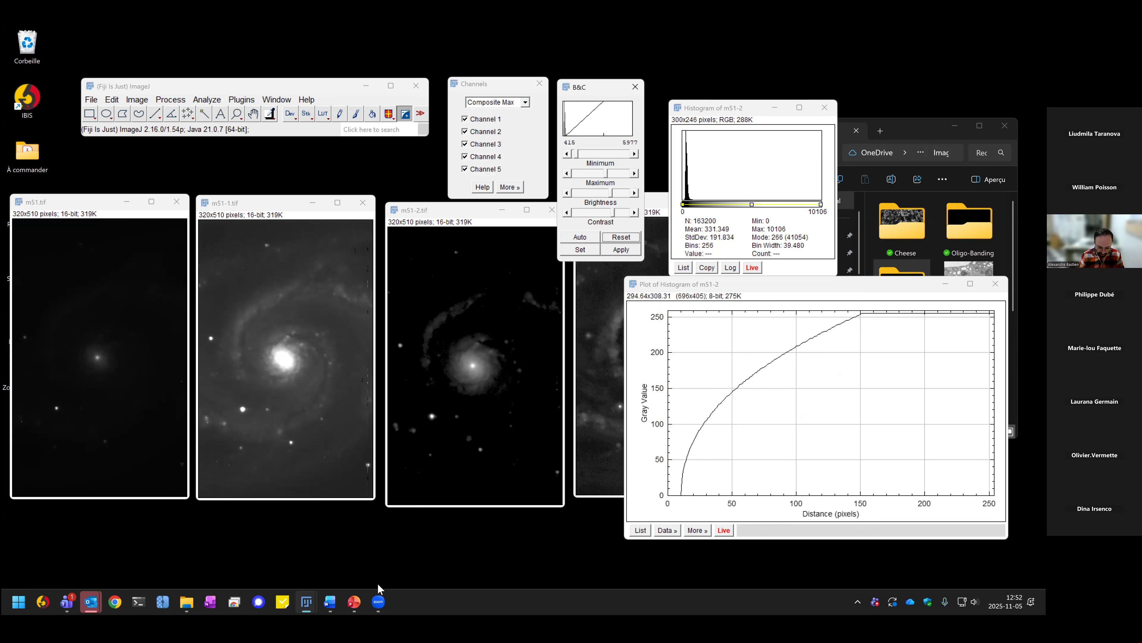
Step: Close the m51.tif image, its three adjusted duplicates and the profile plot of the histogram
mouse_move(358, 600)
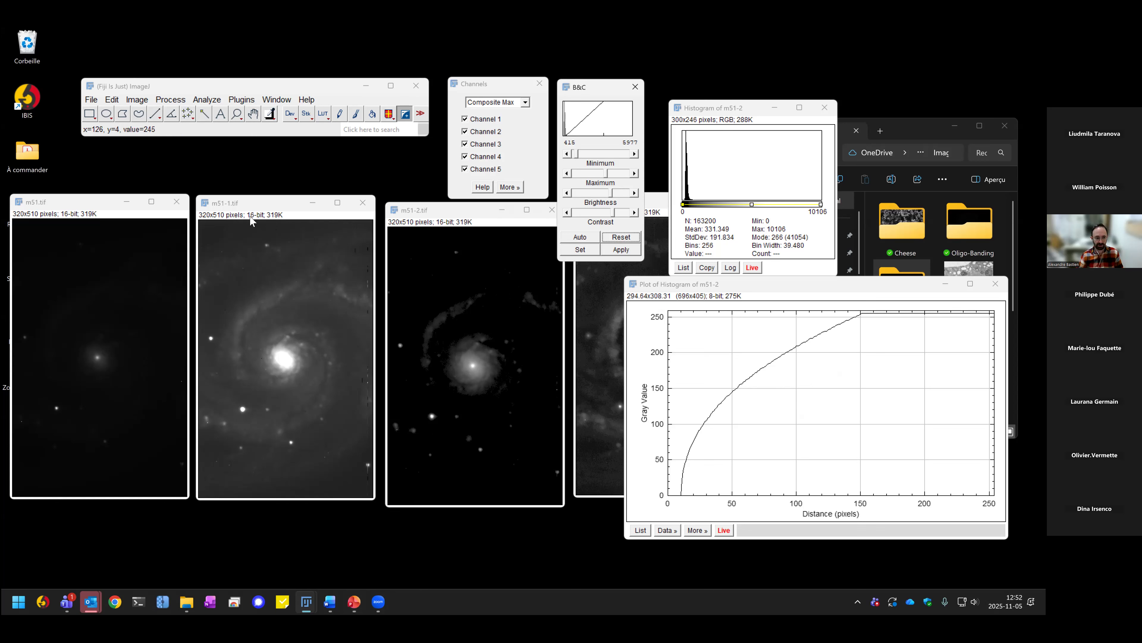
left_click(176, 203)
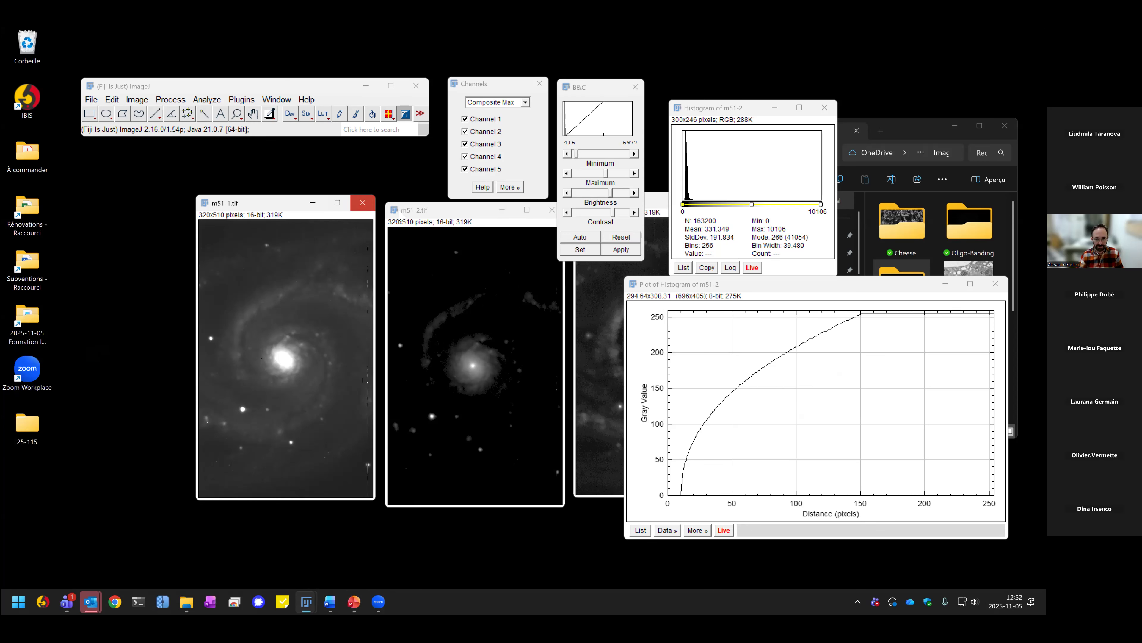
left_click(363, 203)
left_click(552, 209)
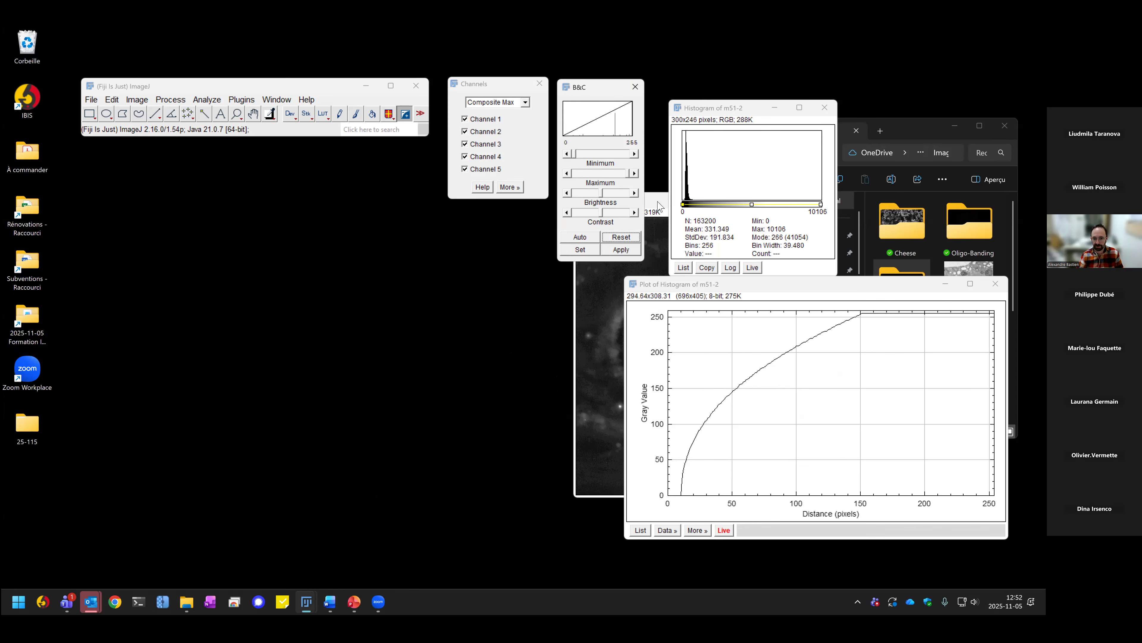
left_click(670, 203)
left_click(743, 199)
left_click(995, 283)
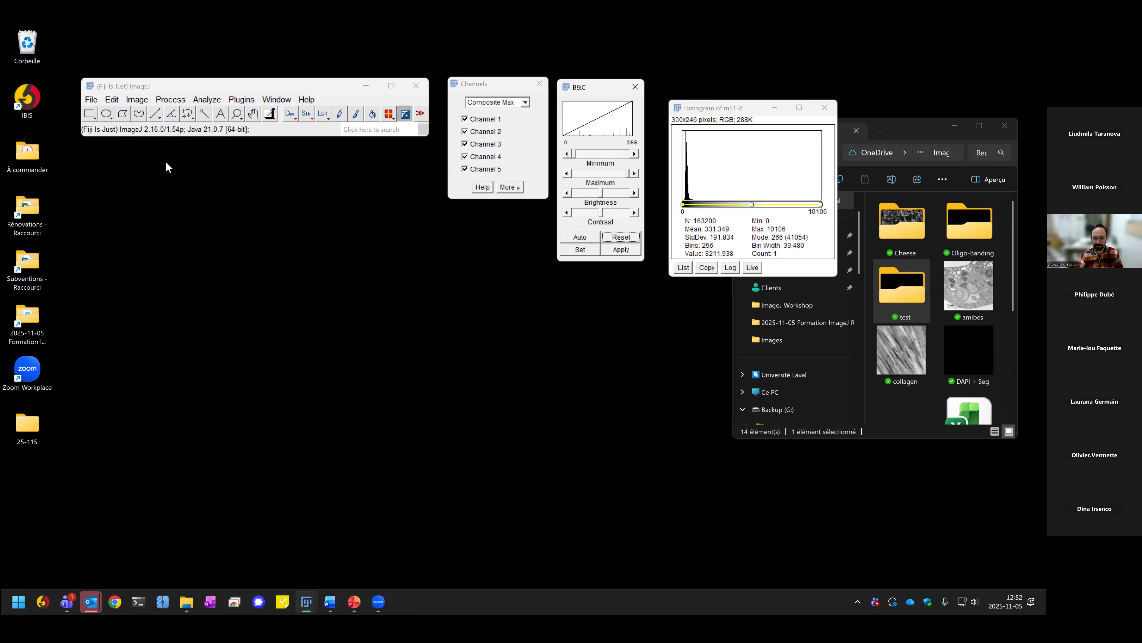
Step: Open the Mitosis (5D stack) sample image, enlarge it to 200%, and show Z slice 2 at time frame 11
left_click(130, 100)
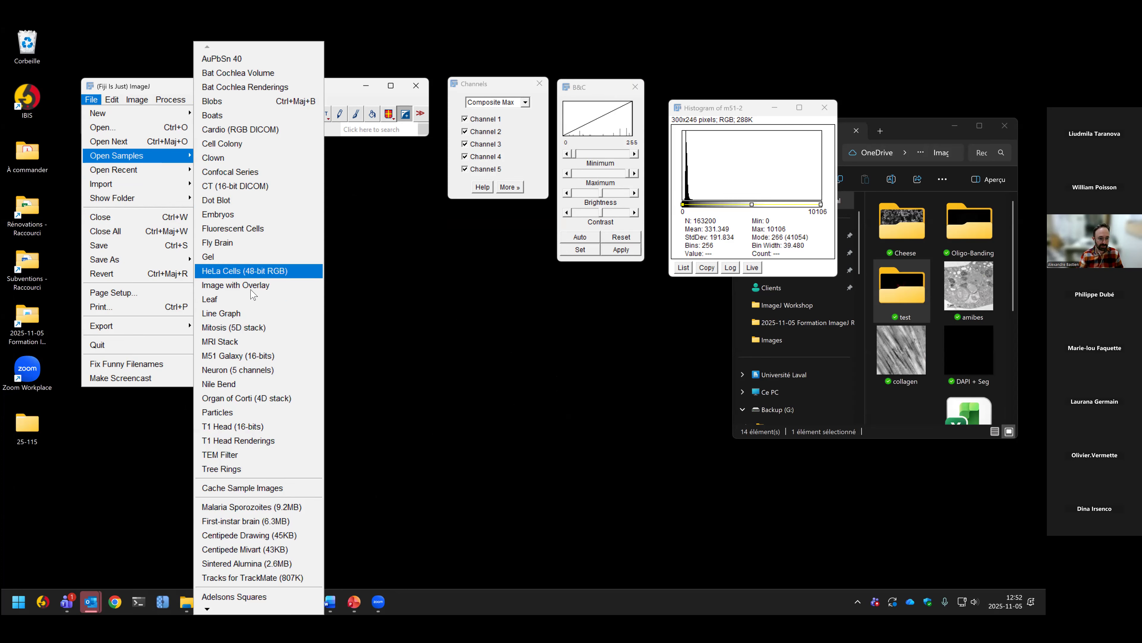
left_click(258, 329)
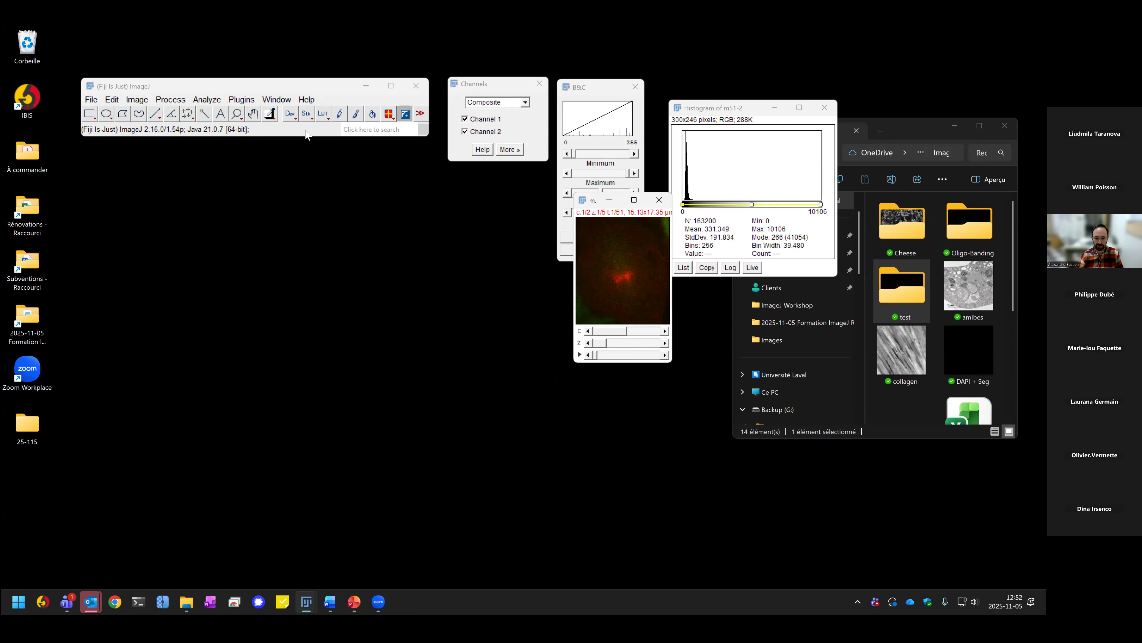
left_click(236, 113)
left_click(598, 241)
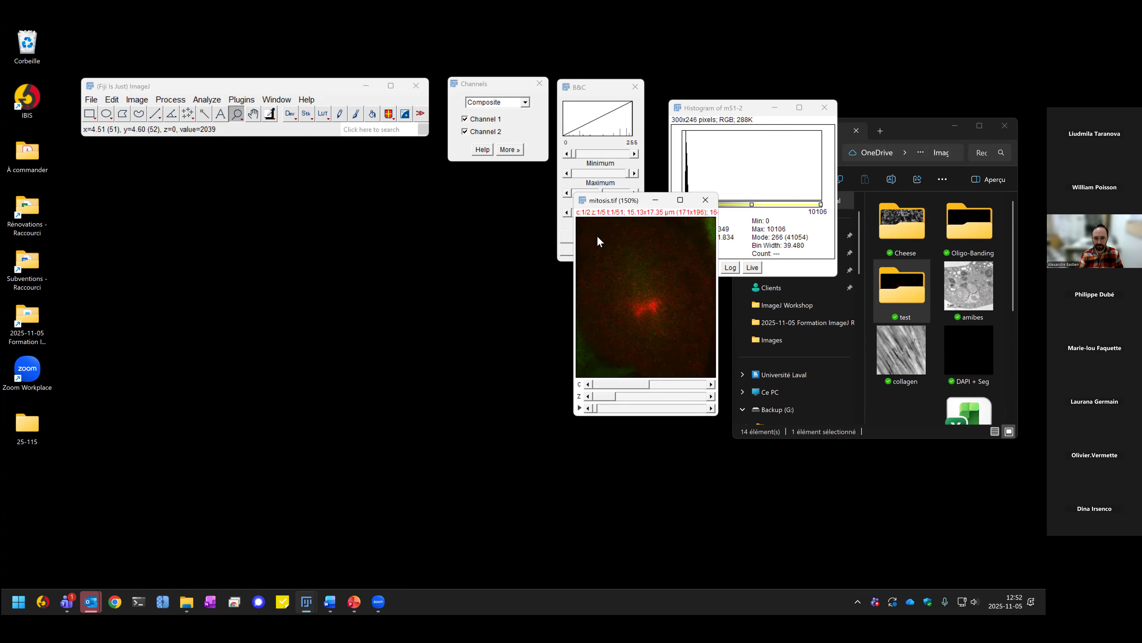
left_click(599, 241)
left_click_drag(606, 202, 165, 206)
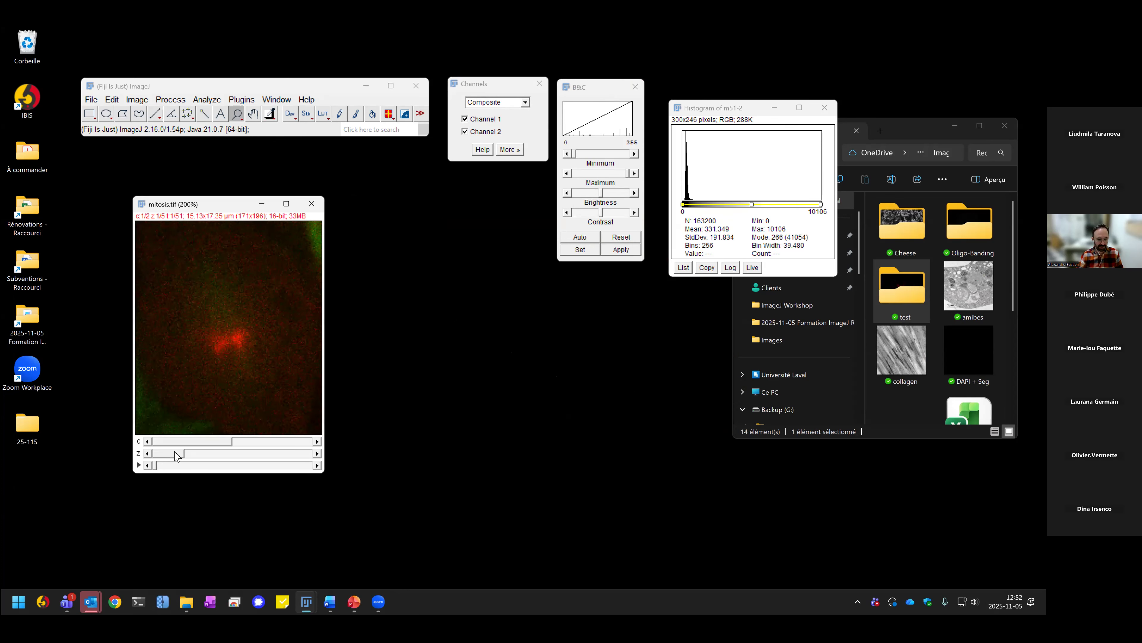
left_click(242, 453)
mouse_move(239, 443)
left_mouse_down()
mouse_move(157, 437)
mouse_move(306, 450)
mouse_move(210, 449)
mouse_move(232, 451)
mouse_move(188, 468)
mouse_move(271, 472)
mouse_move(227, 474)
mouse_move(187, 468)
mouse_move(185, 451)
mouse_move(249, 456)
left_mouse_up()
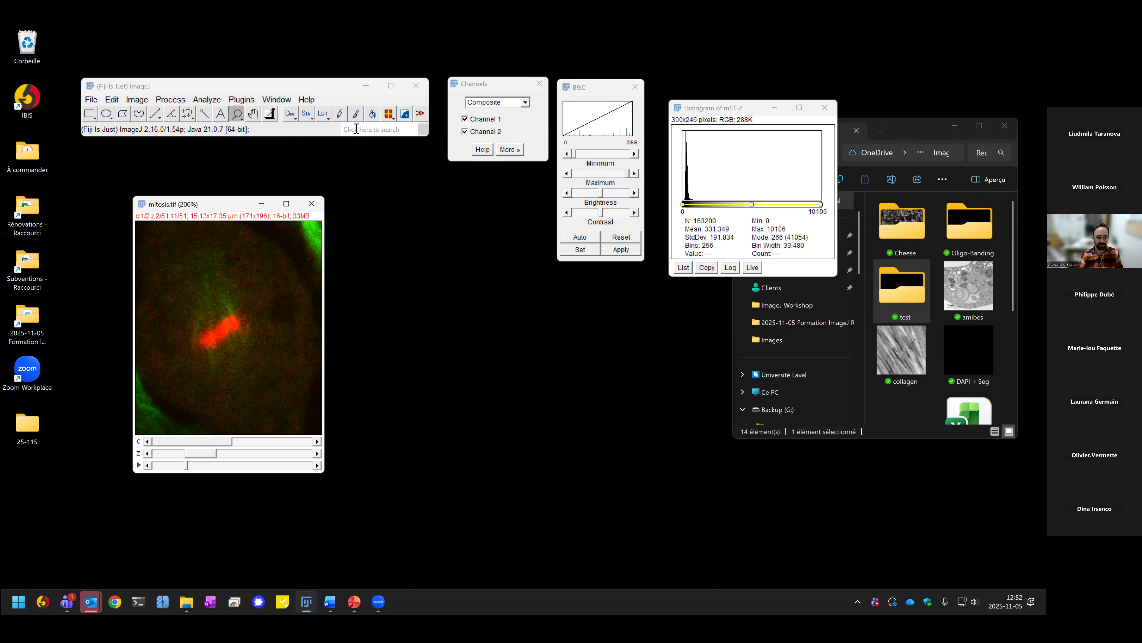
Step: Create a Max Intensity Z projection of mitosis.tif from slices 1 to 5 for all time frames, and enlarge the result
left_click(308, 120)
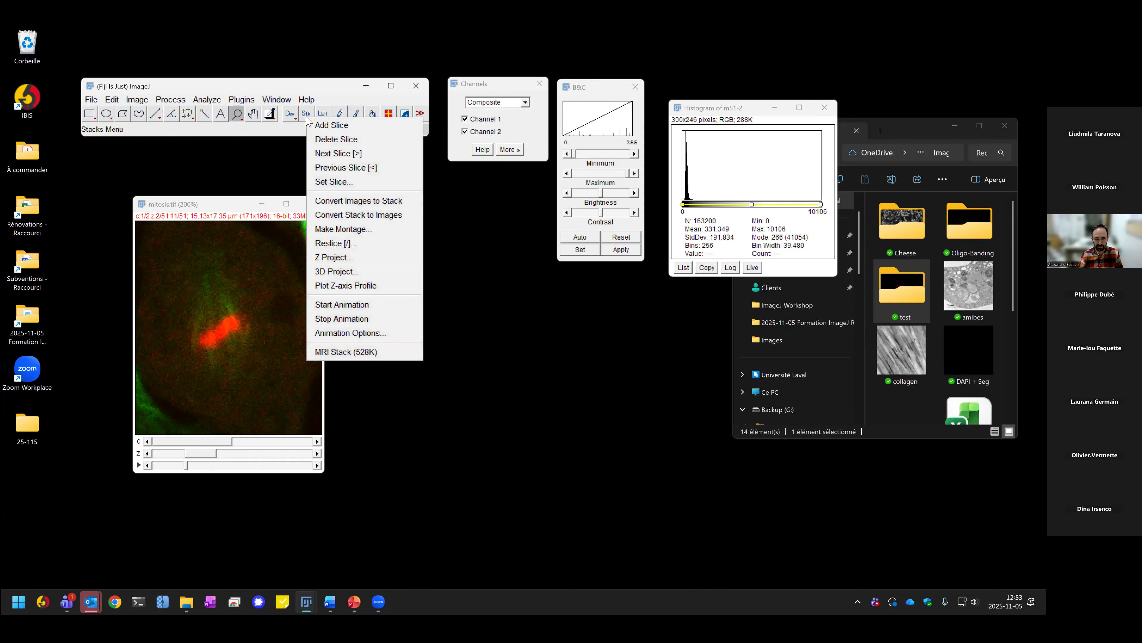
left_click(333, 257)
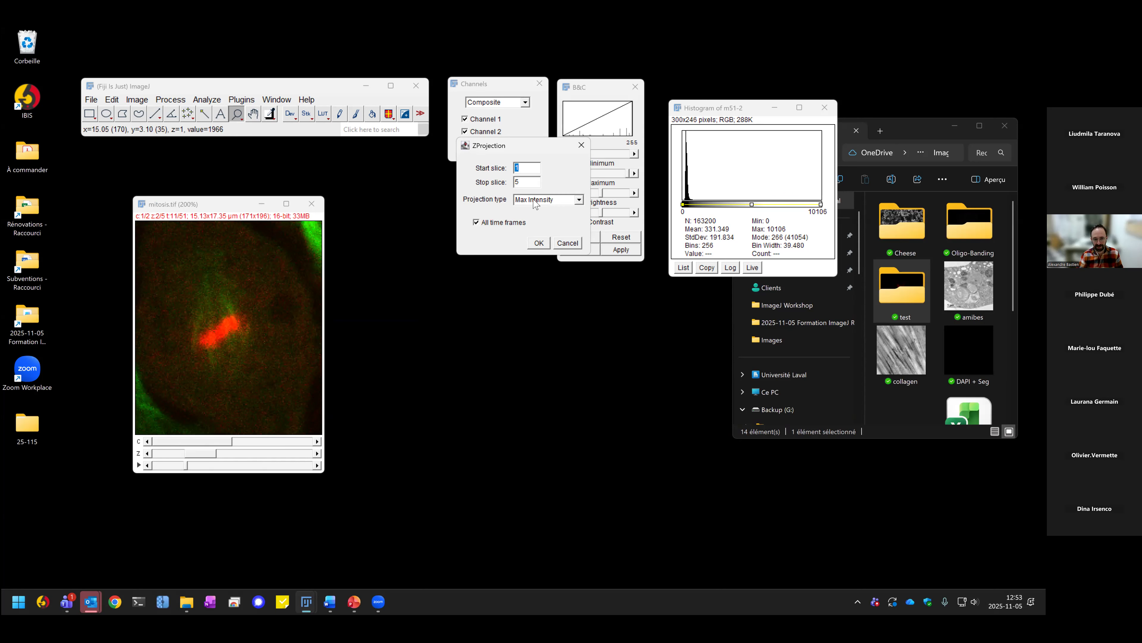
left_click(538, 244)
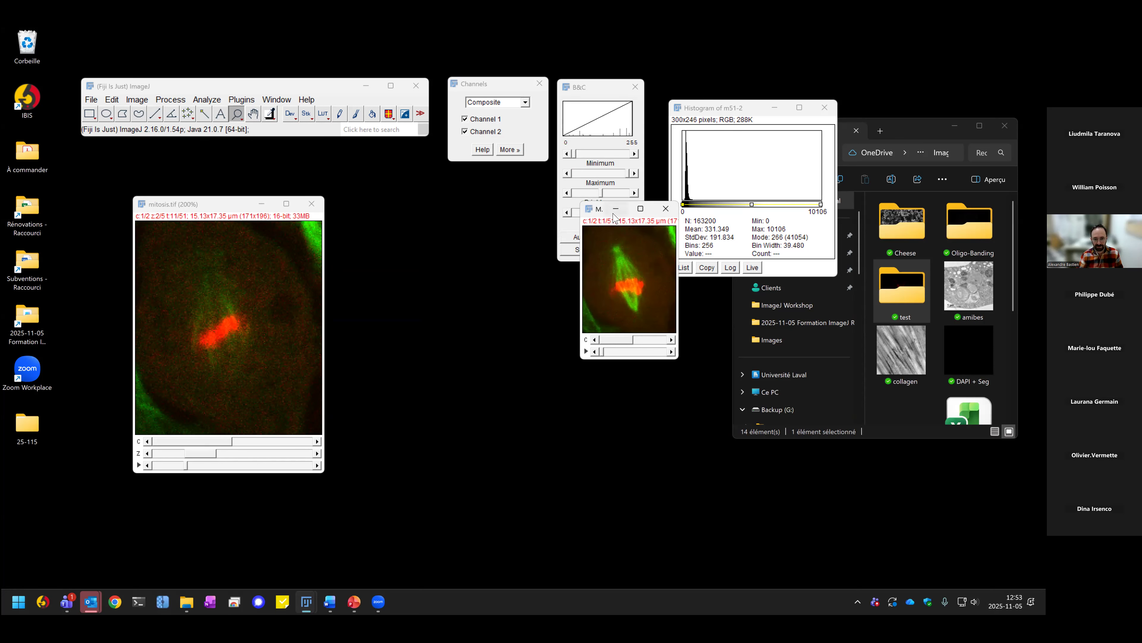
left_click(617, 282)
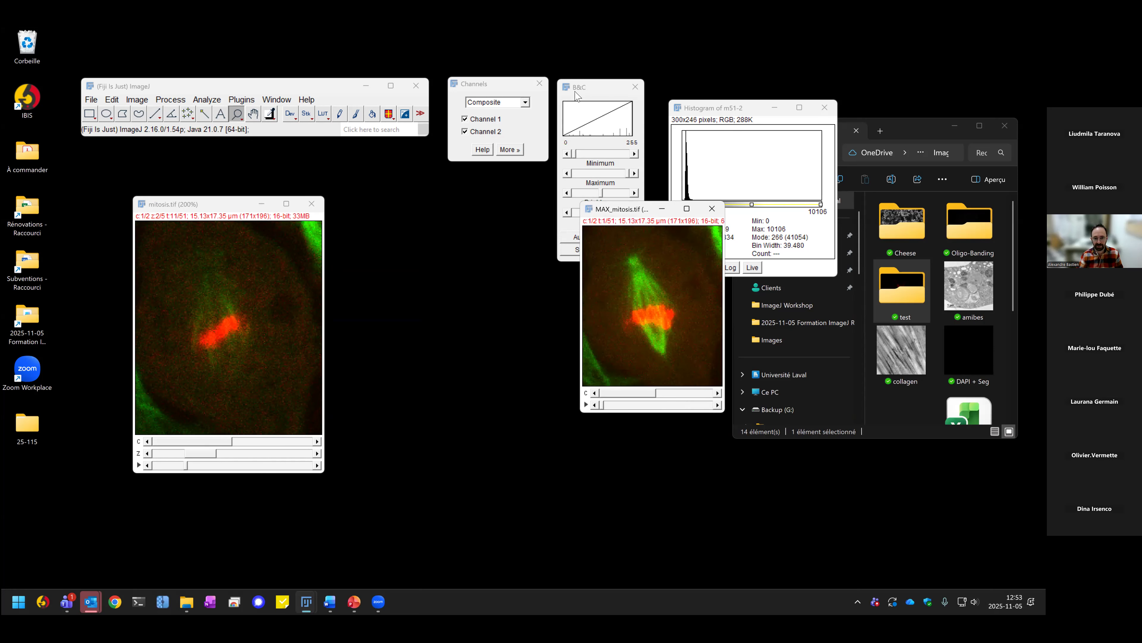
Step: Reset the display range of the maximum projection and browse its time series to frame 10
left_click(619, 237)
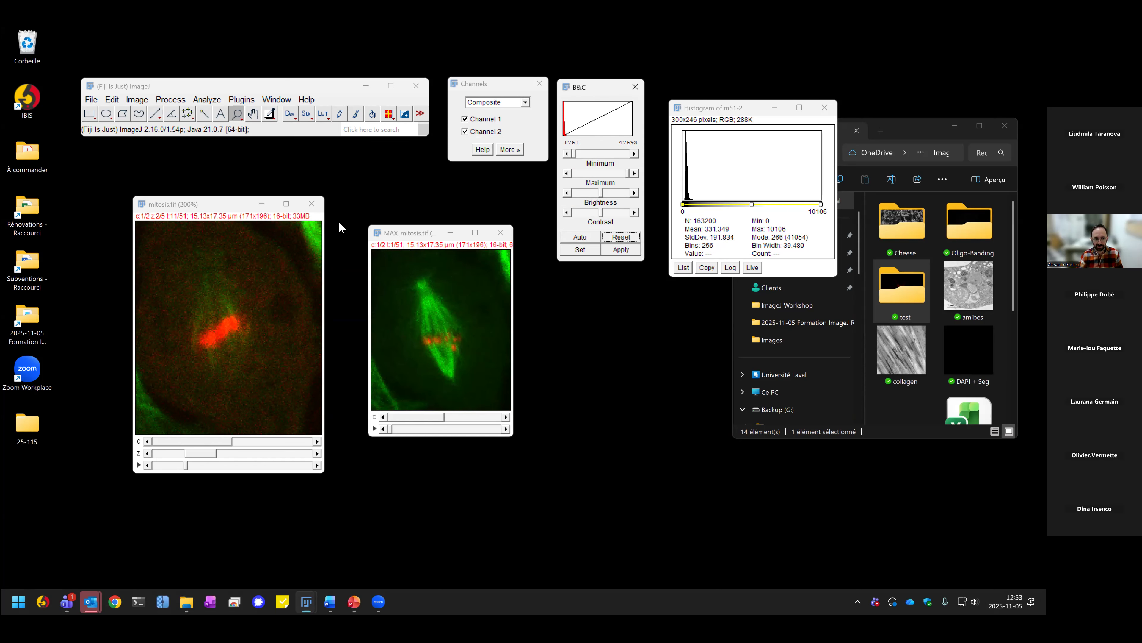
left_click_drag(416, 412, 437, 429)
left_click(619, 235)
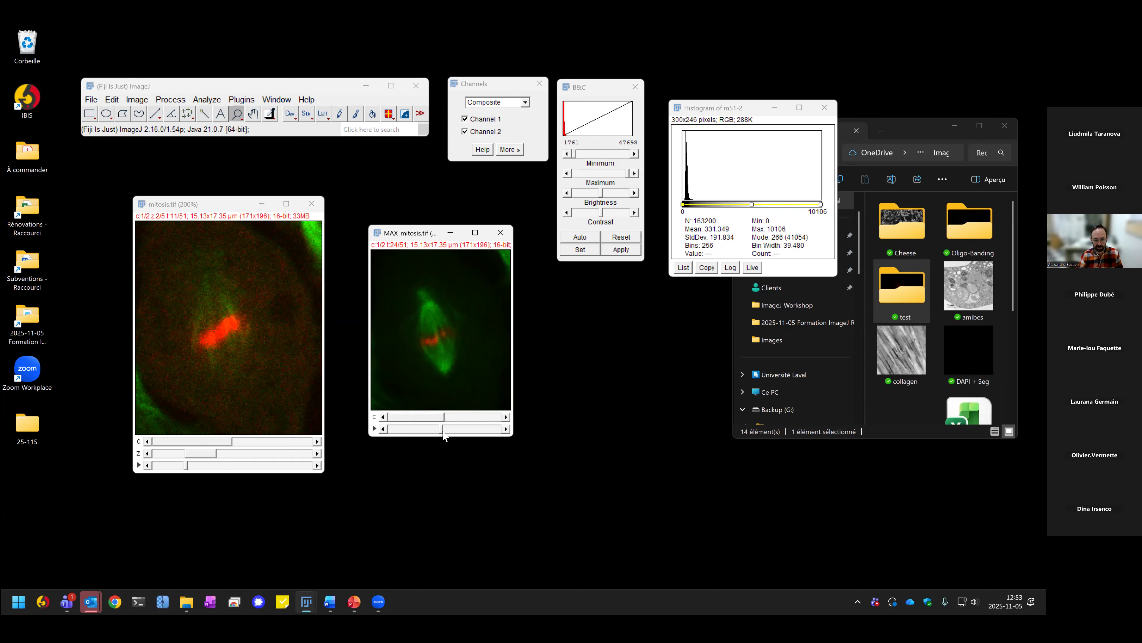
left_click_drag(443, 430, 378, 433)
left_click(374, 430)
left_click(375, 429)
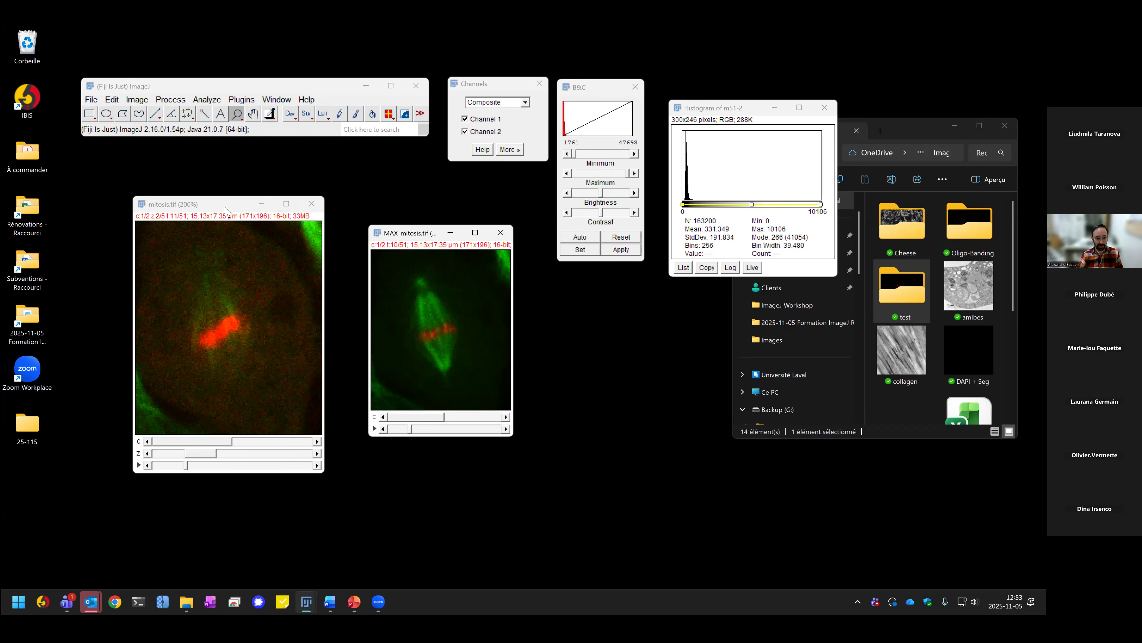
Step: Close the original mitosis.tif stack and move the MAX_mitosis.tif projection into its place
left_click_drag(246, 205, 225, 210)
left_click(292, 209)
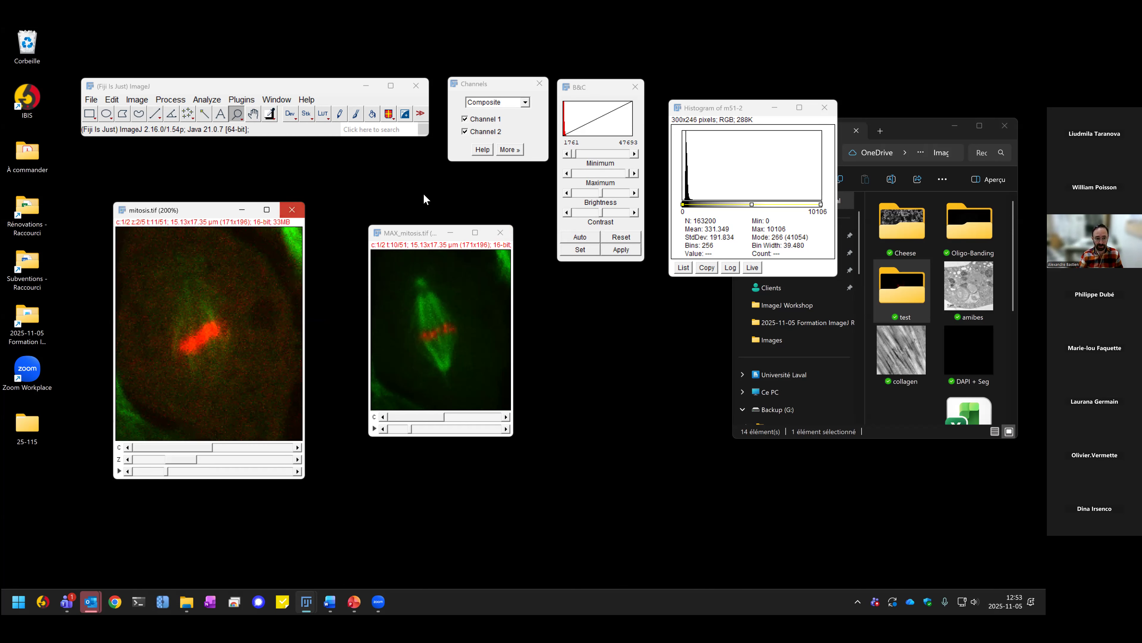
left_click_drag(429, 234, 175, 192)
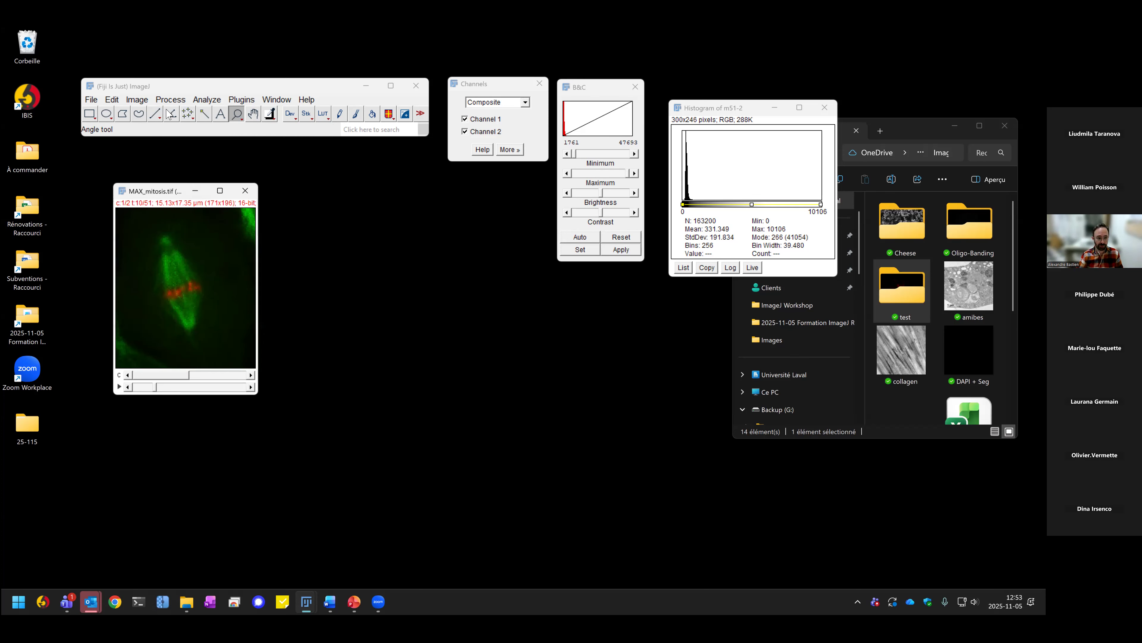
Step: Convert MAX_mitosis.tif to RGB Color with all 51 frames, without keeping the source, and enlarge it to 200%
left_click(137, 99)
mouse_move(216, 114)
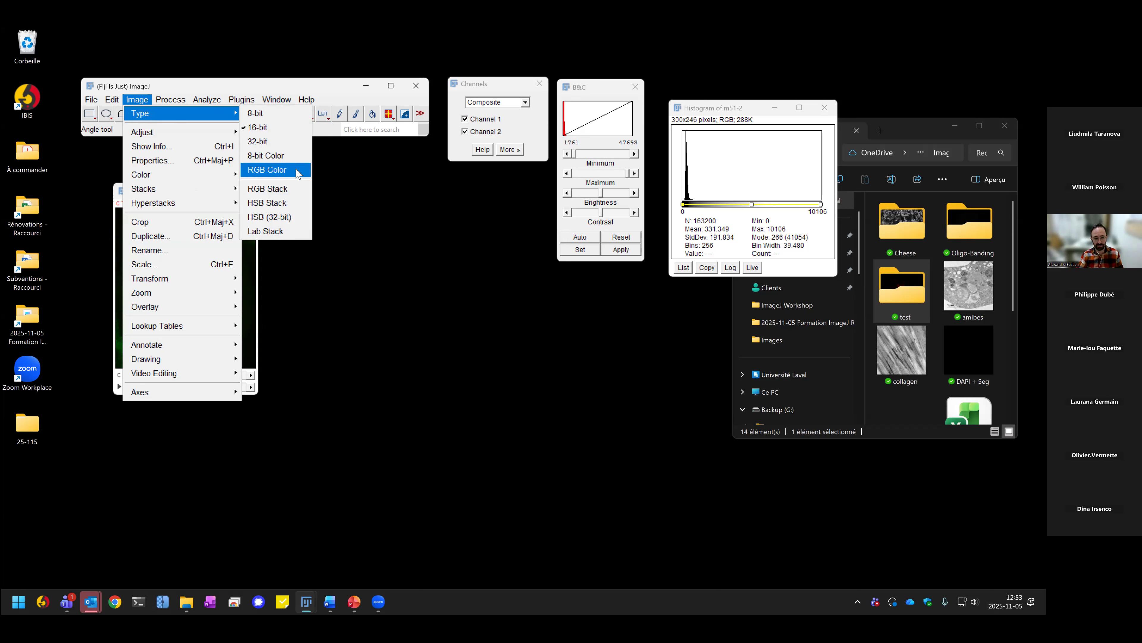
left_click(266, 177)
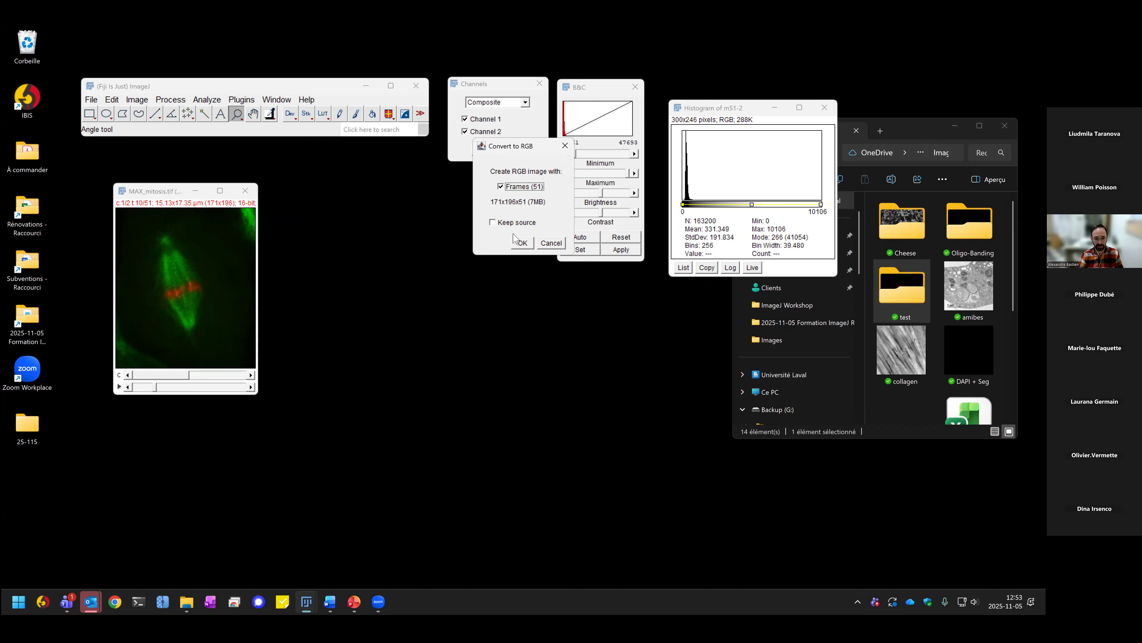
left_click(521, 243)
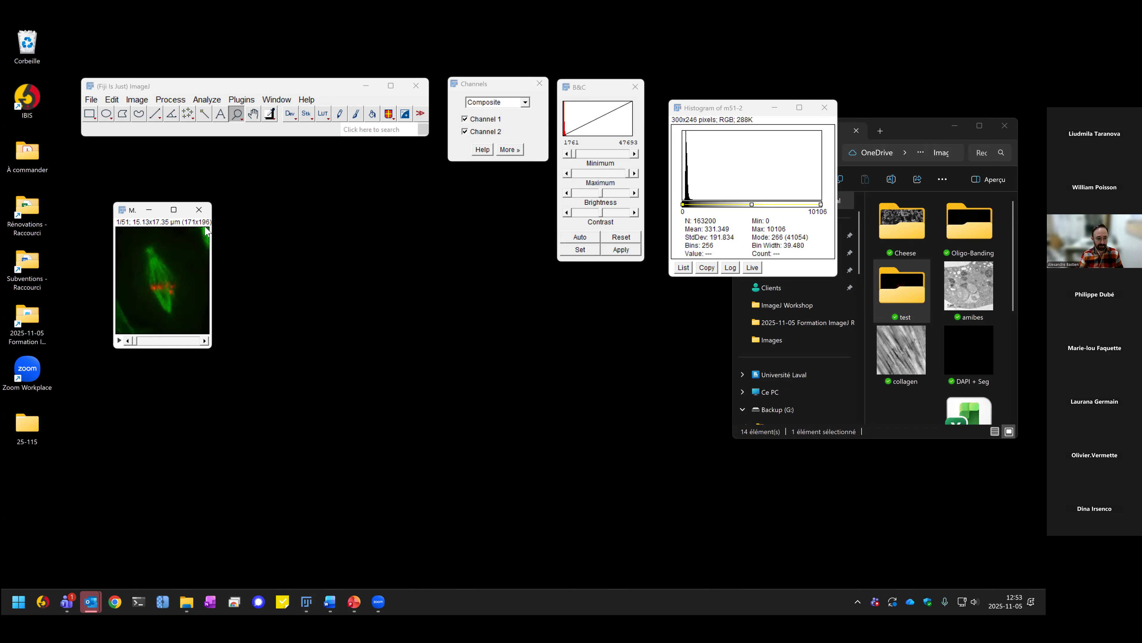
left_click(147, 301)
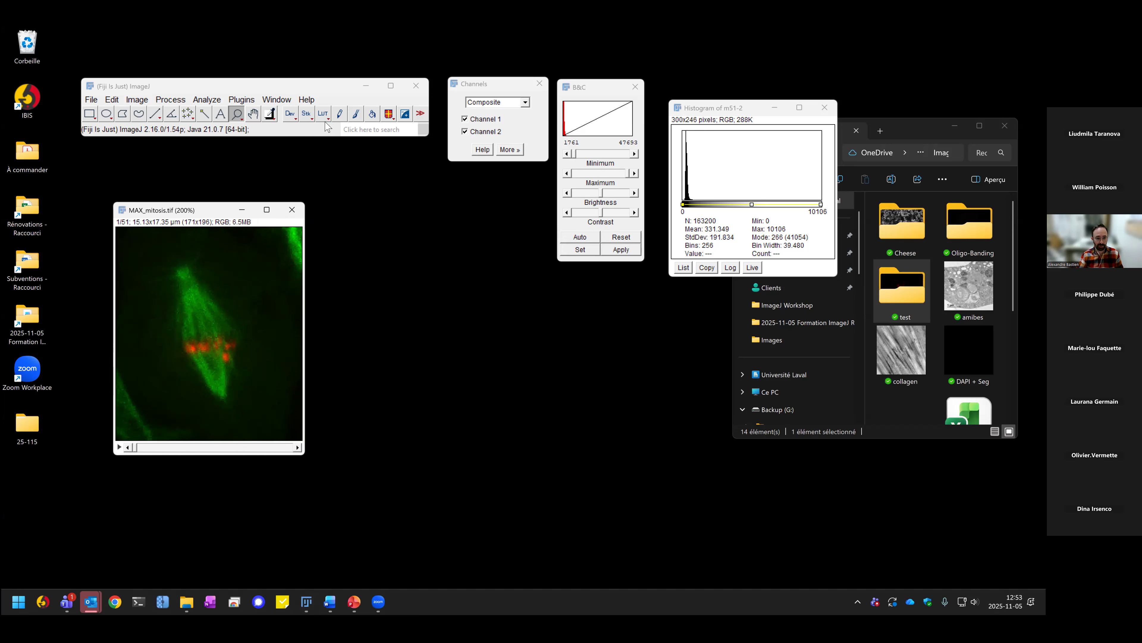
Step: Make a montage of the RGB stack with 4 columns, 3 rows, scale factor 1, border width 5 and labelled slices, placing it beside the stack
left_click(307, 114)
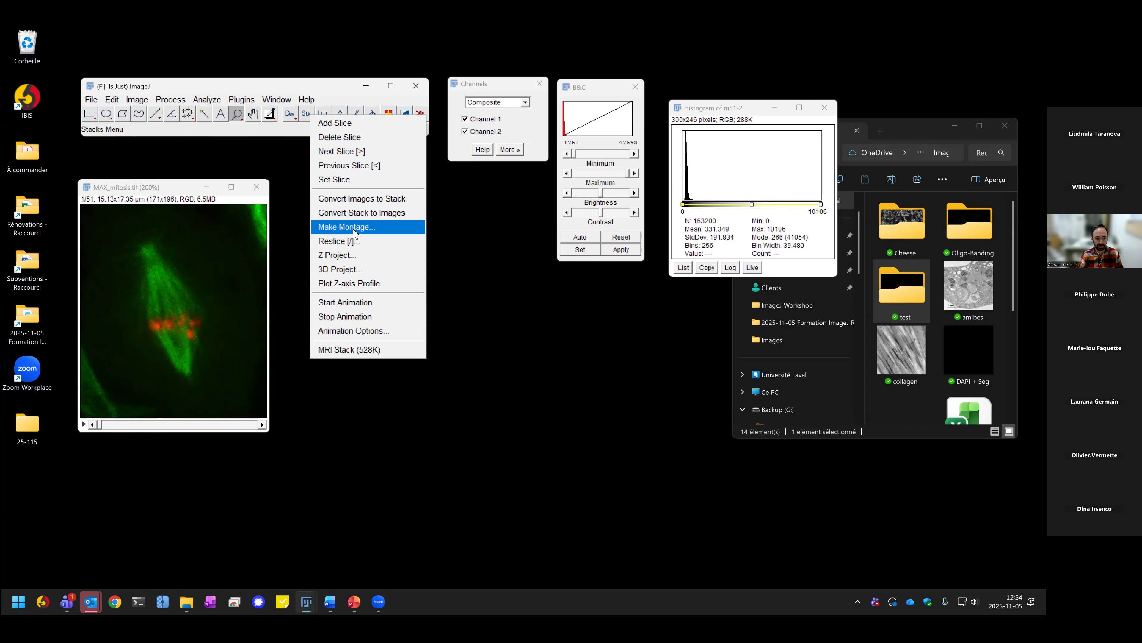
left_click(394, 235)
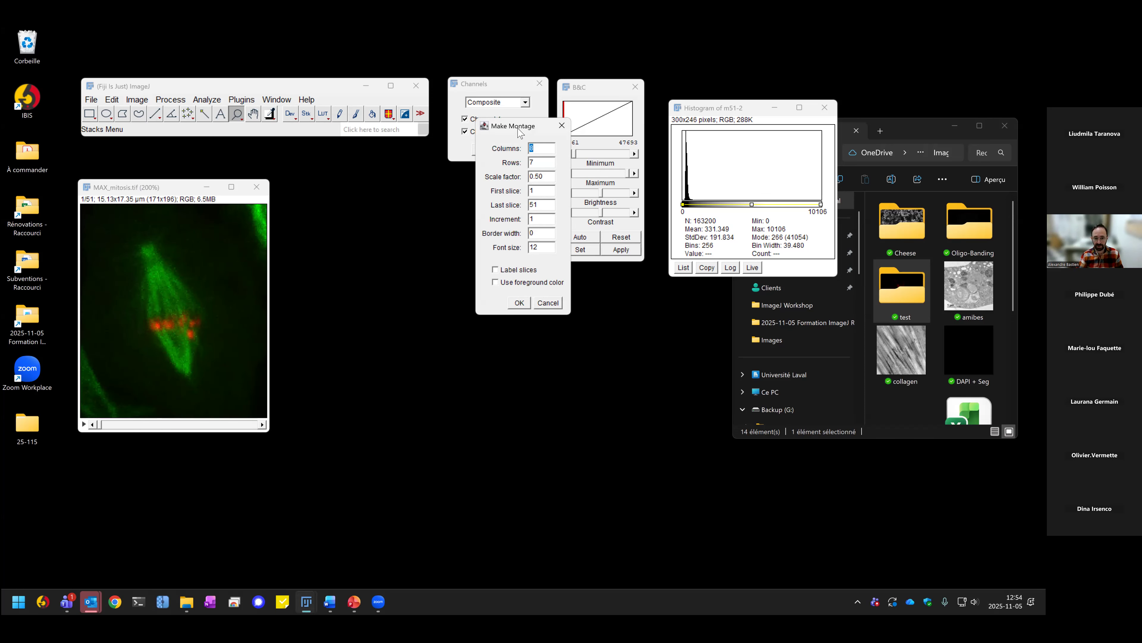
left_click_drag(519, 132, 471, 247)
type("4")
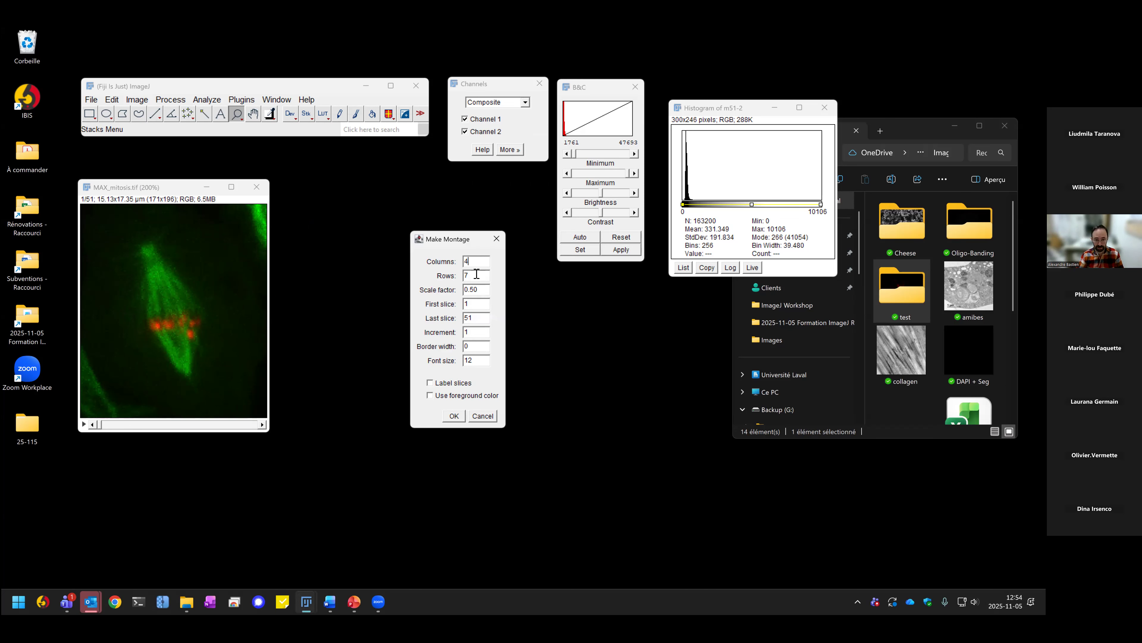
type("3")
key("Tab")
type("1")
left_click(475, 347)
type("5")
left_click(449, 384)
left_click(454, 416)
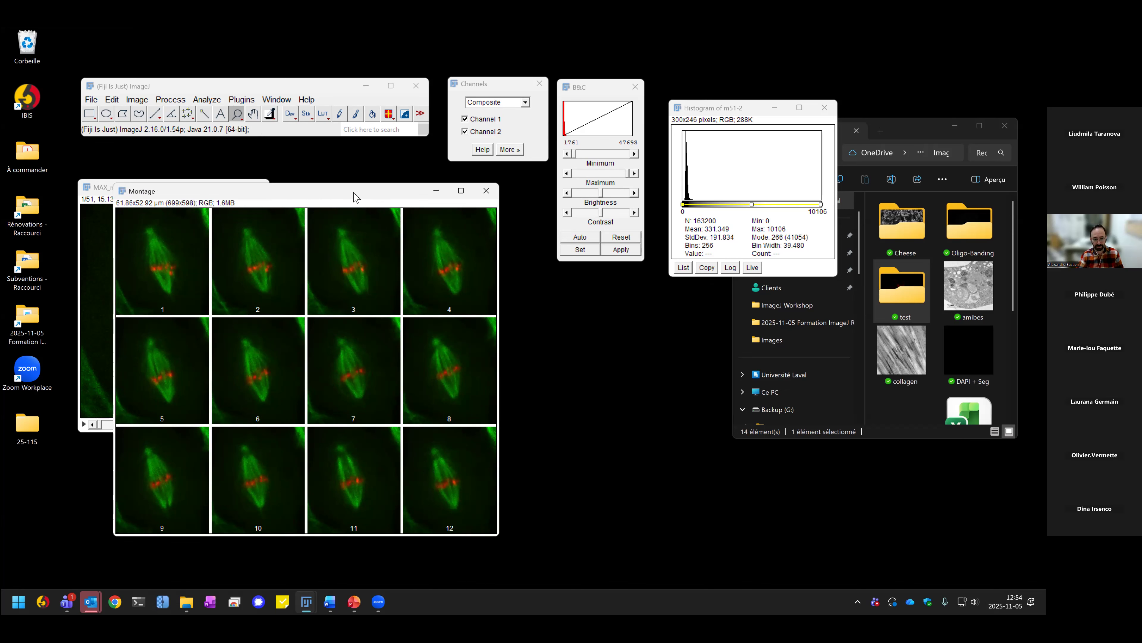
left_click_drag(355, 197, 523, 201)
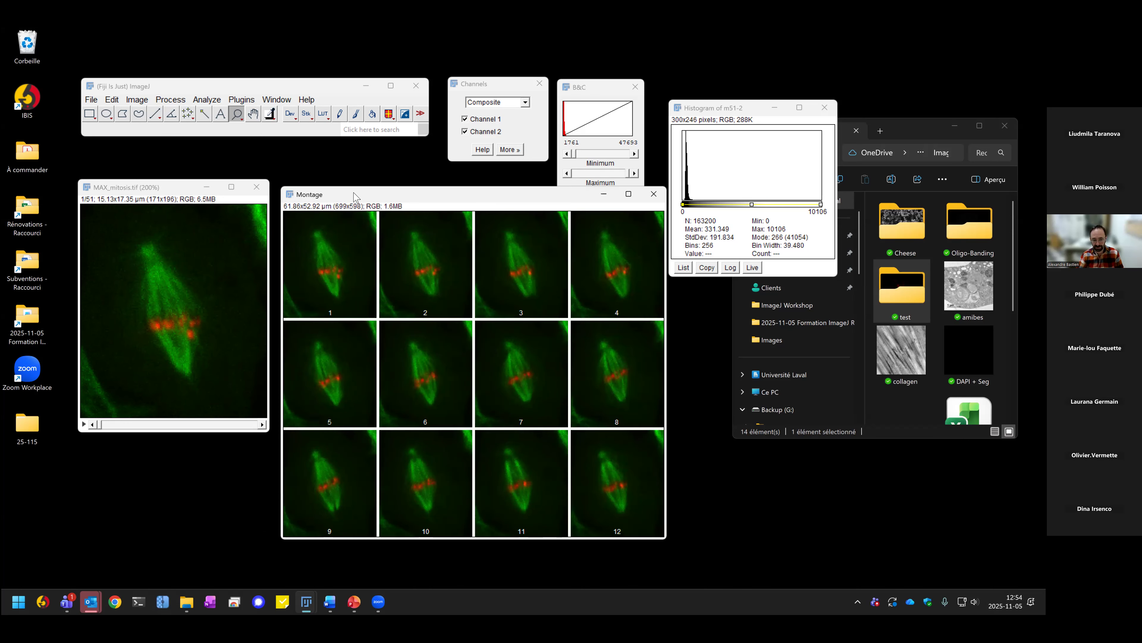
Step: Close the montage and review the Label Stacks settings for frames 1-51 without applying them
left_click(653, 194)
left_click(137, 99)
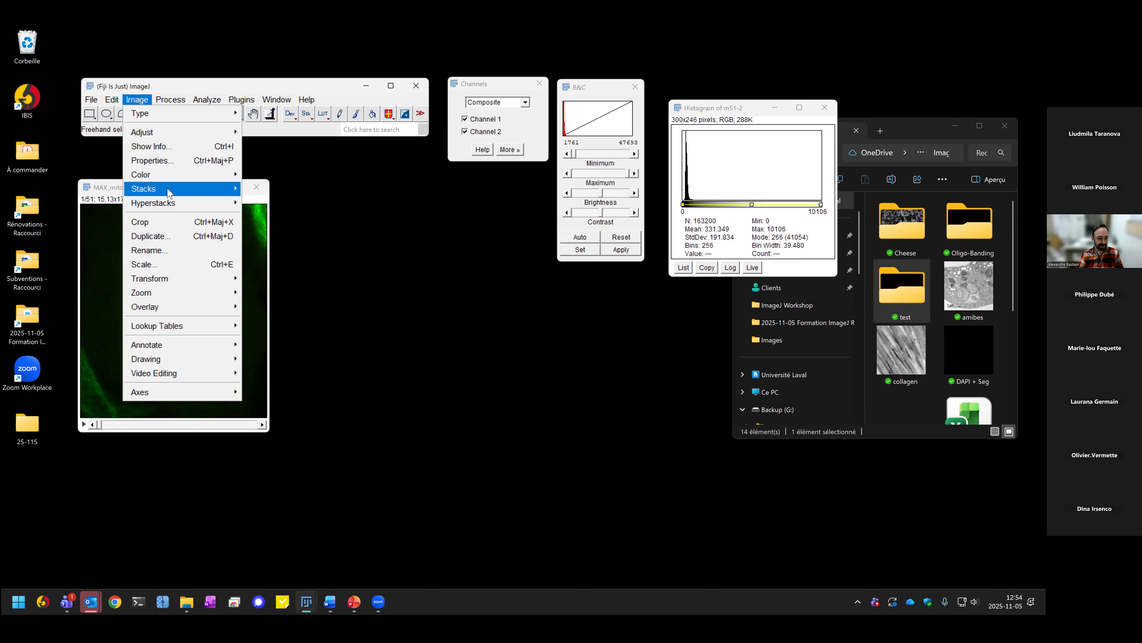
mouse_move(169, 193)
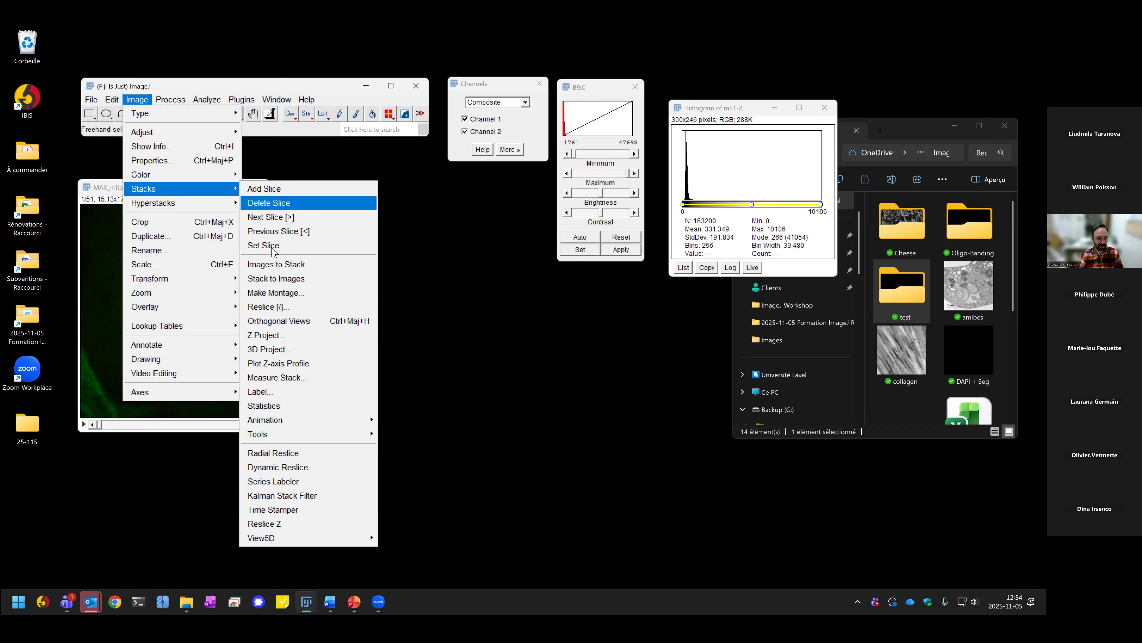
left_click(284, 395)
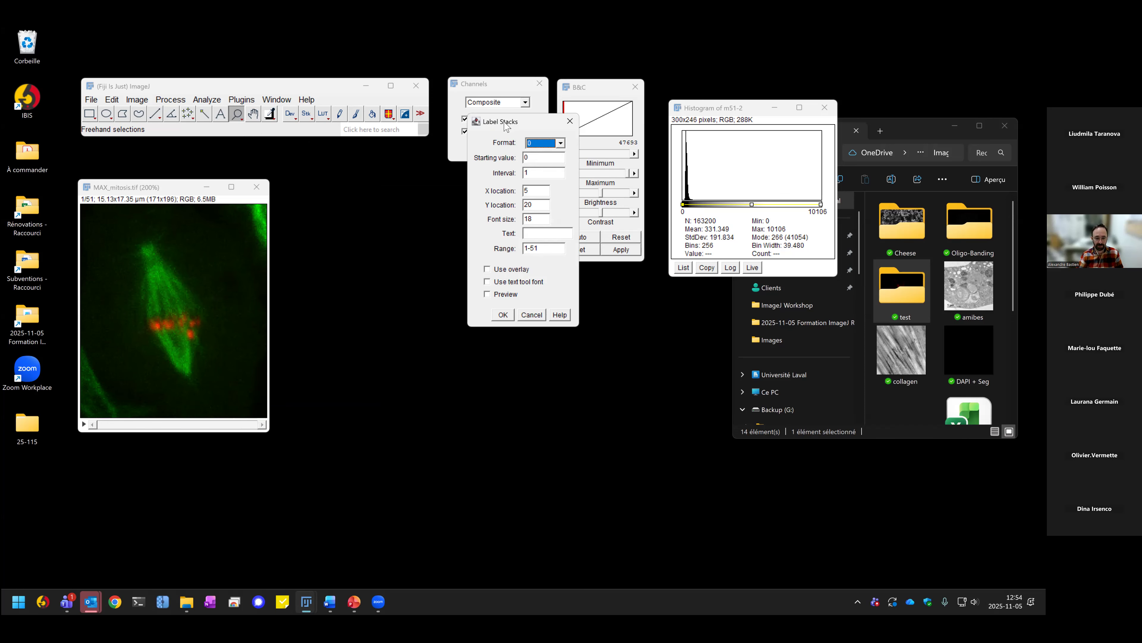
left_click_drag(506, 126, 381, 245)
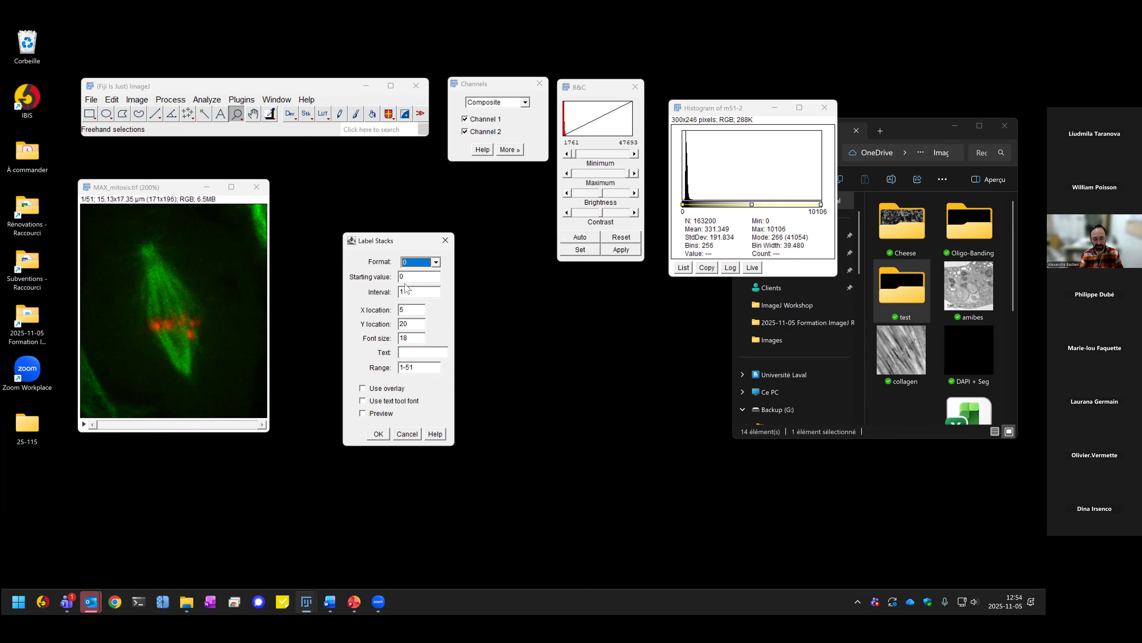
double_click(406, 293)
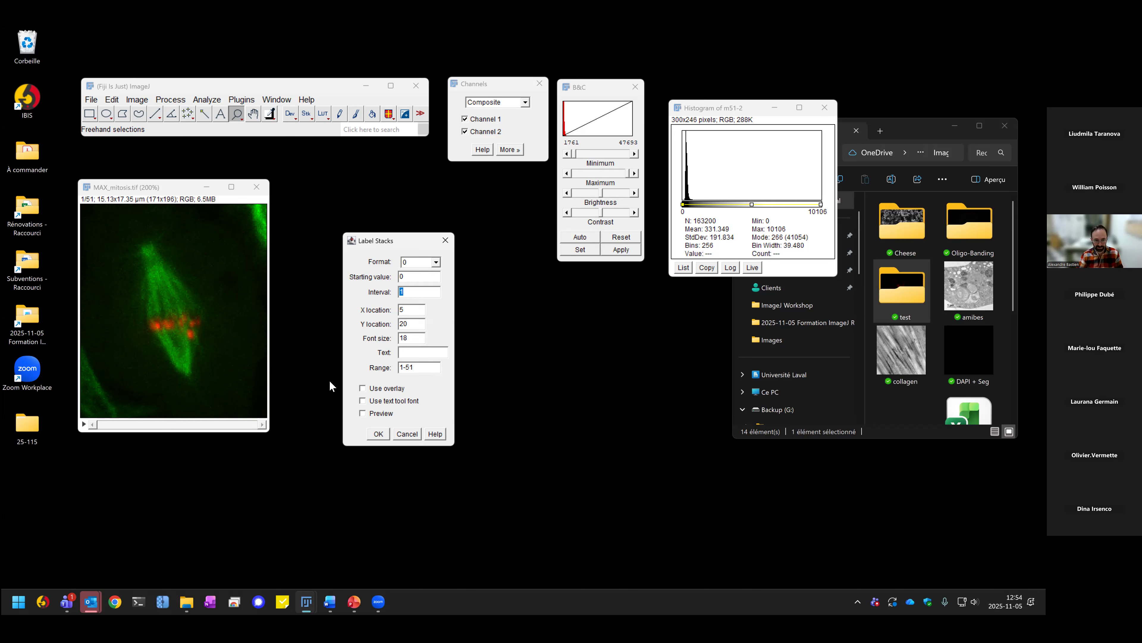
left_click(407, 434)
Step: Go to frame 45 of MAX_mitosis.tif and add a white 5 µm scale bar at the lower right with Overlay off
left_click_drag(100, 427, 233, 423)
left_click_drag(236, 425, 239, 425)
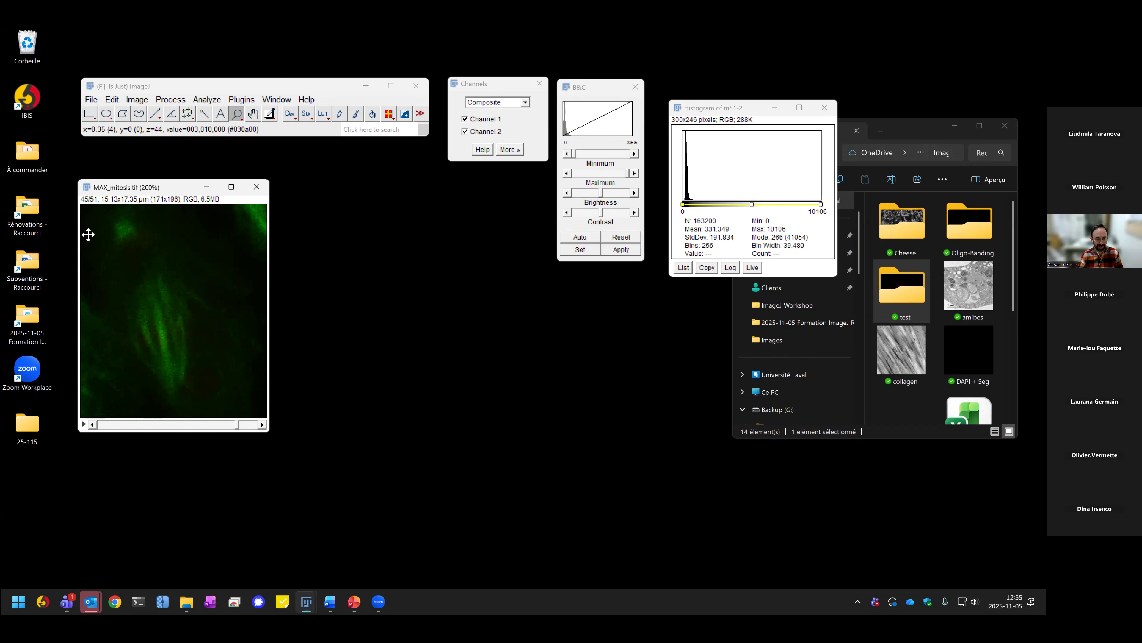
left_click(206, 99)
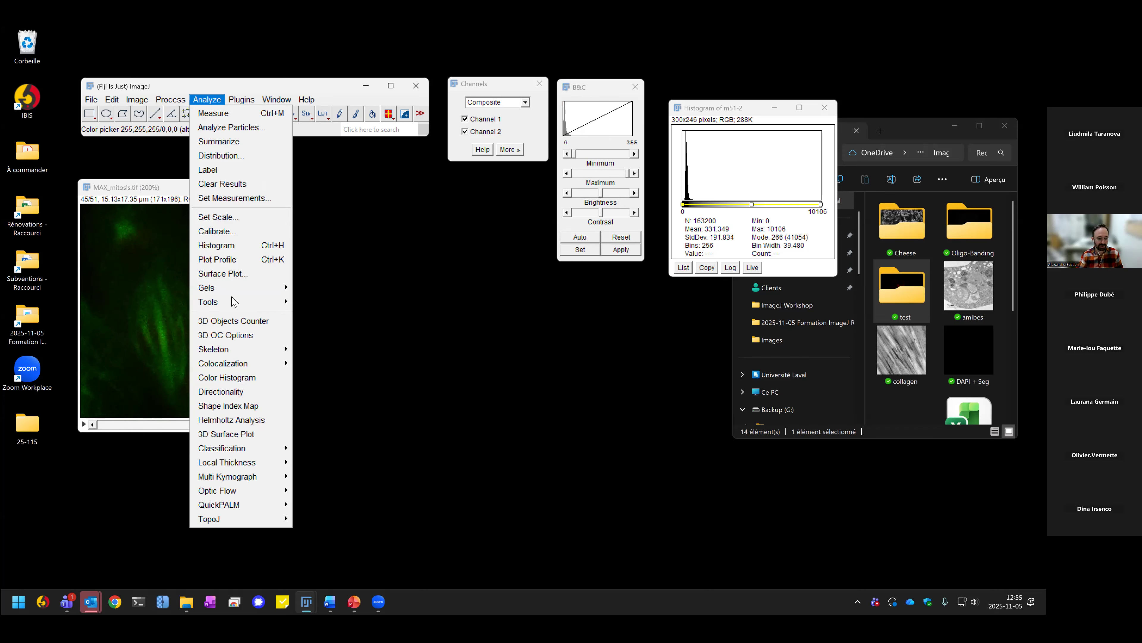
mouse_move(262, 304)
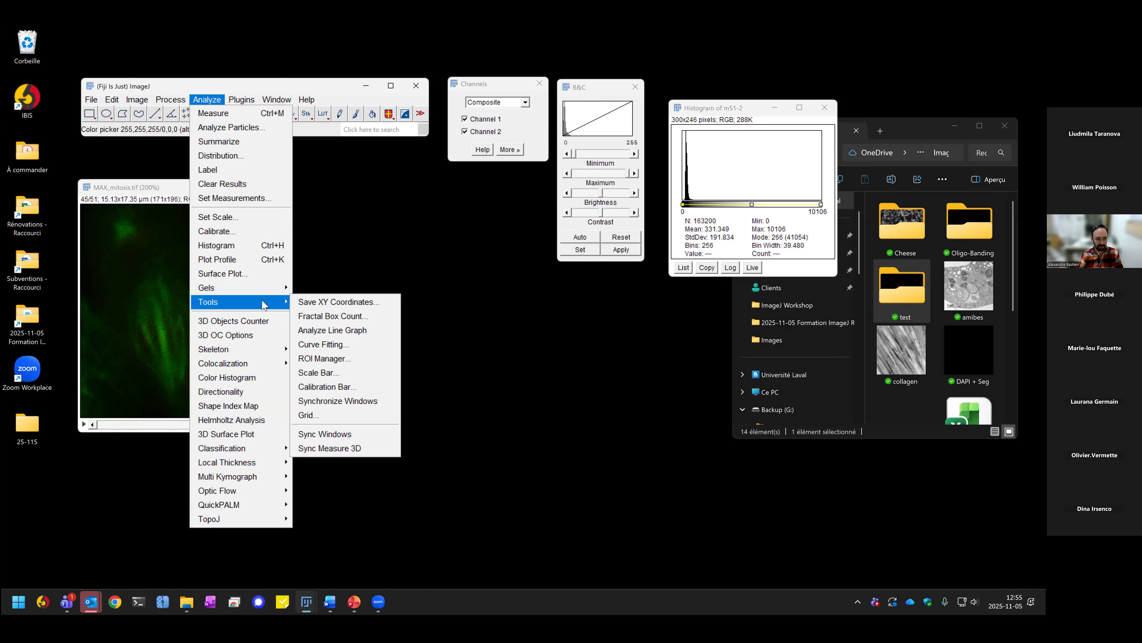
left_click(342, 372)
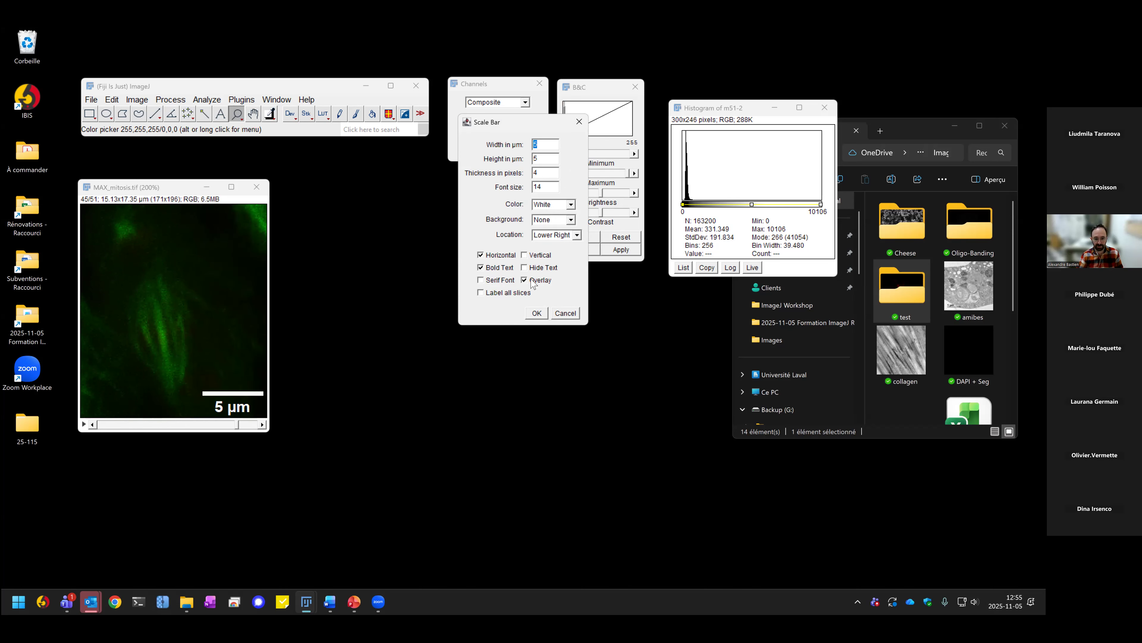
left_click(524, 280)
left_click(537, 314)
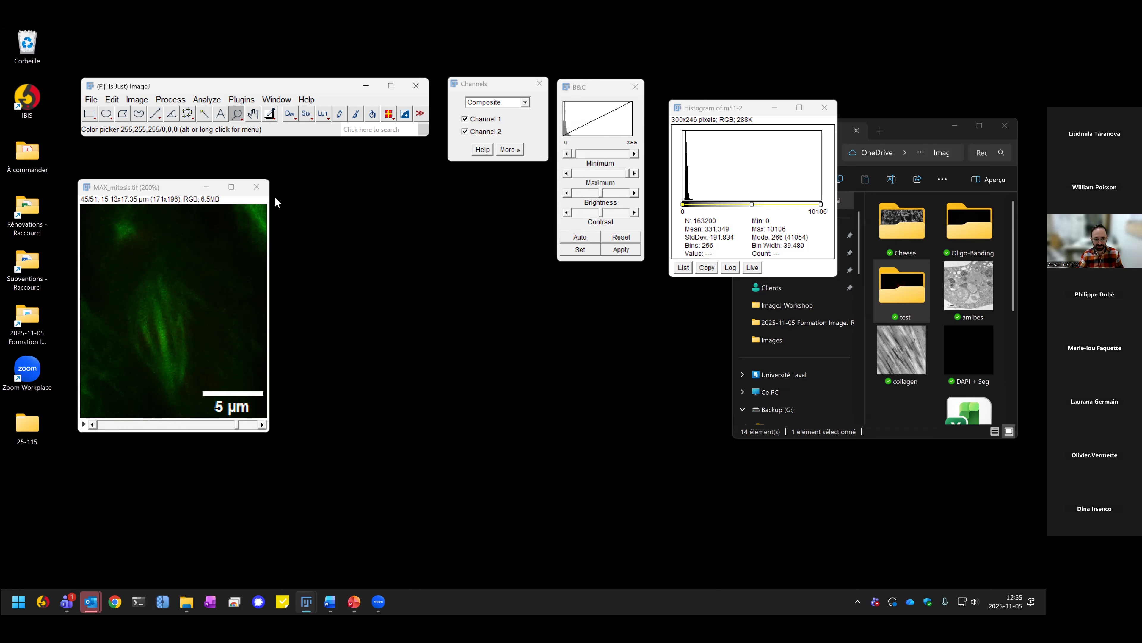
Step: Try a labelled montage of the stack with 4 columns, 3 rows and an increment of 1, and close it
left_click(306, 116)
left_click(365, 241)
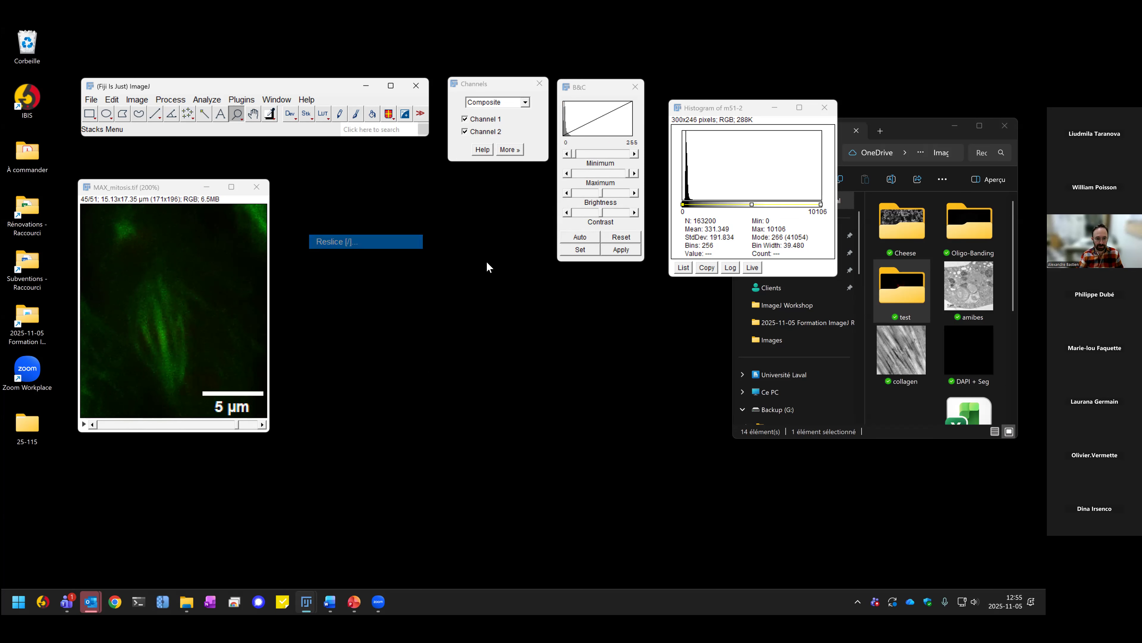
left_click(543, 292)
left_click(307, 115)
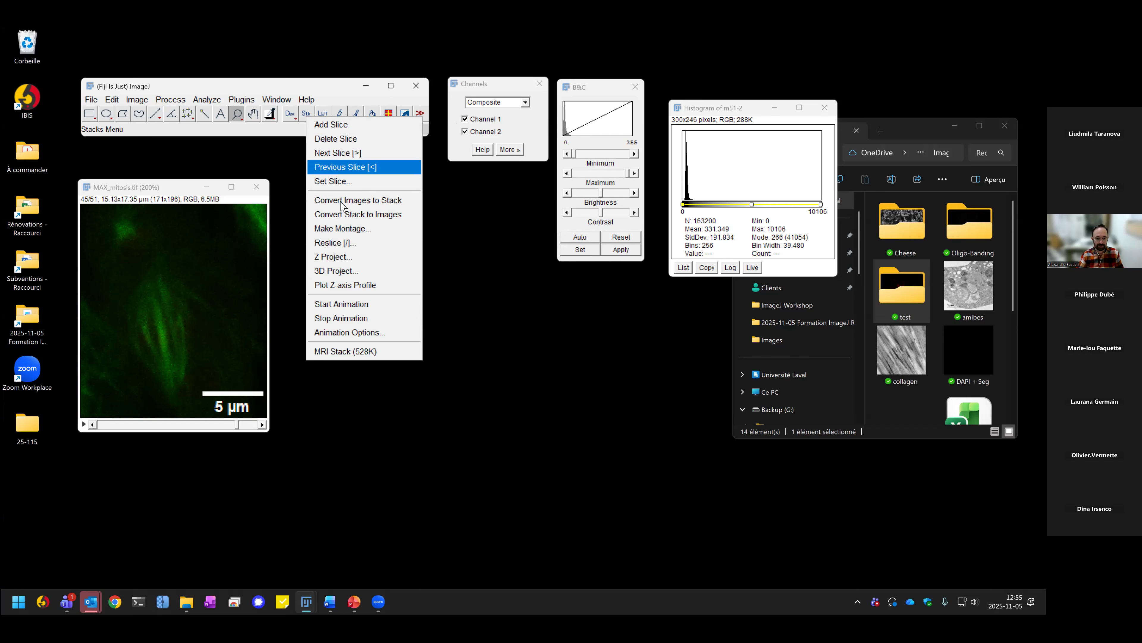
left_click(356, 234)
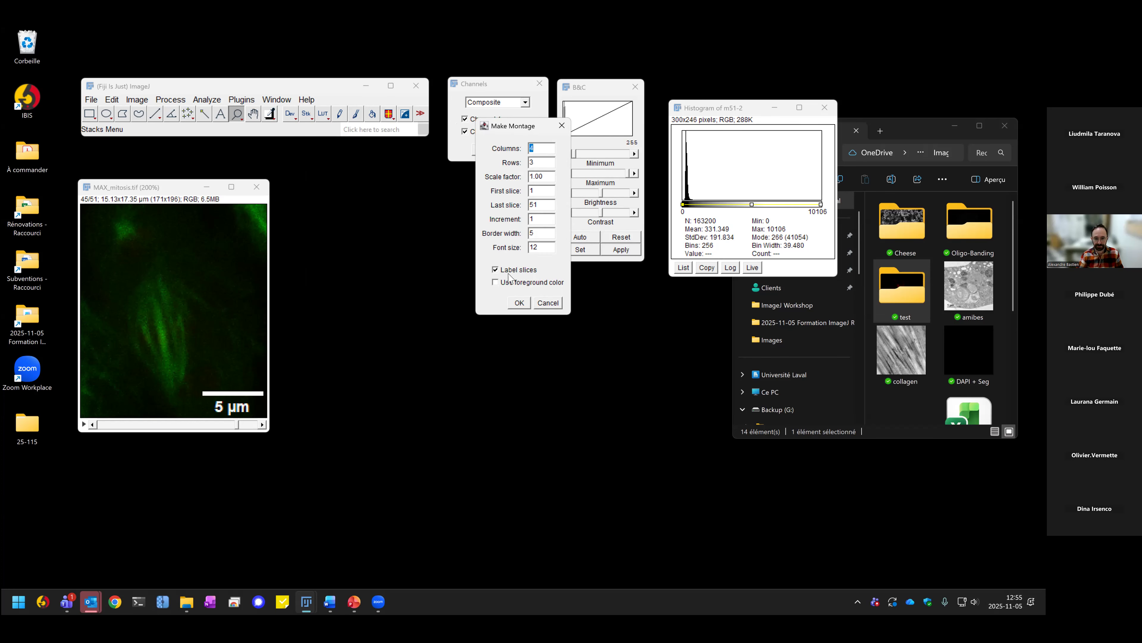
left_click(519, 302)
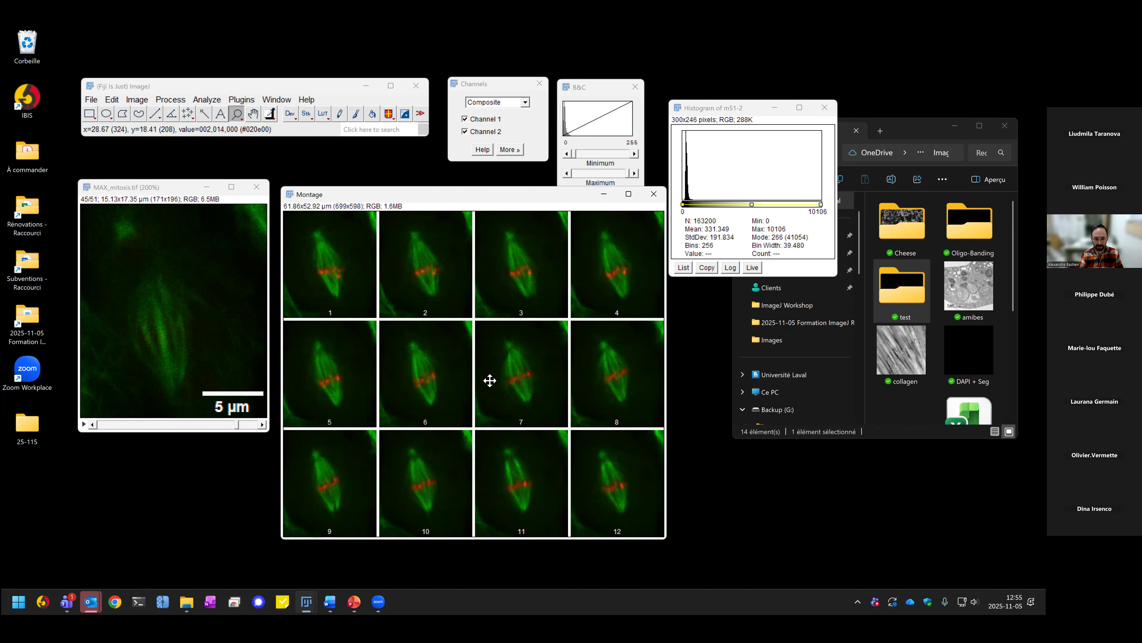
left_click(350, 125)
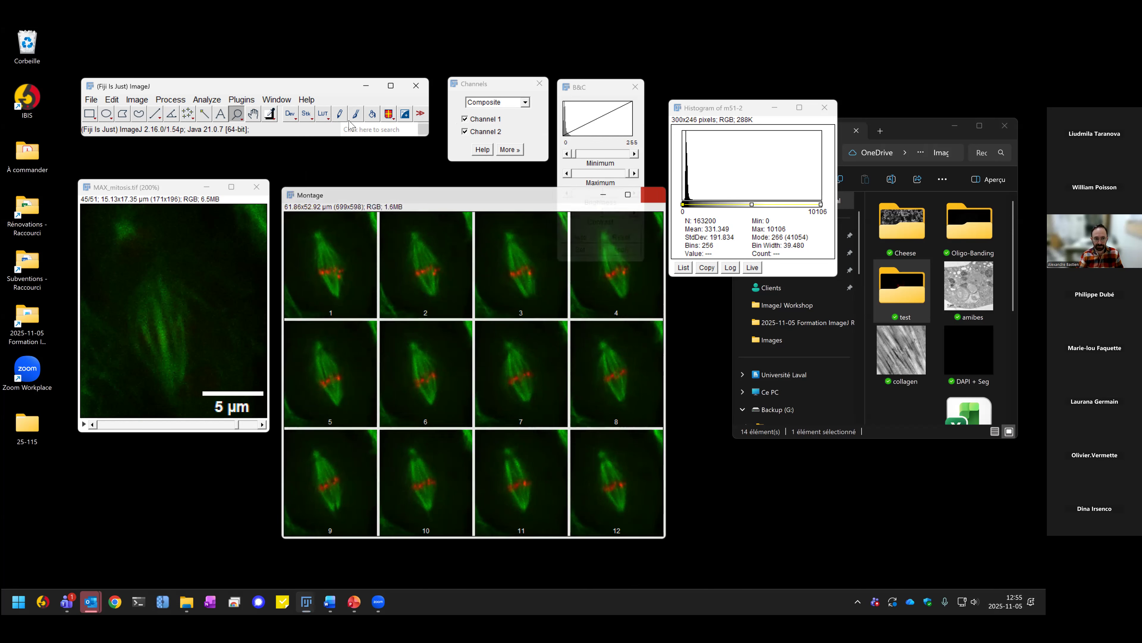
Step: Make a labelled montage of slices 1-51 with 4 columns, 3 rows, scale factor 1.00, increment 4 and border width 5
left_click(317, 120)
left_click(380, 227)
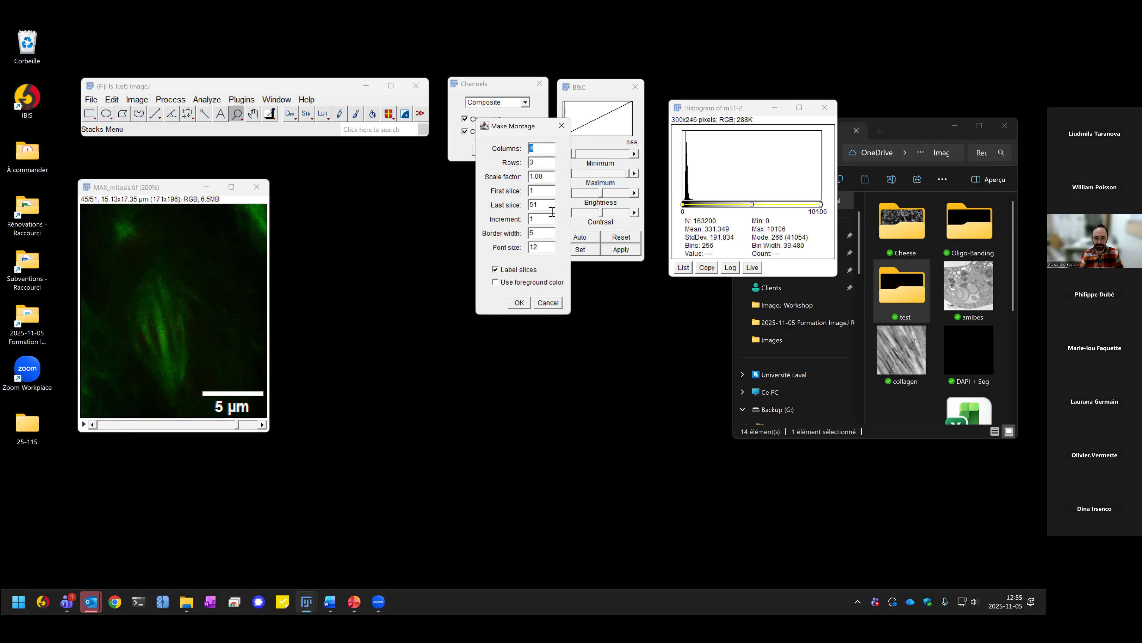
left_click(545, 217)
type("4")
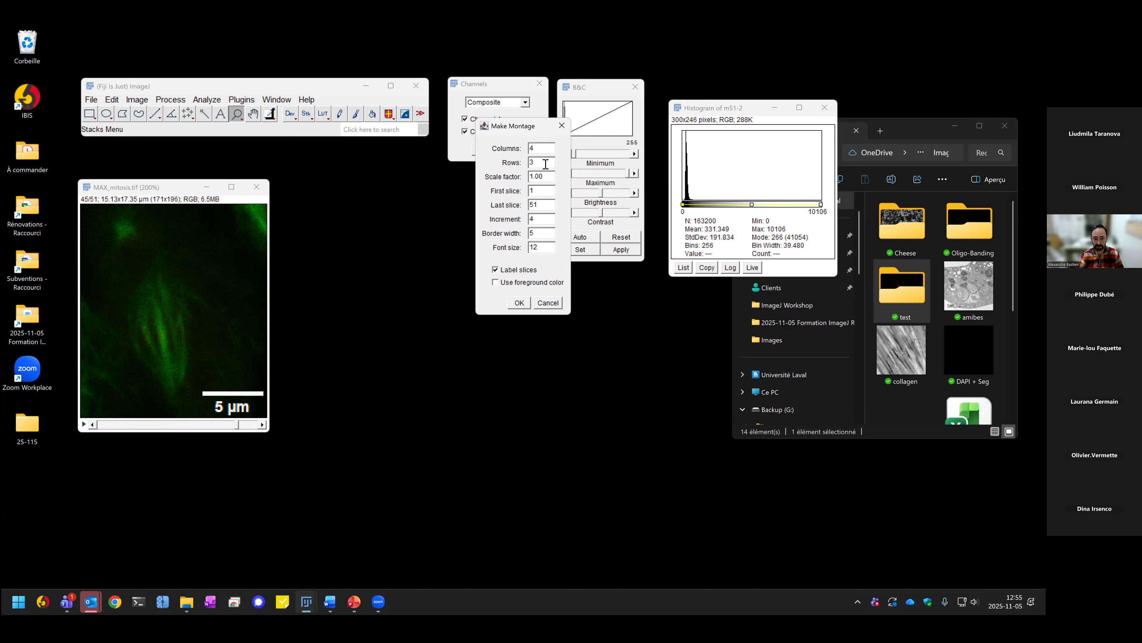
left_click(520, 303)
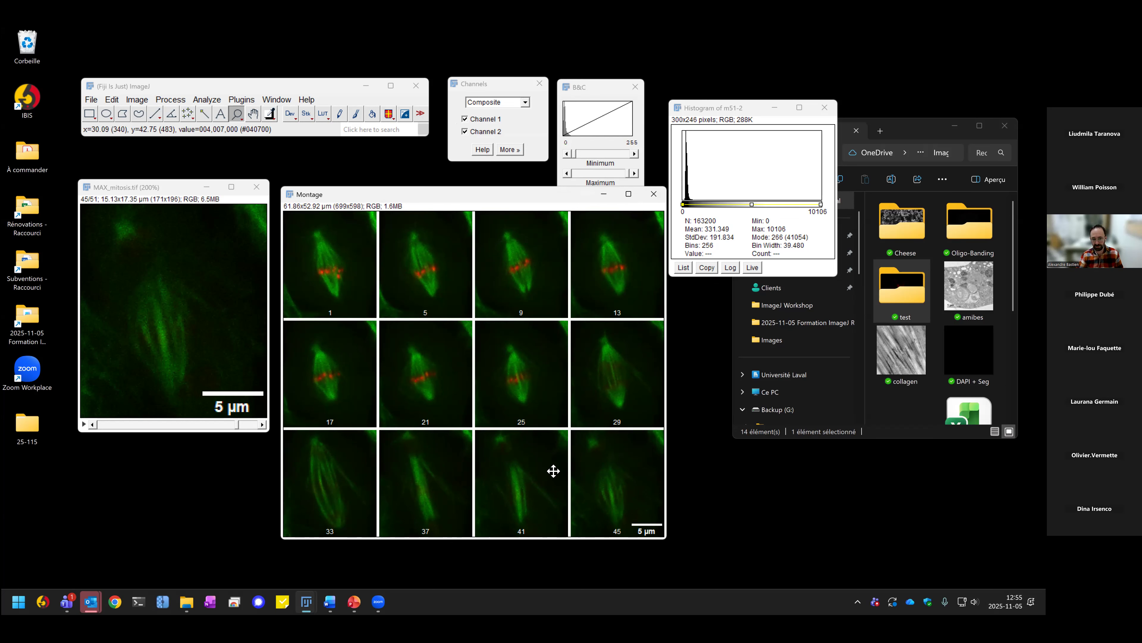
Step: Close the montage, the MAX_mitosis.tif stack and the M51 histogram
left_click(654, 194)
left_click(257, 186)
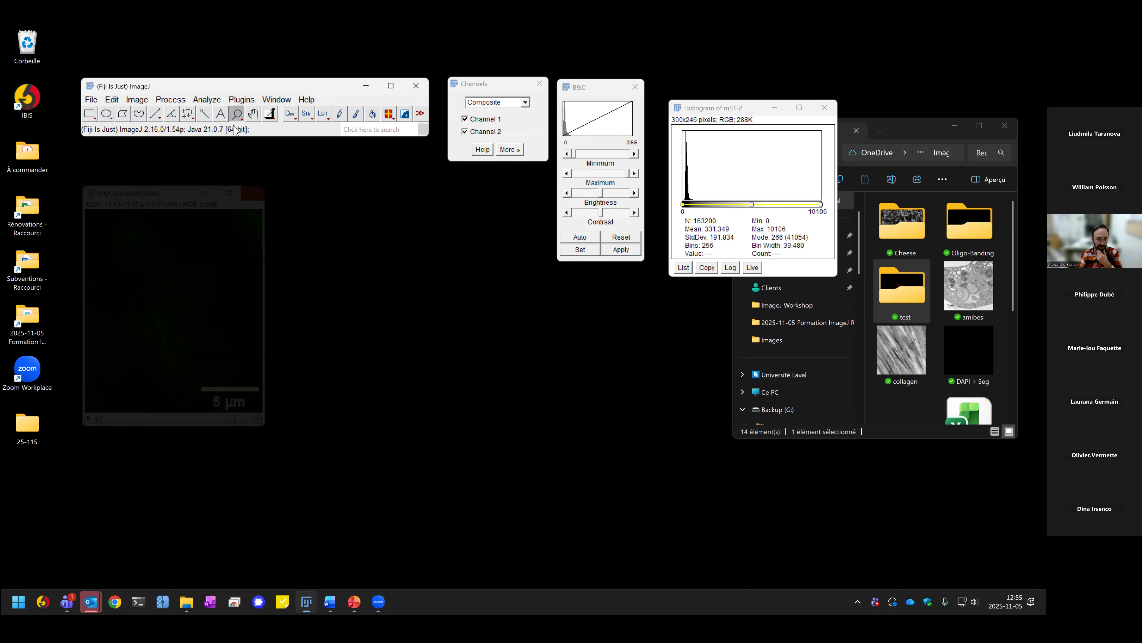
left_click(824, 107)
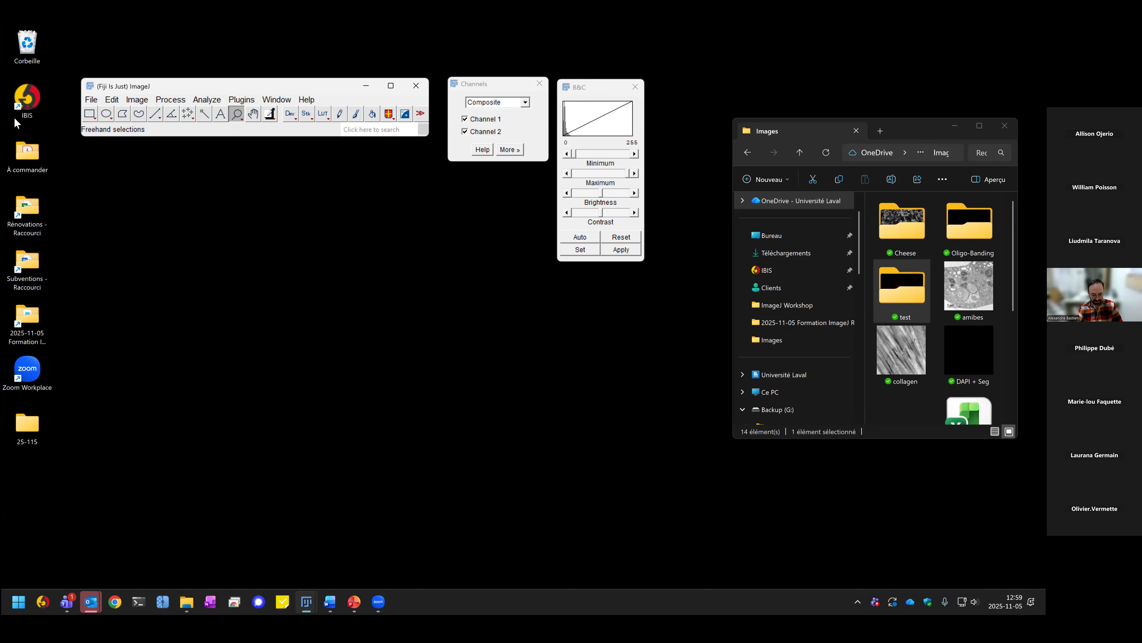
Step: Open the Fly Brain sample stack, place it under the main window and browse to slice 14
left_click(92, 99)
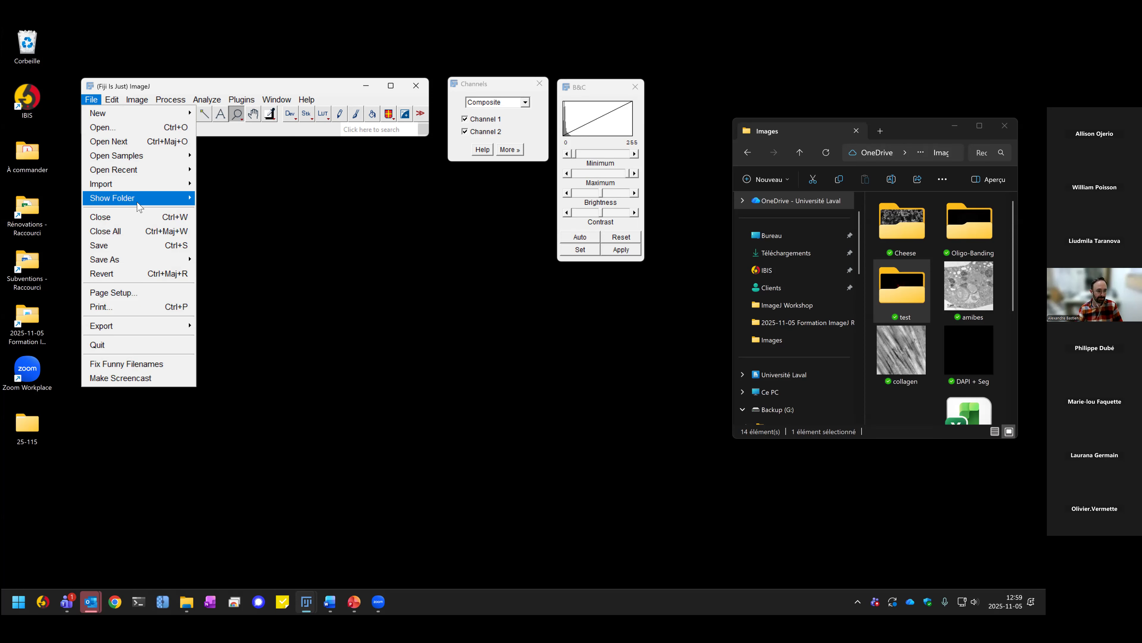
left_click(116, 155)
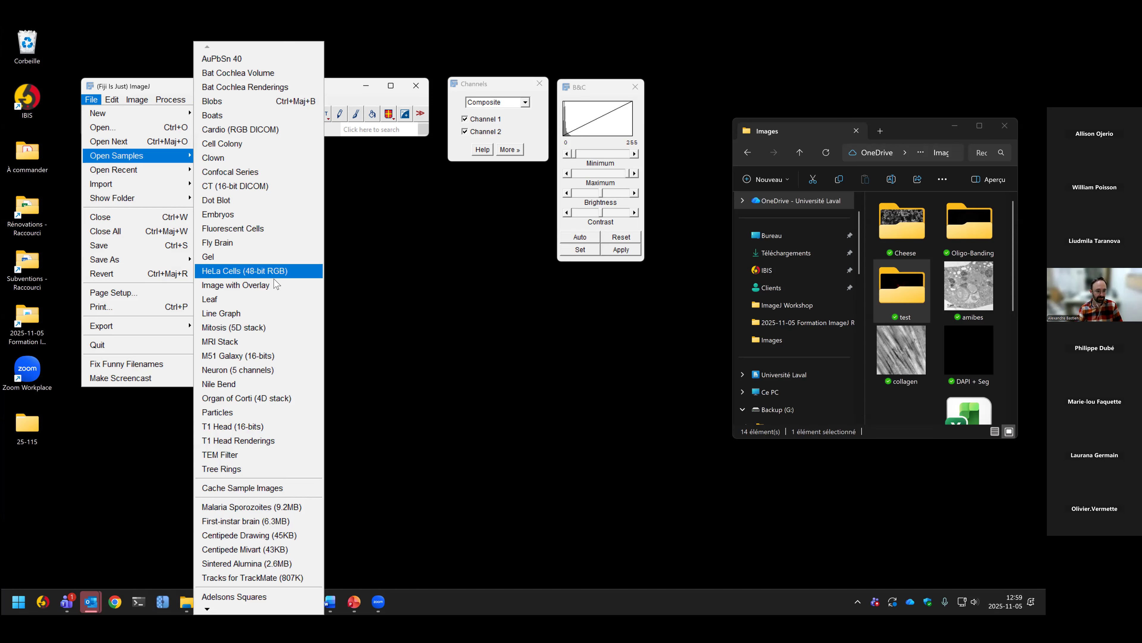
left_click(232, 245)
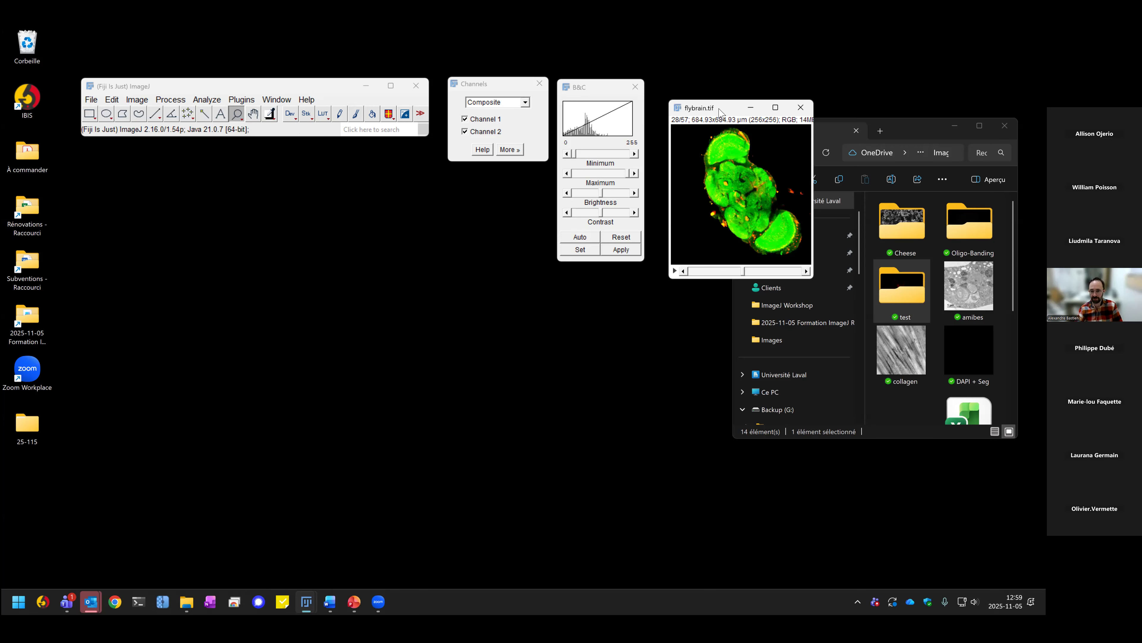
left_click_drag(720, 112, 170, 197)
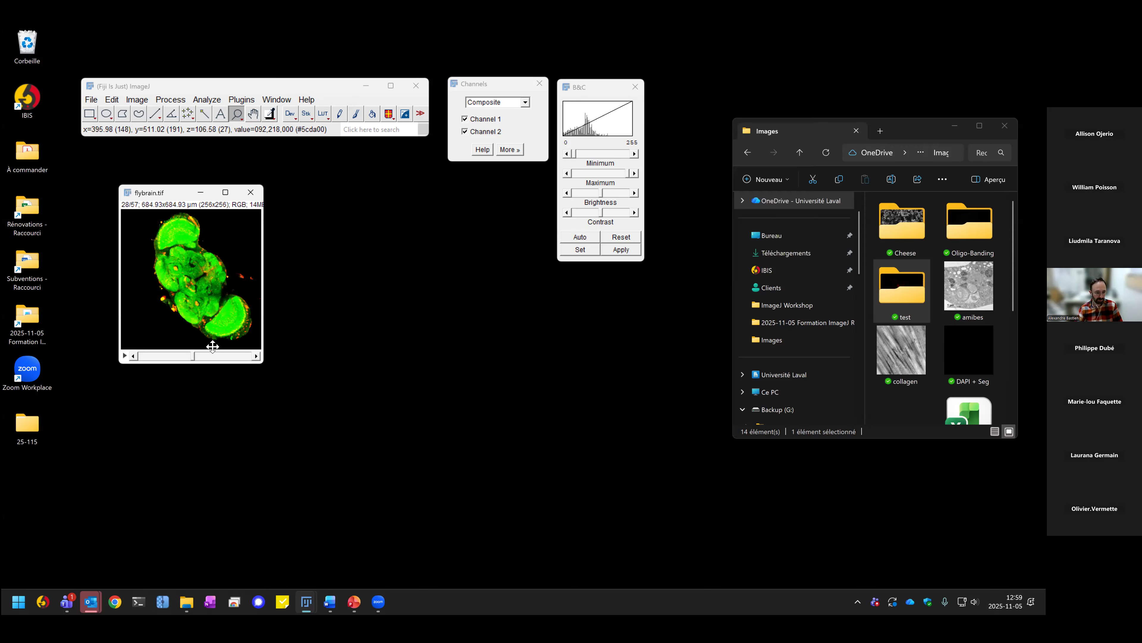
left_click_drag(196, 357, 183, 357)
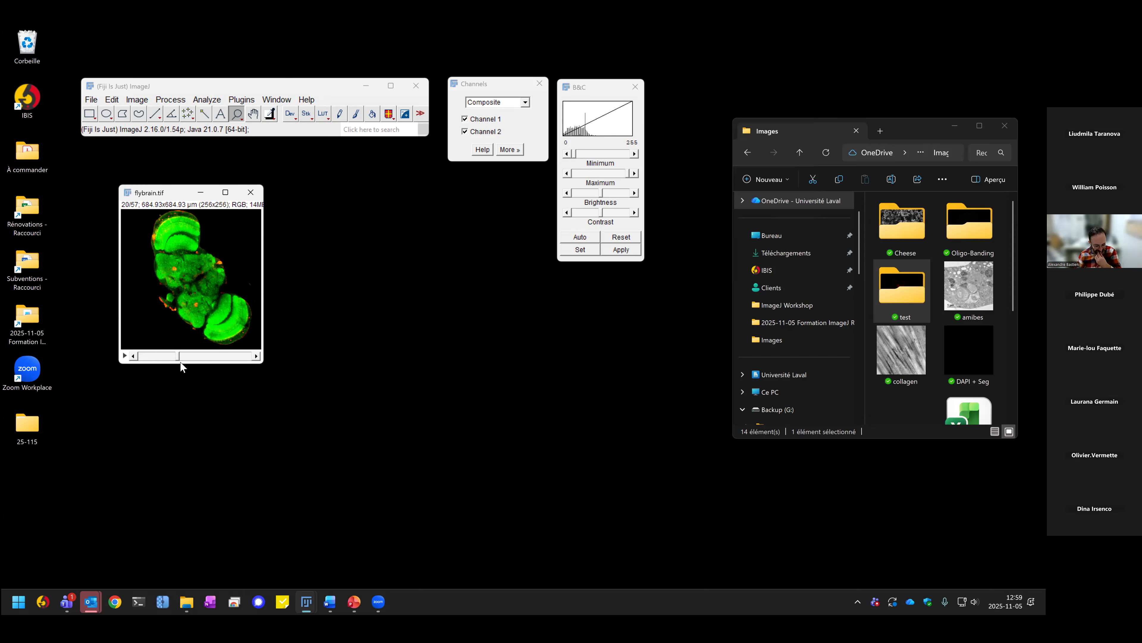
left_click(153, 356)
left_click_drag(154, 359, 163, 358)
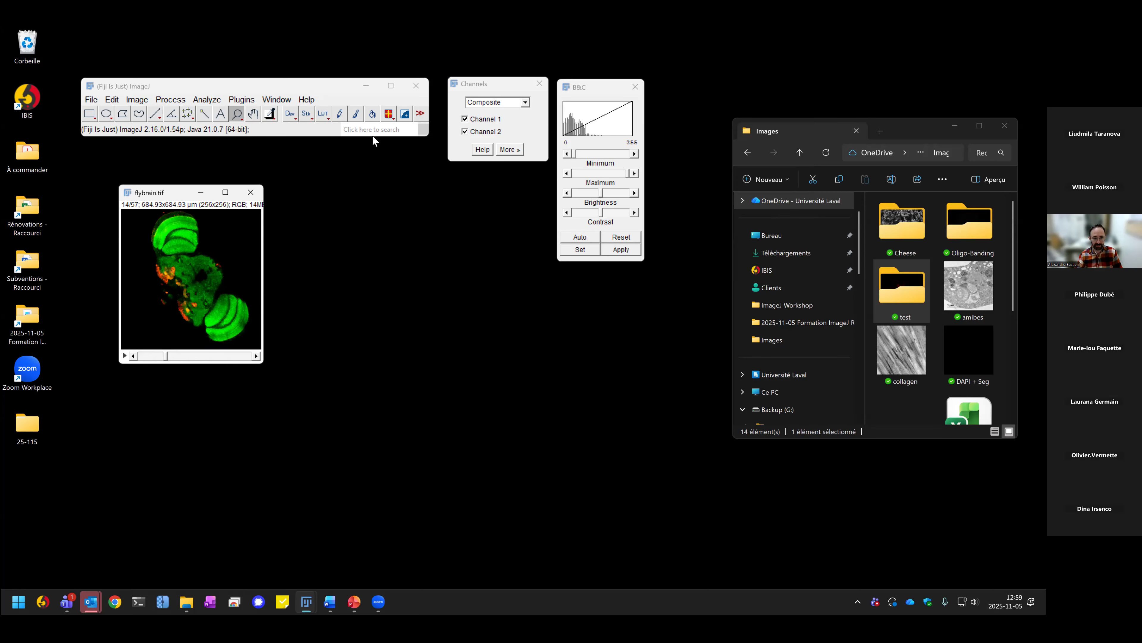
Step: Create an interpolated Brightest Point 3D projection of flybrain.tif about the Y-axis, with 3.95 µm slice spacing, 360° rotation and 10° increments
left_click(307, 116)
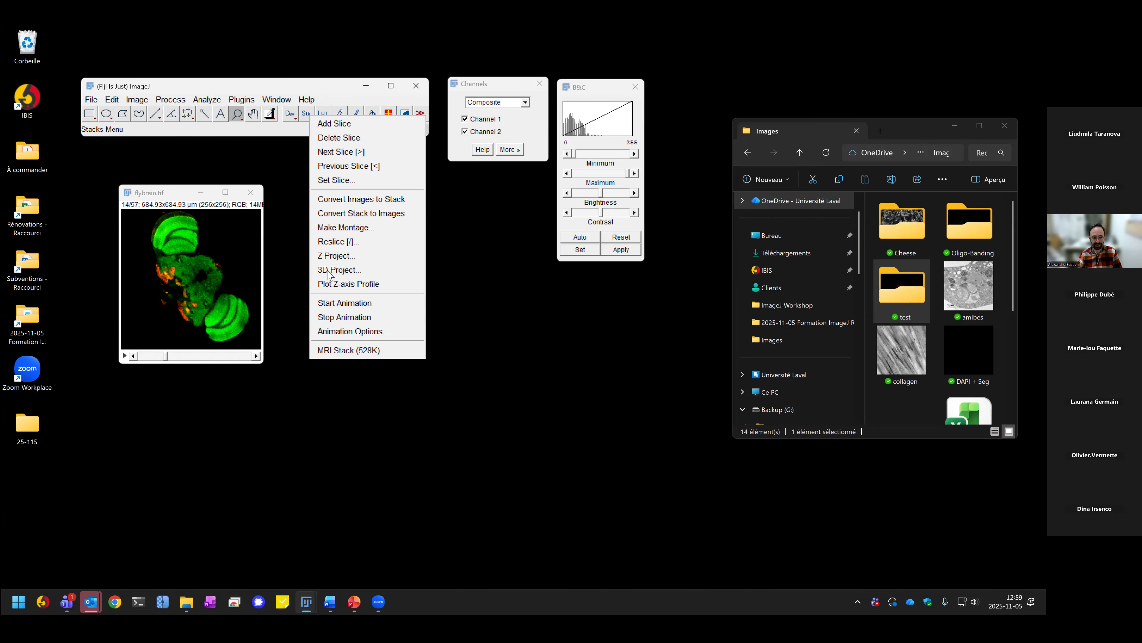
left_click(341, 270)
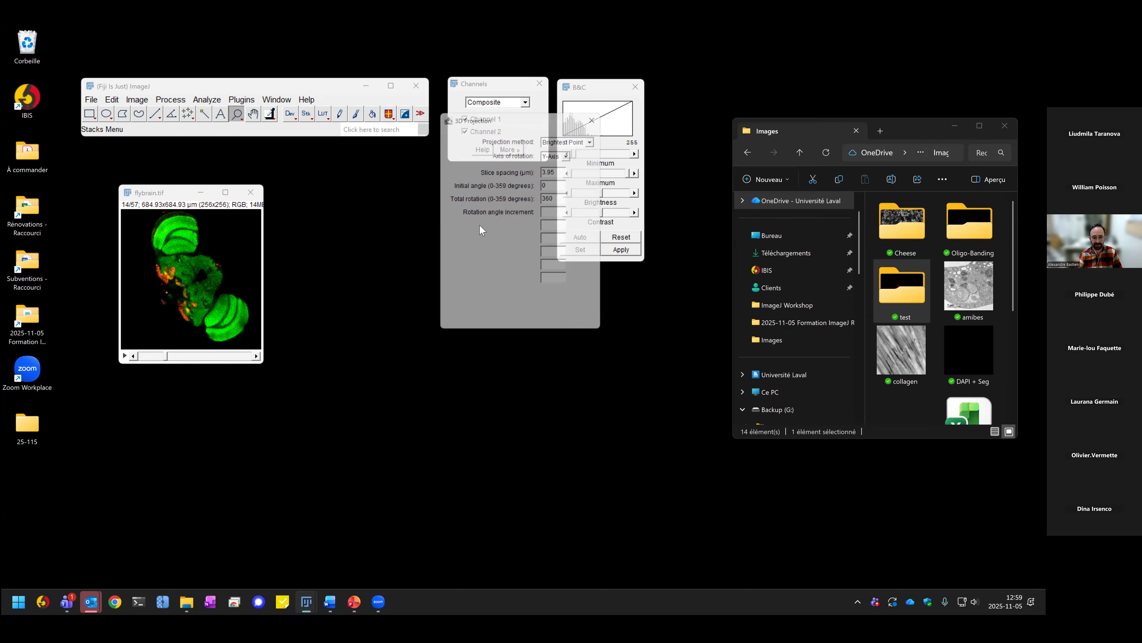
left_click(478, 310)
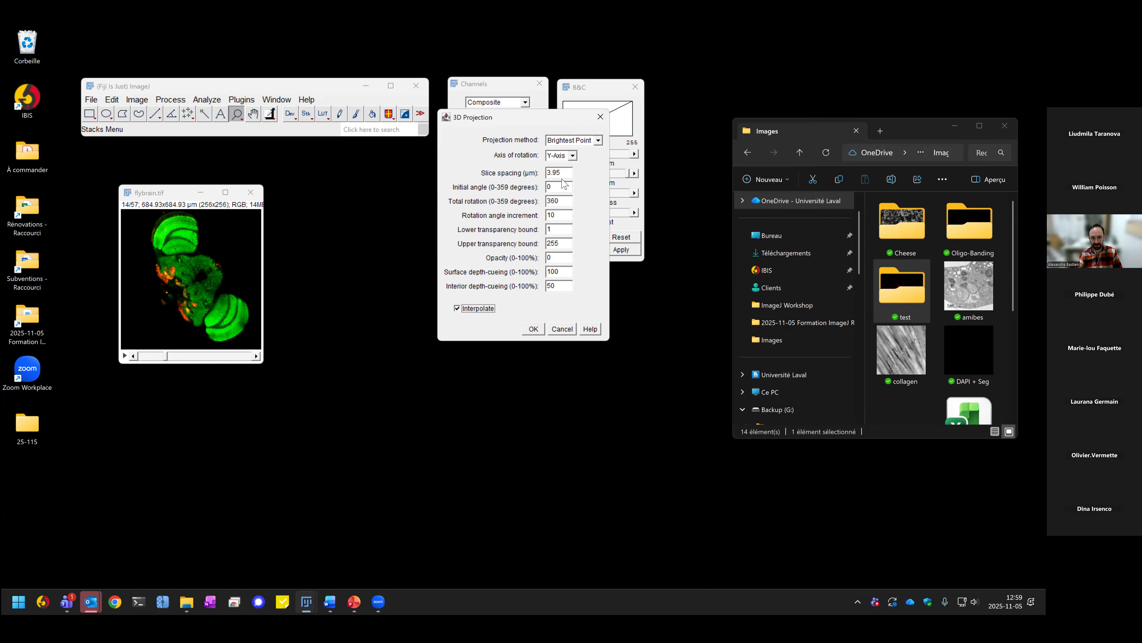
left_click(533, 329)
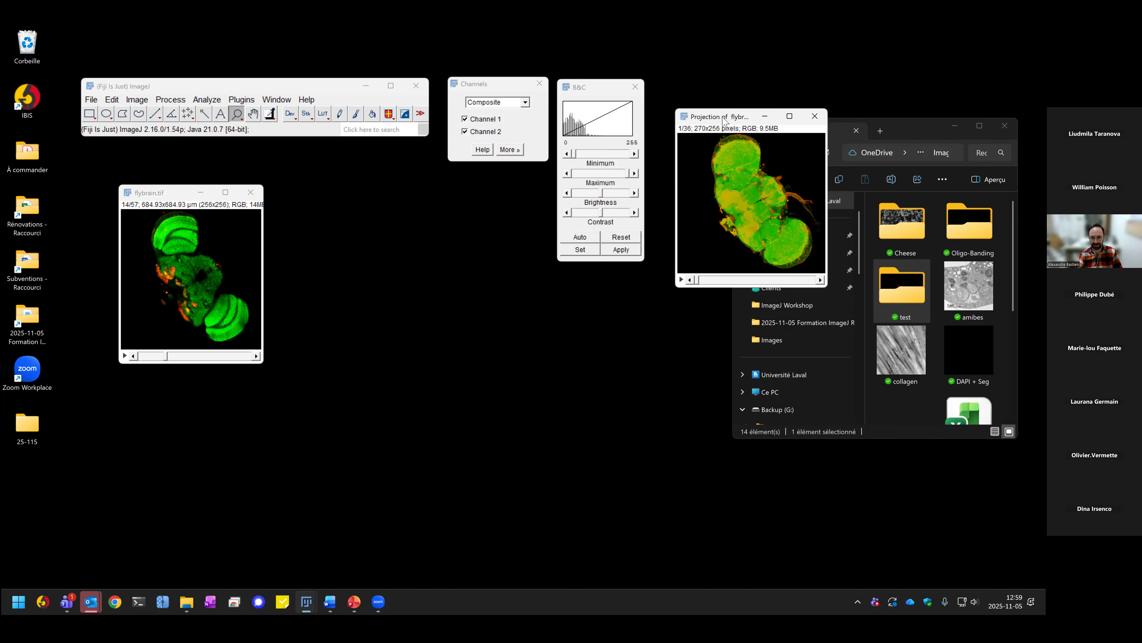
Step: Browse the 3D projection to frame 18 beside the source stack, and close it
left_click_drag(724, 120, 303, 212)
left_click_drag(284, 370, 340, 311)
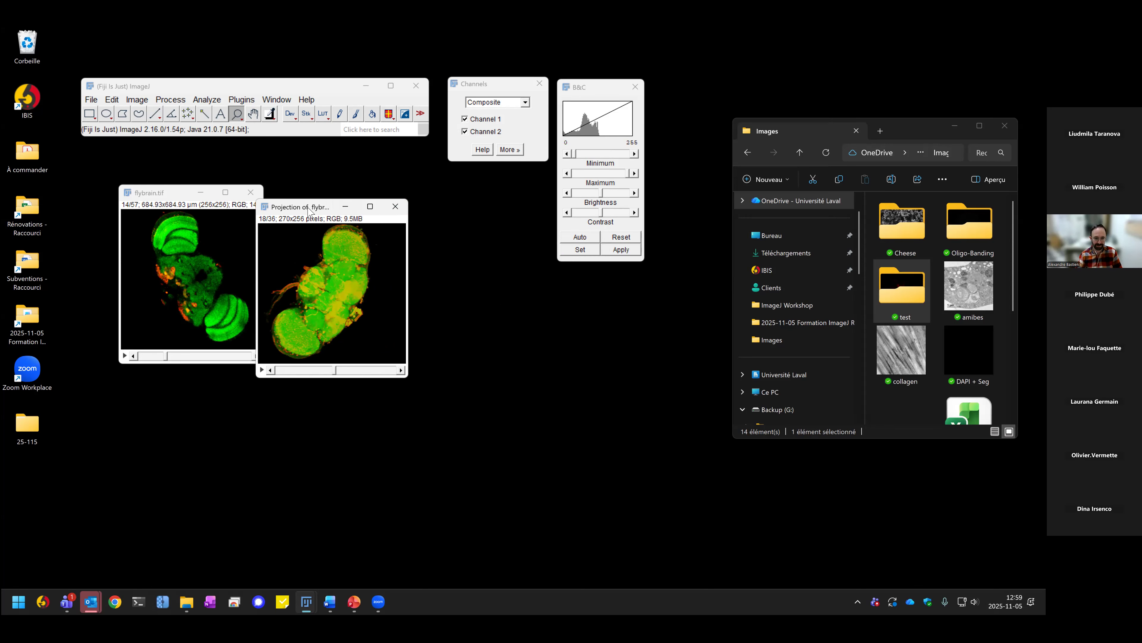
left_click_drag(308, 208, 330, 207)
left_click(421, 208)
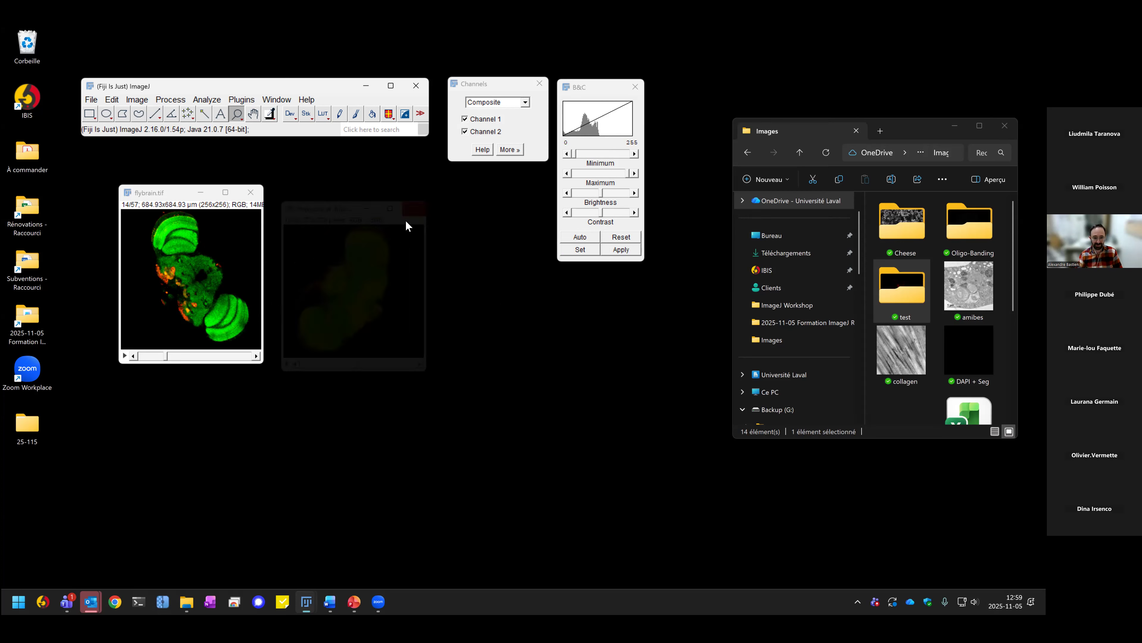
Step: Zoom flybrain.tif to 150%, shift its window, and search the commands for "orth" to run Orthogonal Views on the stack
left_click(216, 260)
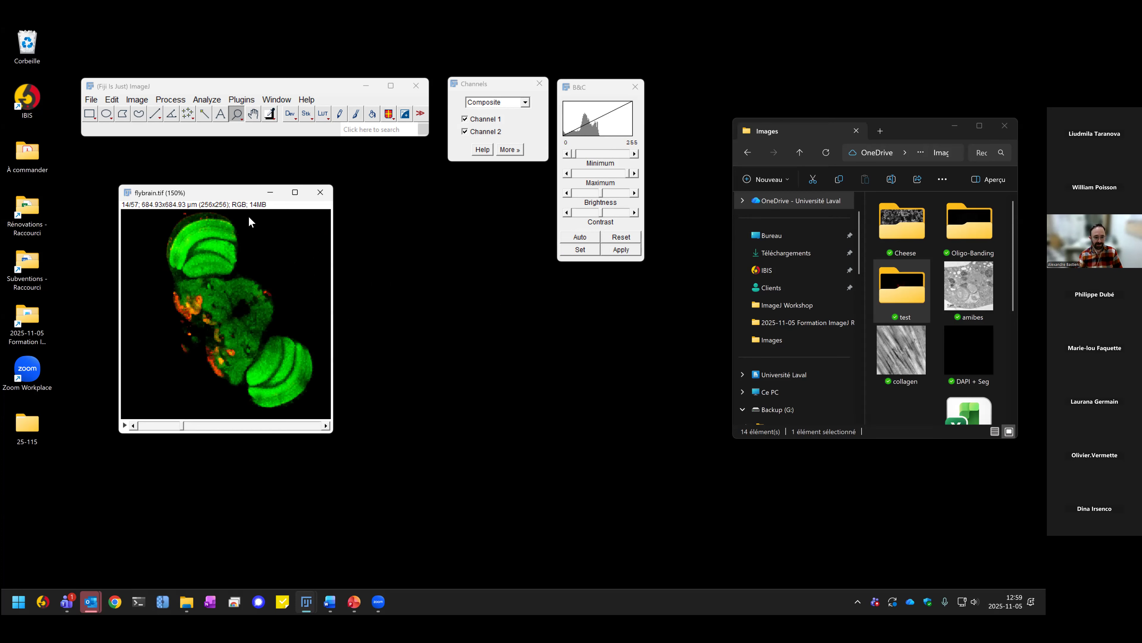
left_click_drag(224, 190, 181, 190)
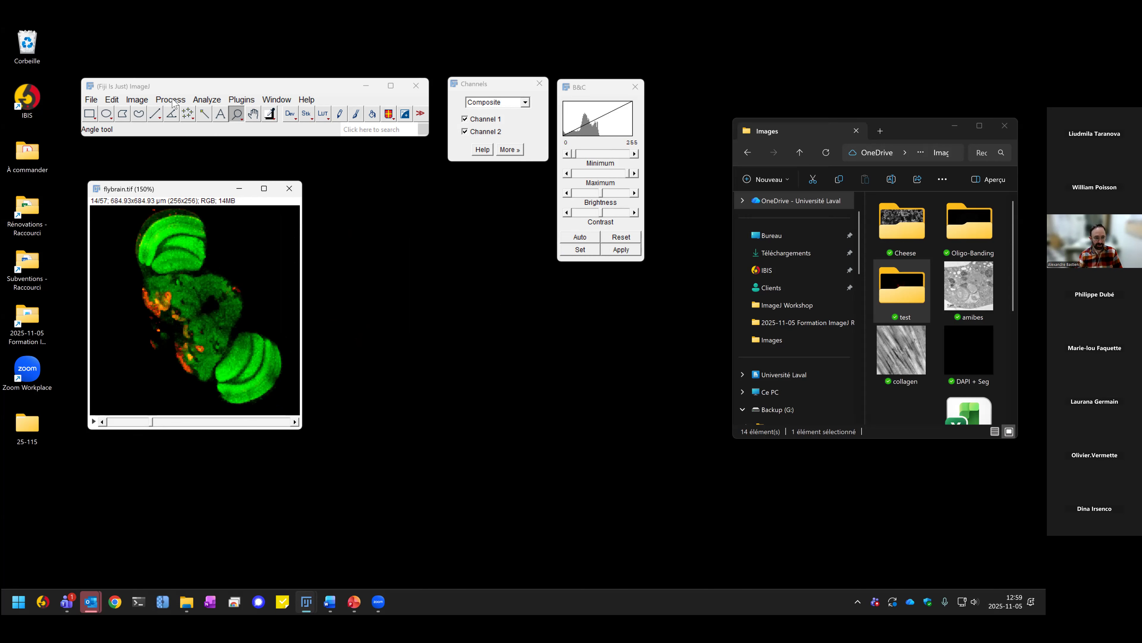
left_click(143, 103)
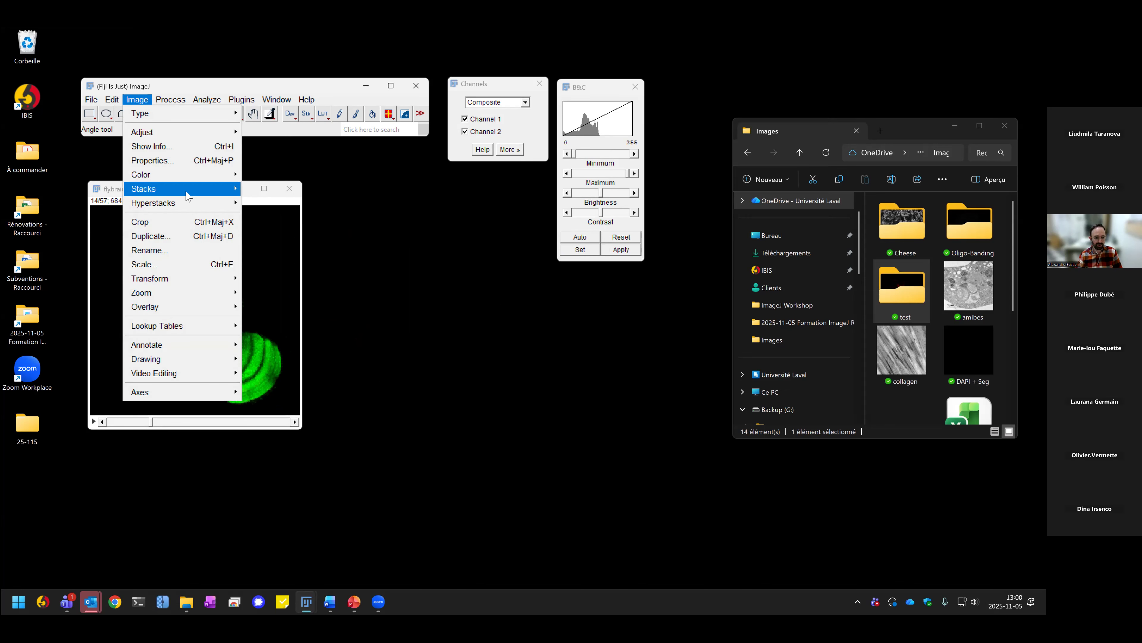
mouse_move(148, 188)
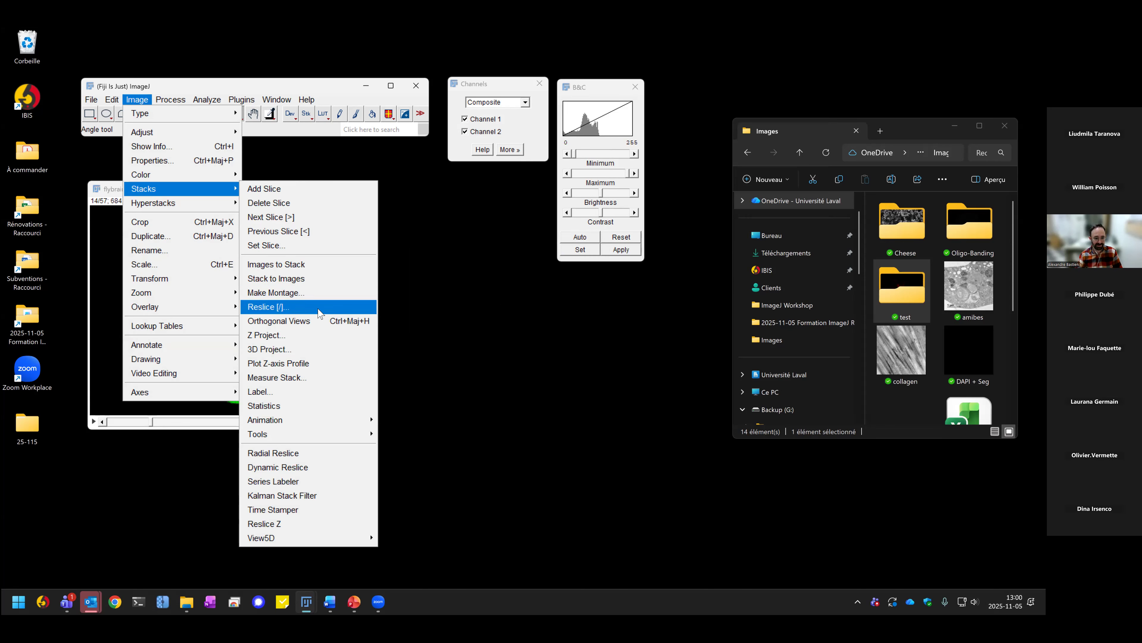
left_click(475, 243)
left_click(377, 131)
type("orth")
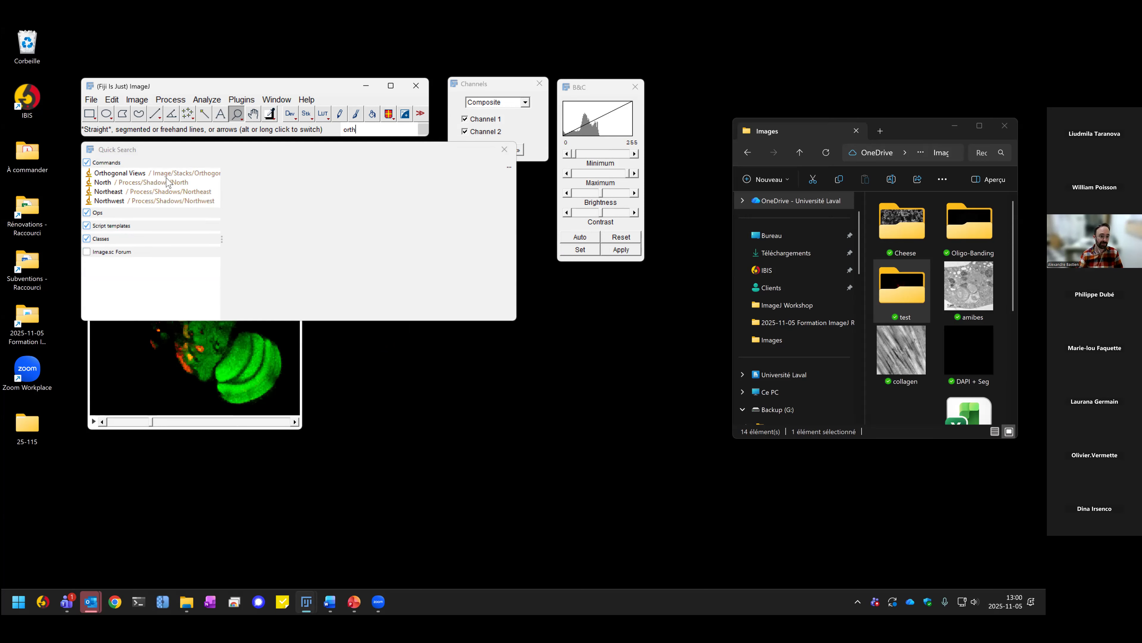
left_click_drag(220, 172, 269, 174)
left_click(156, 176)
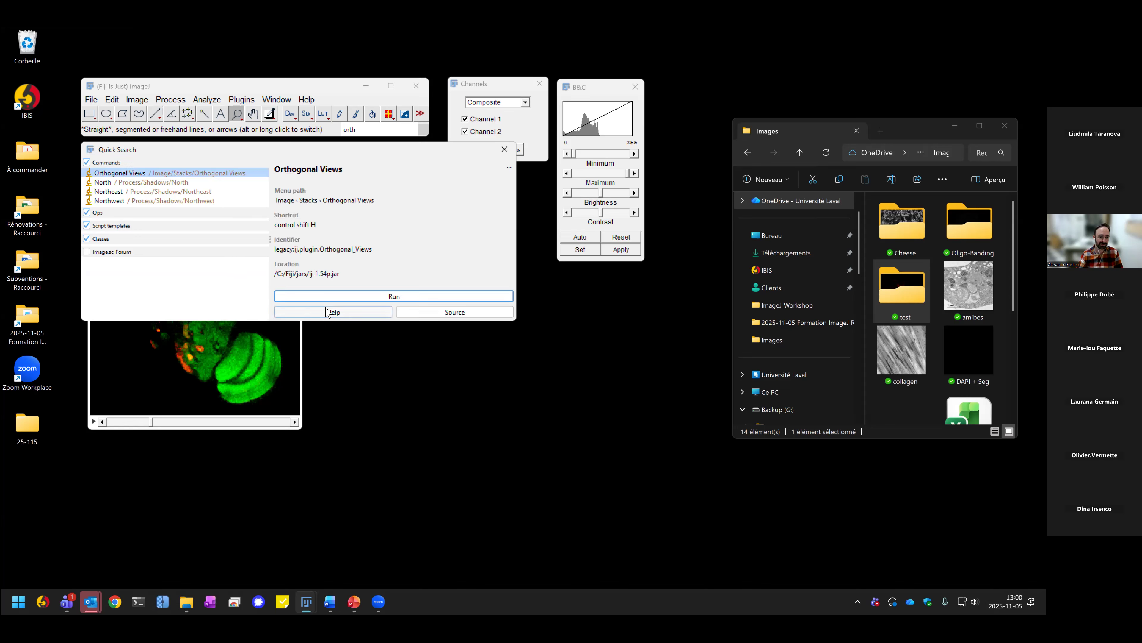
left_click(418, 296)
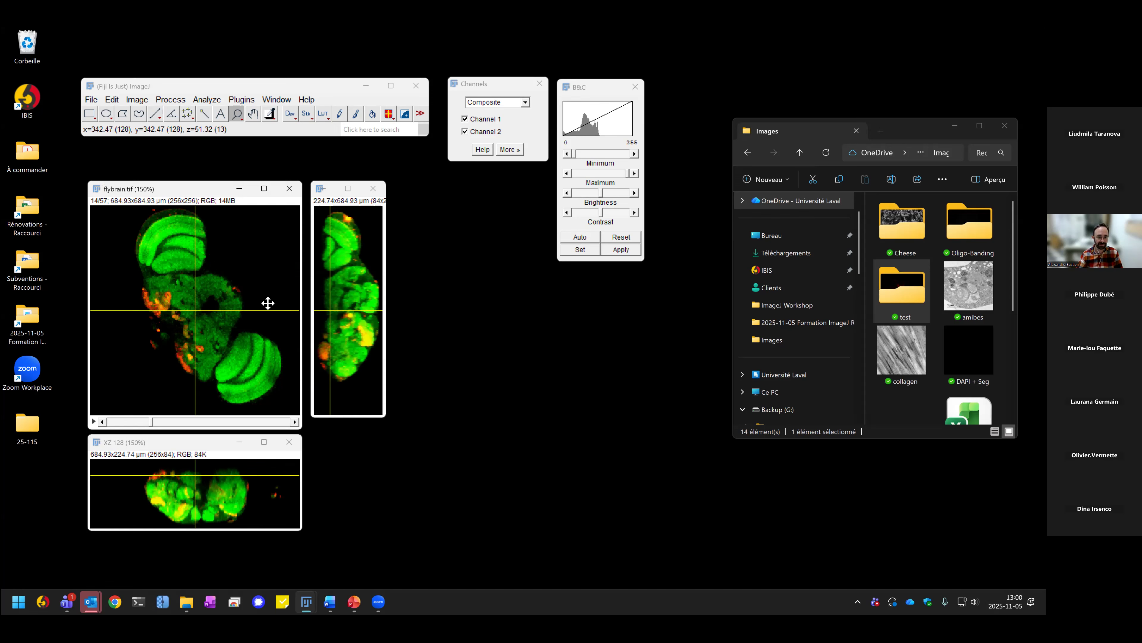
Step: Move the crosshair through the orthogonal views of the brain to reach slice 38, and close the side views
mouse_move(195, 312)
left_mouse_down()
mouse_move(167, 237)
mouse_move(166, 324)
mouse_move(220, 332)
mouse_move(237, 319)
mouse_move(255, 362)
mouse_move(225, 358)
mouse_move(177, 238)
mouse_move(188, 293)
left_mouse_up()
left_click_drag(330, 272, 359, 278)
left_click_drag(191, 285, 202, 307)
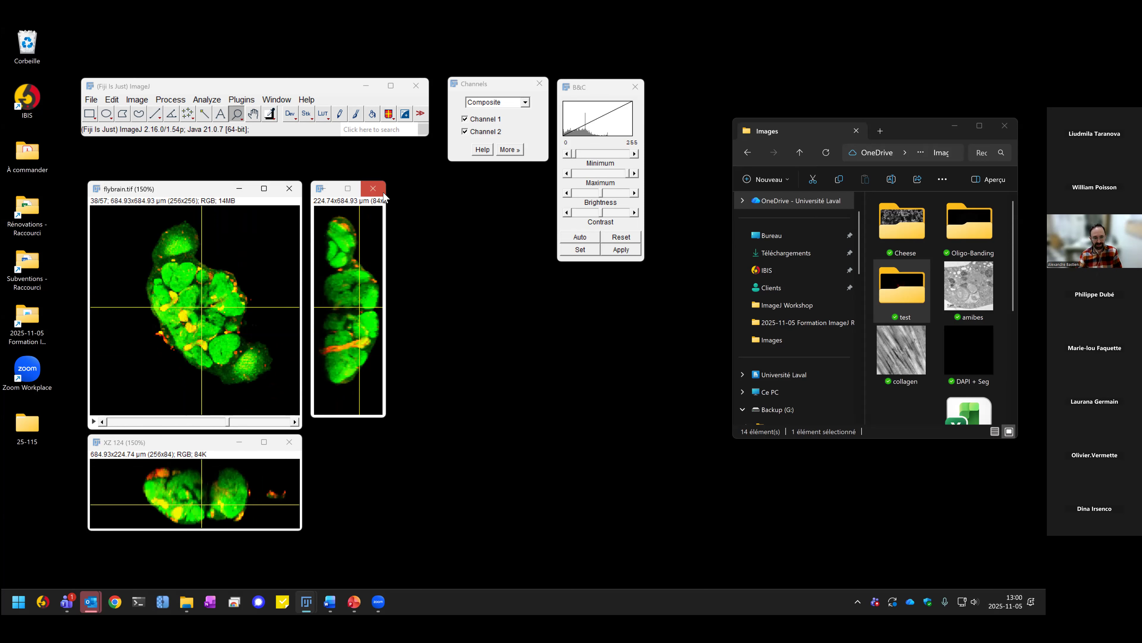
left_click(372, 188)
Step: Draw a straight diagonal line about 733 µm long across the brain and run Dynamic Reslice along it
left_click(155, 114)
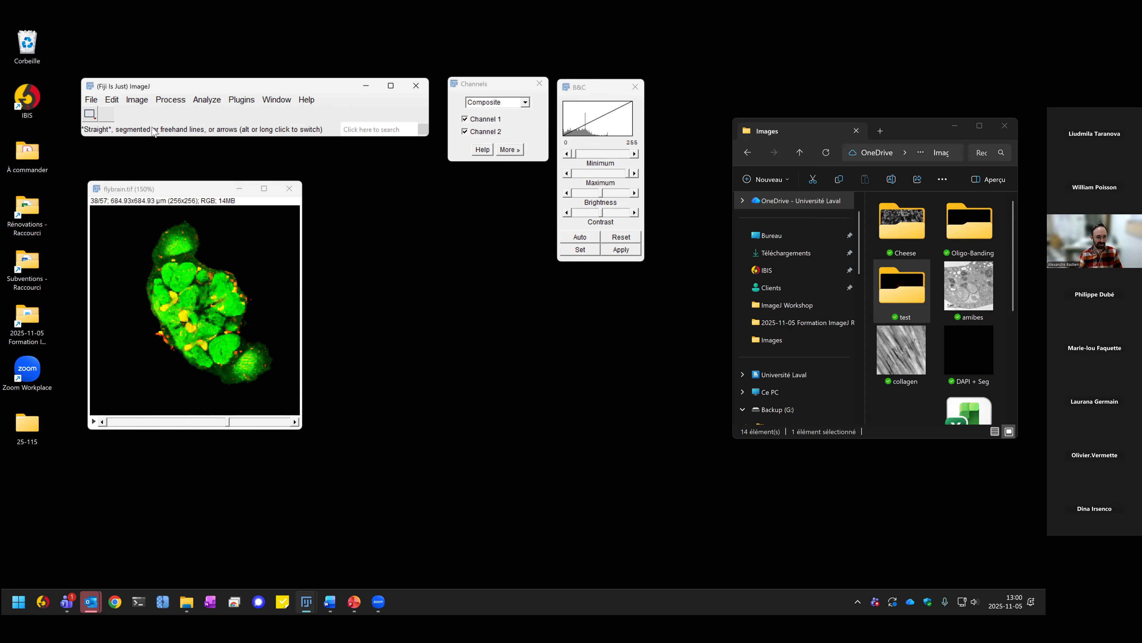
mouse_move(139, 219)
left_mouse_down()
mouse_move(270, 407)
mouse_move(273, 397)
left_mouse_up()
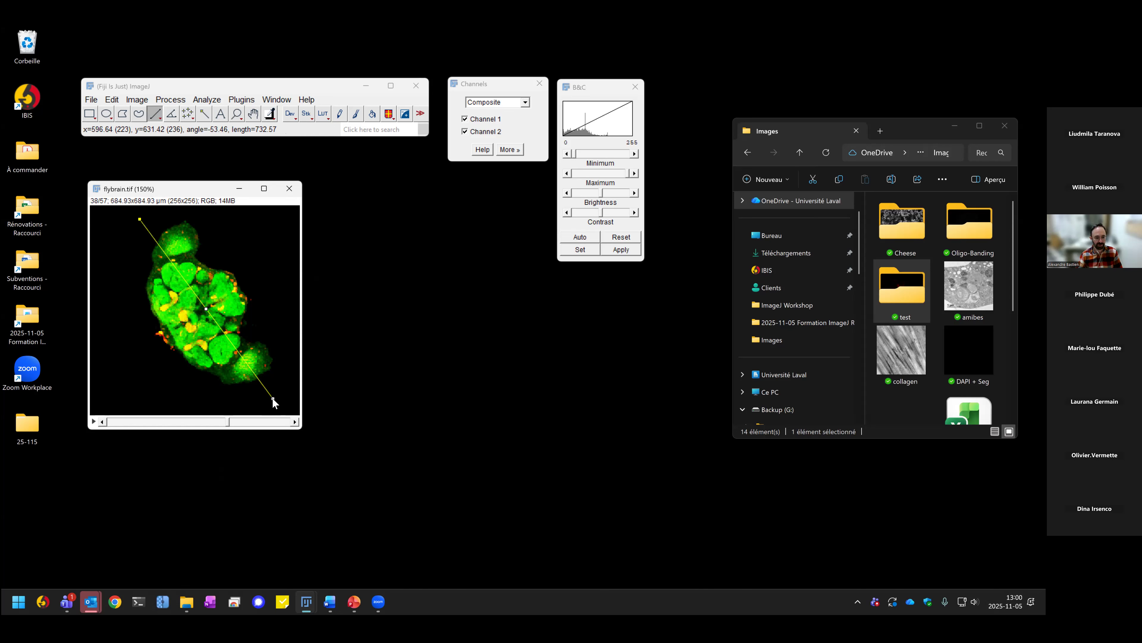
left_click(139, 101)
mouse_move(176, 192)
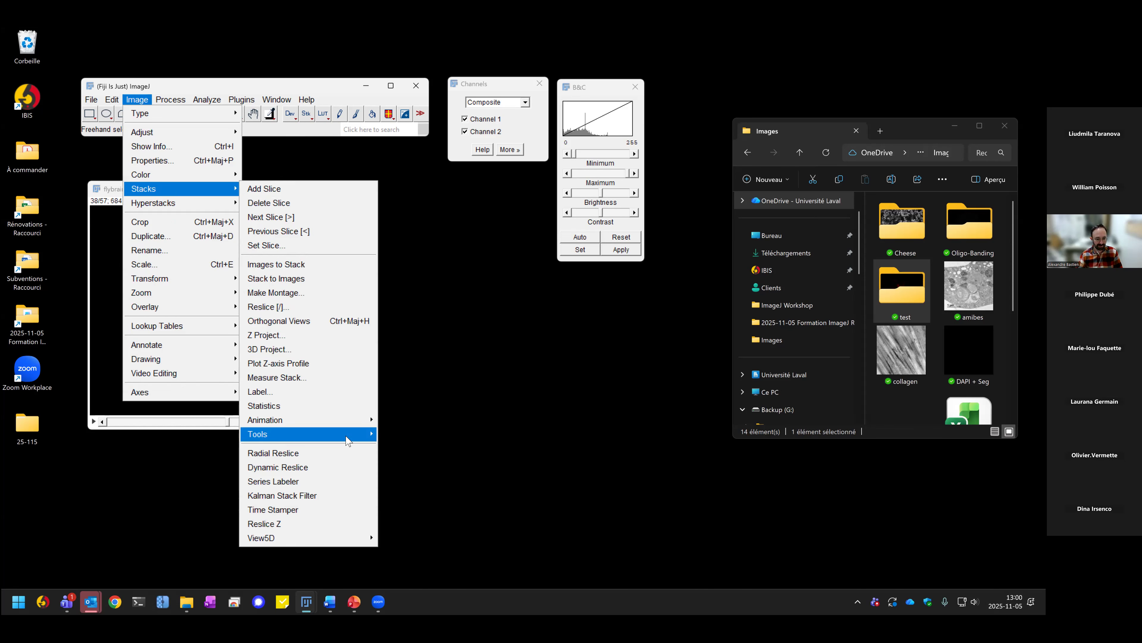
mouse_move(348, 440)
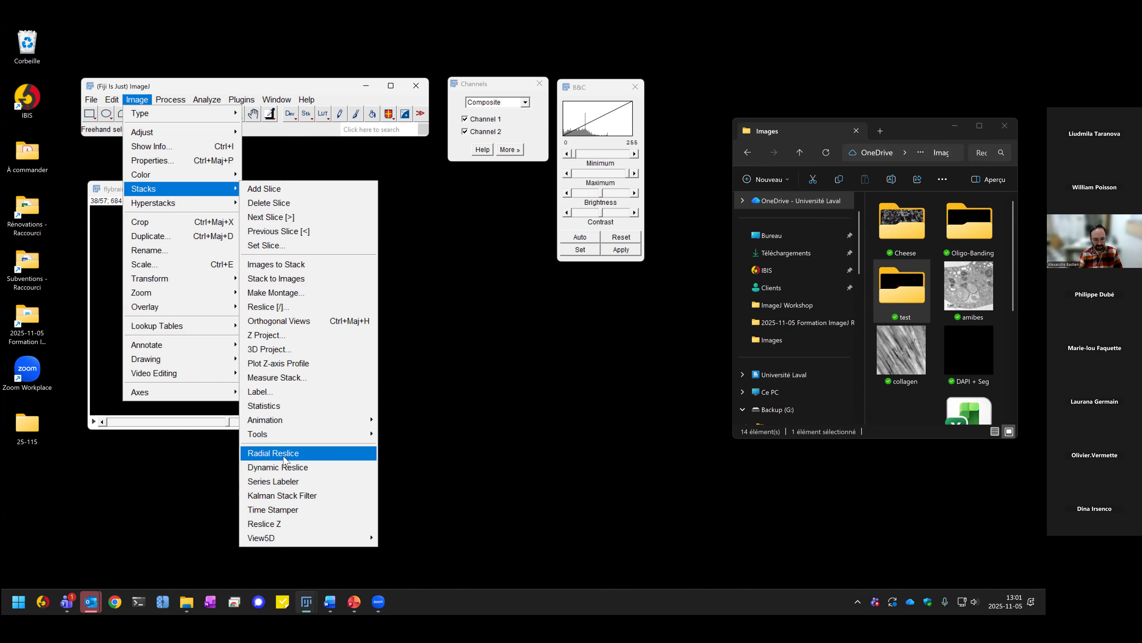
left_click(300, 471)
left_click(515, 216)
Step: Reposition both ends of the line to about 613 µm through both lobes while checking the dynamic reslice, and close the reslice
left_click_drag(273, 399, 210, 385)
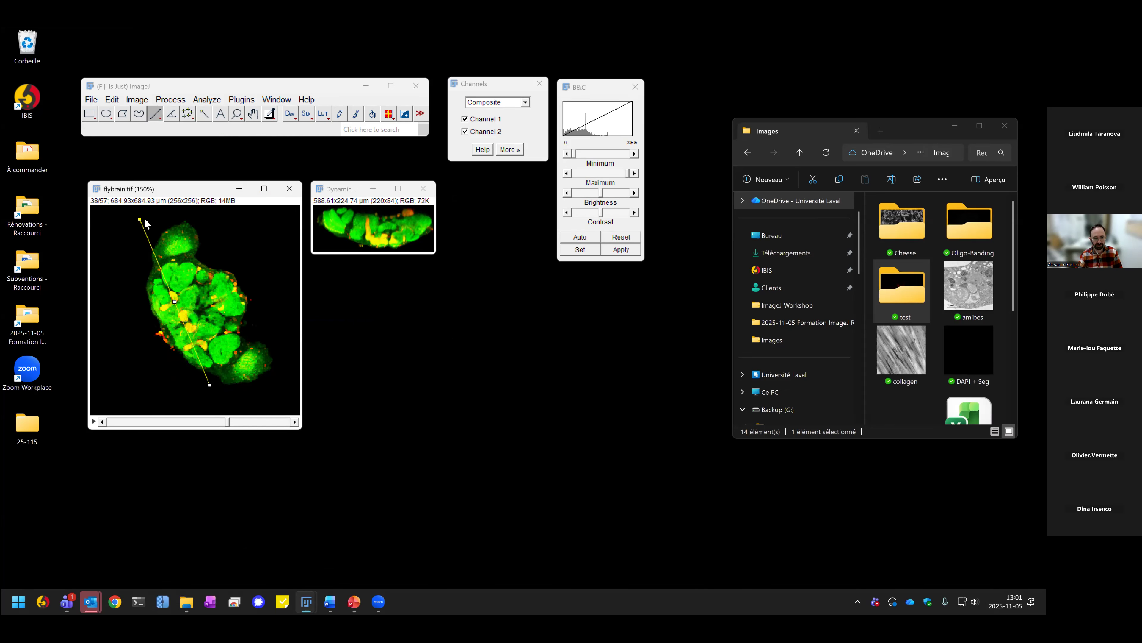
mouse_move(140, 219)
left_mouse_down()
mouse_move(273, 347)
mouse_move(150, 227)
left_mouse_up()
left_click_drag(206, 380, 240, 391)
left_click_drag(150, 227, 146, 232)
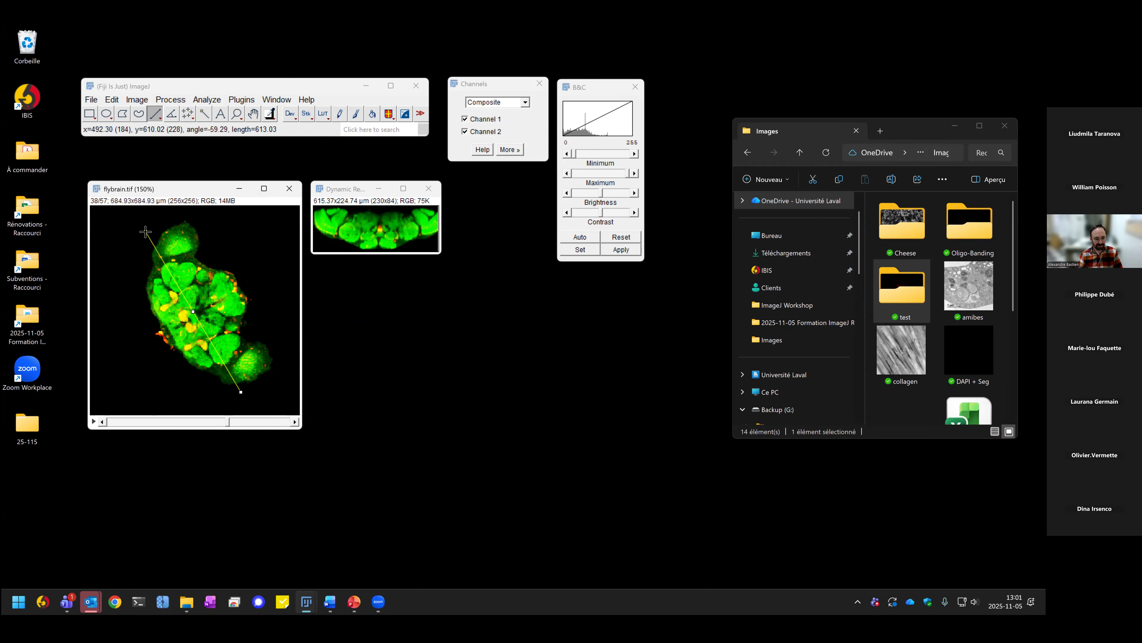
left_click(431, 188)
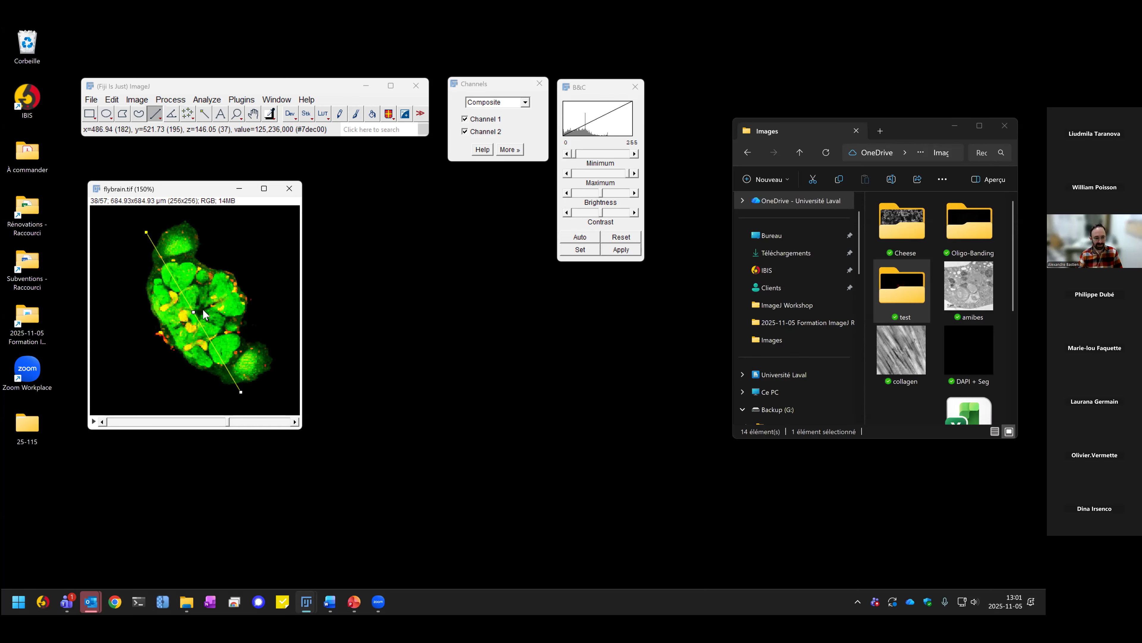
Step: Create a clockwise Radial Reslice over 360° at 1 degree per slice, rotating the line about its centre
left_click(137, 99)
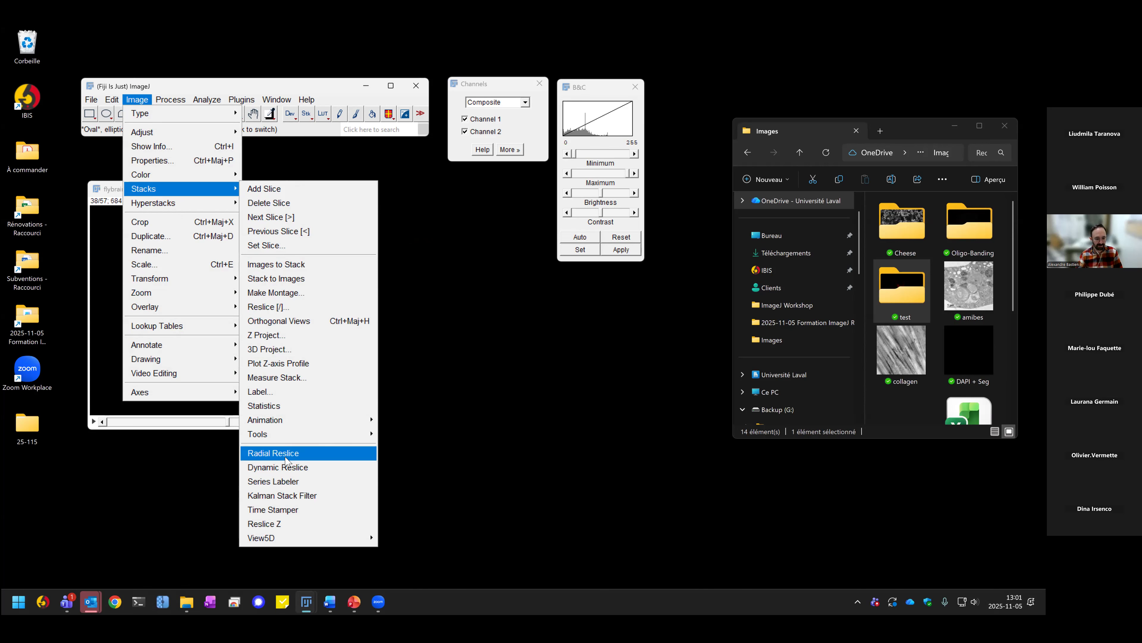
left_click(317, 453)
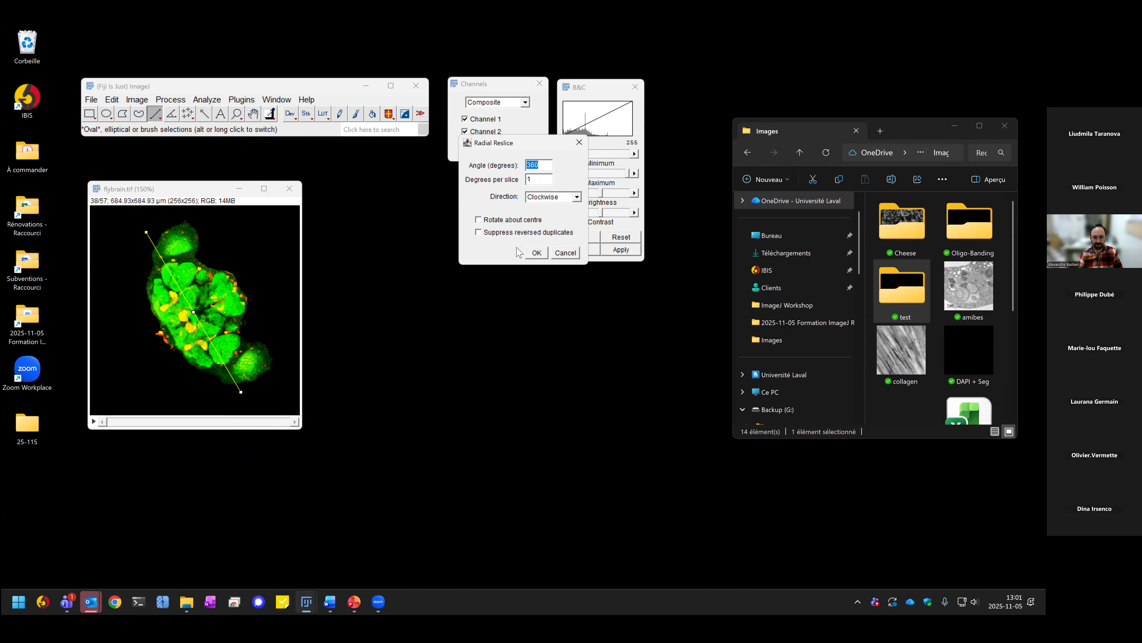
left_click(487, 222)
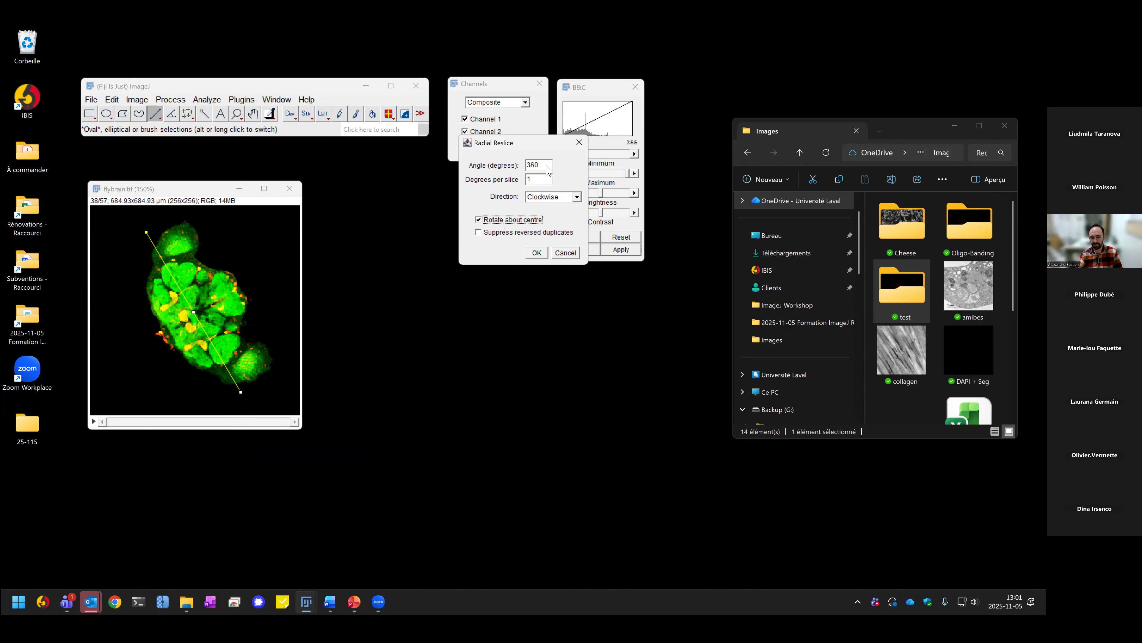
left_click(537, 253)
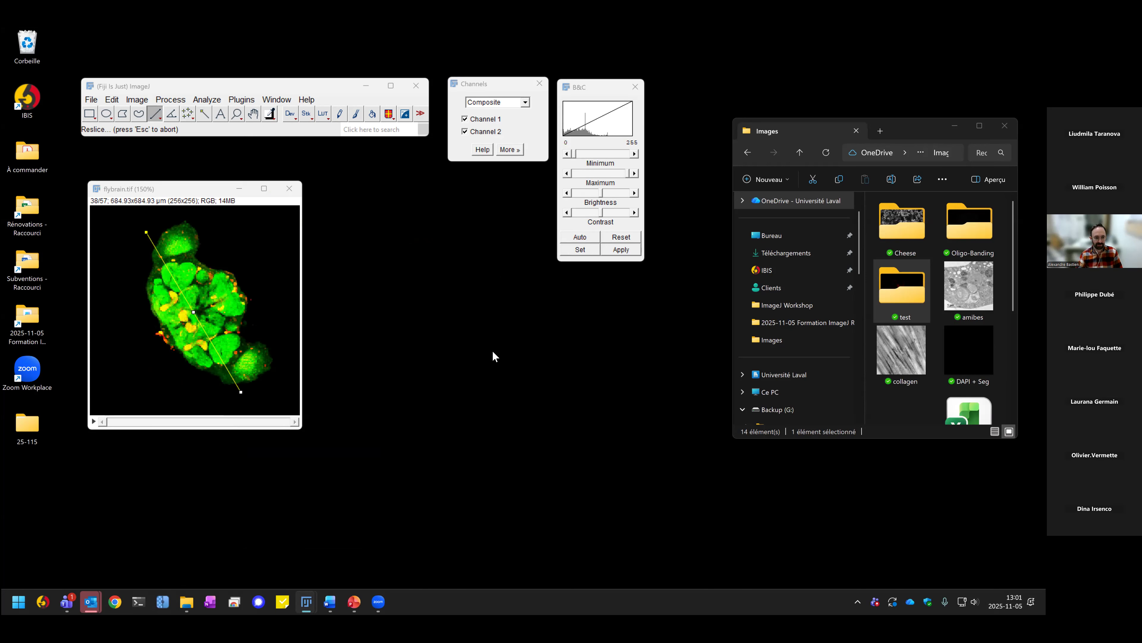
Step: Browse the radial reslice stack, play and stop its animation, and close it
left_click_drag(333, 260, 372, 264)
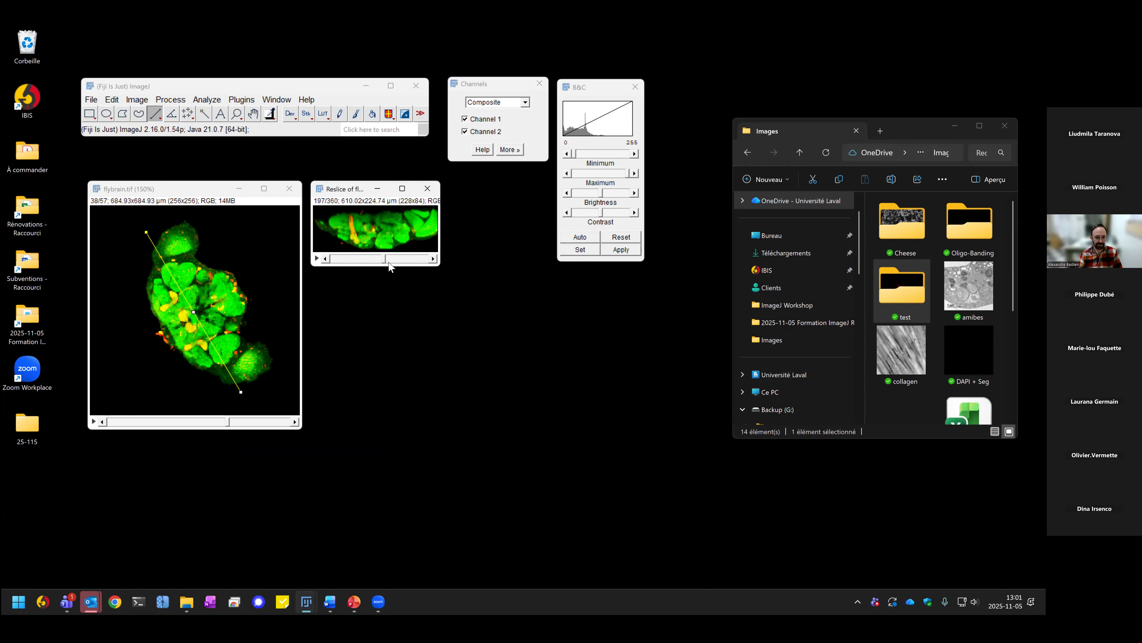
key("backslash")
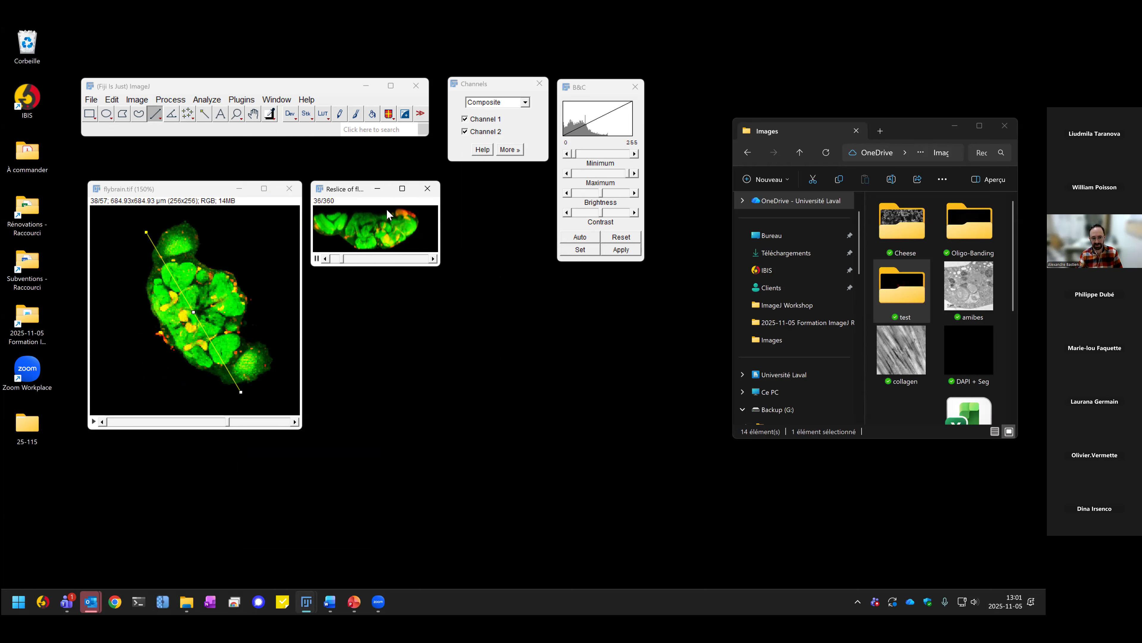
left_click(317, 259)
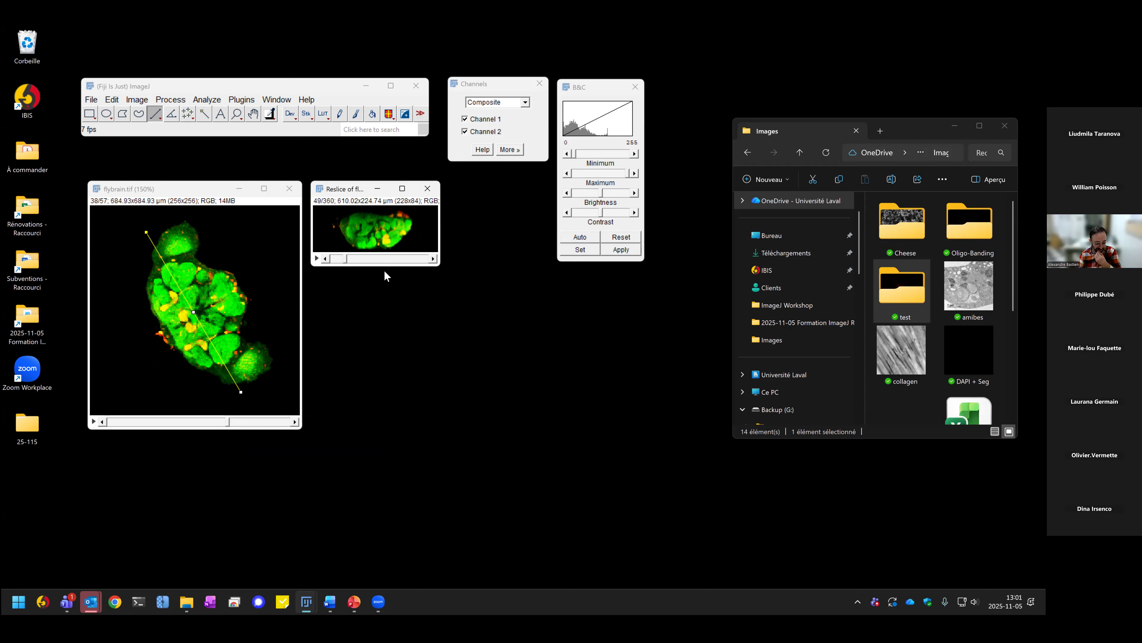
left_click(427, 188)
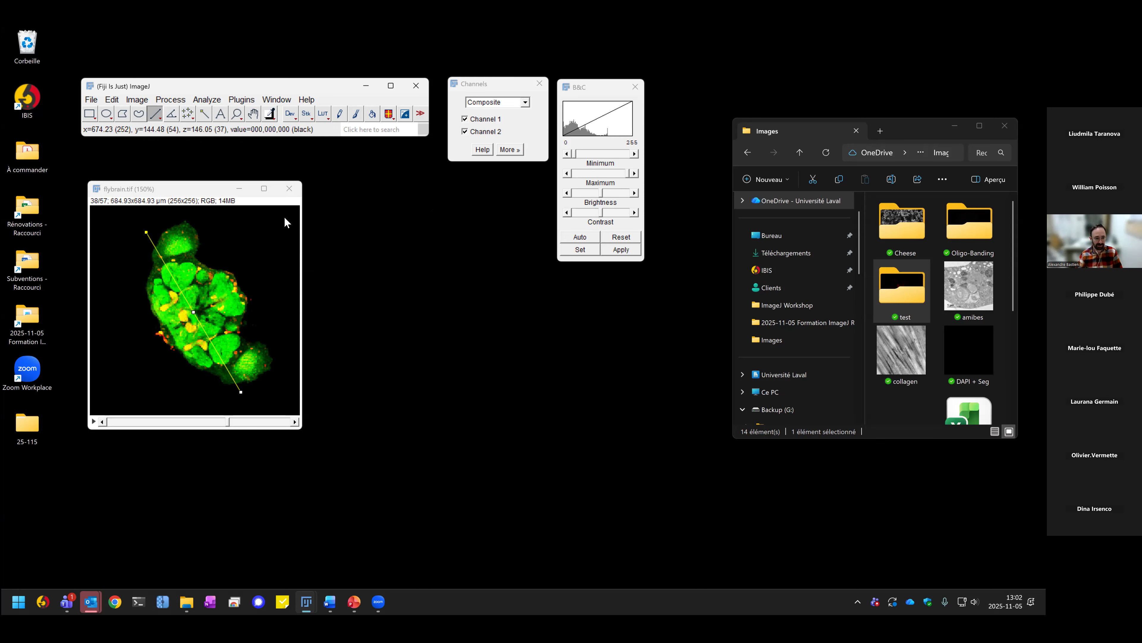
Step: Clear the line selection and load flybrain.tif in the 3D Viewer as a volume with resampling factor 1 and the blue channel disabled
left_click(274, 240)
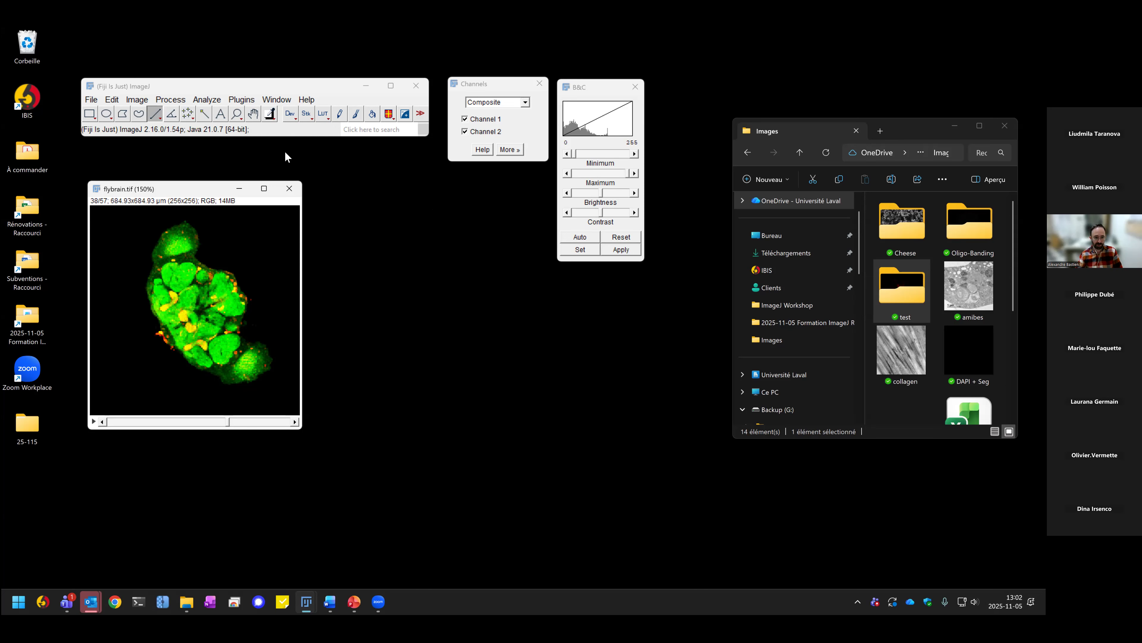
left_click(241, 100)
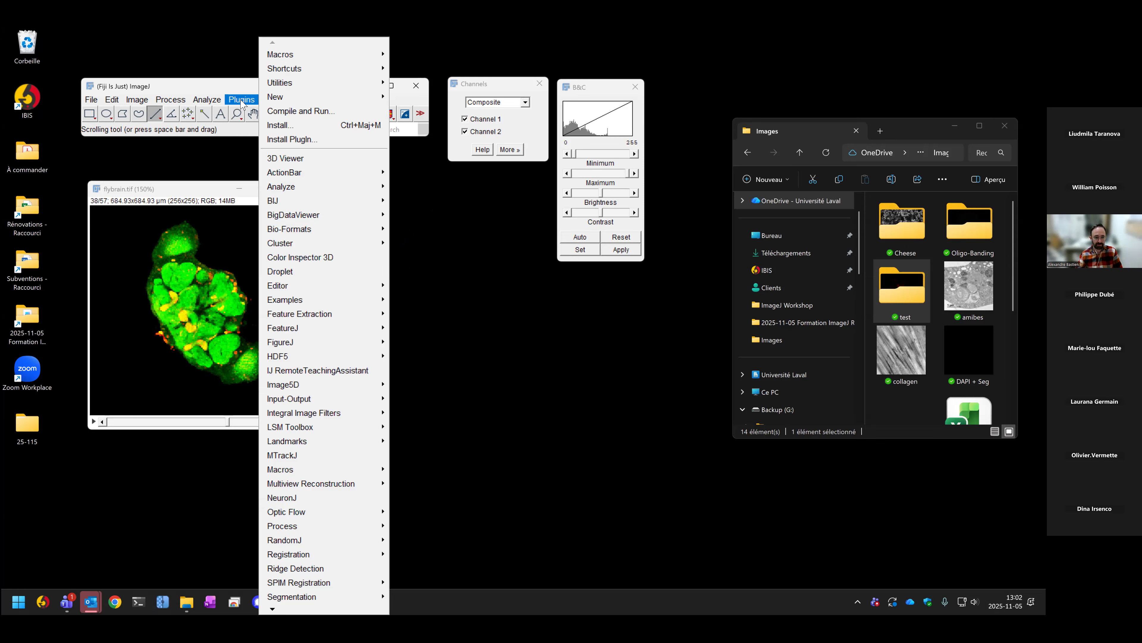
left_click(291, 162)
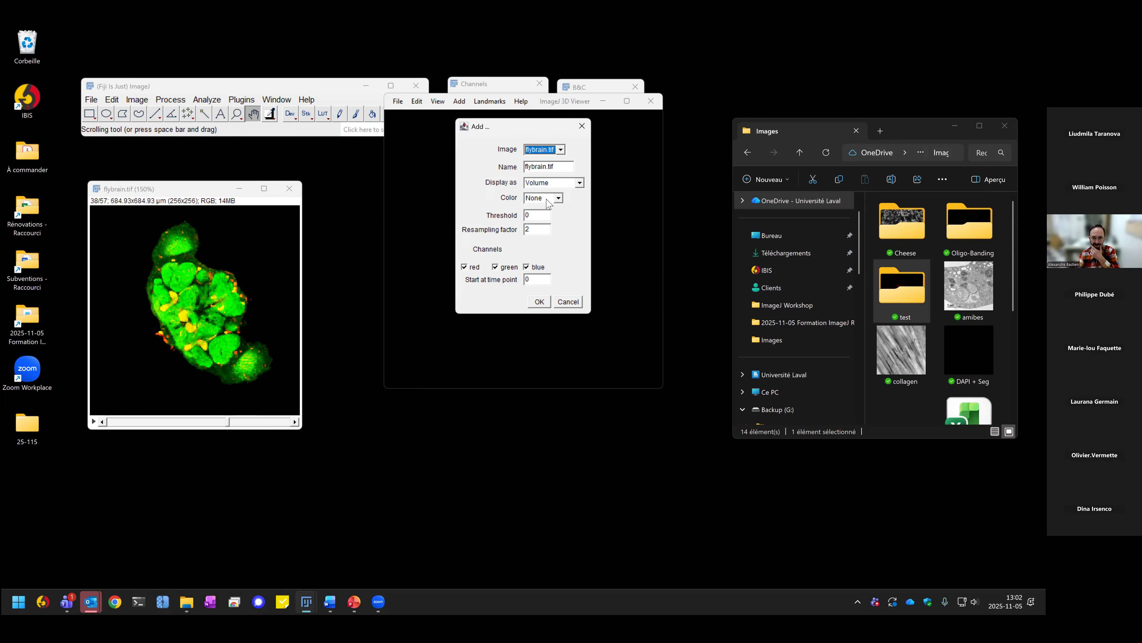
double_click(539, 232)
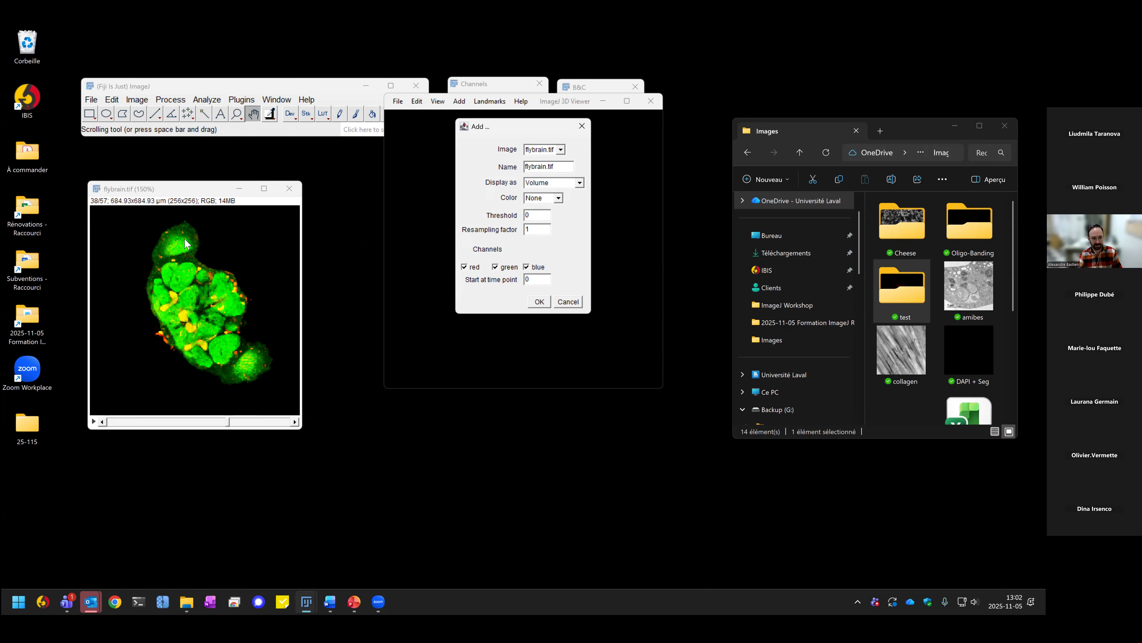
left_click(526, 267)
left_click(539, 302)
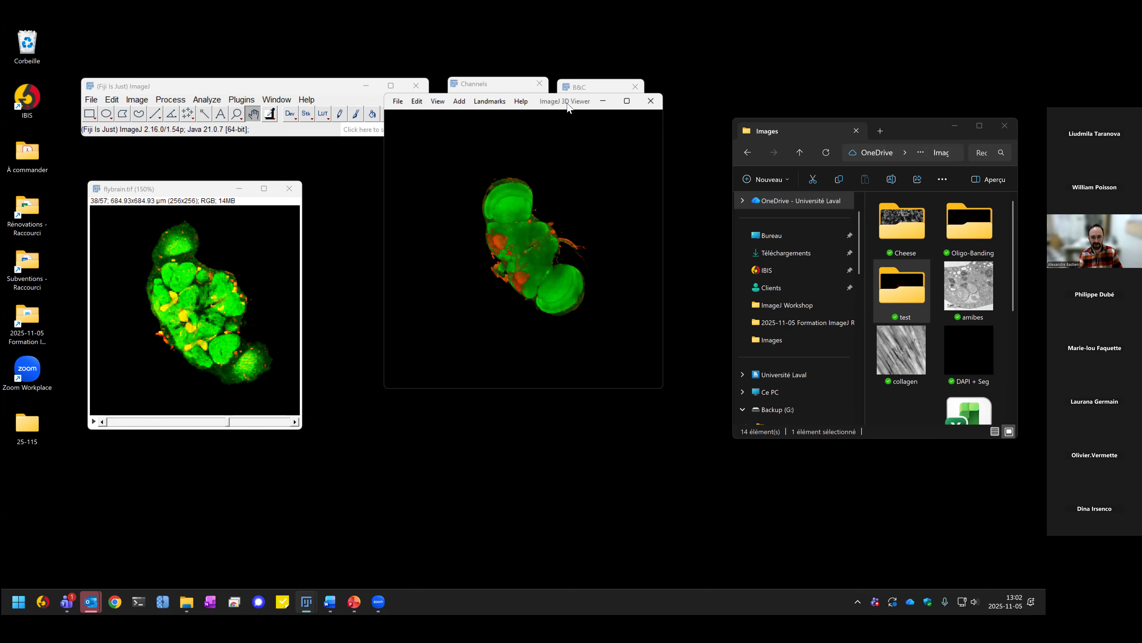
Step: Place the 3D Viewer beside the source stack and rotate the brain volume to inspect it from several angles
left_click_drag(568, 107, 504, 184)
left_click_drag(477, 324, 541, 291)
left_click(396, 246)
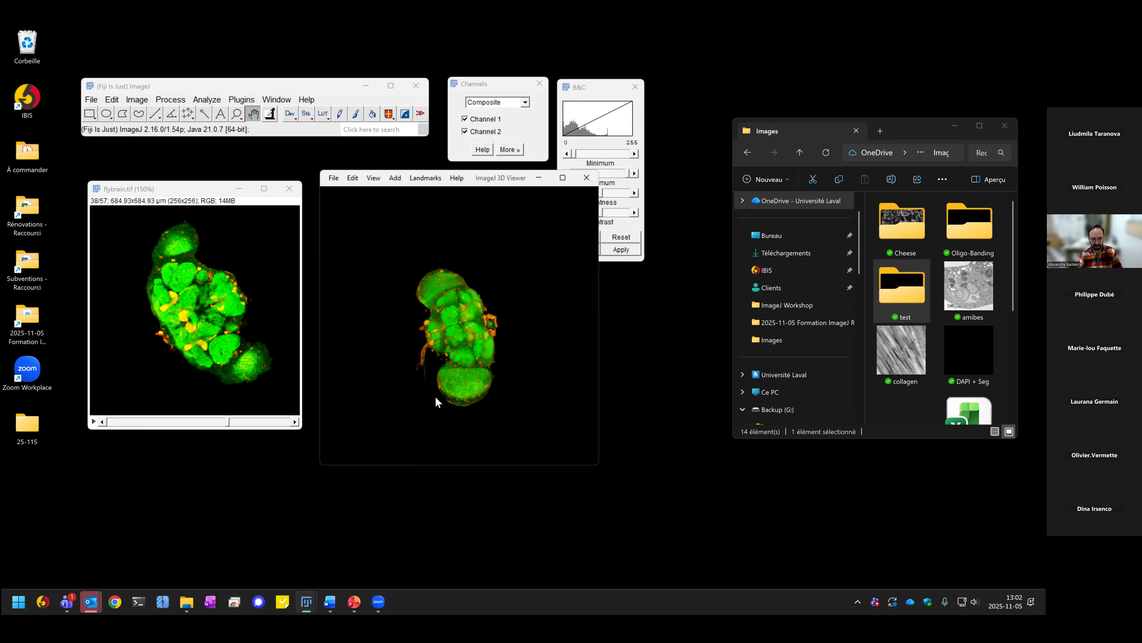
left_click(489, 332)
left_click(357, 277)
left_click(468, 338)
left_click_drag(355, 256, 457, 292)
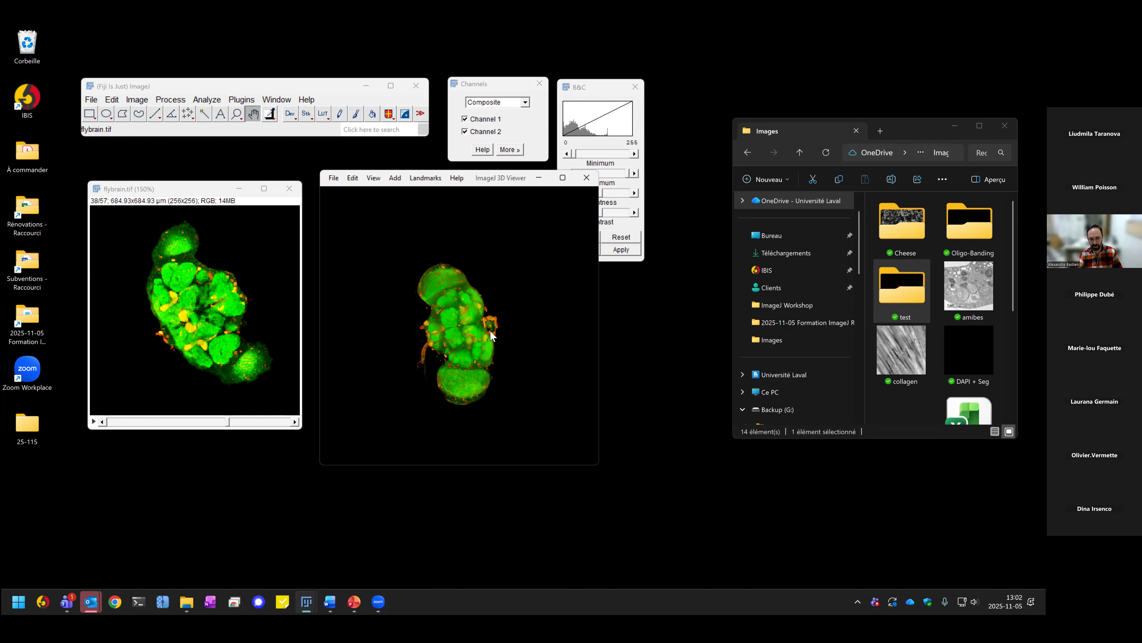
Step: Try lowering the green channel's darker intensities by redrawing its transfer function curve in the 3D Viewer, and cancel the dialog
left_click(352, 178)
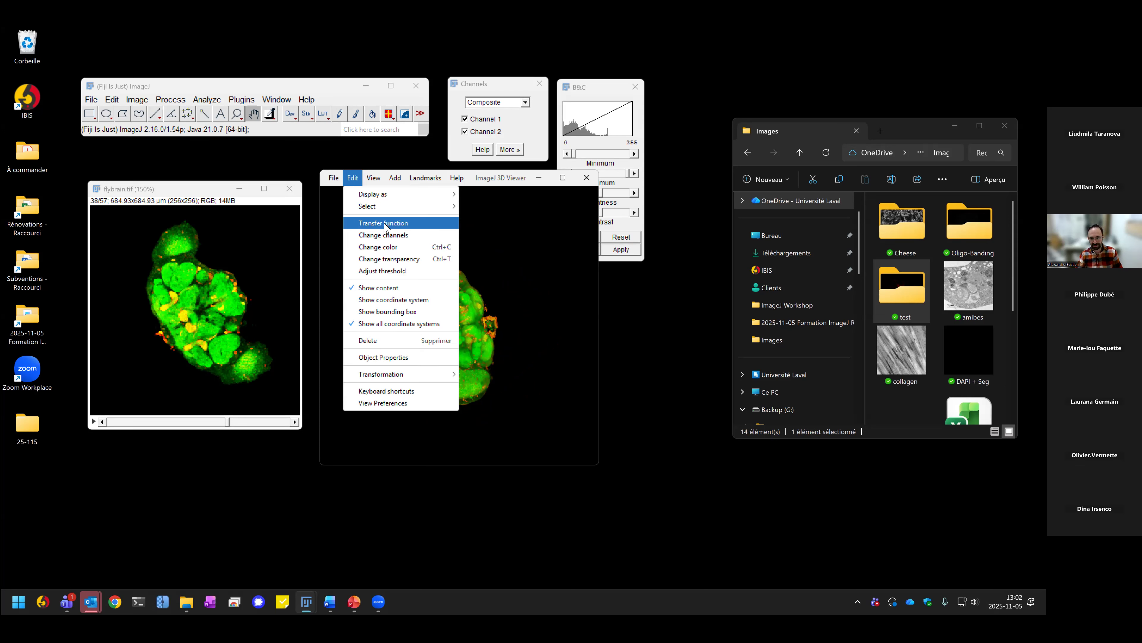
left_click(384, 223)
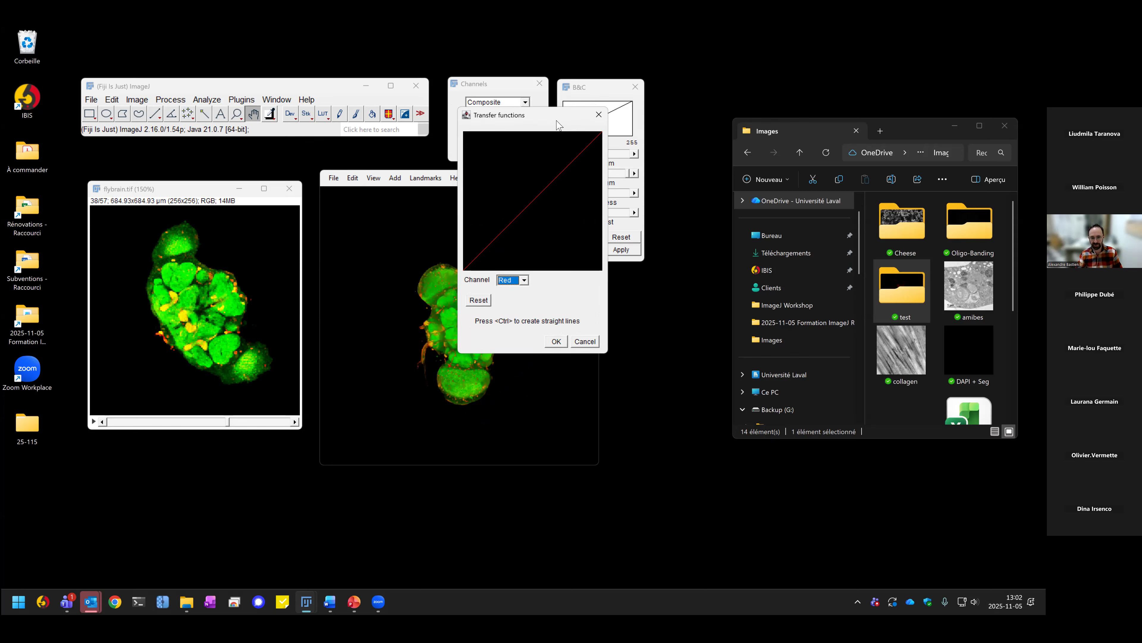
left_click_drag(558, 120, 695, 220)
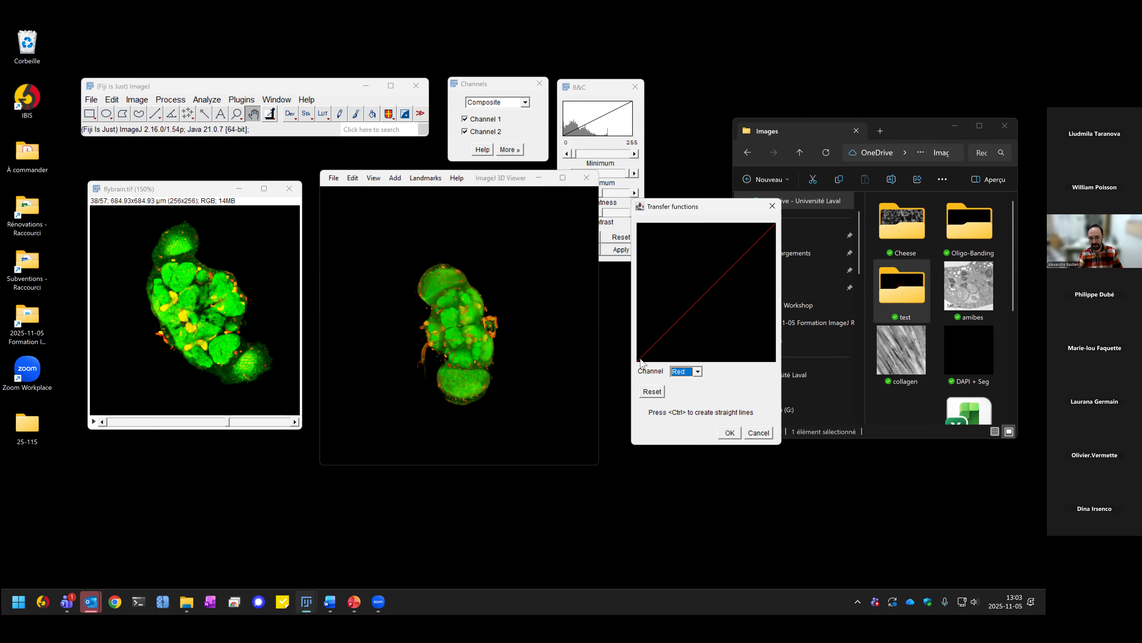
left_click(698, 371)
left_click(687, 391)
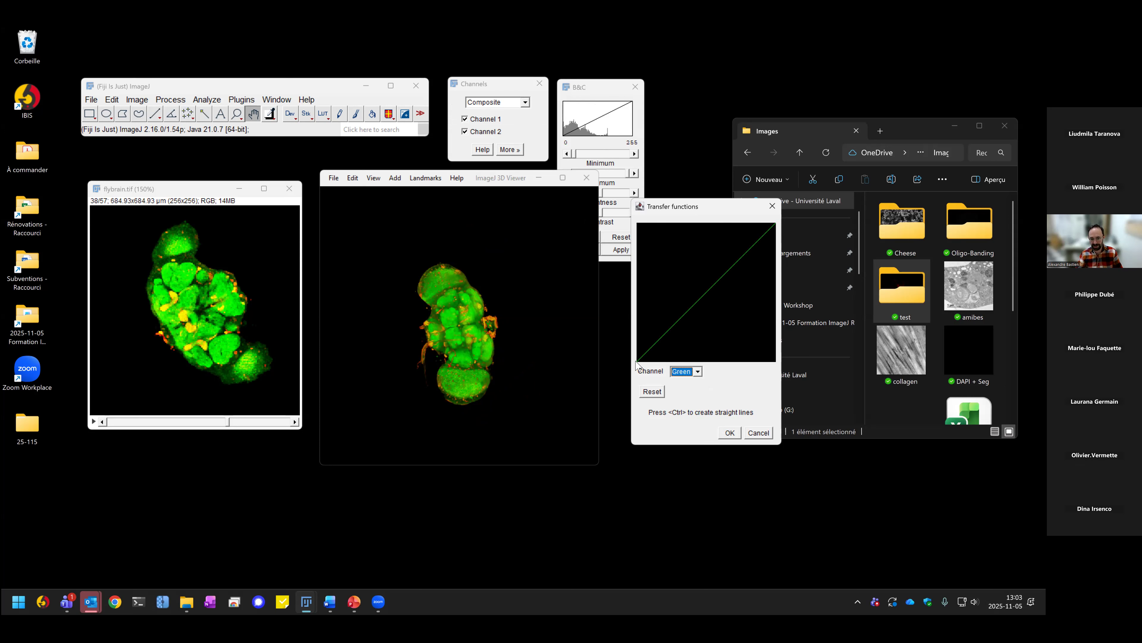
mouse_move(638, 361)
left_mouse_down()
mouse_move(726, 306)
mouse_move(776, 228)
left_mouse_up()
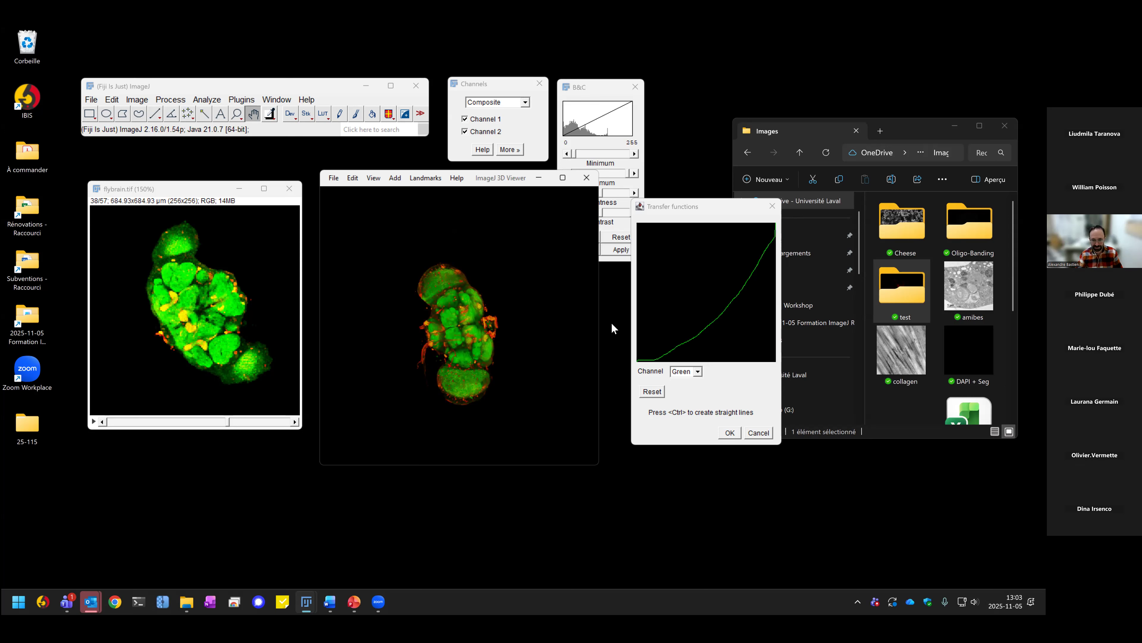
mouse_move(651, 360)
left_mouse_down()
mouse_move(675, 353)
mouse_move(702, 311)
mouse_move(752, 273)
mouse_move(781, 295)
left_mouse_up()
mouse_move(673, 345)
left_mouse_down()
mouse_move(738, 255)
mouse_move(743, 227)
left_mouse_up()
mouse_move(689, 320)
left_mouse_down()
mouse_move(744, 243)
mouse_move(788, 225)
mouse_move(748, 221)
left_mouse_up()
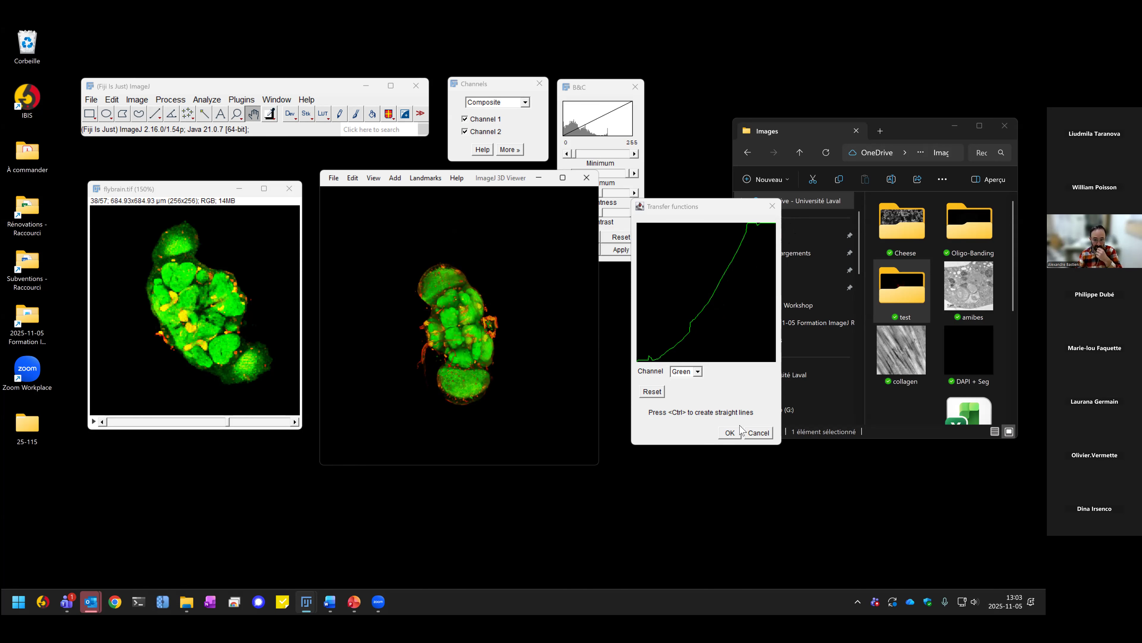
left_click(757, 433)
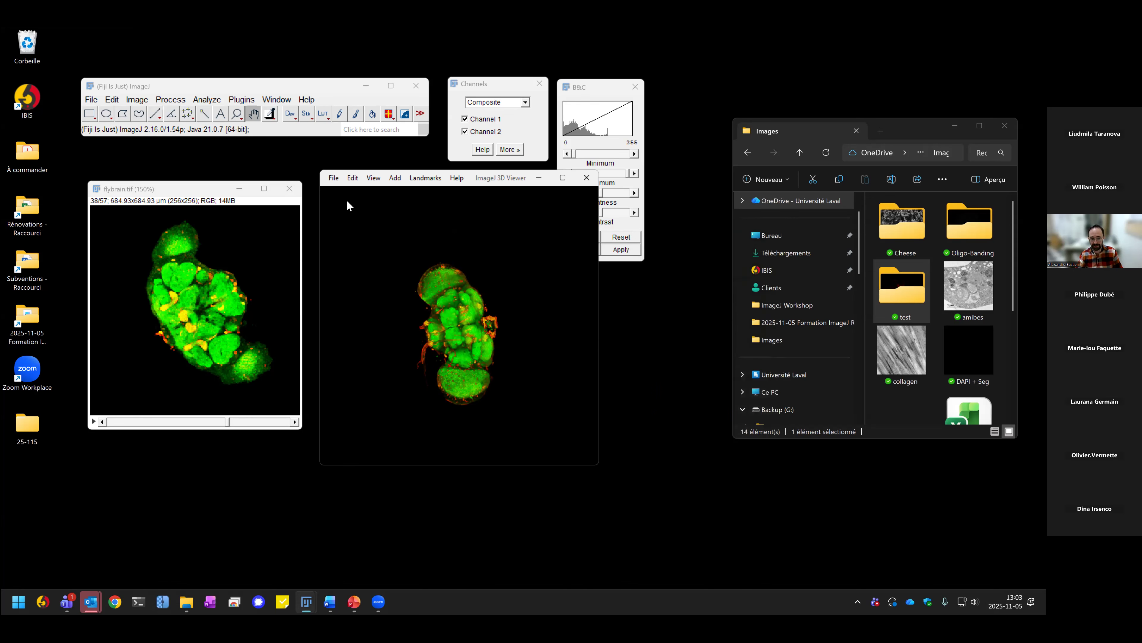
Step: Record a 360 degree rotation of the brain volume, scroll through the recorded movie, and close it
left_click(352, 178)
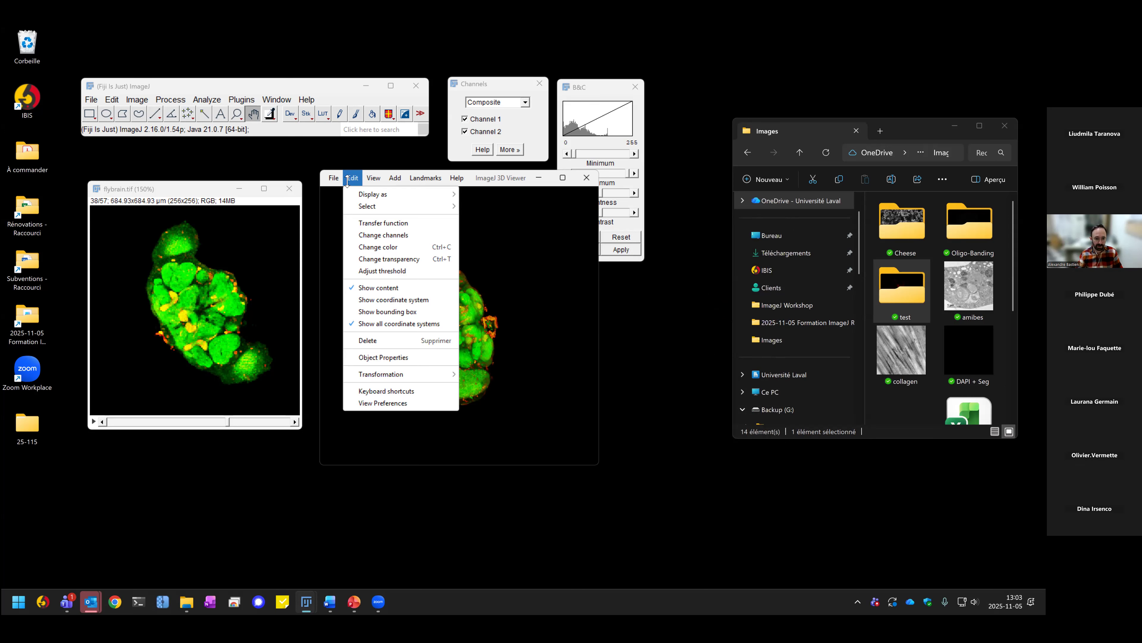
mouse_move(374, 184)
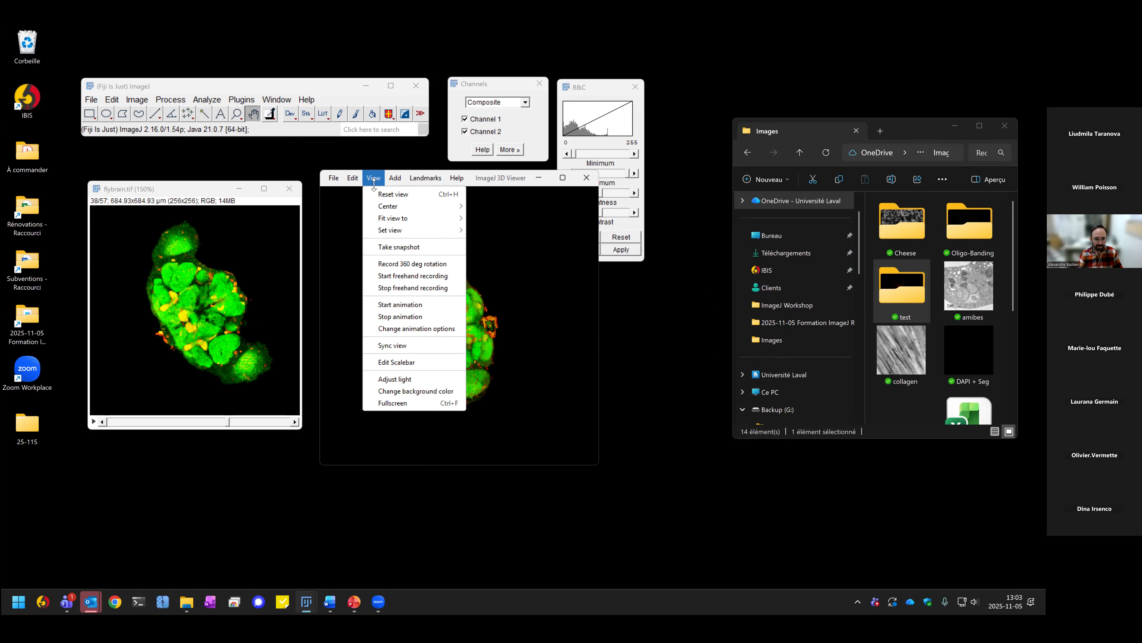
left_click(412, 264)
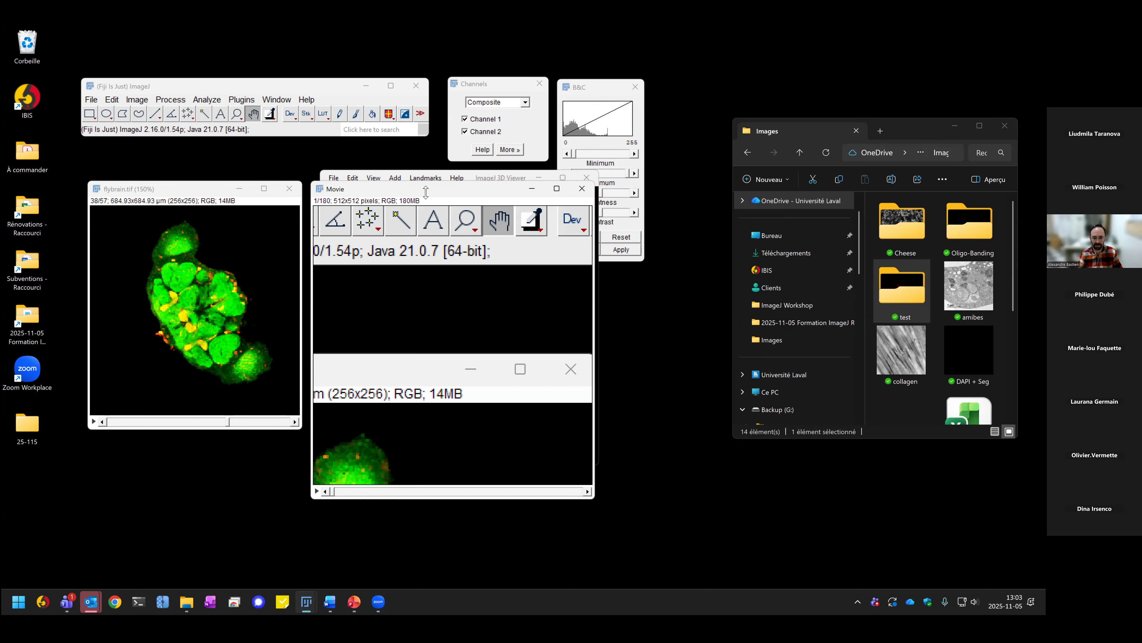
left_click_drag(426, 192, 585, 166)
left_click_drag(494, 467, 563, 466)
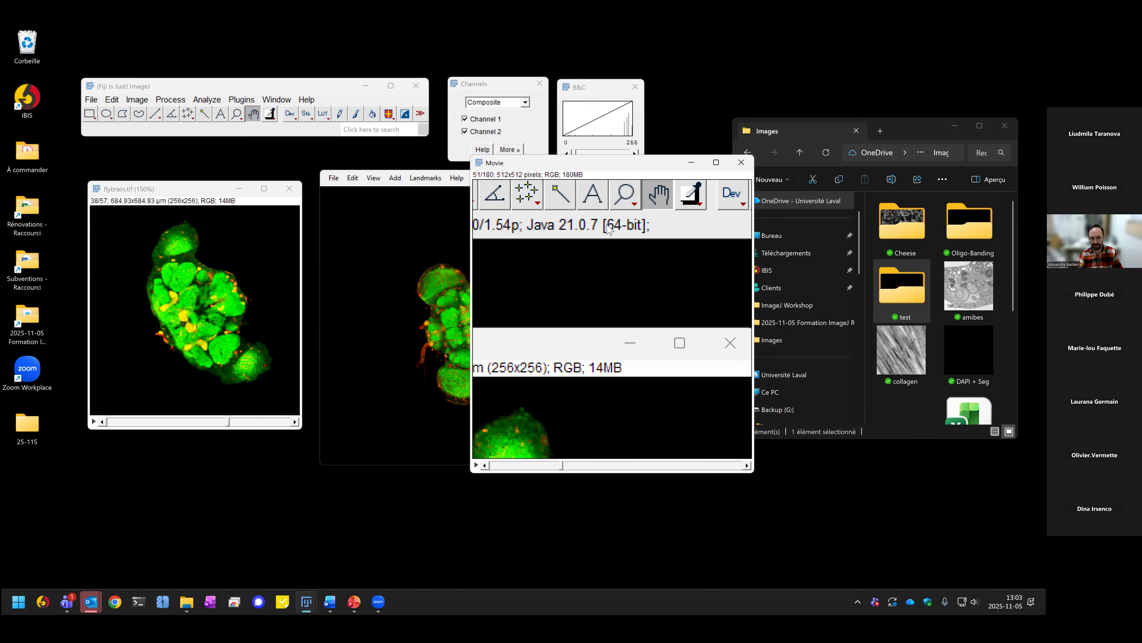
left_click_drag(602, 162, 542, 200)
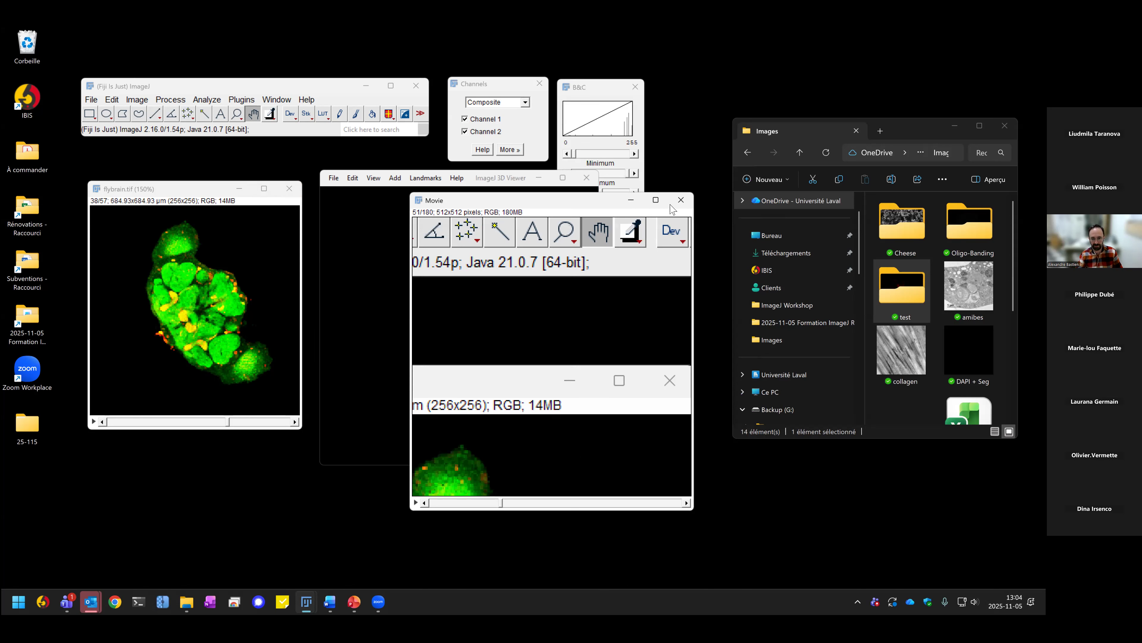
left_click(681, 200)
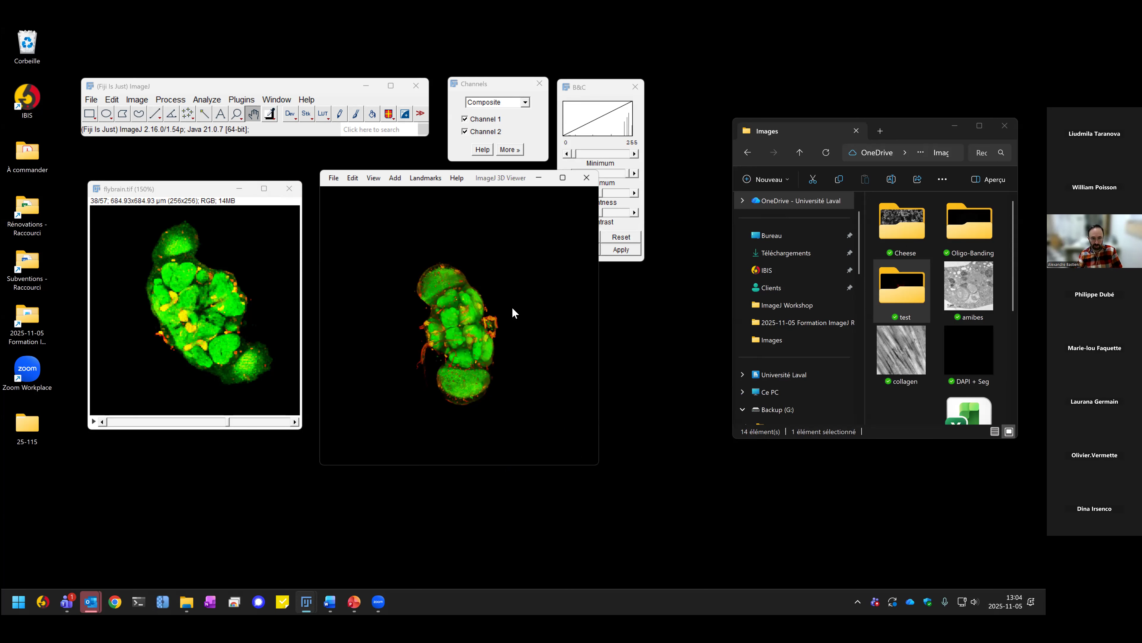
Step: Close the 3D Viewer and the flybrain.tif stack without saving changes
left_click(586, 179)
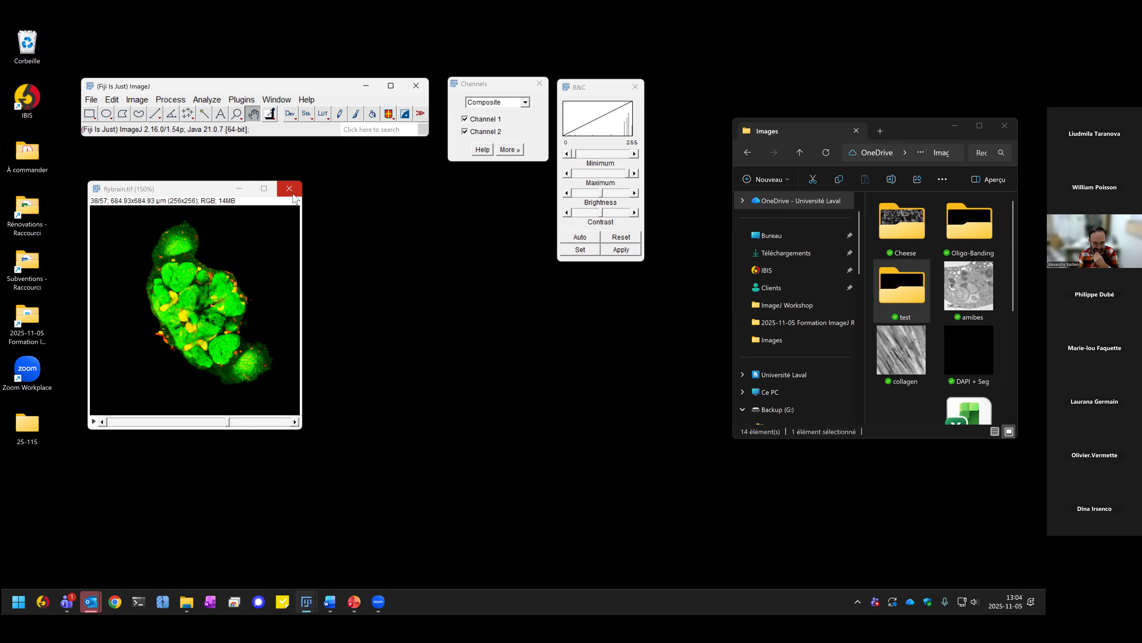
left_click(290, 188)
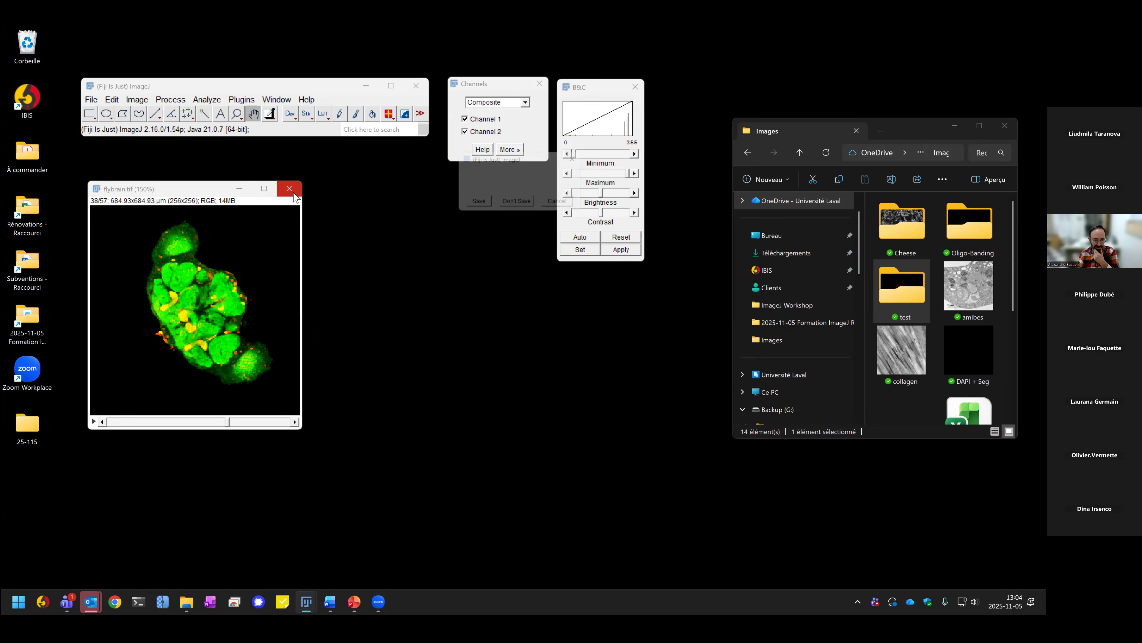
left_click(520, 205)
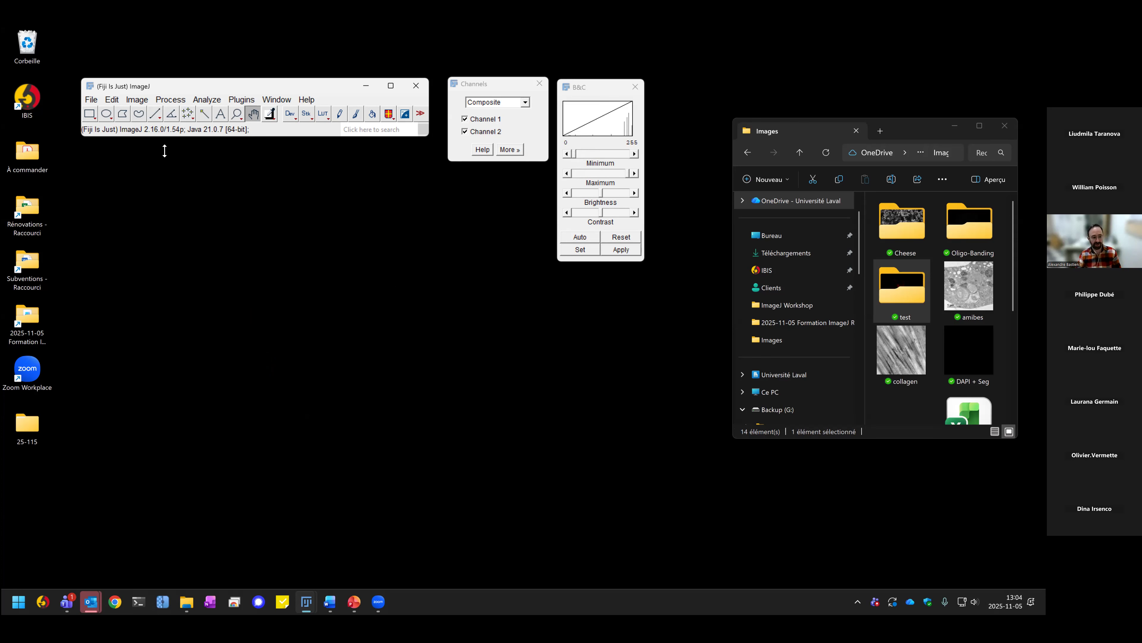
Step: Open the Tracks for TrackMate sample stack and enlarge its image to 300%
left_click(92, 100)
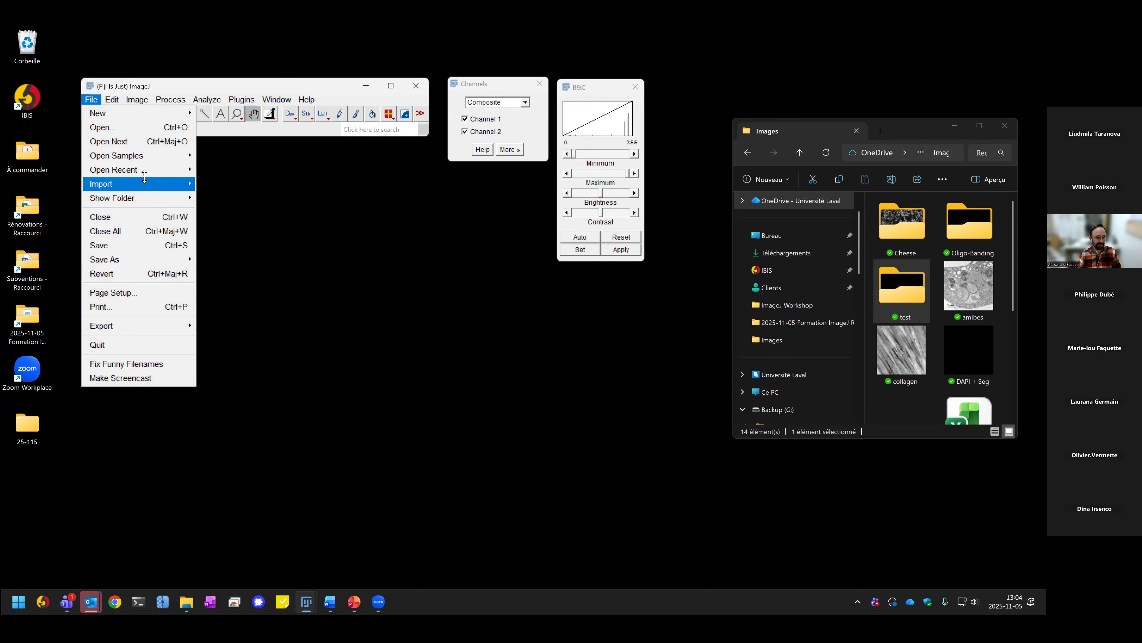
mouse_move(189, 155)
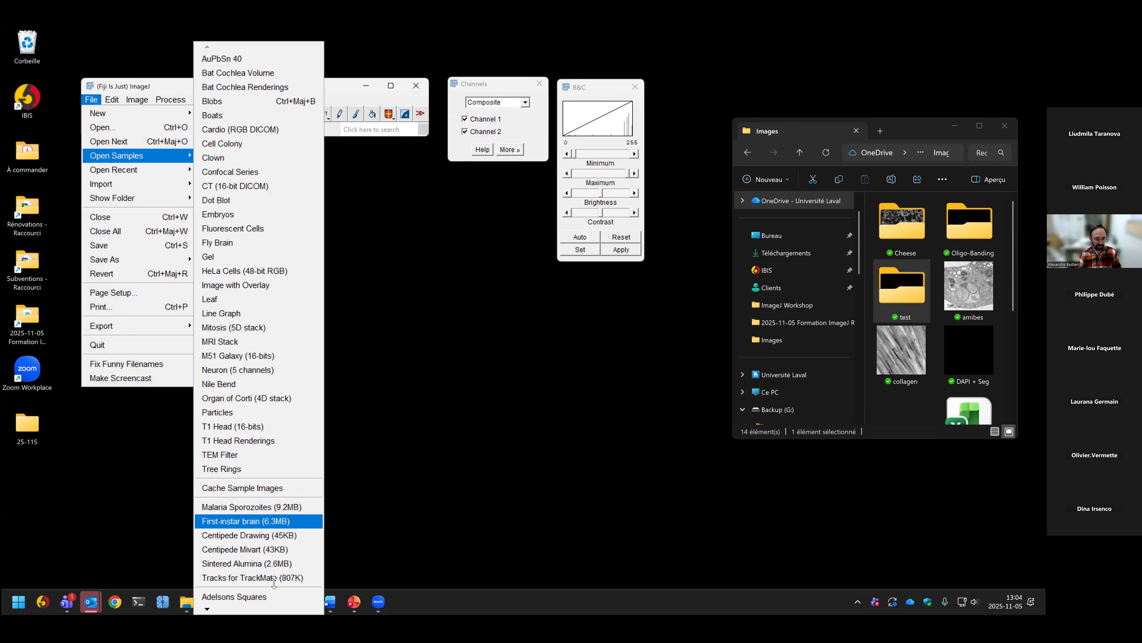
left_click(241, 577)
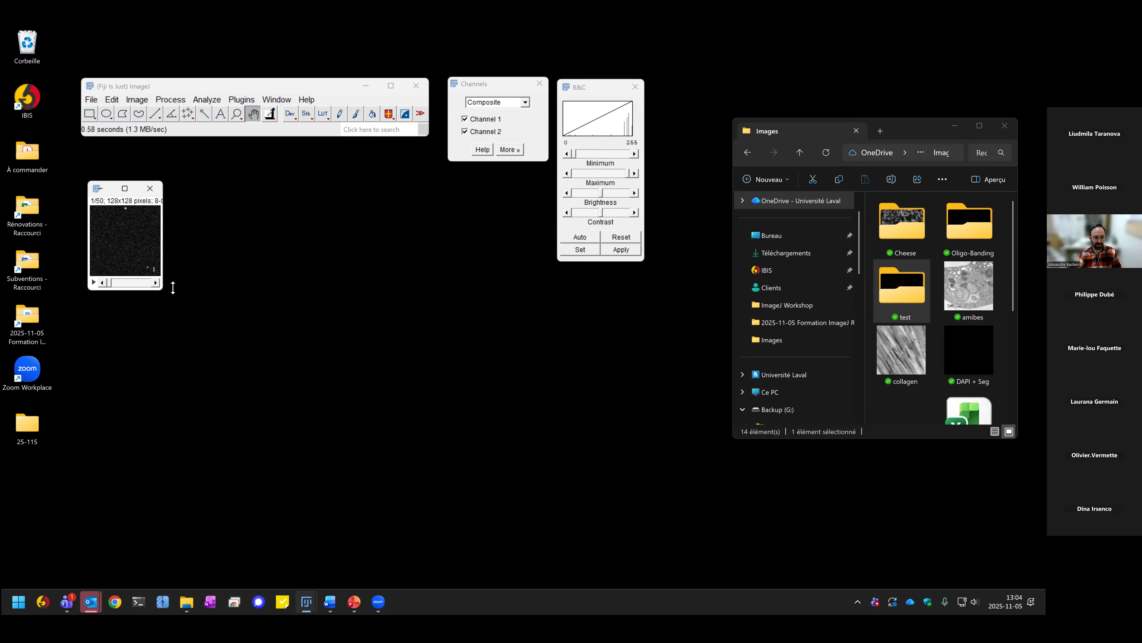
left_click(236, 114)
left_click(128, 247)
left_click(154, 276)
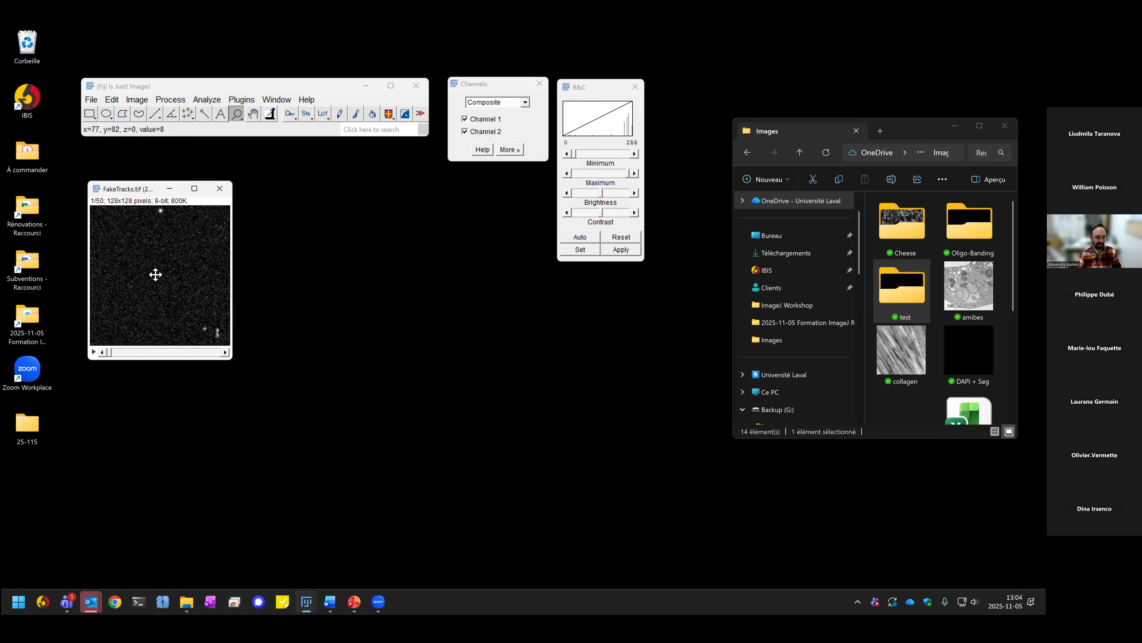
left_click(166, 303)
Step: Browse the FakeTracks.tif frames back and forth to examine how the bright spots move over time
left_click_drag(112, 427, 160, 419)
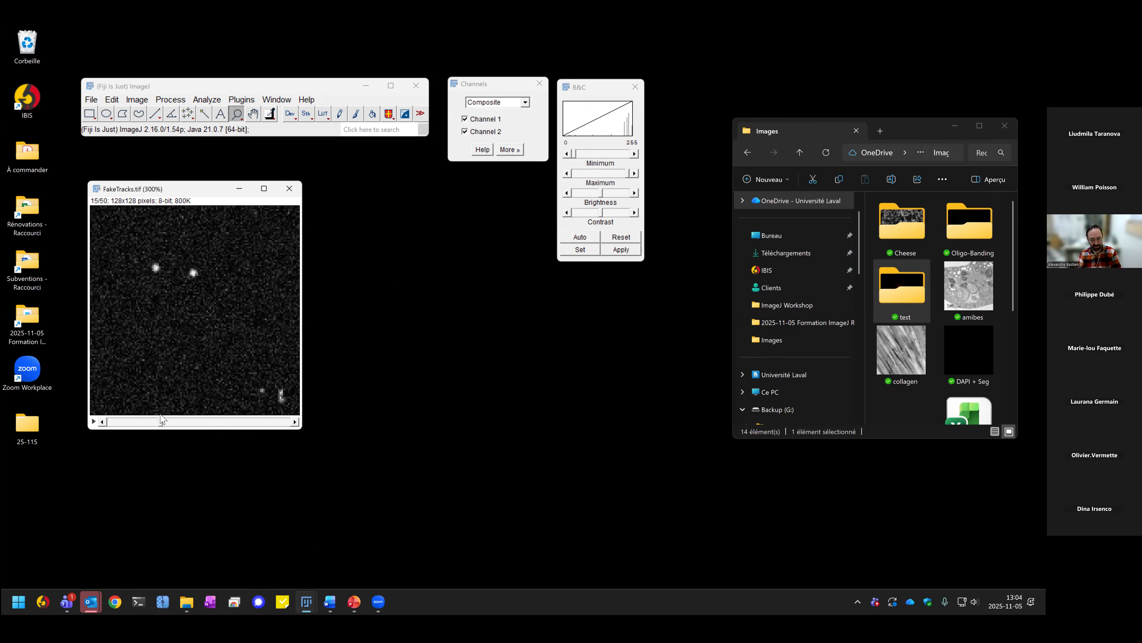
left_click_drag(161, 419, 187, 417)
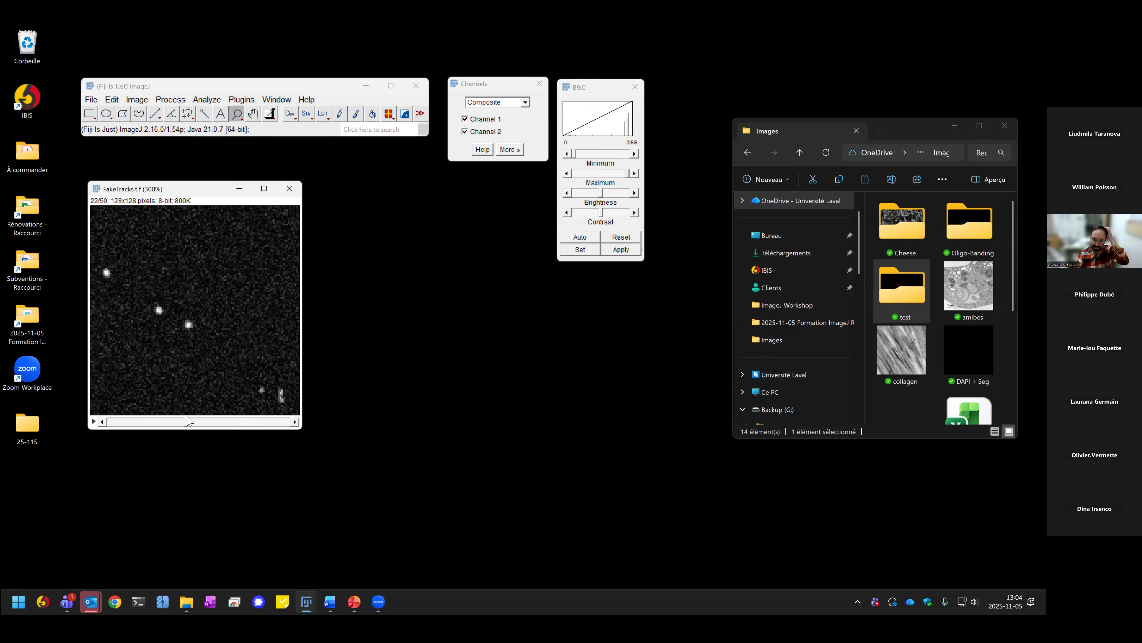
left_click_drag(187, 419, 164, 421)
scroll(183, 423, "down", 7)
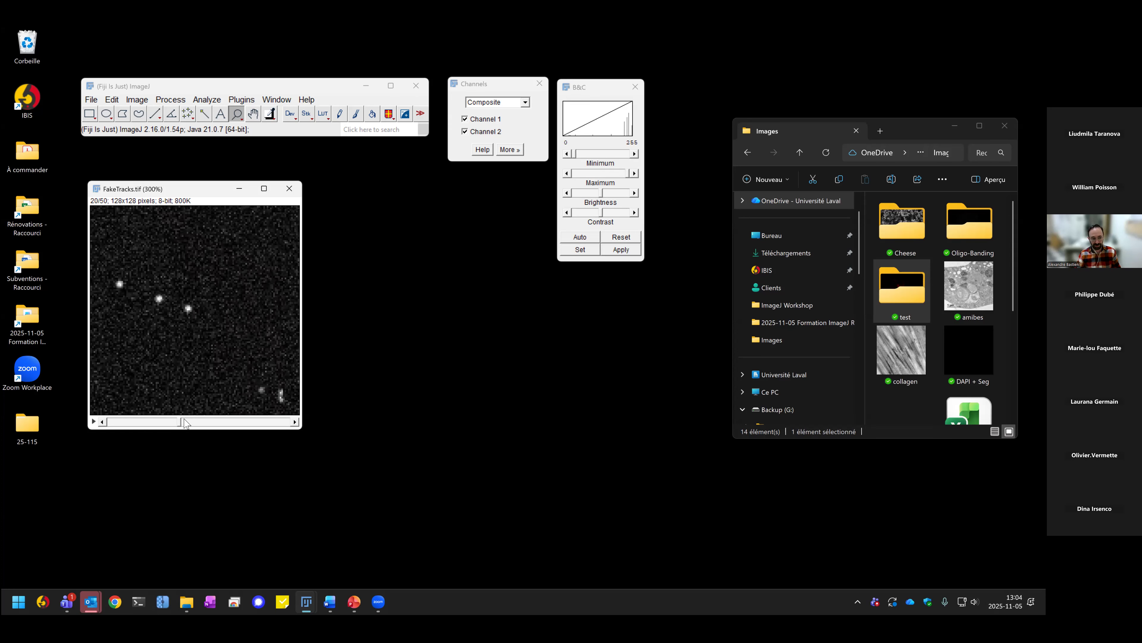
scroll(175, 420, "up", 2)
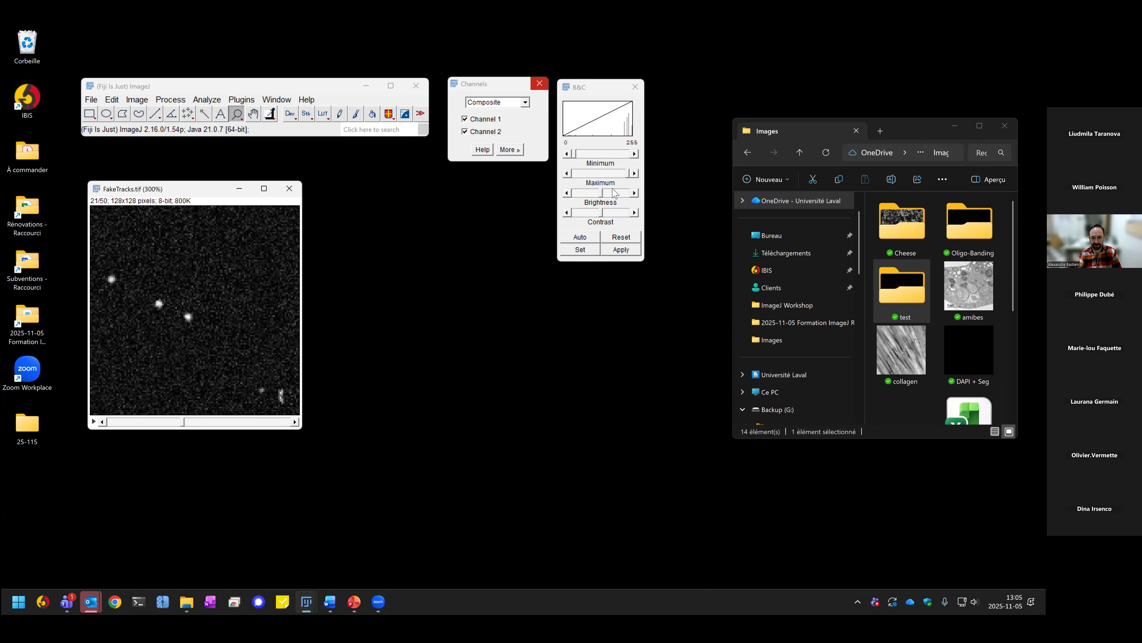
Step: Raise the display minimum of FakeTracks.tif to 78 to suppress the background noise and apply it to the pixel values
left_click(571, 154)
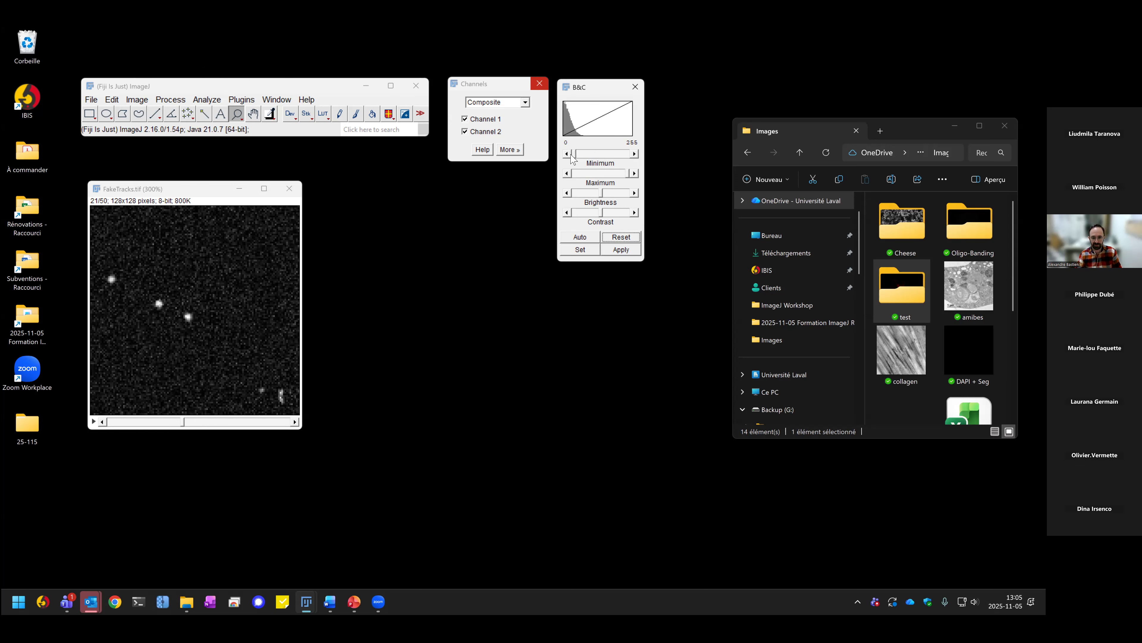
triple_click(635, 154)
left_click_drag(578, 155, 587, 151)
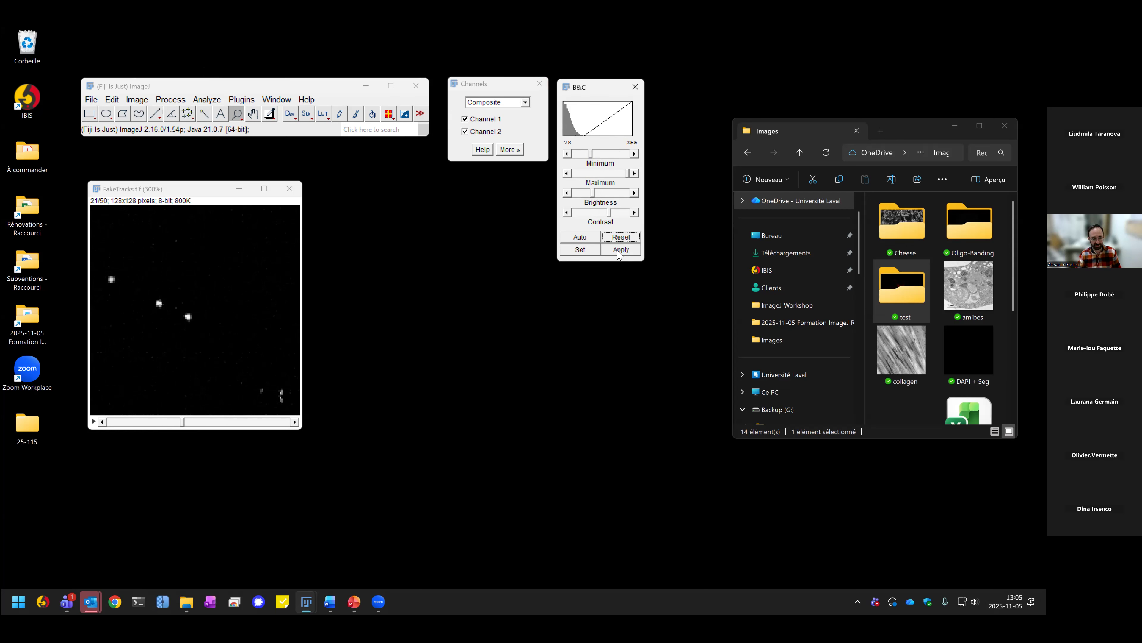
left_click(632, 251)
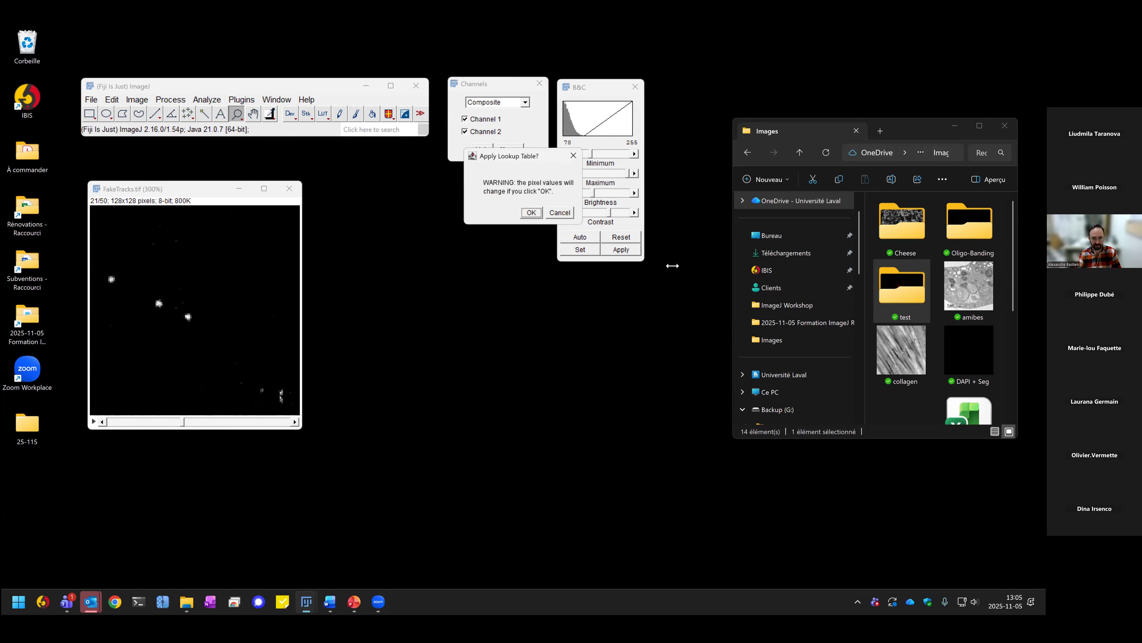
left_click(533, 215)
left_click(501, 205)
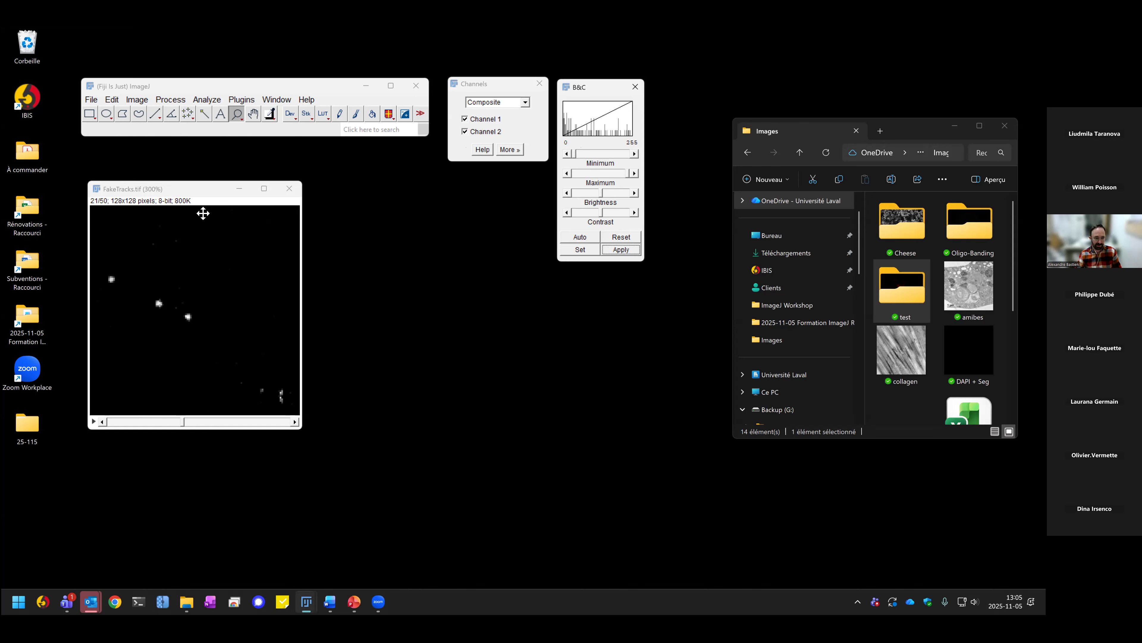
Step: Create a Temporal-Color Code image of frames 1 to 50 with the Spectrum LUT and a time color scale bar, and enlarge it to 300%
left_click(138, 100)
mouse_move(177, 200)
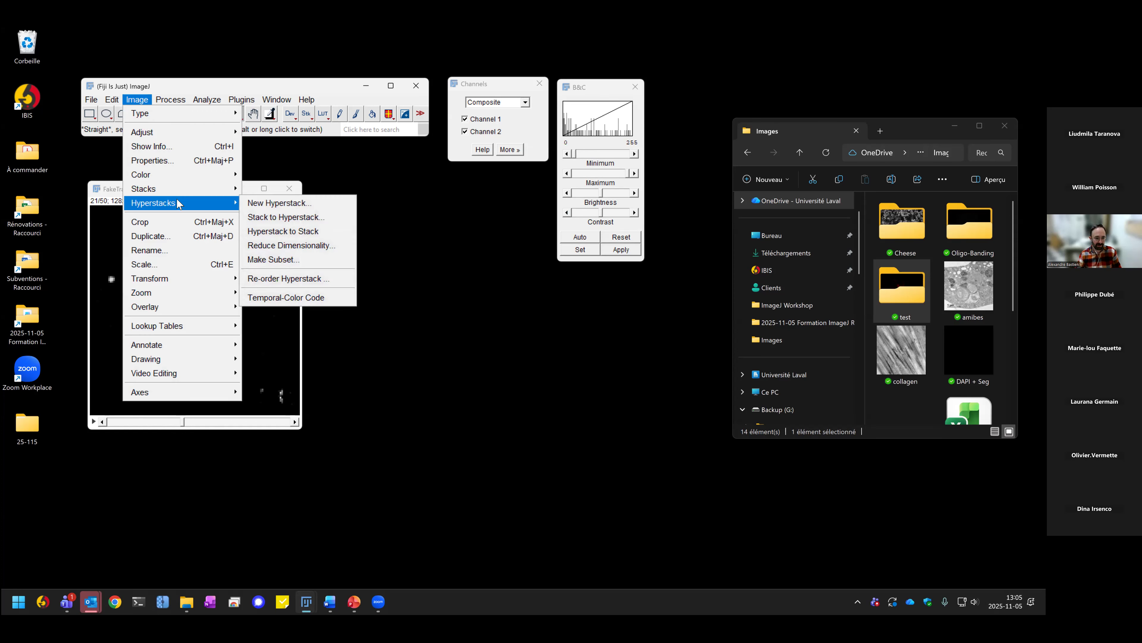
left_click(318, 301)
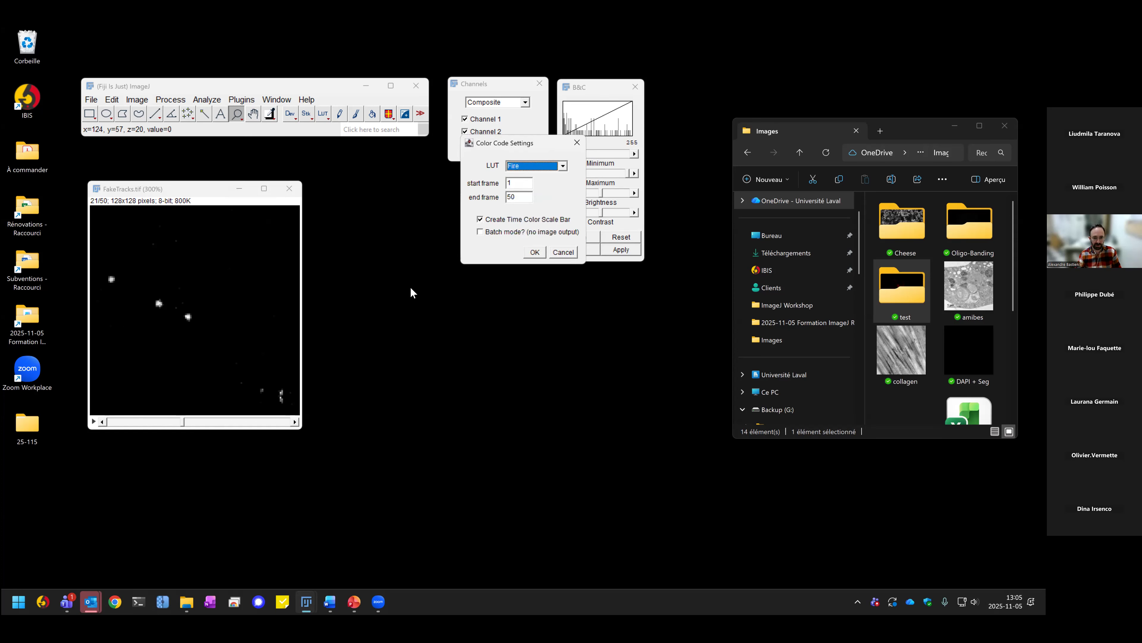
left_click(467, 224)
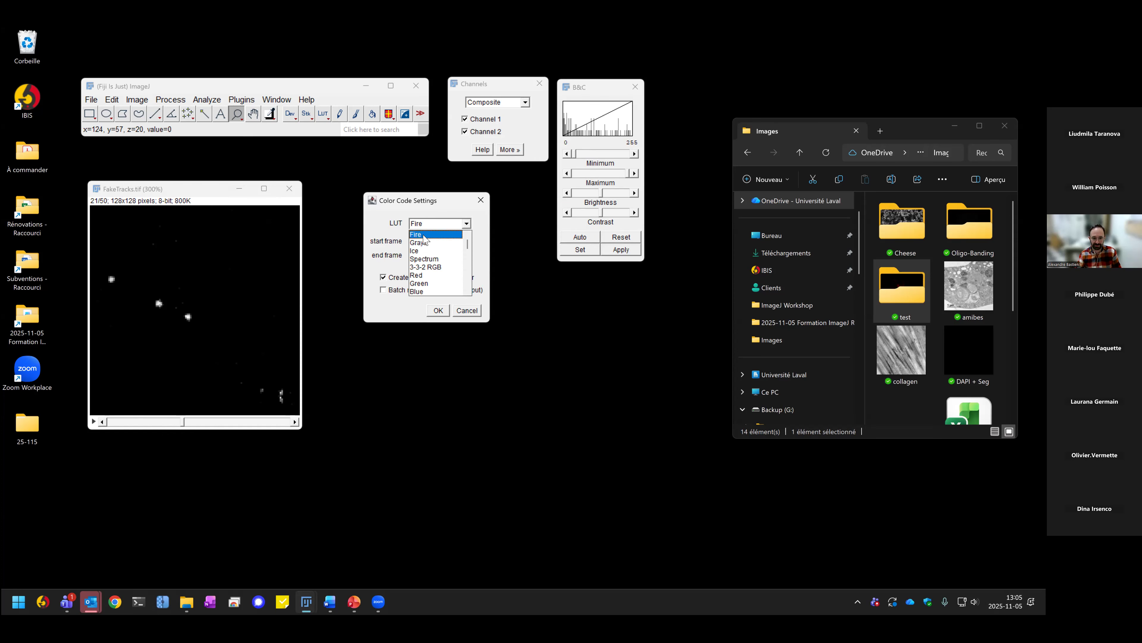
left_click(430, 259)
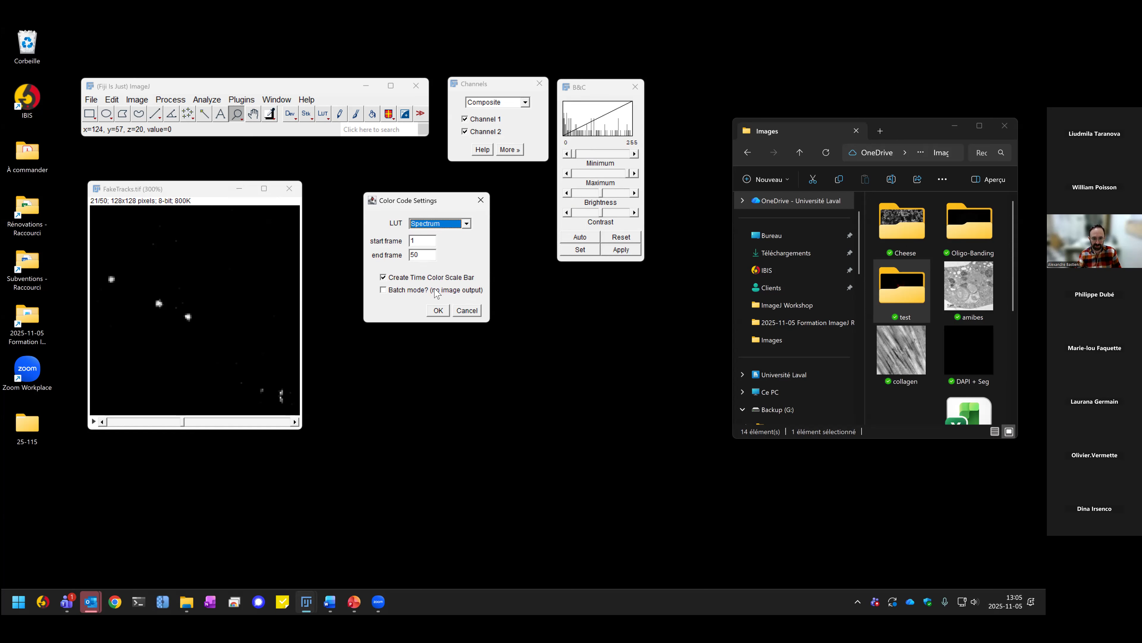
left_click(439, 310)
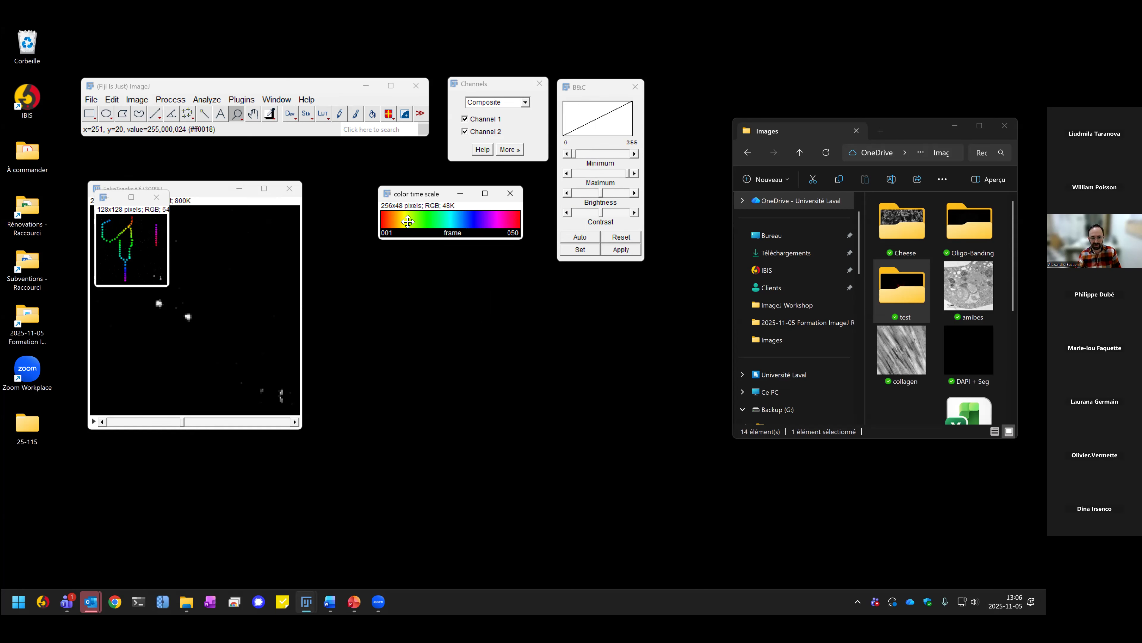
left_click(163, 269)
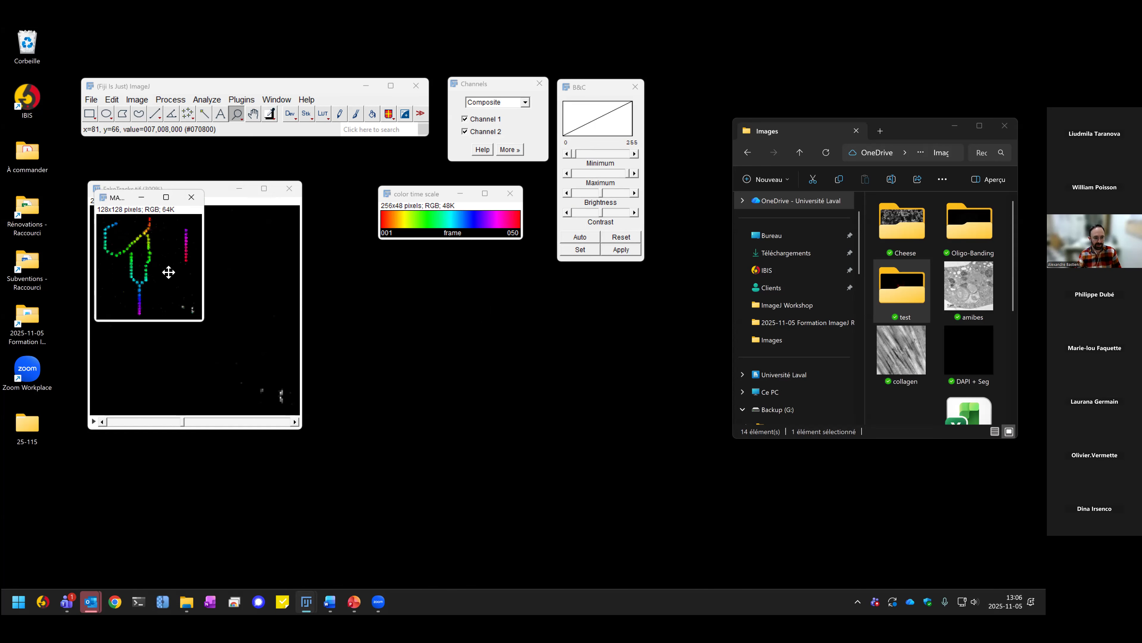
double_click(168, 267)
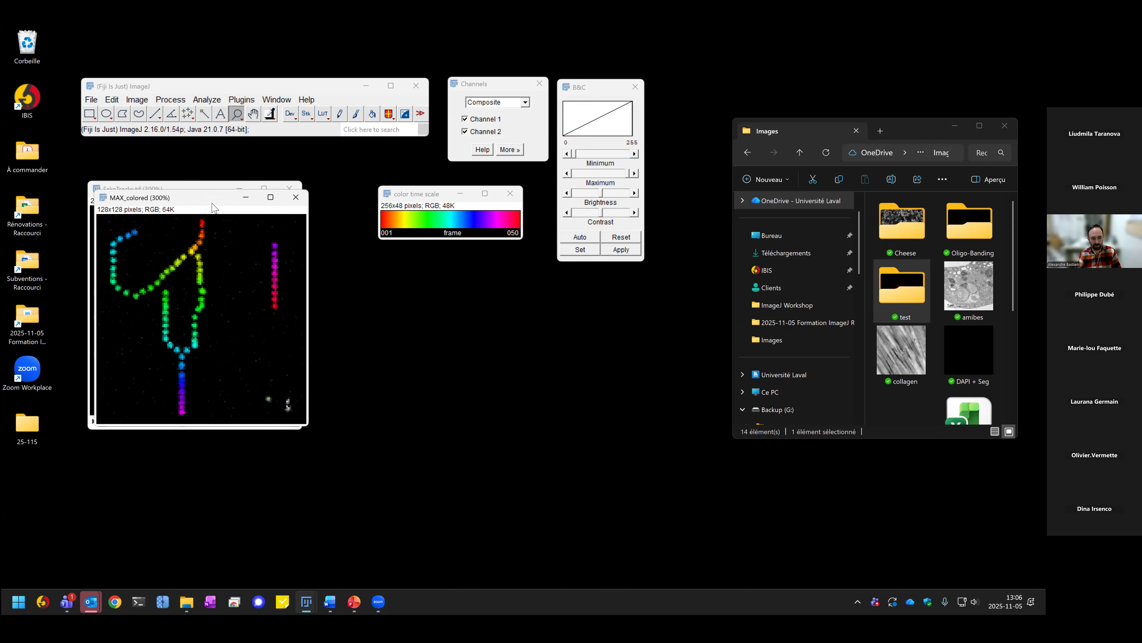
Step: Move the MAX_colored image aside, and close it, FakeTracks.tif and the color time scale image without saving
left_click_drag(209, 199, 442, 264)
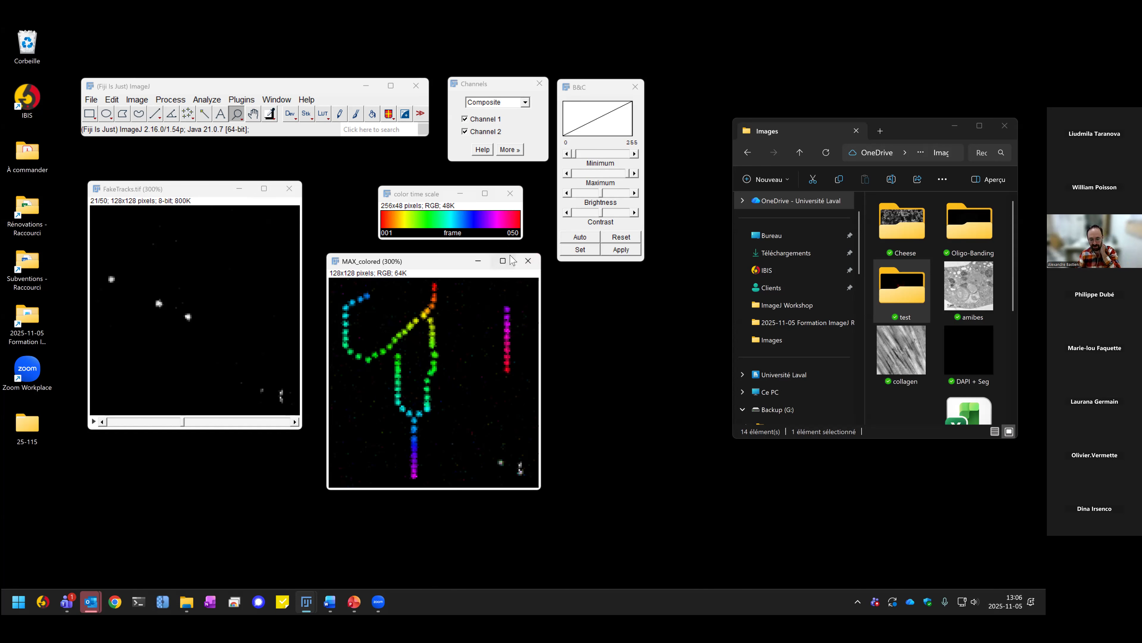
left_click(528, 261)
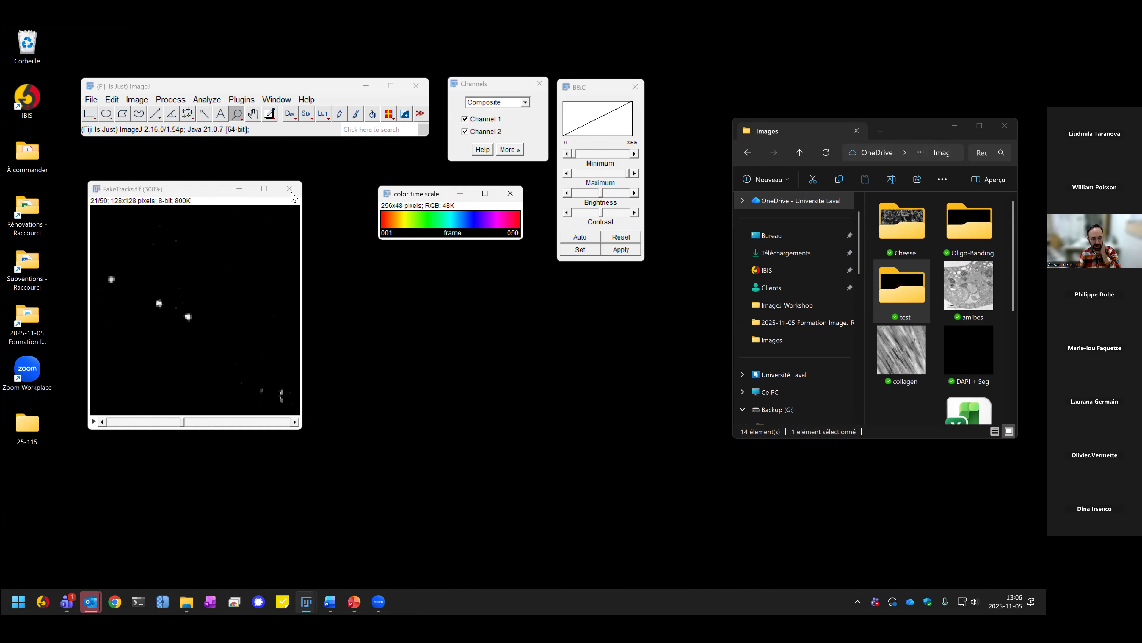
left_click(289, 188)
left_click(512, 206)
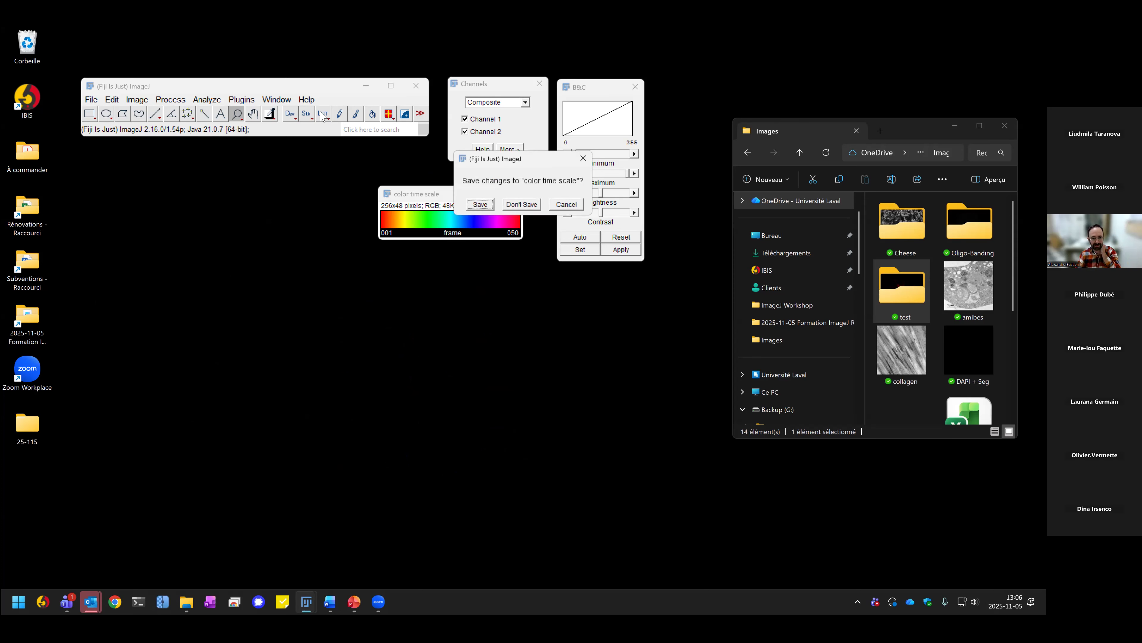
left_click(525, 206)
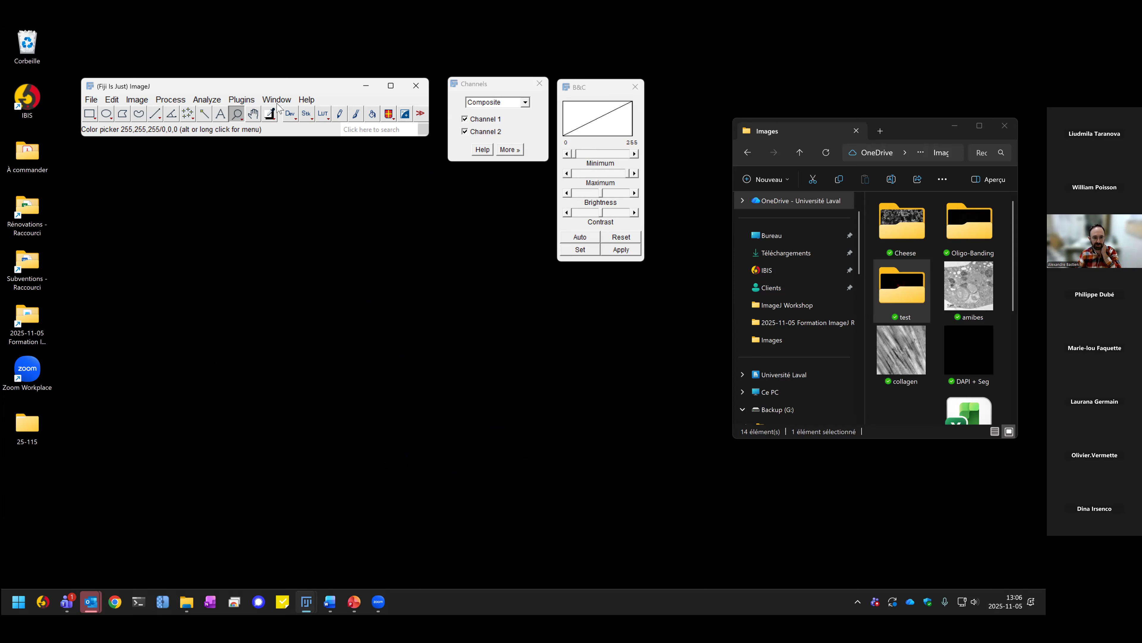
Step: Launch FigureJ and create a new figure 12 cm wide and 8 cm high with a 0.05 cm separator at 300 dpi
left_click(241, 100)
mouse_move(338, 342)
left_click(419, 346)
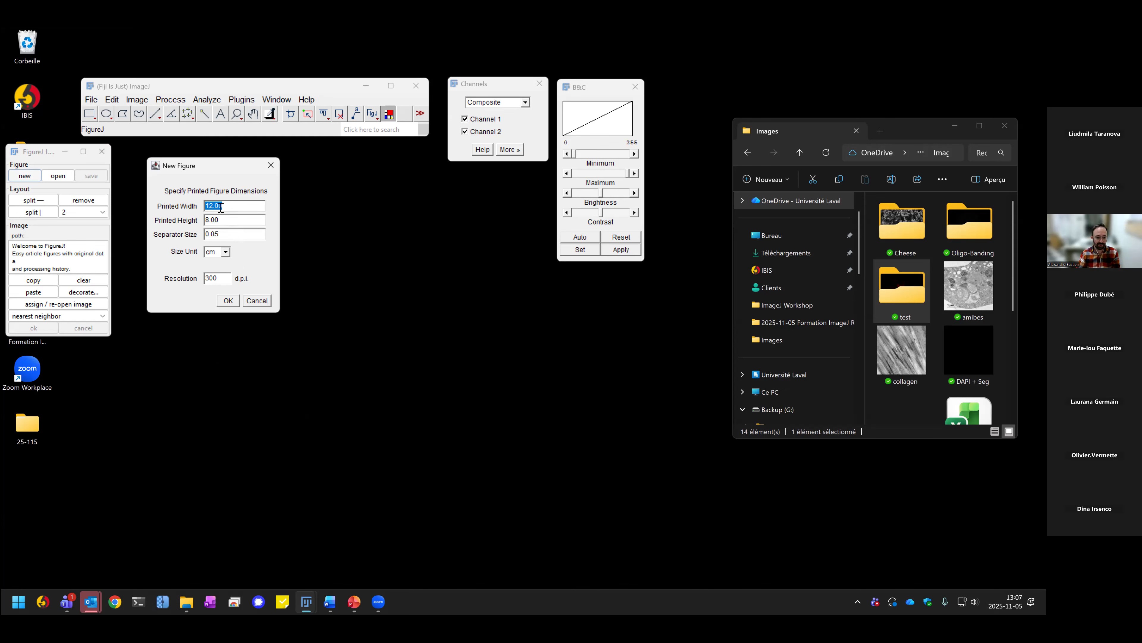
left_click(228, 301)
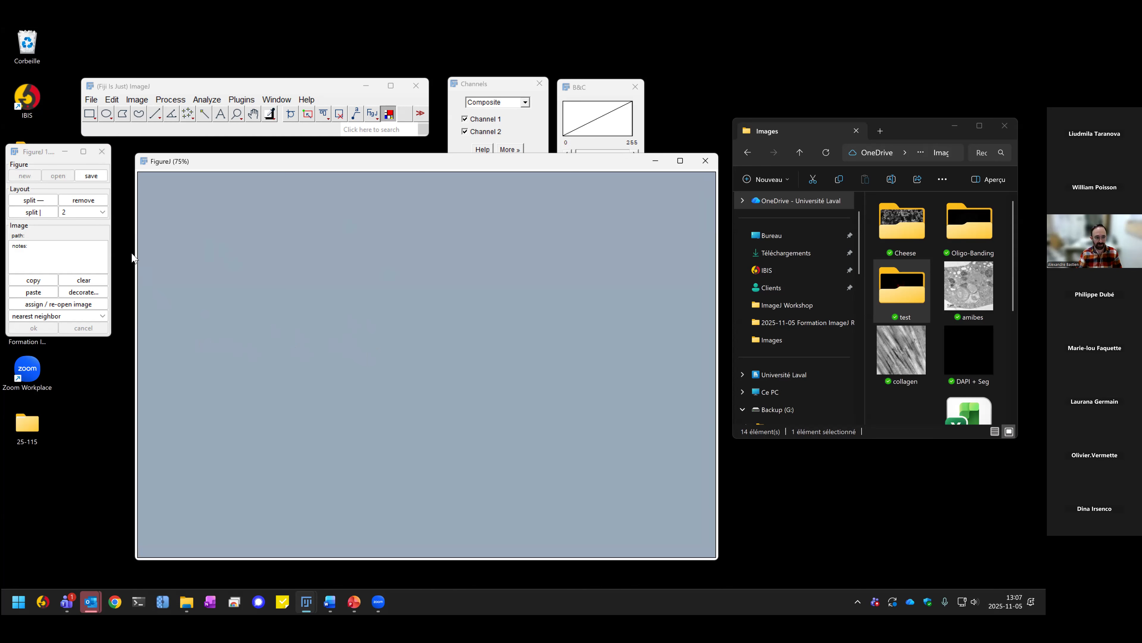
Step: Split the figure into two rows and divide the lower row into three side-by-side panels
left_click(41, 201)
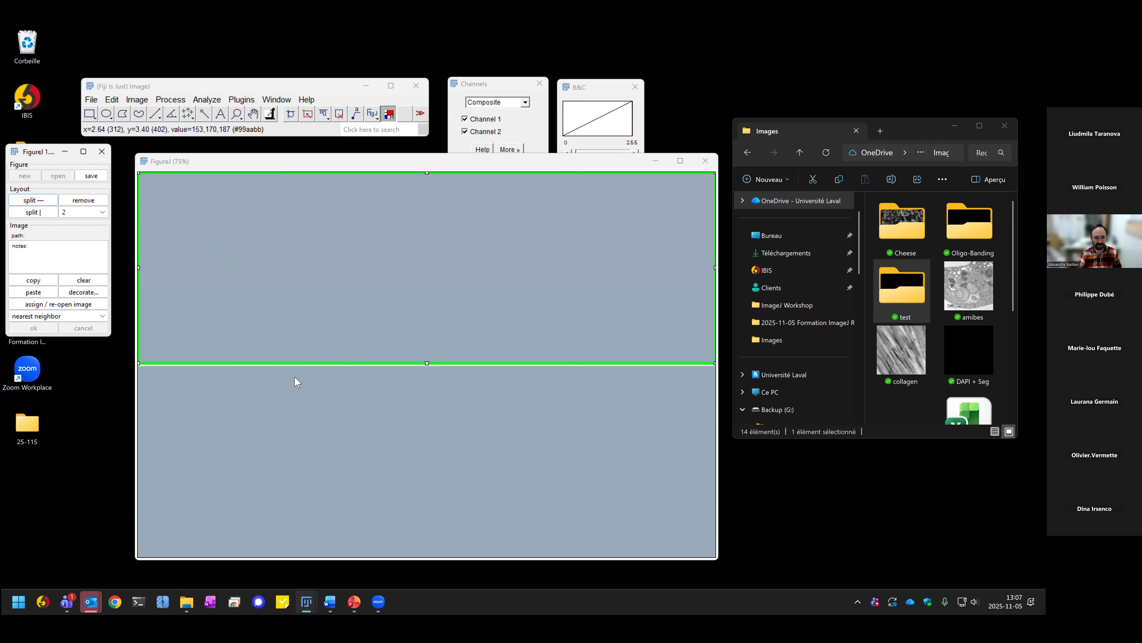
left_click(407, 447)
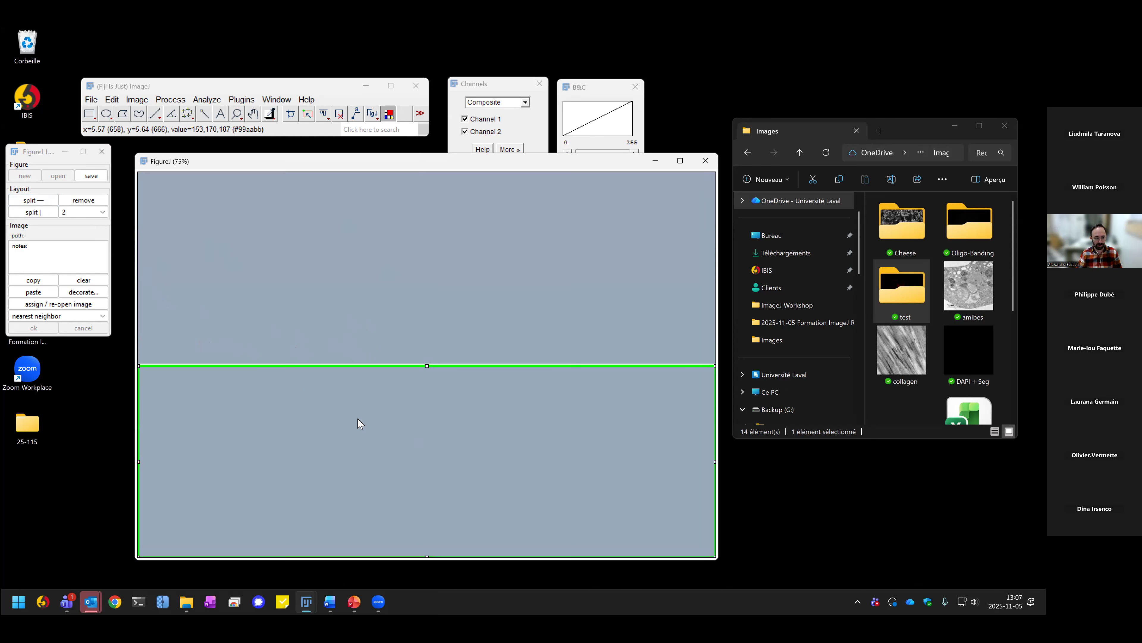
left_click(82, 212)
left_click(81, 239)
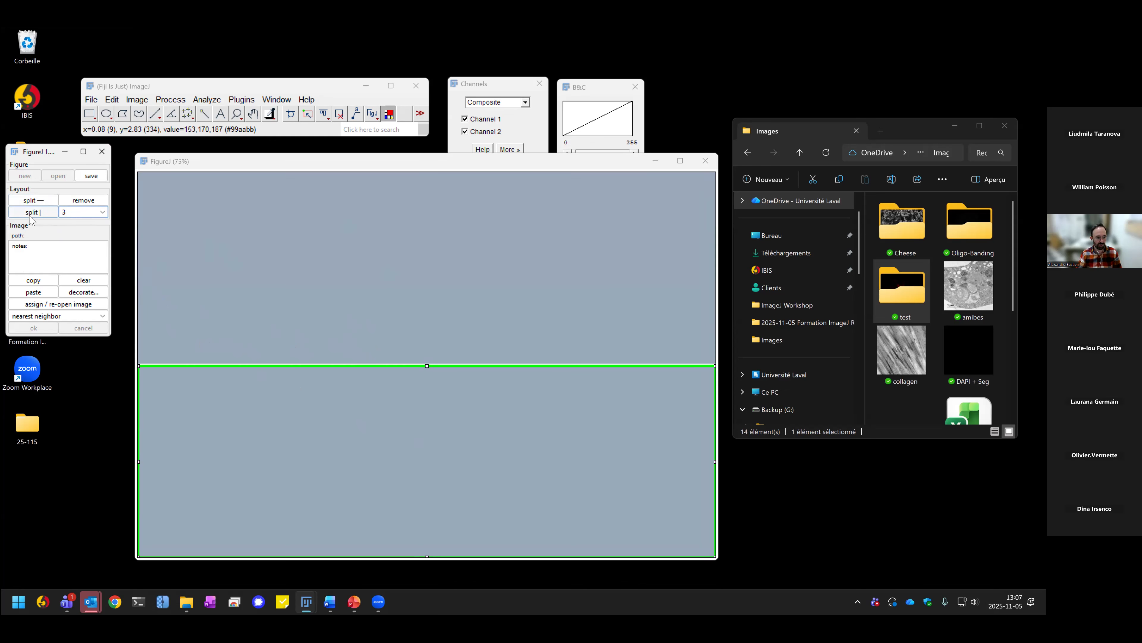
left_click(41, 212)
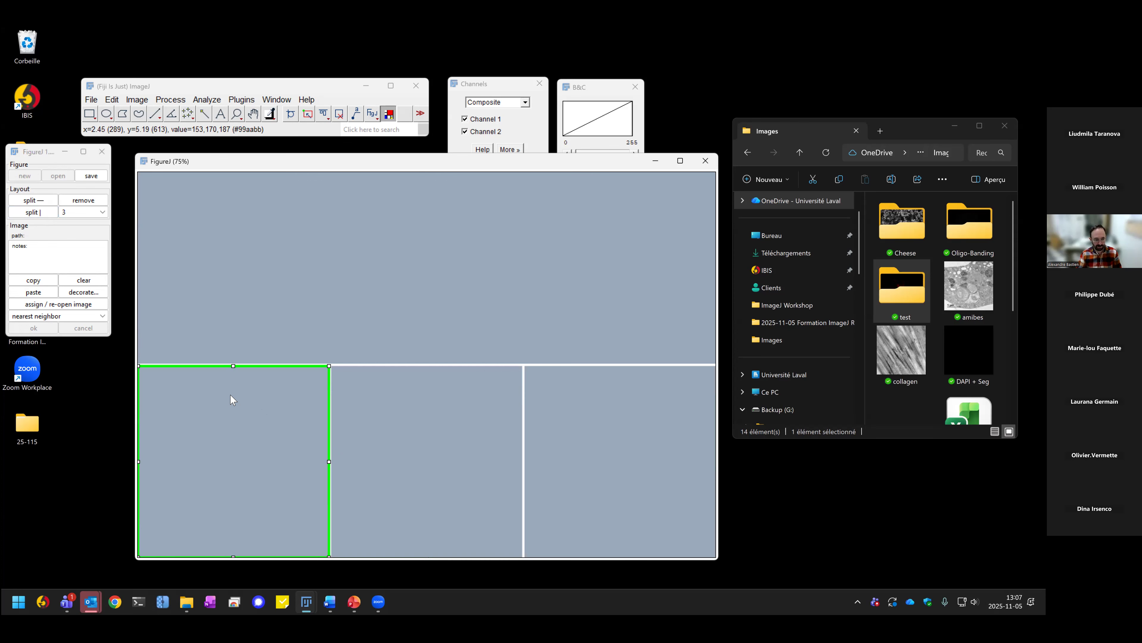
Step: Fill the first lower panel with a crop from the lower-right part of the collagen image and dismiss the console
left_click(69, 306)
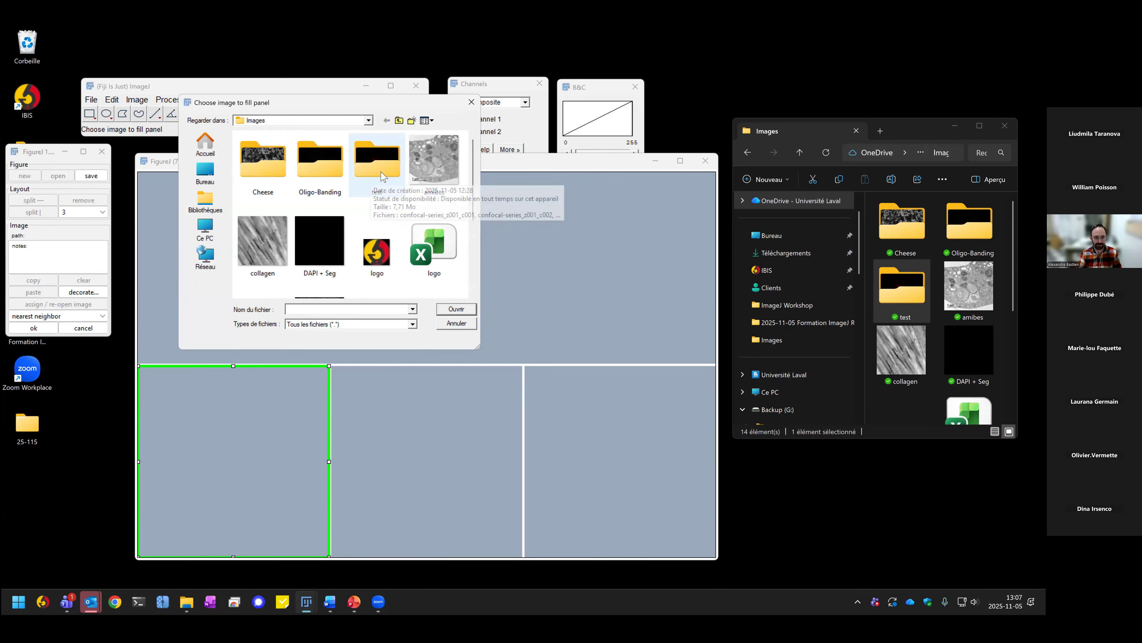
left_click(264, 256)
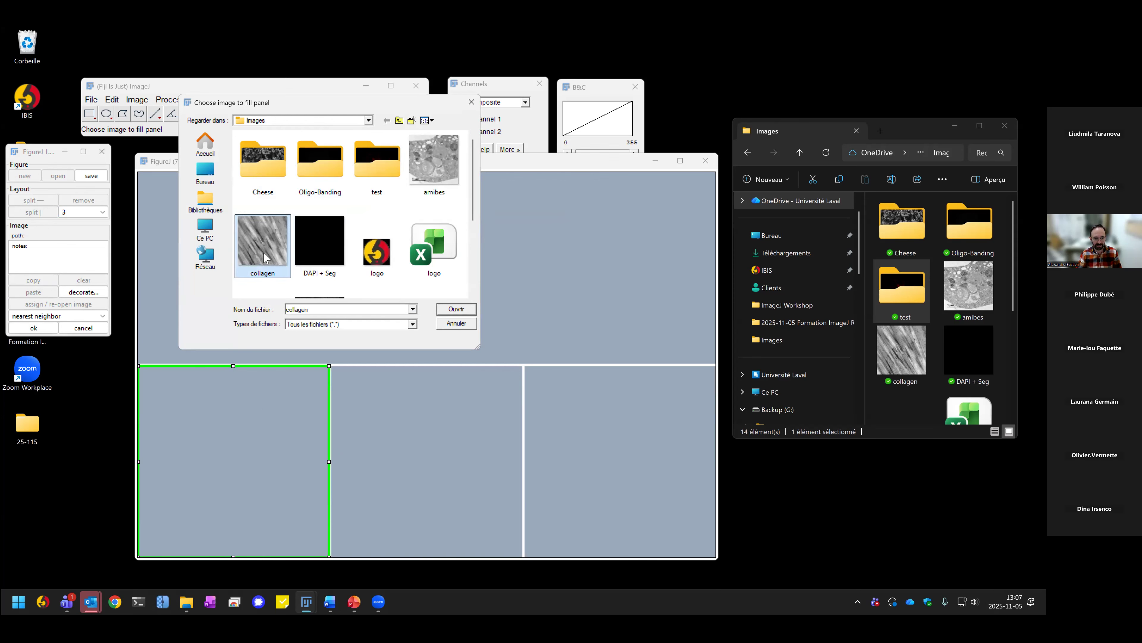
double_click(263, 252)
left_click_drag(333, 365, 440, 404)
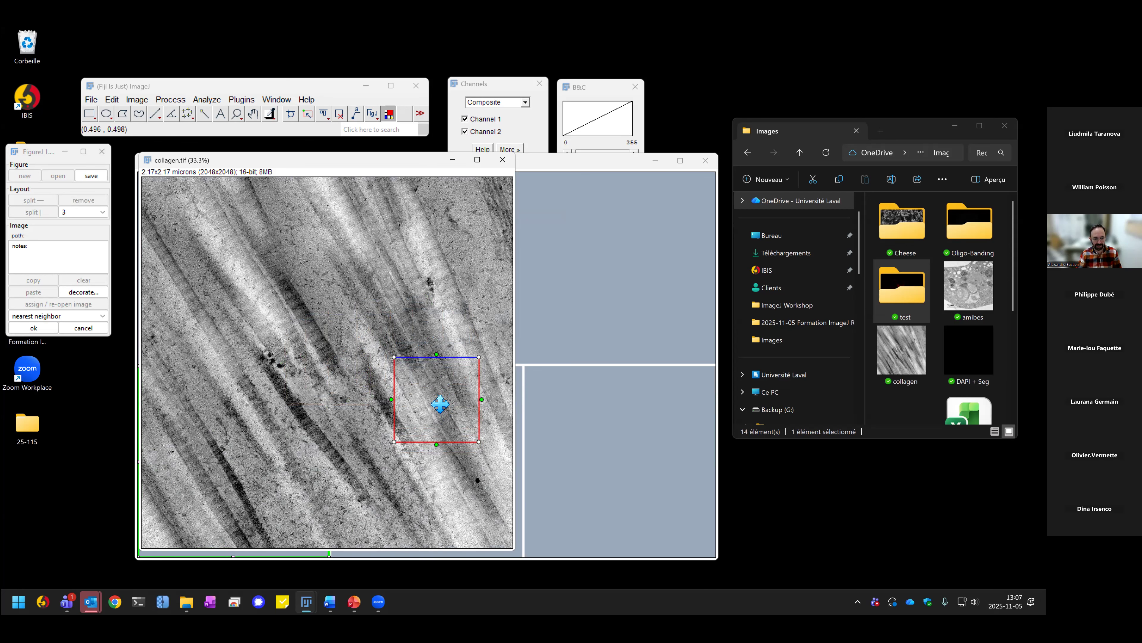
double_click(433, 402)
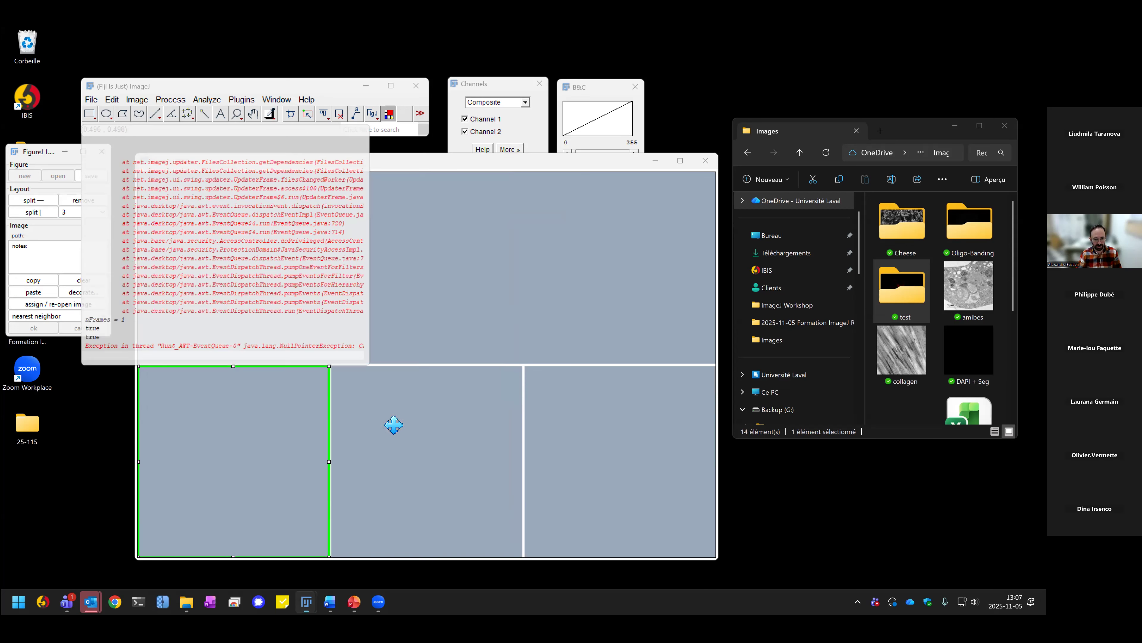
left_click(370, 129)
Step: Assign the amibes image to the middle lower panel, cropped around the concentric membrane structure
left_click(414, 440)
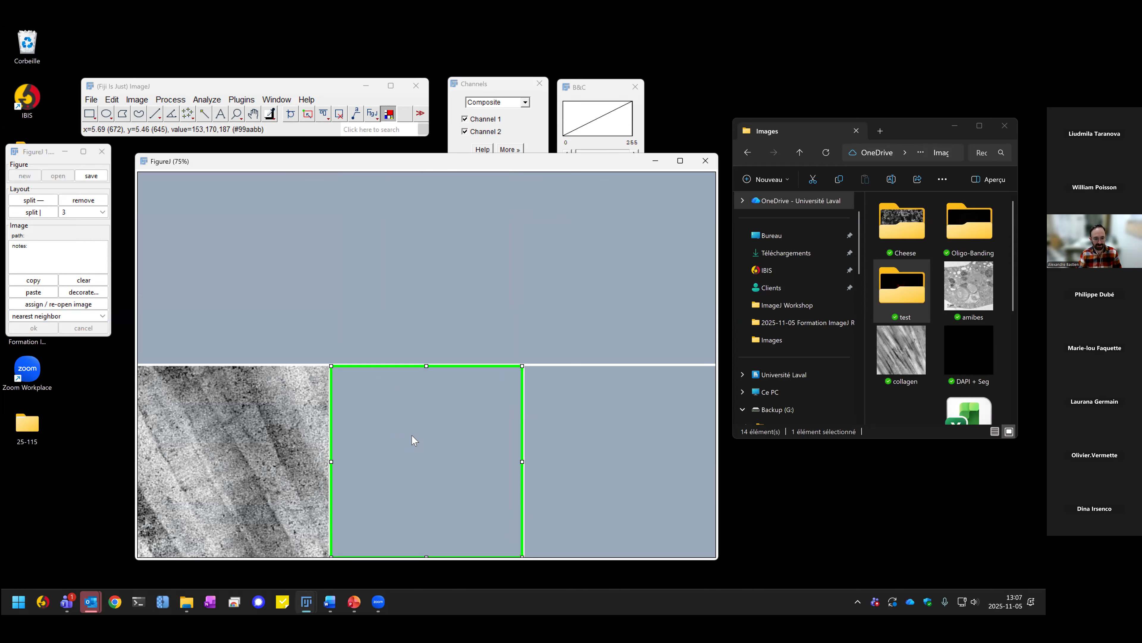
left_click(67, 308)
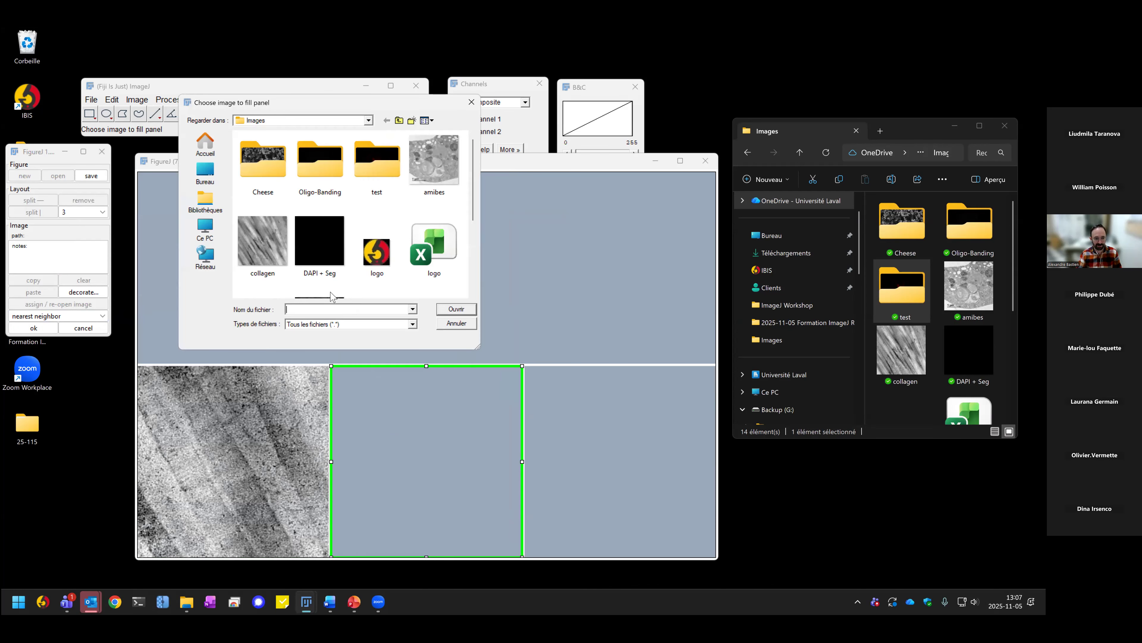
left_click(433, 162)
left_click(456, 308)
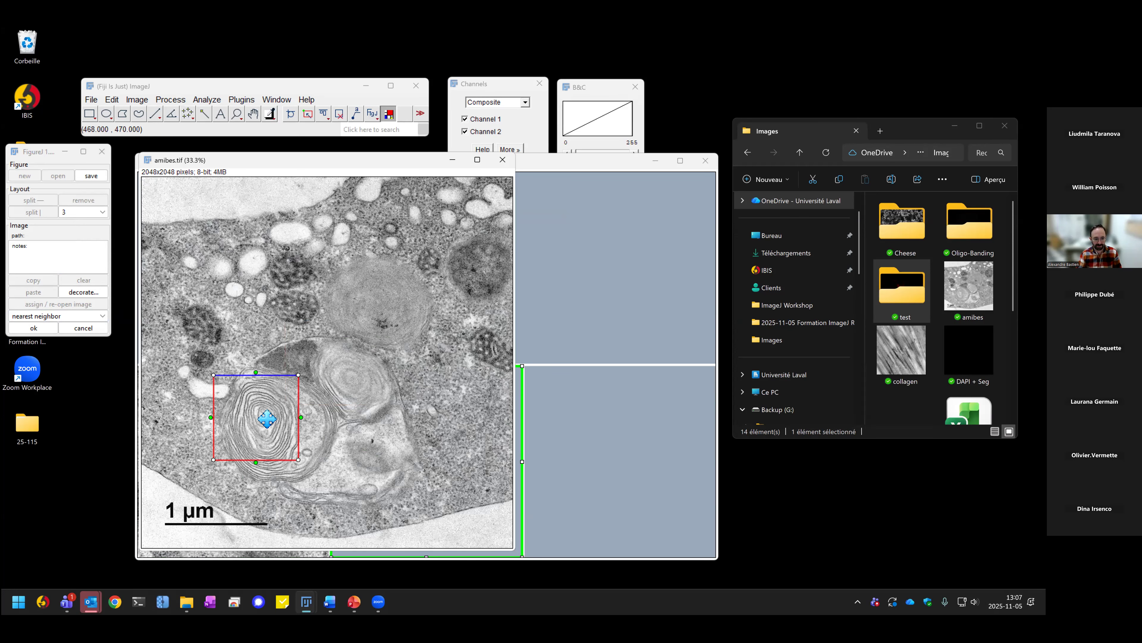
double_click(297, 432)
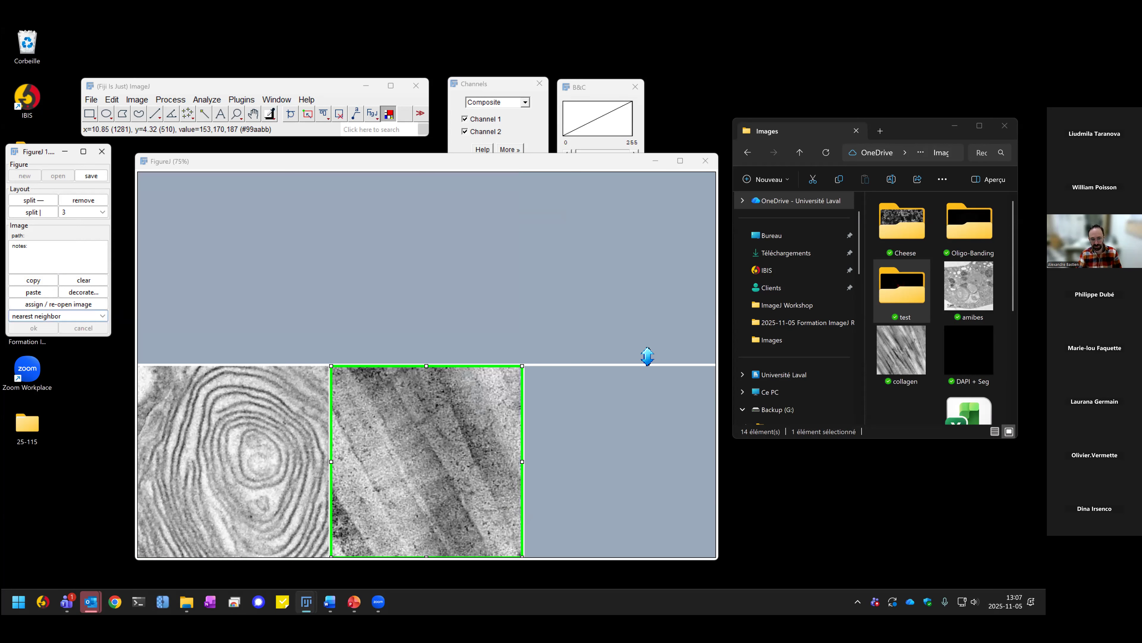
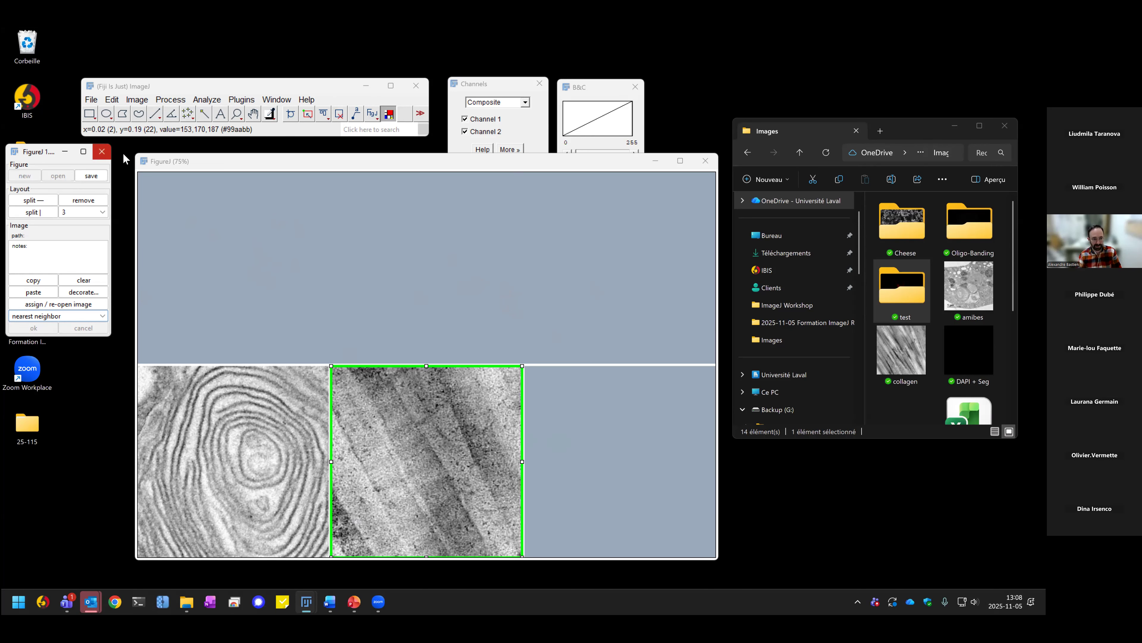
Step: Close FigureJ together with its unfinished figure
left_click(102, 151)
left_click(544, 213)
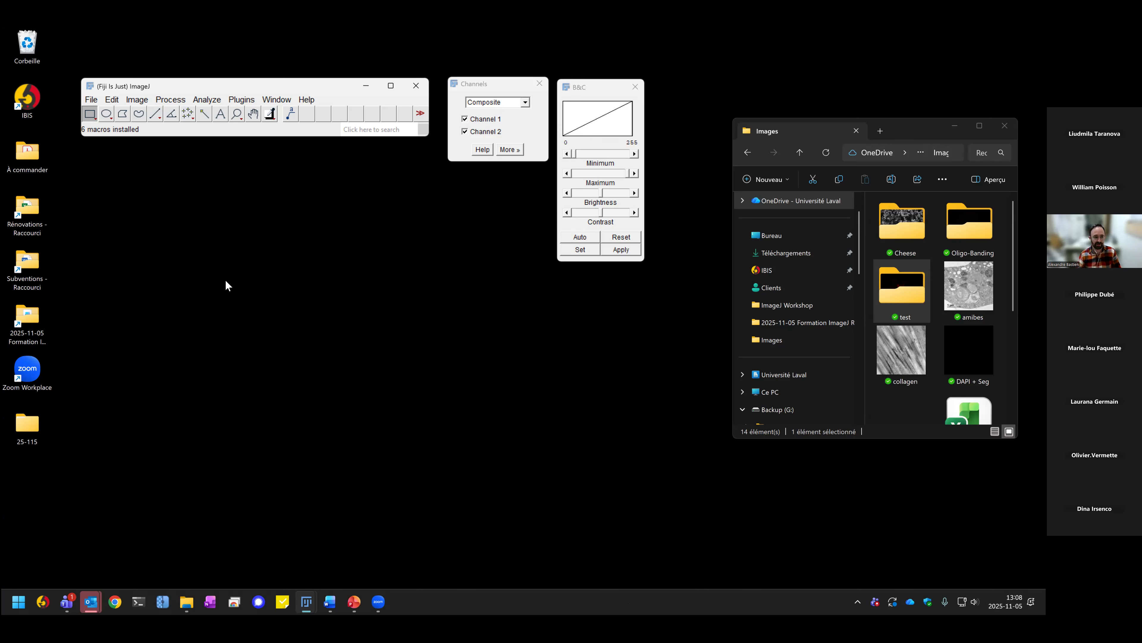
Step: Open the Blobs sample image and place it just below the main ImageJ window
left_click(91, 99)
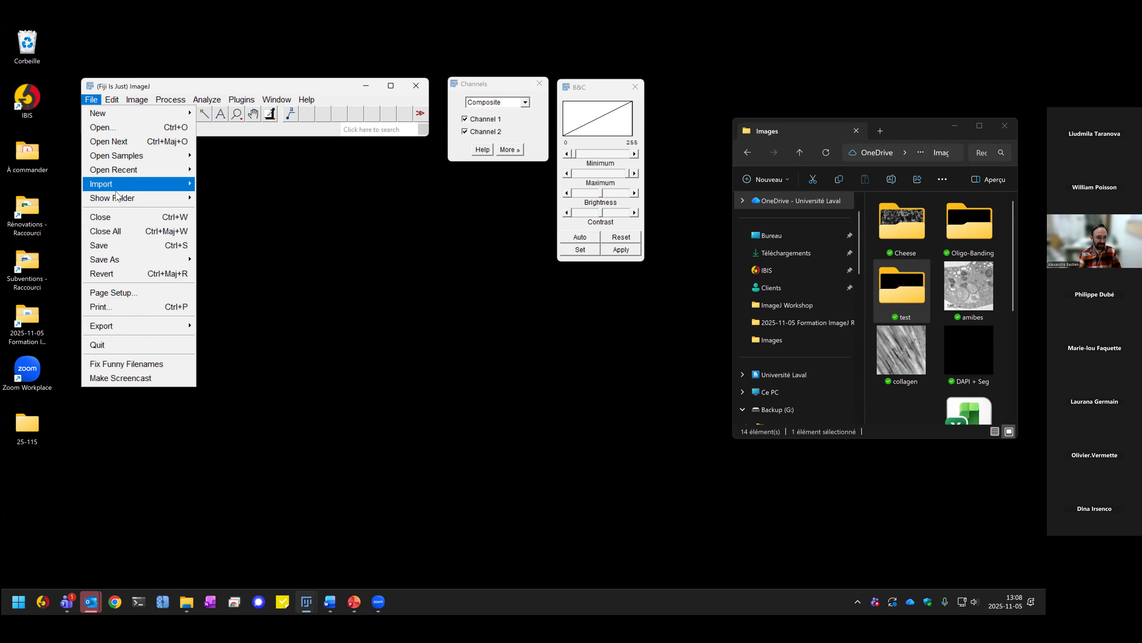
mouse_move(130, 160)
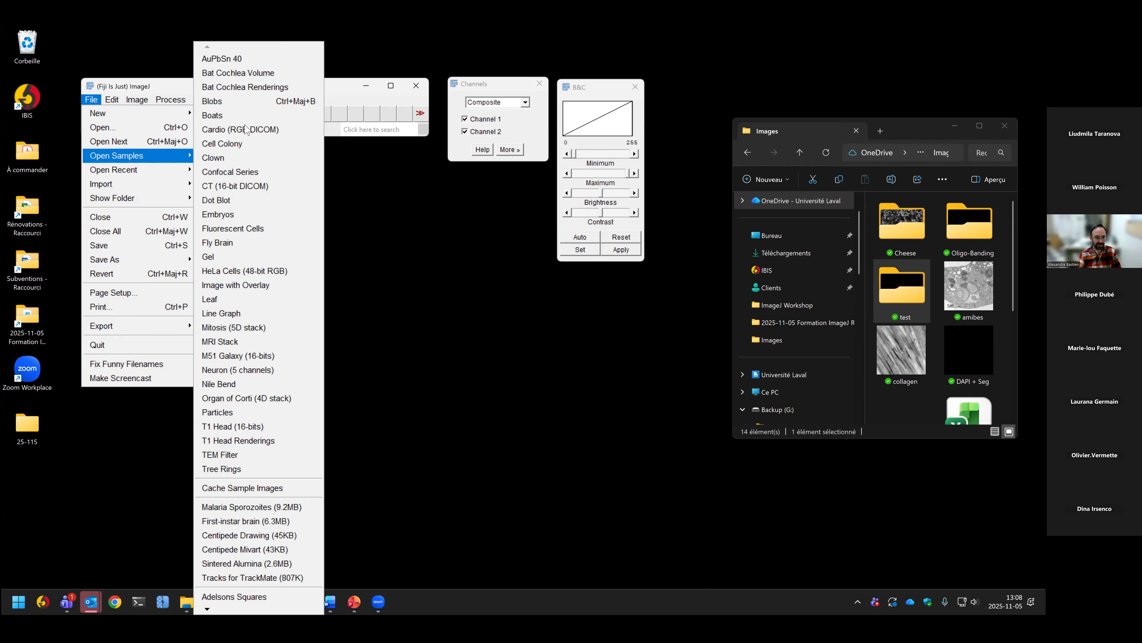
left_click(225, 106)
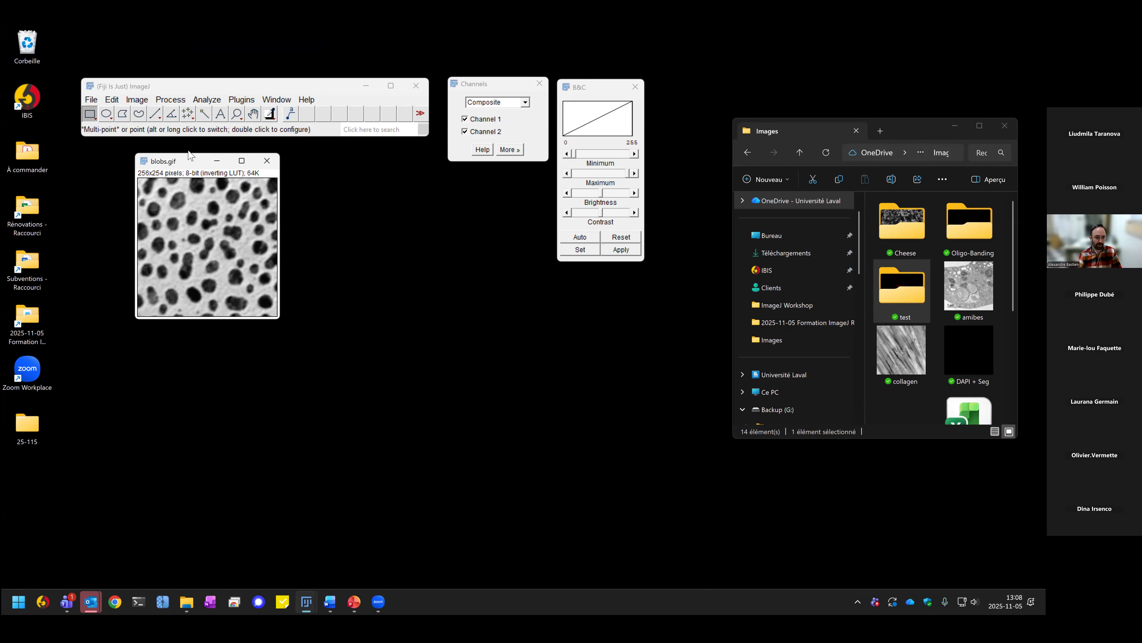
left_click_drag(193, 166, 157, 194)
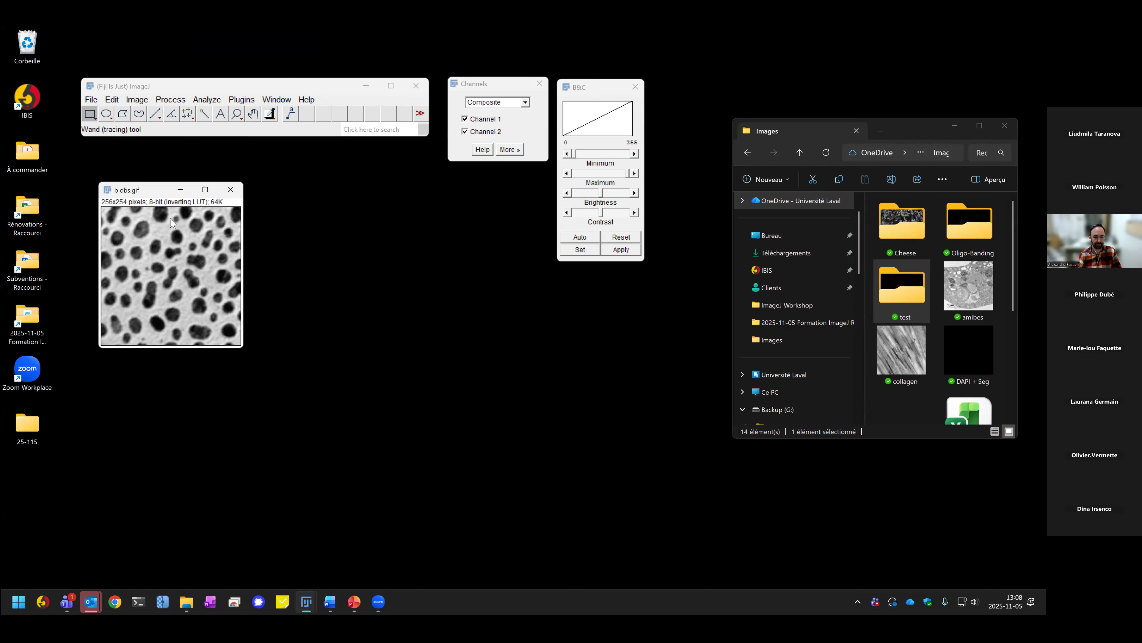
Step: Restore the startup tools in the ImageJ toolbar
left_click(286, 86)
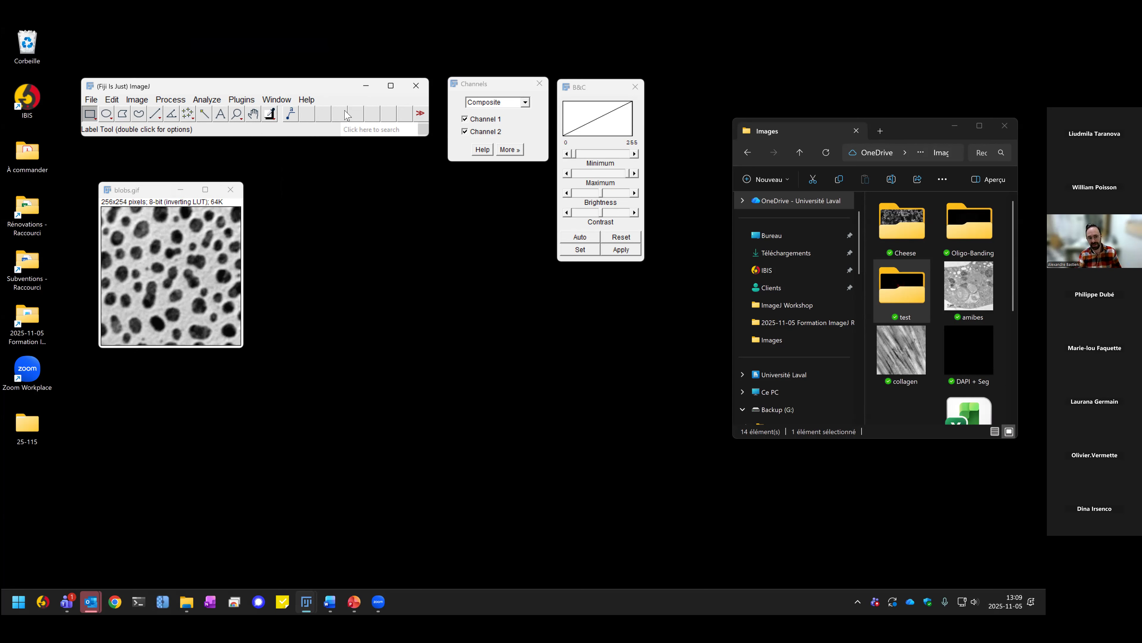
left_click(420, 116)
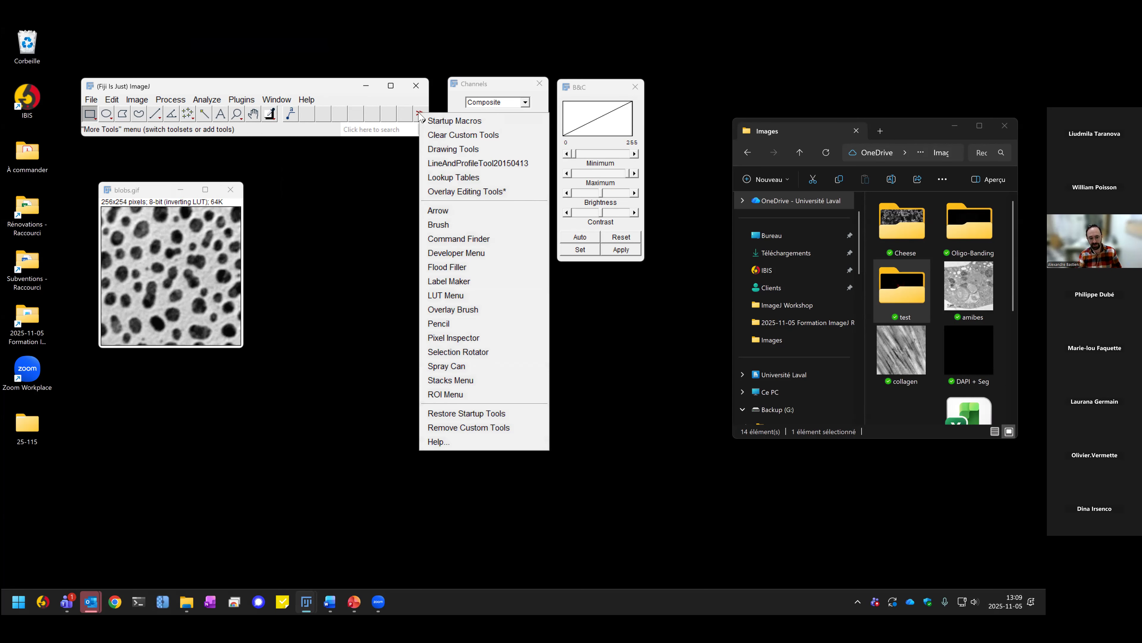
left_click(457, 414)
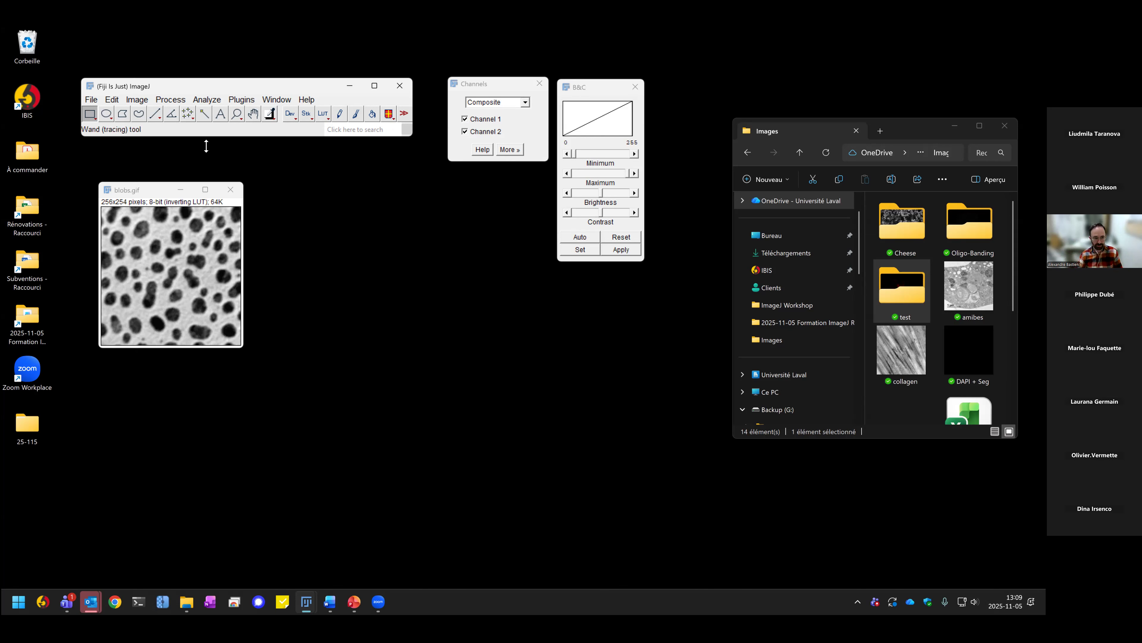
Step: Enlarge blobs.gif to 150% with the magnifying glass and reposition its window
left_click(237, 115)
left_click(165, 296)
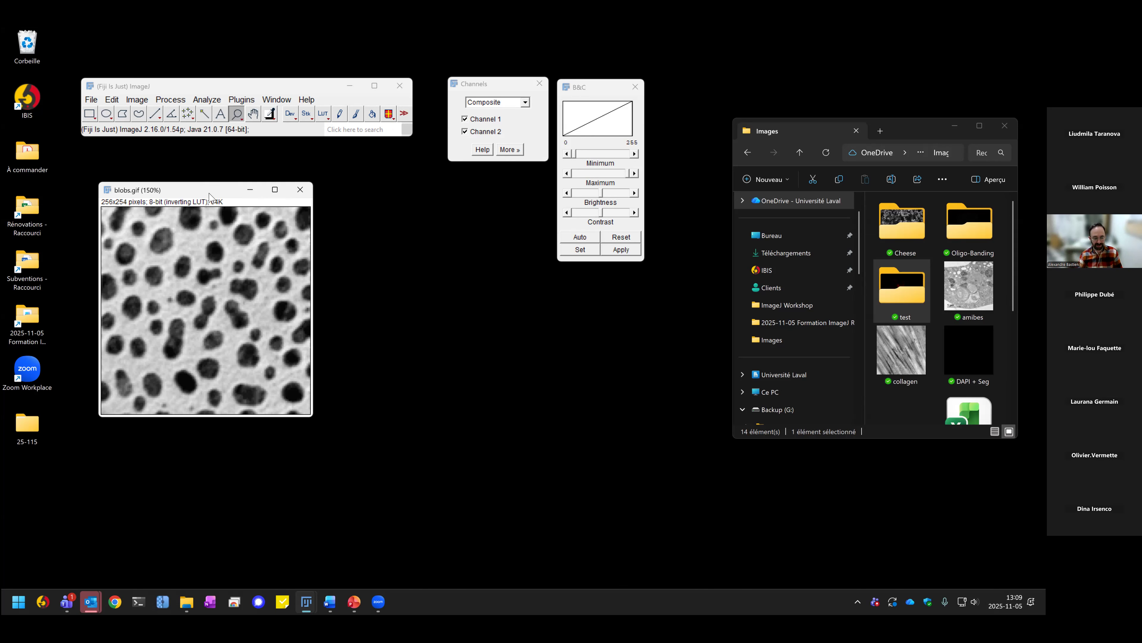
left_click_drag(210, 193, 176, 180)
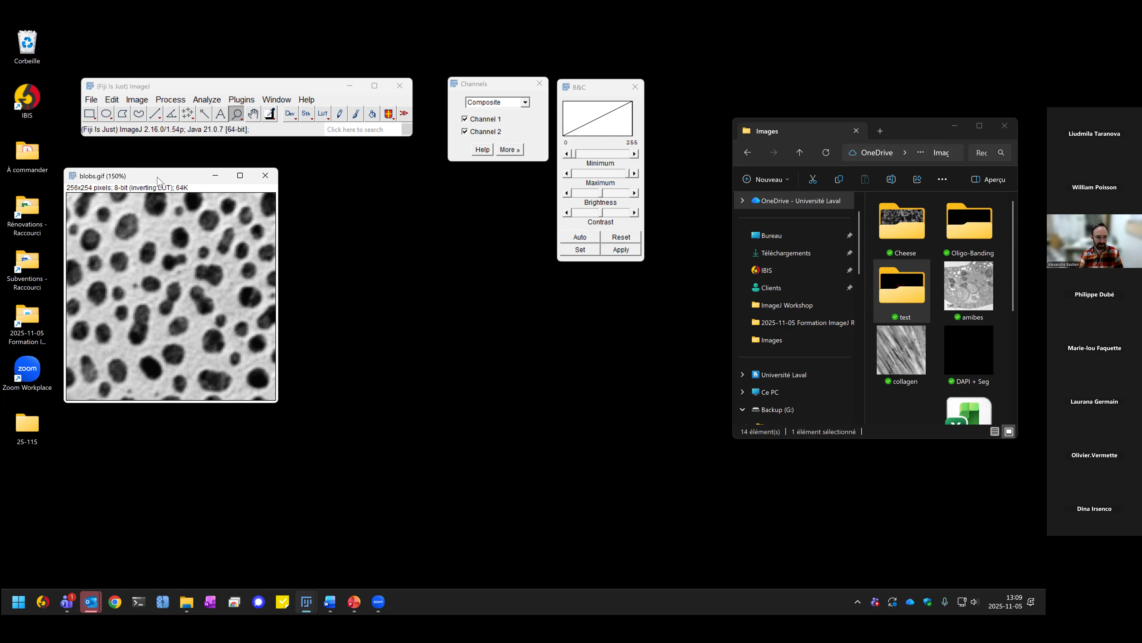
Step: Threshold blobs.gif with the Default method, apply it to convert the image to a binary mask, and close the threshold settings
left_click(127, 100)
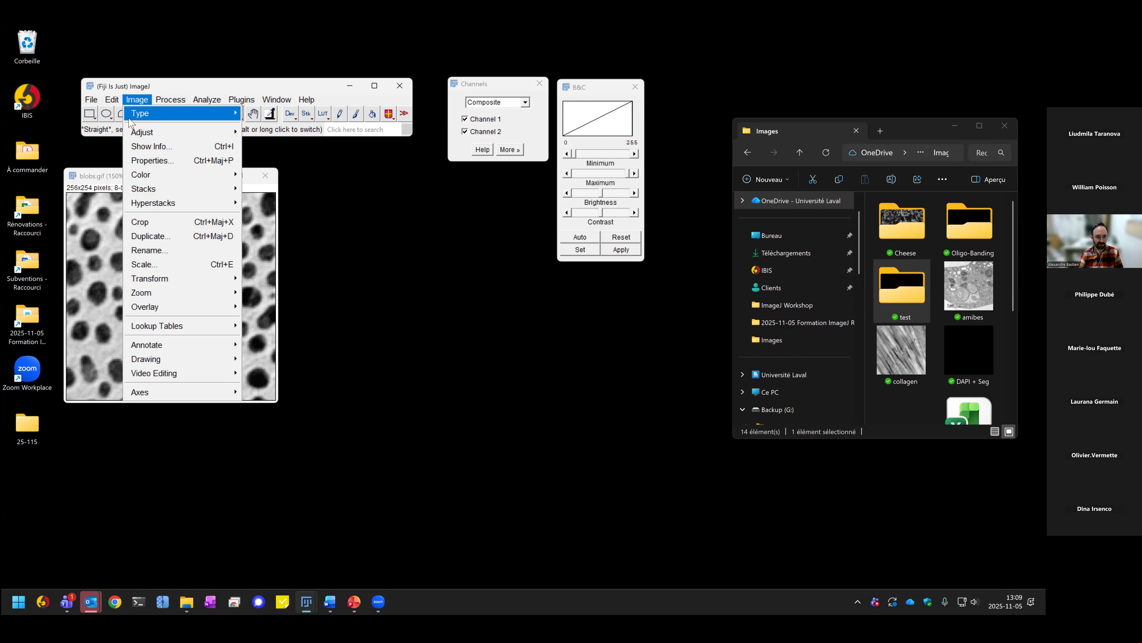
mouse_move(237, 132)
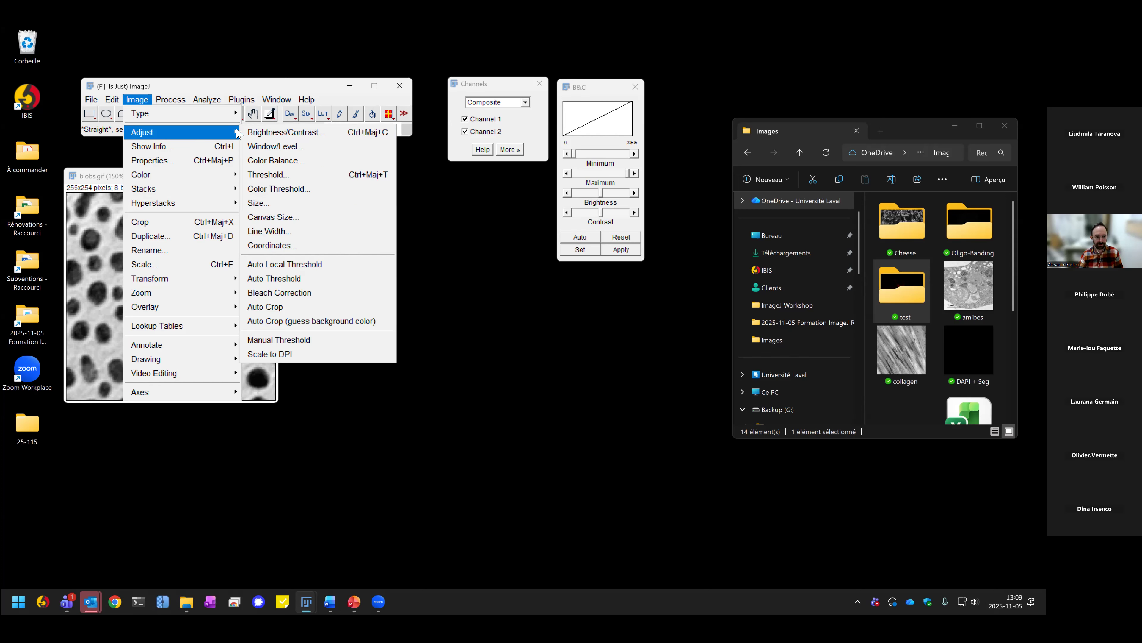
left_click(267, 176)
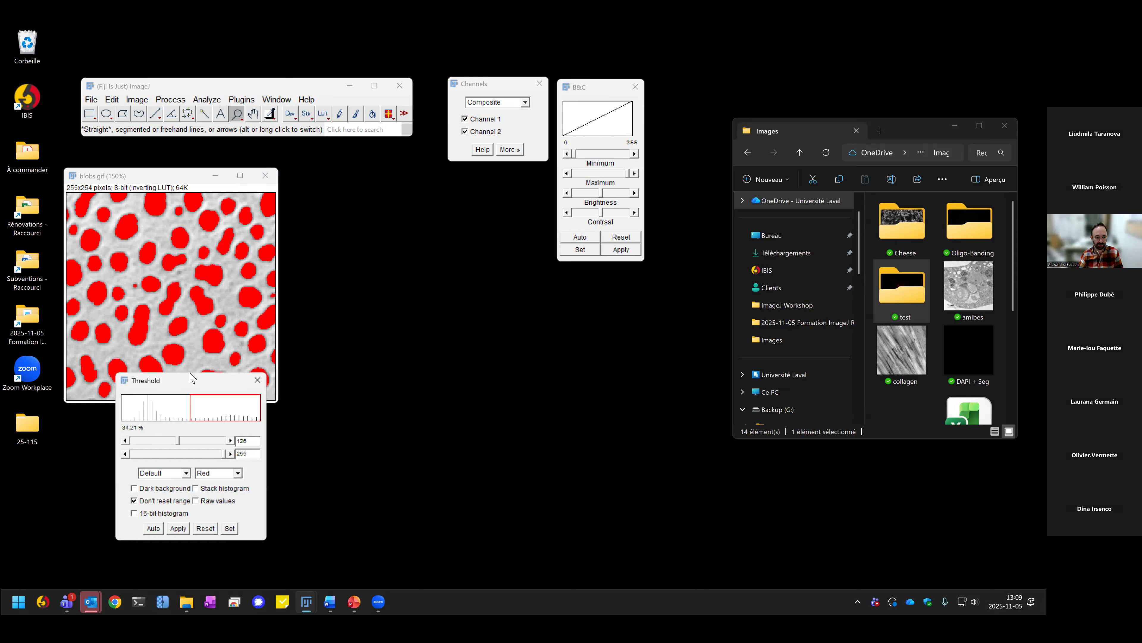
left_click_drag(188, 385, 385, 394)
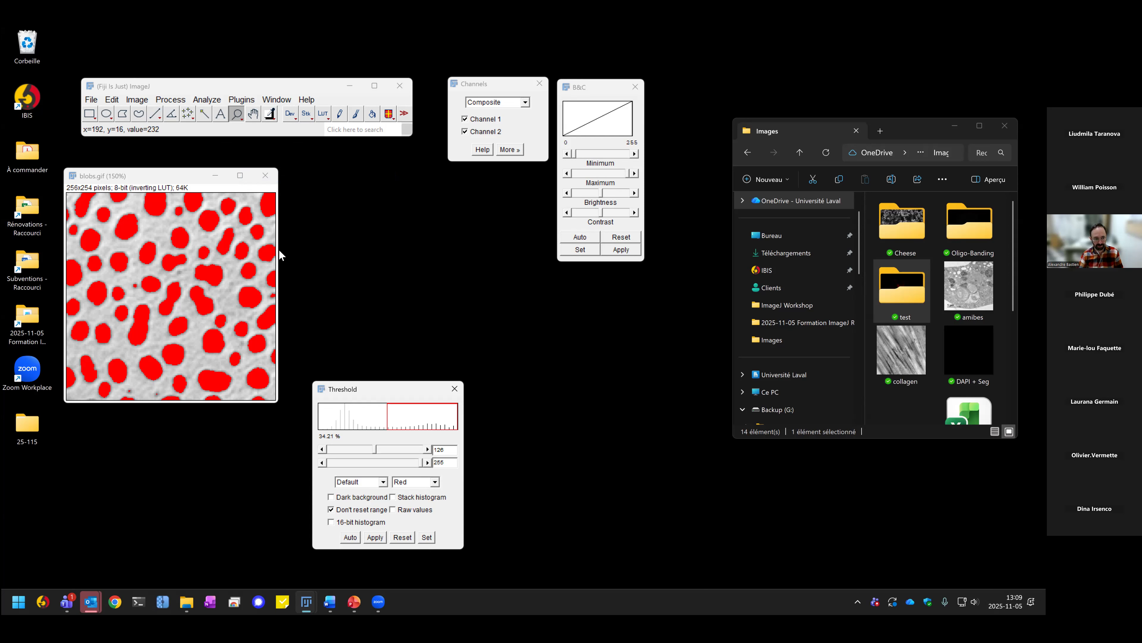
left_click(374, 538)
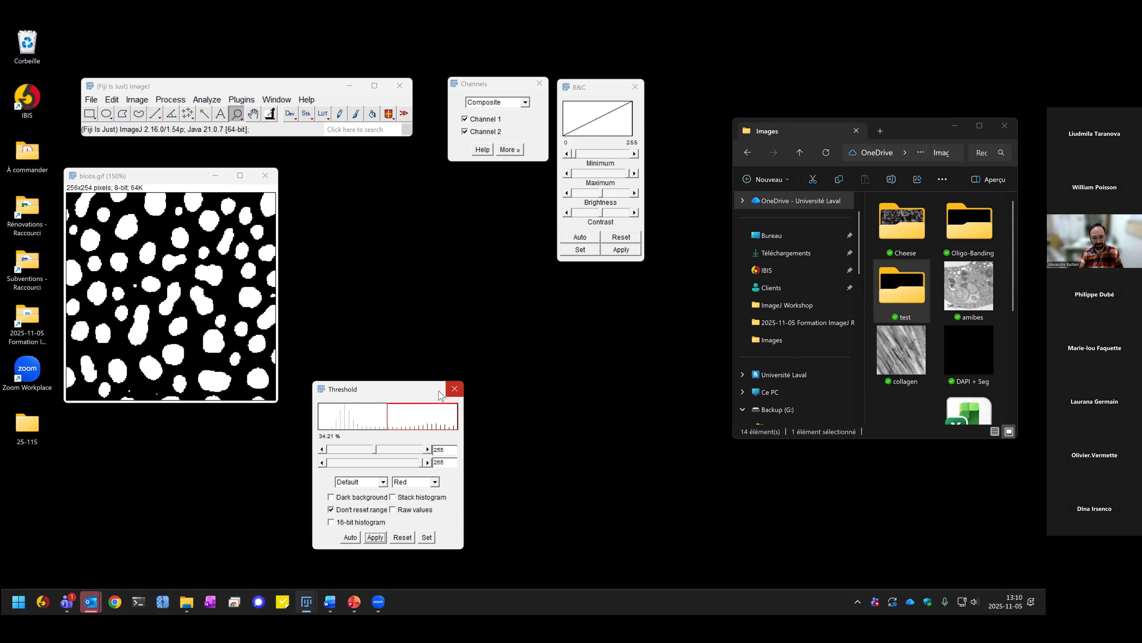
left_click(454, 390)
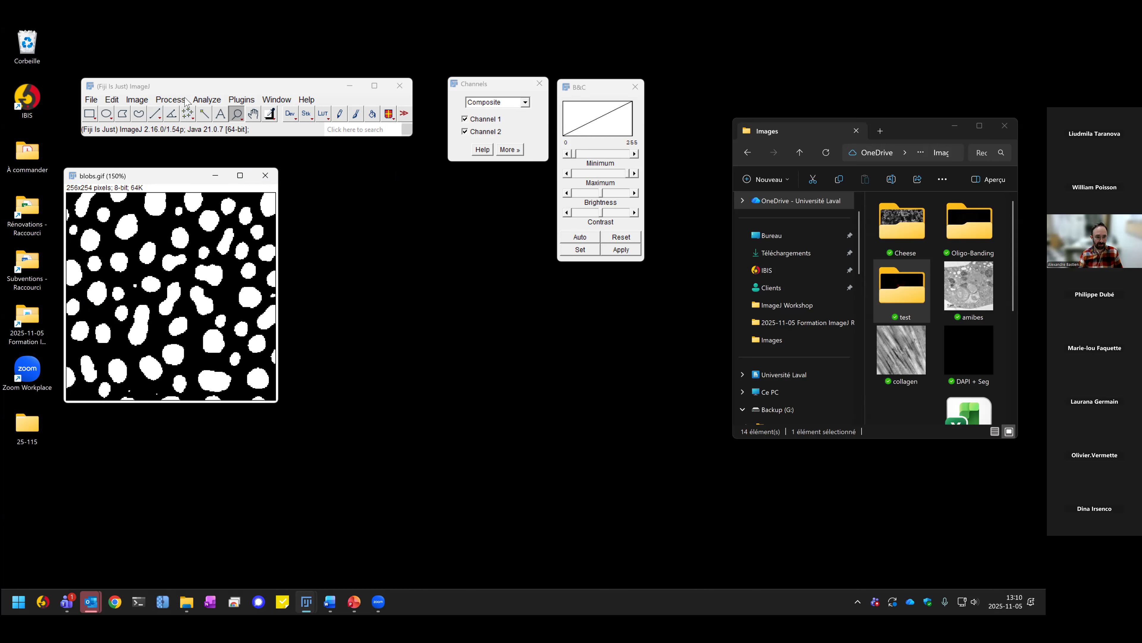
left_click(206, 99)
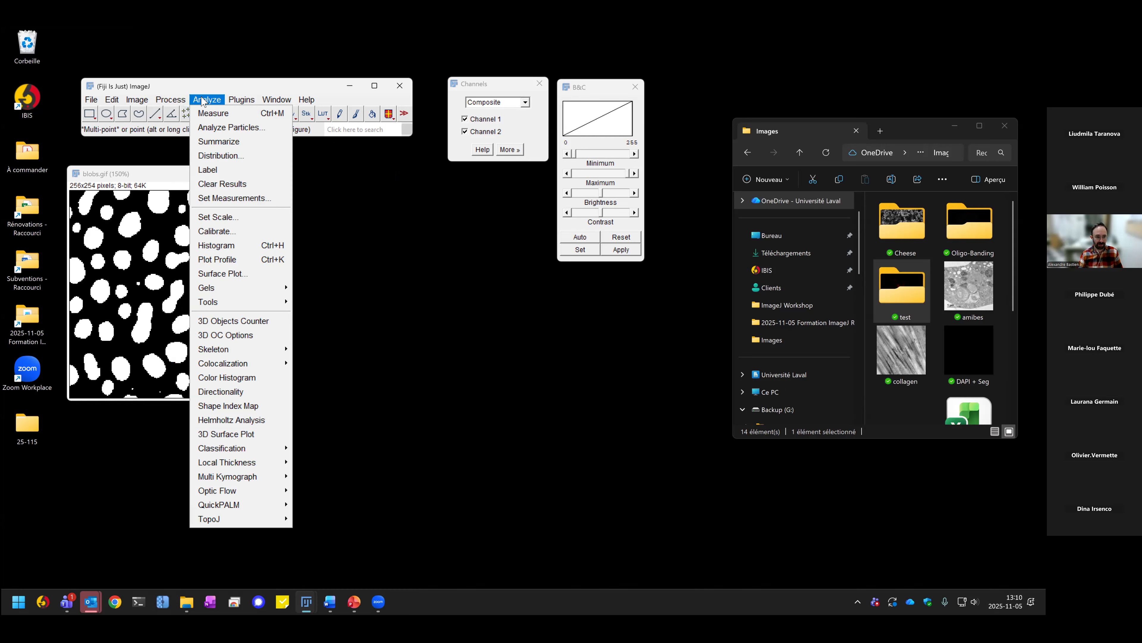
left_click(216, 131)
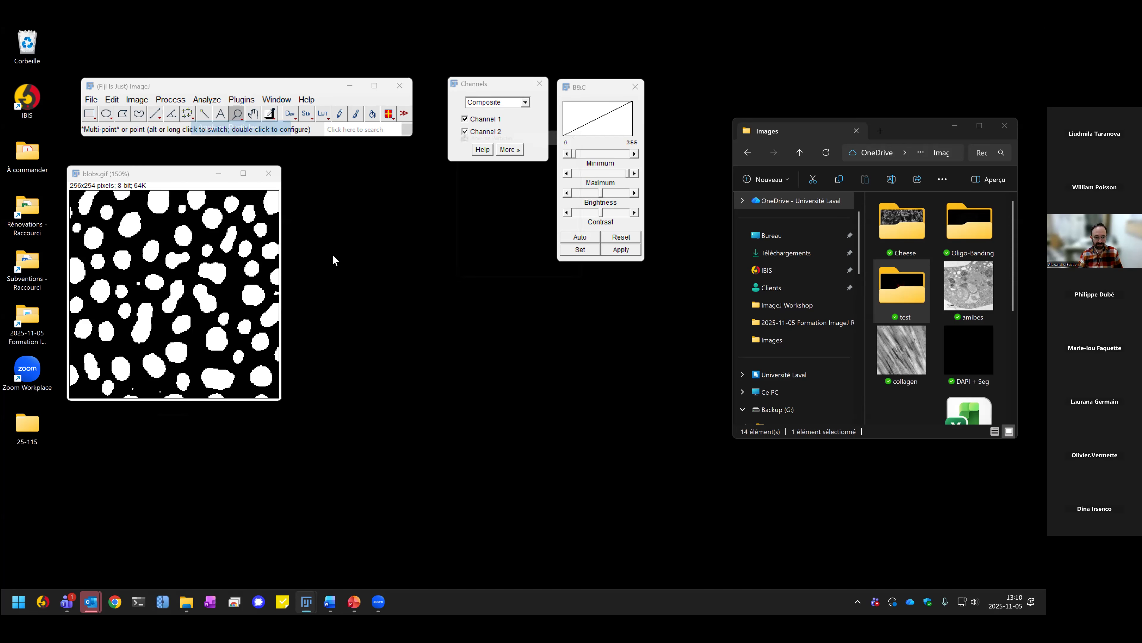
left_click_drag(519, 137, 377, 240)
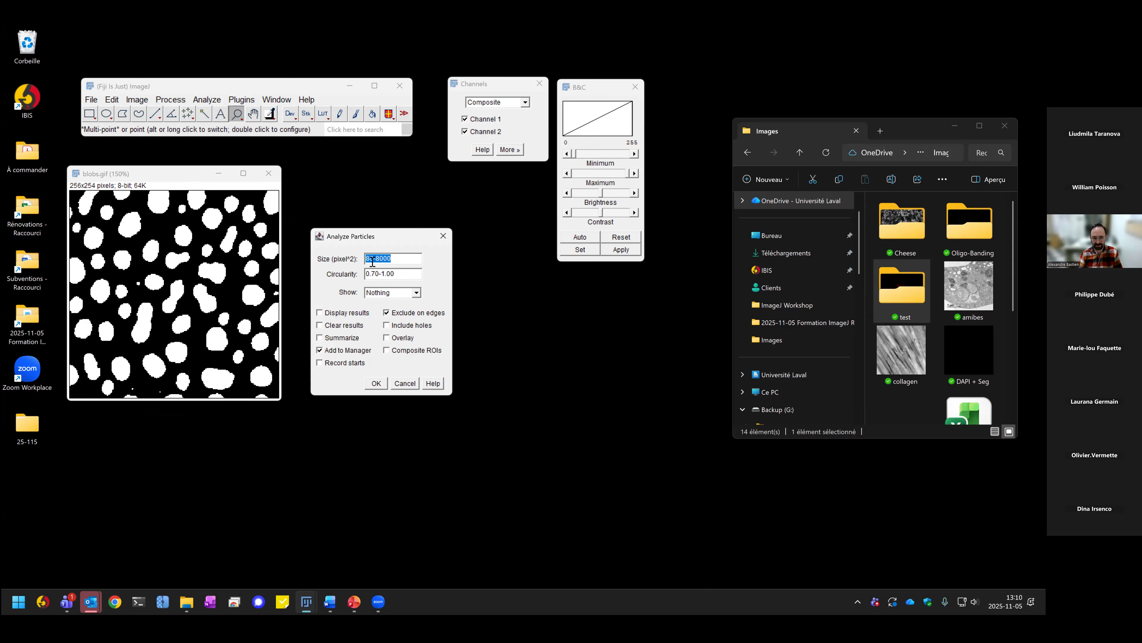
left_click_drag(397, 274, 362, 274)
left_click(405, 383)
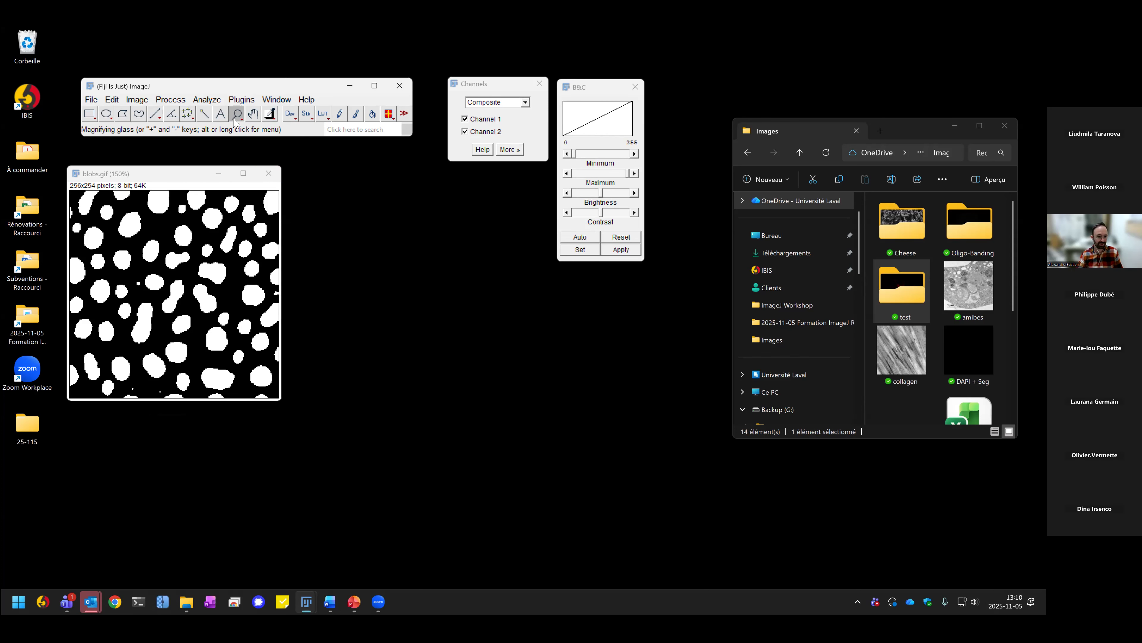
Step: Draw an oval of about 32 square pixels around the tiny speck near the image centre, measure it, and discard the result
left_click(188, 293)
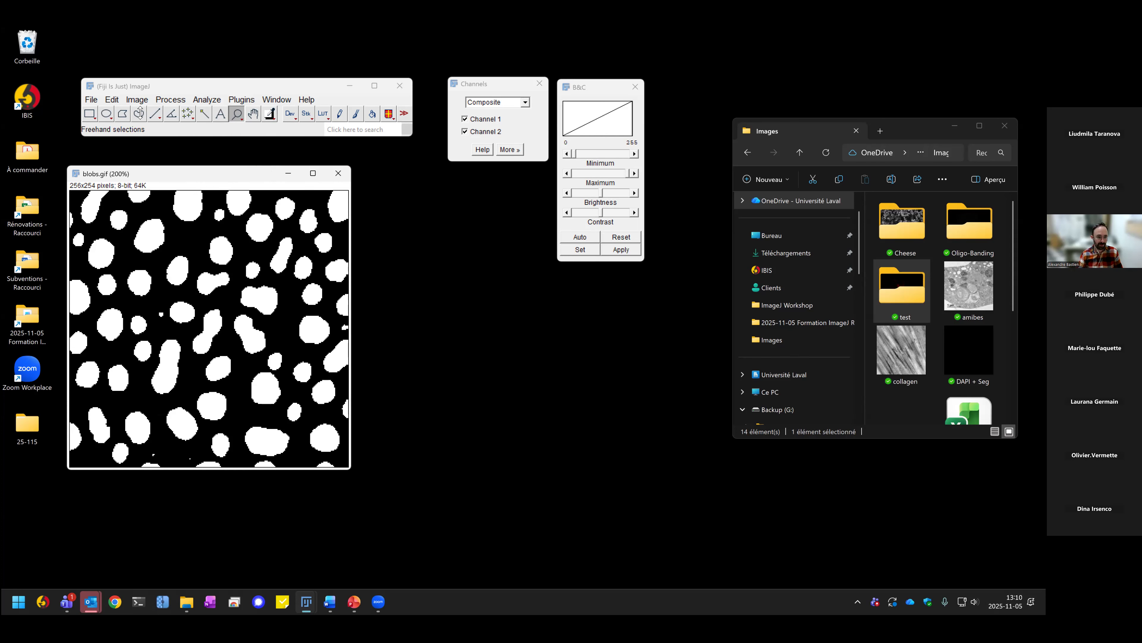
left_click(107, 114)
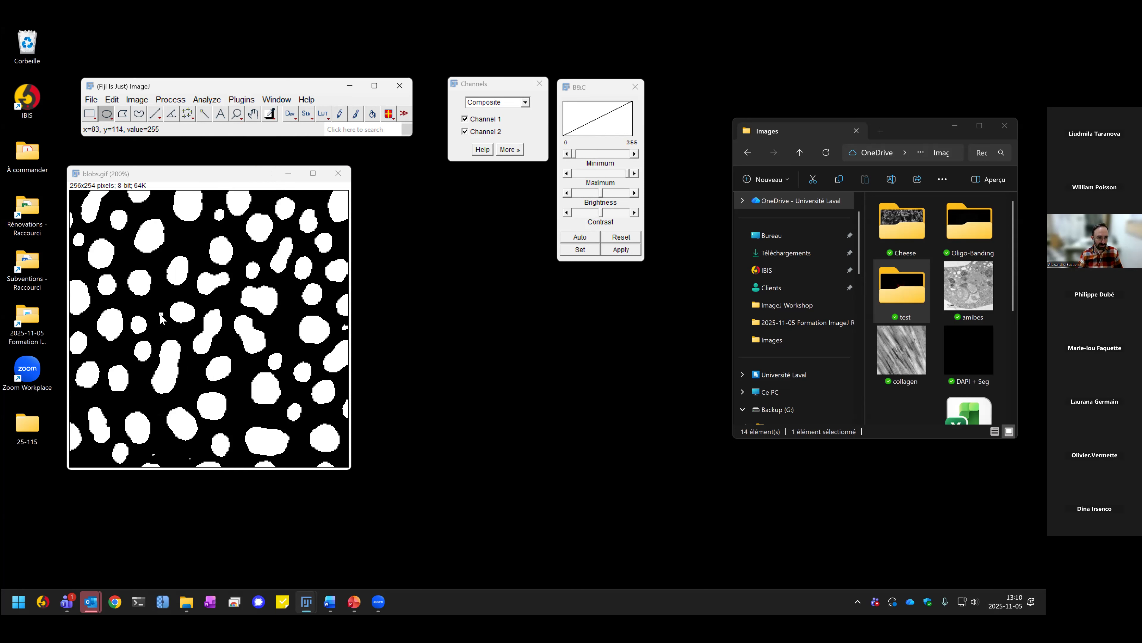
left_click_drag(158, 312, 161, 316)
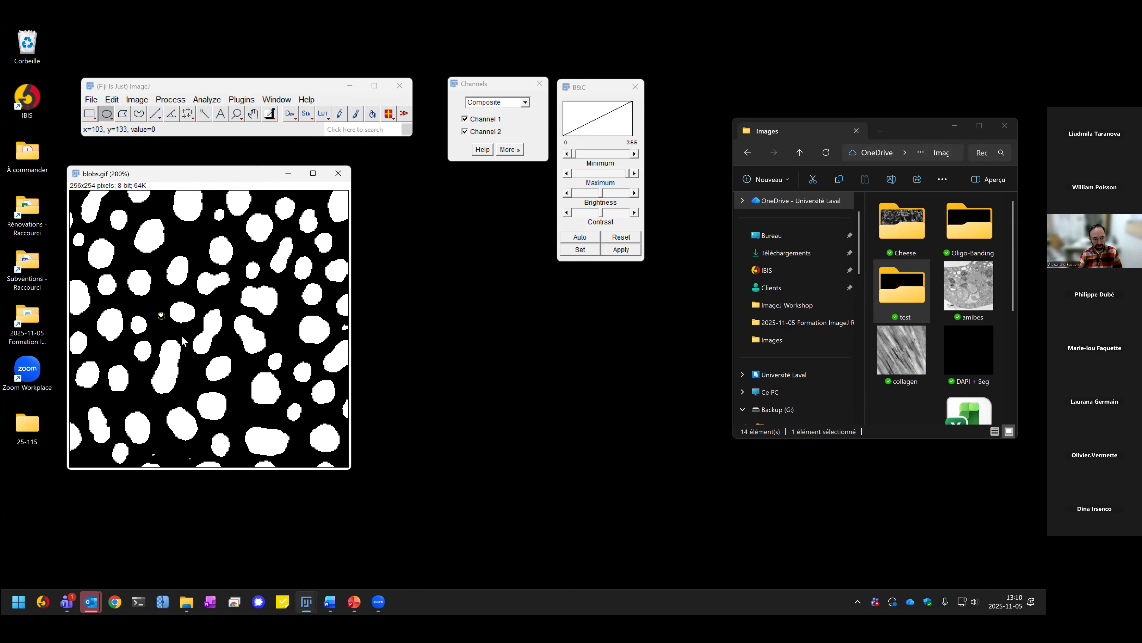
key("ctrl+m")
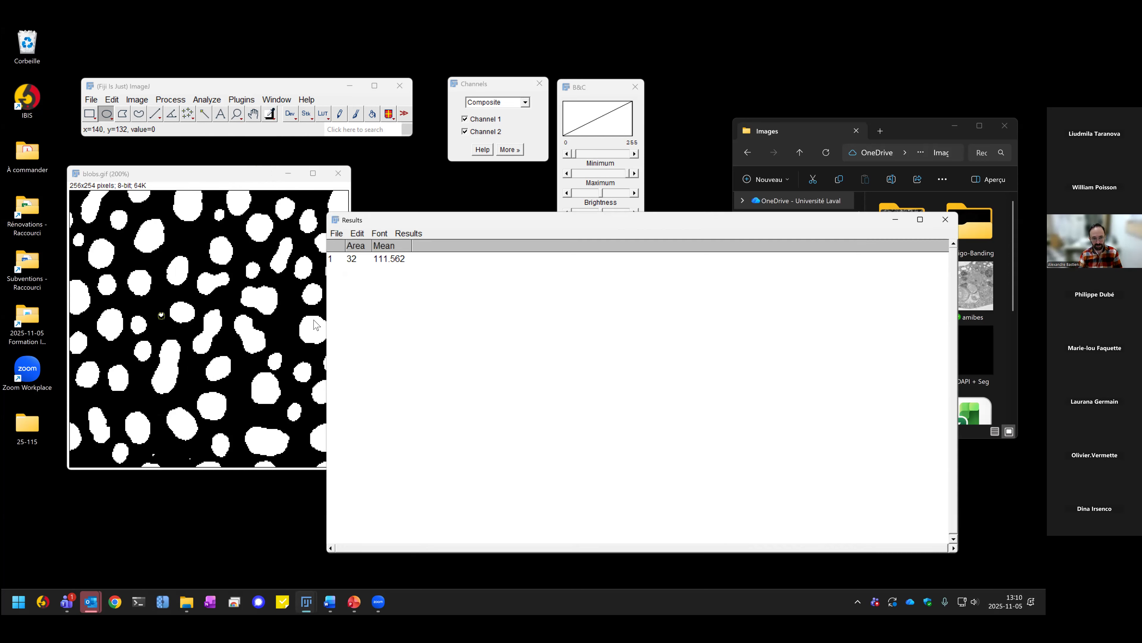
left_click(354, 261)
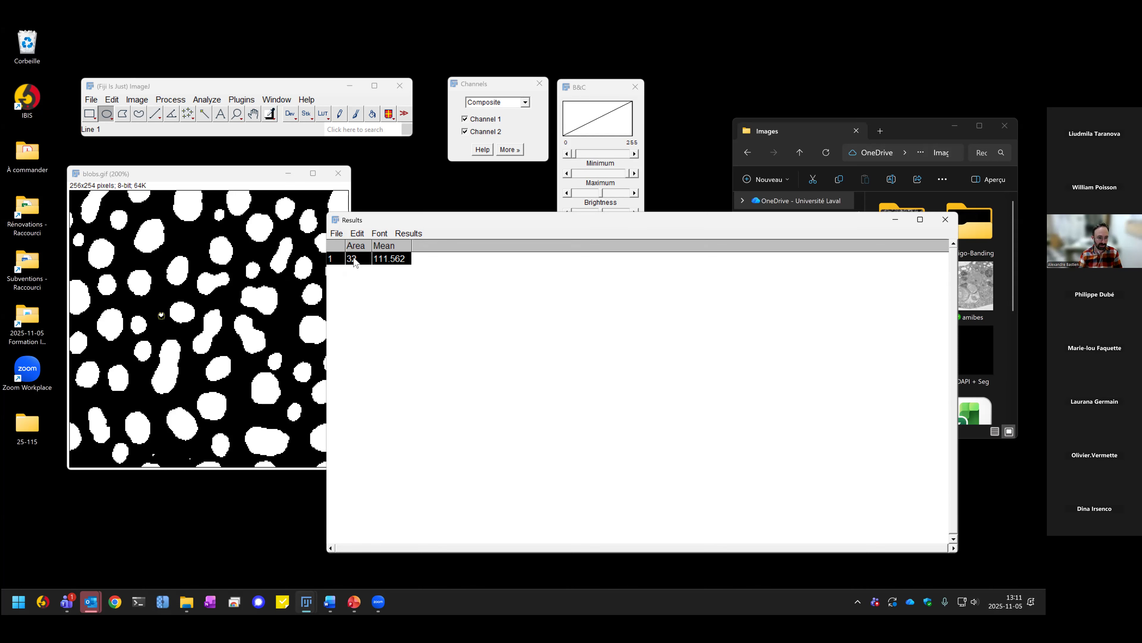
left_click(946, 220)
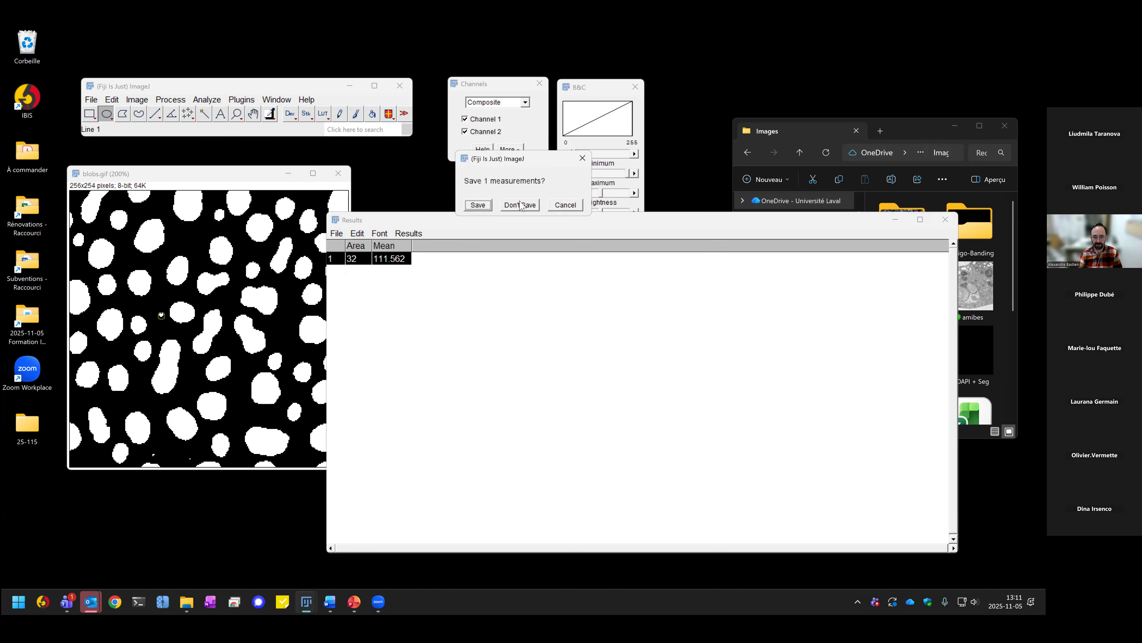
left_click(524, 206)
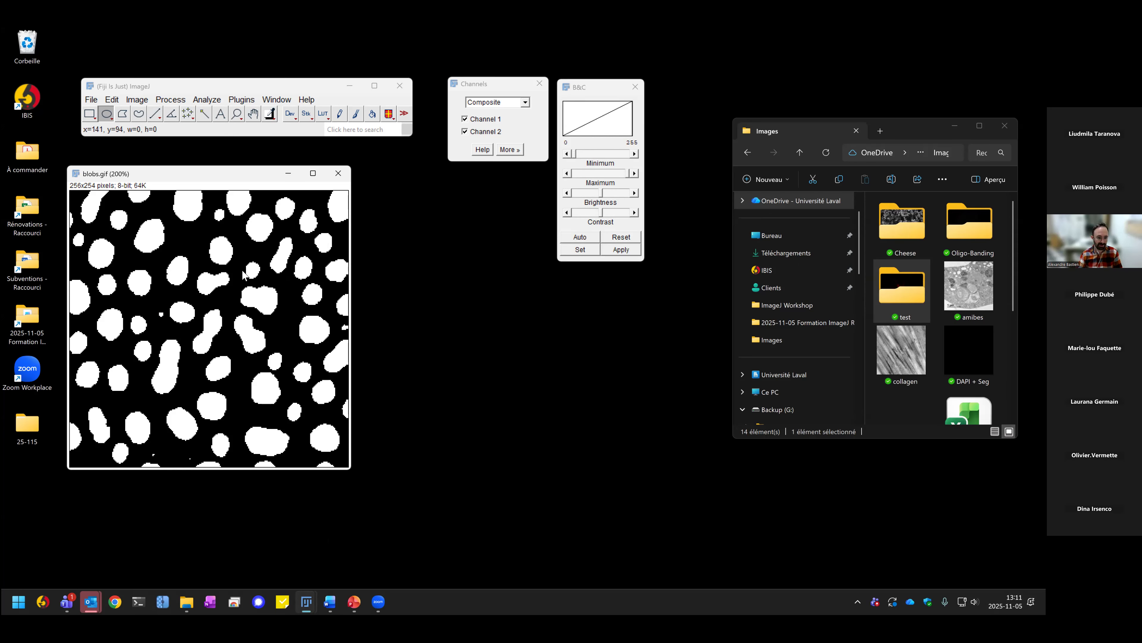
Step: Measure a circular selection of about 5480 square pixels around the central blobs, remove the selection, and discard the result
left_click_drag(137, 273, 227, 365)
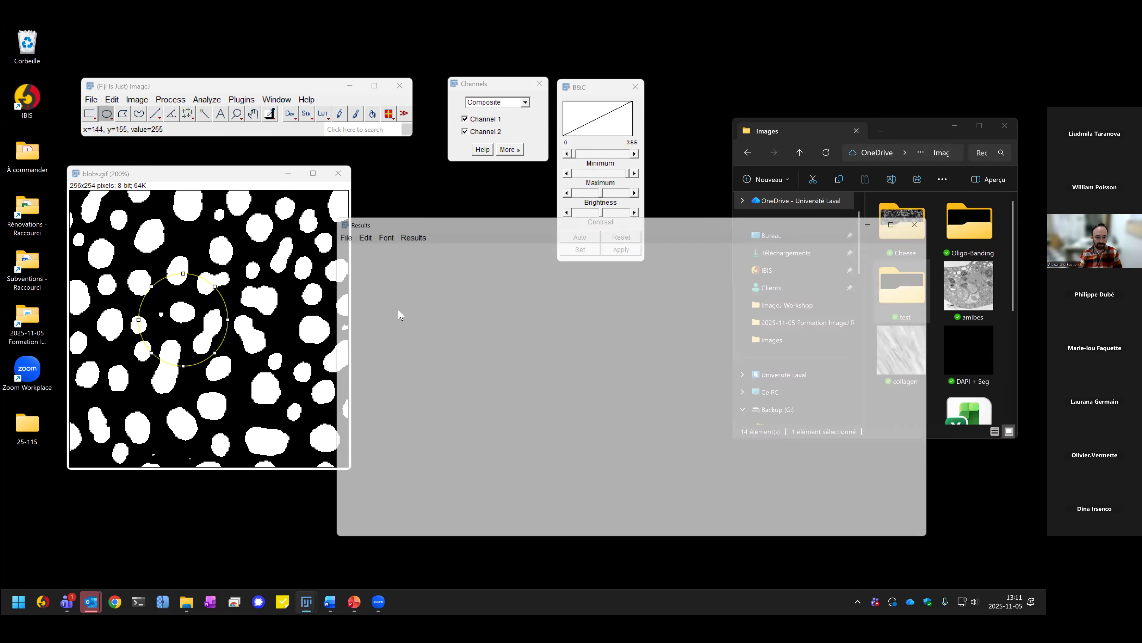
key("ctrl+m")
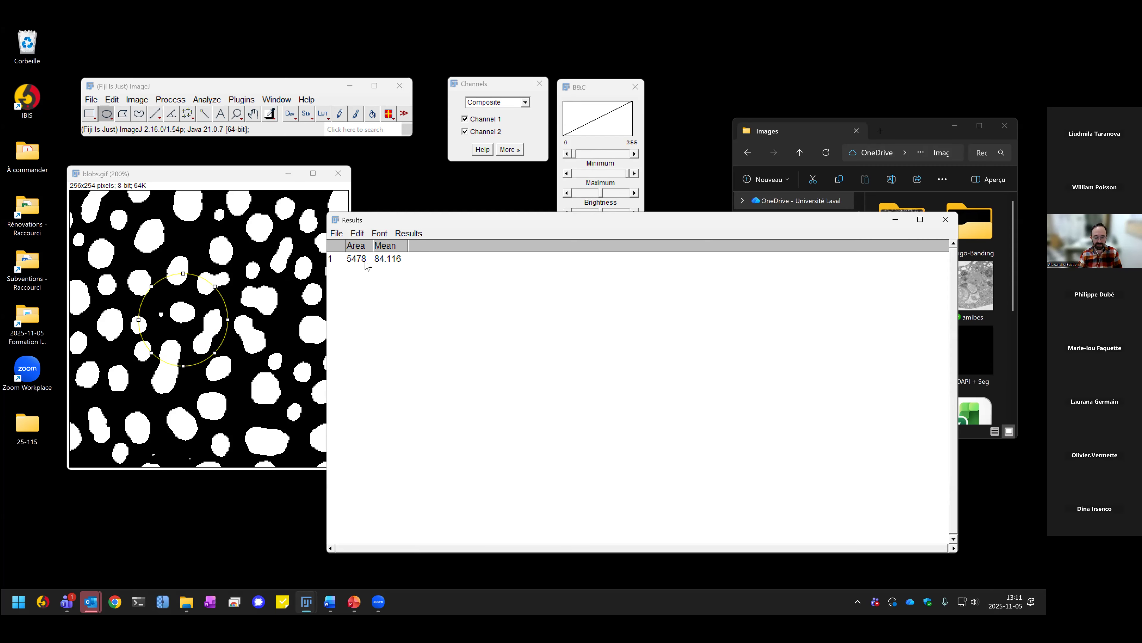
left_click(260, 265)
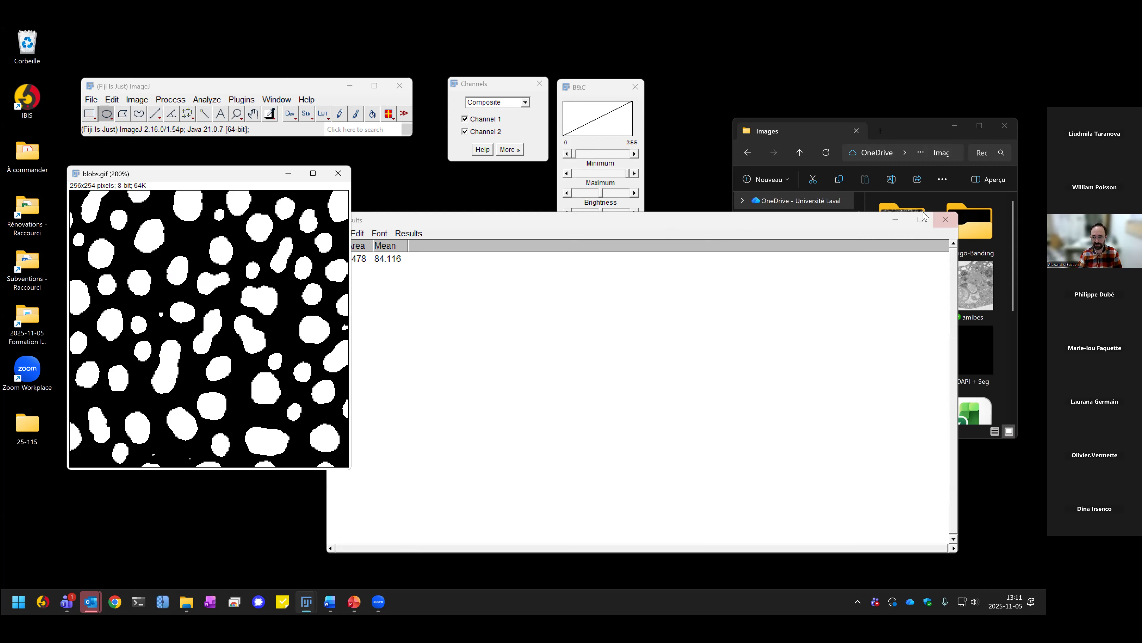
left_click(946, 219)
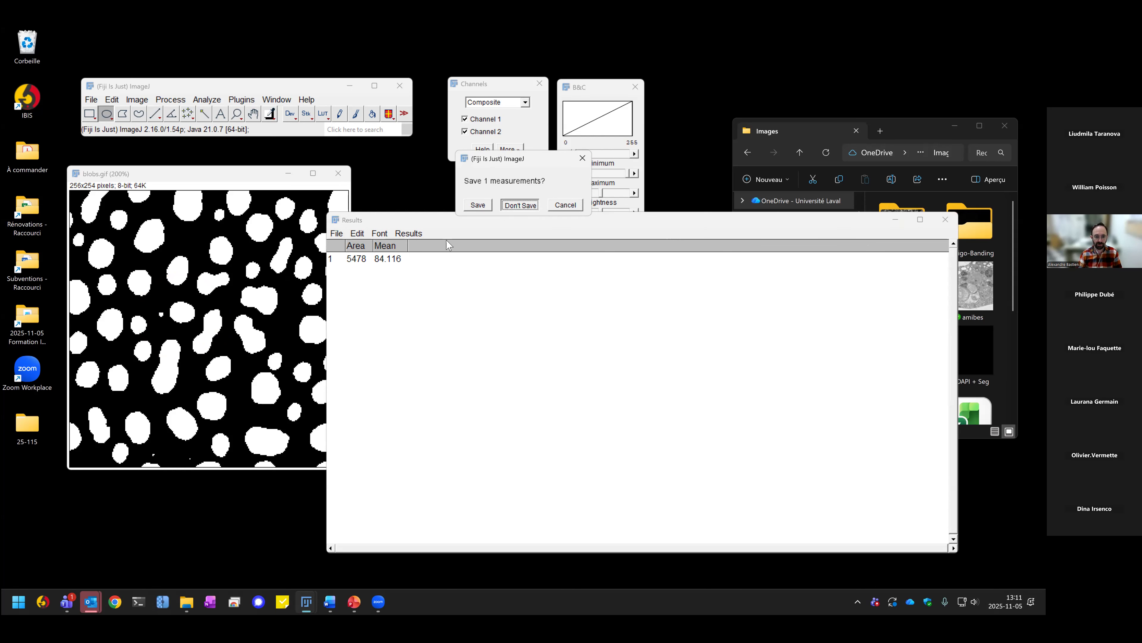
left_click(520, 206)
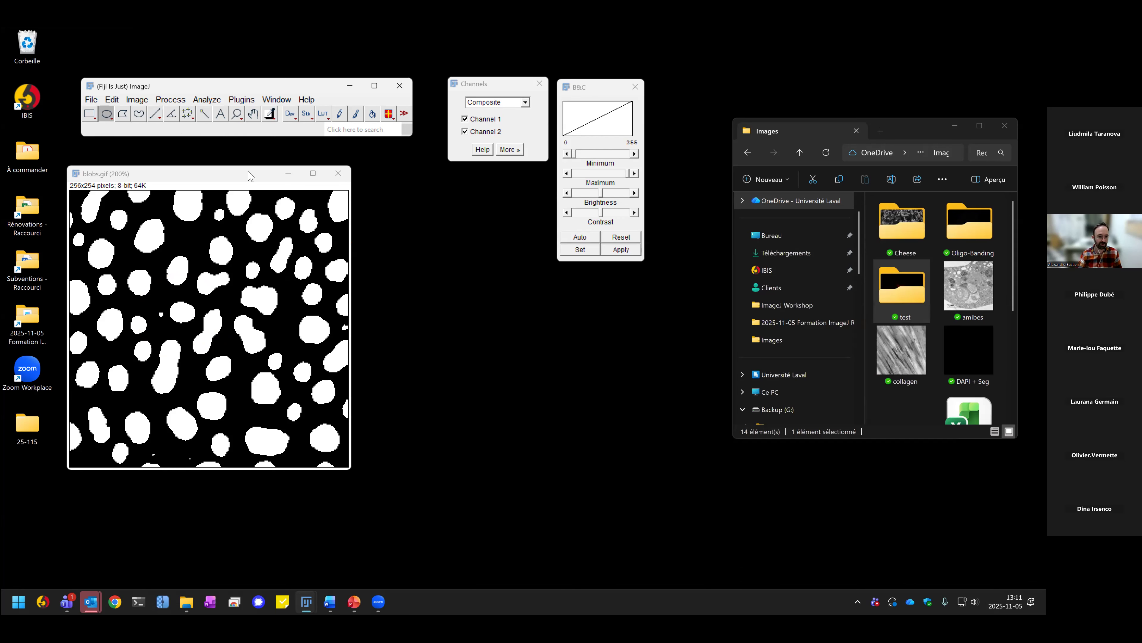
Step: Analyze the particles with size 32-5000 and circularity 0.70-1.00, excluding those on edges and adding the regions to the ROI Manager
left_click(203, 100)
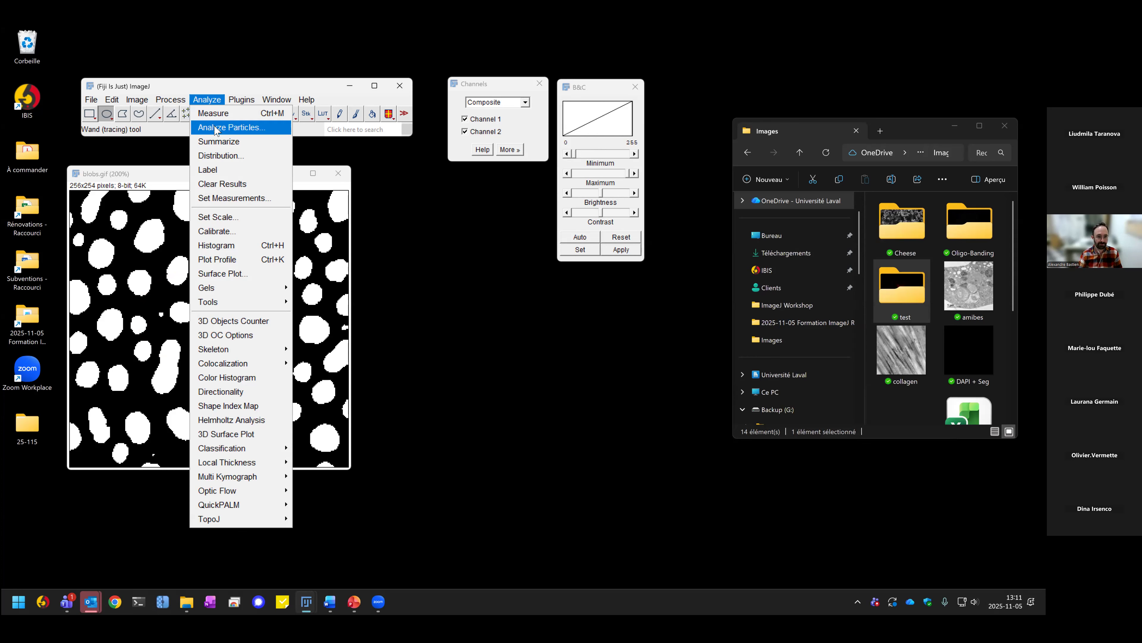
left_click(228, 128)
type("32-5000")
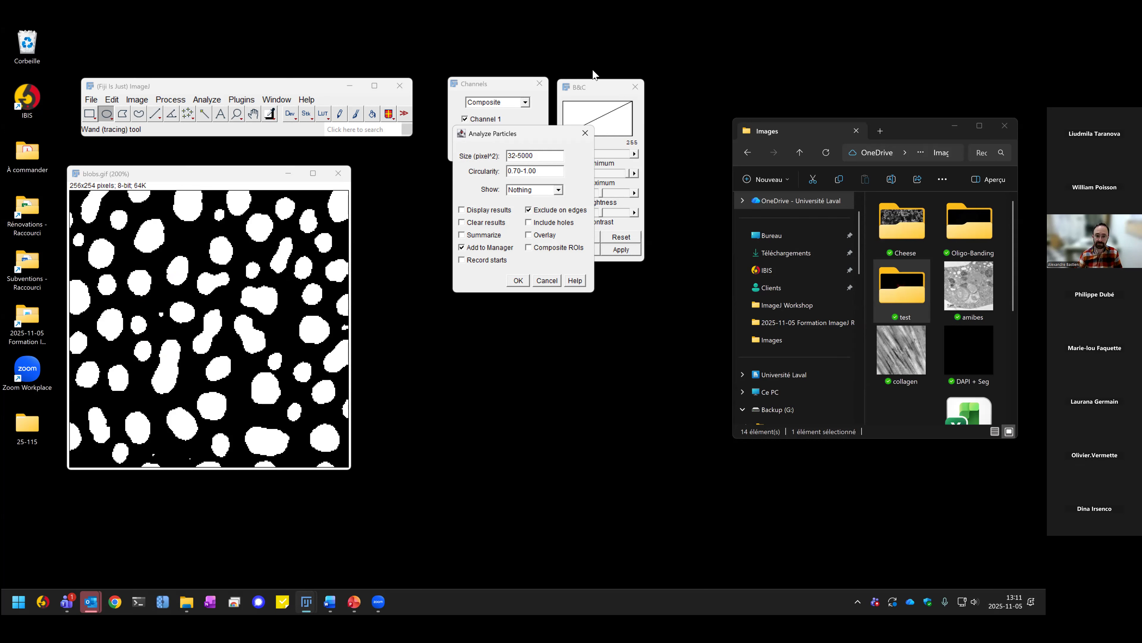
left_click(544, 171)
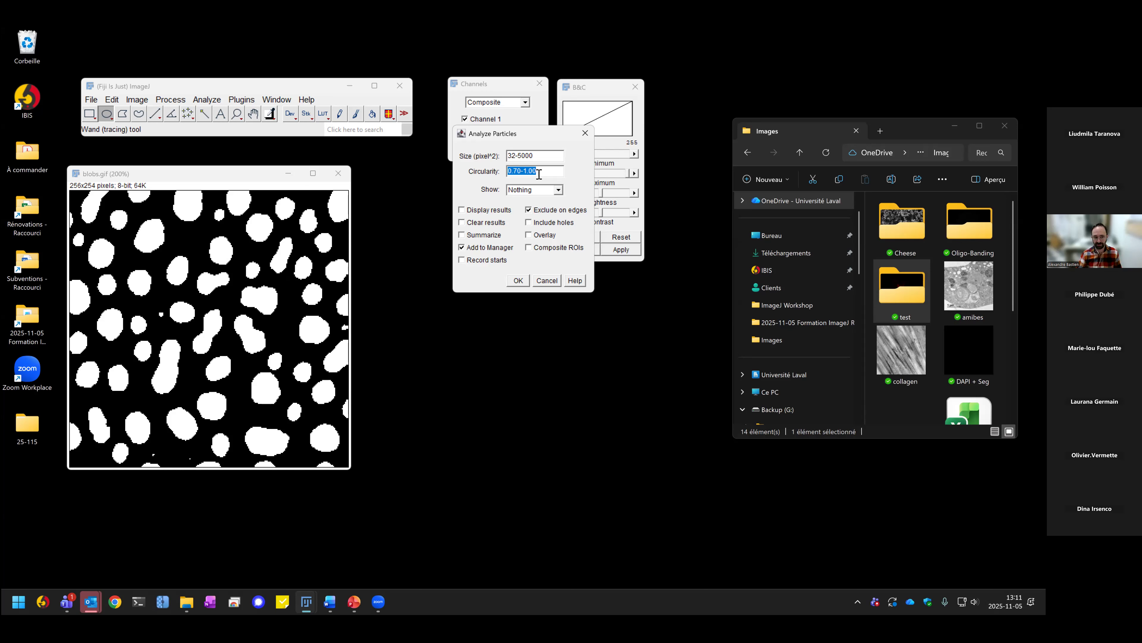
left_click(516, 172)
left_click(518, 281)
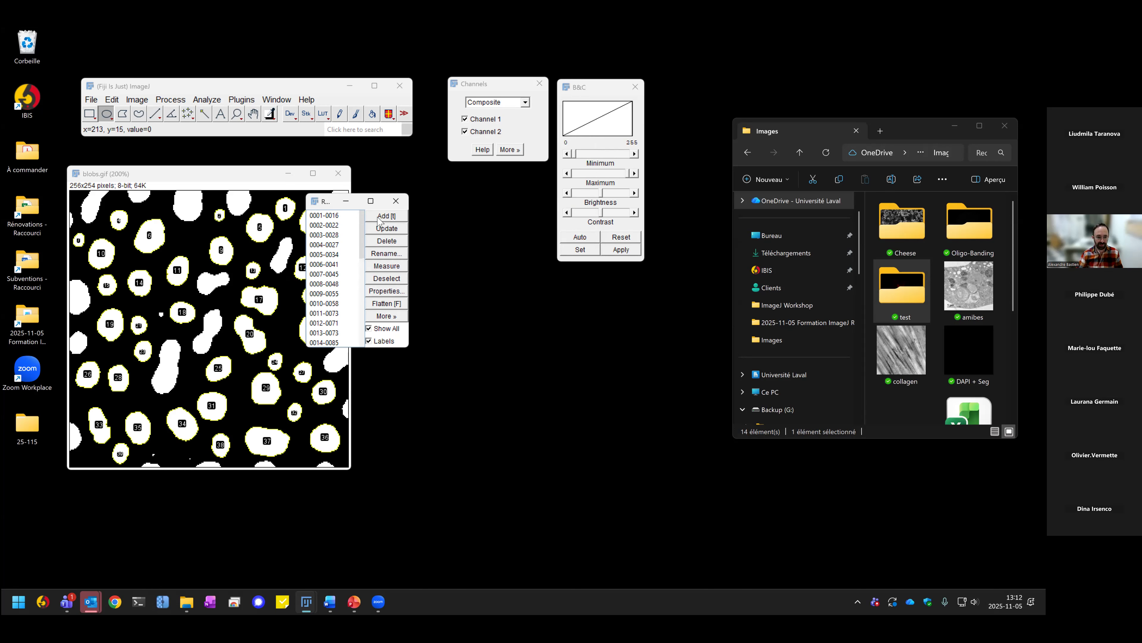
Step: Move the ROI Manager beside blobs.gif, widen it, and shift the image window slightly
left_click_drag(410, 216, 426, 215)
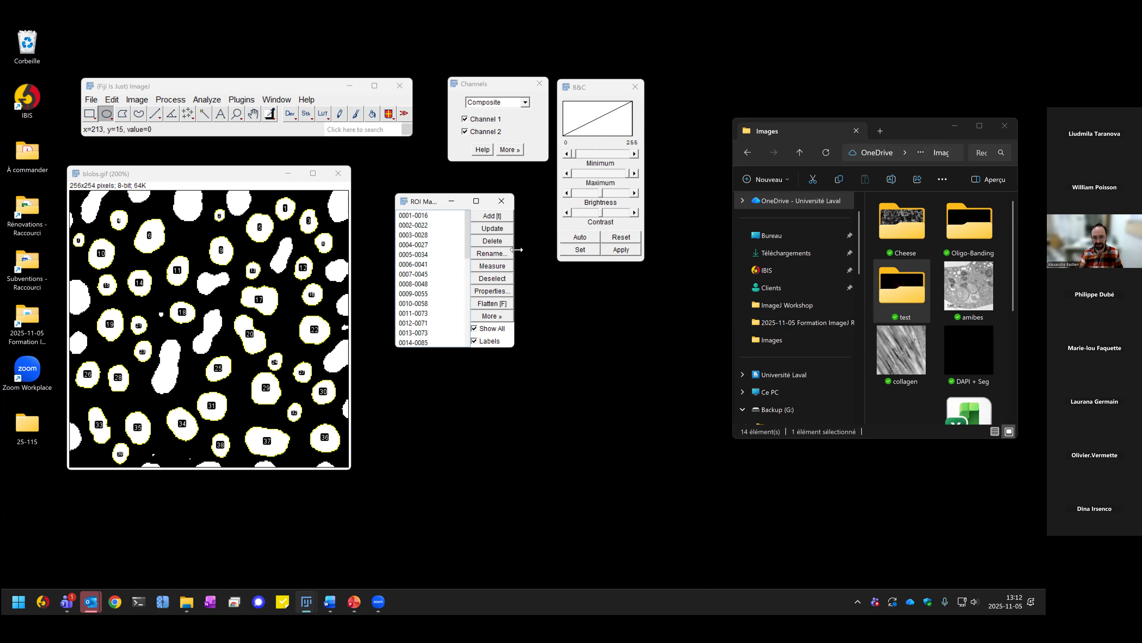
left_click_drag(516, 249, 547, 250)
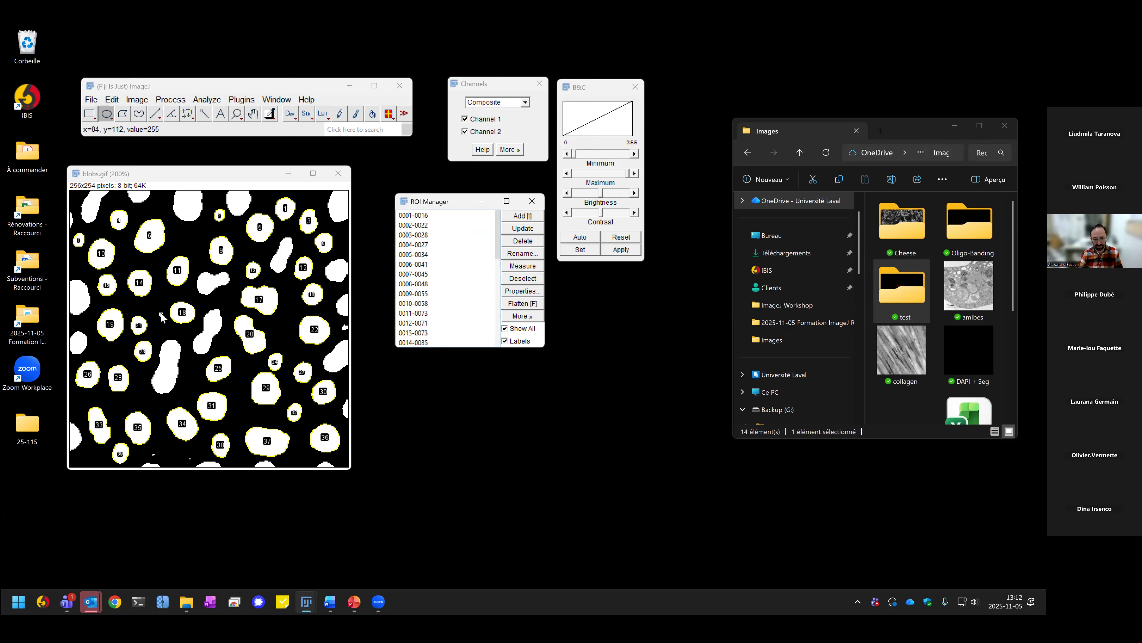
left_click(231, 180)
left_click_drag(231, 180, 254, 195)
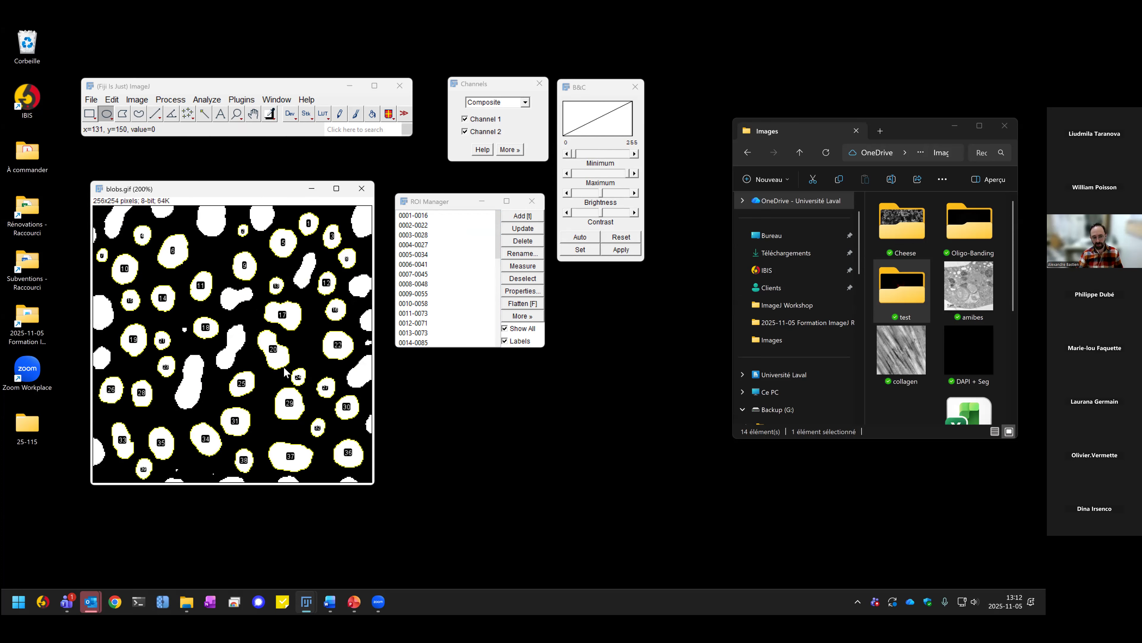
Step: Select several regions in the ROI Manager one after another, ending with 0001-0016, to locate them on the mask
left_click(411, 234)
left_click(410, 274)
left_click(407, 212)
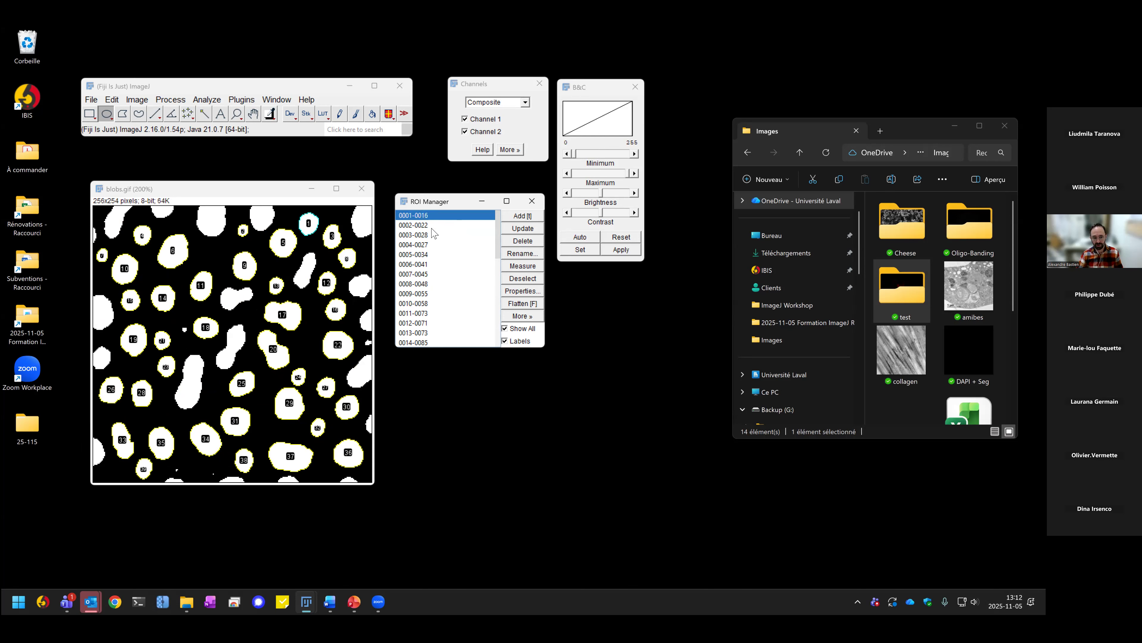
Step: Close the binary mask, reopen the original Blobs sample image, and enlarge it to 150%
left_click(361, 188)
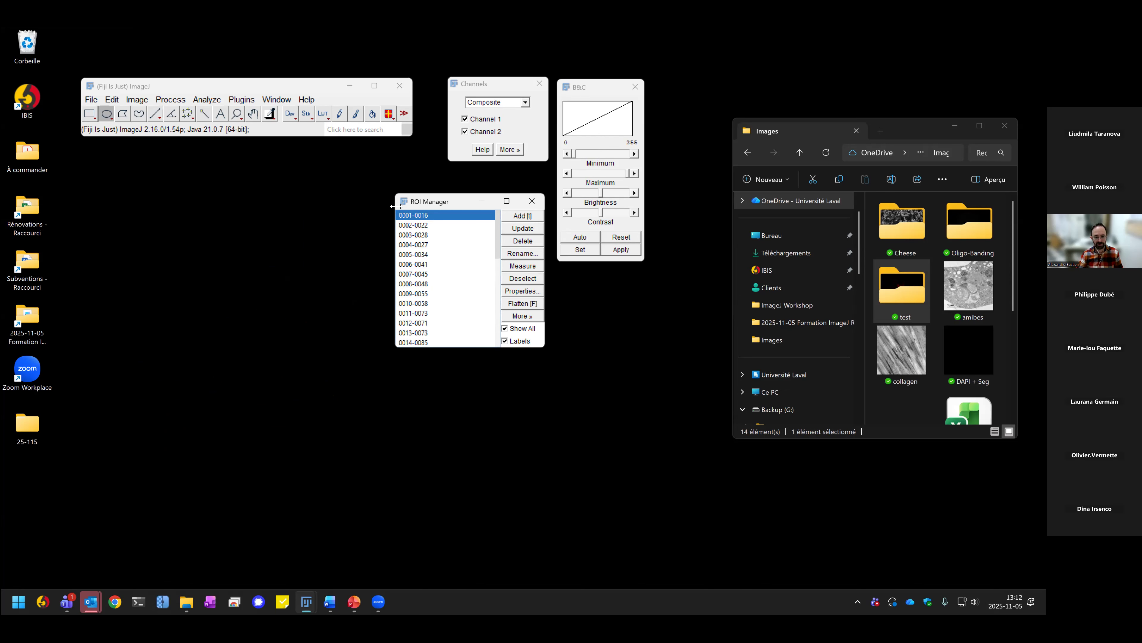
left_click(91, 99)
mouse_move(137, 164)
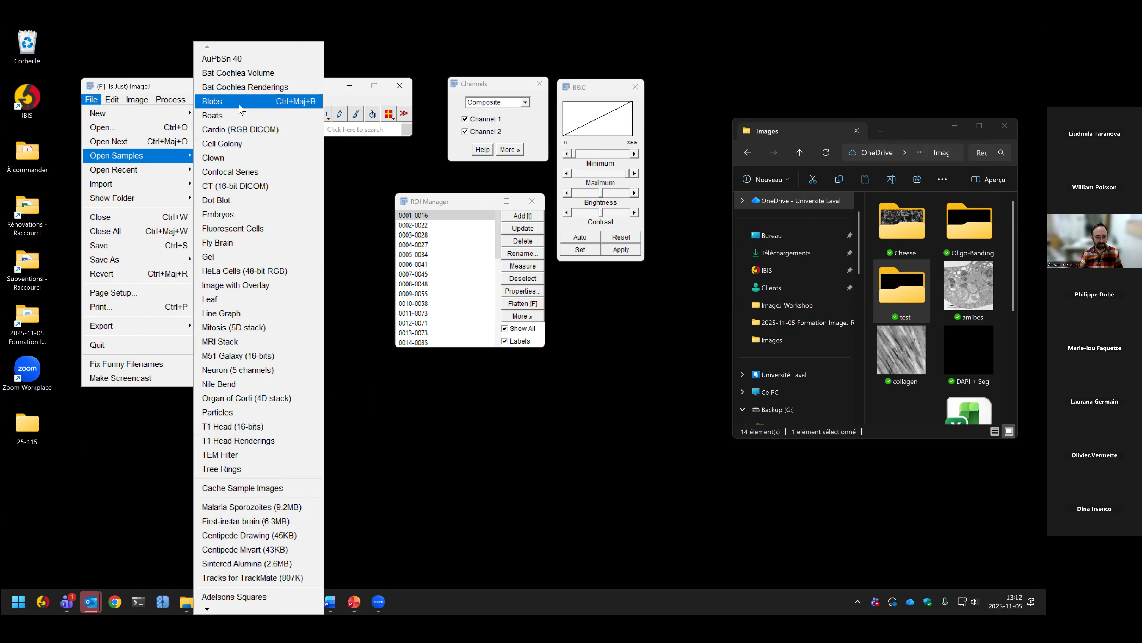
left_click(239, 101)
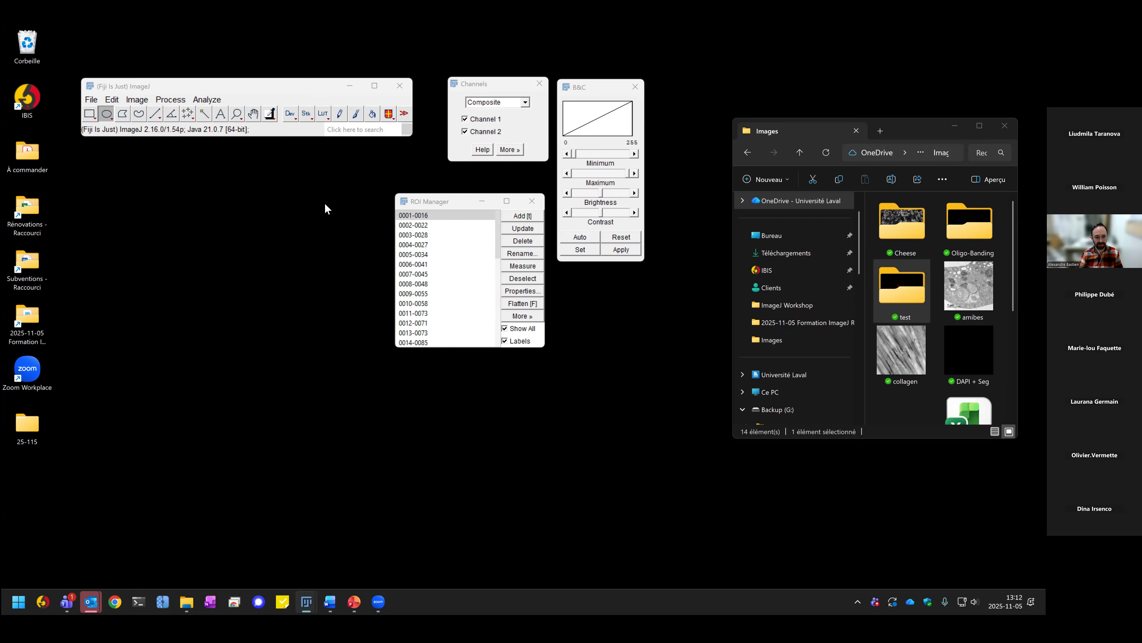
left_click(237, 113)
left_click(207, 249)
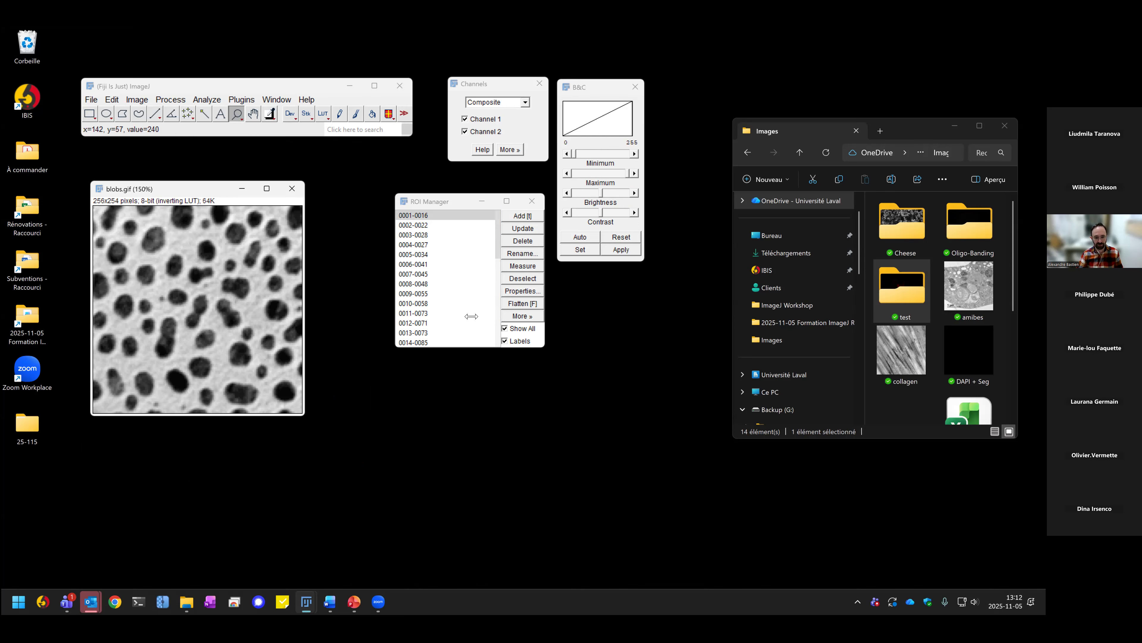
Step: Show all stored ROIs on the original blobs image, select every region, and measure them
left_click(504, 328)
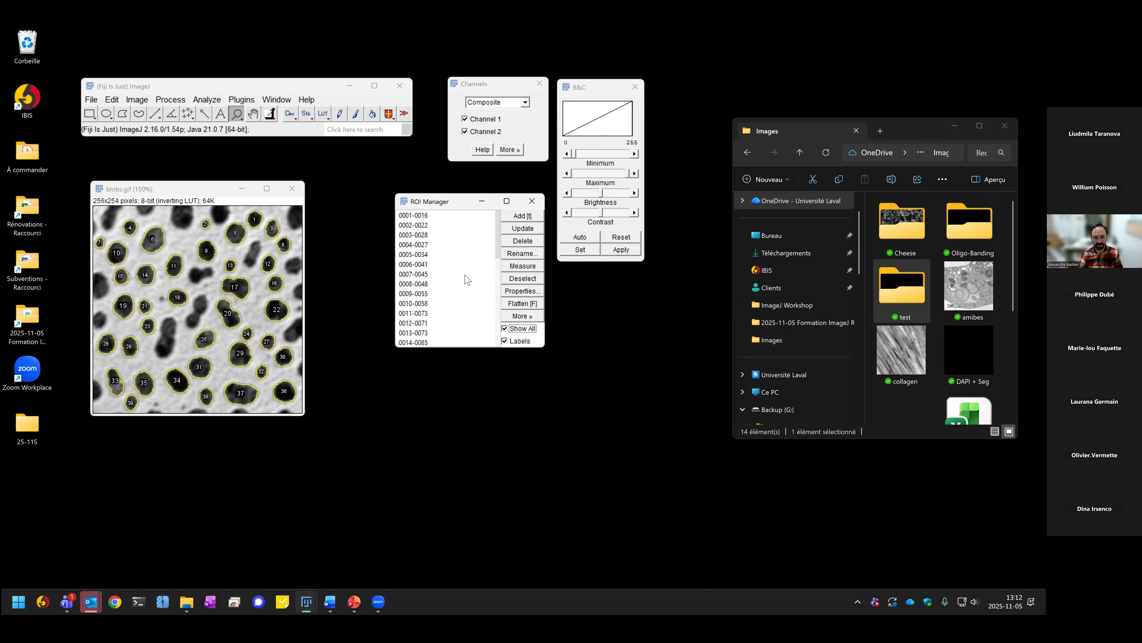
left_click(417, 234)
key("ctrl+a")
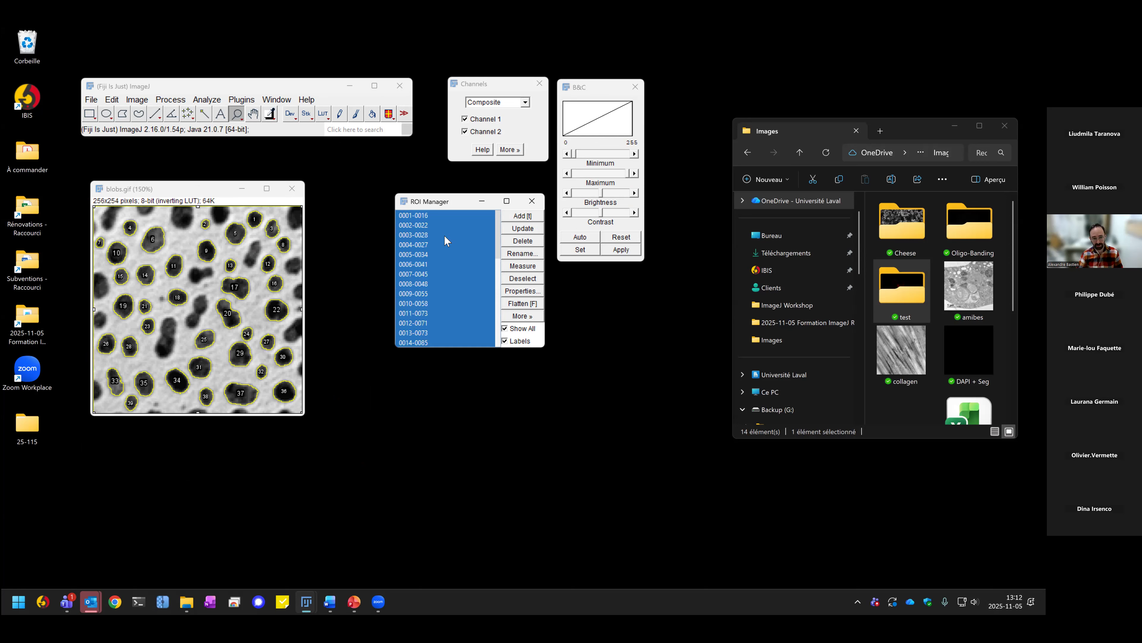
left_click(521, 266)
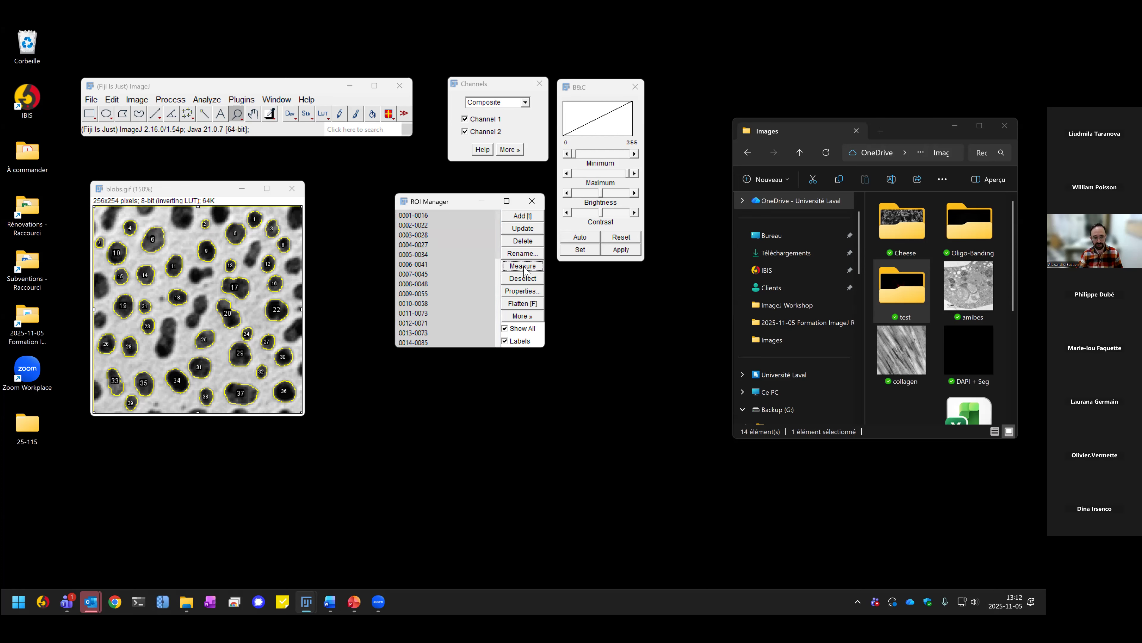
Step: Look through the measured area and mean values in the Results table, and move its window fully into view
left_click_drag(415, 221, 615, 179)
left_click(594, 216)
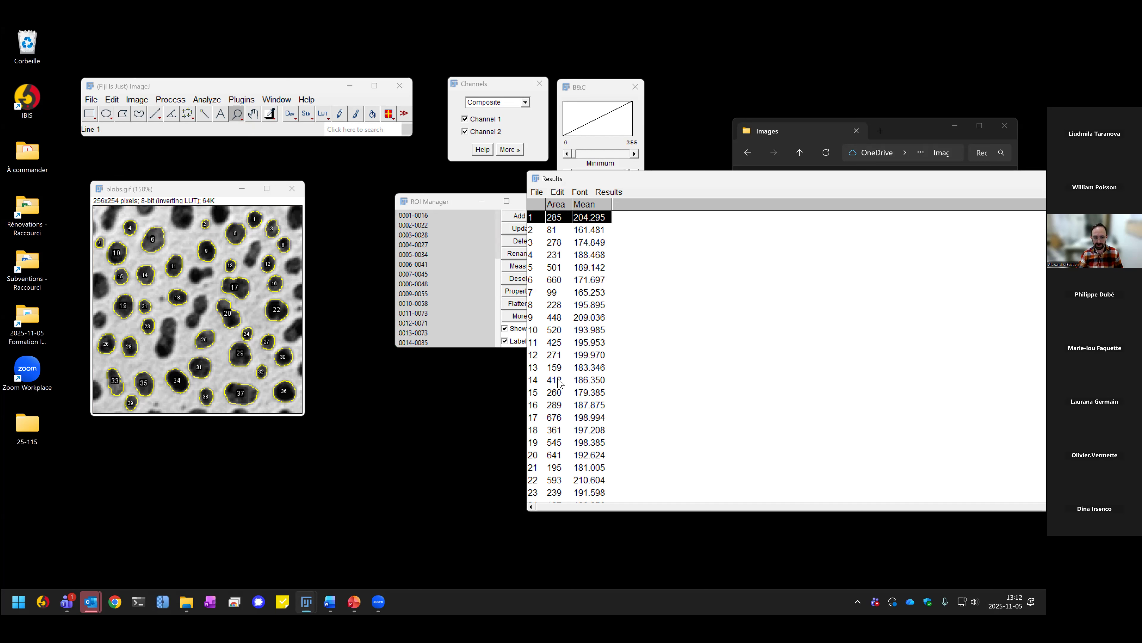
scroll(570, 393, "down", 6)
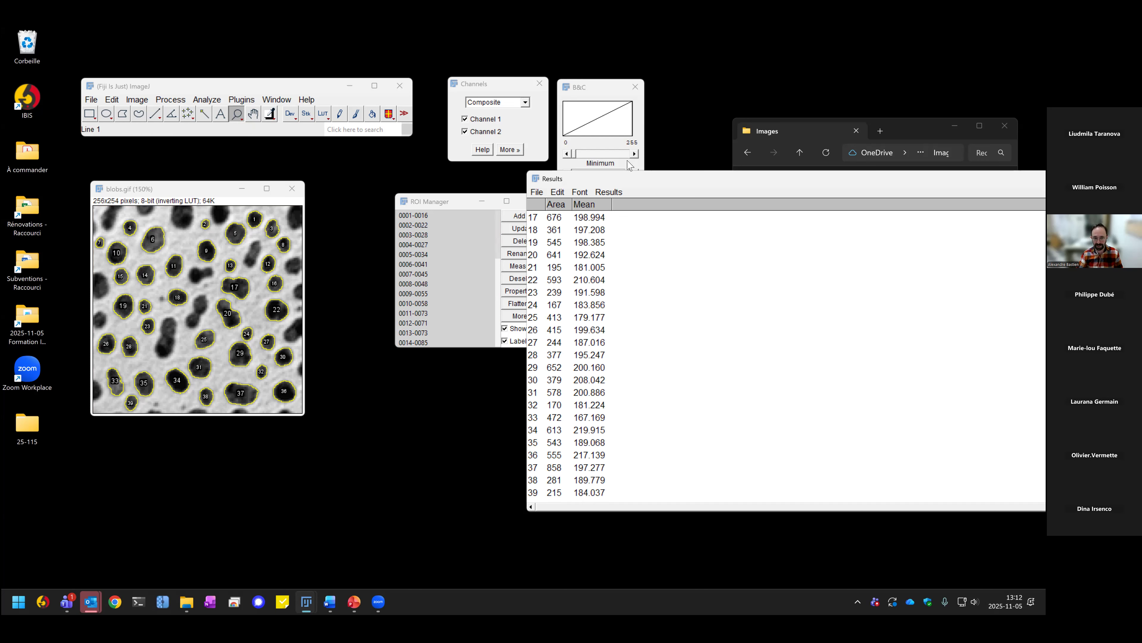
left_click_drag(621, 180, 514, 207)
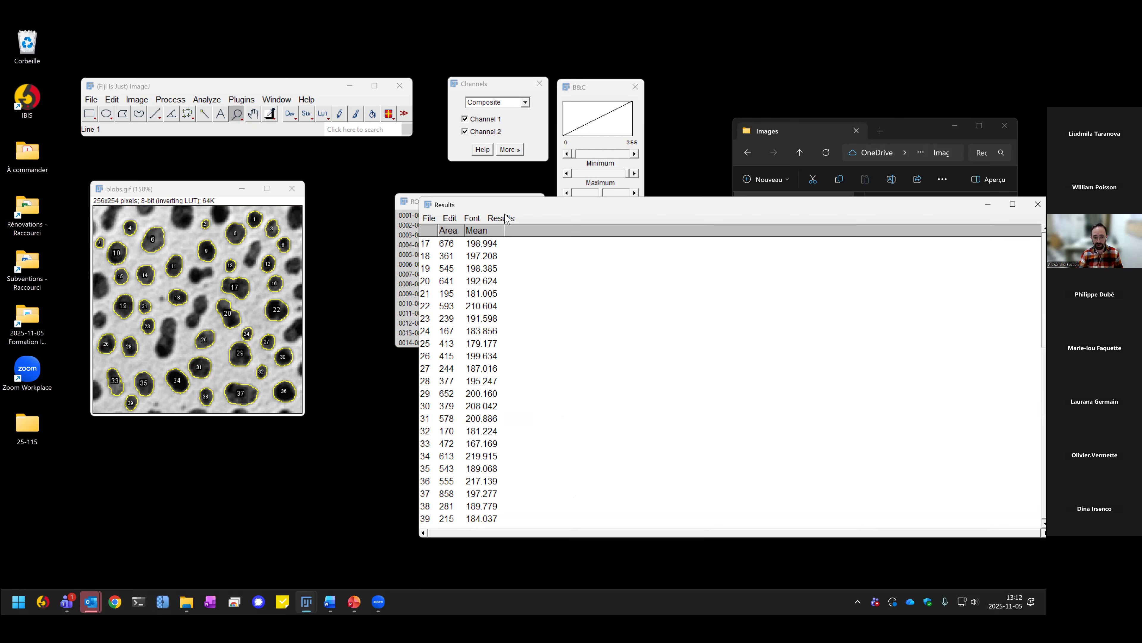
Step: Add perimeter, shape descriptors and Feret's diameter to the set of measurements for the results
left_click(500, 218)
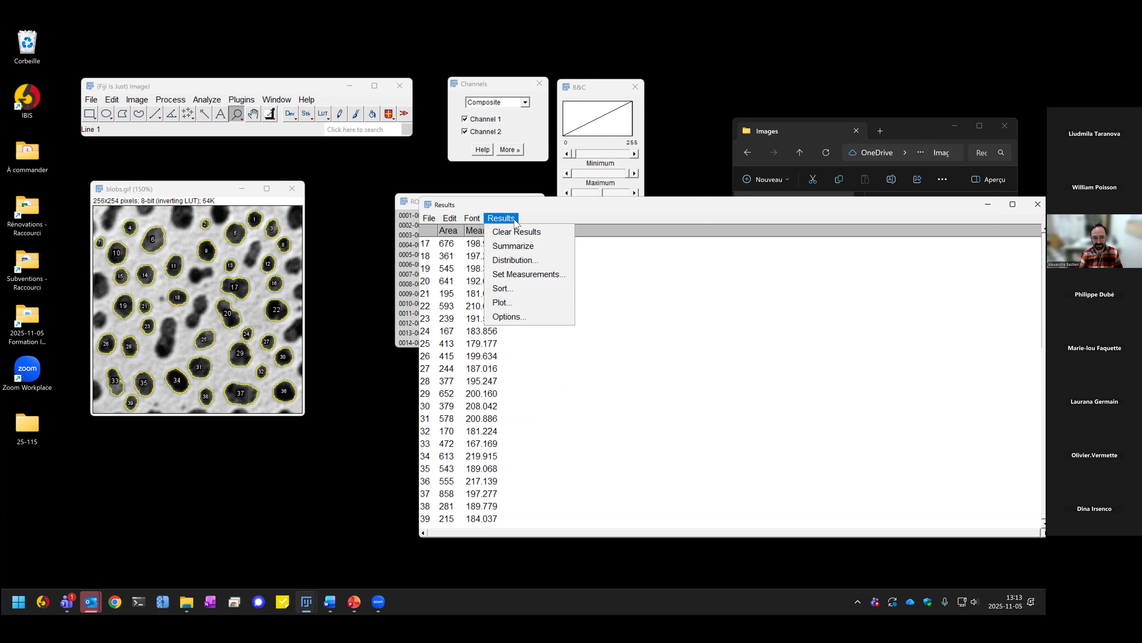
left_click(507, 276)
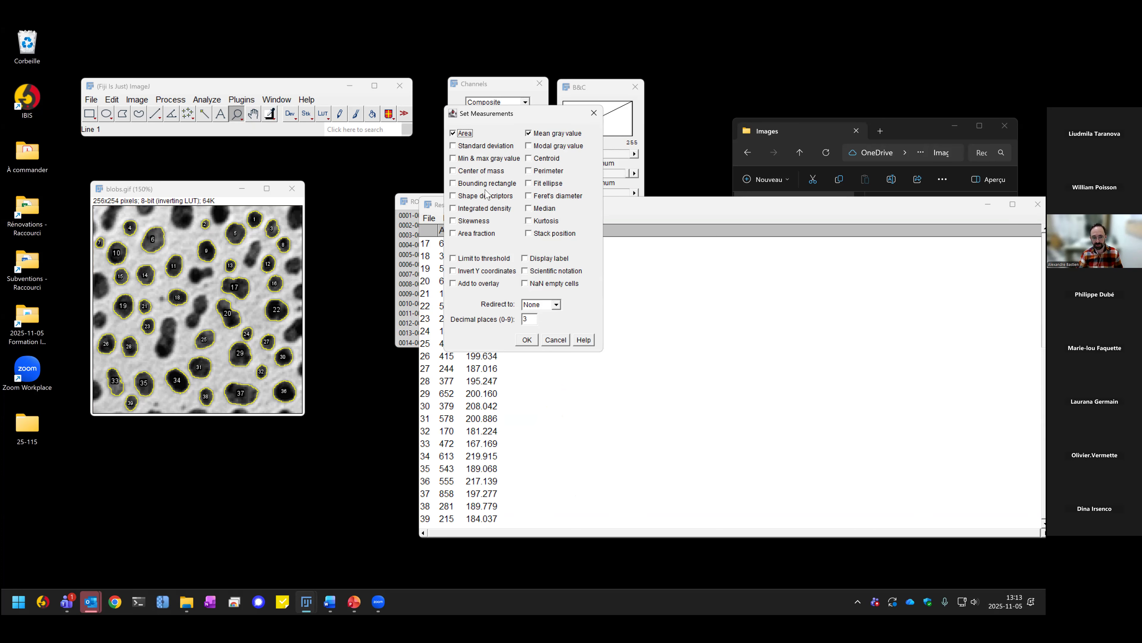
left_click(452, 195)
left_click(453, 195)
left_click(528, 196)
left_click(528, 339)
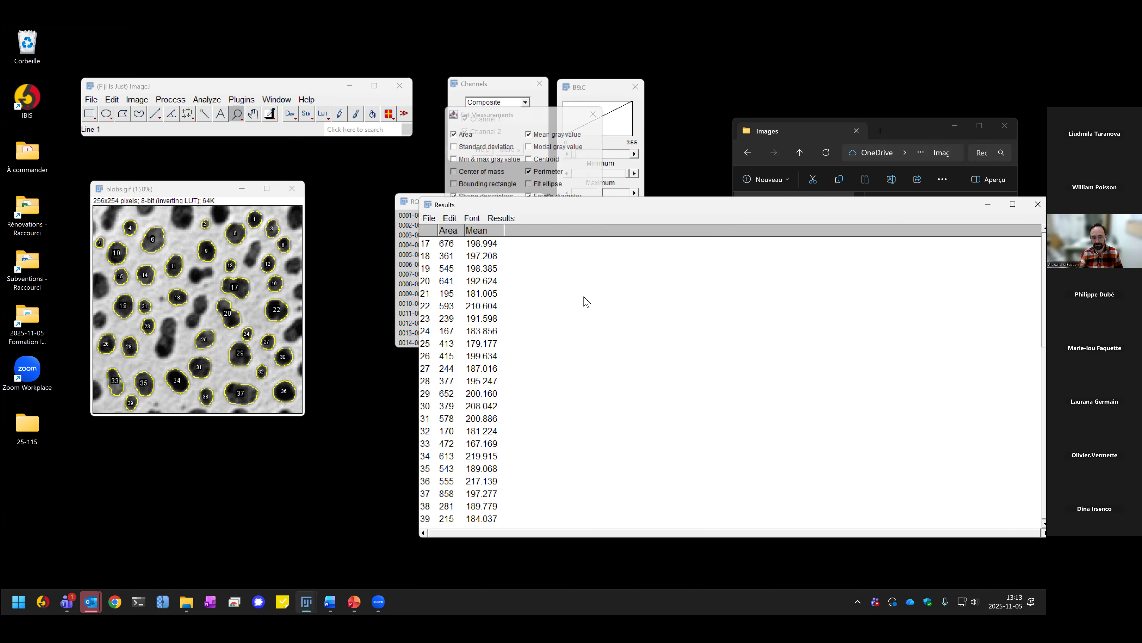
Step: Discard the existing measurements and measure all the blob regions again with the added parameters
left_click(377, 222)
left_click(390, 236)
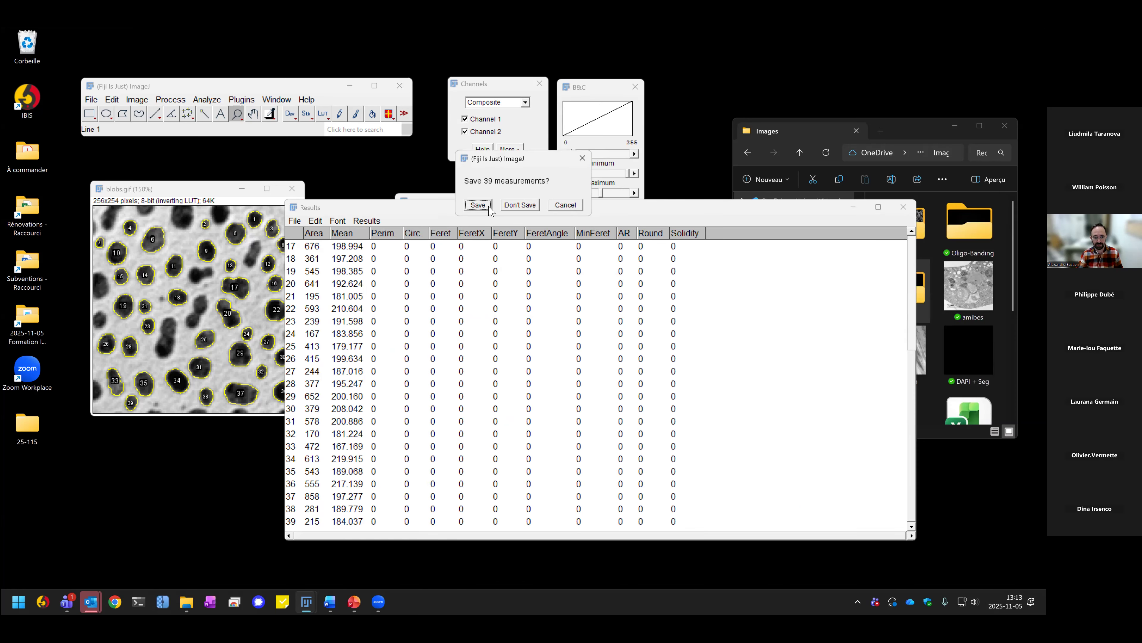
left_click(521, 205)
left_click(523, 266)
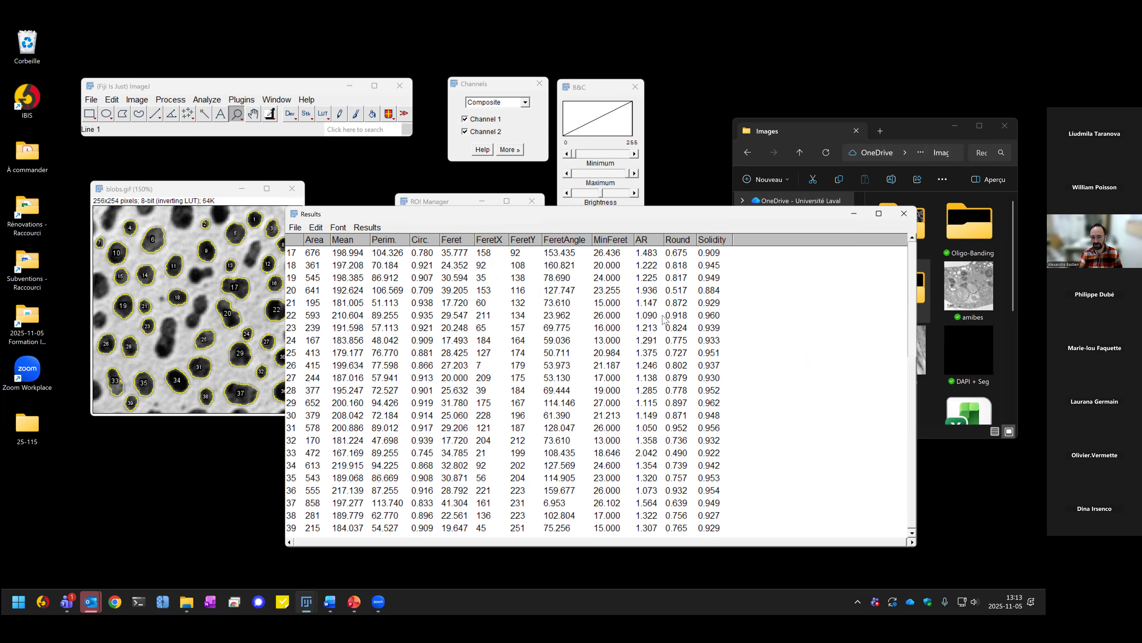
left_click(296, 228)
left_click(322, 242)
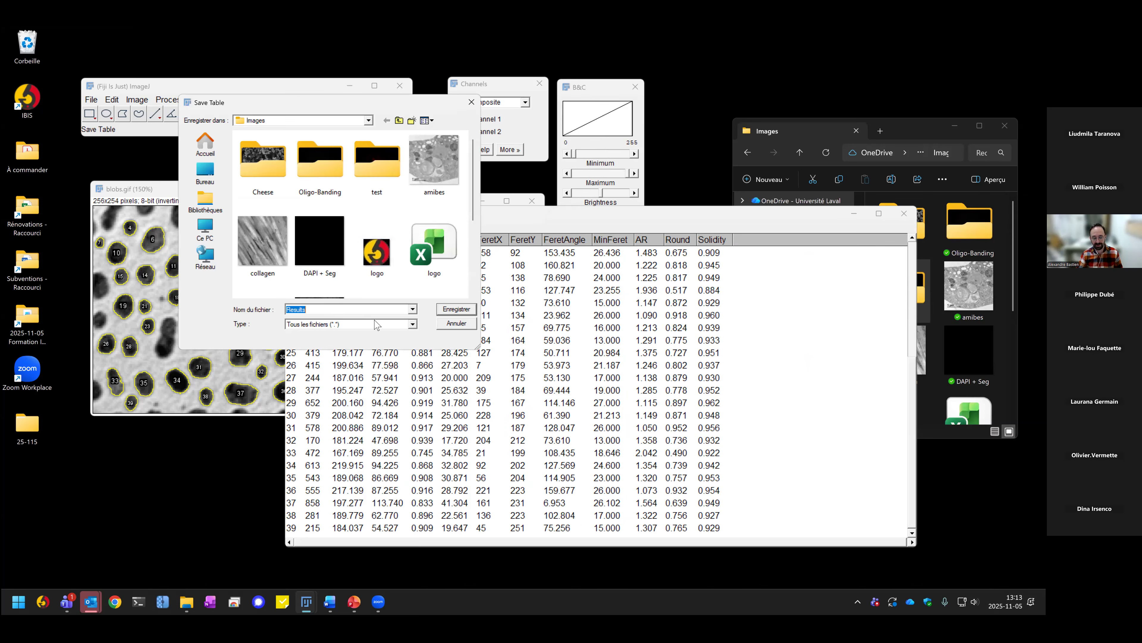
left_click(456, 324)
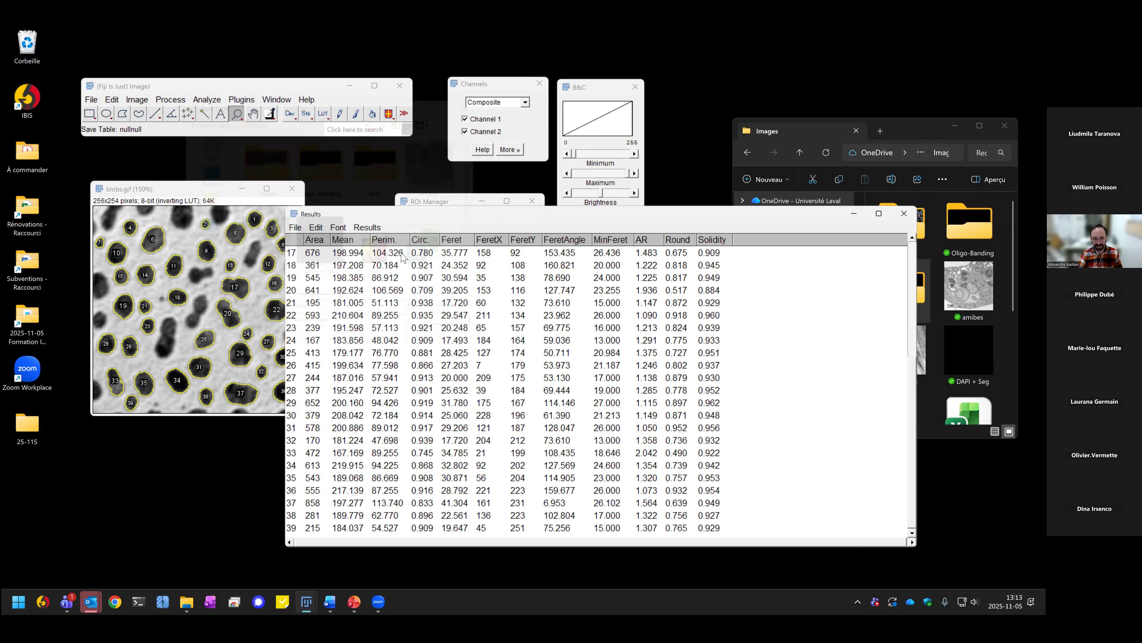
Step: Close the Results table without saving its measurements, and close blobs.gif
left_click(904, 213)
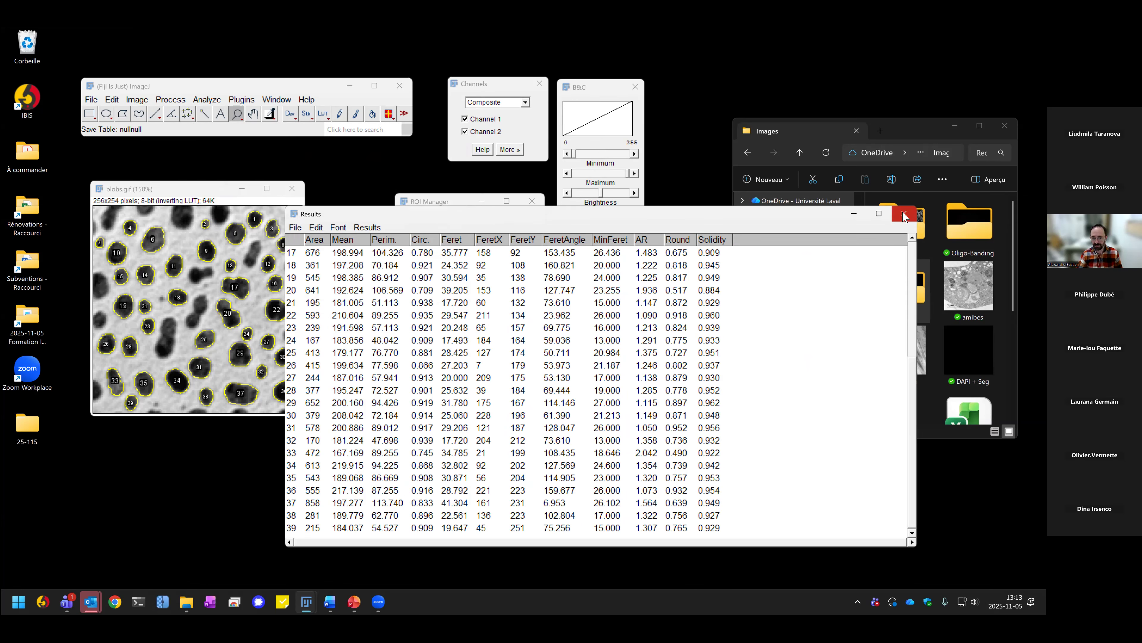
left_click(520, 204)
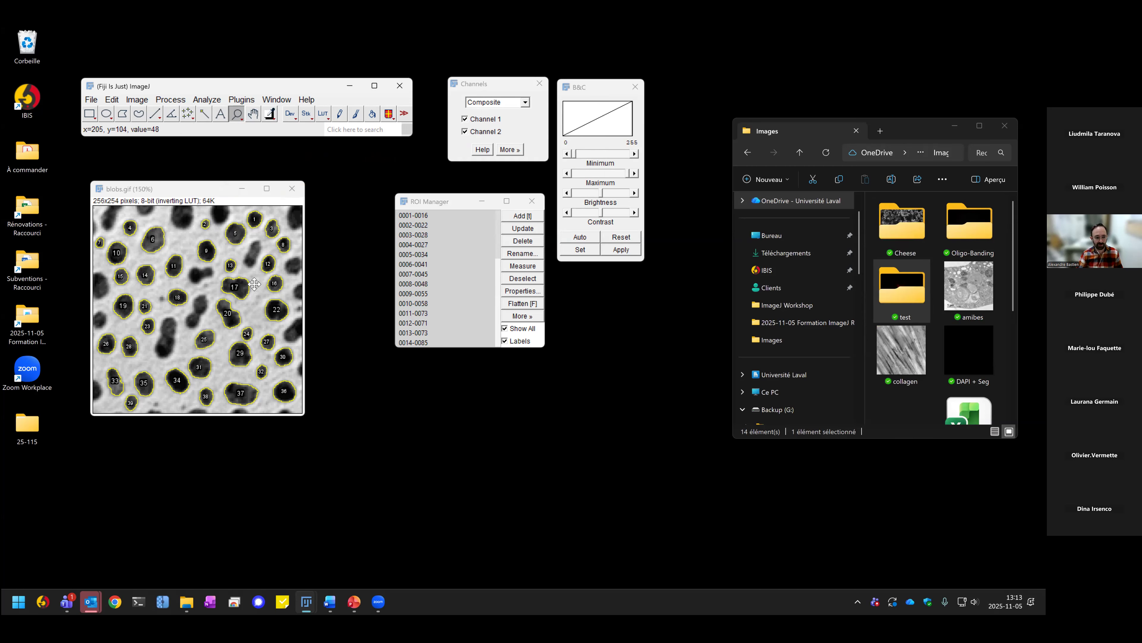
left_click(292, 193)
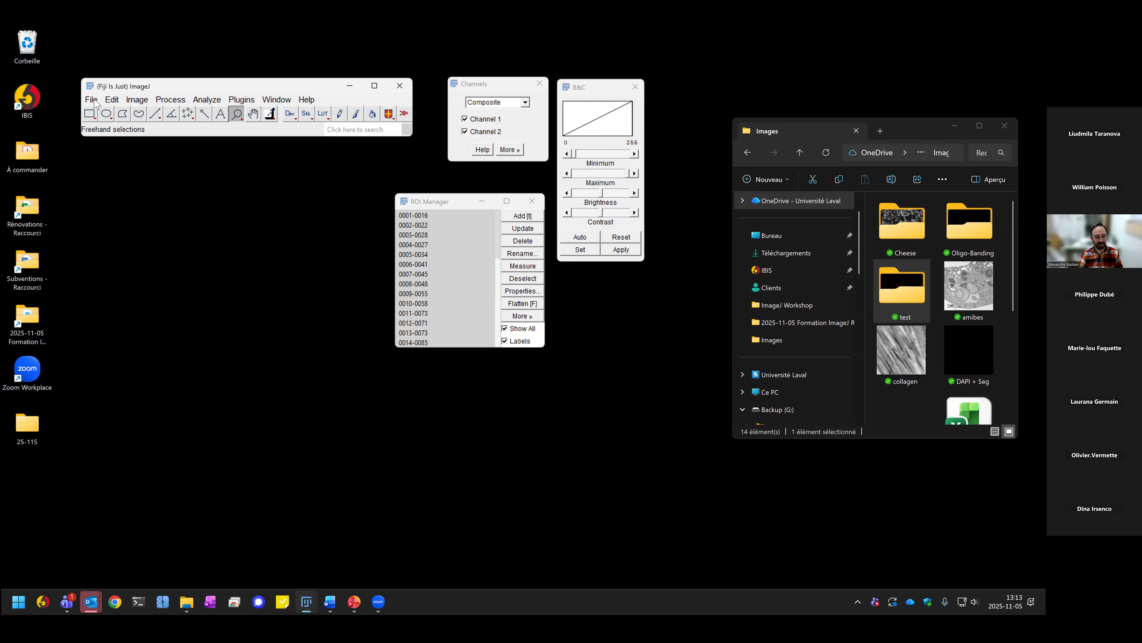
Step: Open the Tracks for TrackMate sample stack, go to frame 23, and enlarge the image to 300%
left_click(94, 101)
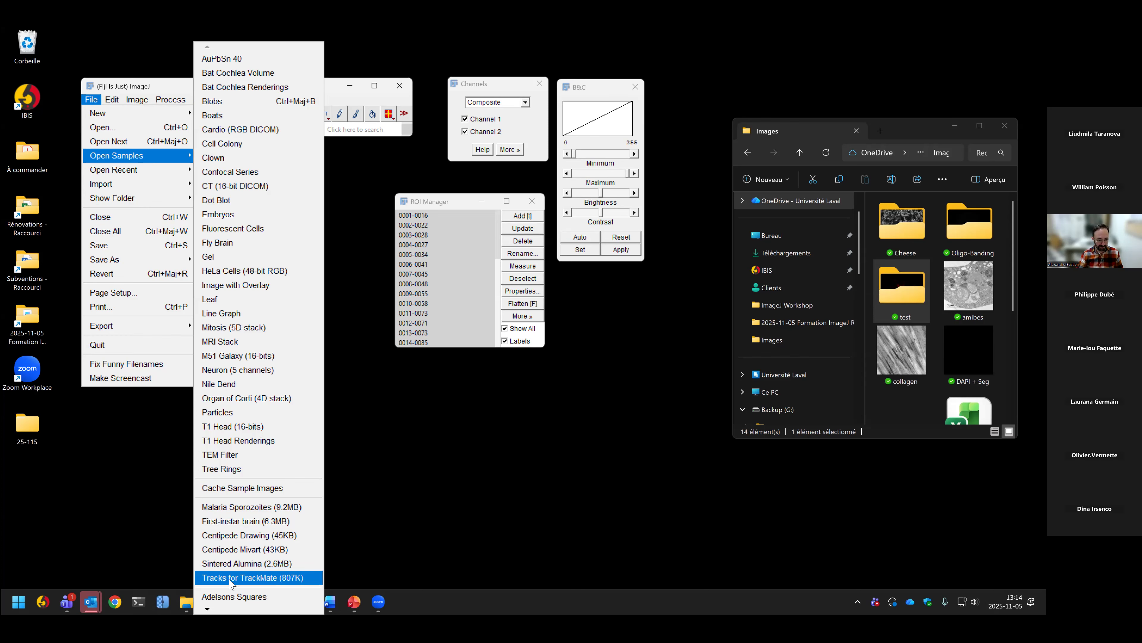
left_click(249, 578)
left_click_drag(116, 284, 131, 285)
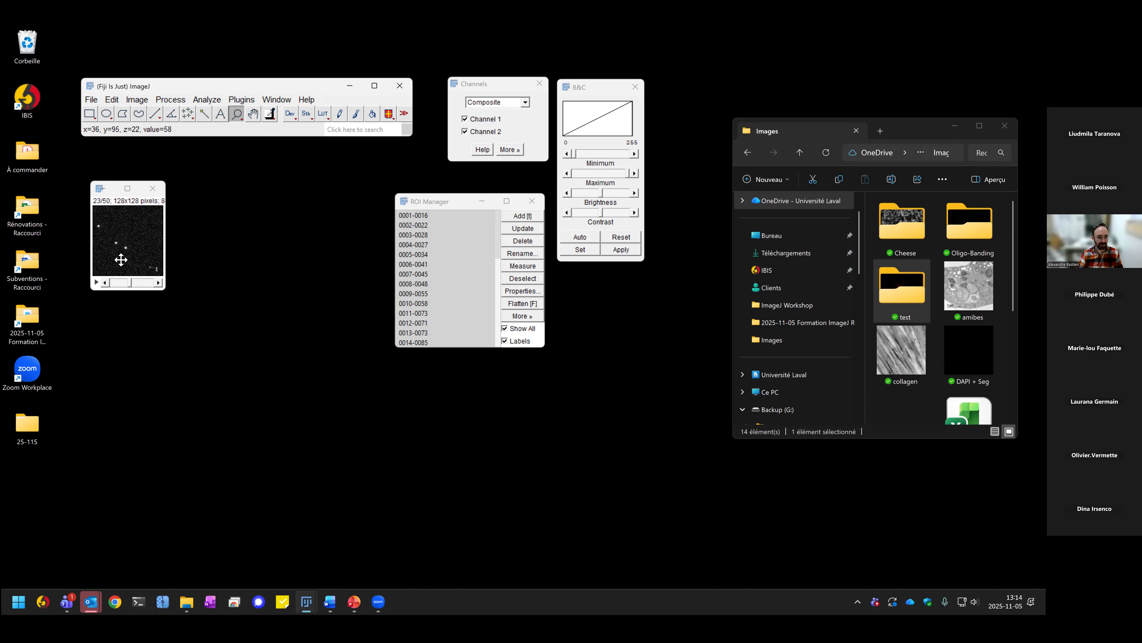
left_click(135, 243)
left_click(143, 245)
left_click(143, 245)
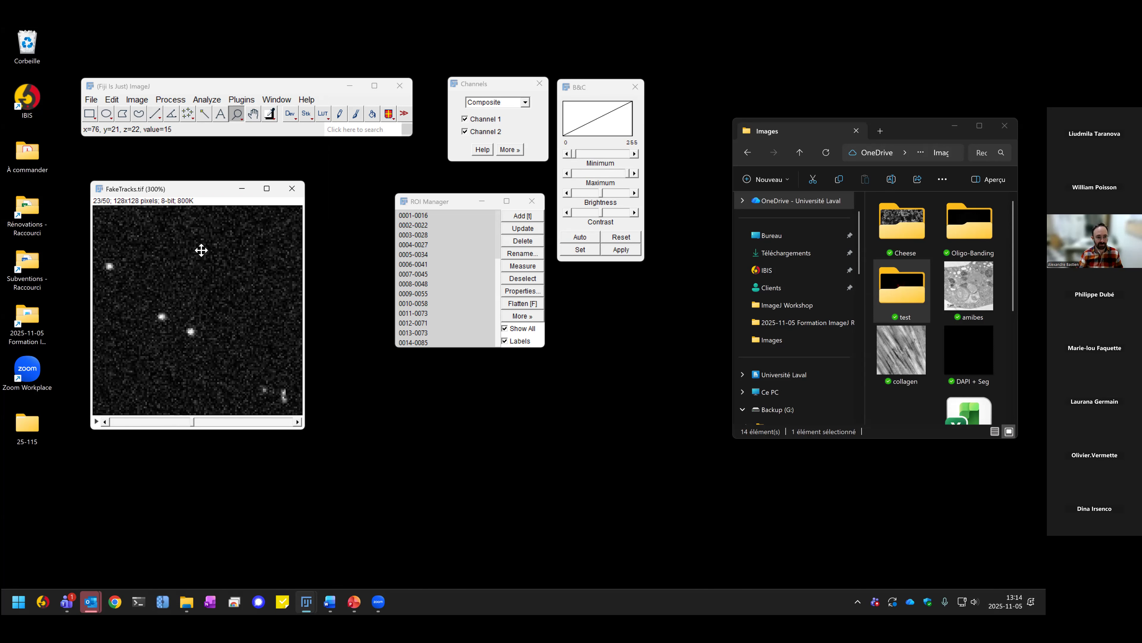
Step: Preview Find Maxima on the current FakeTracks frame with Point Selection as the output type, and cancel without applying it
left_click(90, 113)
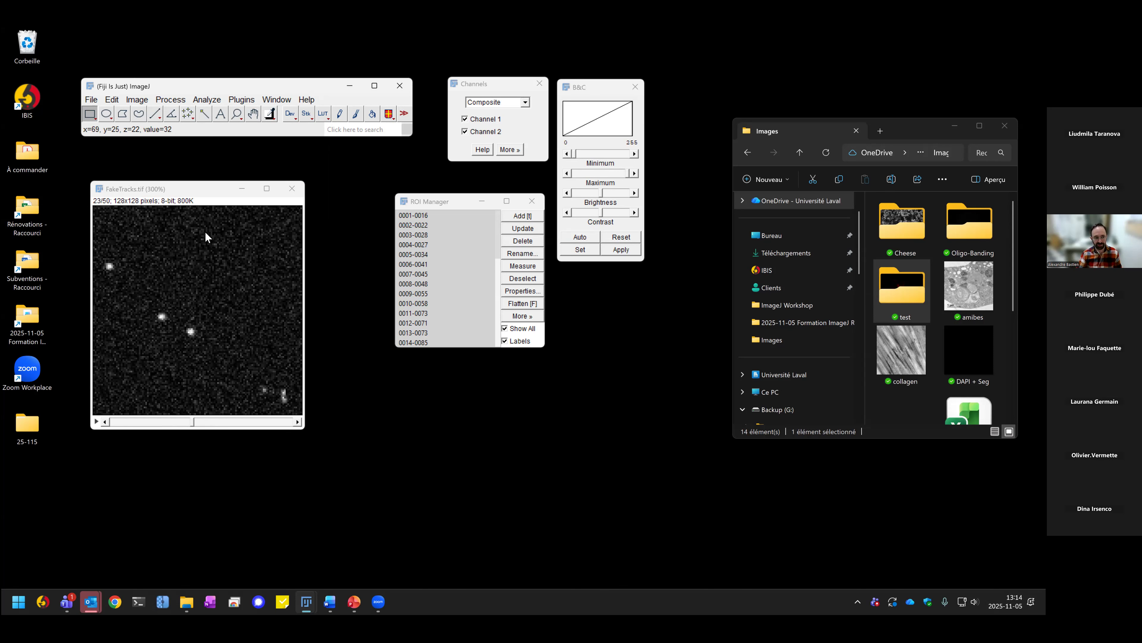
left_click(170, 100)
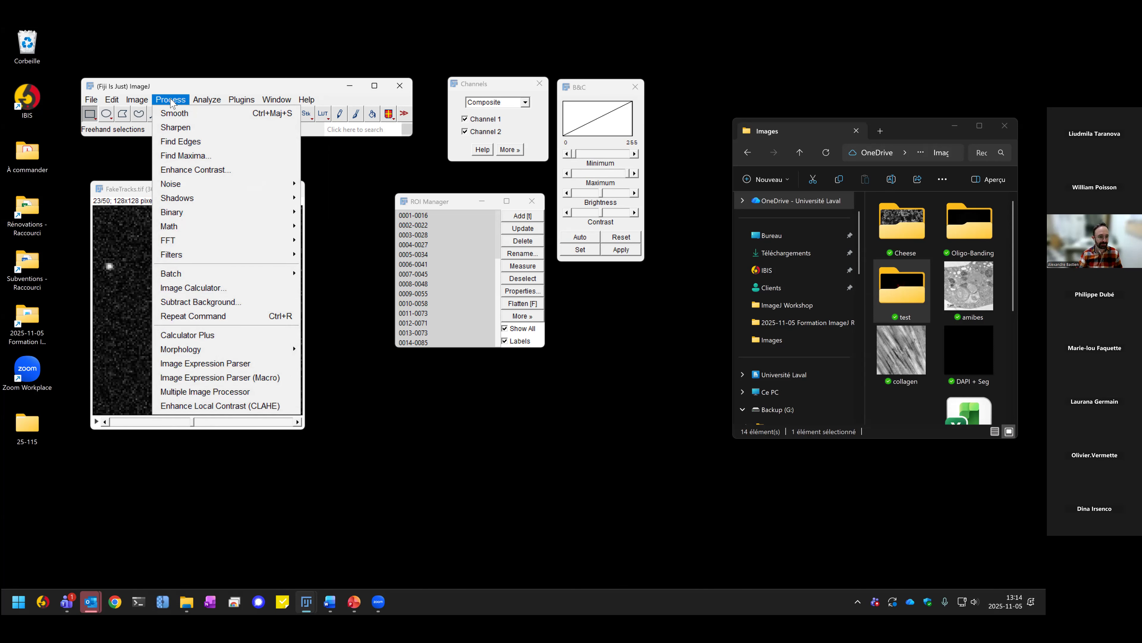
left_click(193, 156)
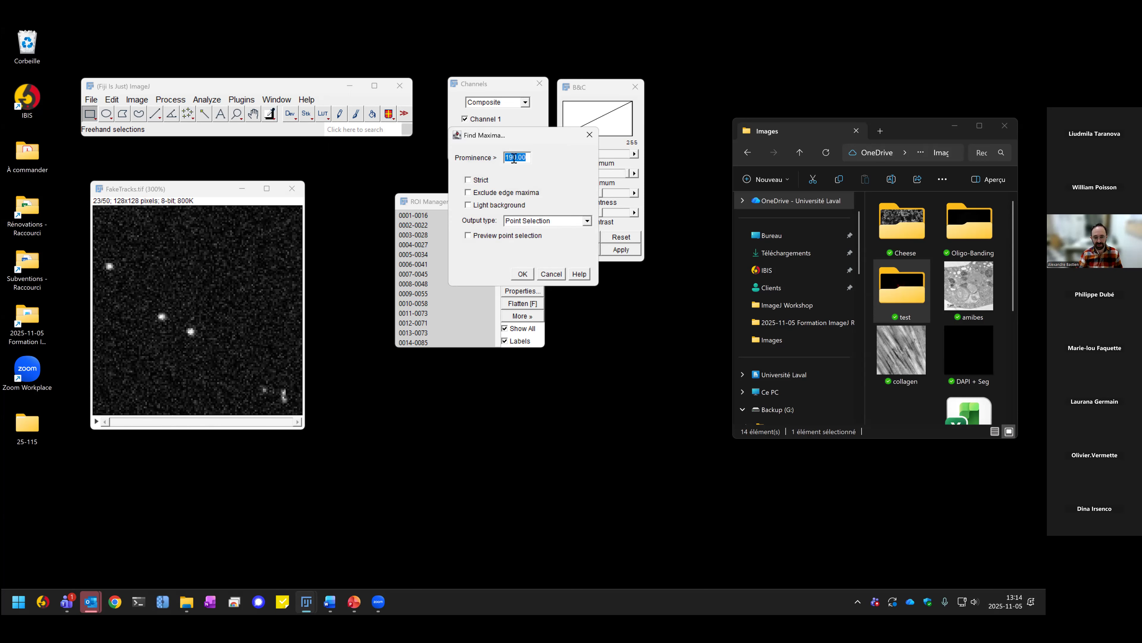
left_click(473, 236)
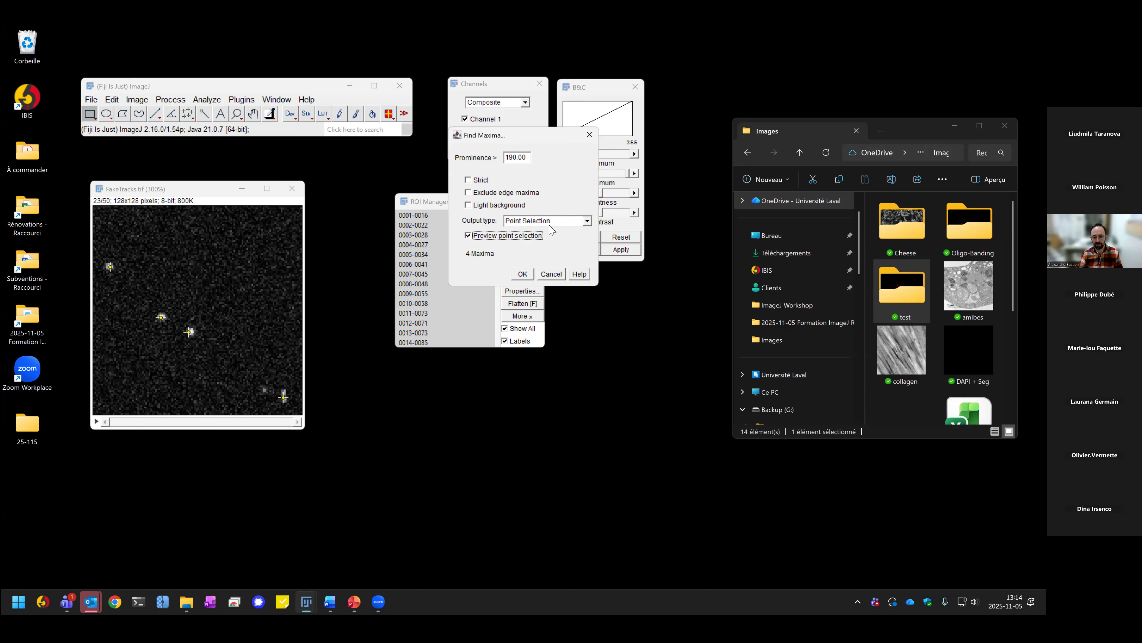
left_click(574, 225)
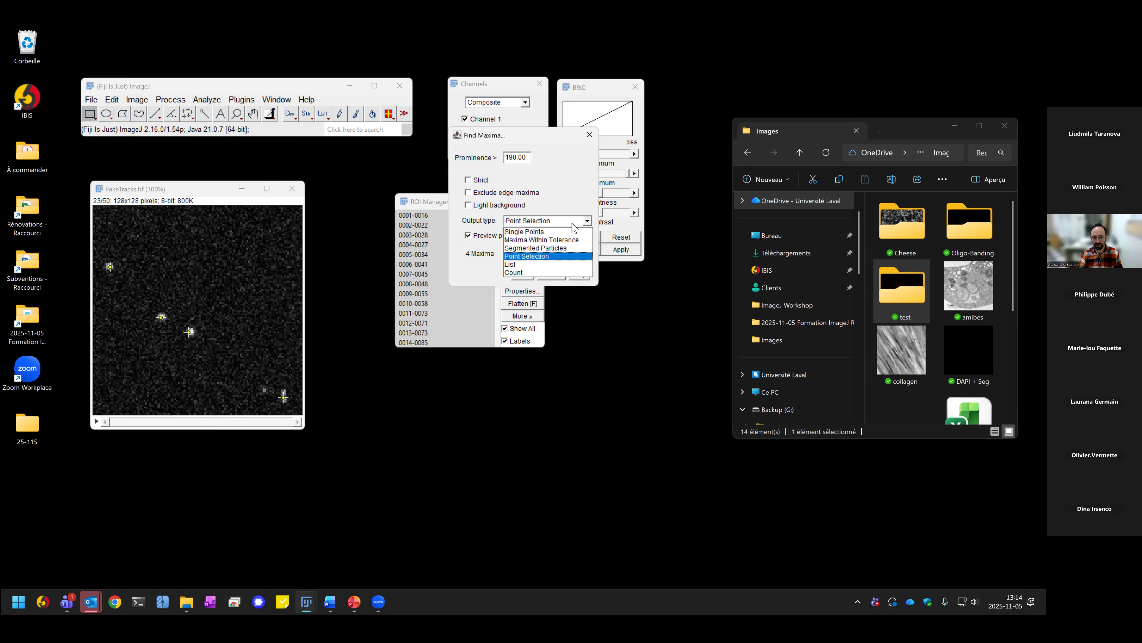
left_click(533, 260)
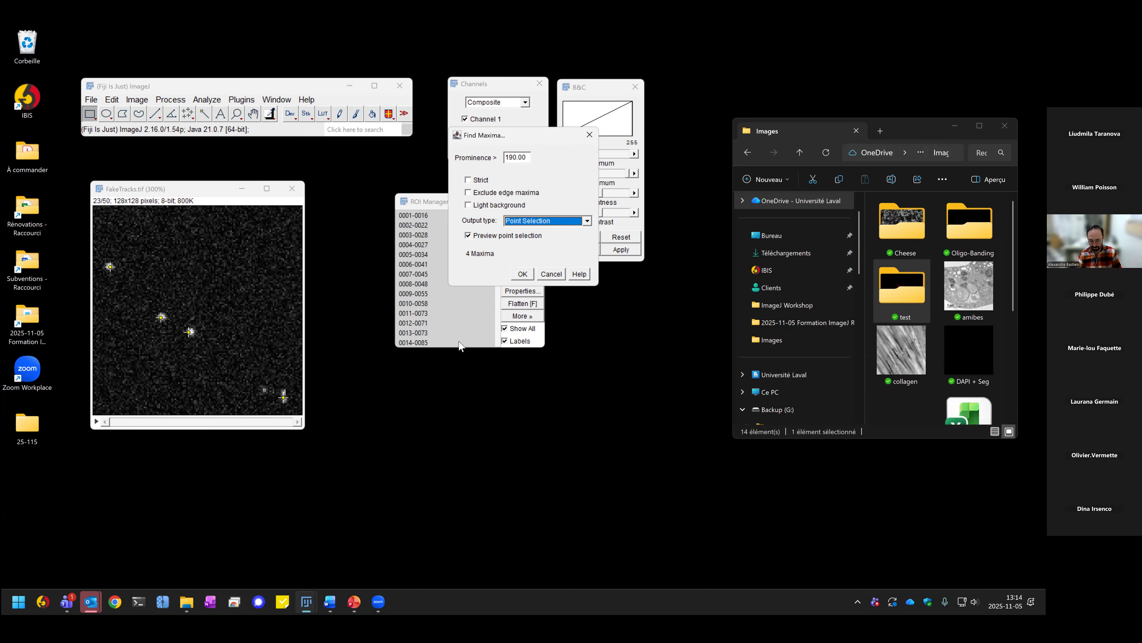
left_click(551, 273)
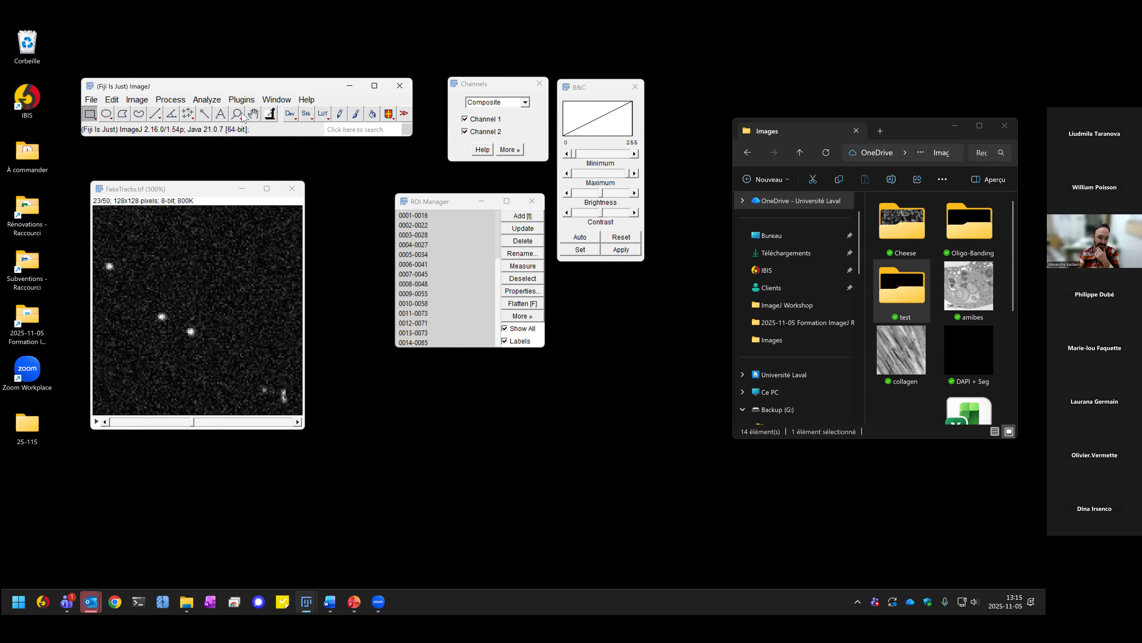
Step: Reduce the noise in the FakeTracks stack by applying Despeckle to all 50 images
left_click(169, 101)
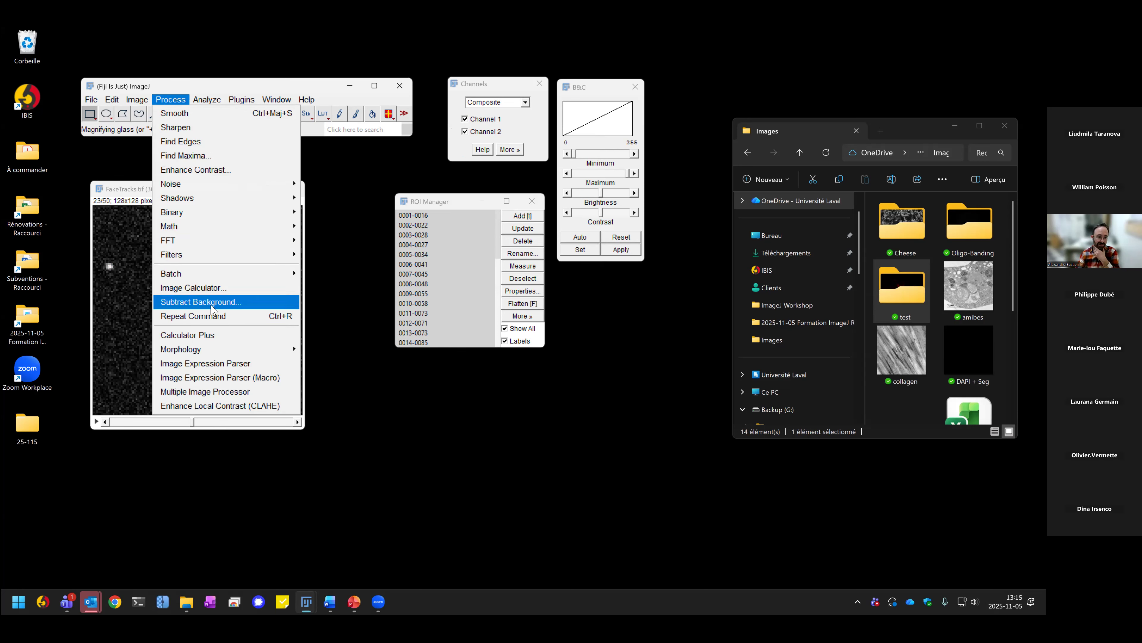
mouse_move(181, 226)
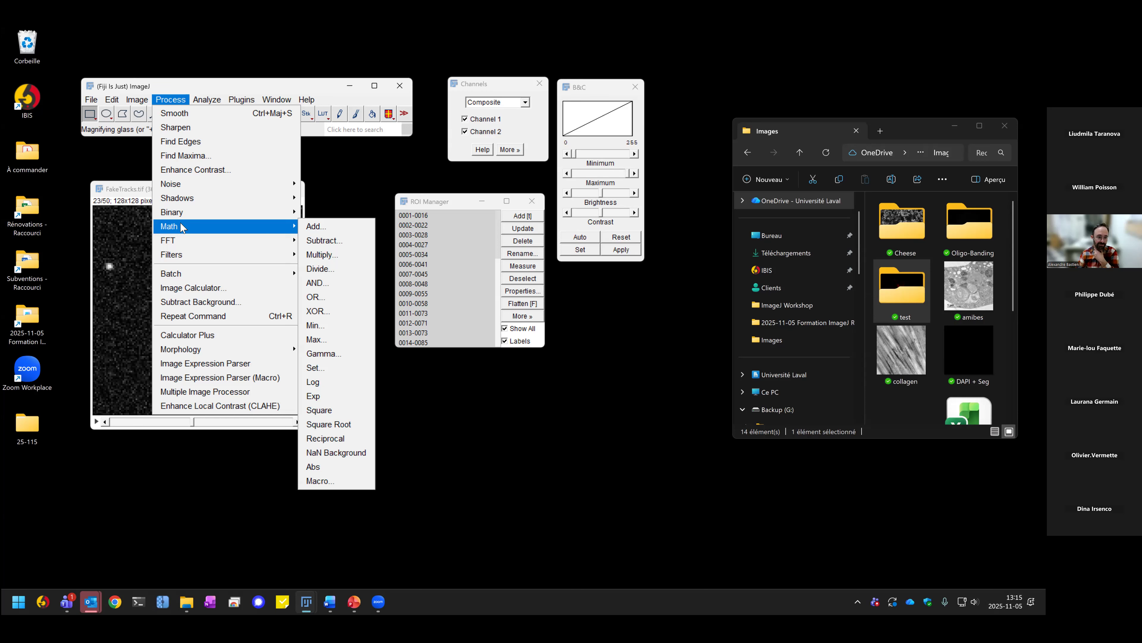
mouse_move(195, 186)
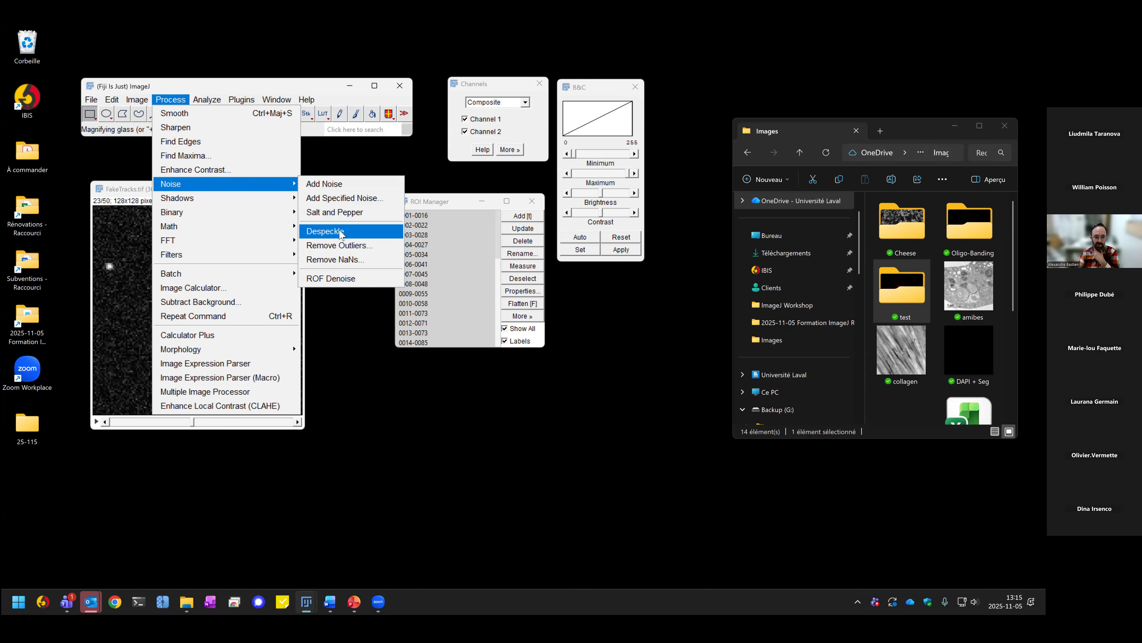
left_click(332, 232)
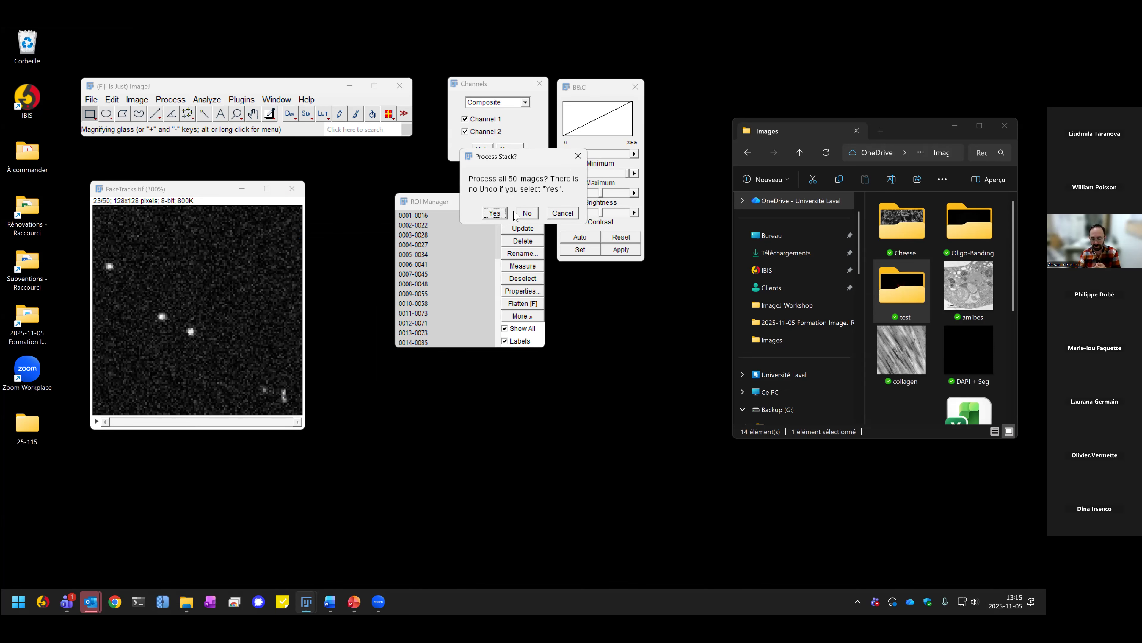
left_click(497, 216)
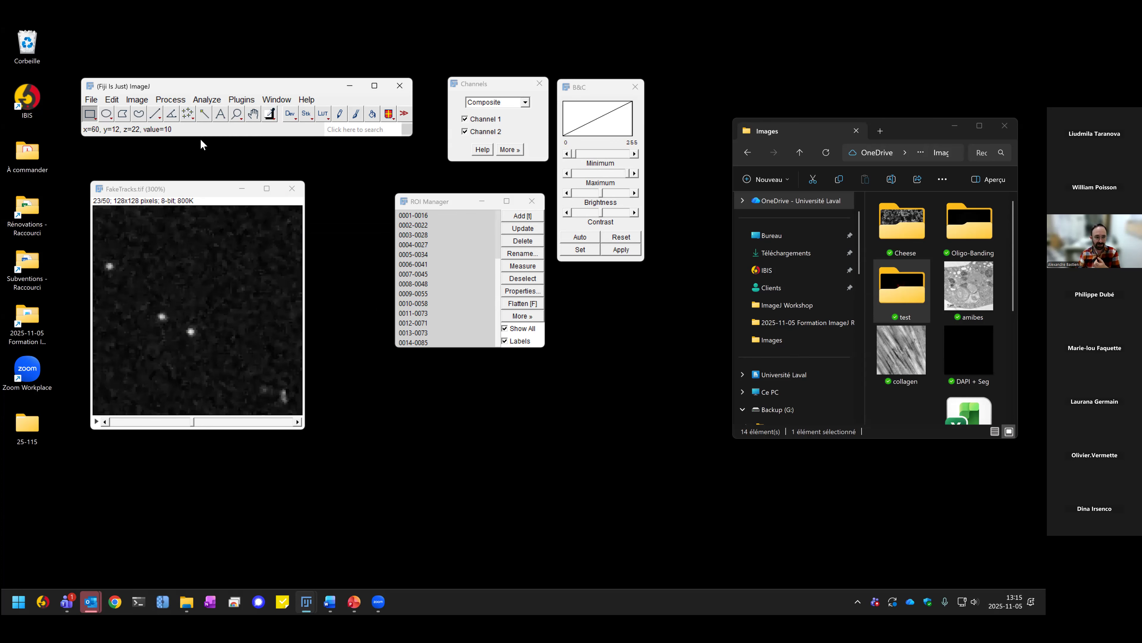
Step: Preview a Gaussian Blur with sigma 1 on the despeckled frame, compare it with the unblurred image, and cancel the filter
left_click(171, 99)
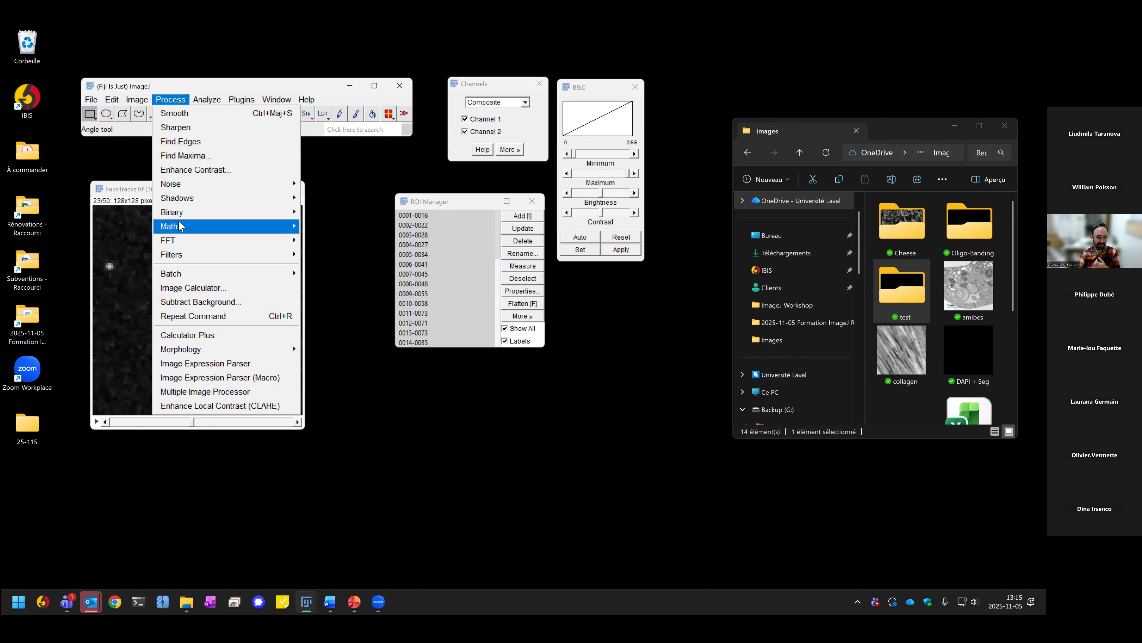
mouse_move(255, 259)
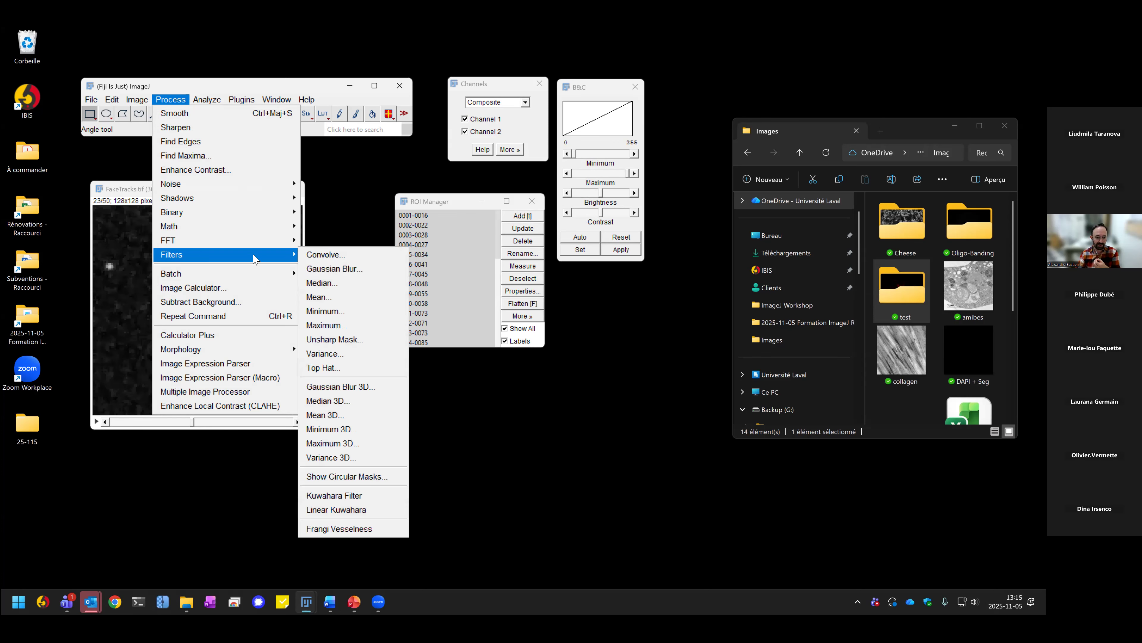
left_click(344, 270)
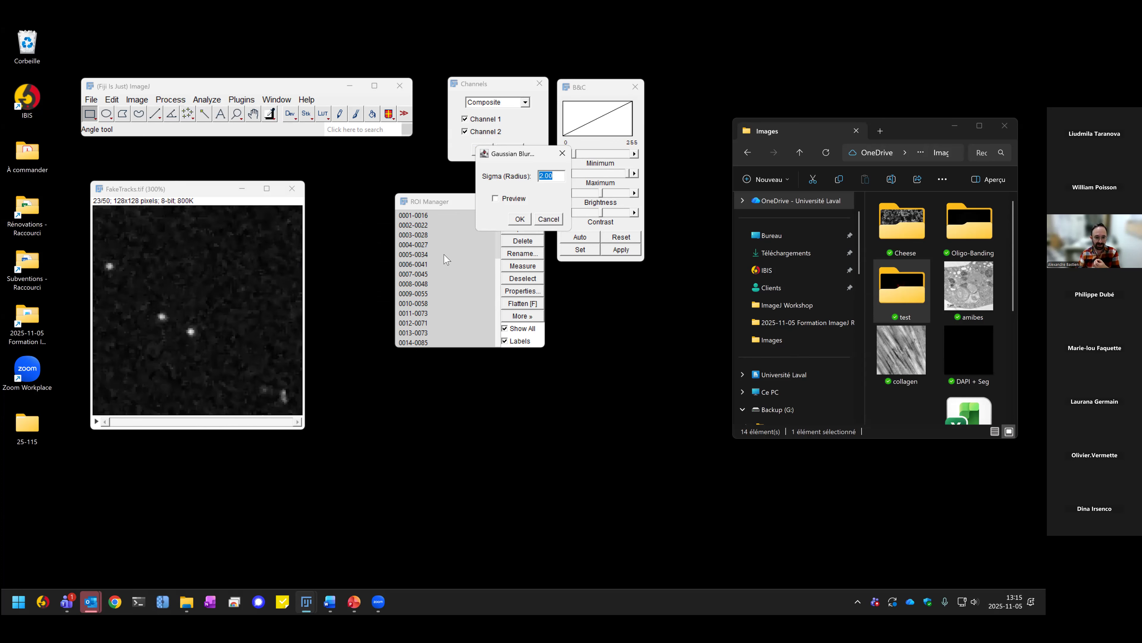
left_click(497, 198)
double_click(551, 176)
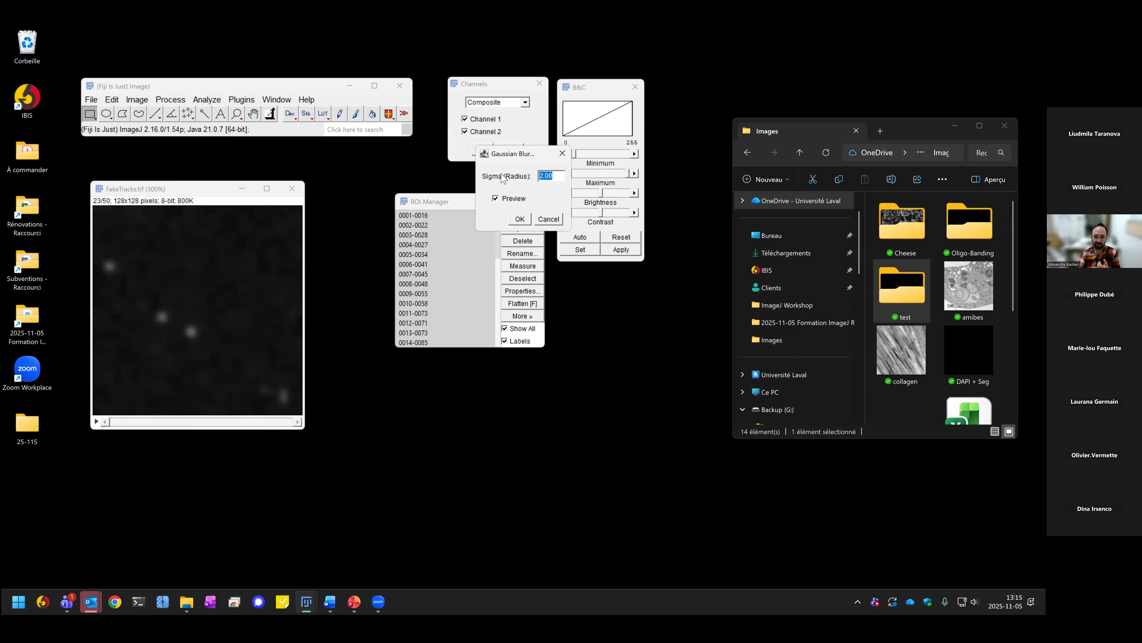
type("1")
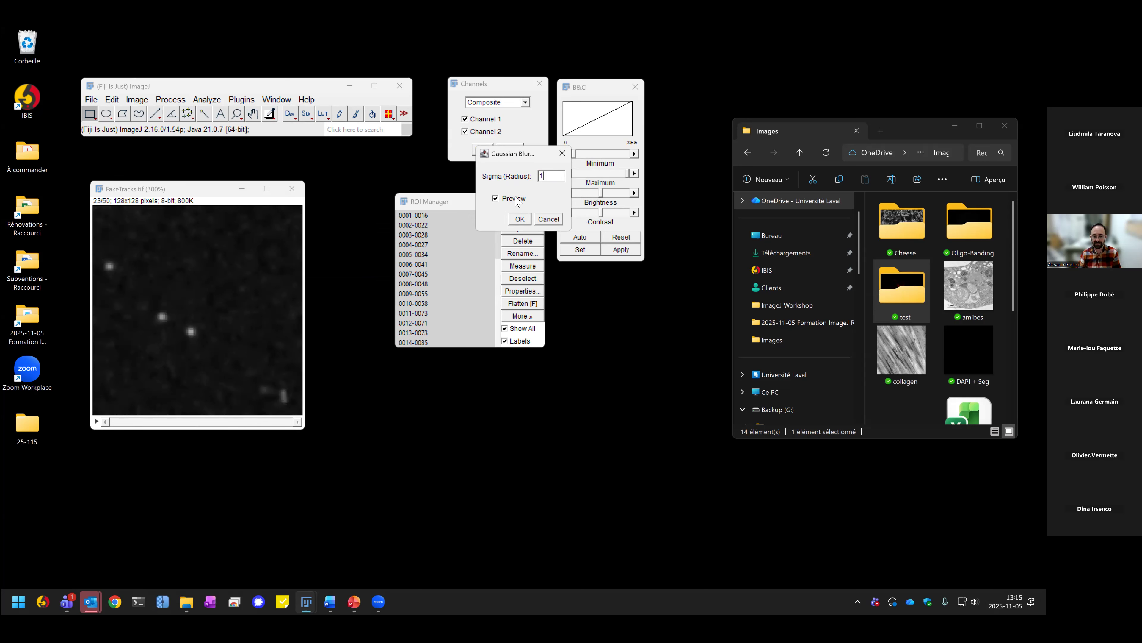
left_click(508, 199)
left_click(508, 199)
left_click(507, 198)
left_click(507, 198)
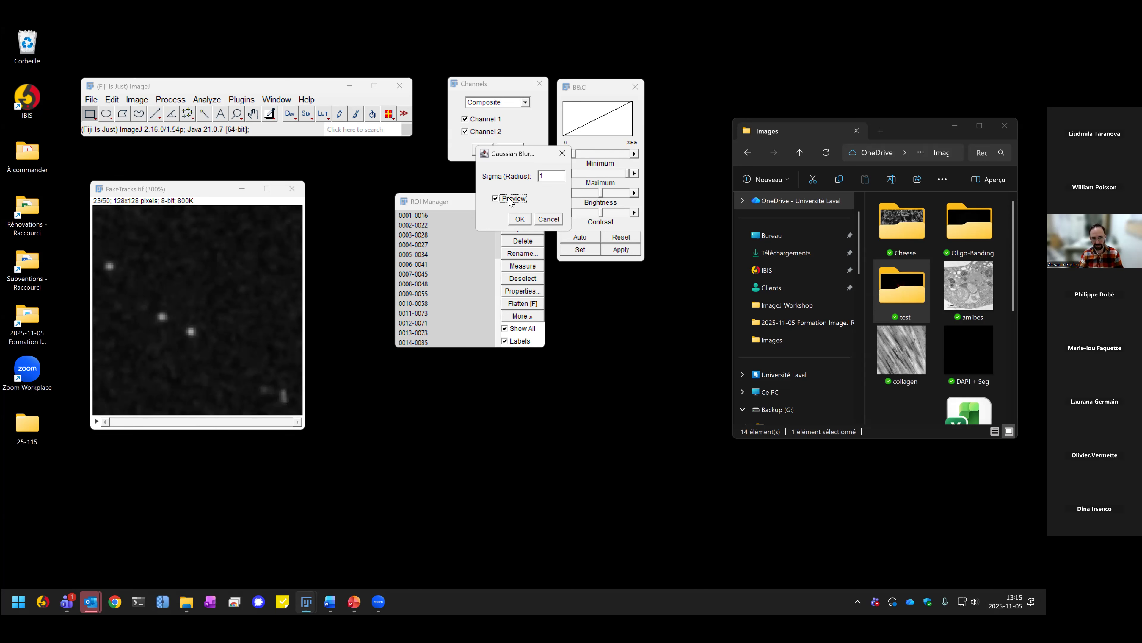
left_click(549, 219)
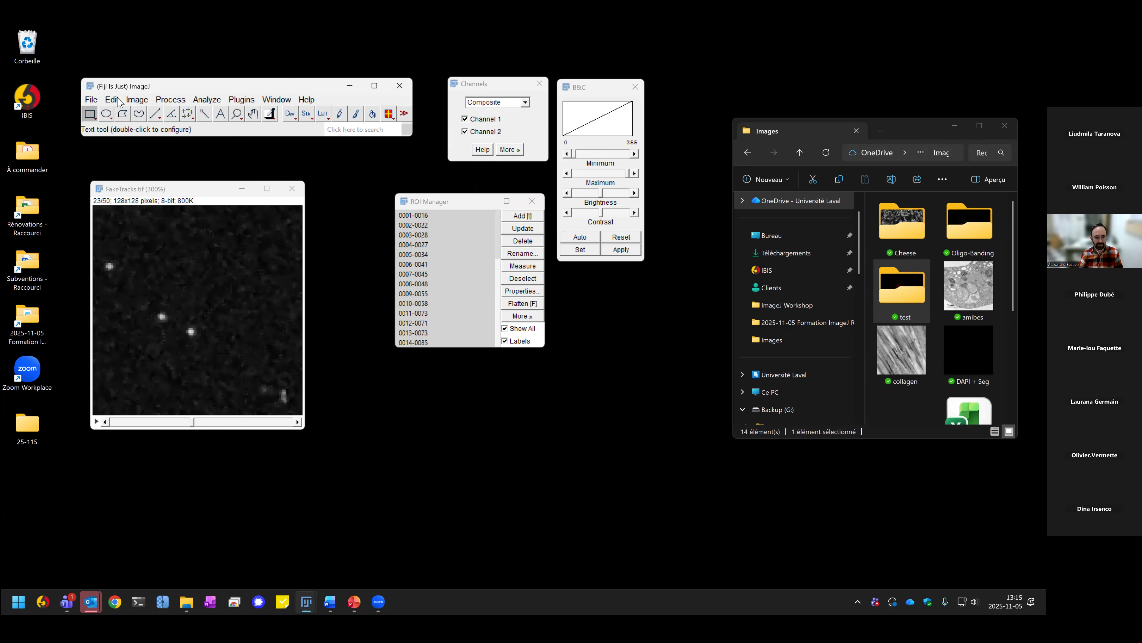
Step: Set up Subtract Background on the FakeTracks stack with a rolling ball radius of 50 pixels, and compare the frame with and without preview
left_click(171, 99)
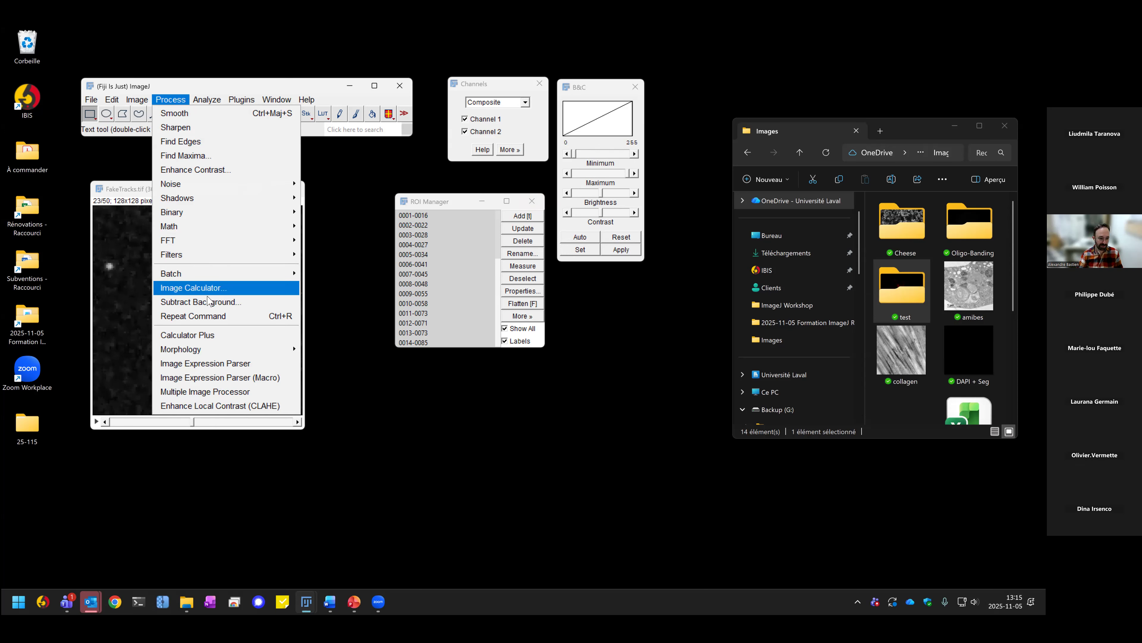
left_click(187, 306)
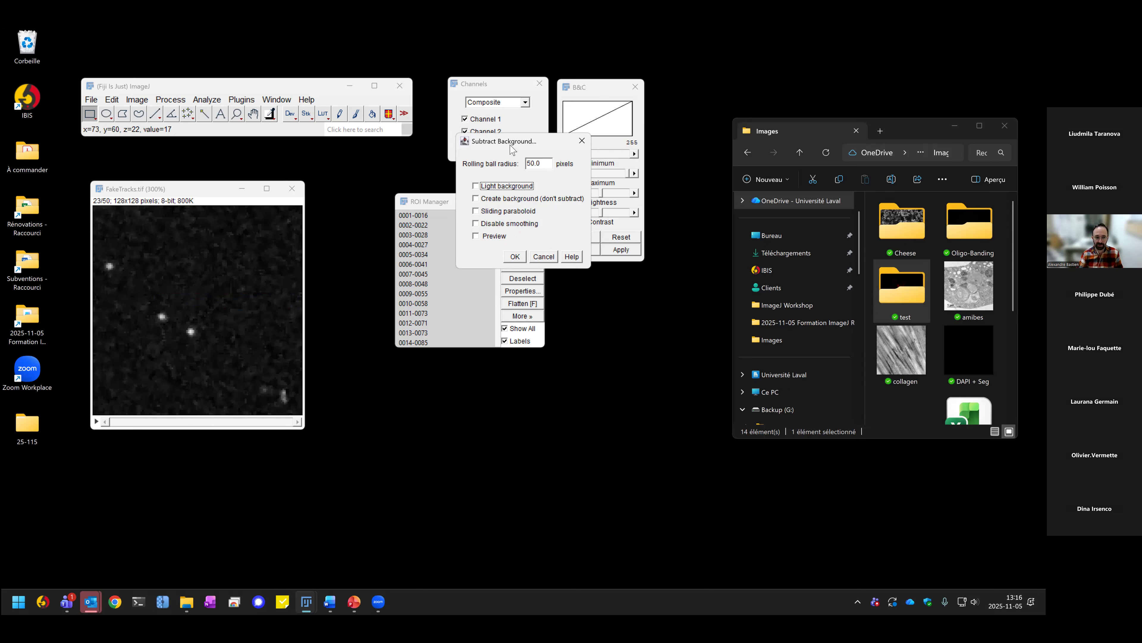
left_click_drag(509, 143, 467, 192)
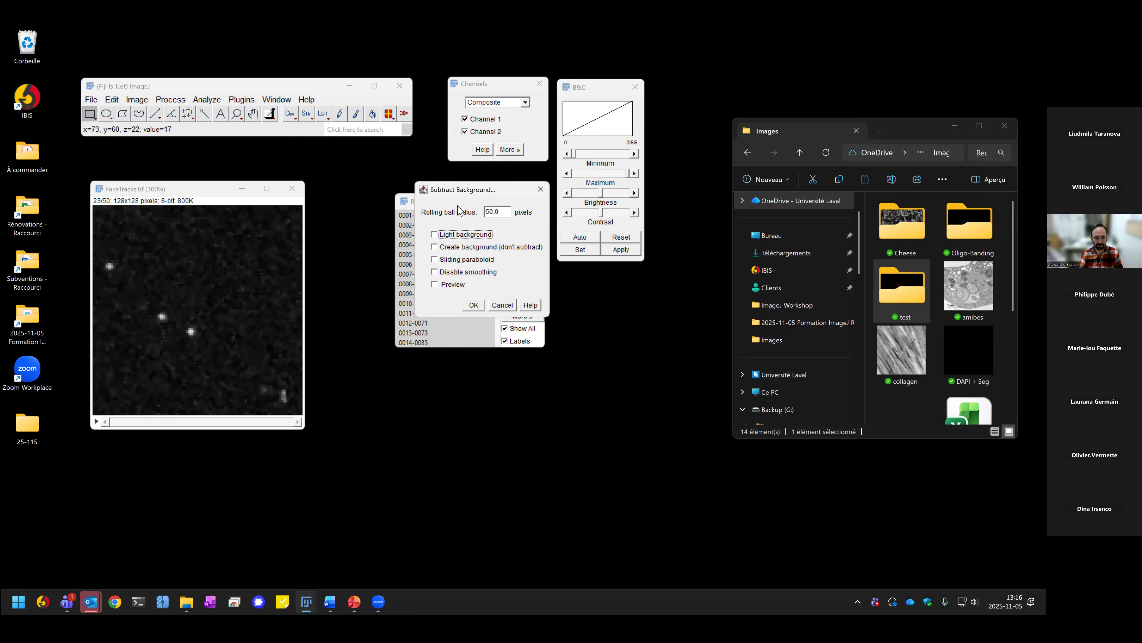
left_click(503, 212)
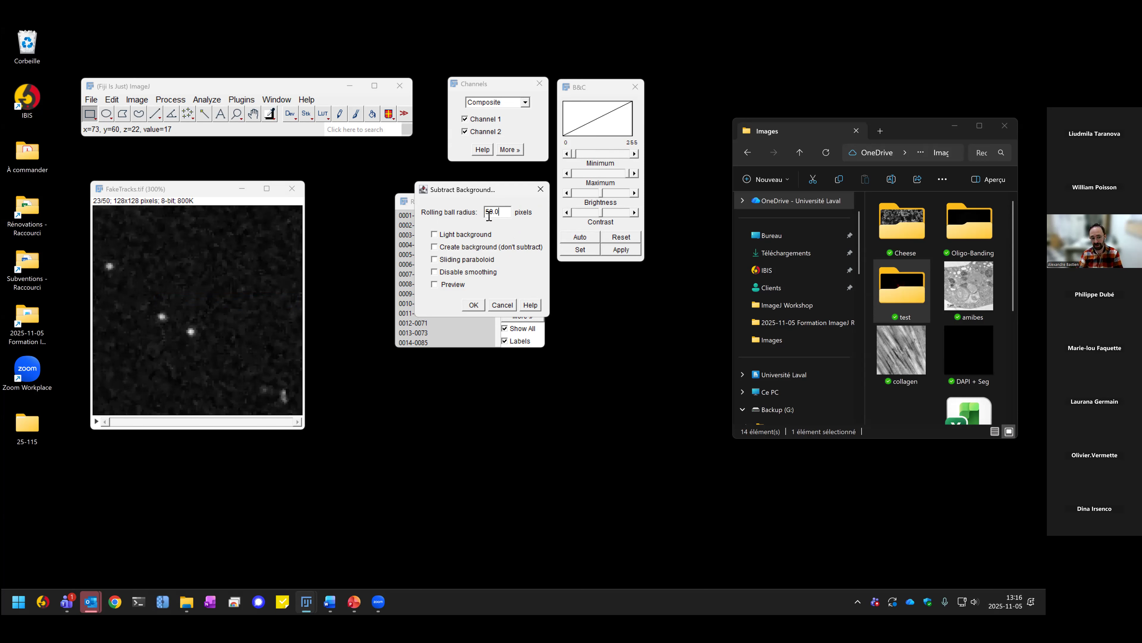
left_click_drag(485, 214, 503, 214)
left_click(505, 215)
left_click(448, 288)
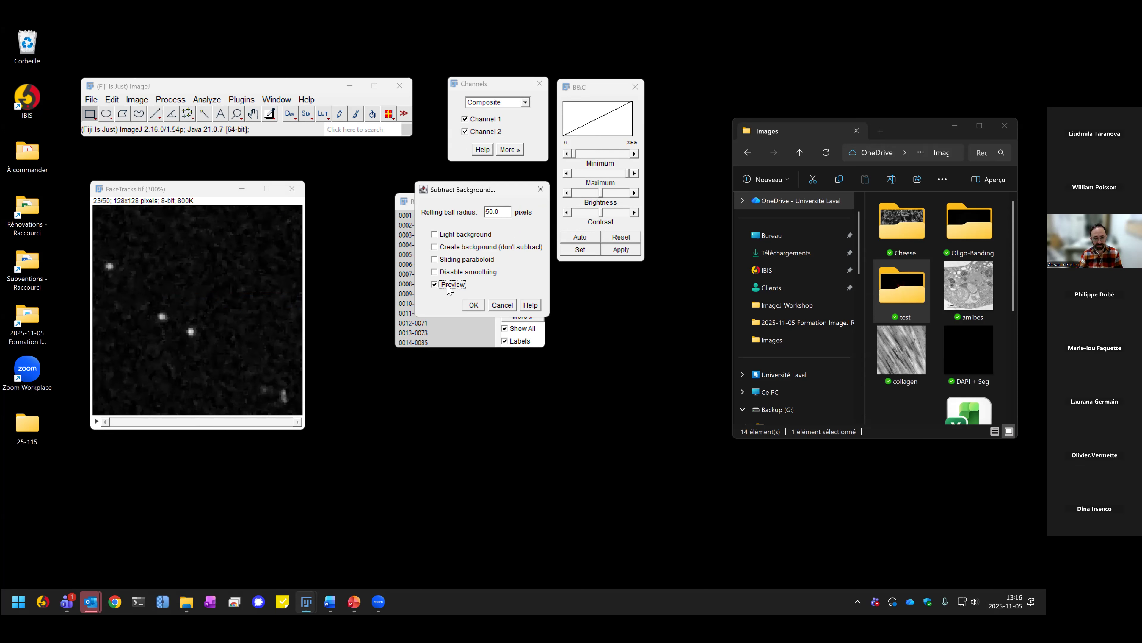
left_click(445, 285)
left_click(445, 284)
left_click(447, 288)
left_click(447, 288)
Step: Apply the background subtraction with Sliding paraboloid to all 50 FakeTracks images, and close the stack without saving
left_click(435, 260)
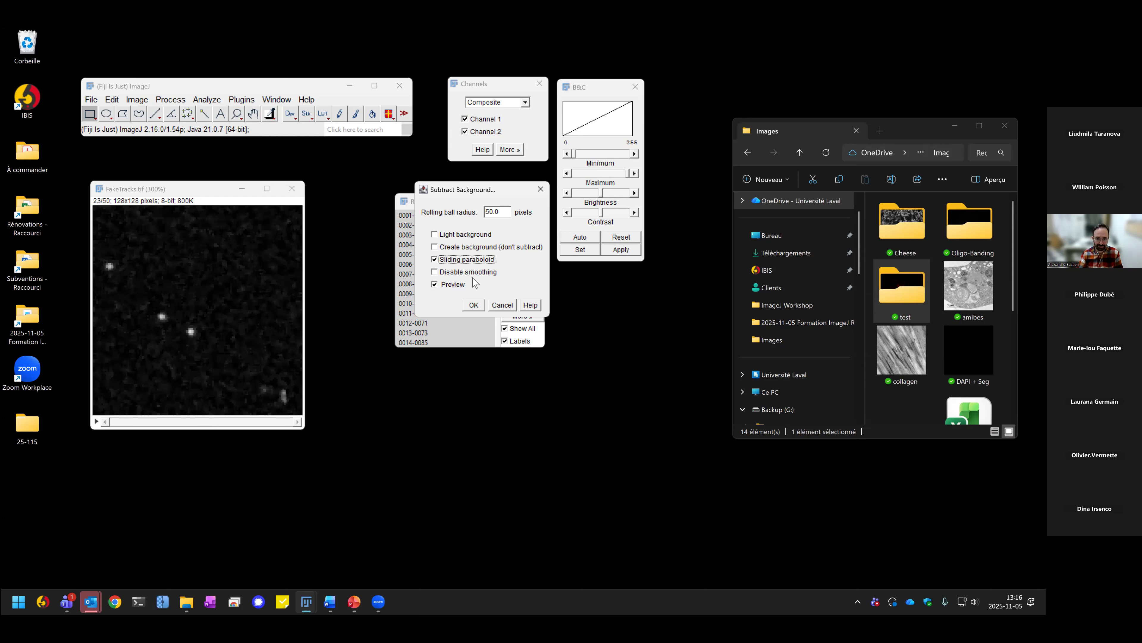
left_click(474, 305)
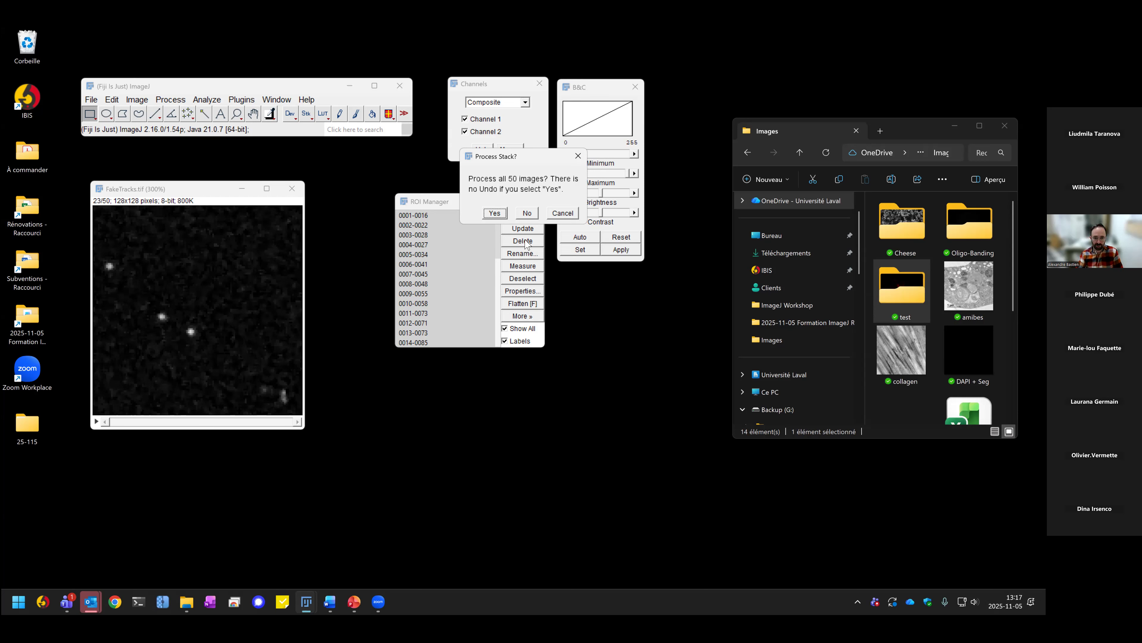
key("Return")
left_click(292, 189)
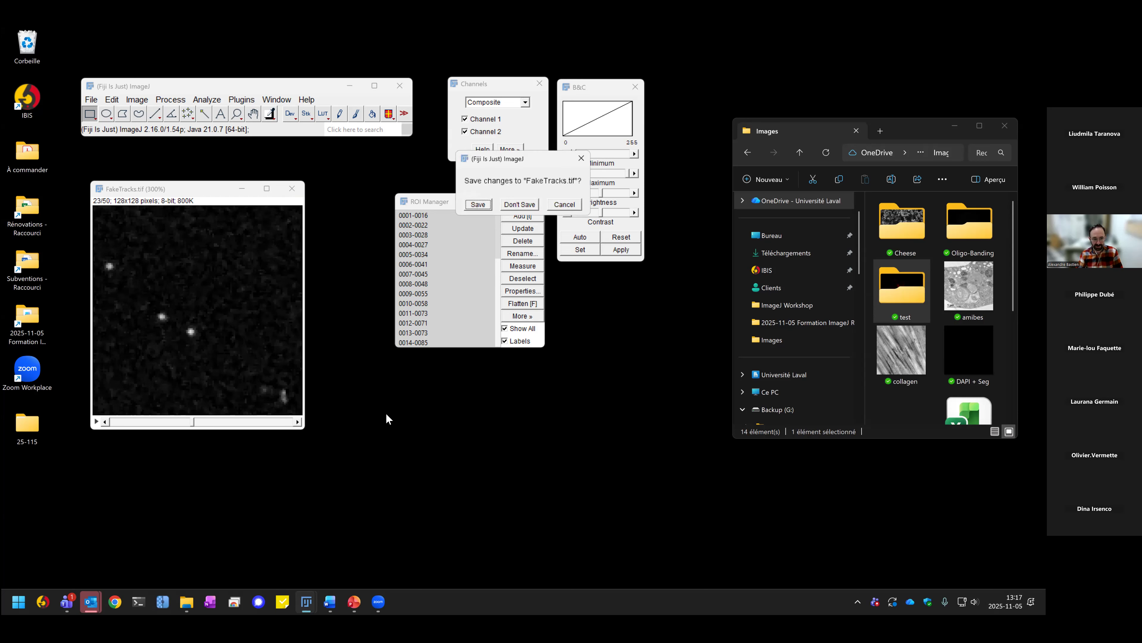
left_click(520, 205)
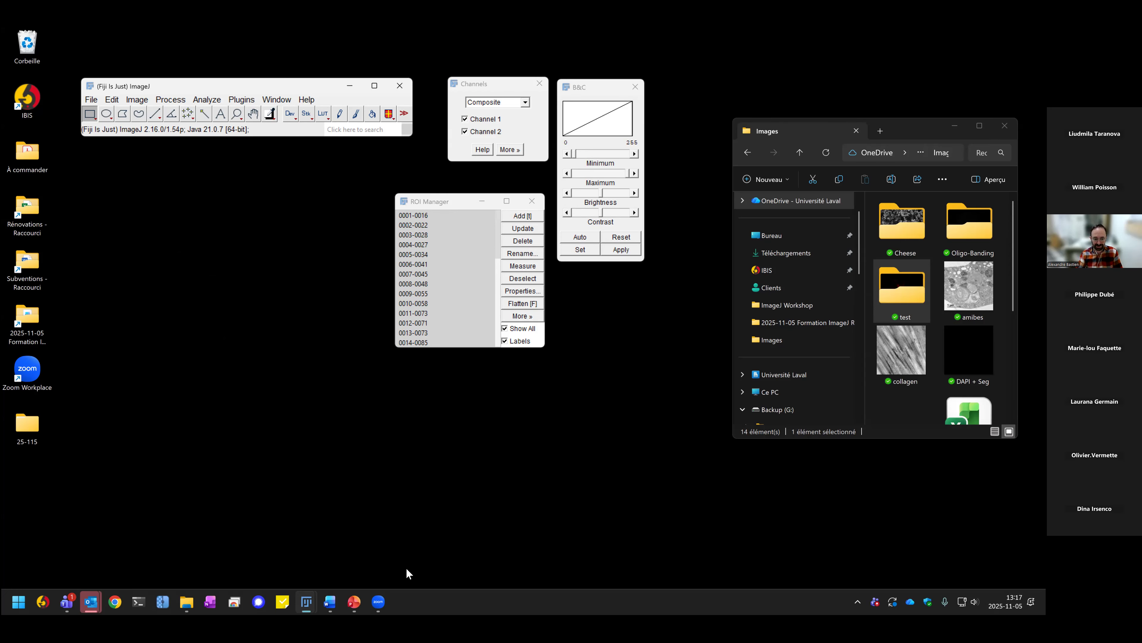
Step: Switch to the Plan de présentation document in Word and enlarge it to 160% to examine the Graphiques et mesures section
left_click(329, 602)
mouse_move(354, 602)
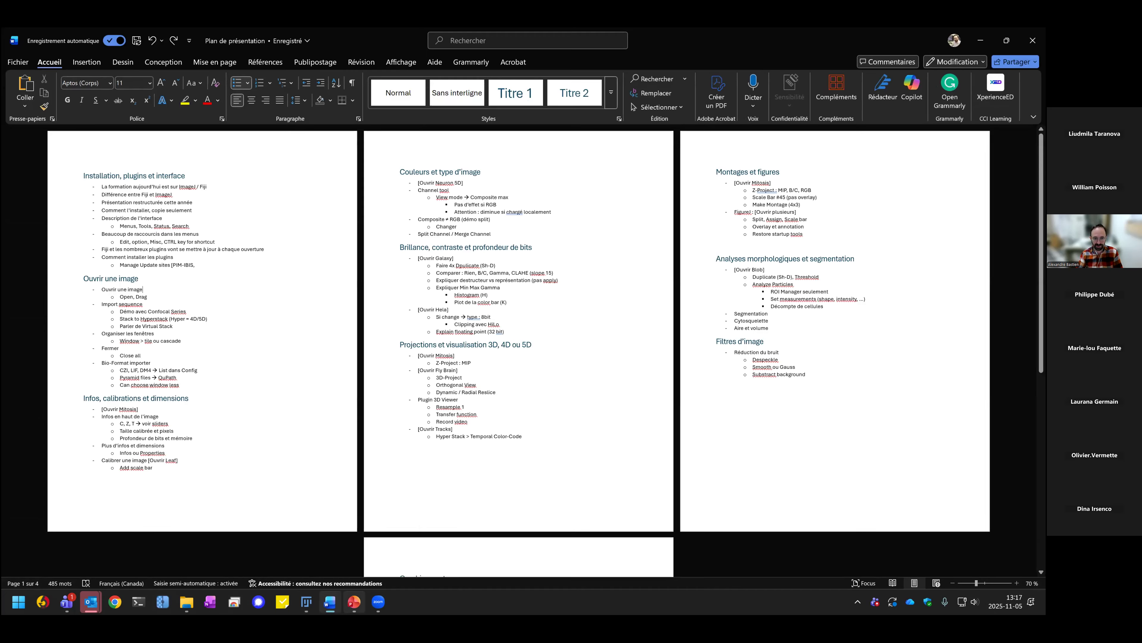
scroll(469, 372, "down", 10)
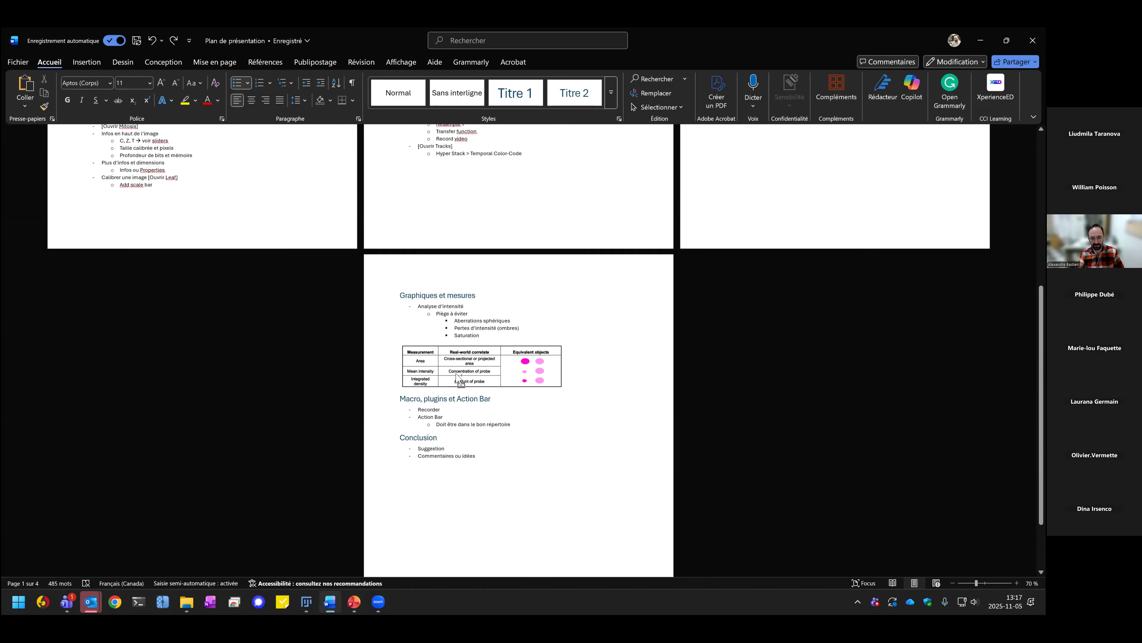
scroll(614, 389, "up", 3)
scroll(614, 389, "up", 6)
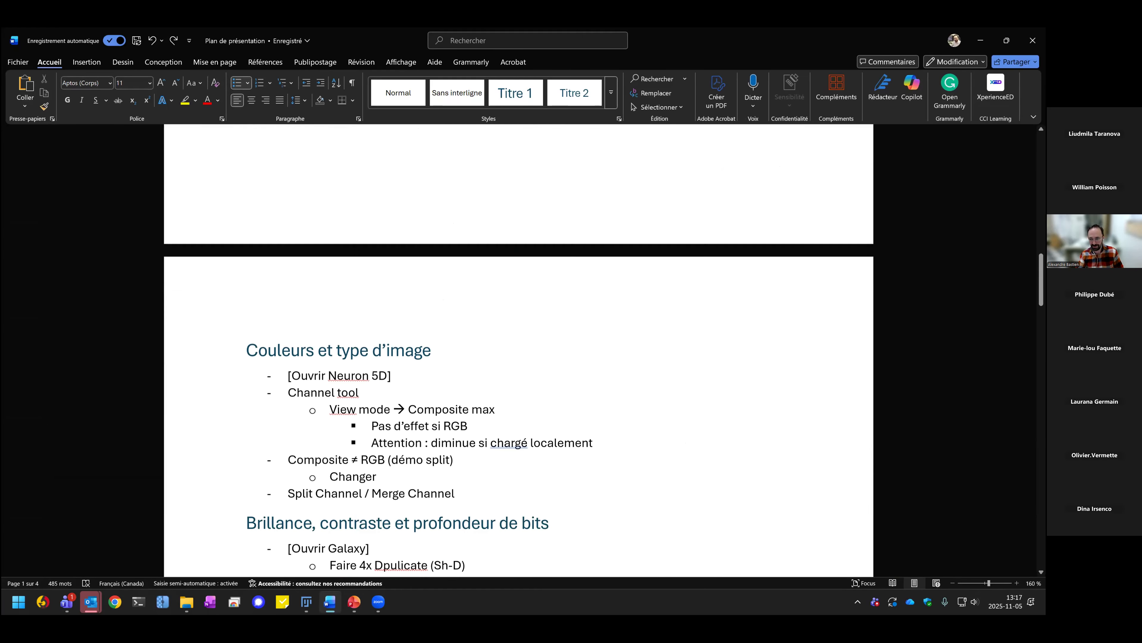